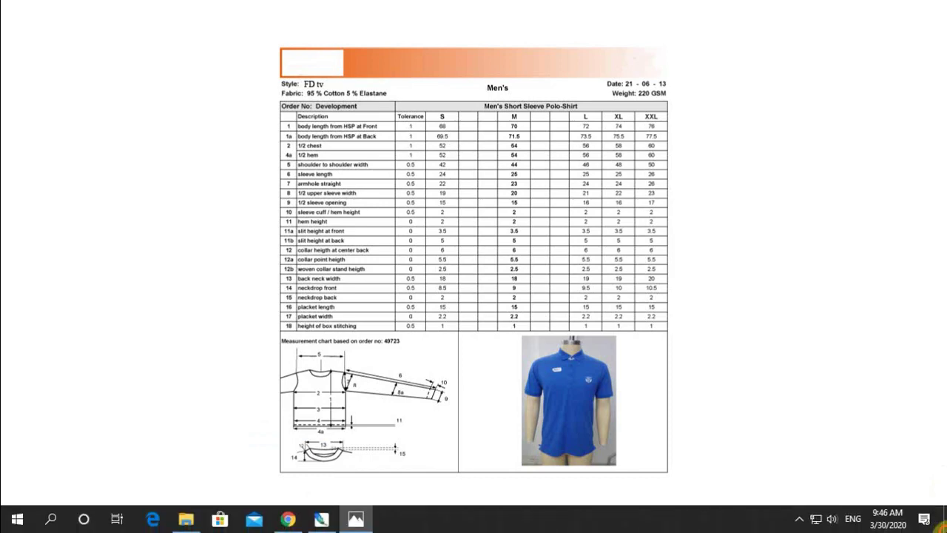
# Step: Minimize the polo-shirt measurement chart in Photos to reveal the desktop
pyautogui.click(943, 517)
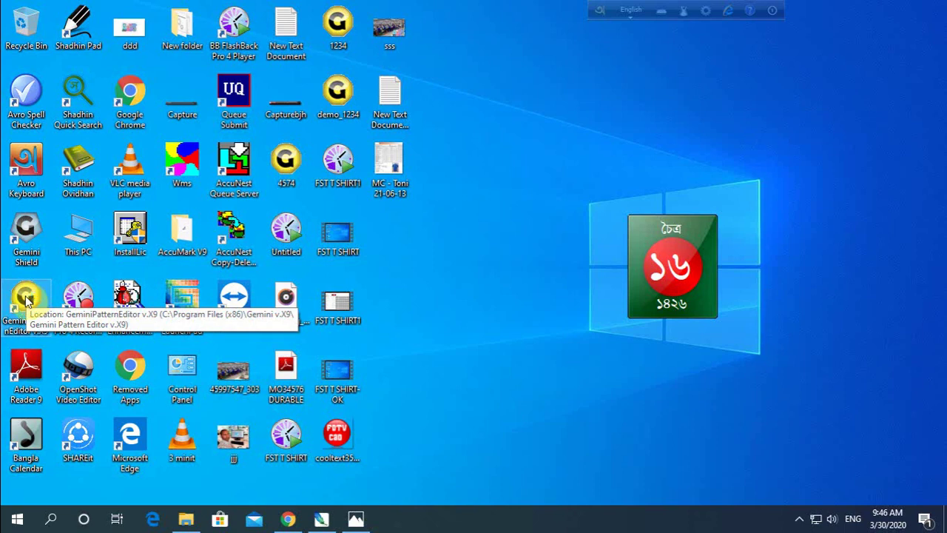
# Step: Launch Gemini Pattern Editor from its desktop shortcut
pyautogui.doubleClick(26, 298)
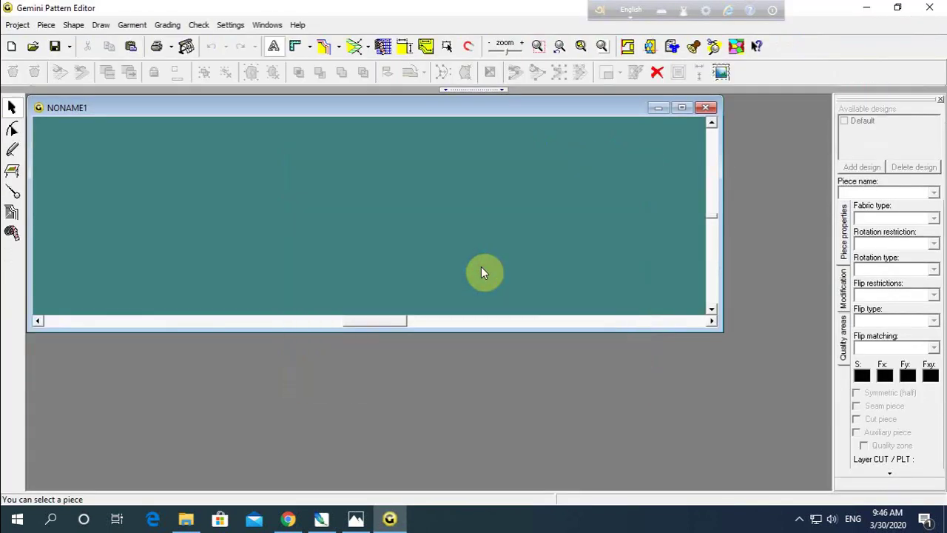
# Step: Dismiss the dongle notice, start a new blank project and activate the Draw rectangles tool
pyautogui.click(473, 274)
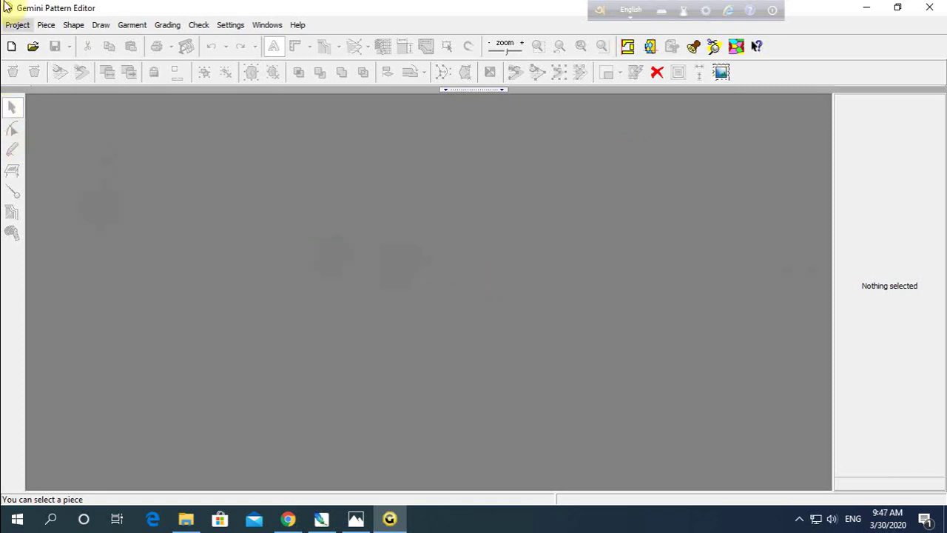
pyautogui.click(11, 47)
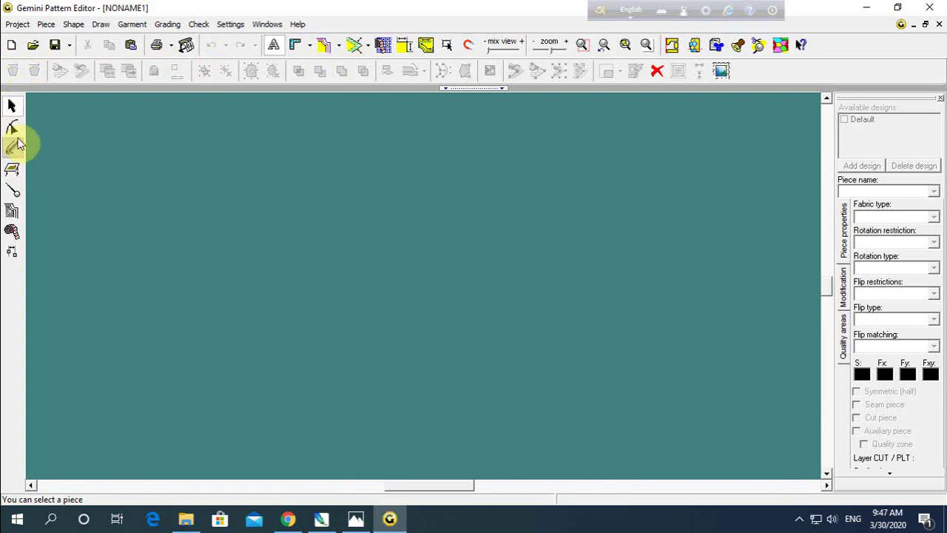
pyautogui.click(12, 150)
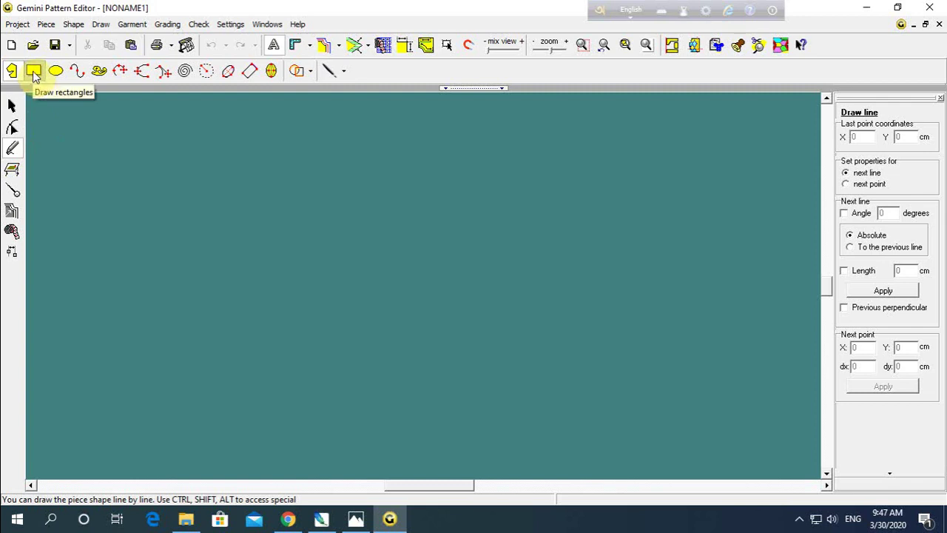
pyautogui.click(34, 74)
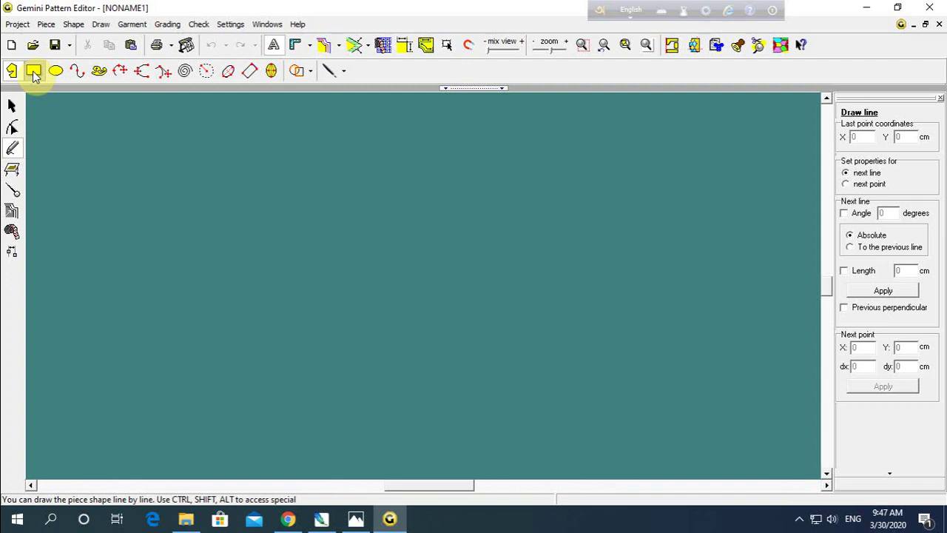
pyautogui.click(34, 76)
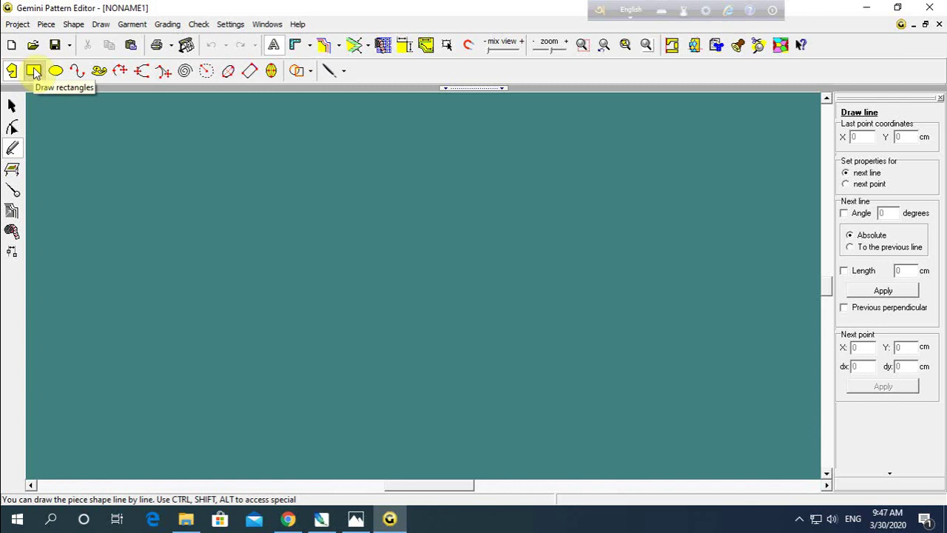
pyautogui.click(35, 75)
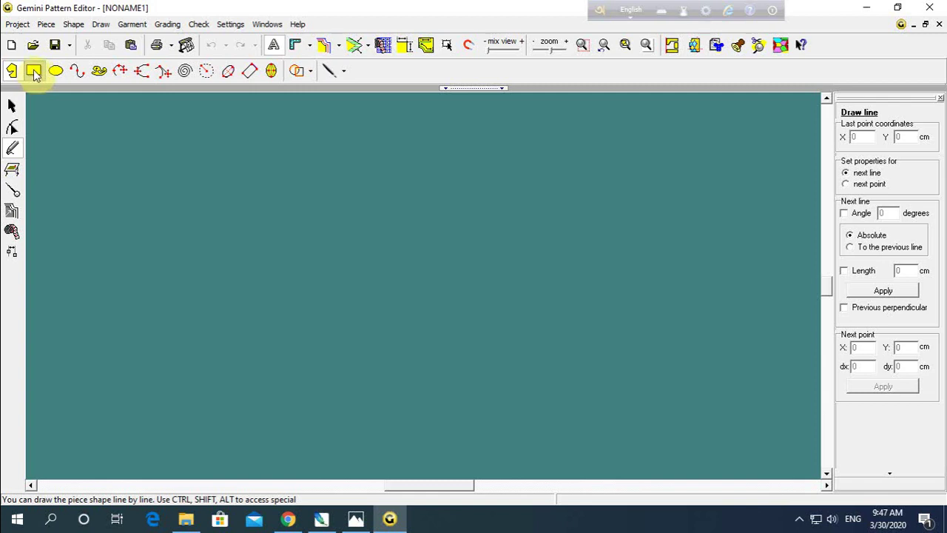
pyautogui.click(35, 72)
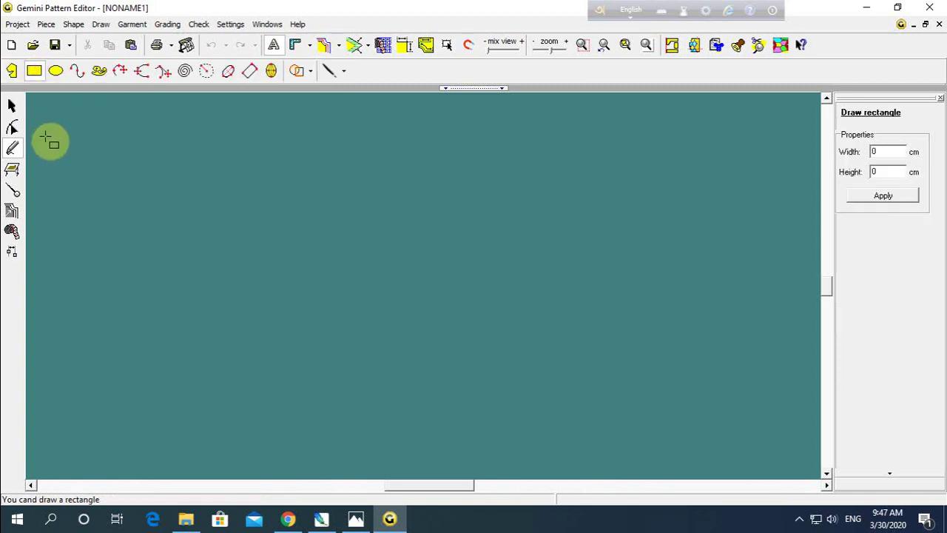
# Step: Drag out a rectangle and set its width to 71,5 cm from the measurement chart
pyautogui.moveTo(202, 205); pyautogui.dragTo(390, 277)
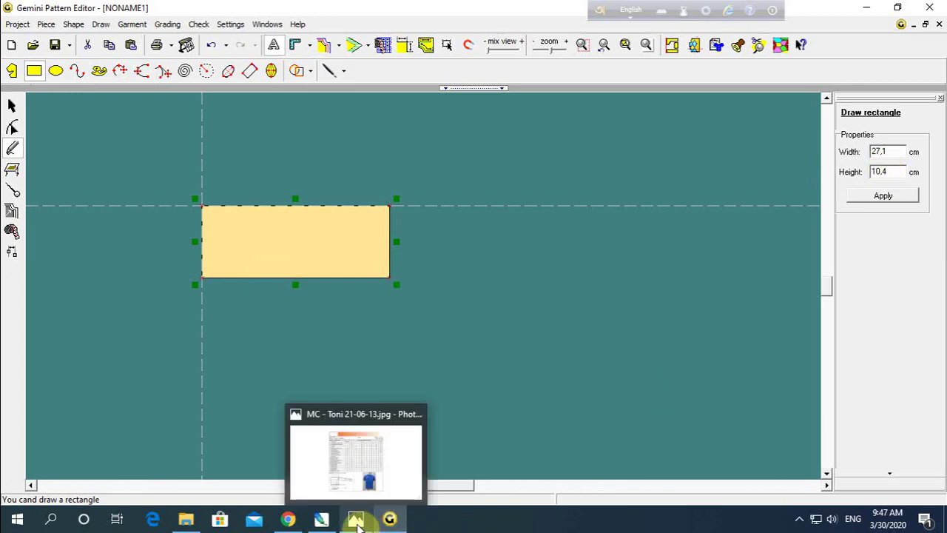
pyautogui.click(356, 518)
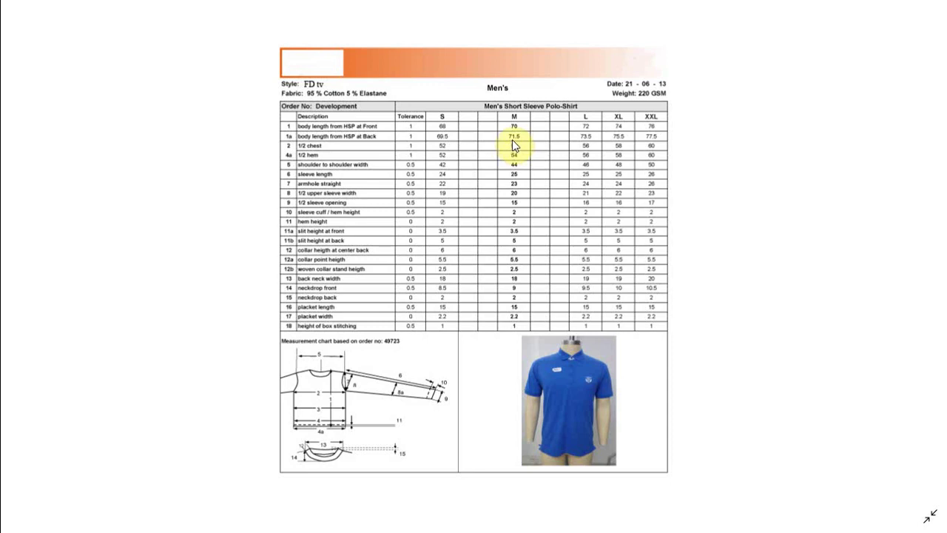
pyautogui.click(391, 520)
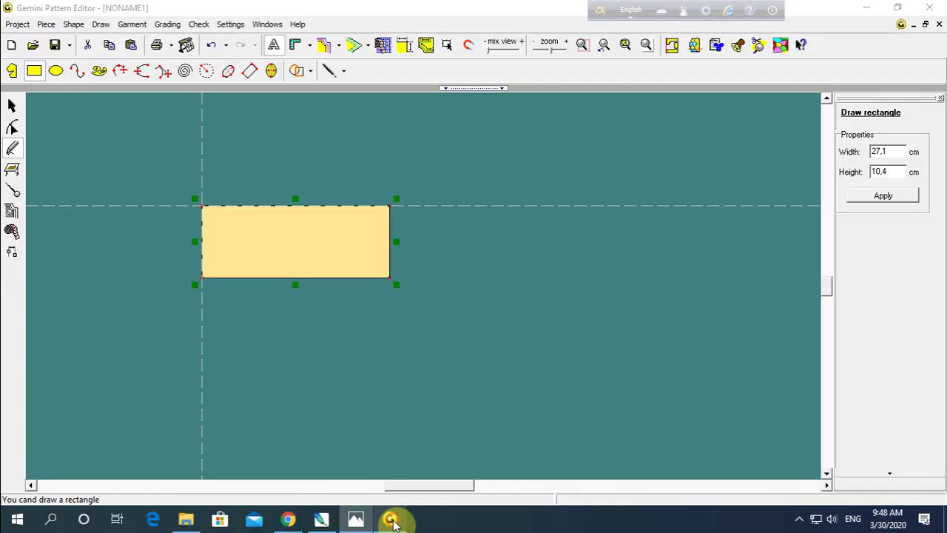
pyautogui.doubleClick(879, 152)
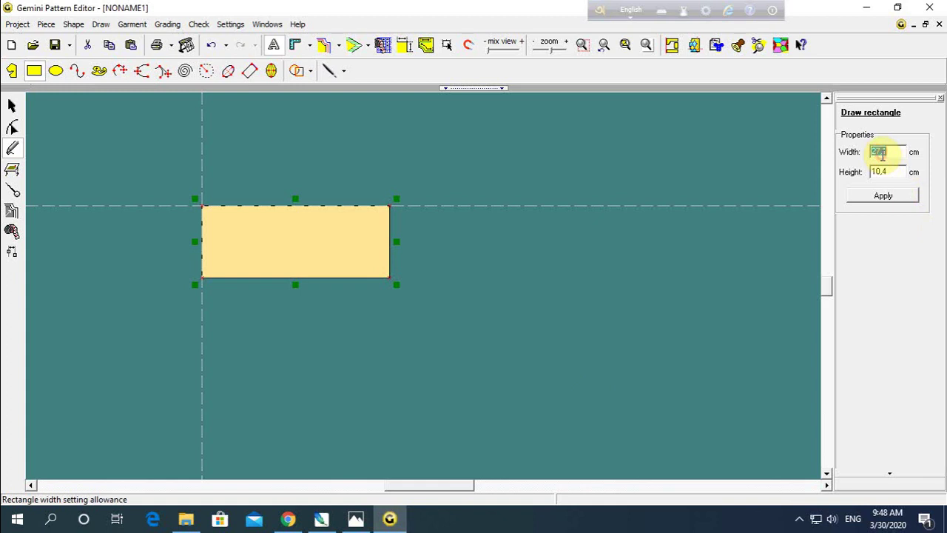
pyautogui.write('7')
pyautogui.write('1,5')
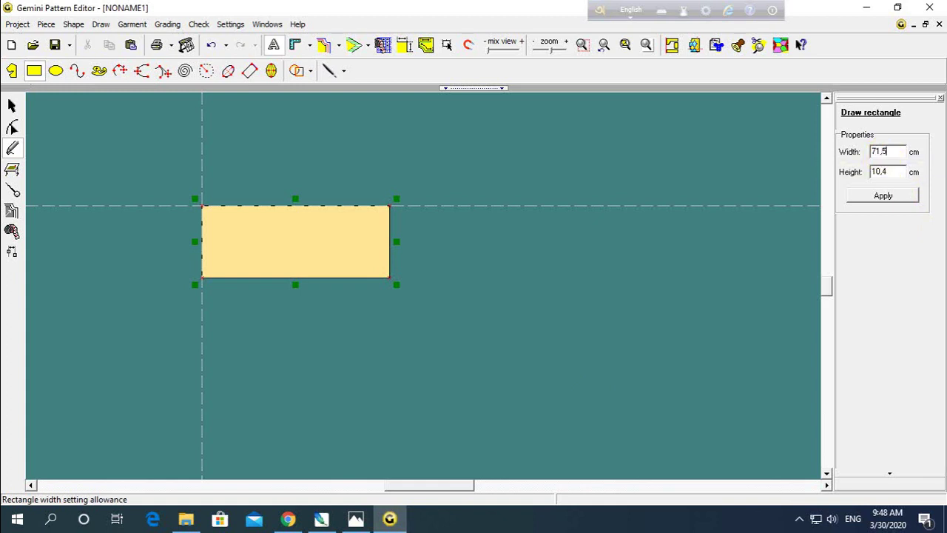
pyautogui.click(896, 195)
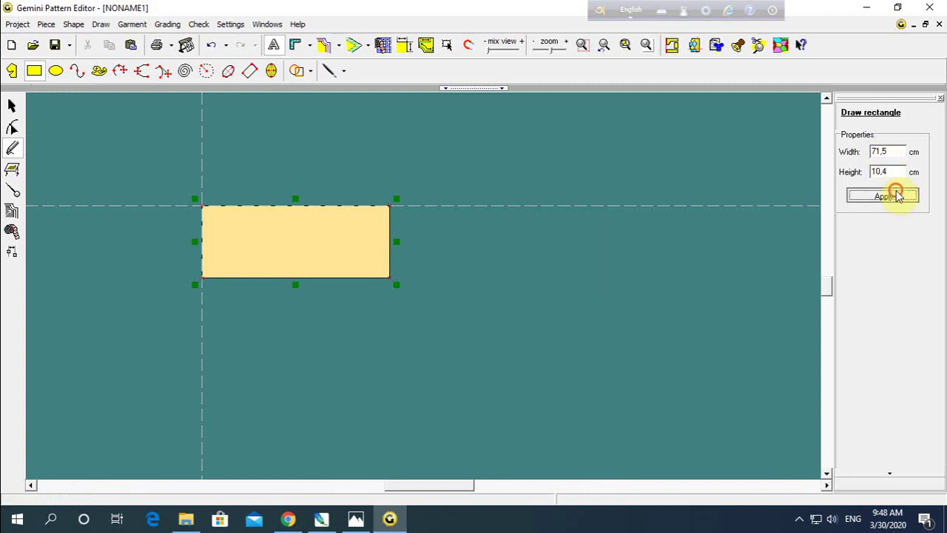
# Step: Set the rectangle's height to 27 cm and move the piece up and left
pyautogui.doubleClick(892, 171)
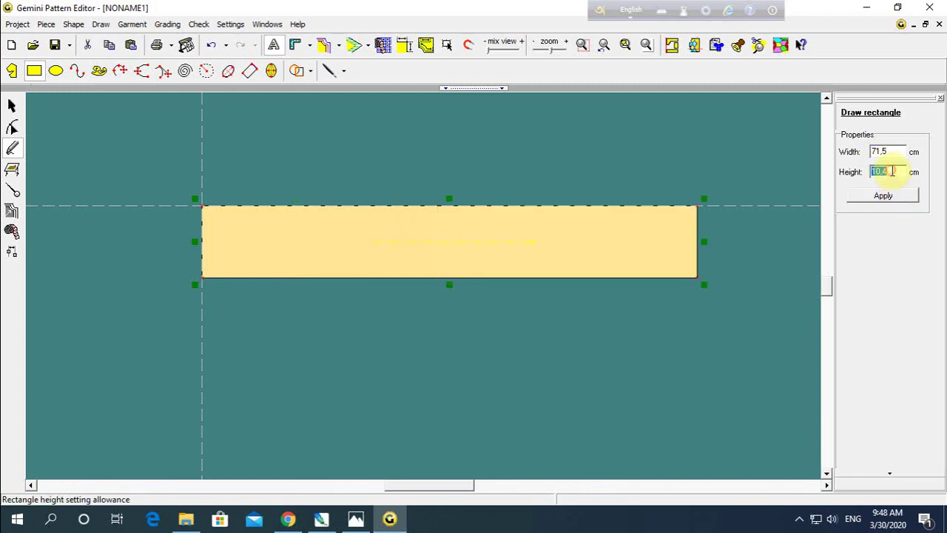
pyautogui.click(356, 518)
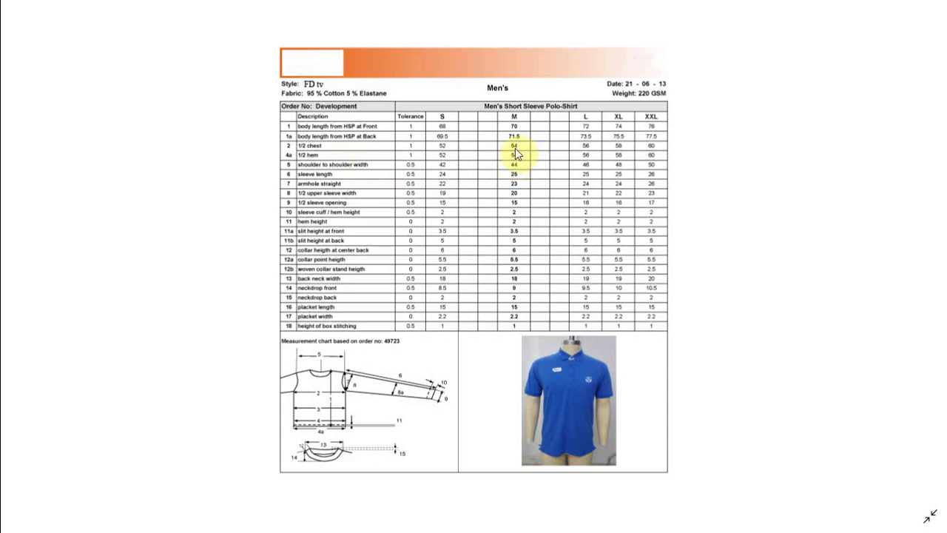
pyautogui.click(392, 520)
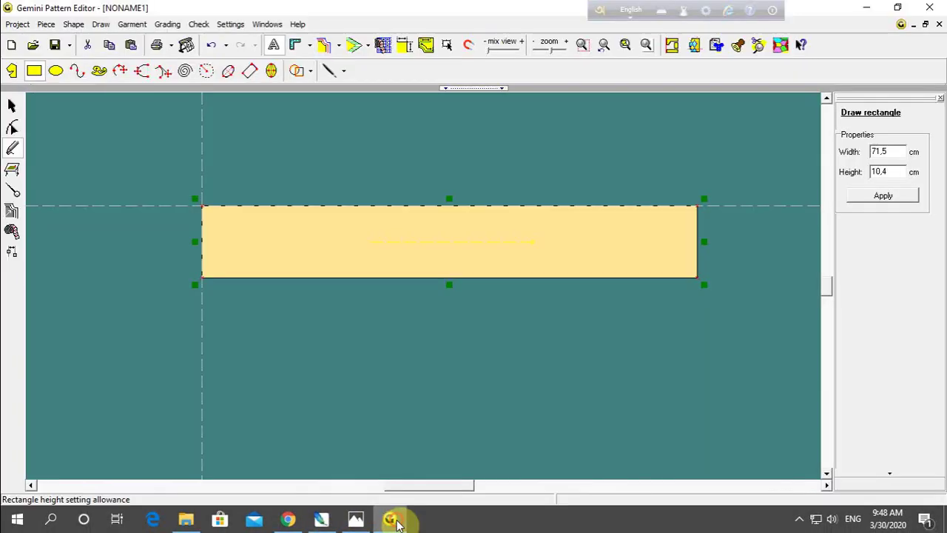
pyautogui.doubleClick(897, 170)
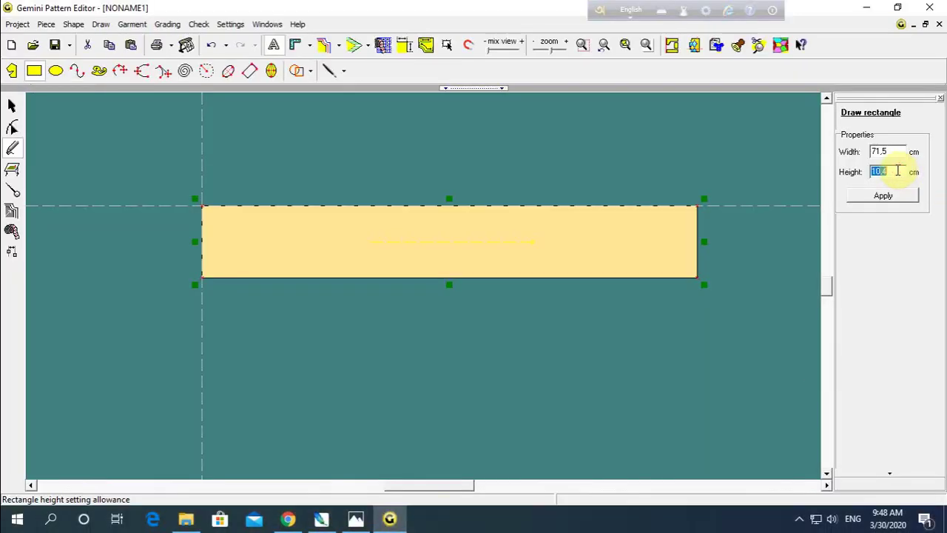
pyautogui.write('2')
pyautogui.write('7')
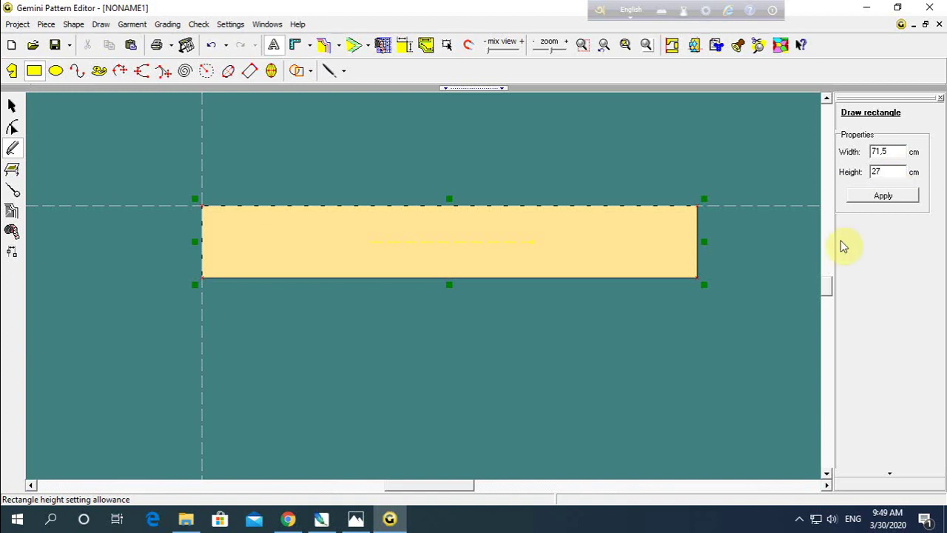
pyautogui.click(886, 197)
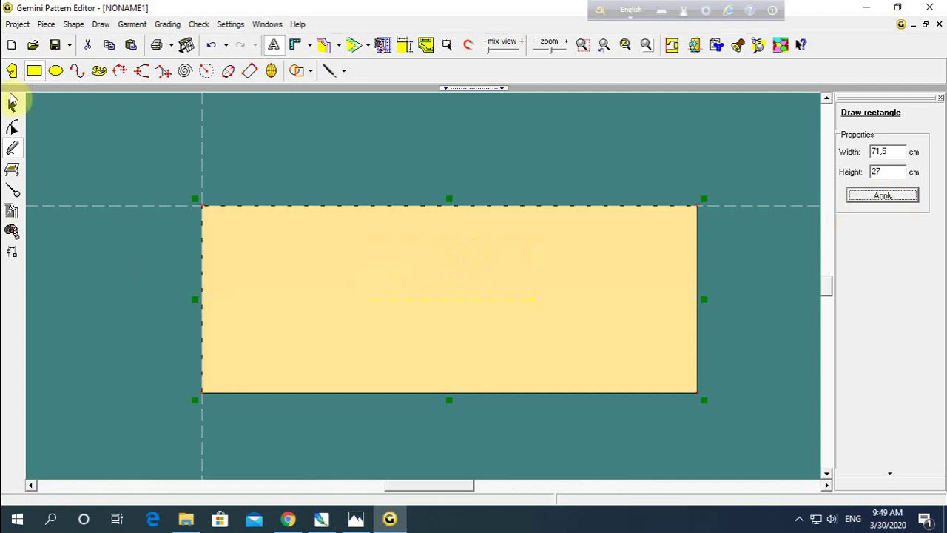
pyautogui.click(12, 105)
pyautogui.moveTo(288, 265)
pyautogui.mouseDown()
pyautogui.moveTo(232, 227)
pyautogui.moveTo(312, 232)
pyautogui.moveTo(293, 239)
pyautogui.mouseUp()
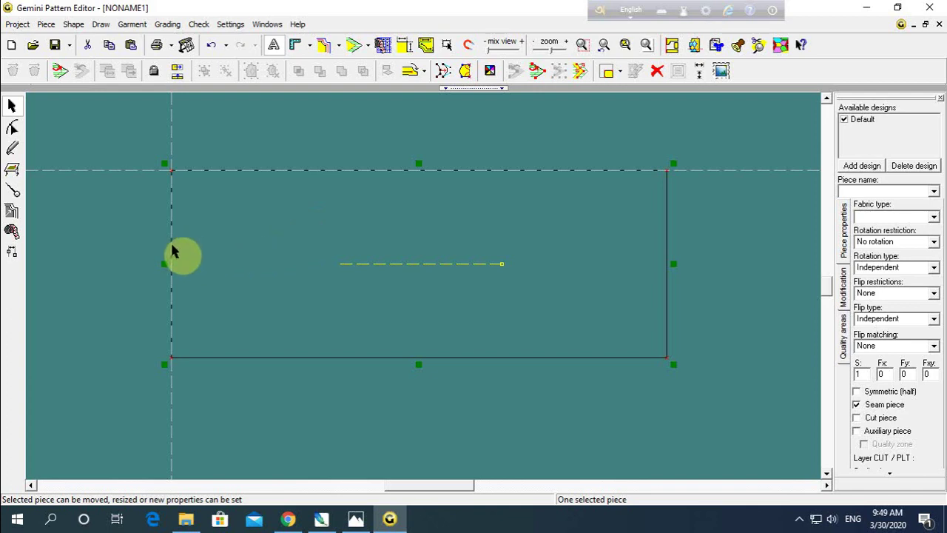
# Step: Select the rectangle's lower-left corner point and open Add new point
pyautogui.click(14, 128)
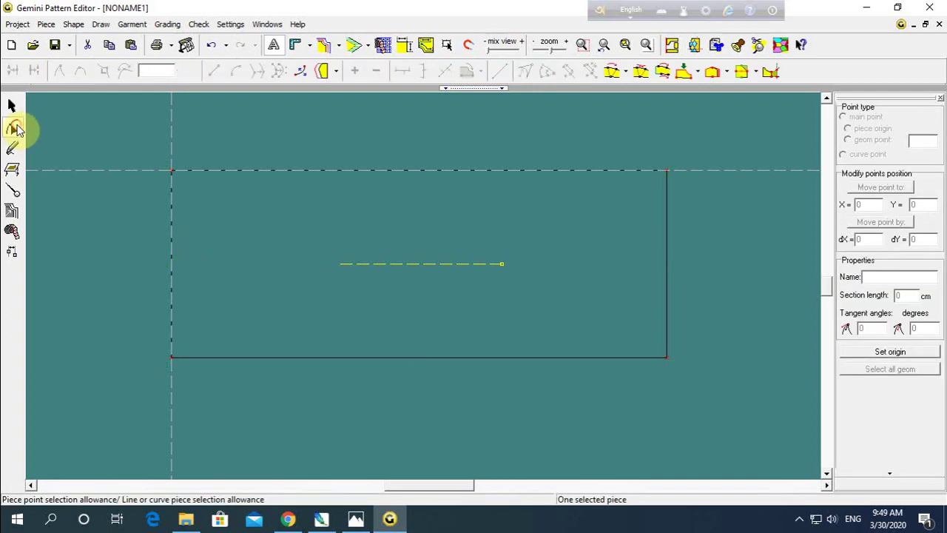
pyautogui.click(190, 383)
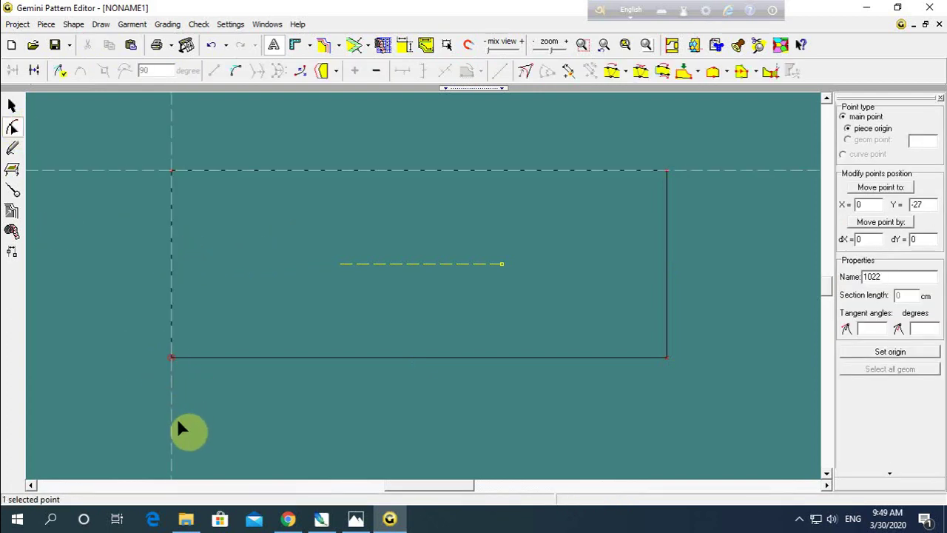
pyautogui.moveTo(170, 359); pyautogui.dragTo(189, 385)
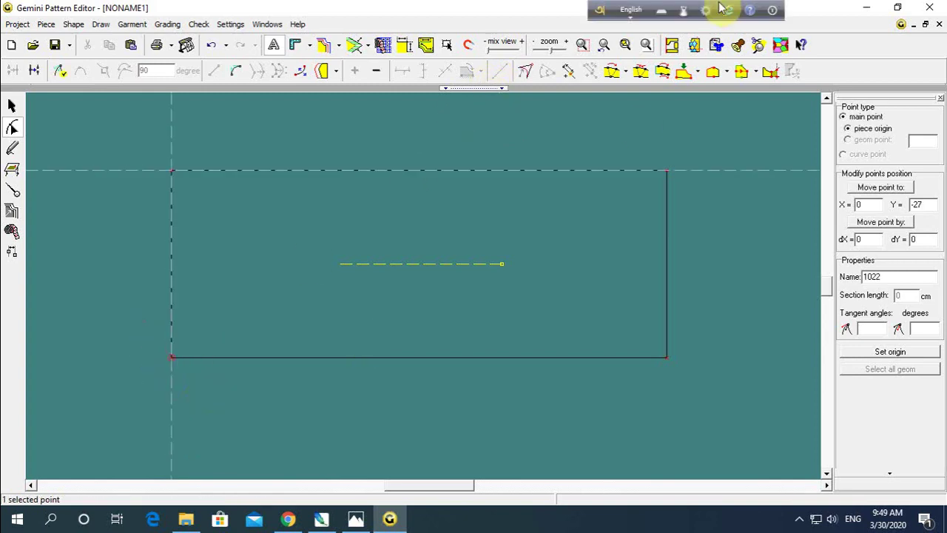
pyautogui.click(573, 72)
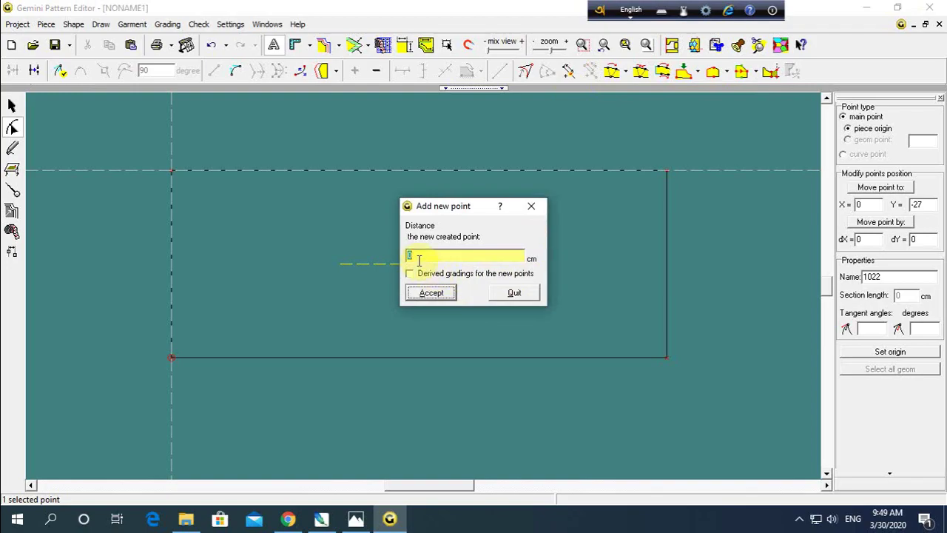
pyautogui.click(367, 520)
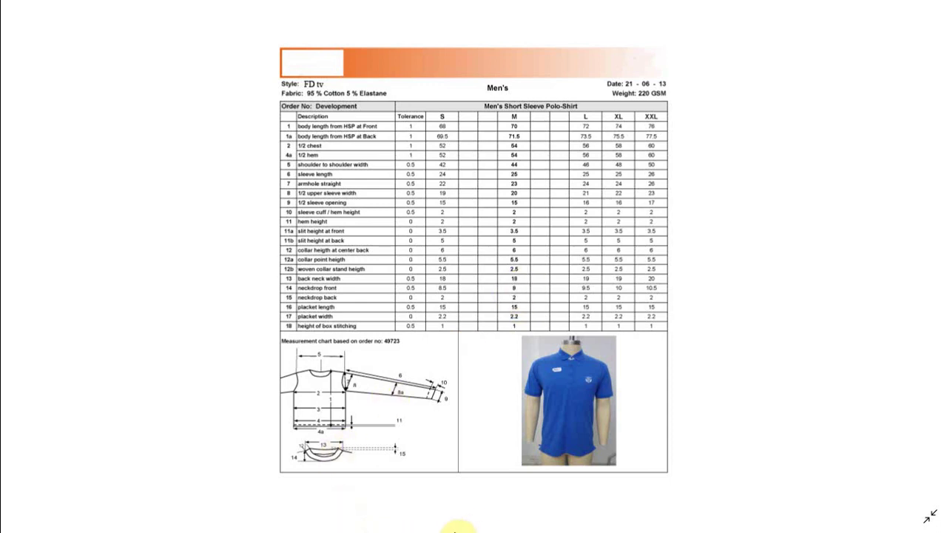
pyautogui.click(390, 517)
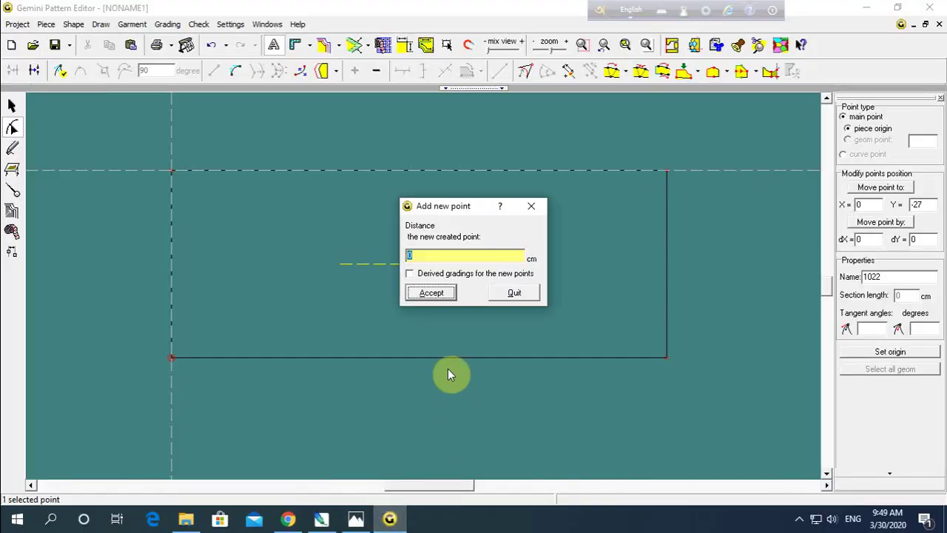
# Step: Enter the new-point distances read from the measurement chart, including 9 and 22 cm
pyautogui.write('1')
pyautogui.press('Right')
pyautogui.write('9')
pyautogui.write('9')
pyautogui.click(355, 516)
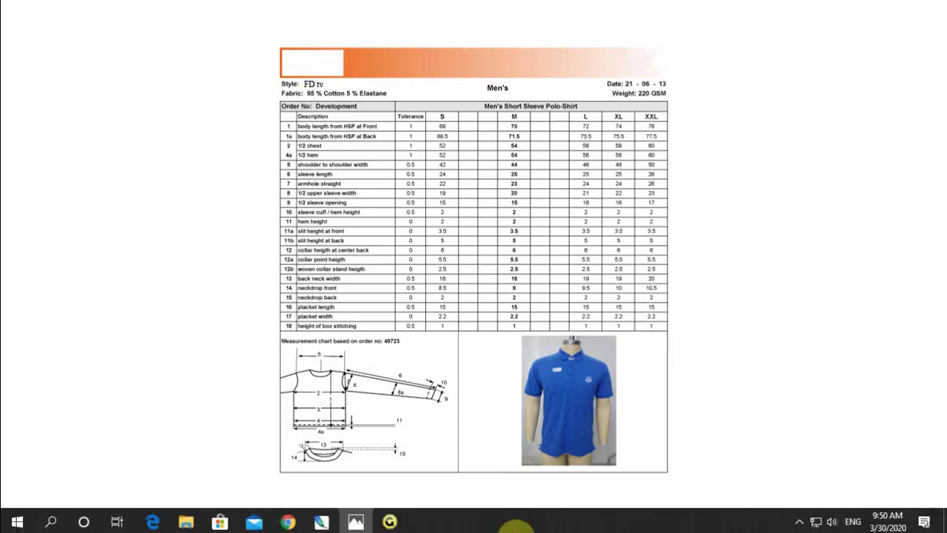
pyautogui.click(389, 521)
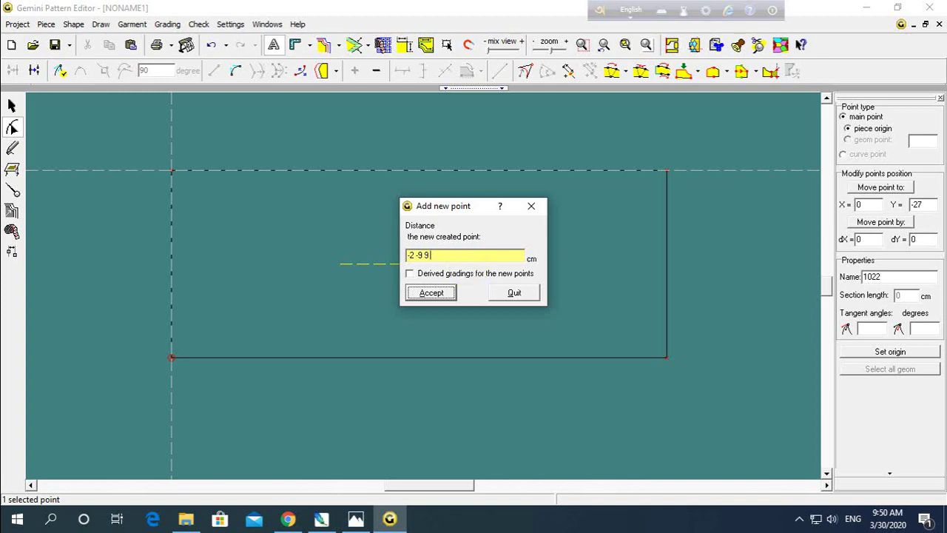
pyautogui.write('22')
# Step: Correct the distances to -2, -9, 9 and 22 cm and accept to create the points
pyautogui.moveTo(416, 255); pyautogui.dragTo(396, 257)
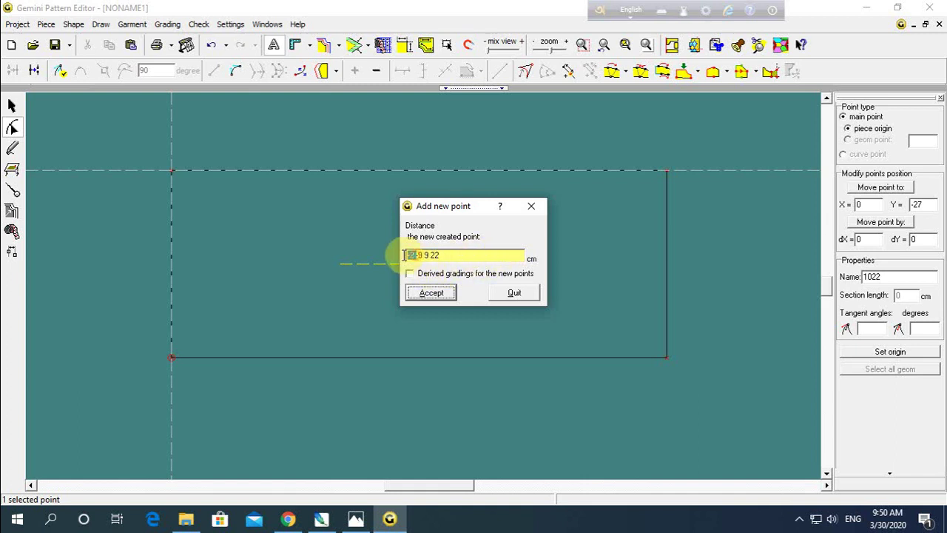
pyautogui.click(418, 254)
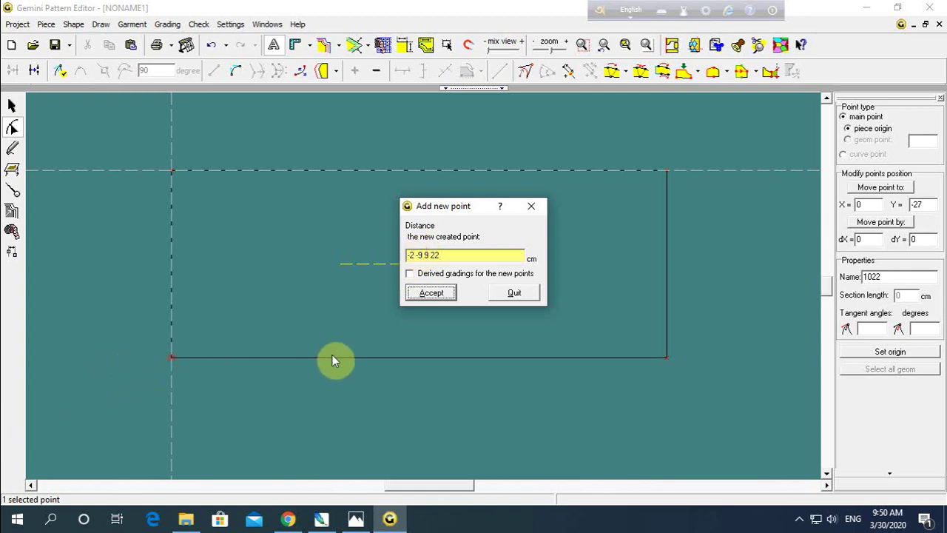
pyautogui.click(428, 255)
pyautogui.doubleClick(426, 255)
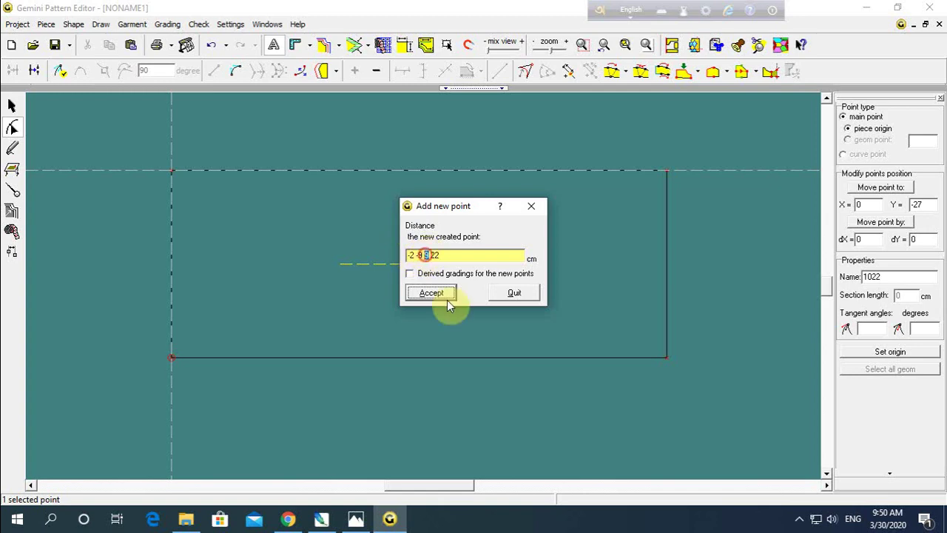
pyautogui.click(446, 257)
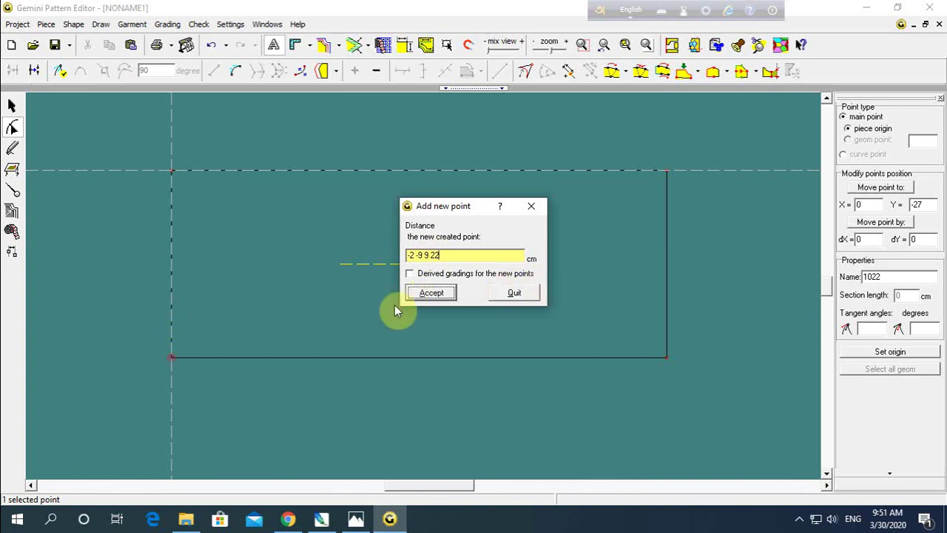
pyautogui.click(423, 258)
pyautogui.click(435, 294)
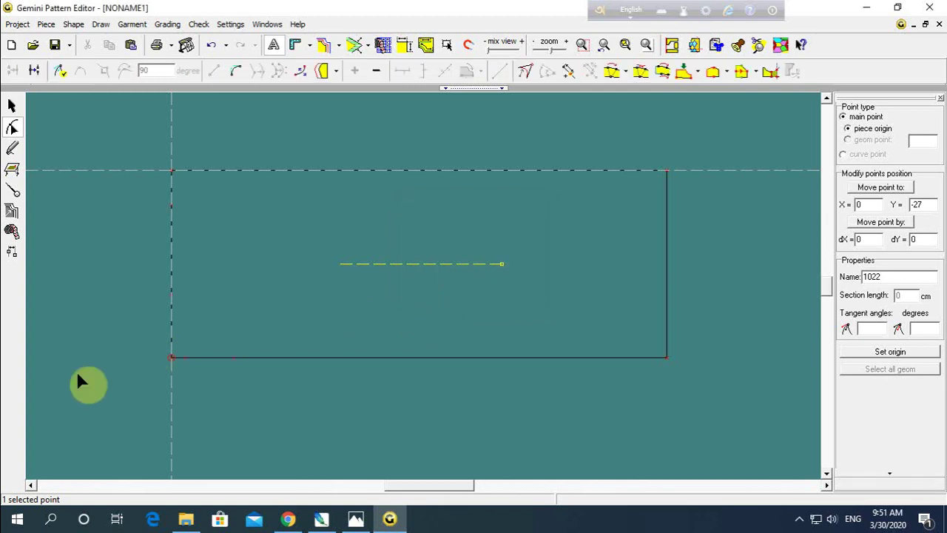
# Step: Inspect the new points on the rectangle's bottom and left edges
pyautogui.click(182, 369)
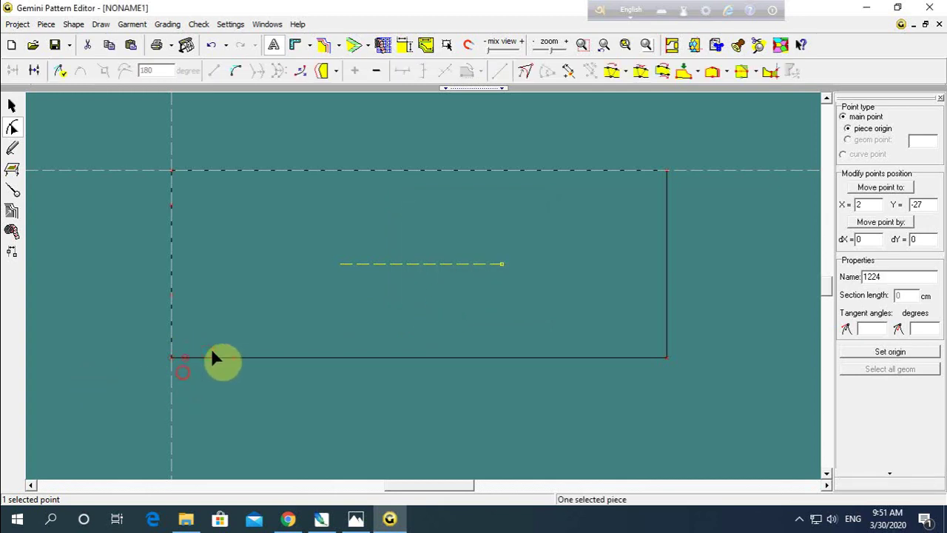
pyautogui.moveTo(225, 330); pyautogui.dragTo(255, 399)
pyautogui.click(141, 286)
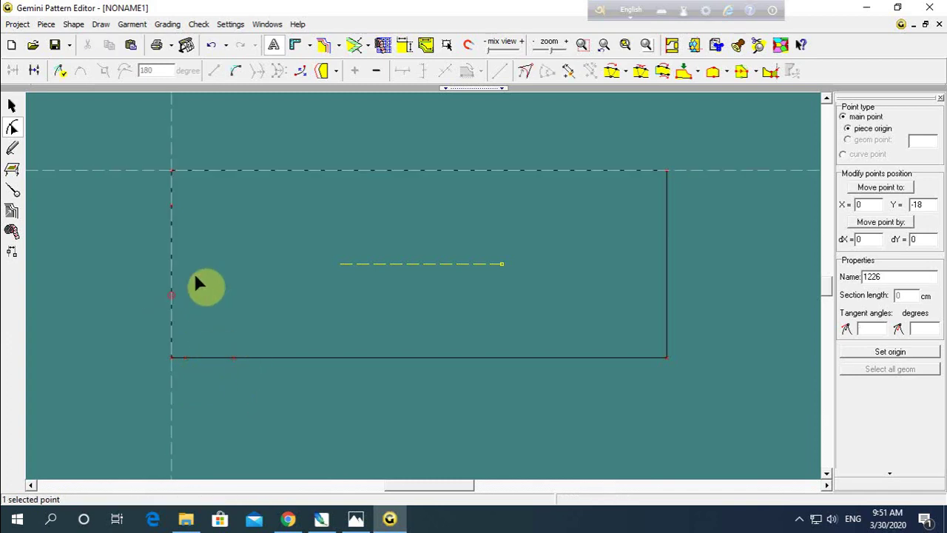
pyautogui.moveTo(159, 194); pyautogui.dragTo(199, 233)
pyautogui.click(150, 245)
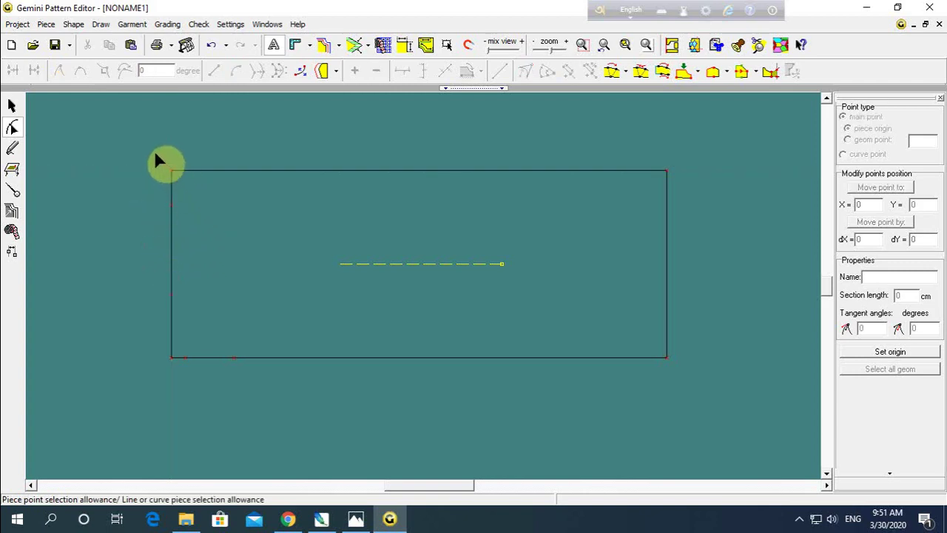
# Step: Select the rectangle's top-left corner point and bring up the polo-shirt measurement chart
pyautogui.click(172, 170)
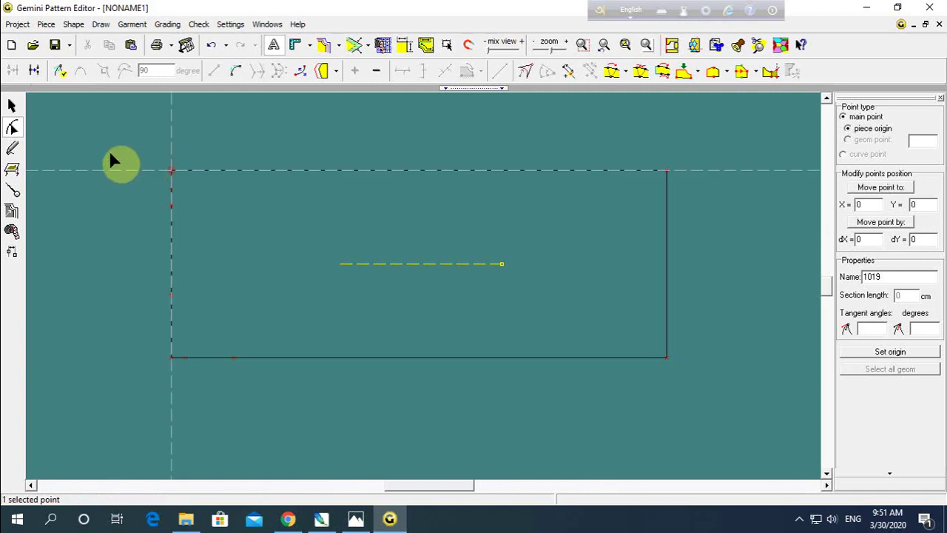
pyautogui.moveTo(116, 142); pyautogui.dragTo(186, 189)
pyautogui.moveTo(133, 148); pyautogui.dragTo(204, 193)
pyautogui.click(358, 520)
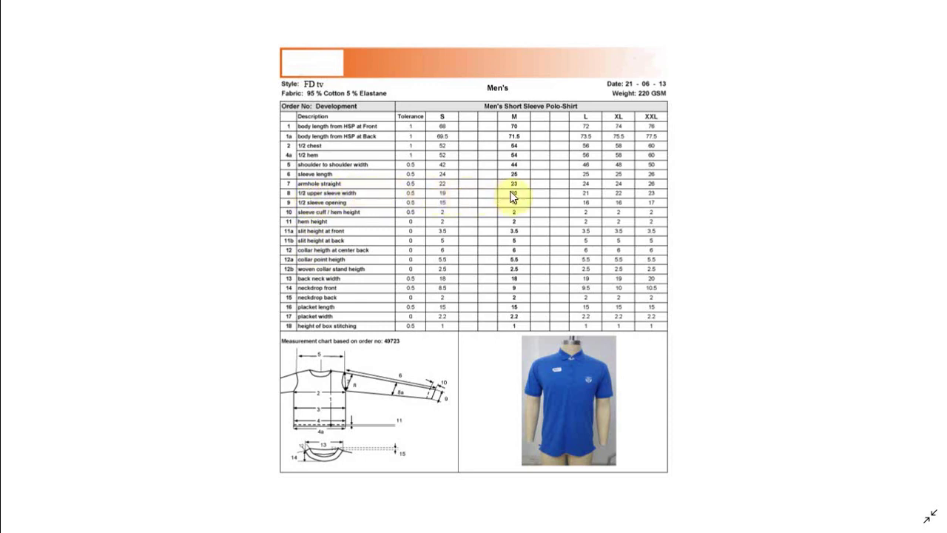
# Step: Add a point 23 cm along the top edge from the rectangle's top-left corner
pyautogui.click(388, 519)
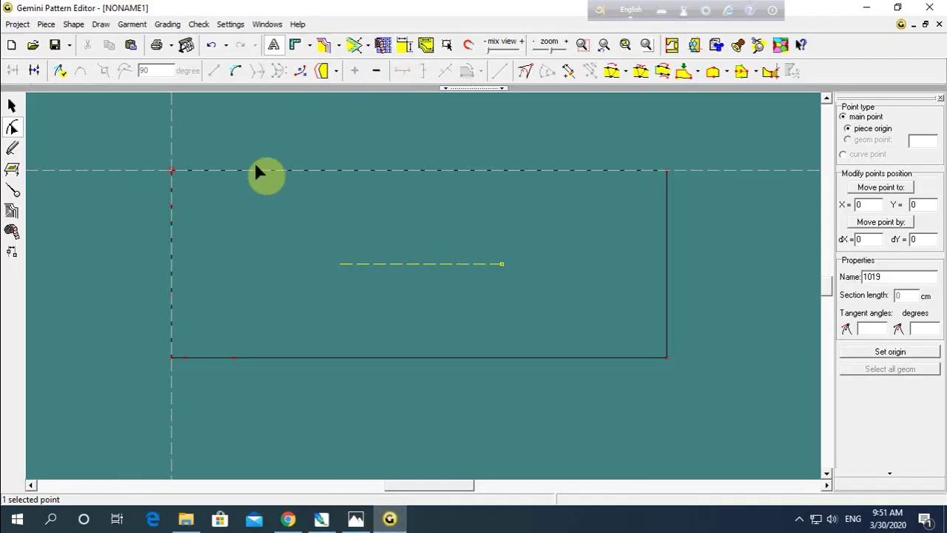
pyautogui.click(152, 158)
pyautogui.moveTo(179, 184); pyautogui.dragTo(180, 188)
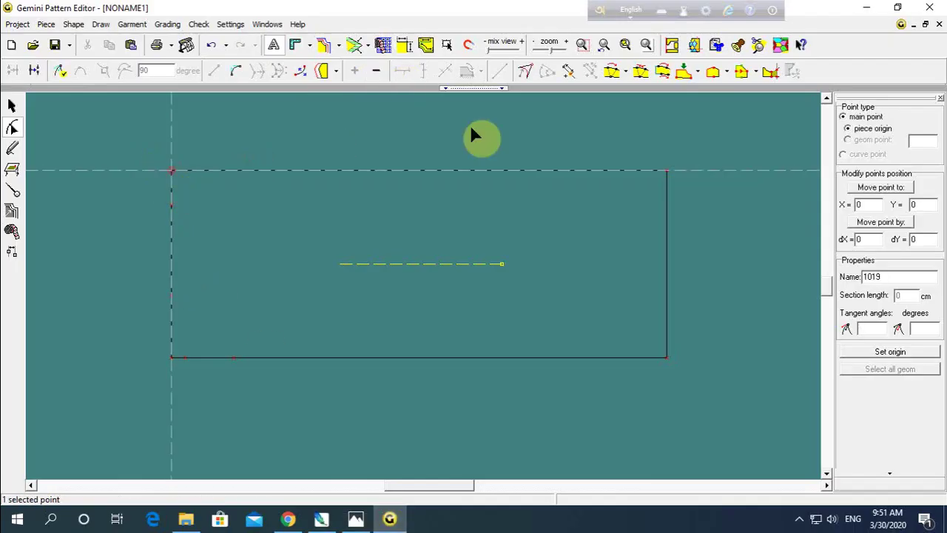
pyautogui.click(570, 70)
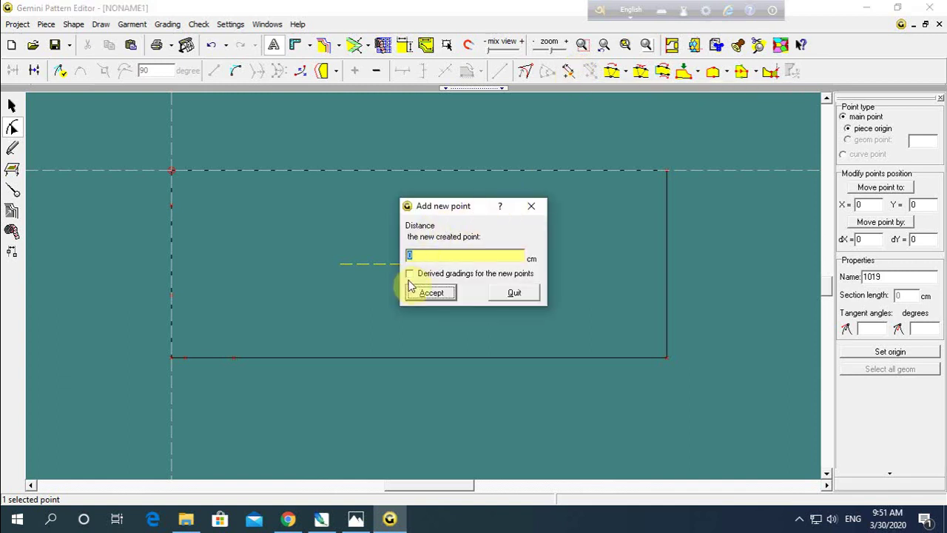
pyautogui.write('23')
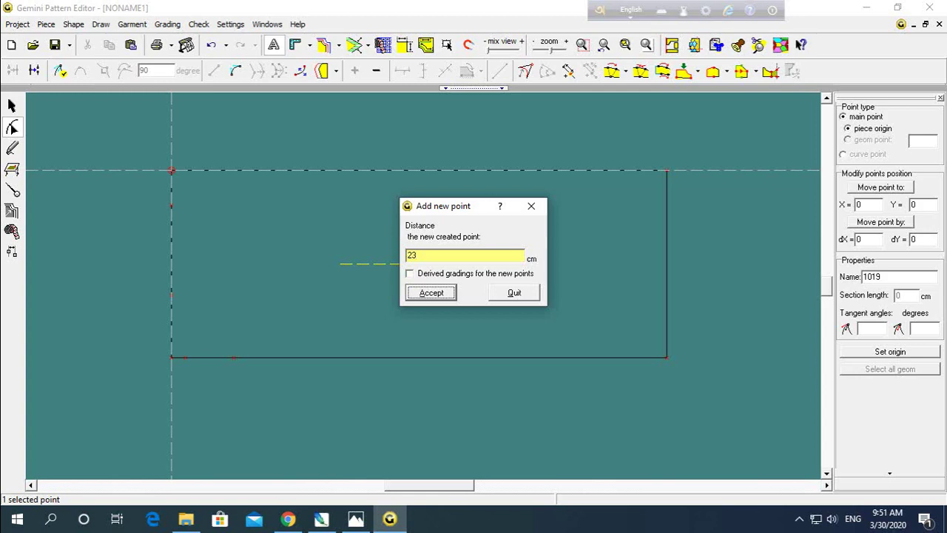
pyautogui.click(431, 293)
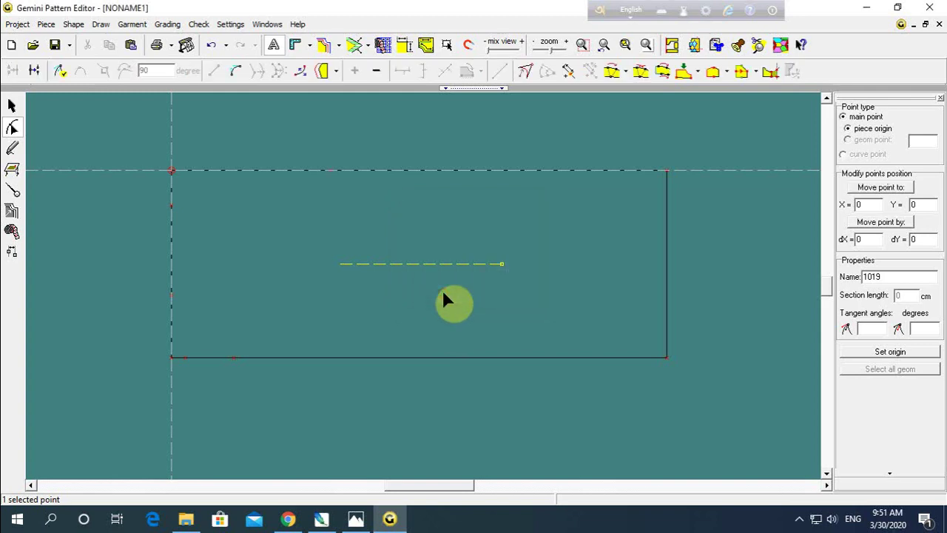
pyautogui.click(136, 147)
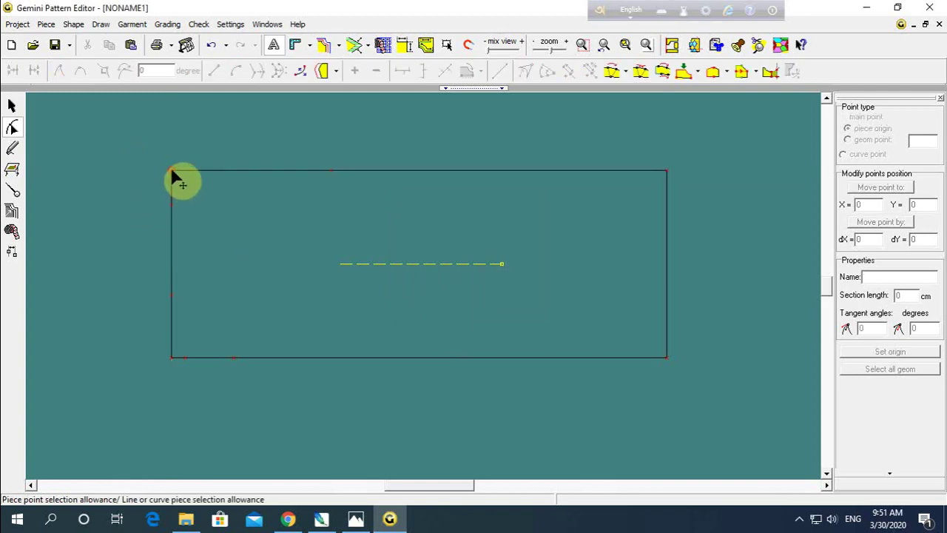
# Step: Delete the top-left corner point so a slanted edge joins the left-edge point to the 23 cm point
pyautogui.click(173, 171)
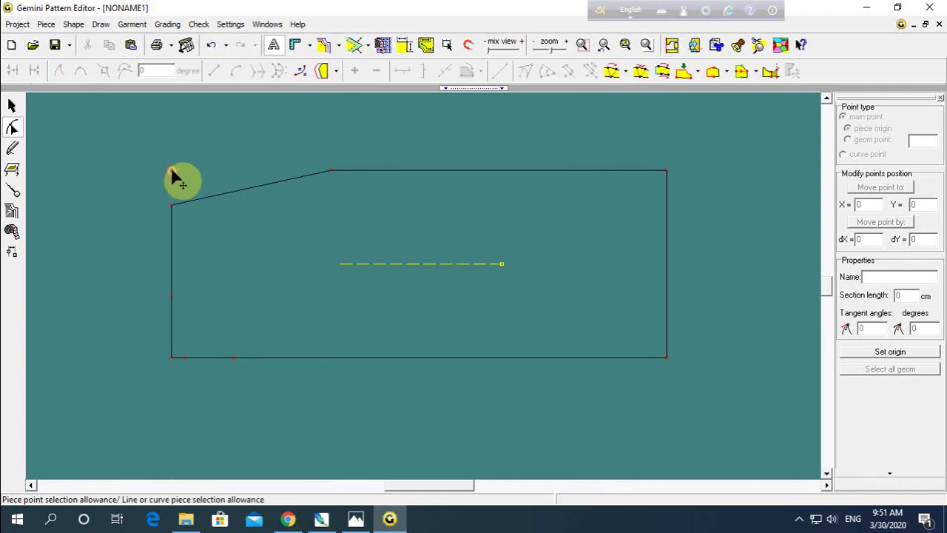
pyautogui.click(211, 45)
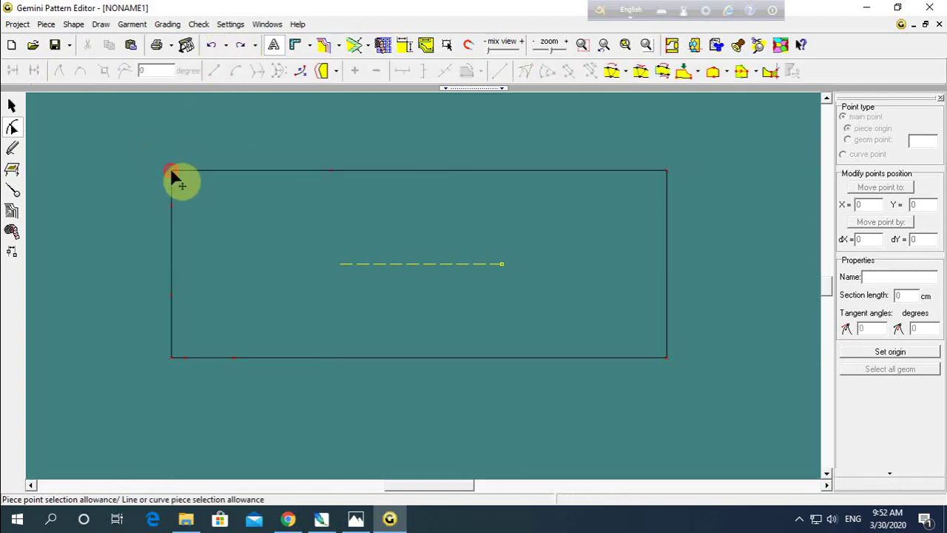
pyautogui.click(171, 172)
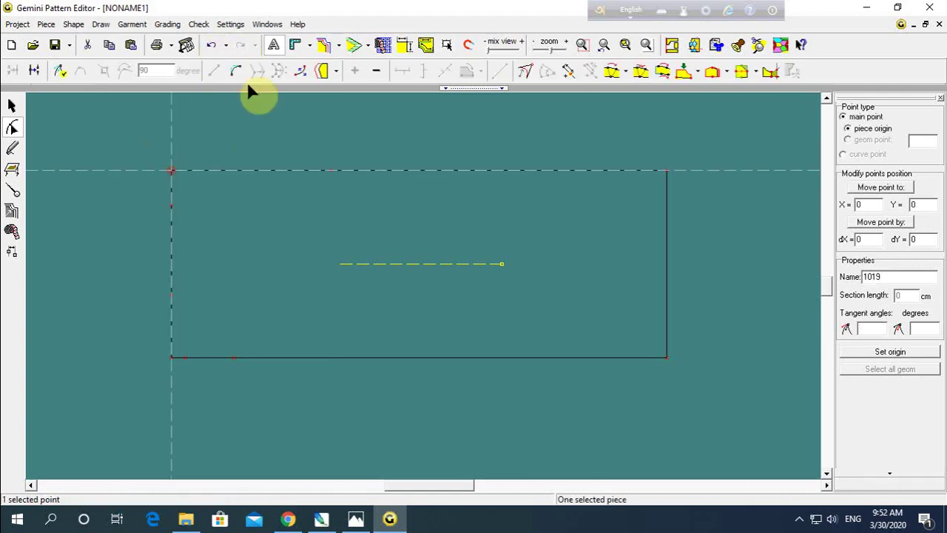
pyautogui.click(375, 71)
pyautogui.click(193, 172)
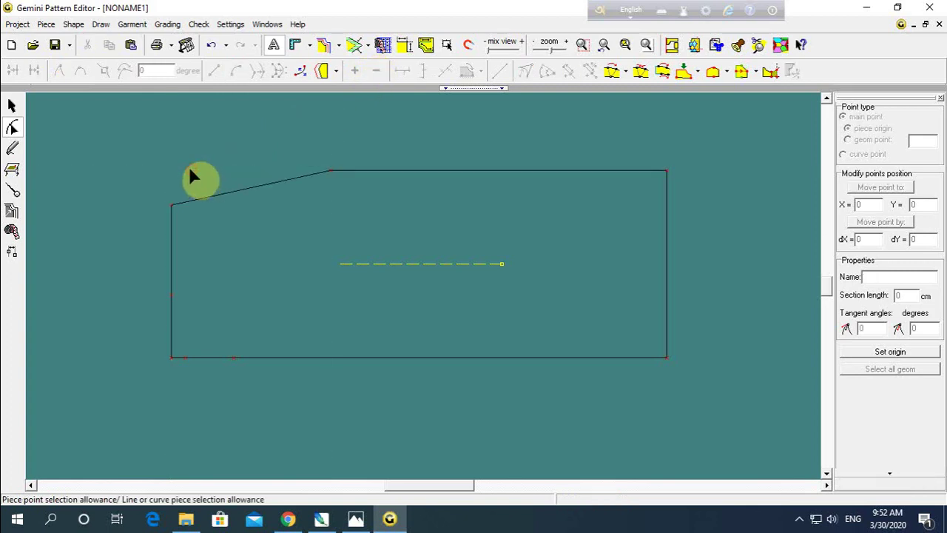
# Step: Show edge distances and nudge the slant's top point left until the top edge reads 49 cm
pyautogui.click(403, 46)
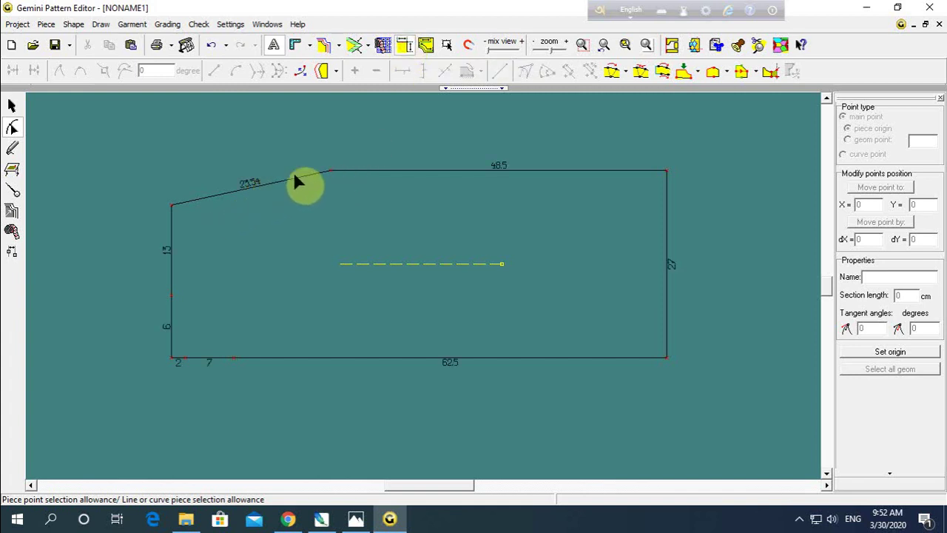
pyautogui.click(305, 143)
pyautogui.moveTo(313, 149); pyautogui.dragTo(340, 177)
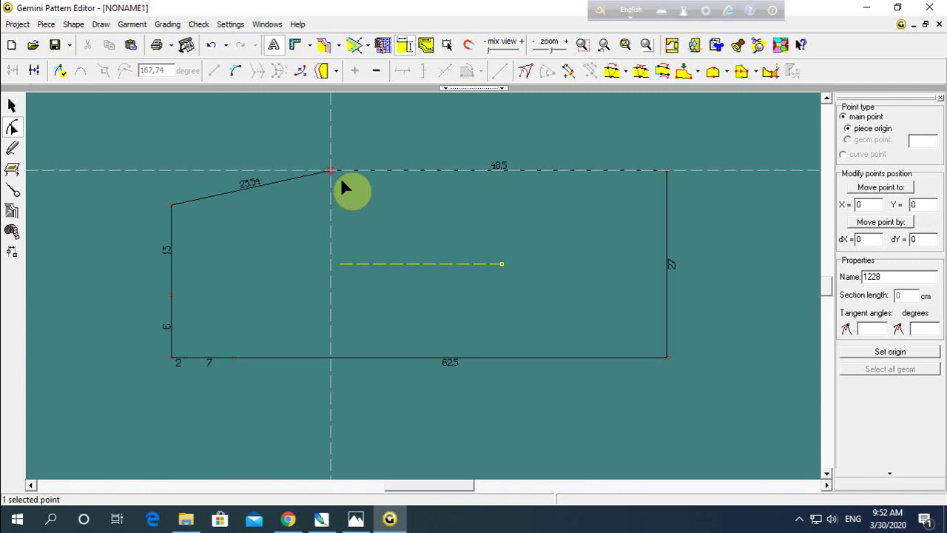
pyautogui.press('Left')
pyautogui.press('Left')
pyautogui.press('Left')
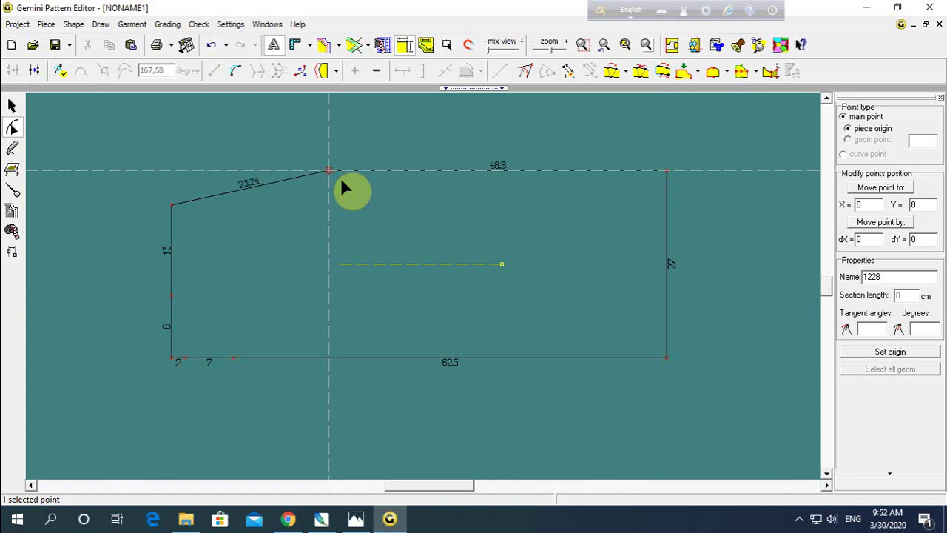
pyautogui.press('Left')
pyautogui.press('Left')
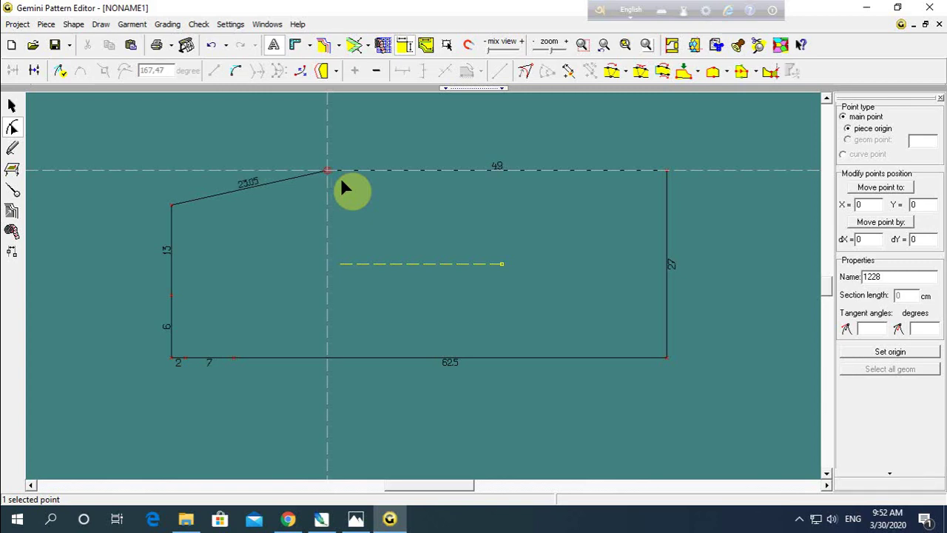
pyautogui.scroll(1, 419, 288)
pyautogui.scroll(1, 419, 288)
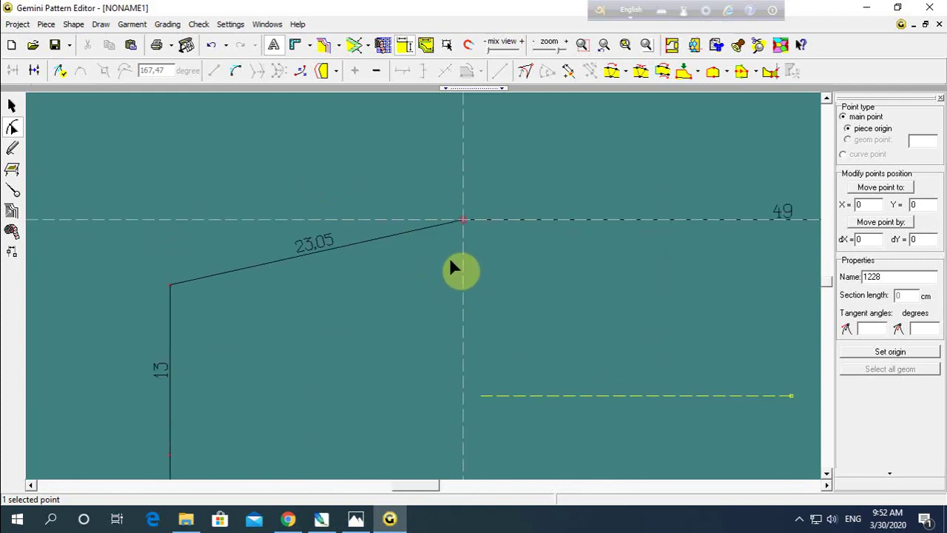
# Step: Box-select both slant endpoints and nudge them right three steps until the top edge reads 45 cm
pyautogui.moveTo(505, 180)
pyautogui.mouseDown()
pyautogui.moveTo(398, 245)
pyautogui.moveTo(162, 327)
pyautogui.mouseUp()
pyautogui.scroll(-2, 564, 310)
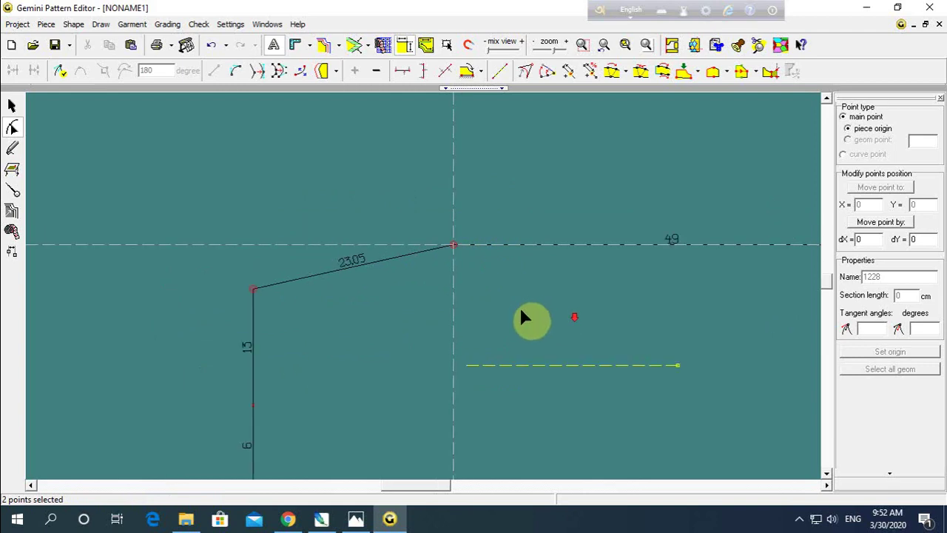
pyautogui.scroll(-1, 522, 318)
pyautogui.moveTo(531, 385); pyautogui.dragTo(426, 288, button='middle')
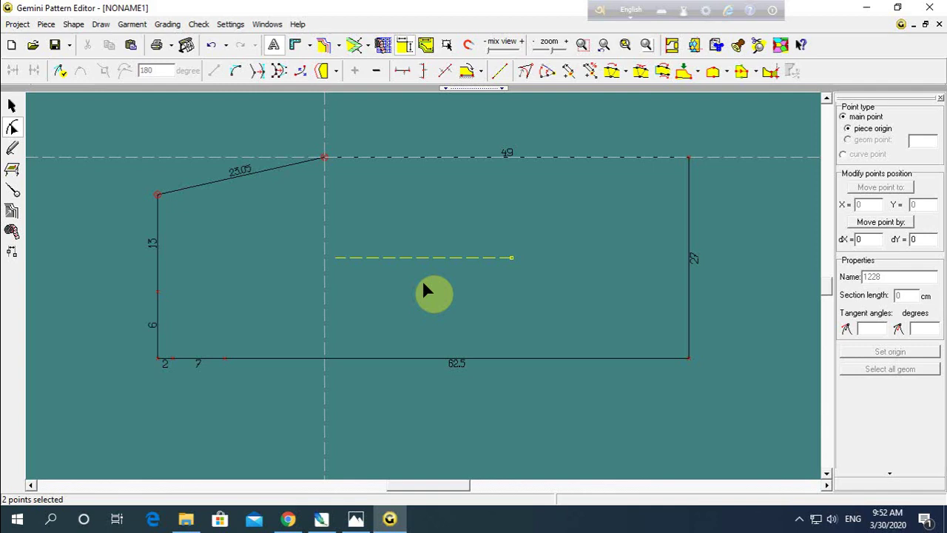
pyautogui.press('Right')
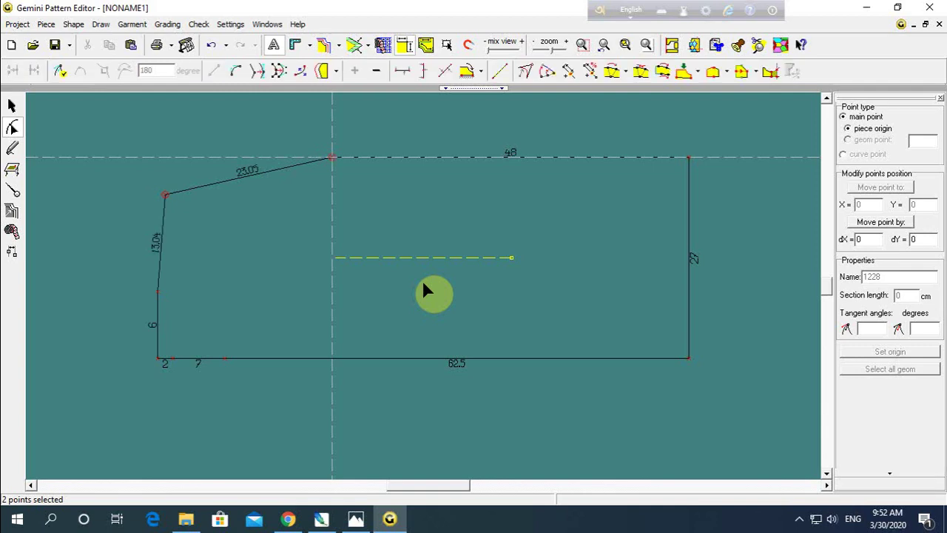
pyautogui.press('Right')
pyautogui.press('Right')
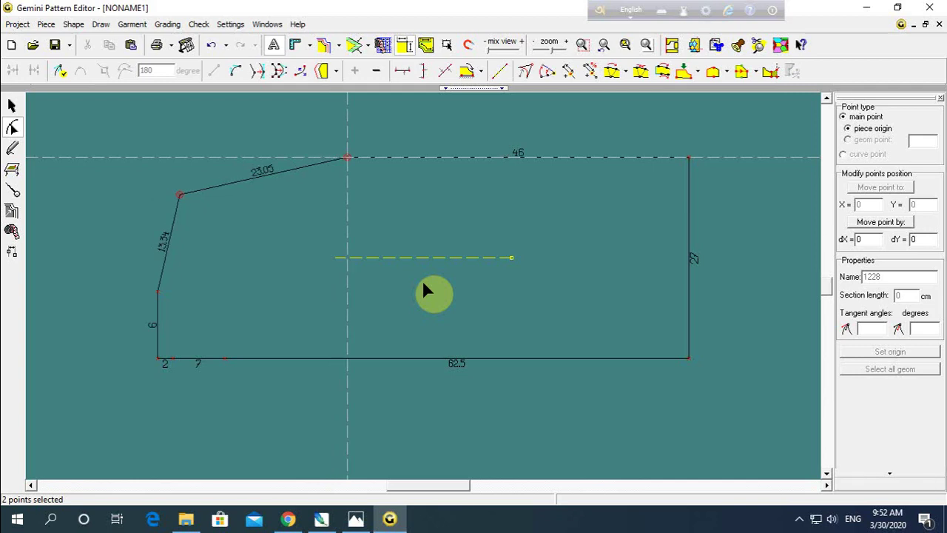
pyautogui.press('Right')
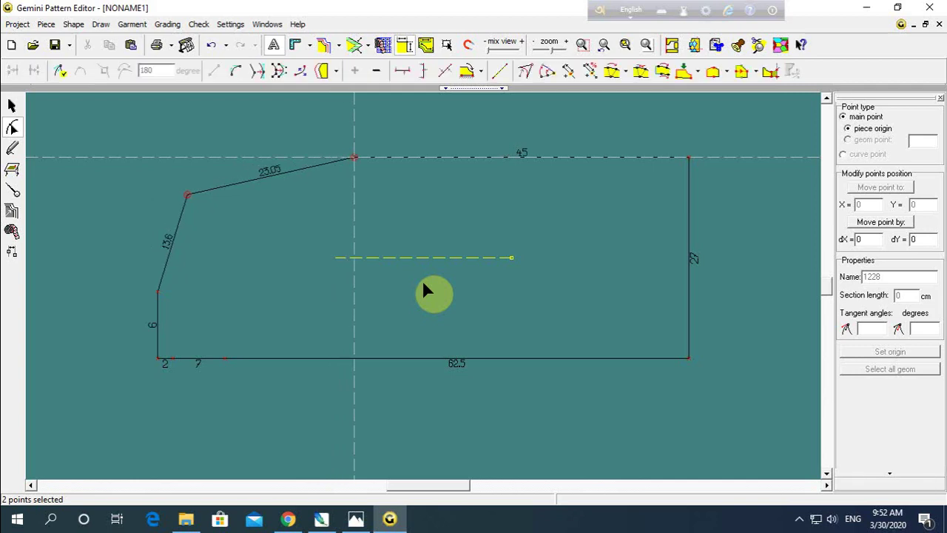
pyautogui.click(123, 237)
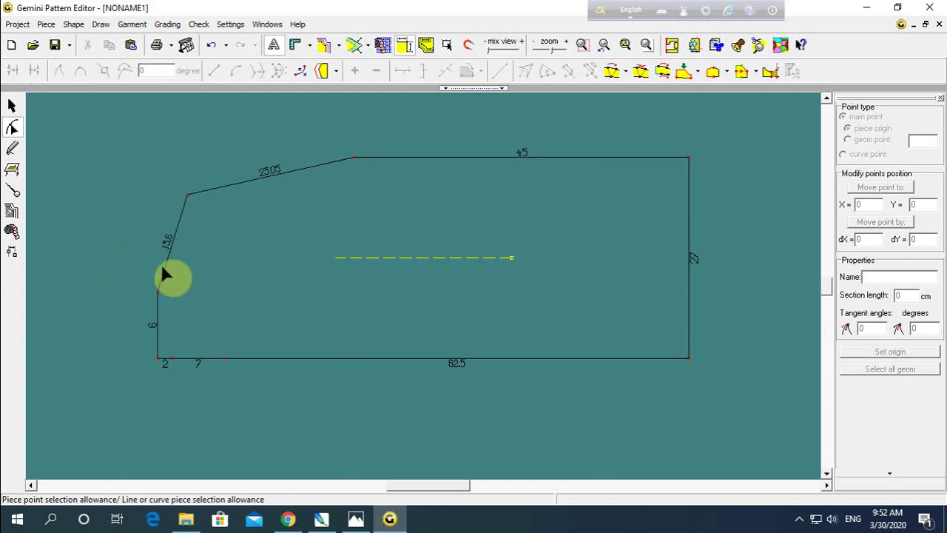
pyautogui.click(160, 360)
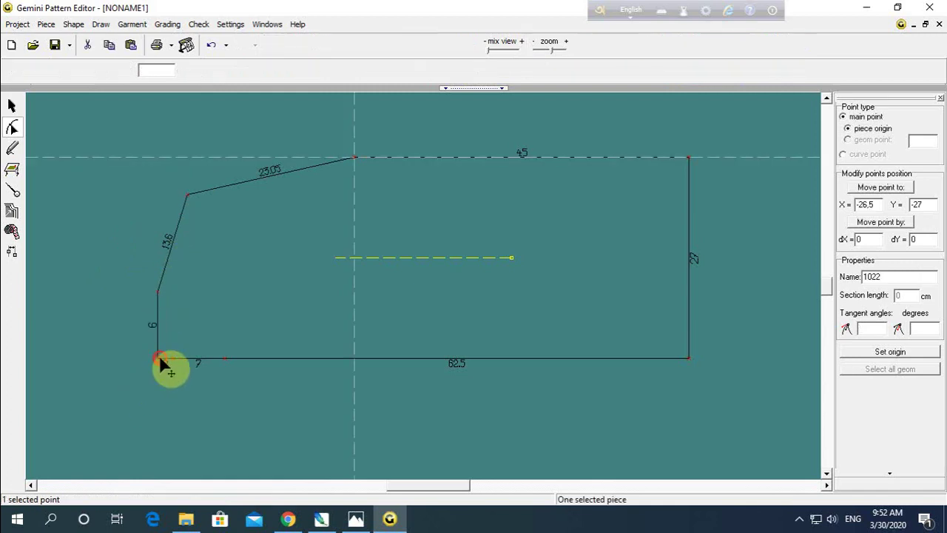
pyautogui.click(375, 73)
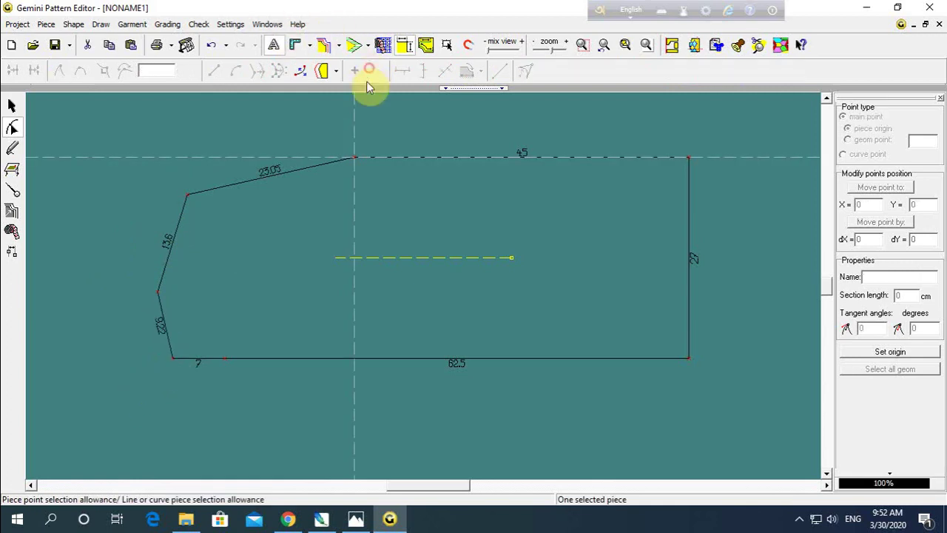
pyautogui.click(166, 329)
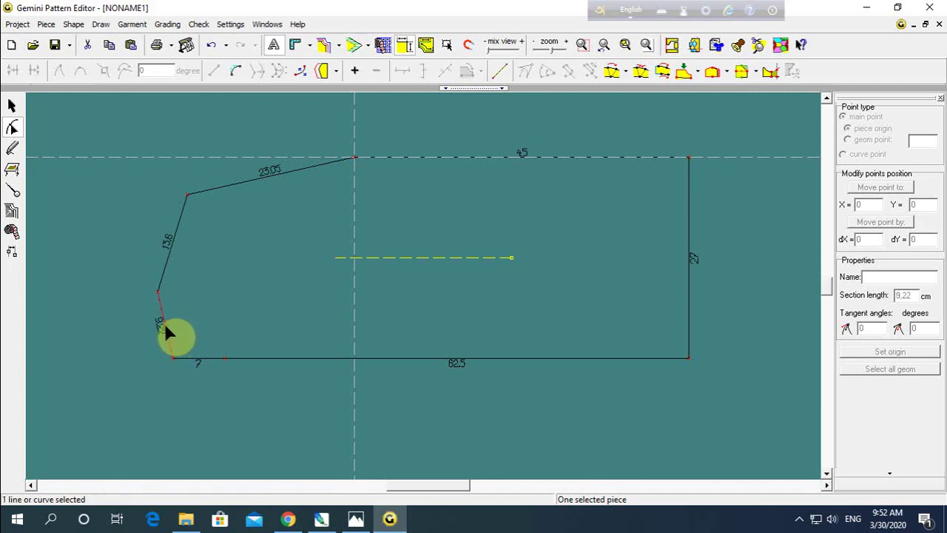
pyautogui.click(235, 71)
pyautogui.click(271, 170)
pyautogui.click(235, 71)
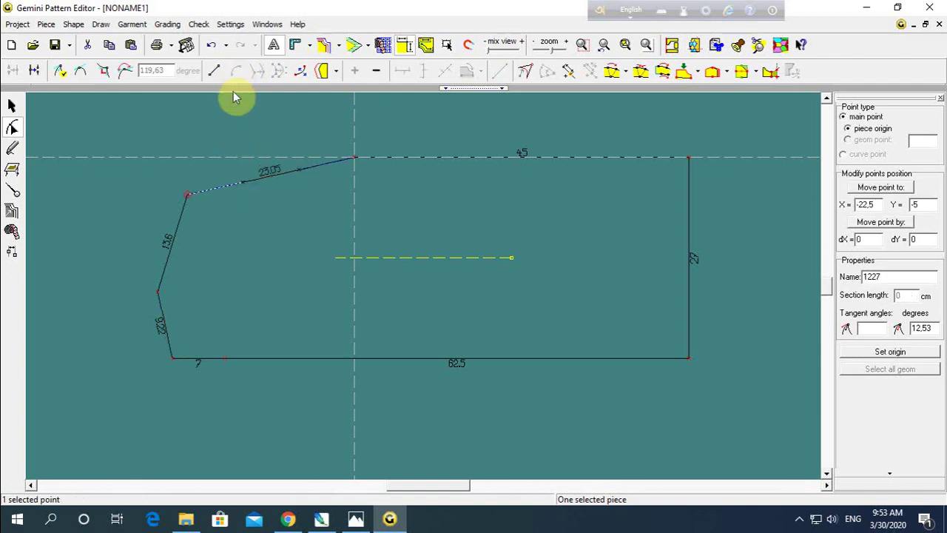
pyautogui.click(227, 126)
pyautogui.click(270, 244)
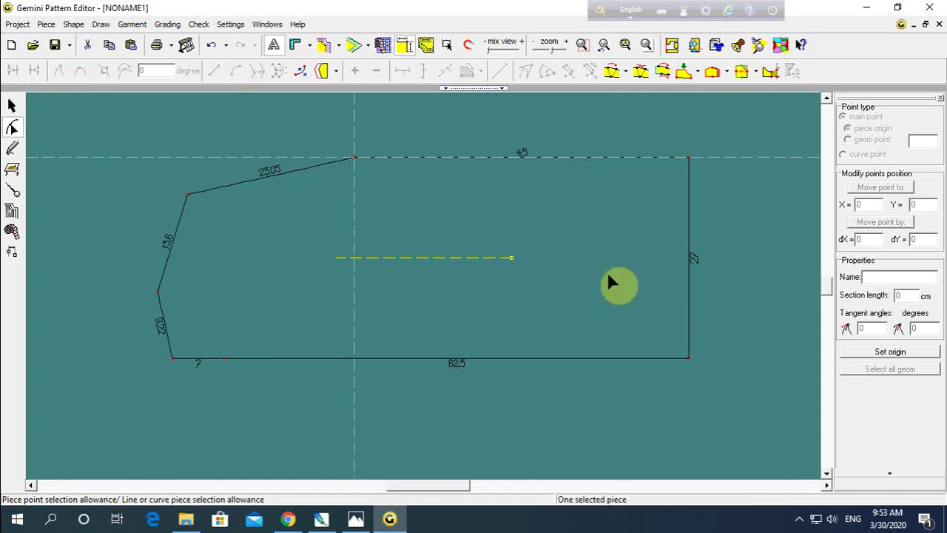
pyautogui.click(688, 156)
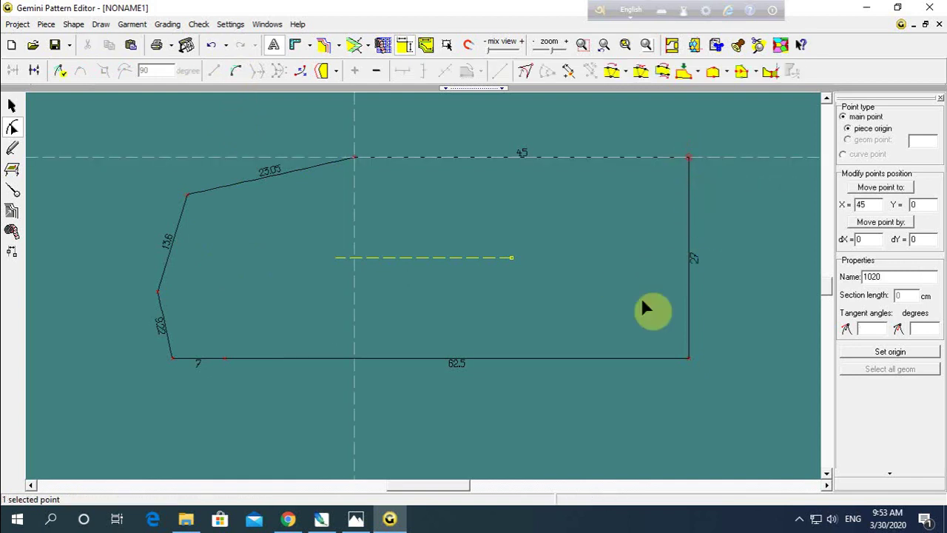
pyautogui.click(355, 518)
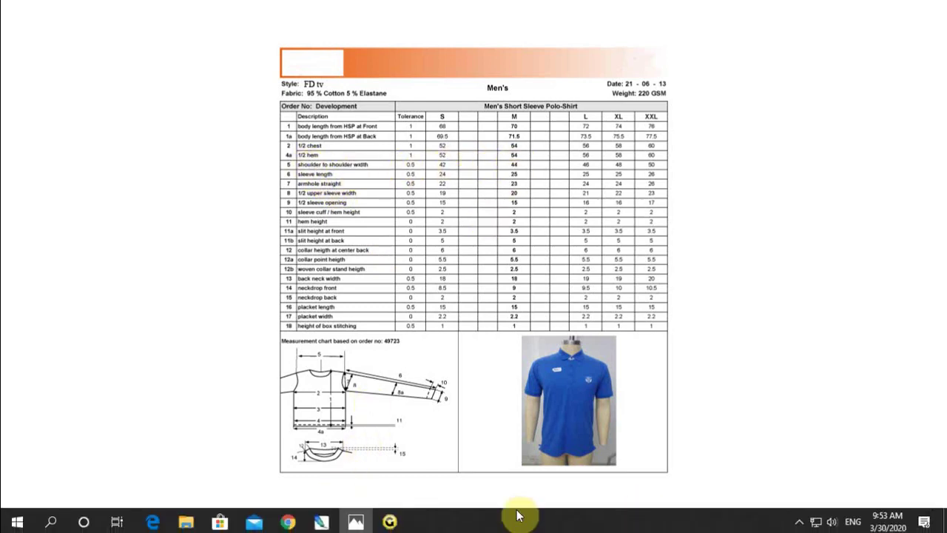
pyautogui.click(389, 521)
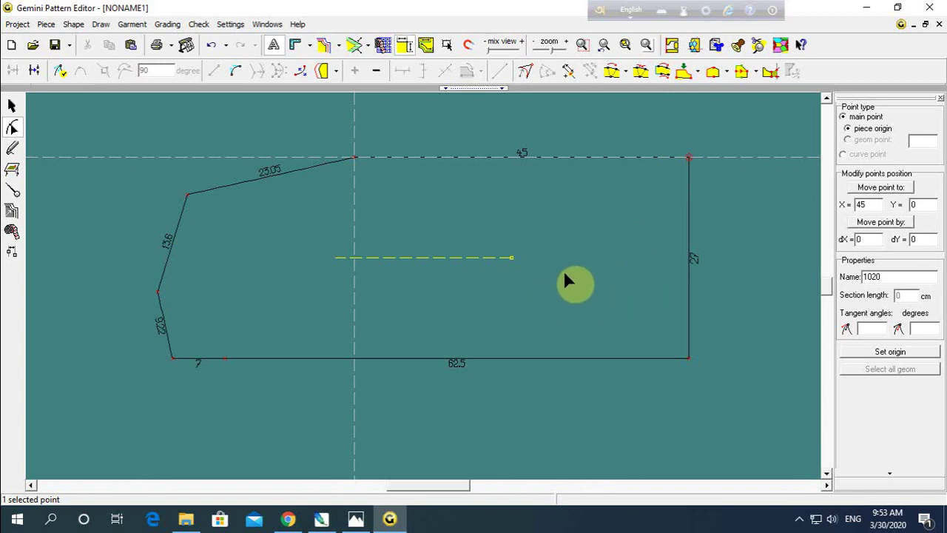
# Step: Copy the pattern piece and paste a duplicate of it
pyautogui.click(410, 267)
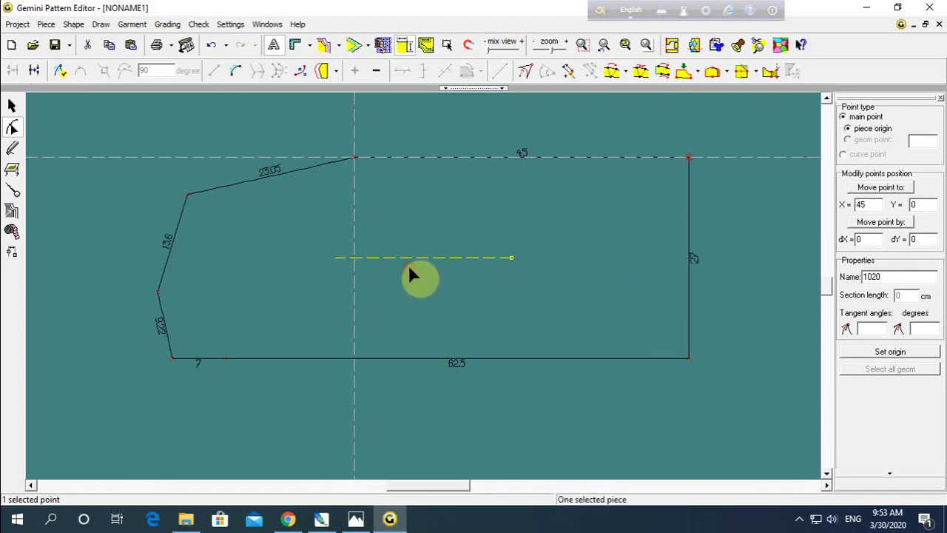
pyautogui.click(109, 46)
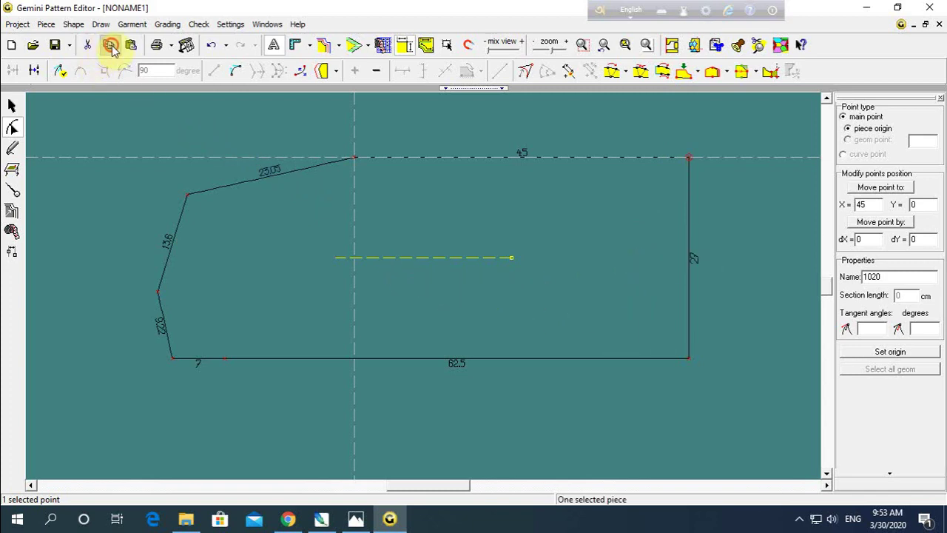
pyautogui.click(131, 46)
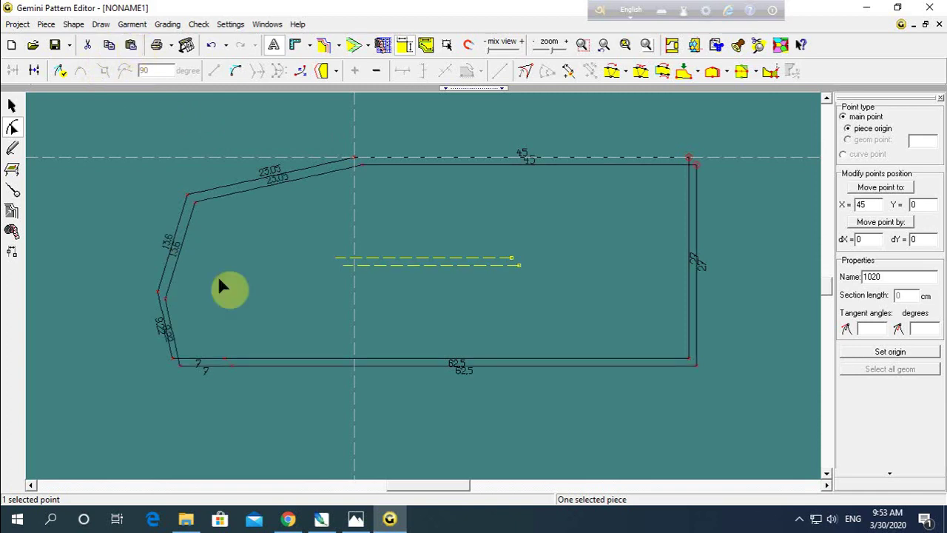
# Step: Move the duplicated piece directly below the original
pyautogui.click(185, 385)
pyautogui.click(12, 105)
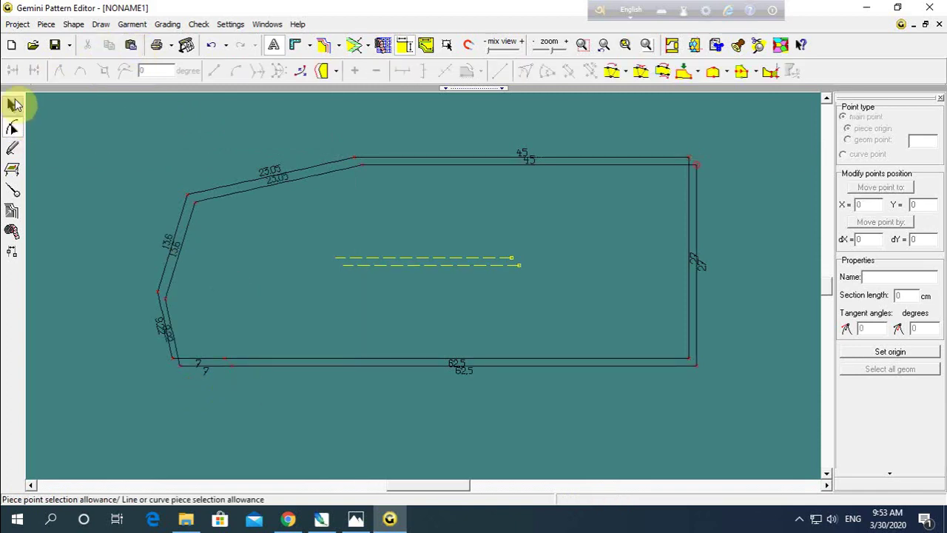
pyautogui.click(323, 298)
pyautogui.scroll(-2, 374, 294)
pyautogui.moveTo(374, 294); pyautogui.dragTo(411, 307)
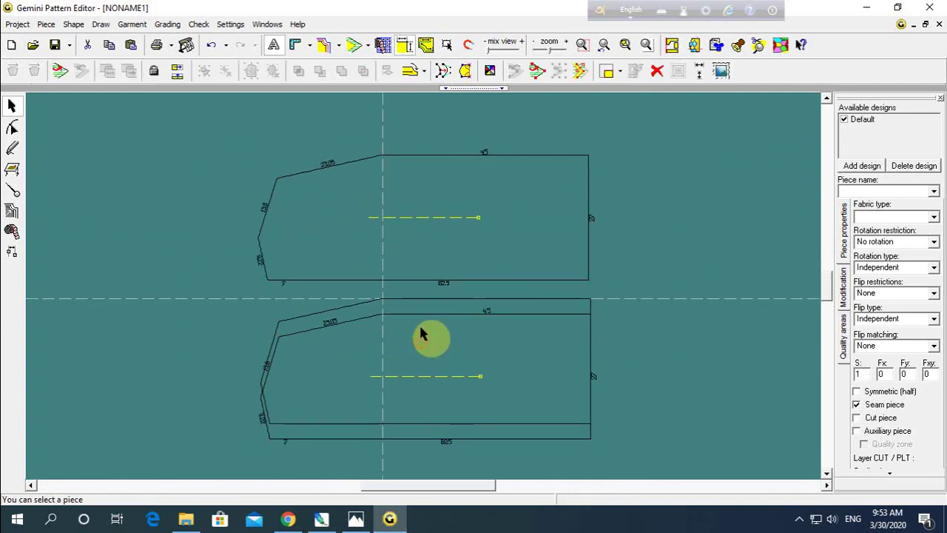
pyautogui.click(433, 333)
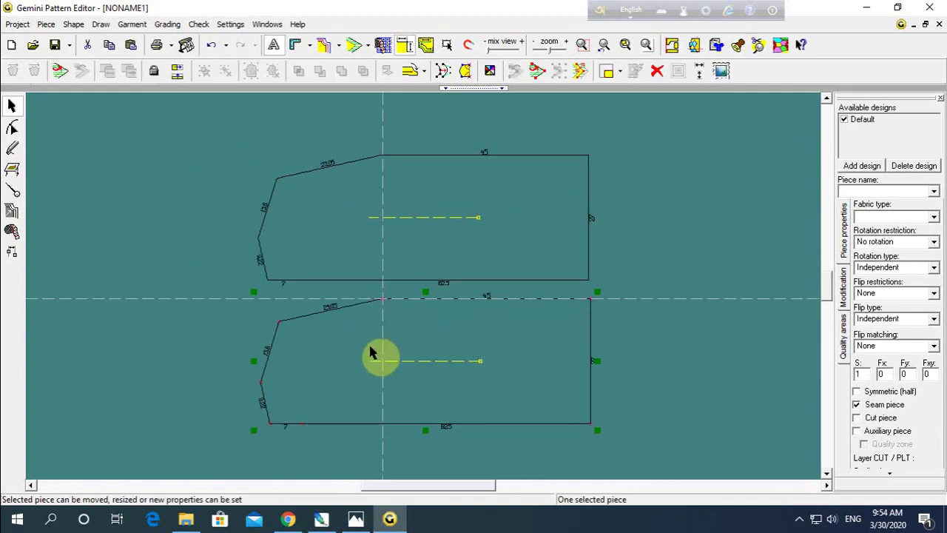
pyautogui.click(293, 263)
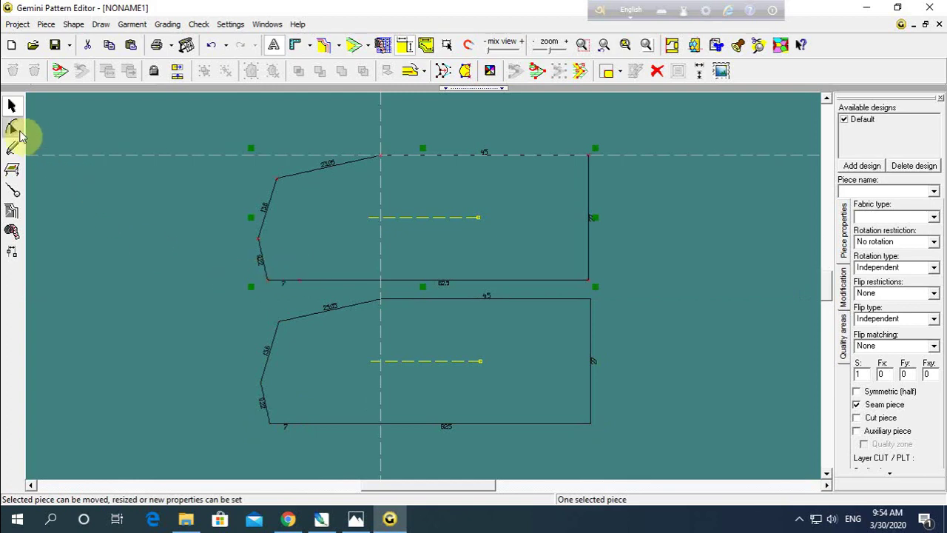
pyautogui.click(12, 127)
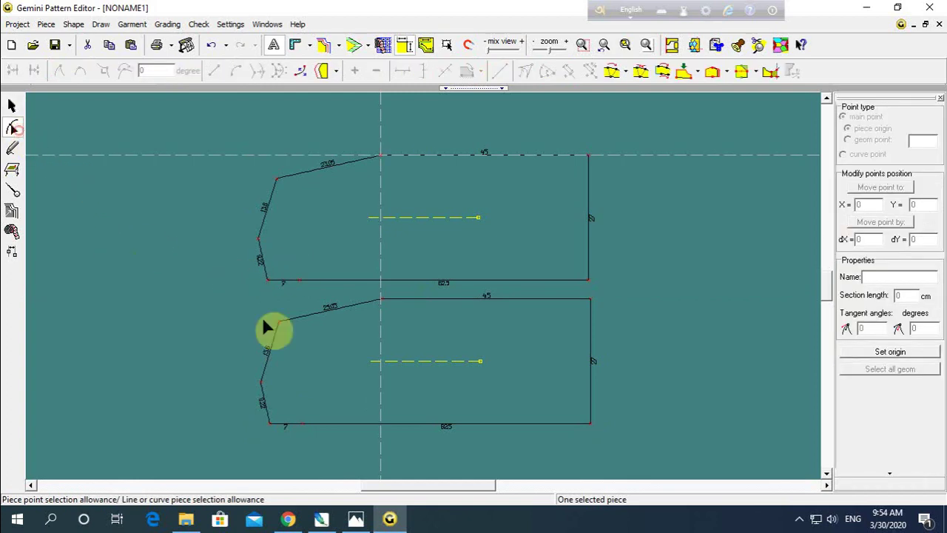
# Step: Delete the extra hem point on the upper piece and the lower piece's bottom-left corner point
pyautogui.click(300, 279)
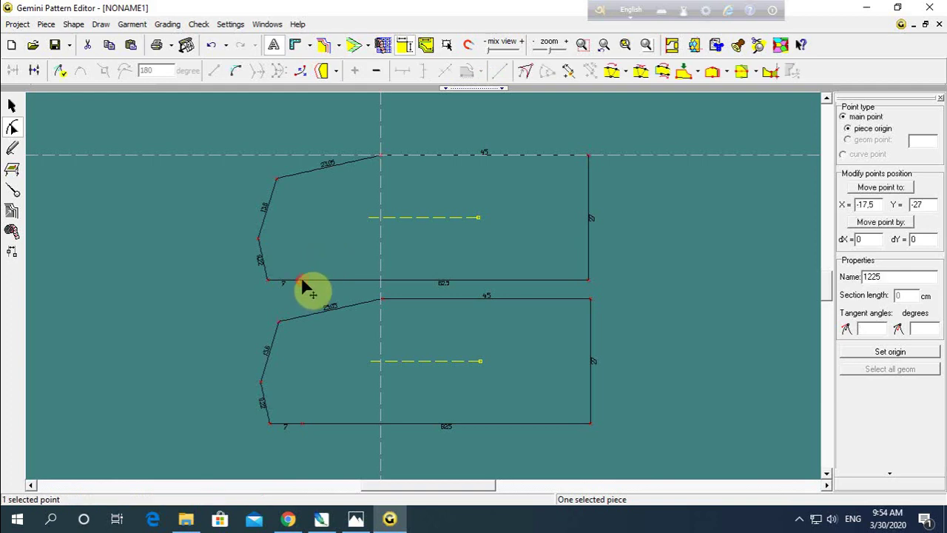
pyautogui.click(375, 72)
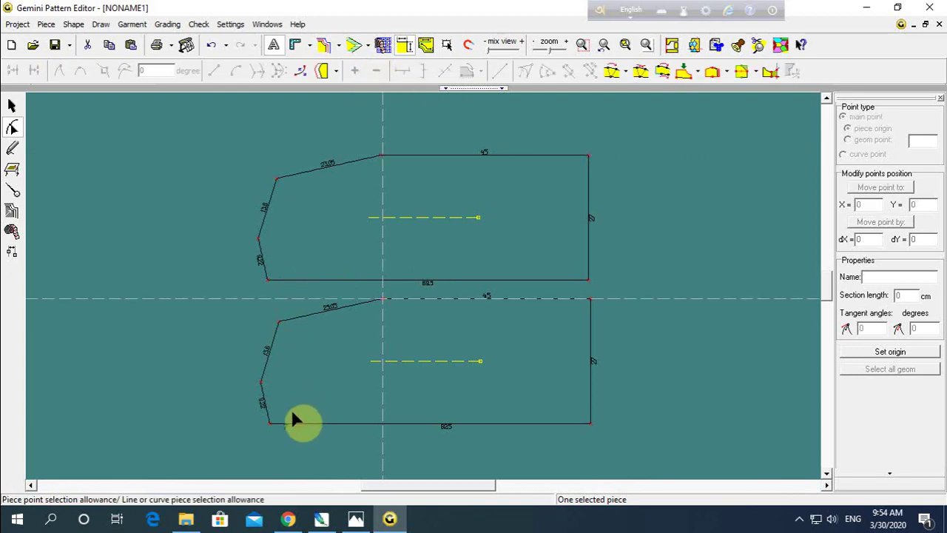
pyautogui.click(270, 426)
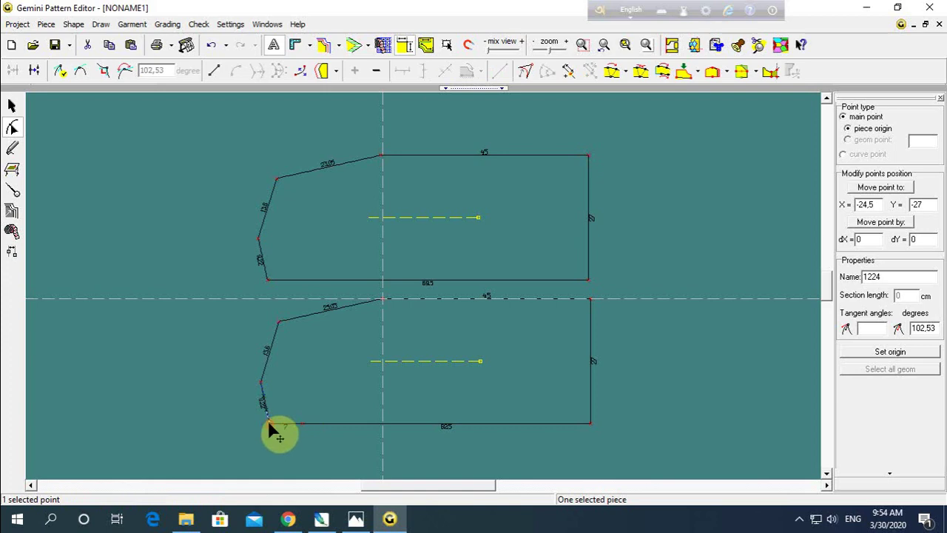
pyautogui.press('Delete')
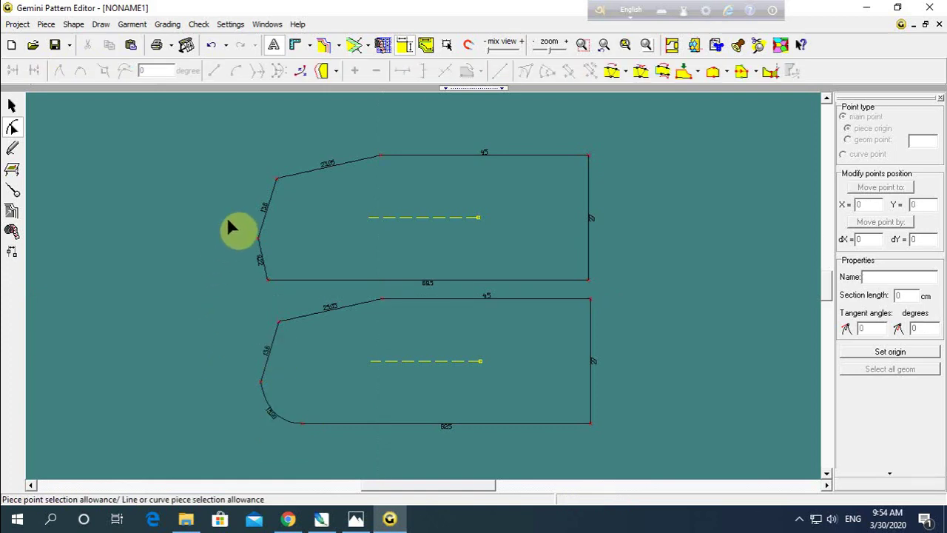
# Step: Box-select the eight left-side points on both pieces and convert them into smooth curve points
pyautogui.click(418, 133)
pyautogui.moveTo(419, 134); pyautogui.dragTo(225, 442)
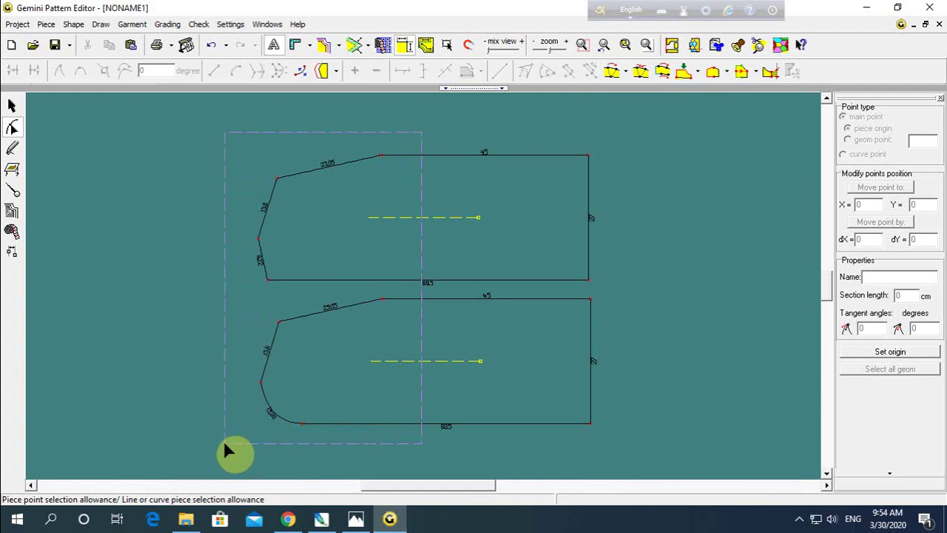
pyautogui.moveTo(225, 444); pyautogui.dragTo(223, 447)
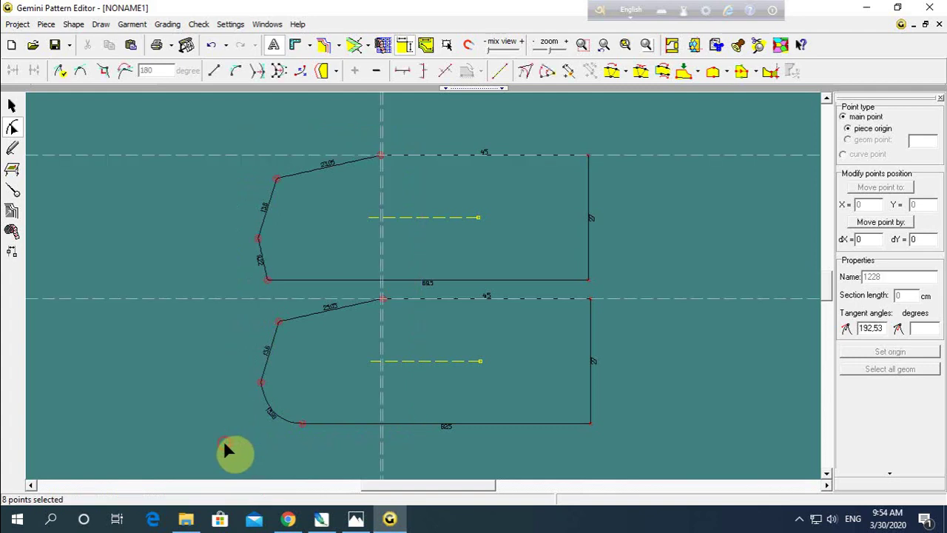
pyautogui.click(106, 77)
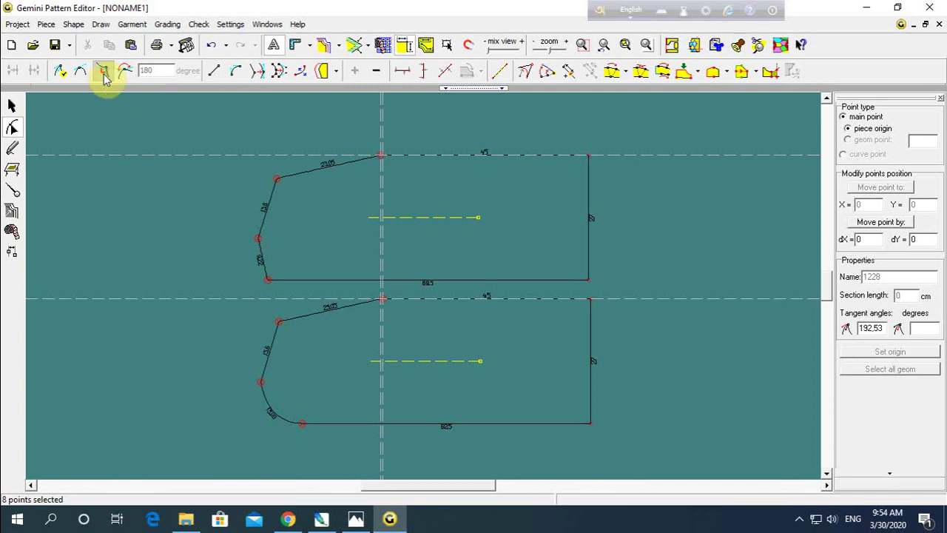
pyautogui.click(106, 77)
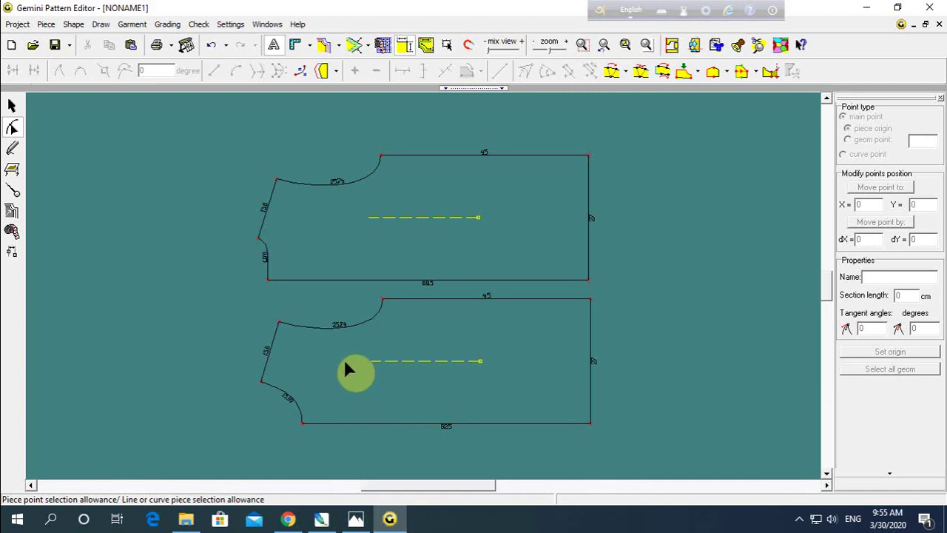
# Step: Select the corner point where the new left-side curve starts
pyautogui.scroll(2, 425, 293)
pyautogui.scroll(2, 425, 293)
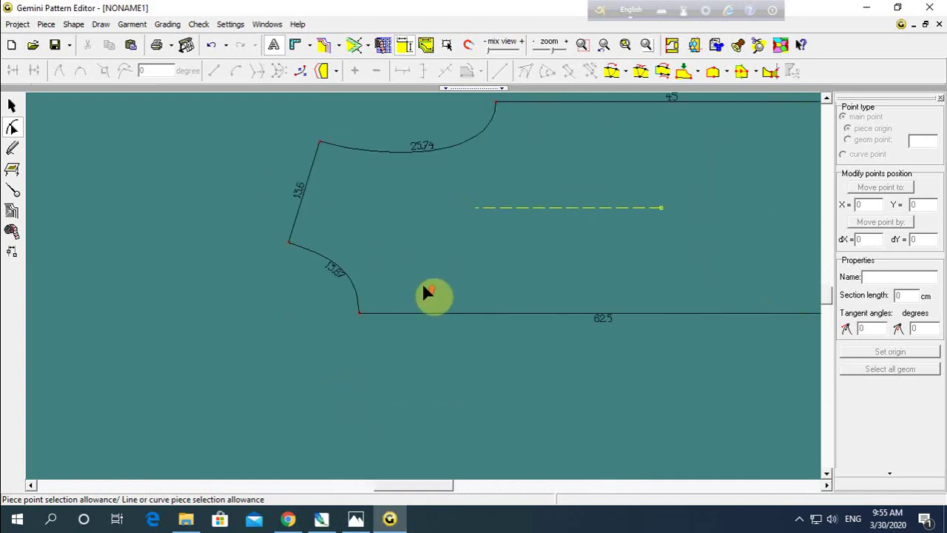
pyautogui.scroll(2, 426, 294)
pyautogui.scroll(-1, 425, 294)
pyautogui.scroll(-2, 425, 295)
pyautogui.scroll(-2, 426, 293)
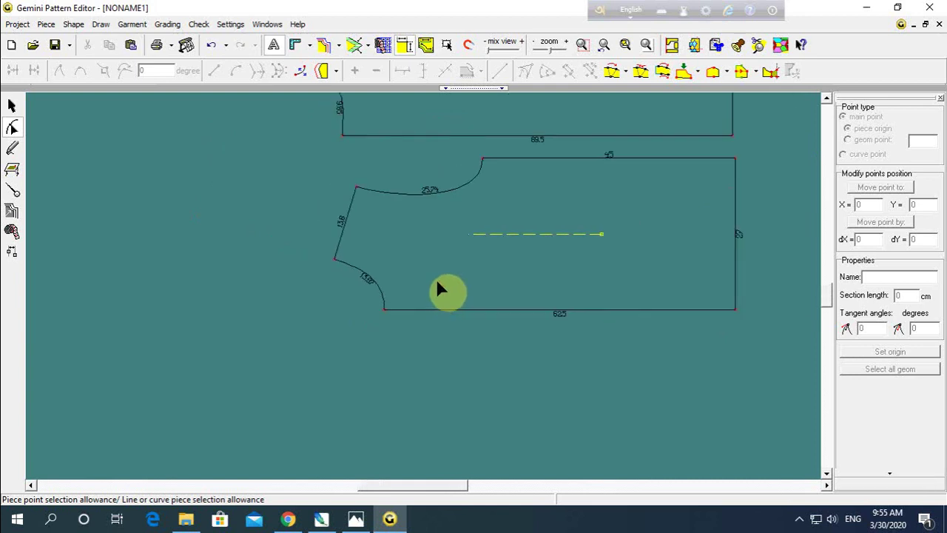
pyautogui.scroll(-2, 426, 290)
pyautogui.scroll(1, 425, 290)
pyautogui.scroll(2, 425, 291)
pyautogui.scroll(2, 425, 293)
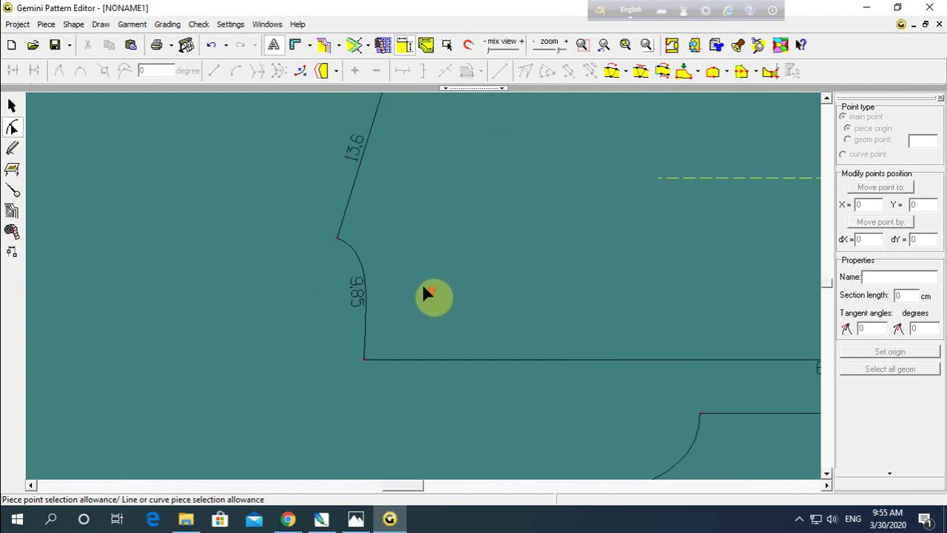
pyautogui.scroll(1, 425, 294)
pyautogui.moveTo(278, 208); pyautogui.dragTo(323, 256)
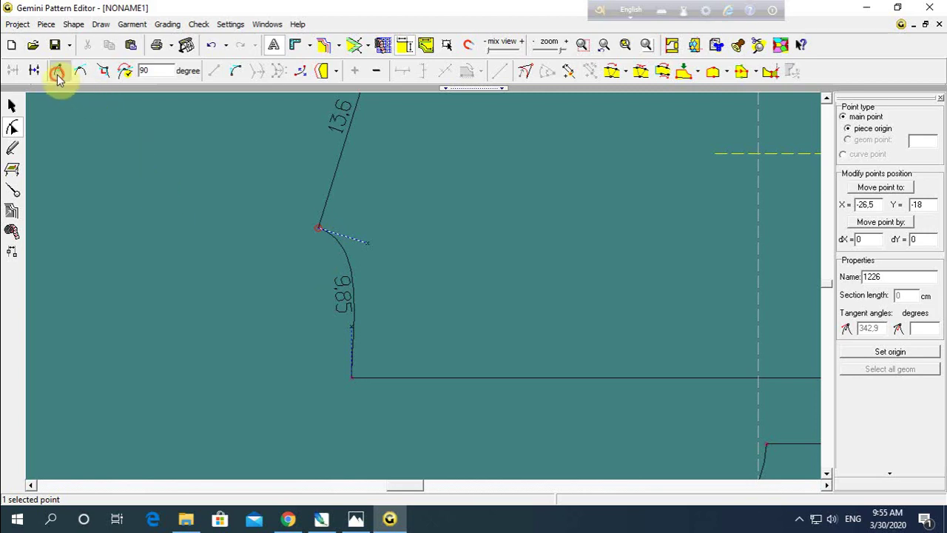
# Step: Reshape the lower-left curve by changing the tangent angle at its start point
pyautogui.click(59, 72)
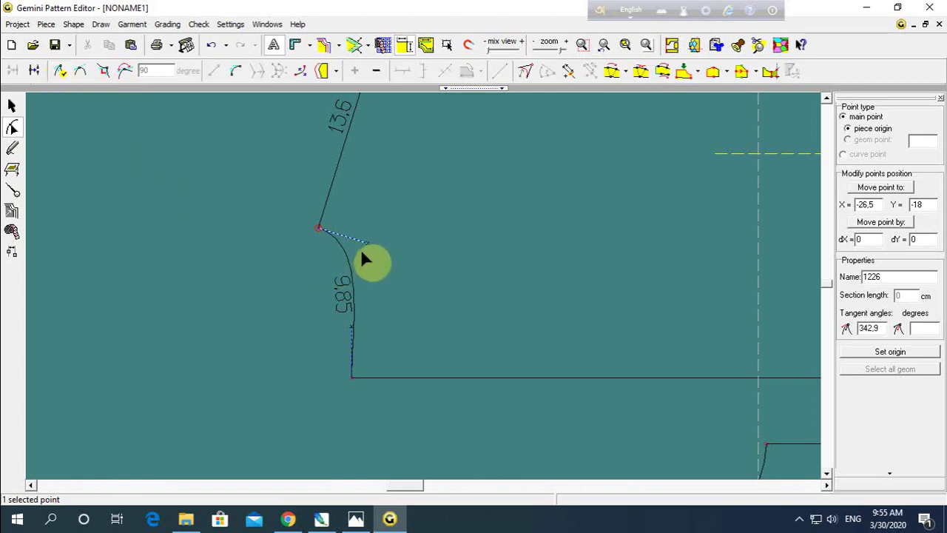
pyautogui.moveTo(368, 253); pyautogui.dragTo(355, 253)
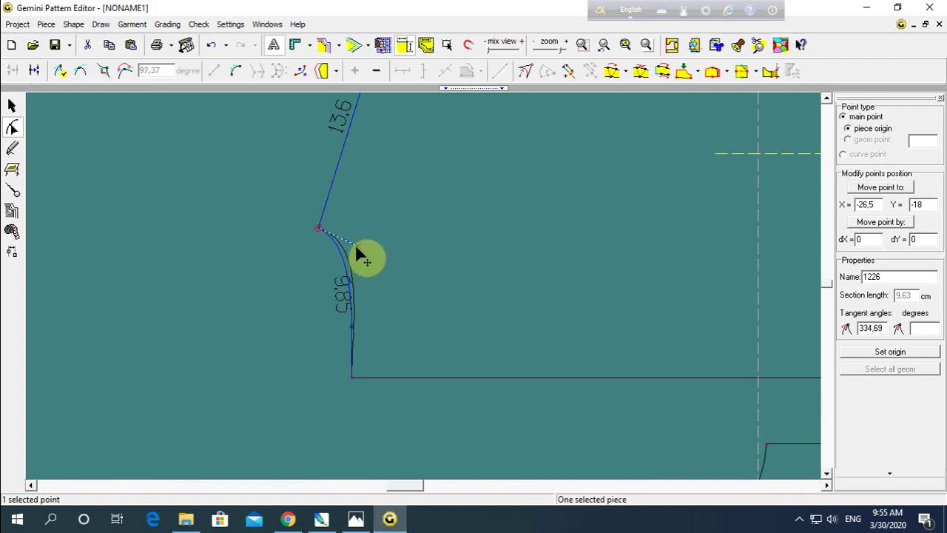
pyautogui.click(318, 309)
# Step: Pull out the tangent at the curve's end point so the curve measures 14.26 cm
pyautogui.scroll(-1, 378, 306)
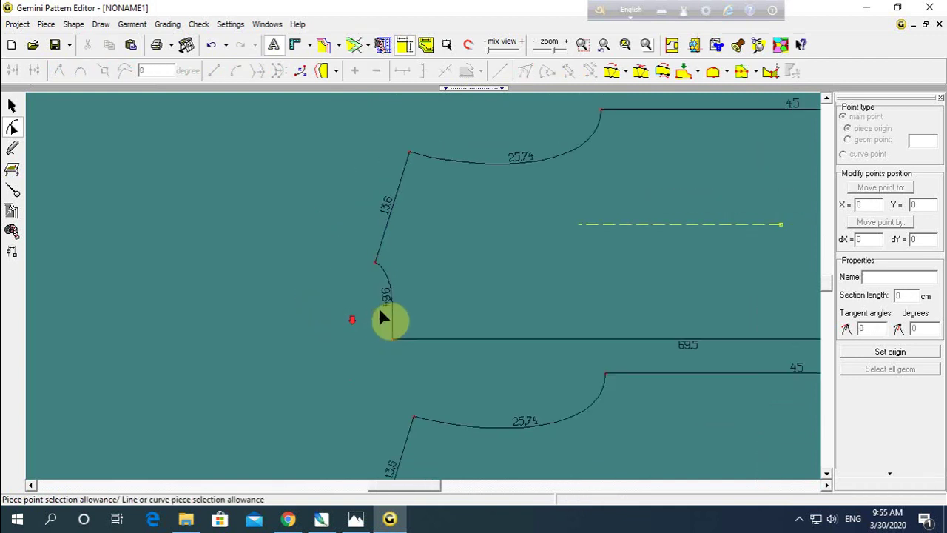
pyautogui.scroll(-1, 387, 305)
pyautogui.scroll(-1, 414, 326)
pyautogui.scroll(-2, 545, 232)
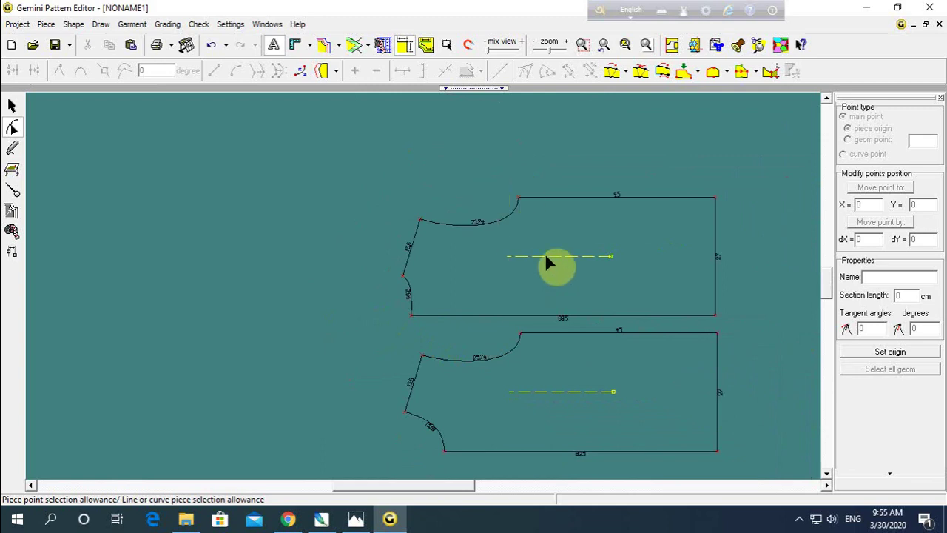
pyautogui.scroll(1, 428, 292)
pyautogui.scroll(1, 428, 296)
pyautogui.scroll(1, 428, 294)
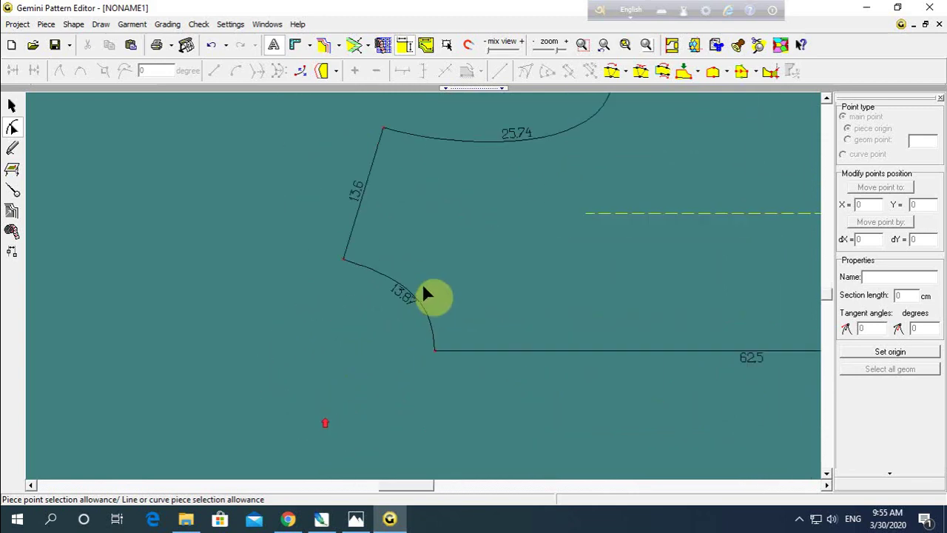
pyautogui.scroll(1, 449, 288)
pyautogui.click(314, 247)
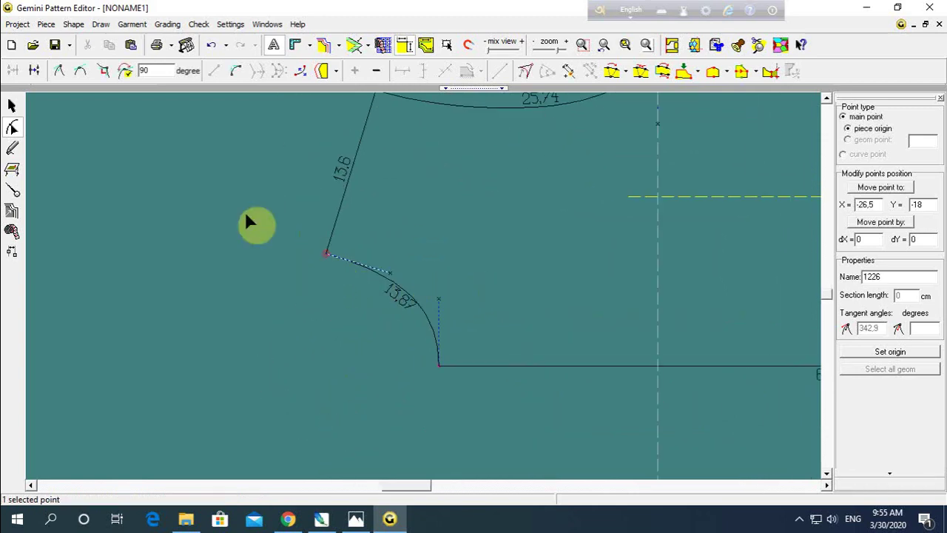
pyautogui.click(58, 70)
pyautogui.moveTo(390, 273); pyautogui.dragTo(403, 269)
pyautogui.moveTo(438, 299); pyautogui.dragTo(436, 290)
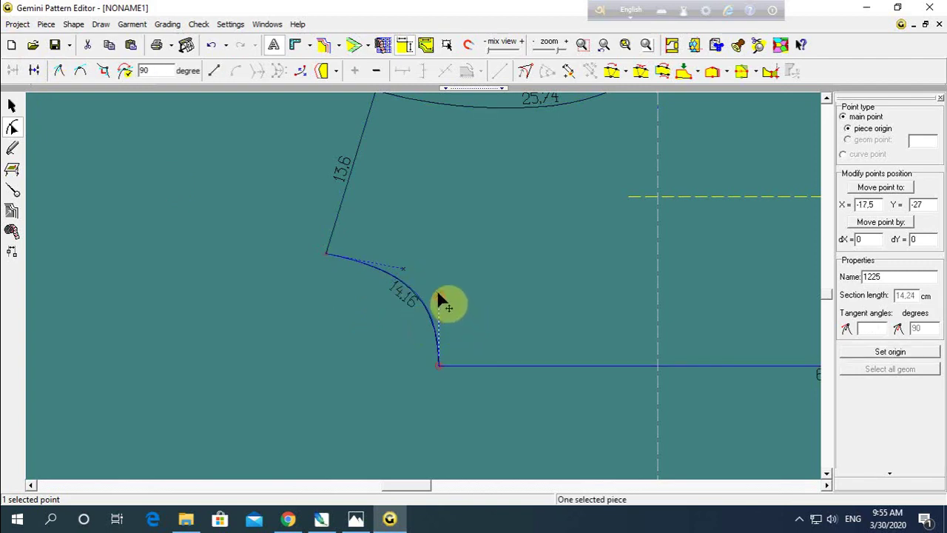
pyautogui.click(406, 329)
# Step: Select the lower piece's neckline corner point and then its neckline curve
pyautogui.scroll(-2, 403, 342)
pyautogui.scroll(-2, 416, 321)
pyautogui.scroll(1, 484, 259)
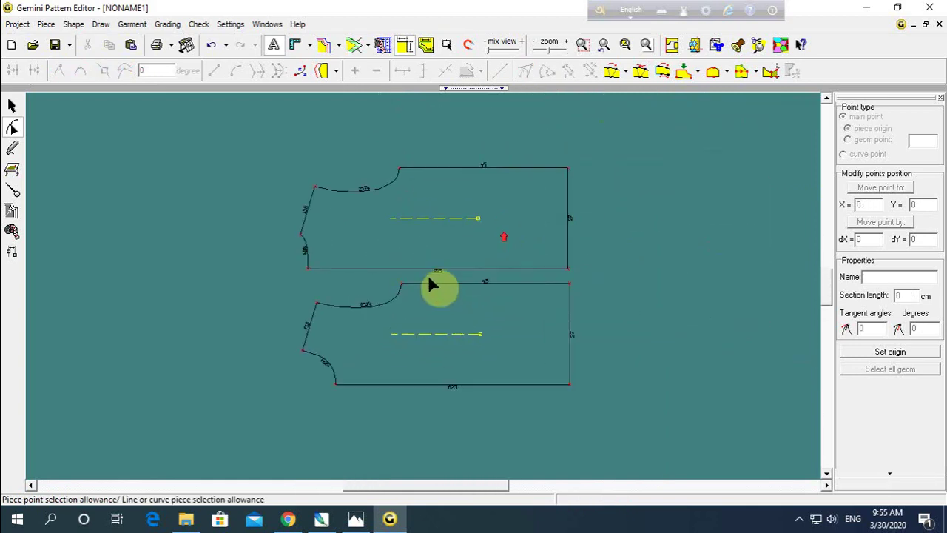
pyautogui.scroll(1, 433, 288)
pyautogui.click(395, 327)
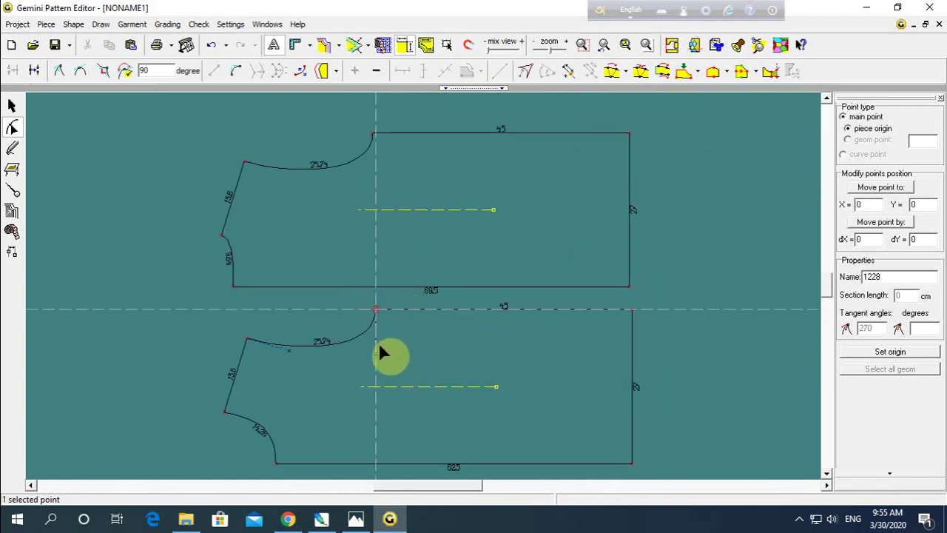
pyautogui.click(314, 344)
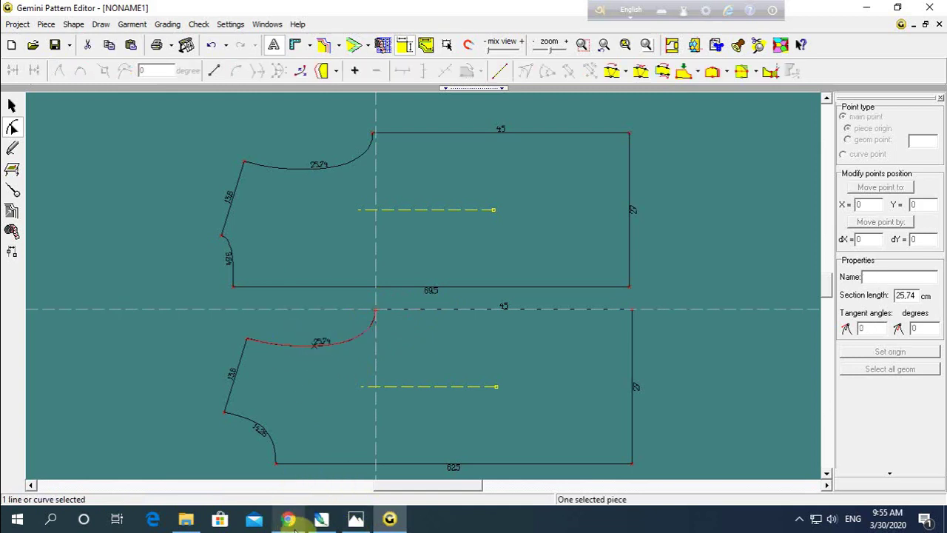
pyautogui.click(356, 519)
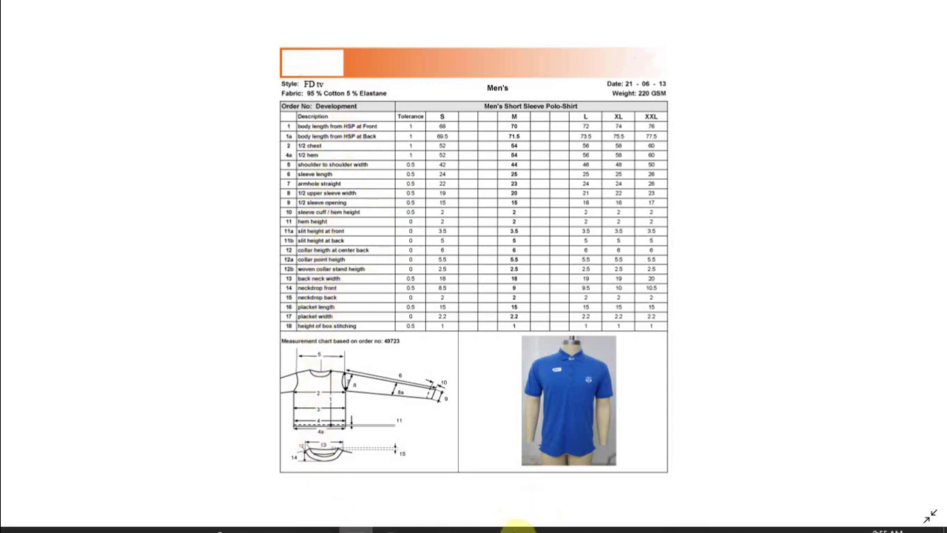
pyautogui.click(386, 521)
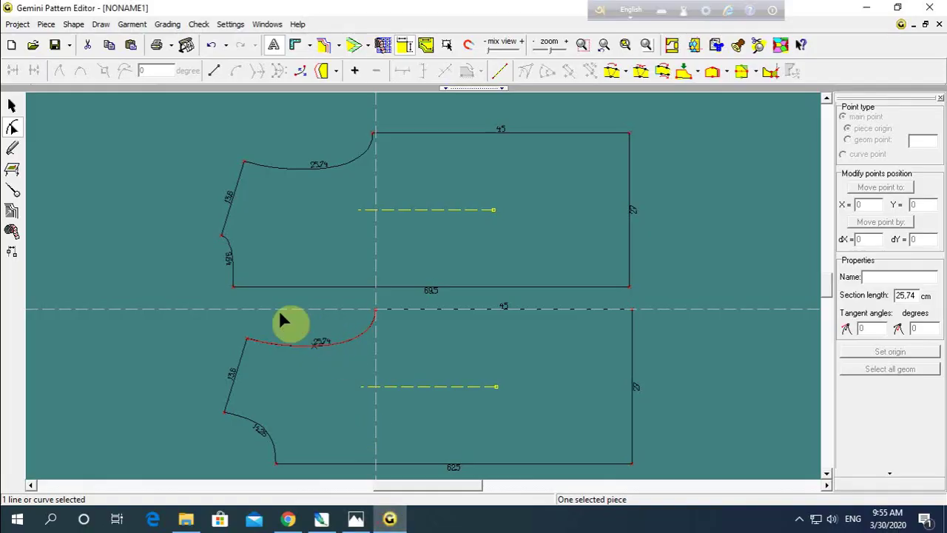
# Step: Divide the lower piece's neckline curve into 2 equal parts
pyautogui.click(381, 324)
pyautogui.click(376, 353)
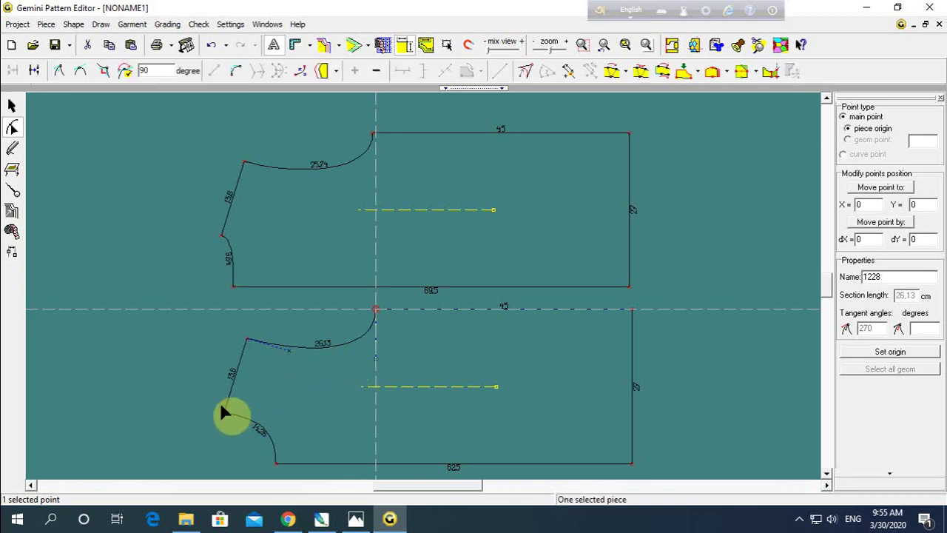
pyautogui.press('Escape')
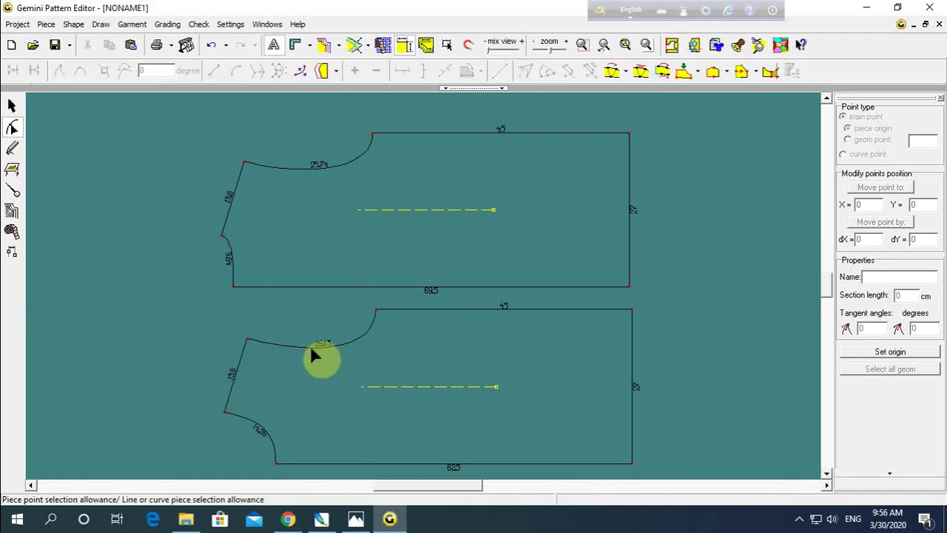
pyautogui.click(311, 346)
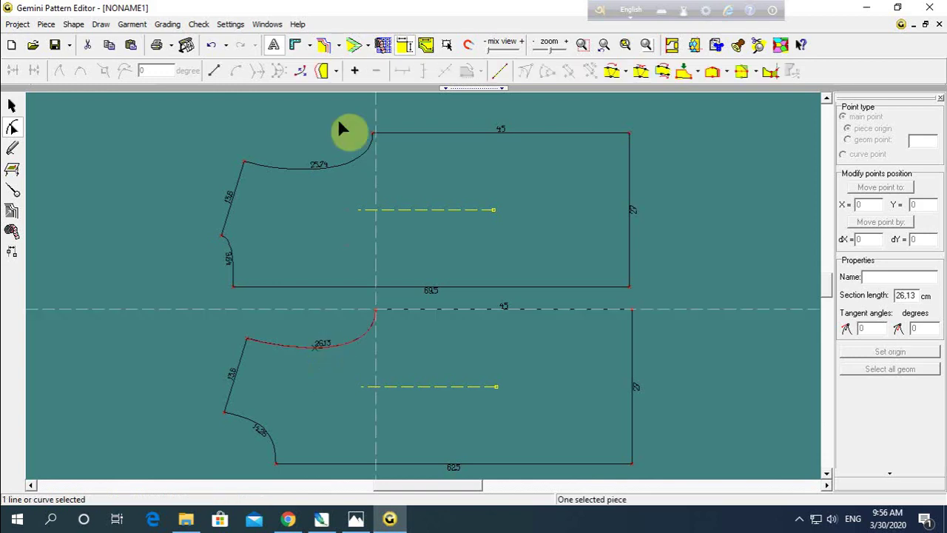
pyautogui.click(500, 75)
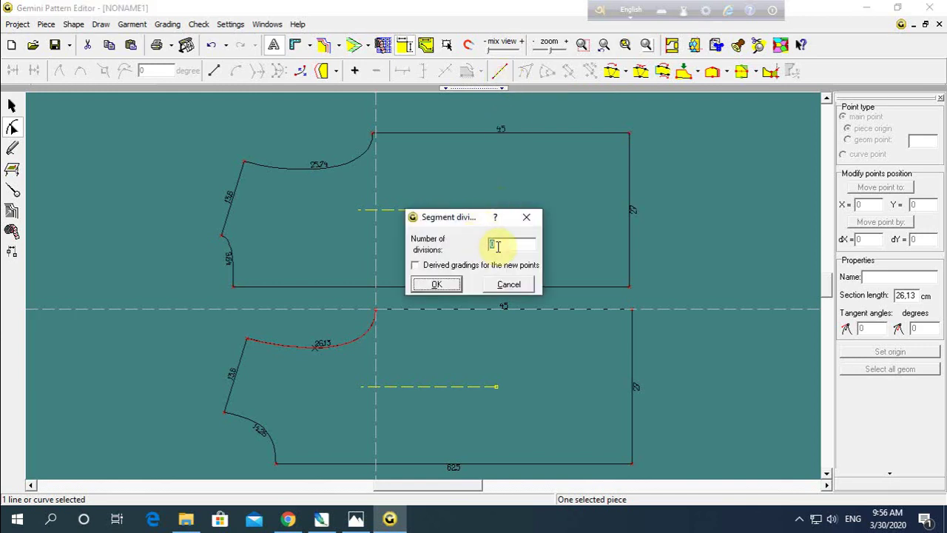
pyautogui.write('2')
pyautogui.press('Return')
pyautogui.click(320, 346)
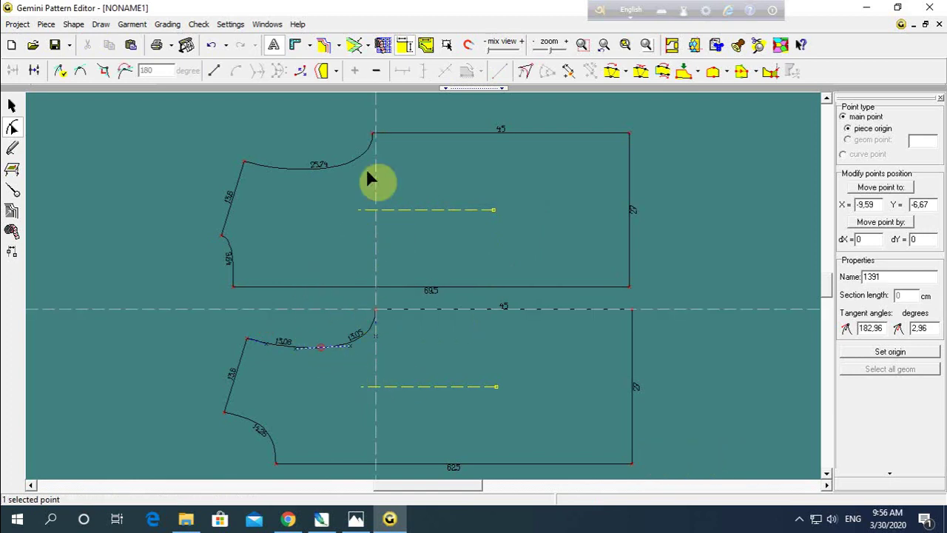
# Step: Set the lower piece's bottom-right corner as the origin
pyautogui.click(669, 433)
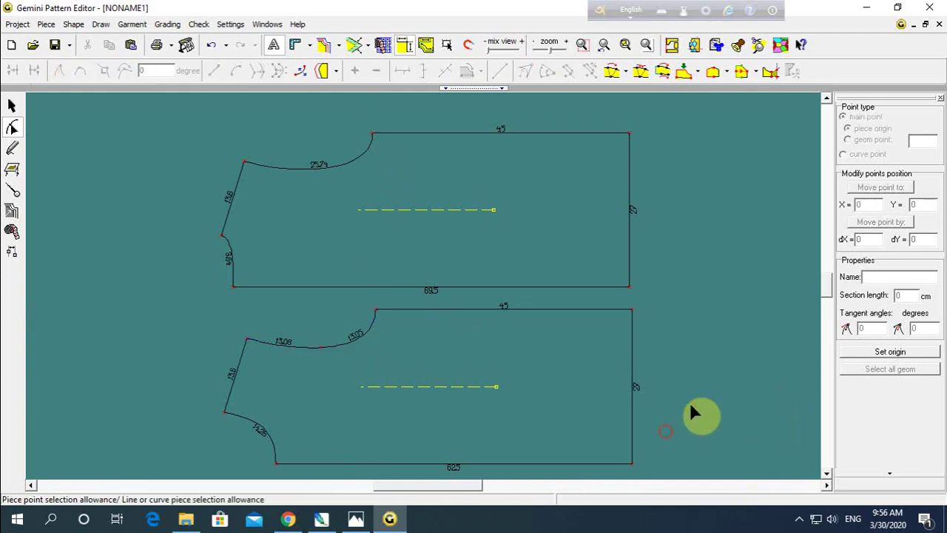
pyautogui.click(627, 467)
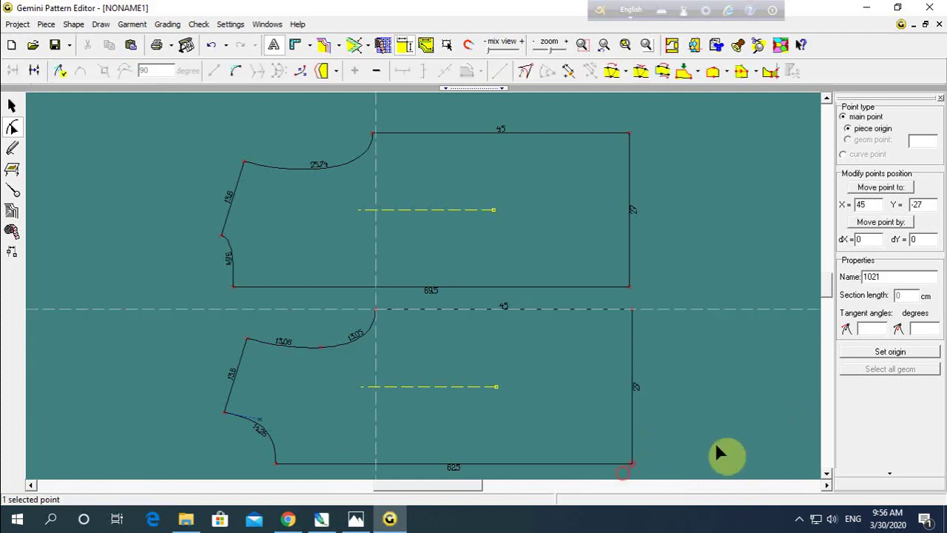
pyautogui.click(887, 355)
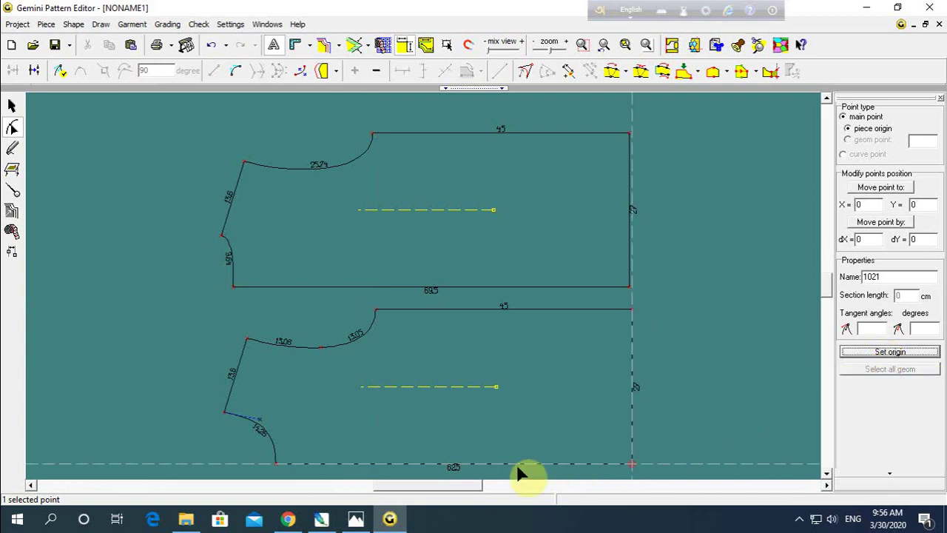
# Step: Move the new neckline midpoint to Y 20
pyautogui.click(325, 360)
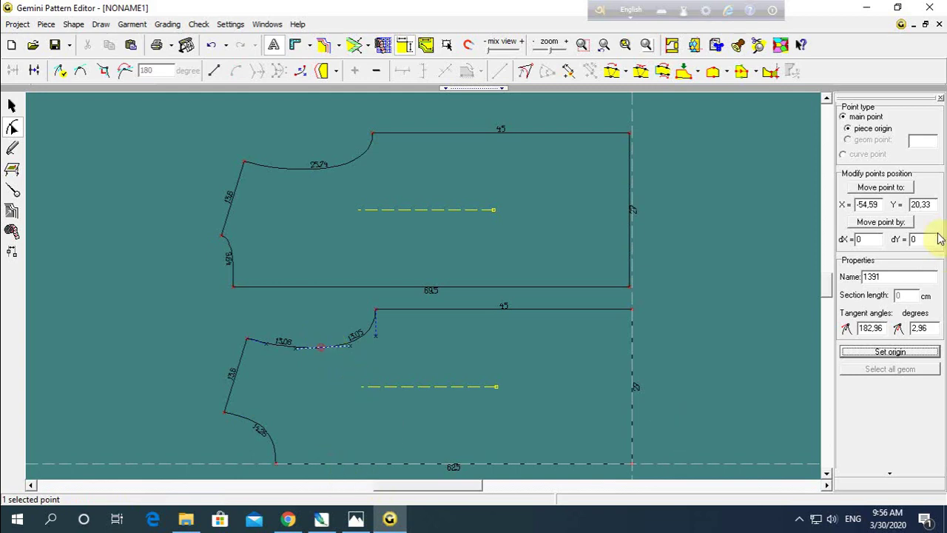
pyautogui.doubleClick(920, 205)
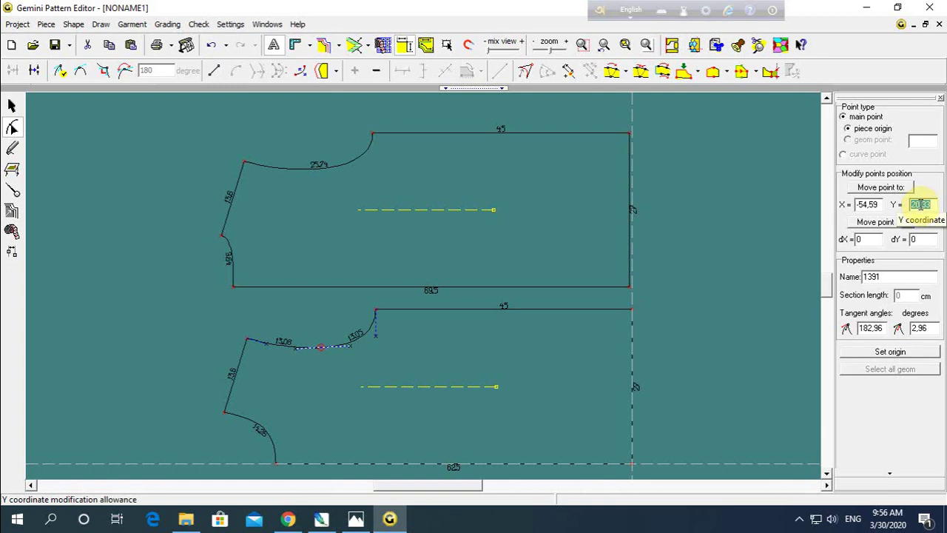
pyautogui.click(302, 329)
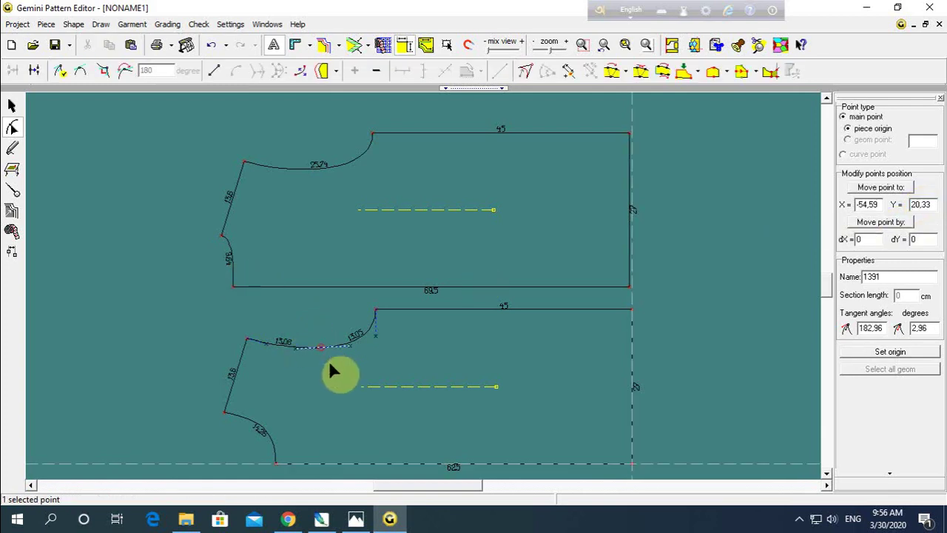
pyautogui.doubleClick(919, 205)
pyautogui.write('20')
pyautogui.press('Return')
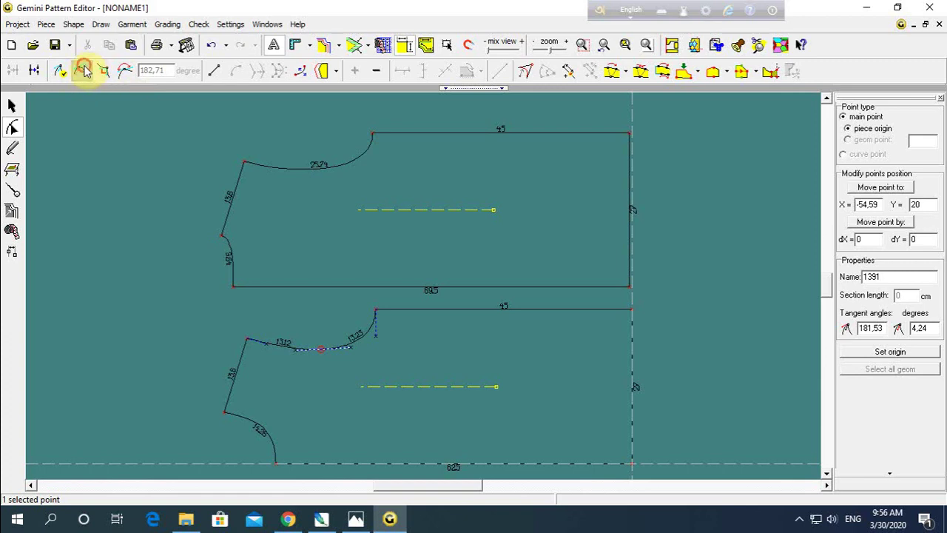
# Step: Divide the upper piece's neckline curve into 2 equal parts
pyautogui.click(84, 69)
pyautogui.click(215, 325)
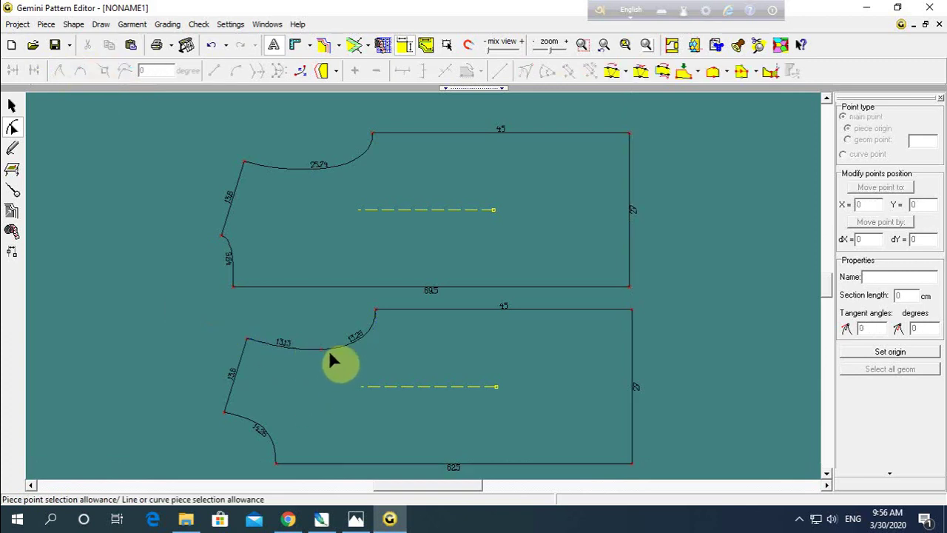
pyautogui.click(318, 168)
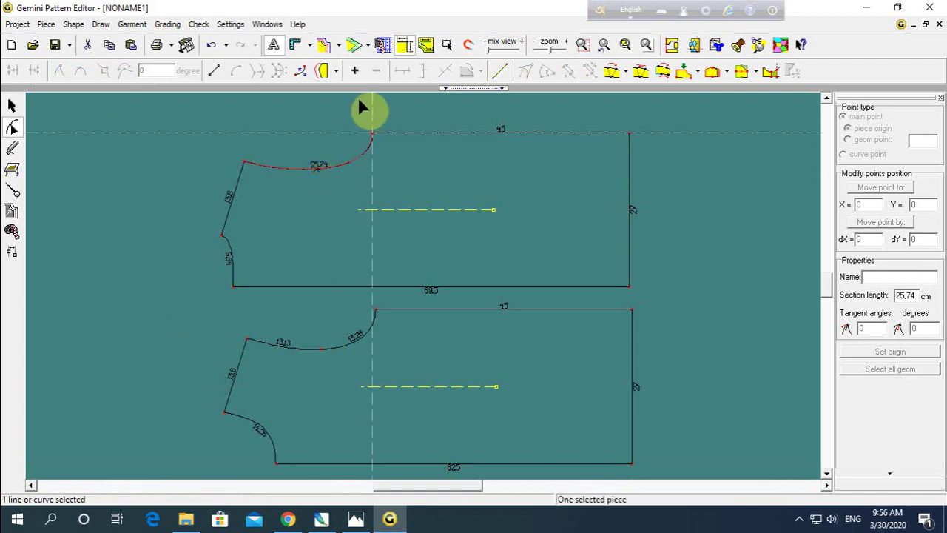
pyautogui.click(495, 77)
pyautogui.write('2')
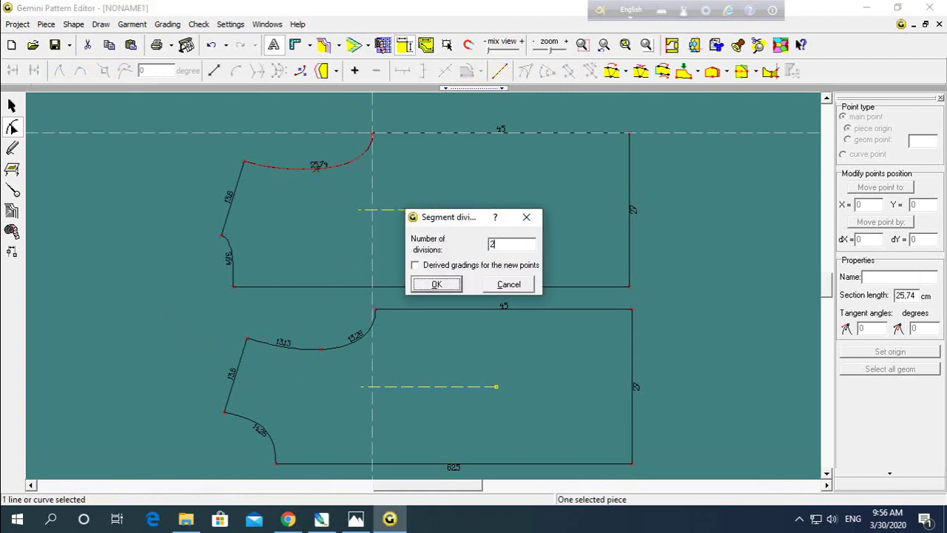
pyautogui.press('Return')
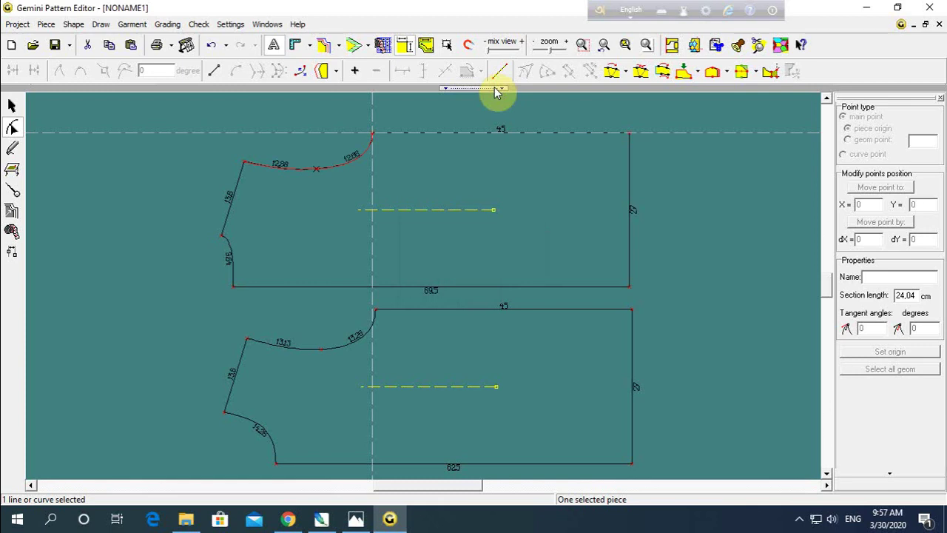
# Step: Set the upper piece's bottom-right corner as the origin
pyautogui.click(315, 170)
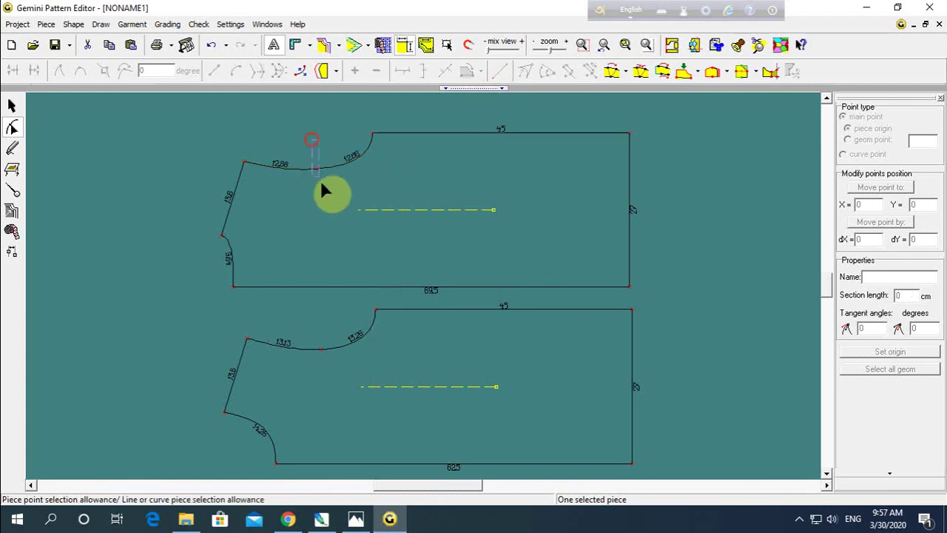
pyautogui.click(323, 191)
pyautogui.click(625, 295)
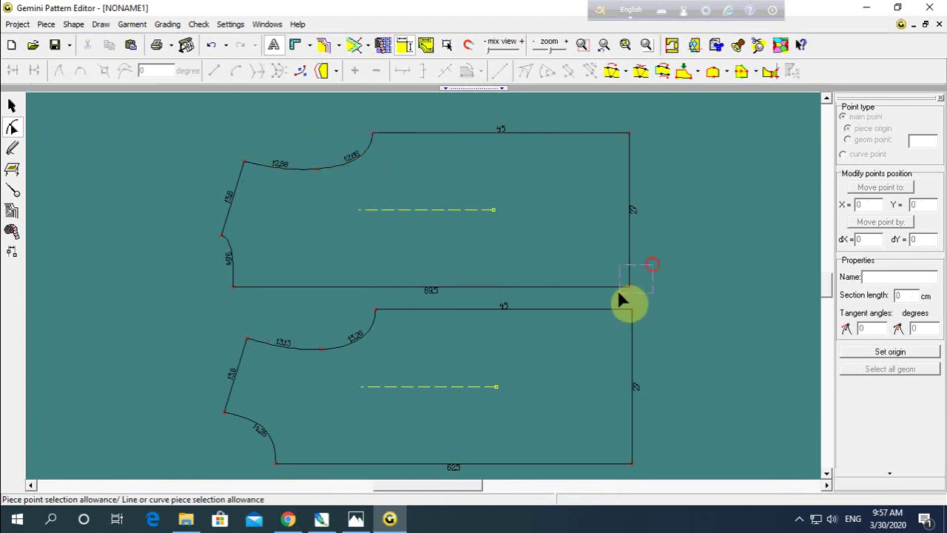
pyautogui.click(869, 354)
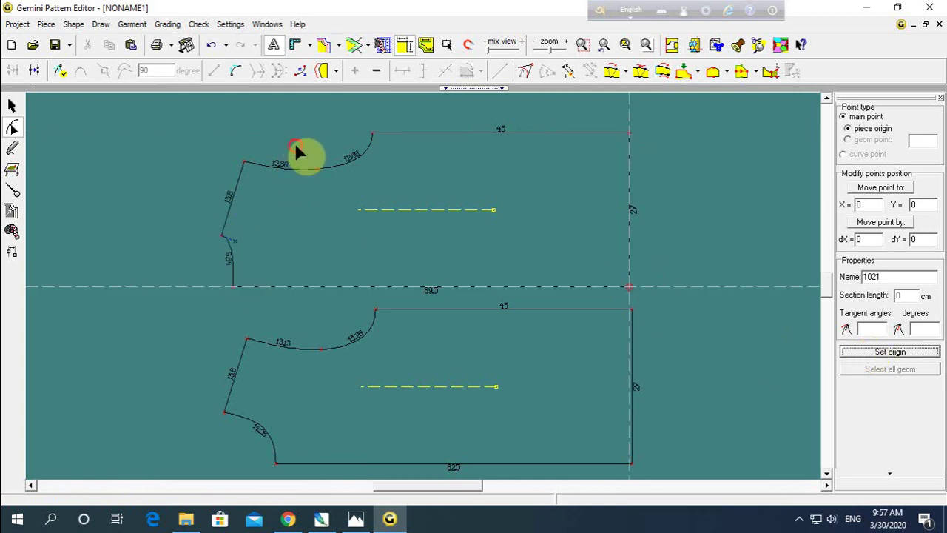
# Step: Set the upper neckline midpoint to Y 20 and compare it with the lower piece's midpoint
pyautogui.click(316, 170)
pyautogui.doubleClick(921, 204)
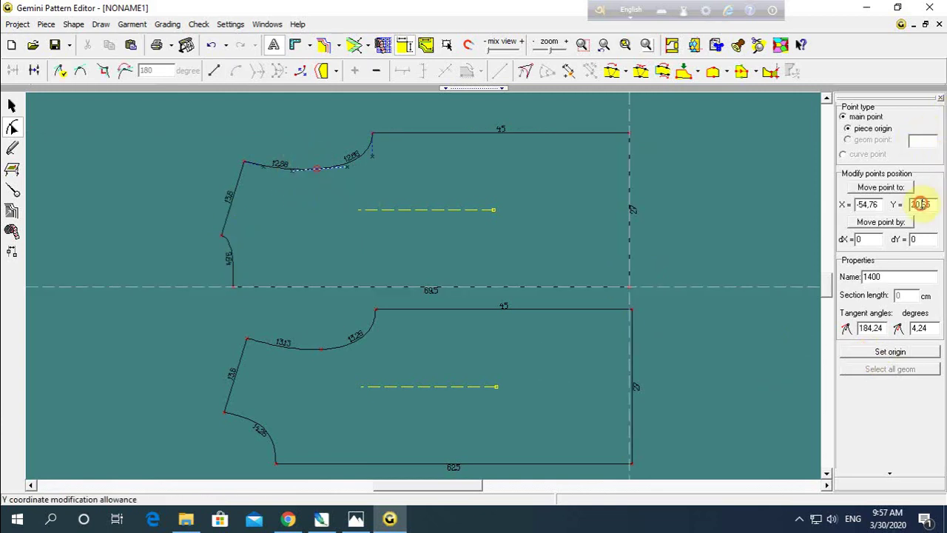
pyautogui.write('20')
pyautogui.press('Return')
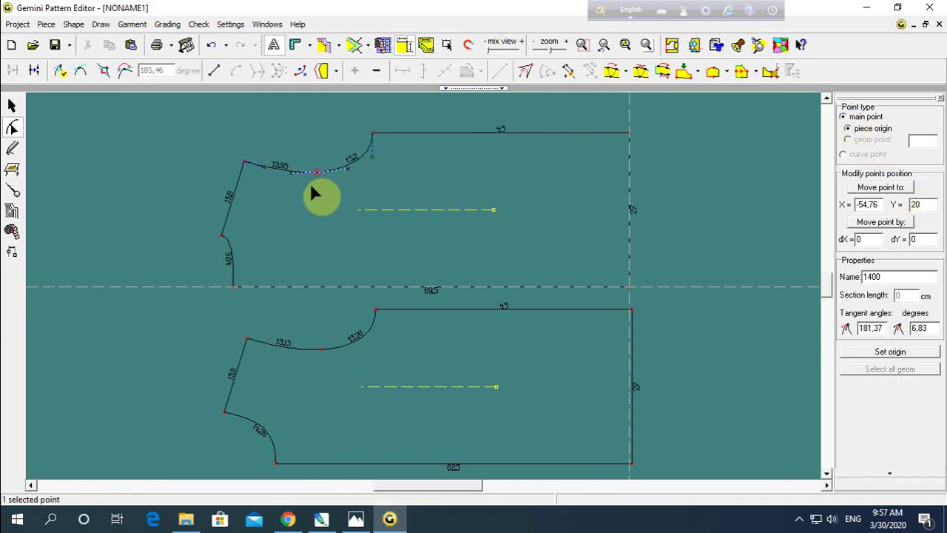
pyautogui.click(318, 344)
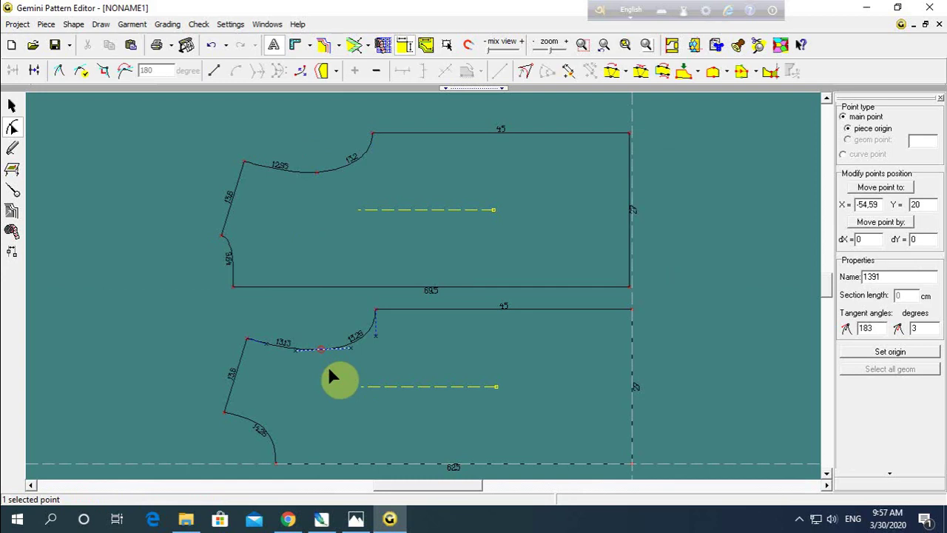
pyautogui.click(323, 183)
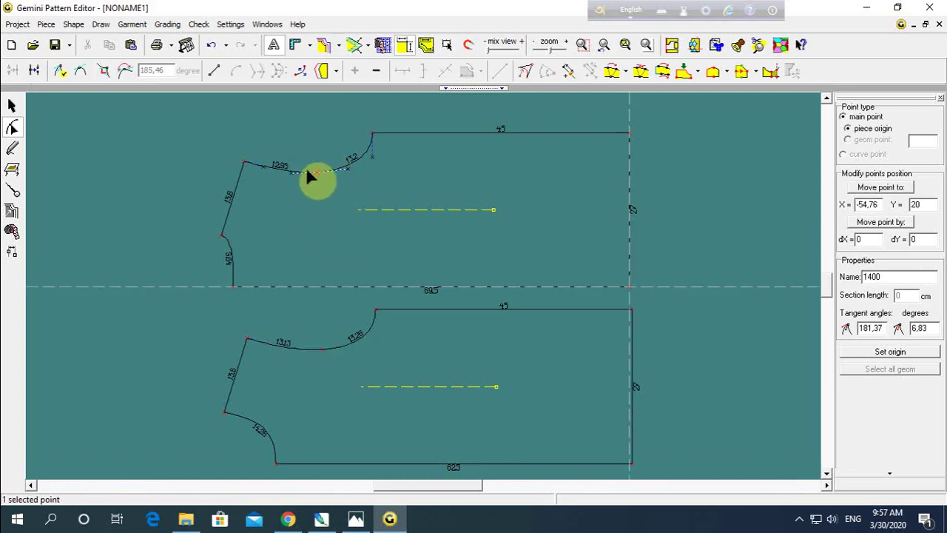
pyautogui.click(11, 106)
# Step: Move the upper piece down so it sits stacked on the lower piece
pyautogui.click(374, 141)
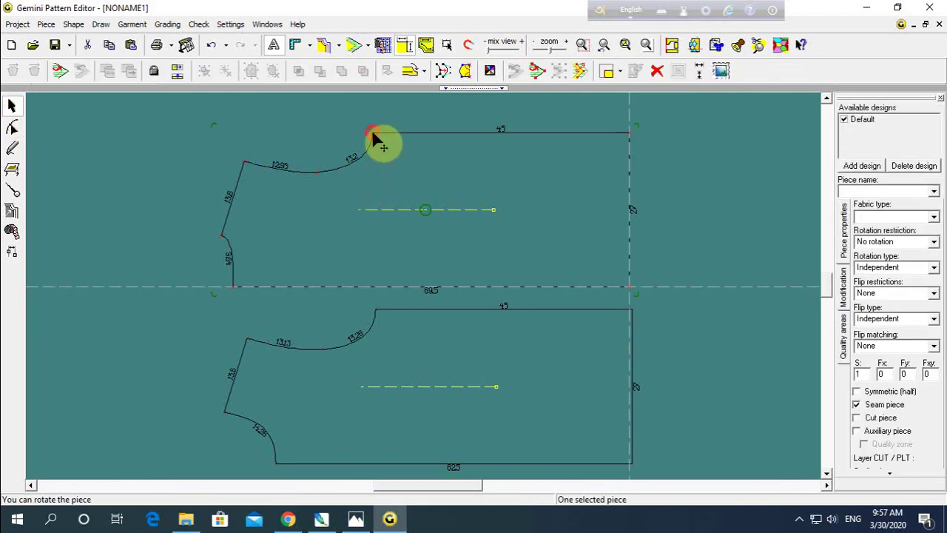
pyautogui.moveTo(372, 139); pyautogui.dragTo(374, 160)
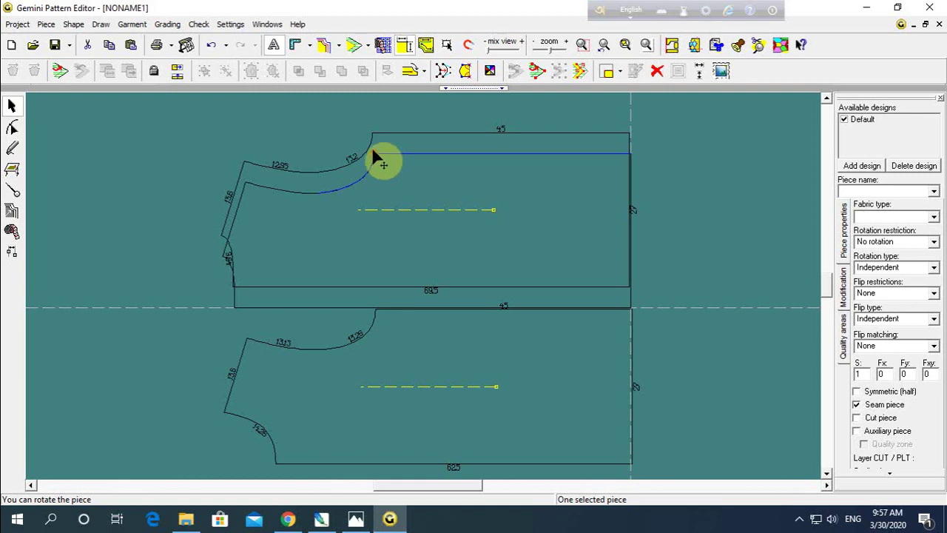
pyautogui.moveTo(374, 156); pyautogui.dragTo(376, 306)
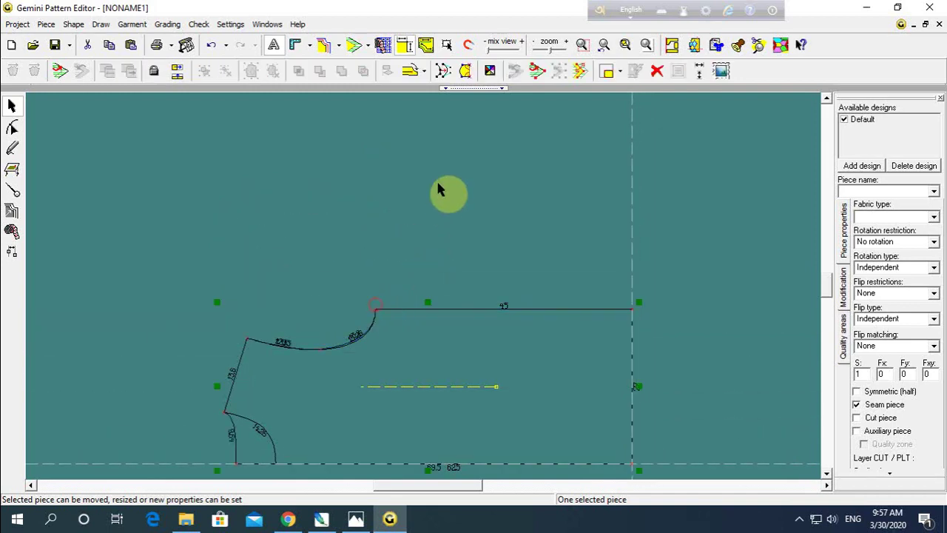
pyautogui.click(408, 234)
pyautogui.scroll(1, 421, 296)
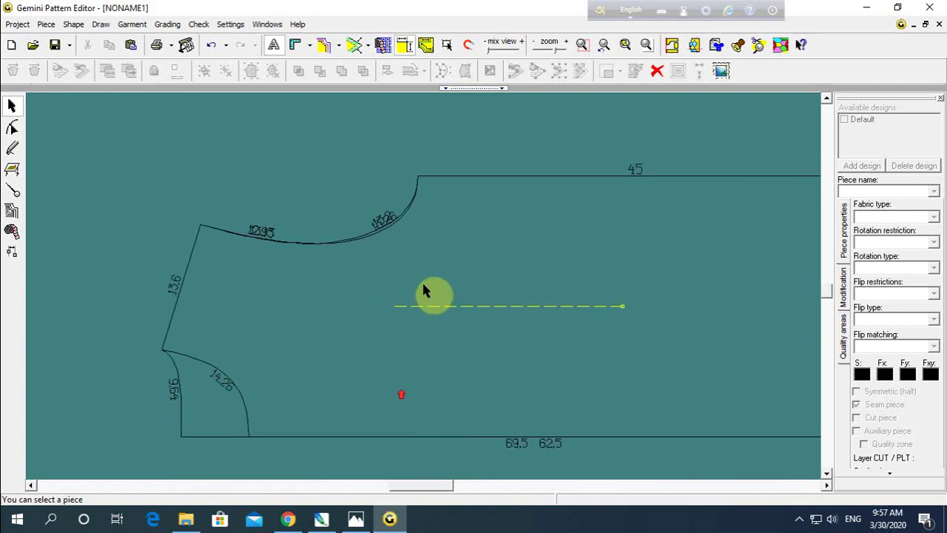
pyautogui.scroll(1, 429, 292)
pyautogui.scroll(1, 432, 303)
# Step: Select the junction point where the two neckline curves meet
pyautogui.click(11, 129)
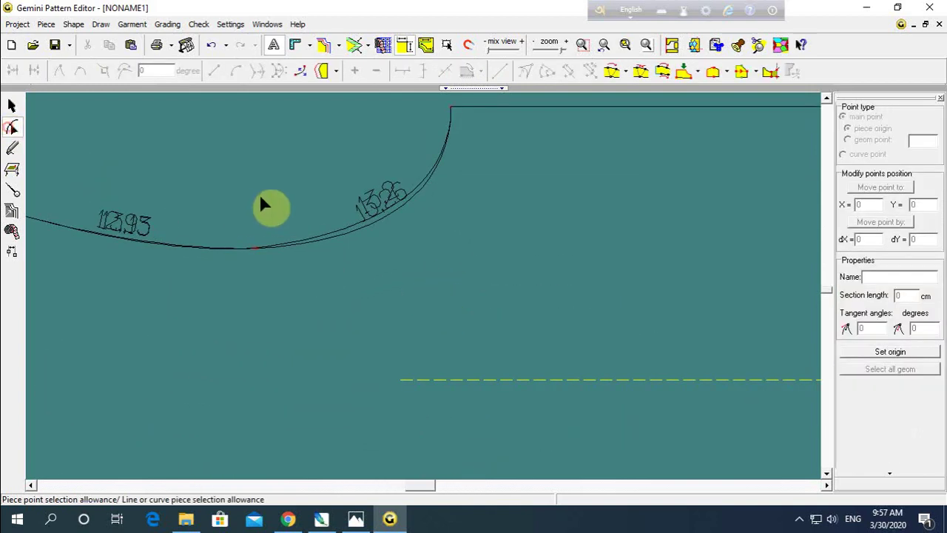
pyautogui.click(253, 256)
pyautogui.scroll(1, 427, 295)
pyautogui.scroll(2, 478, 302)
pyautogui.scroll(1, 380, 314)
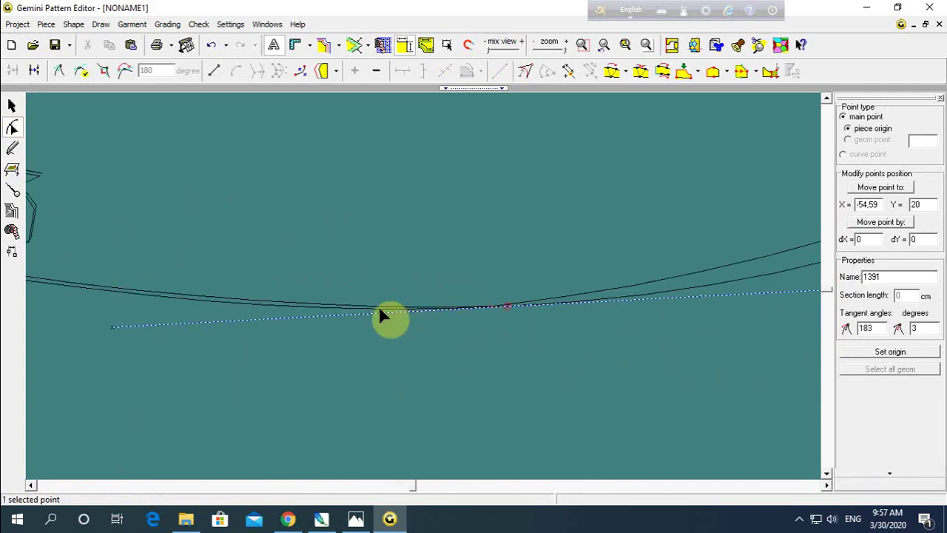
pyautogui.moveTo(379, 315); pyautogui.dragTo(419, 217, button='middle')
pyautogui.moveTo(598, 233); pyautogui.dragTo(395, 274, button='middle')
pyautogui.click(355, 296)
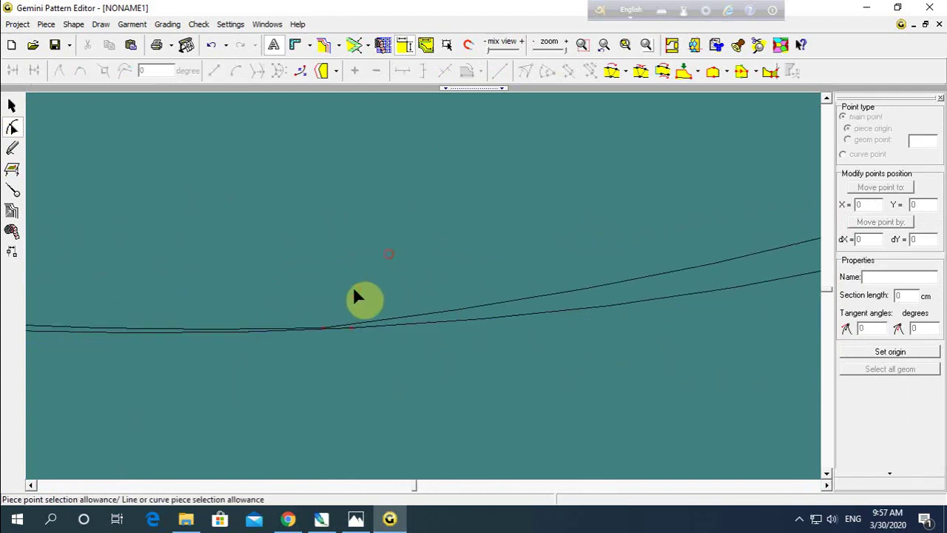
pyautogui.click(349, 327)
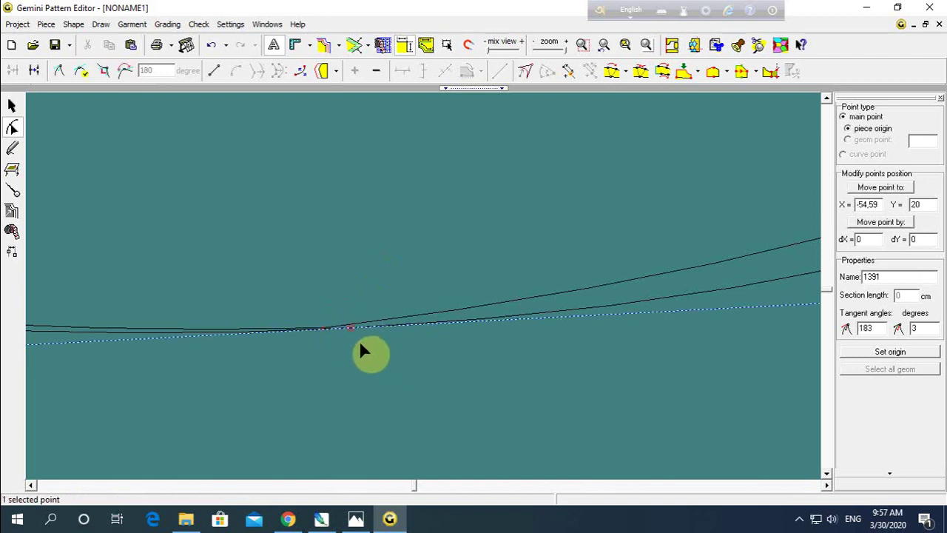
# Step: Nudge the neckline junction point left and smooth the curve through the surrounding points
pyautogui.click(350, 326)
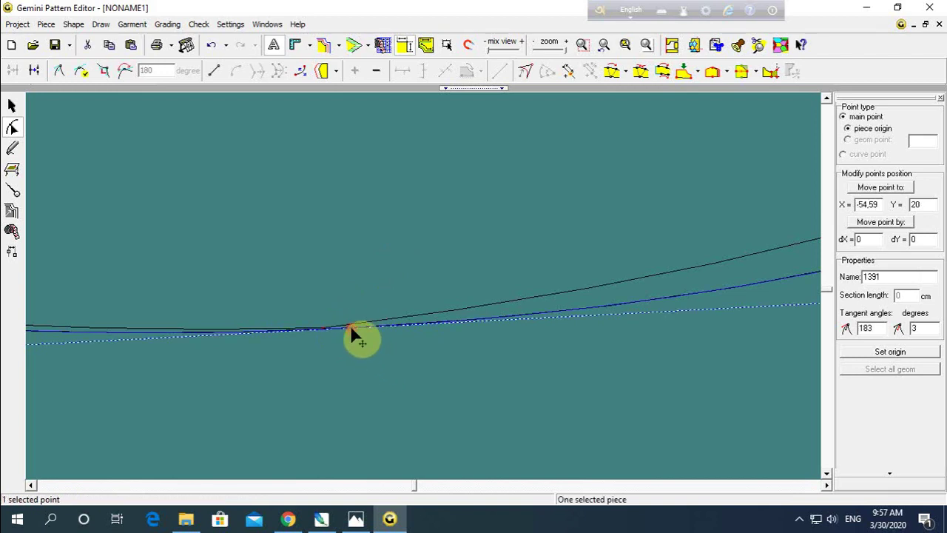
pyautogui.moveTo(352, 331); pyautogui.dragTo(341, 327)
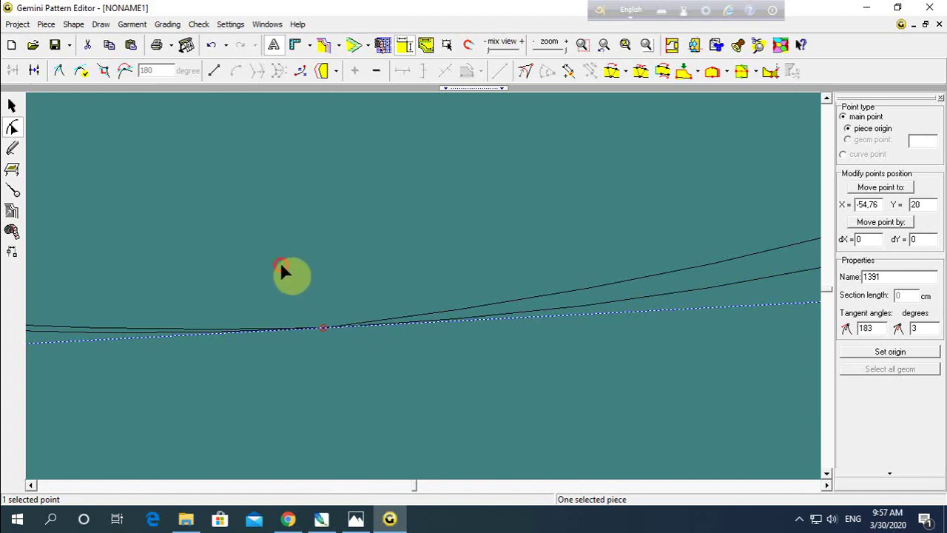
pyautogui.moveTo(281, 264); pyautogui.dragTo(351, 362)
pyautogui.click(79, 72)
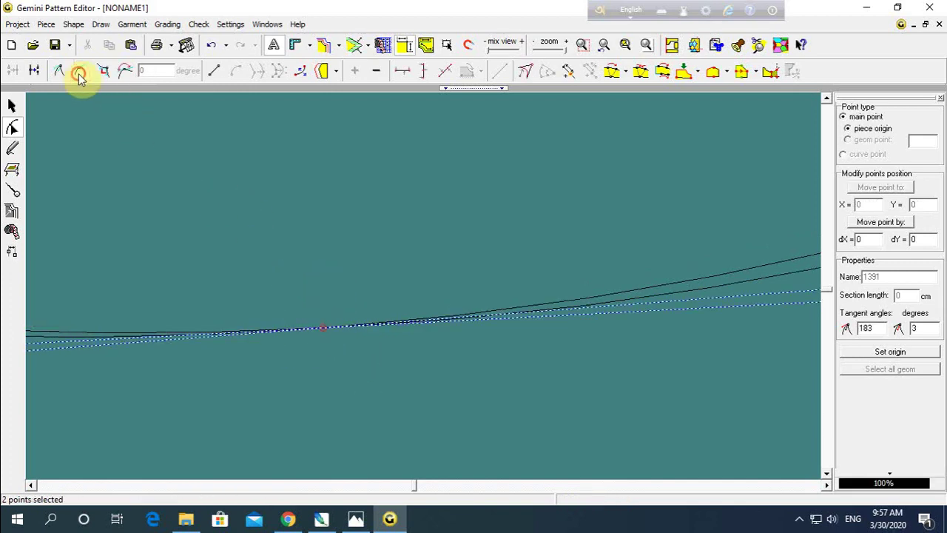
# Step: Adjust the tangent and shift the upper neckline curve to even out the join
pyautogui.scroll(-3, 571, 333)
pyautogui.scroll(-2, 565, 351)
pyautogui.scroll(2, 423, 290)
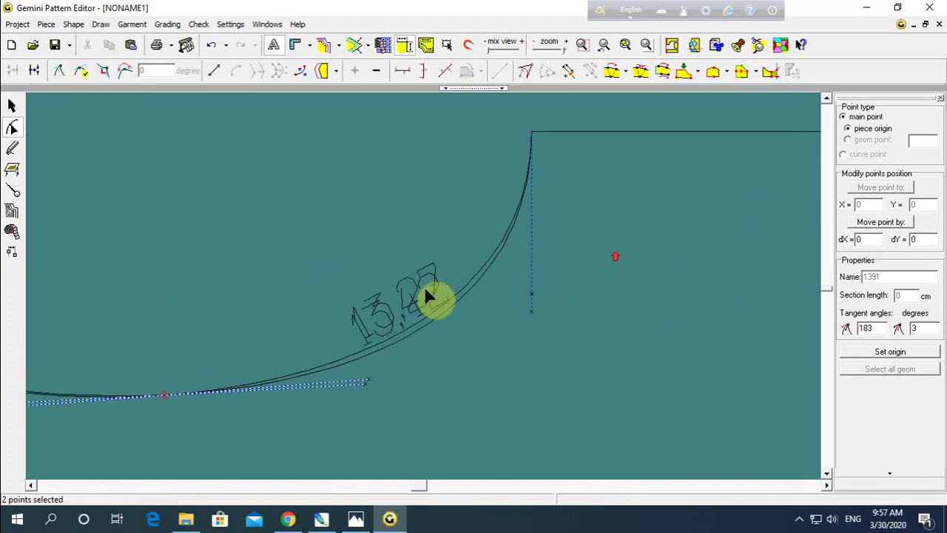
pyautogui.scroll(2, 422, 289)
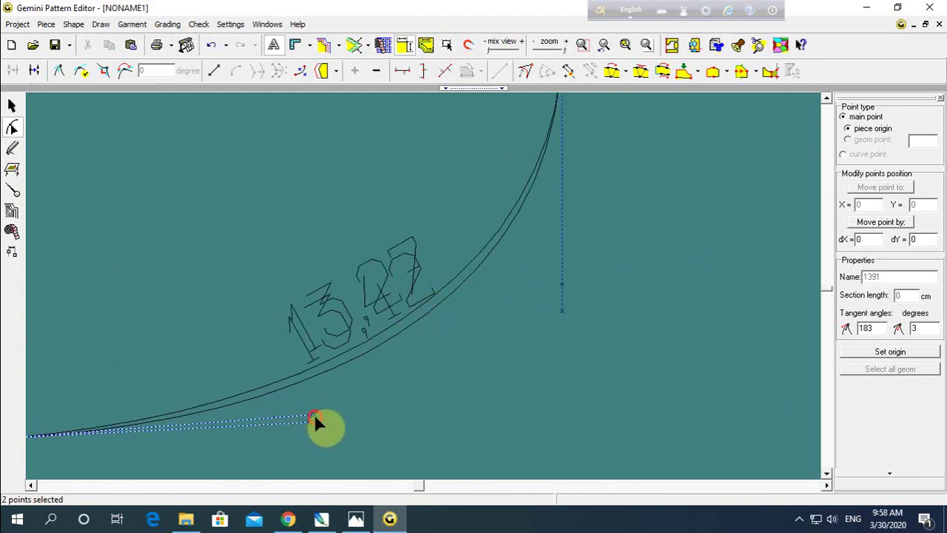
pyautogui.moveTo(314, 417); pyautogui.dragTo(301, 406)
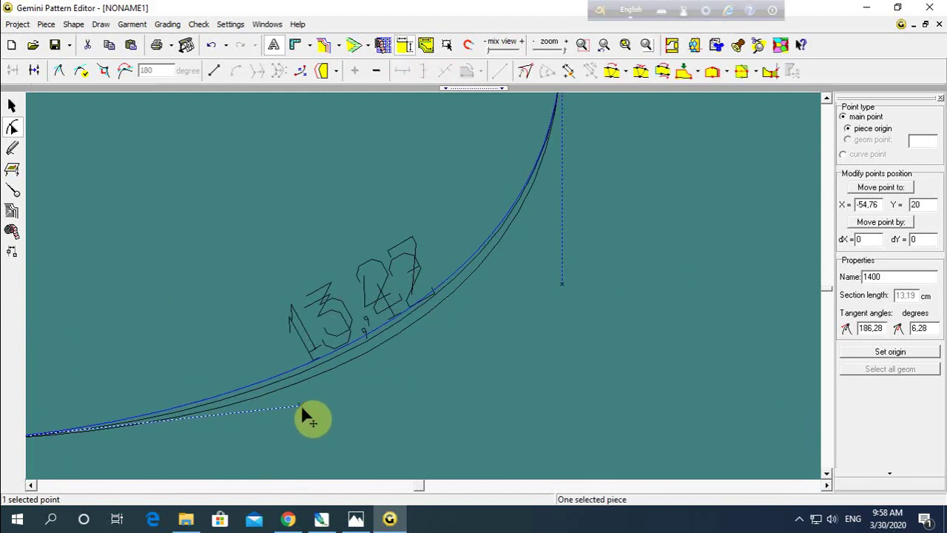
pyautogui.click(388, 325)
pyautogui.moveTo(389, 325); pyautogui.dragTo(400, 339)
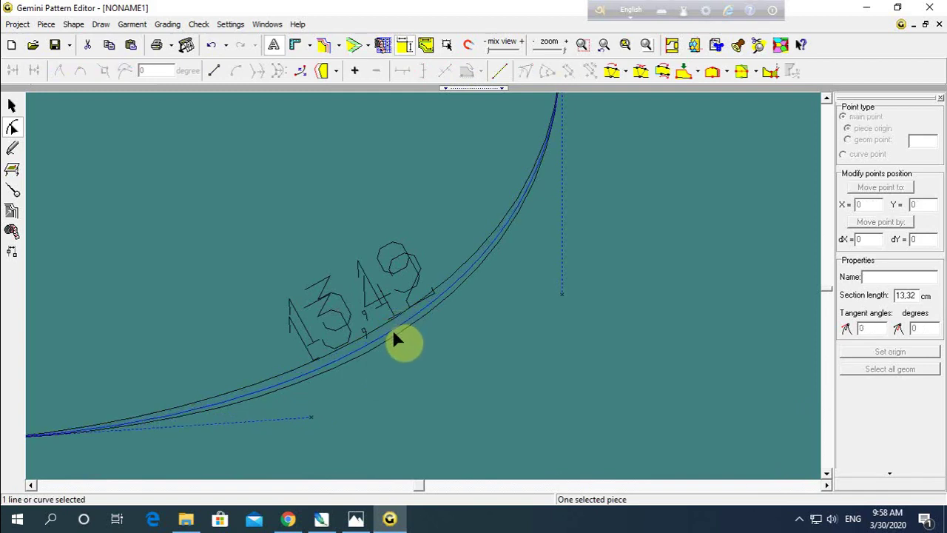
# Step: Select the neckline points and zoom out, leaving neckline segments of 12.96 and 13.42
pyautogui.scroll(-2, 399, 334)
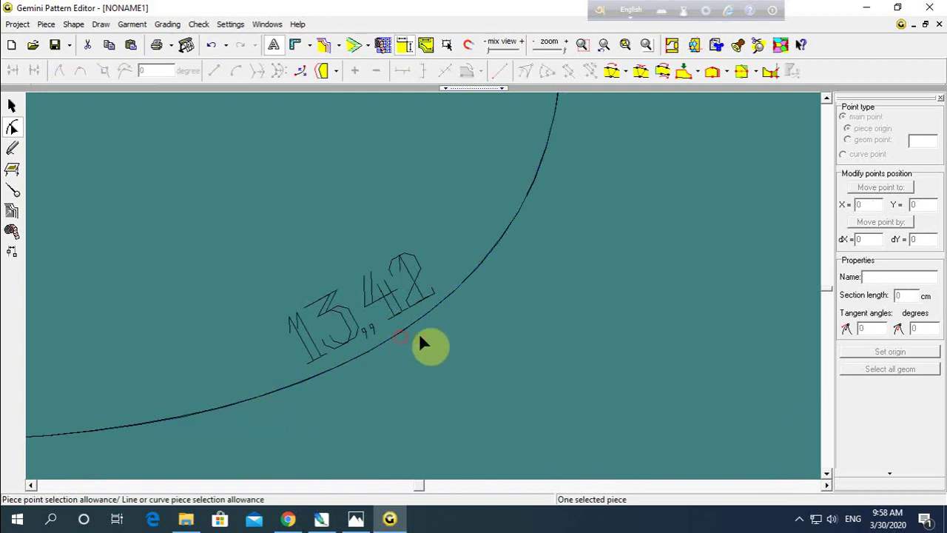
pyautogui.scroll(-2, 418, 333)
pyautogui.scroll(-2, 432, 325)
pyautogui.moveTo(384, 277); pyautogui.dragTo(325, 337)
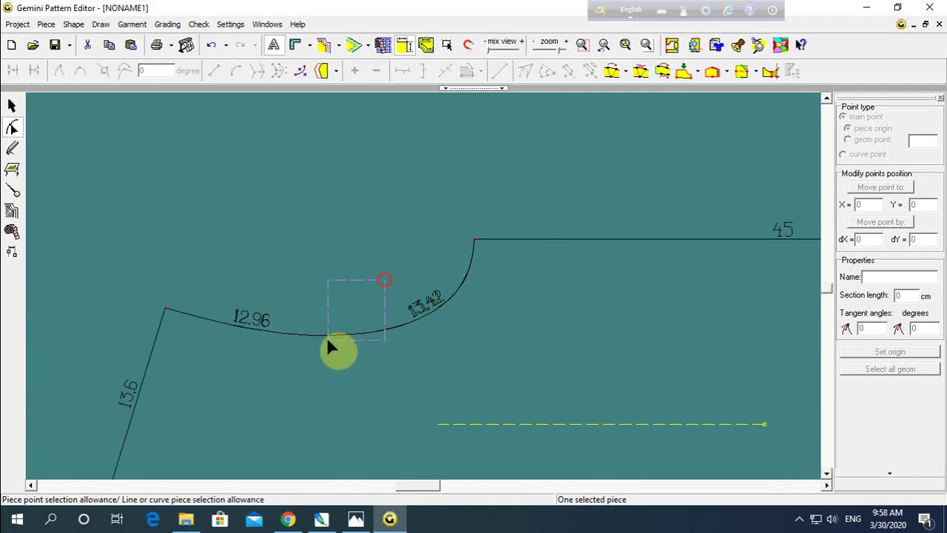
pyautogui.scroll(-1, 510, 323)
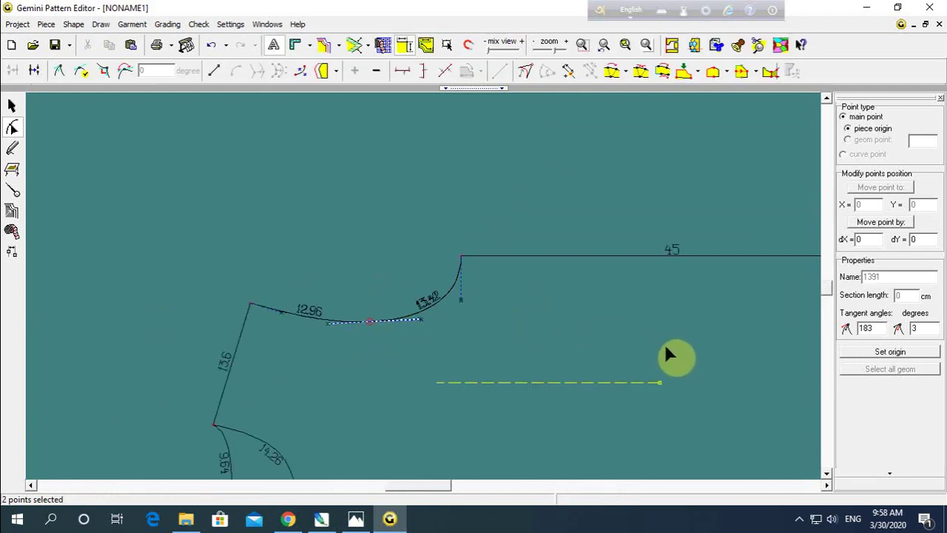
pyautogui.scroll(-1, 664, 343)
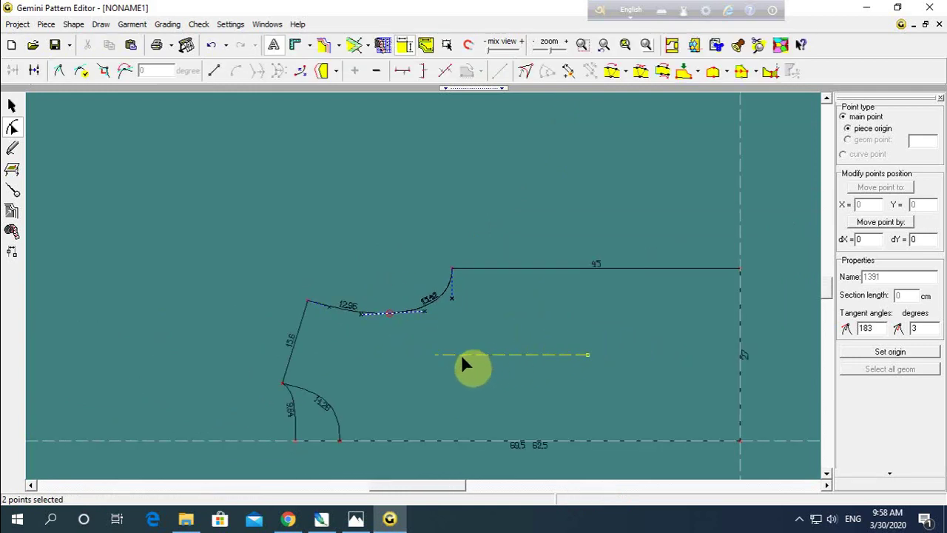
pyautogui.scroll(-1, 582, 339)
pyautogui.moveTo(583, 339); pyautogui.dragTo(421, 283, button='middle')
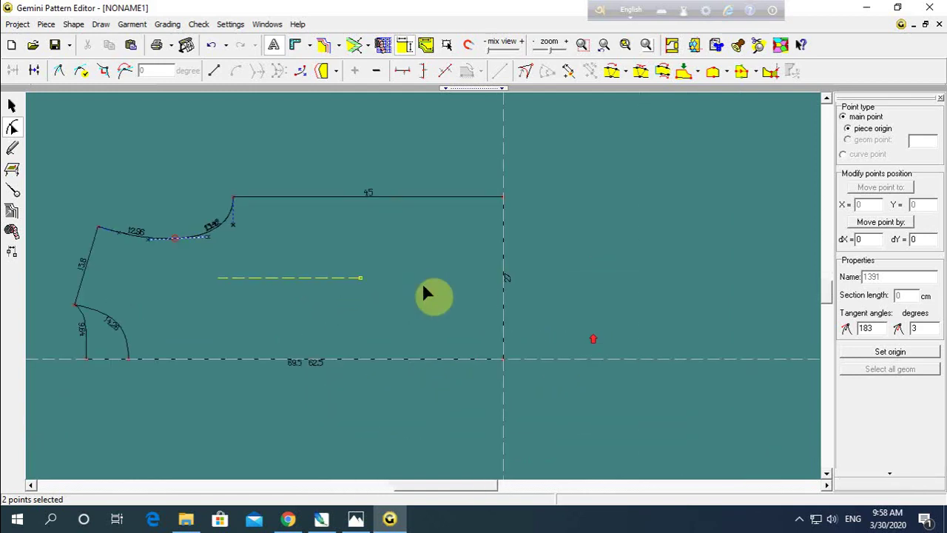
pyautogui.scroll(-1, 317, 209)
pyautogui.scroll(-1, 290, 316)
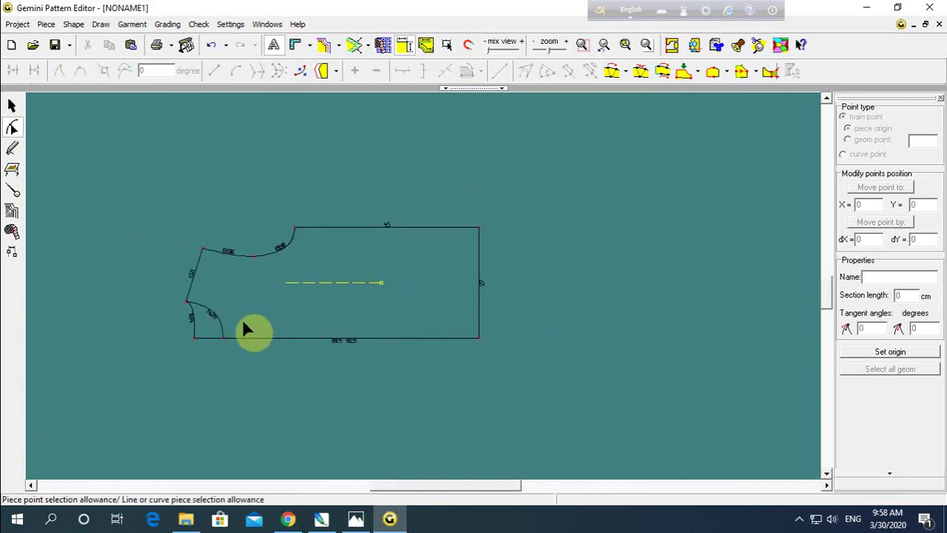
pyautogui.moveTo(250, 330); pyautogui.dragTo(429, 296, button='middle')
pyautogui.scroll(2, 429, 296)
pyautogui.scroll(1, 427, 288)
pyautogui.scroll(-2, 426, 289)
pyautogui.scroll(1, 432, 288)
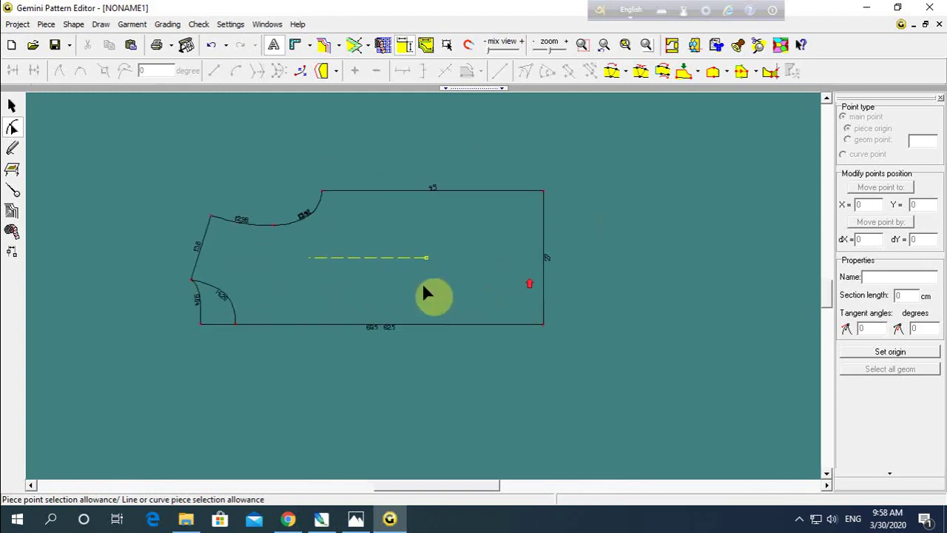
pyautogui.scroll(1, 458, 278)
# Step: Copy-drag the half piece to create a duplicate above the original
pyautogui.click(11, 106)
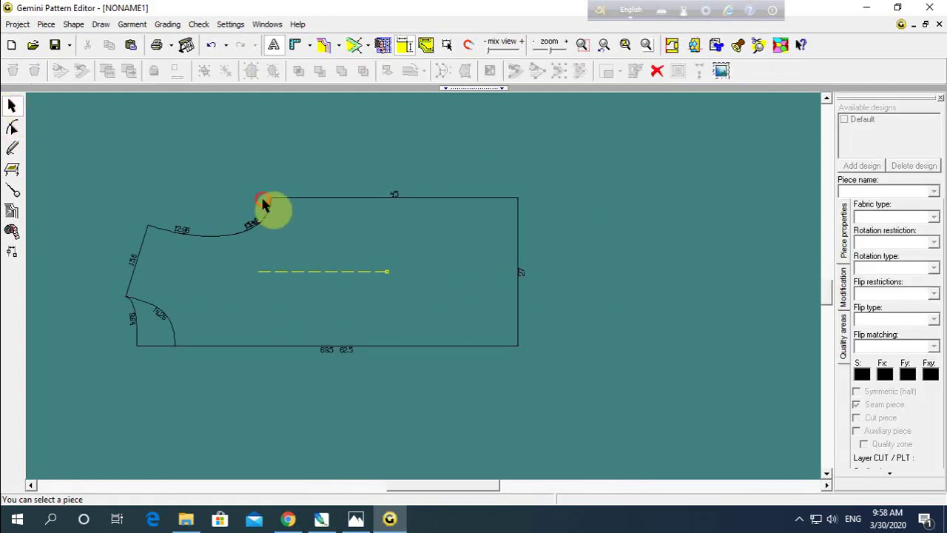
pyautogui.scroll(-1, 311, 251)
pyautogui.keyDown('ctrl'); pyautogui.moveTo(351, 298); pyautogui.dragTo(371, 296); pyautogui.keyUp('ctrl')
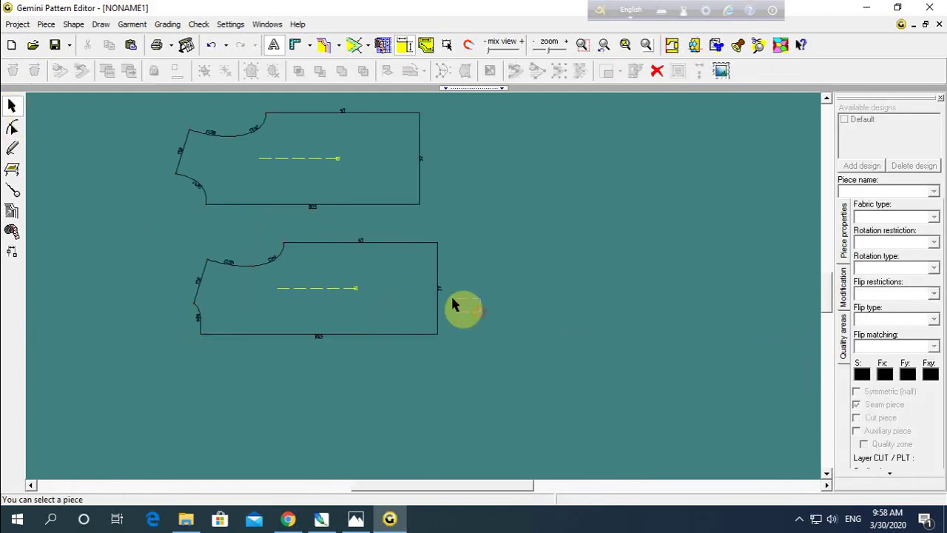
# Step: Set the bottom edge of the upper and lower pieces as their symmetry axes
pyautogui.click(13, 190)
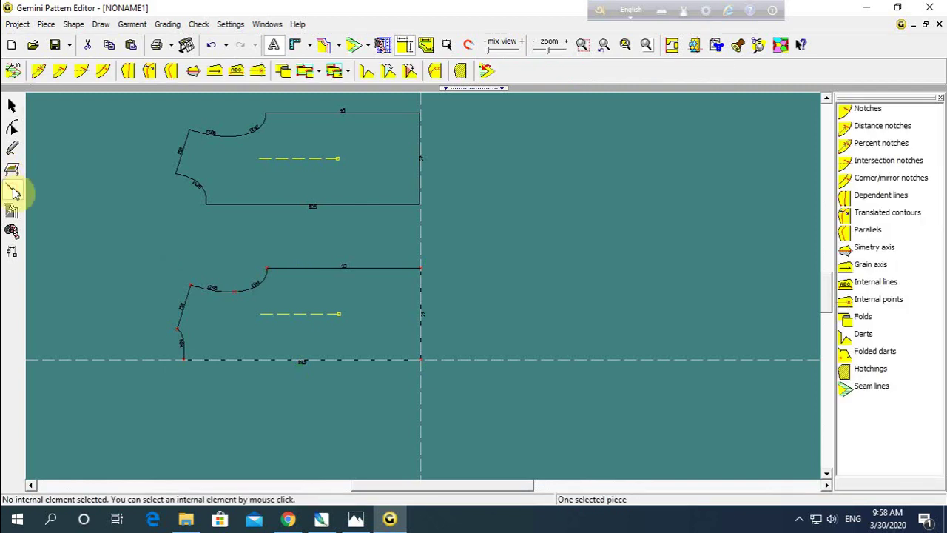
pyautogui.click(193, 71)
pyautogui.click(274, 205)
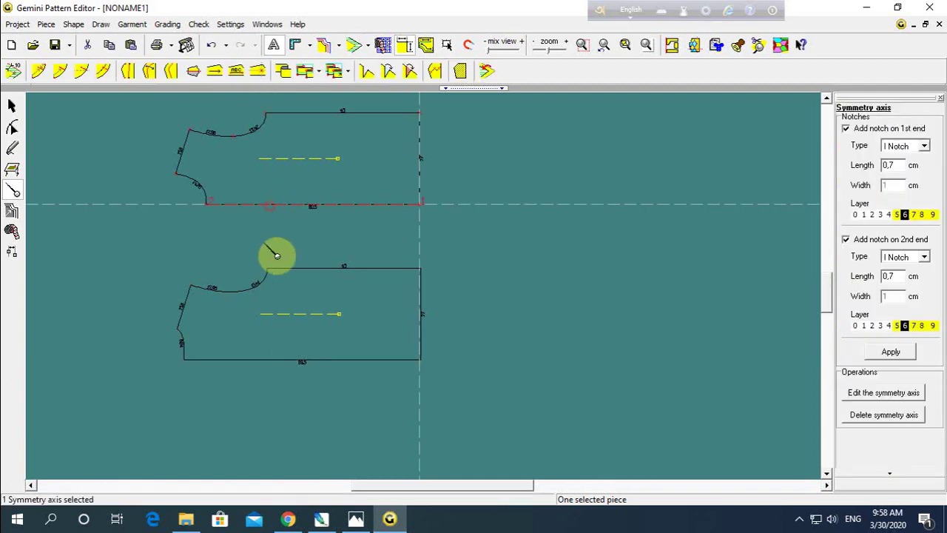
pyautogui.click(191, 71)
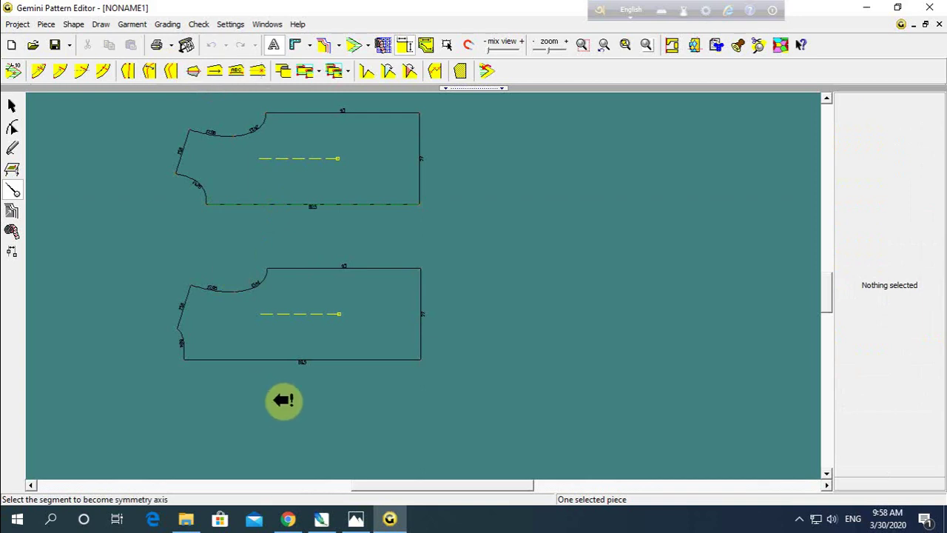
pyautogui.click(299, 362)
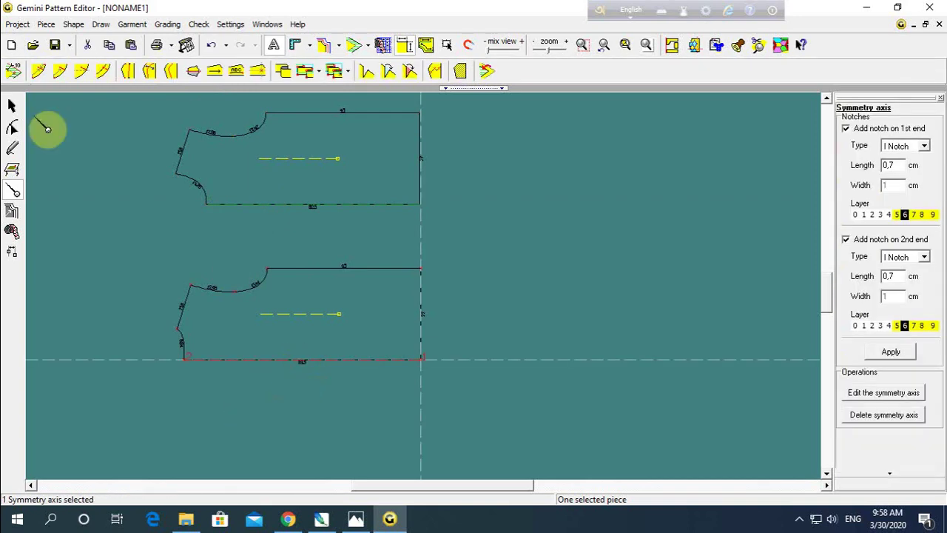
# Step: Arrange the two pieces side by side and select both
pyautogui.click(12, 106)
pyautogui.moveTo(294, 281)
pyautogui.mouseDown()
pyautogui.moveTo(194, 188)
pyautogui.moveTo(378, 257)
pyautogui.mouseUp()
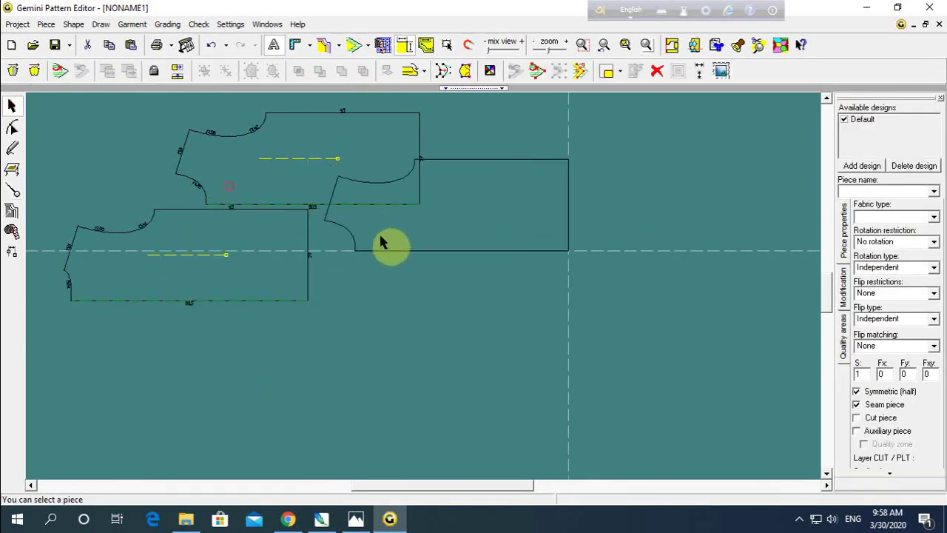
pyautogui.click(157, 180)
pyautogui.moveTo(74, 112); pyautogui.dragTo(569, 322)
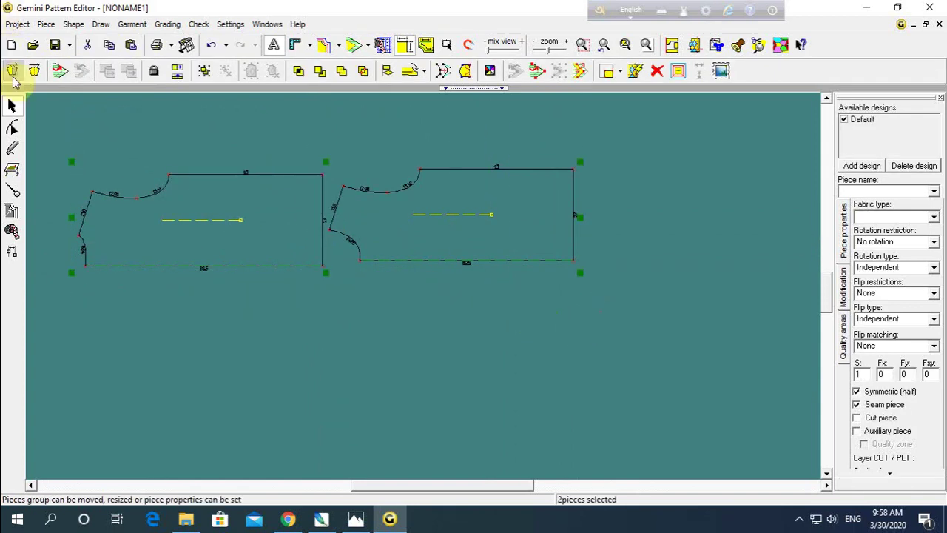
# Step: Unfold both selected pieces along their symmetry axes into full mirrored shapes
pyautogui.click(13, 74)
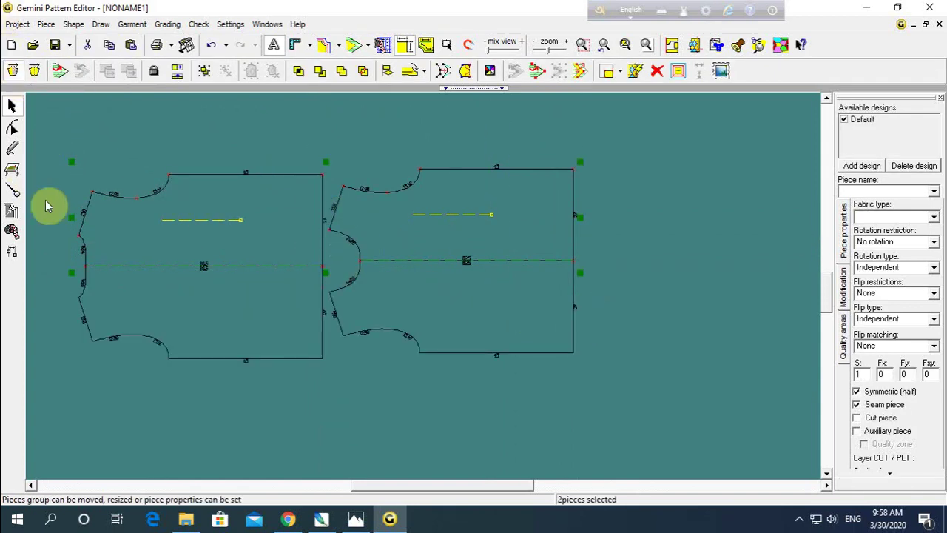
pyautogui.scroll(-2, 474, 274)
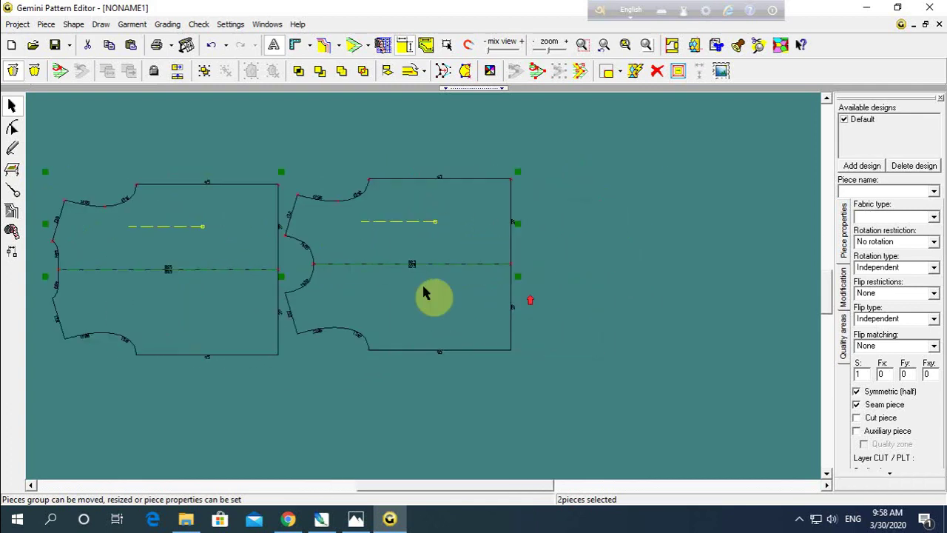
pyautogui.scroll(-2, 426, 294)
# Step: Stack the two full pieces, one directly beneath the other
pyautogui.click(619, 229)
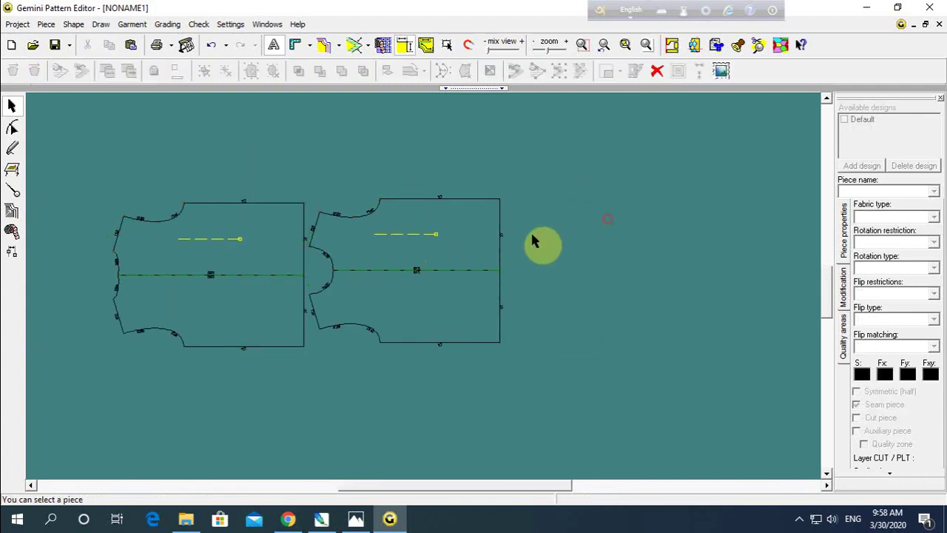
pyautogui.moveTo(431, 242); pyautogui.dragTo(273, 214)
pyautogui.moveTo(227, 313); pyautogui.dragTo(306, 275)
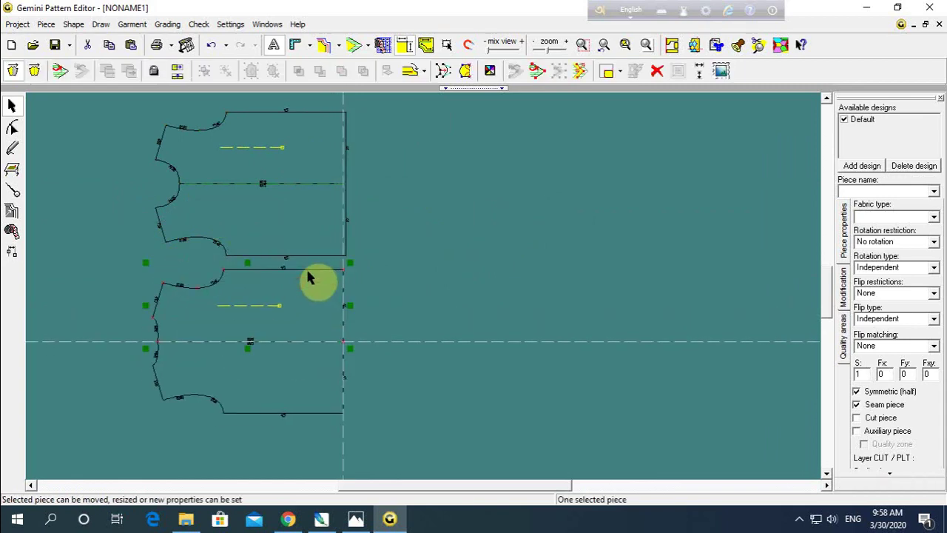
# Step: Drop the lower piece in place and name the upper piece FRONT
pyautogui.click(259, 132)
pyautogui.click(863, 189)
pyautogui.write('fron')
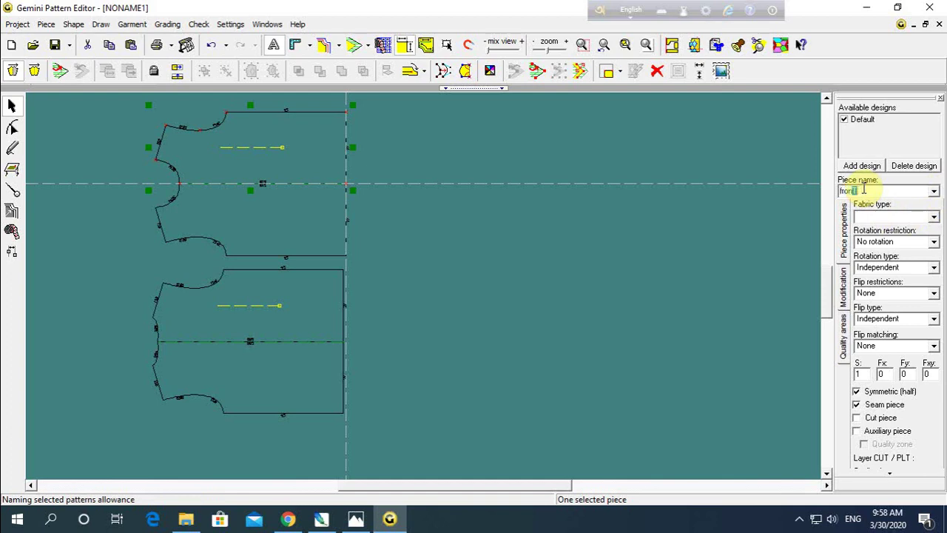
pyautogui.press('Return')
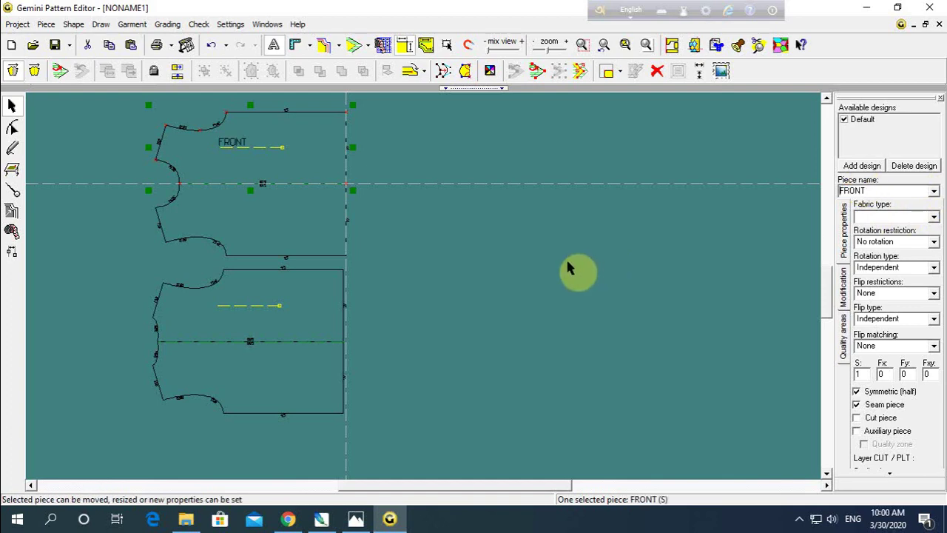
# Step: Name the lower piece BACK, then reselect FRONT to check both labels
pyautogui.click(413, 289)
pyautogui.click(311, 334)
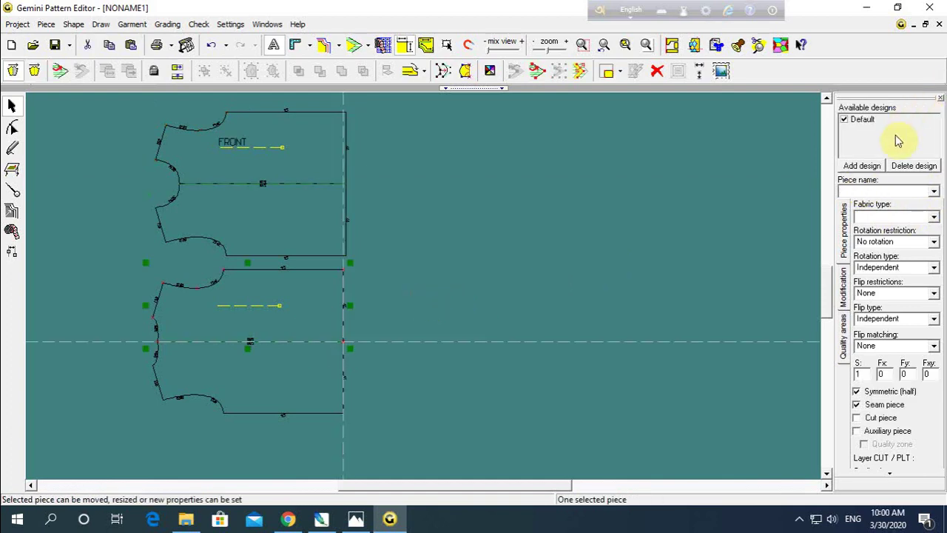
pyautogui.click(869, 192)
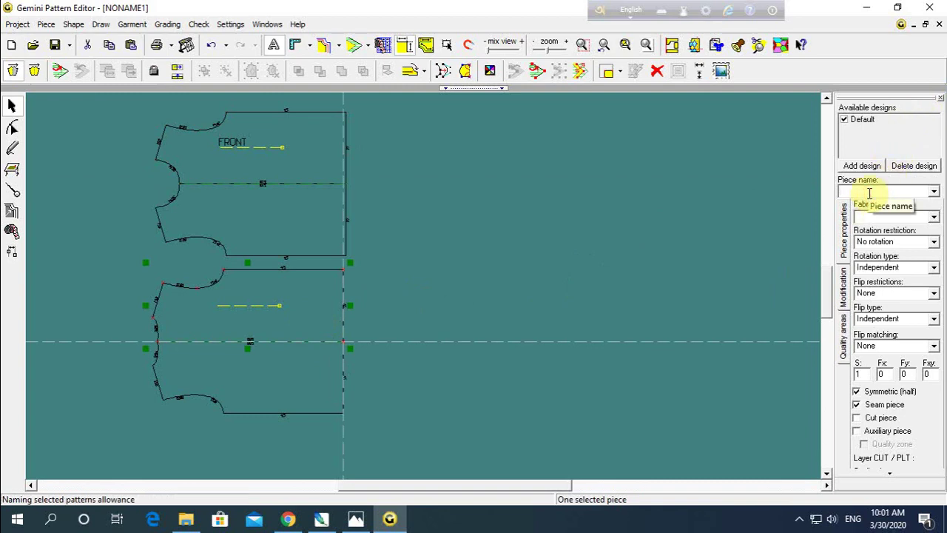
pyautogui.write('BACK')
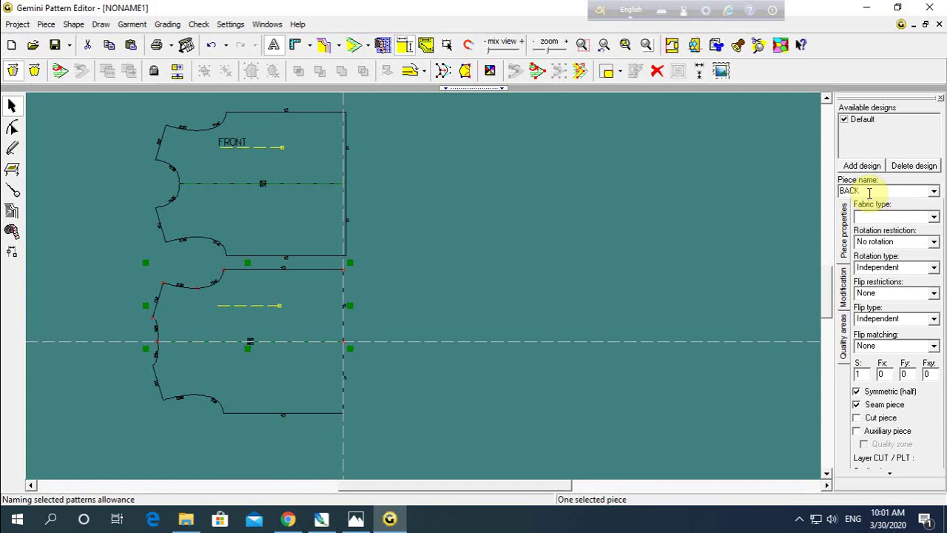
pyautogui.press('Return')
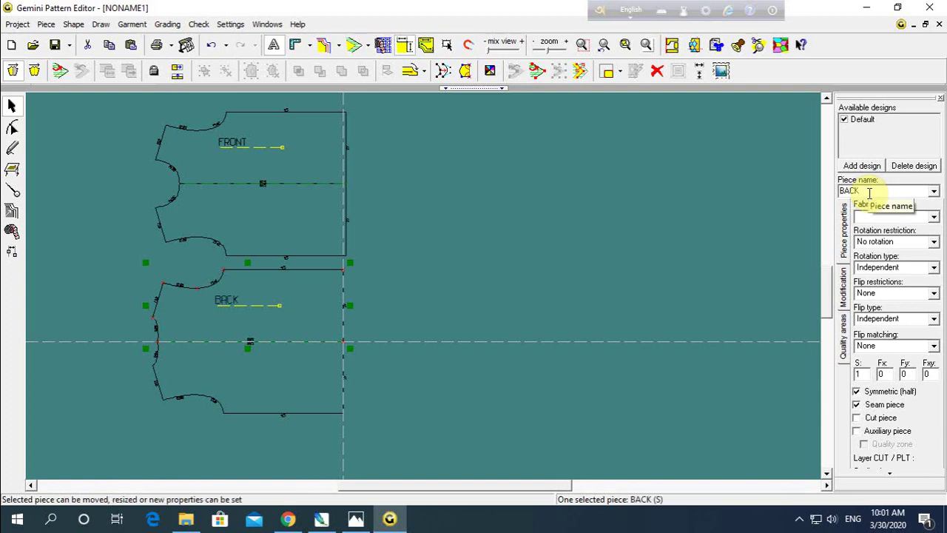
pyautogui.click(439, 270)
pyautogui.click(277, 170)
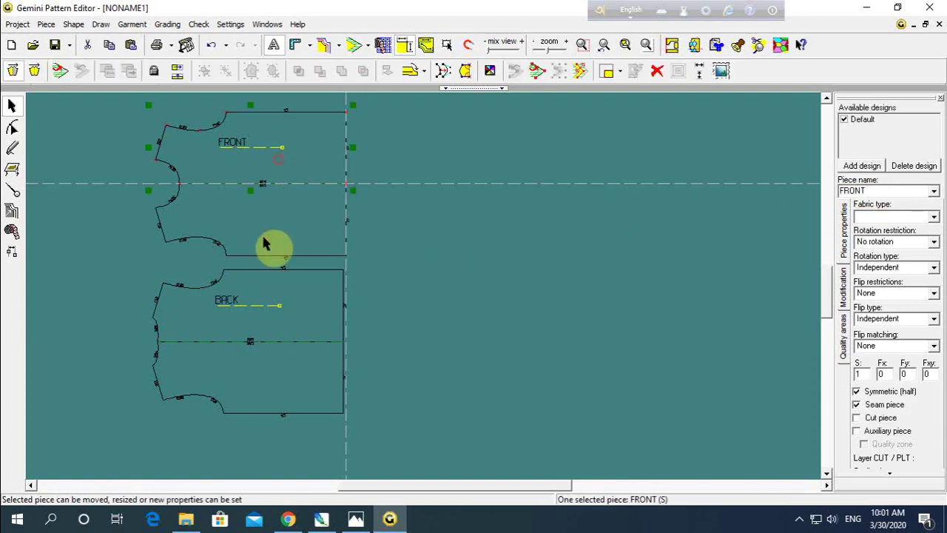
pyautogui.click(288, 307)
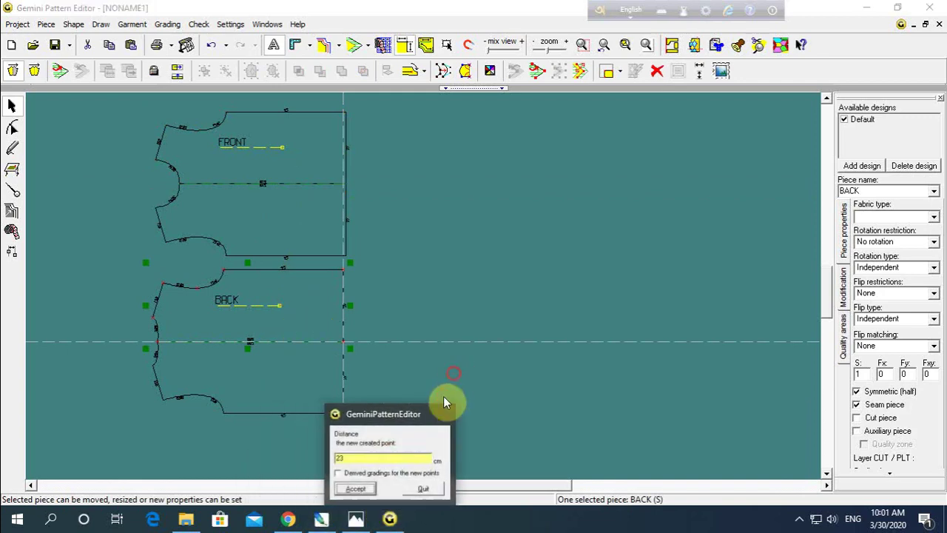
pyautogui.click(356, 523)
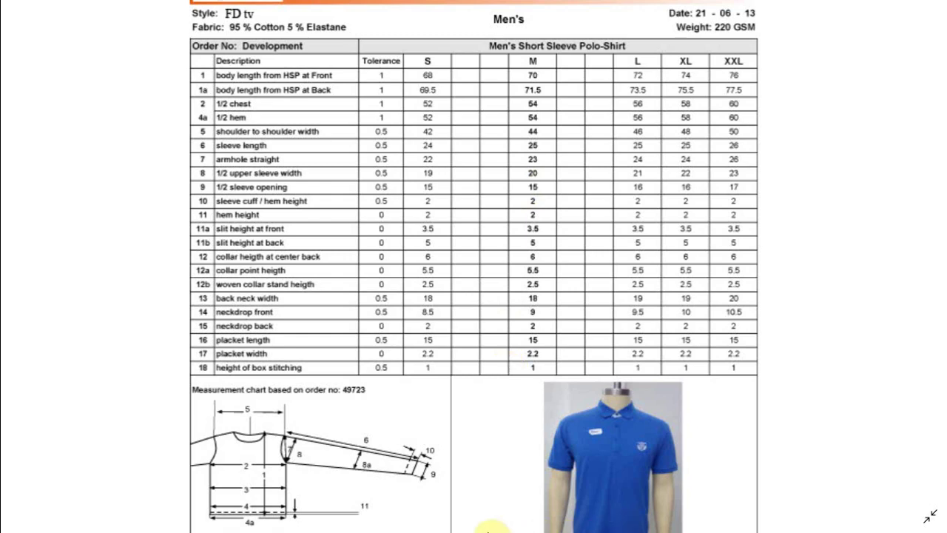
pyautogui.click(389, 518)
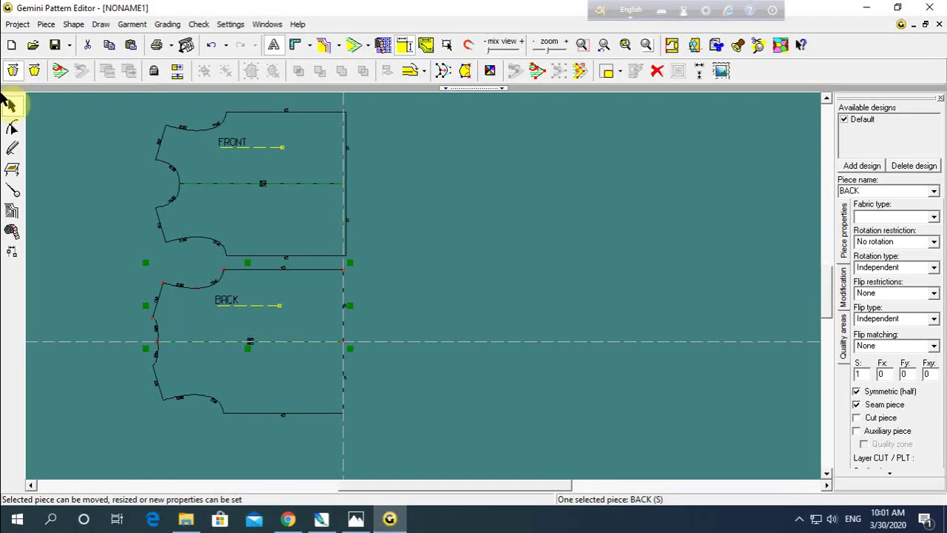
# Step: Draw a rectangle right of FRONT and size it 25 cm wide by 20 cm high
pyautogui.click(12, 146)
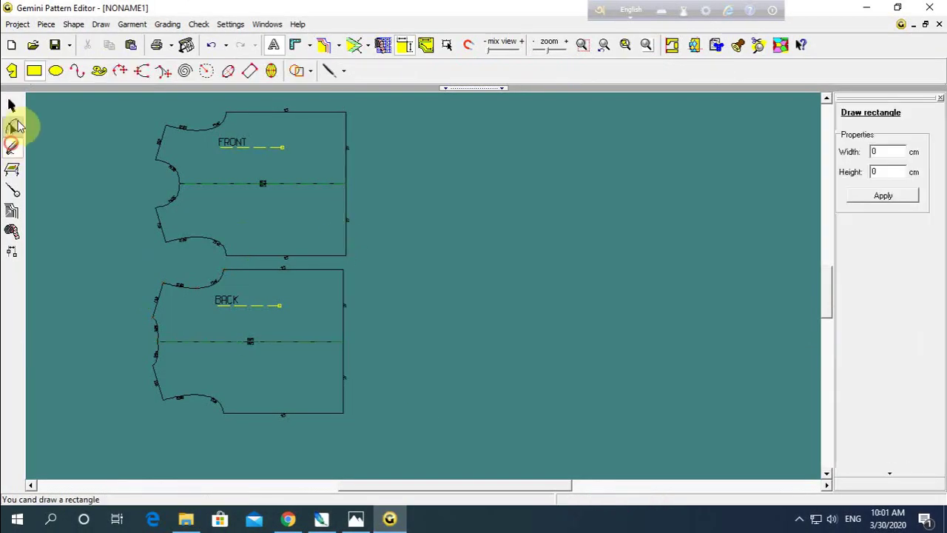
pyautogui.click(398, 171)
pyautogui.click(474, 212)
pyautogui.doubleClick(883, 151)
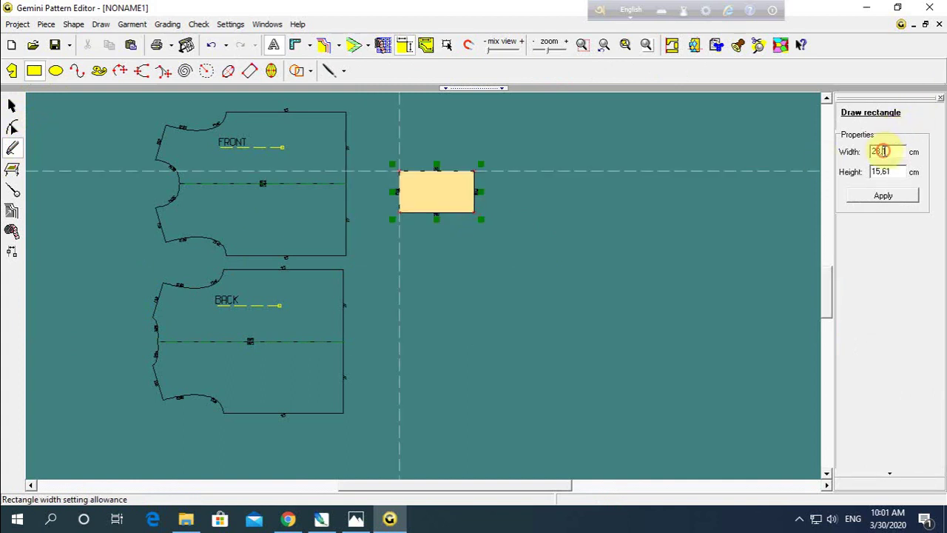
pyautogui.write('25')
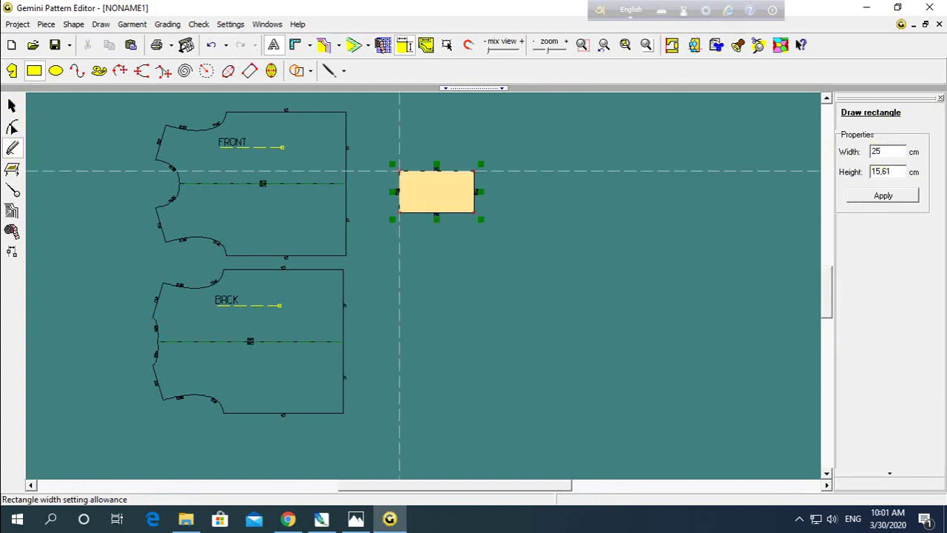
pyautogui.press('Return')
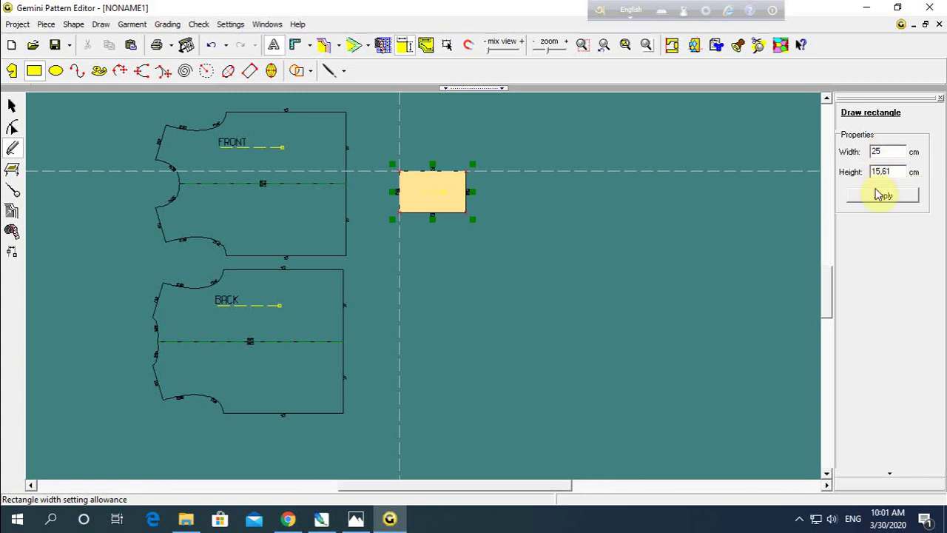
pyautogui.doubleClick(880, 171)
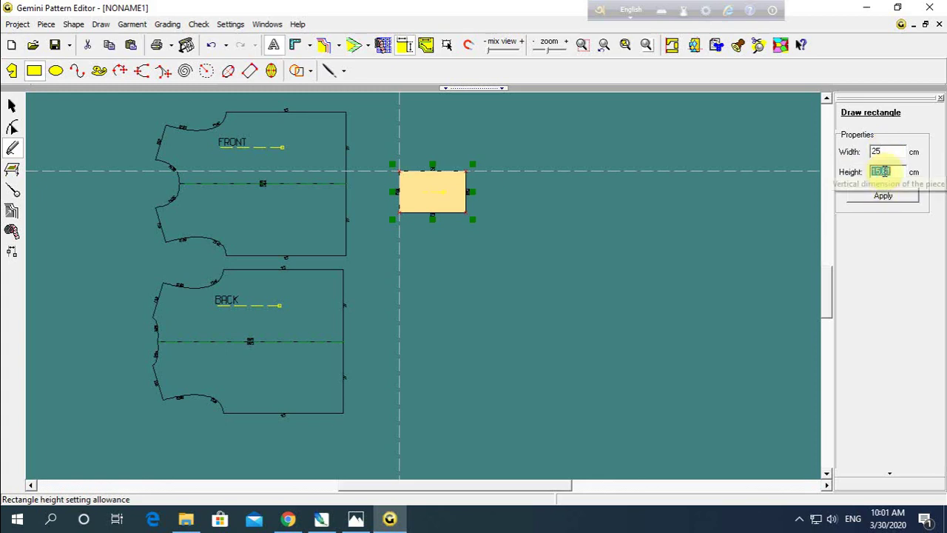
pyautogui.write('20')
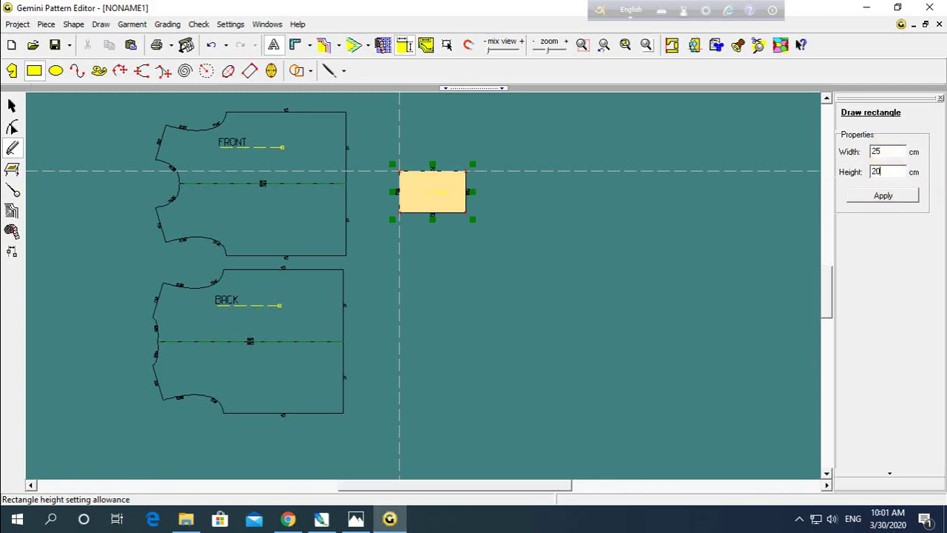
pyautogui.click(883, 195)
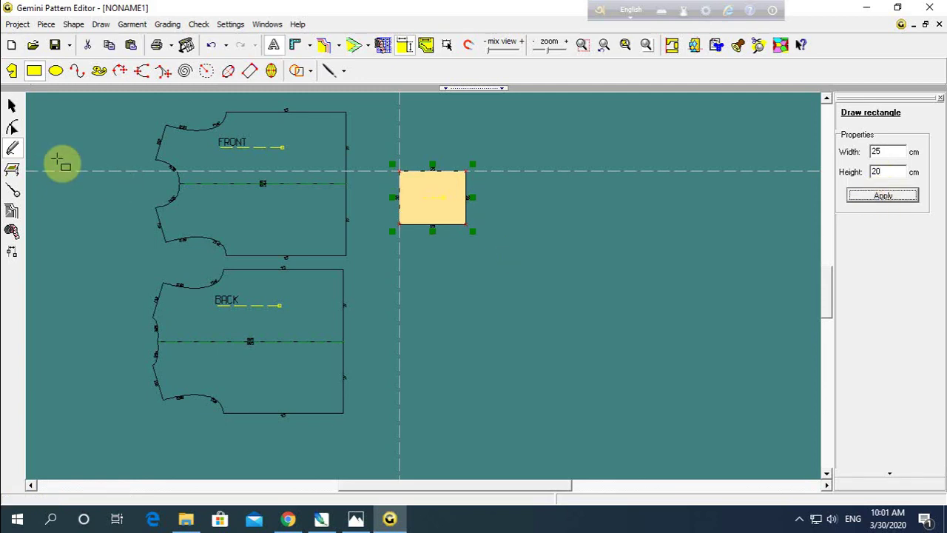
# Step: Position the rectangle beside FRONT and open the measurement table in the upper right
pyautogui.click(11, 107)
pyautogui.moveTo(451, 215); pyautogui.dragTo(444, 234)
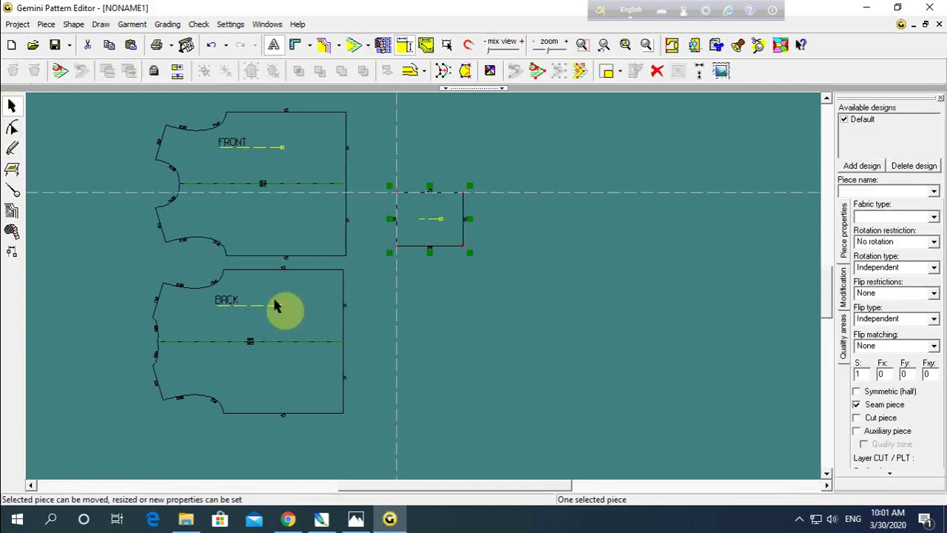
pyautogui.scroll(1, 238, 303)
pyautogui.scroll(-2, 587, 205)
pyautogui.scroll(1, 429, 303)
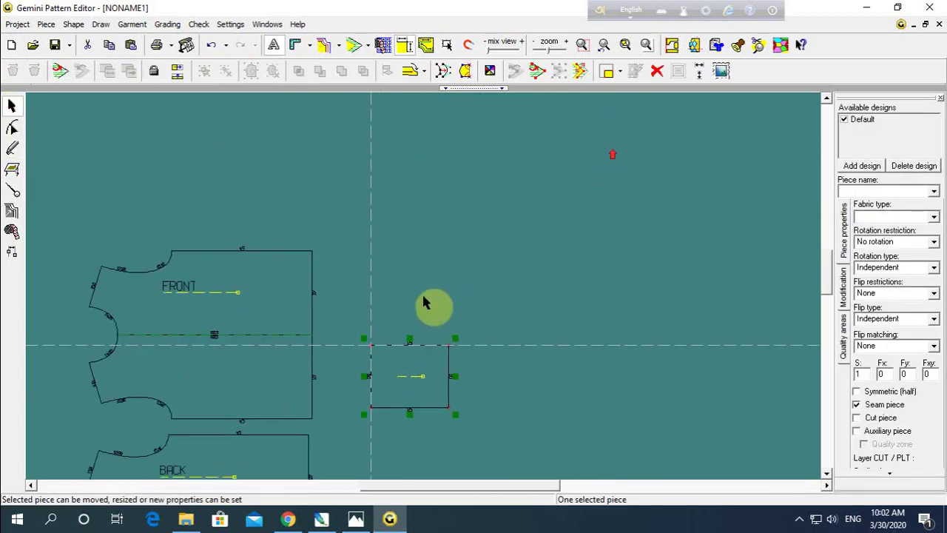
pyautogui.scroll(1, 429, 302)
pyautogui.moveTo(413, 376); pyautogui.dragTo(446, 245)
pyautogui.moveTo(194, 237); pyautogui.dragTo(272, 281)
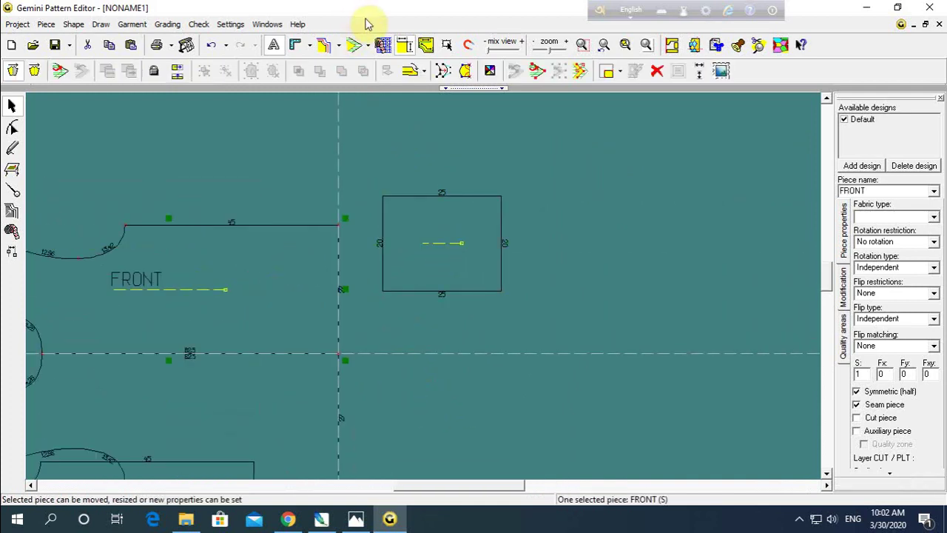
pyautogui.click(382, 47)
pyautogui.moveTo(433, 176); pyautogui.dragTo(642, 80)
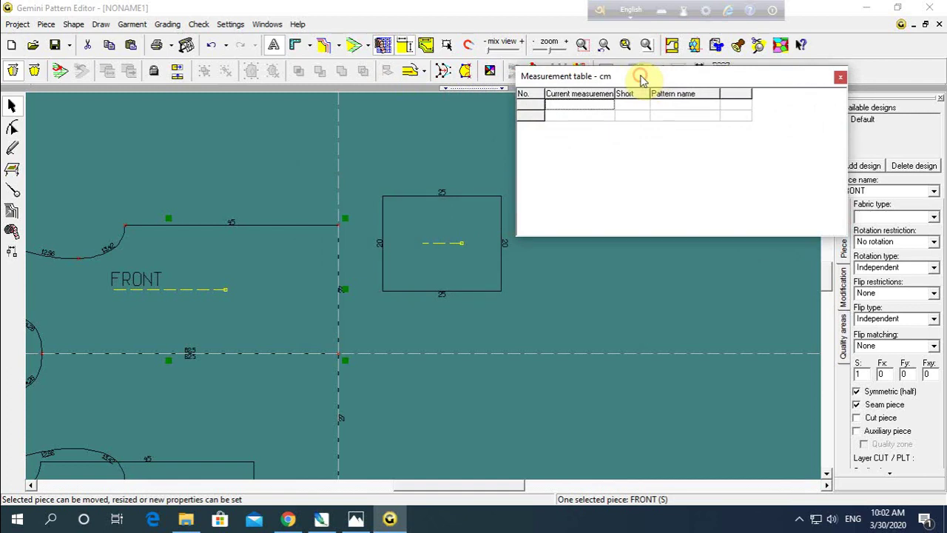
# Step: Measure FRONT's curved top-left edge (26.38 cm) and add it to the measurement table
pyautogui.click(12, 231)
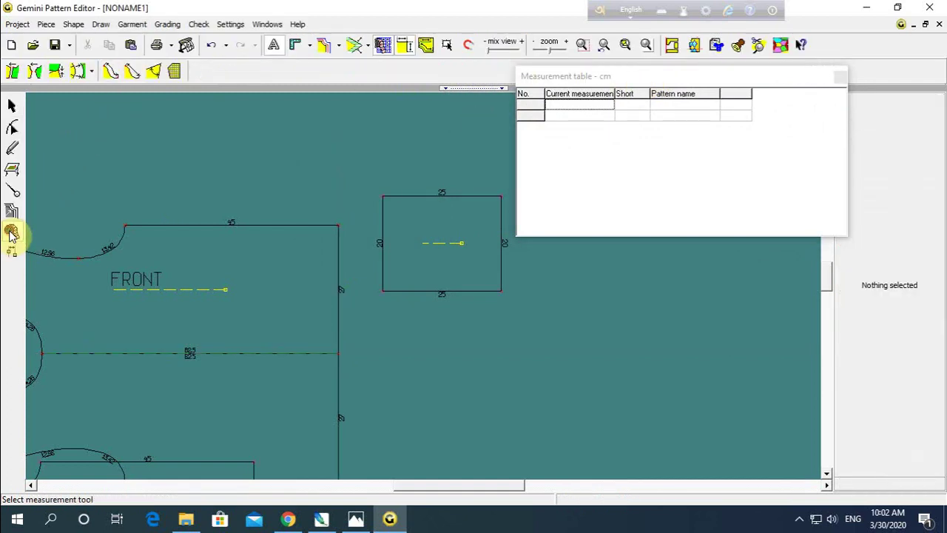
pyautogui.scroll(-1, 169, 243)
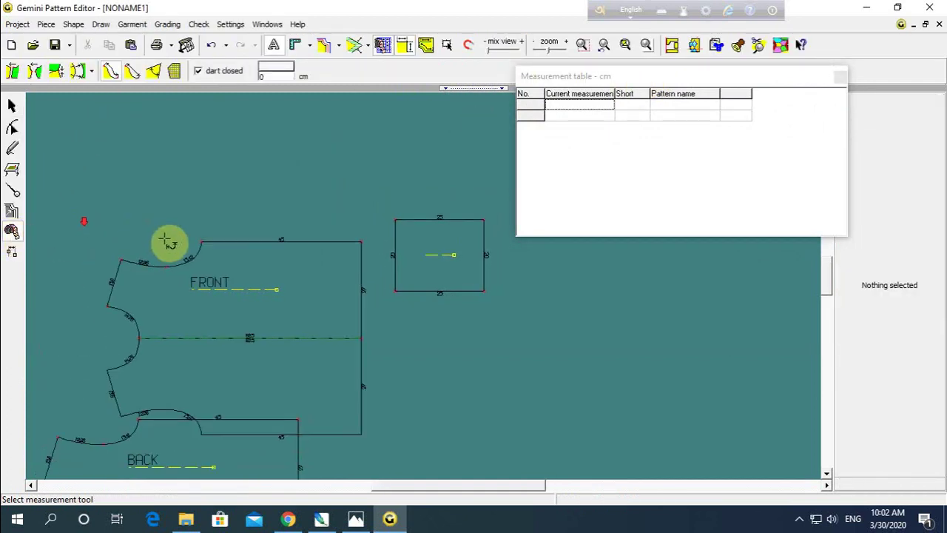
pyautogui.click(121, 261)
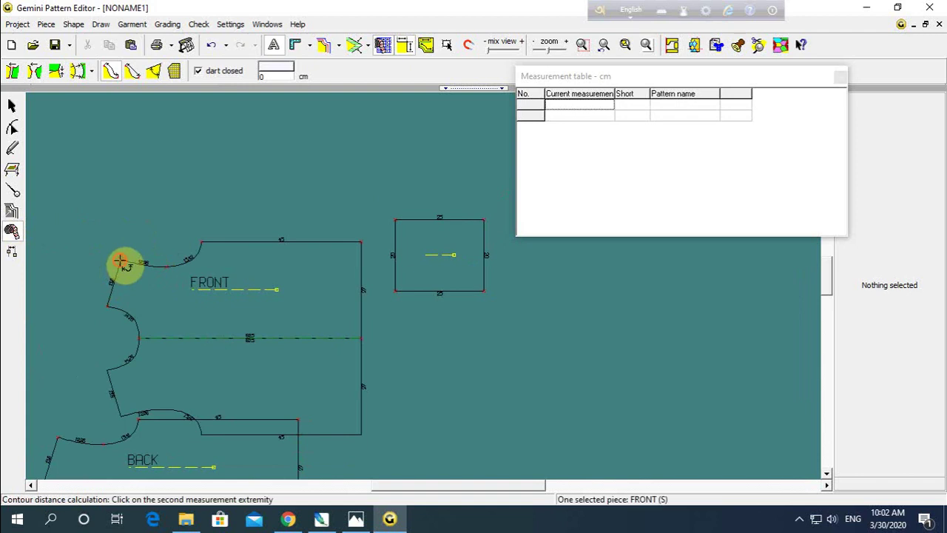
pyautogui.click(201, 244)
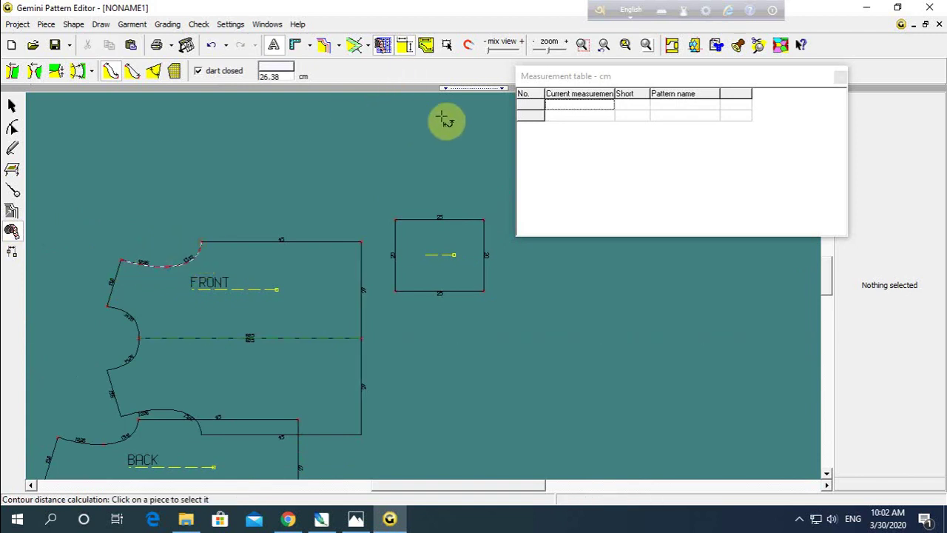
pyautogui.click(564, 103)
pyautogui.rightClick(554, 100)
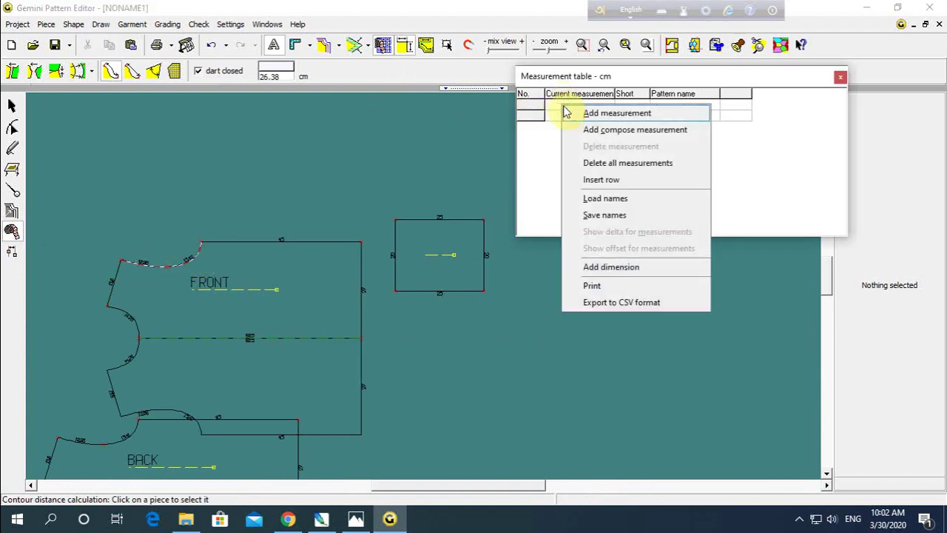
pyautogui.click(581, 114)
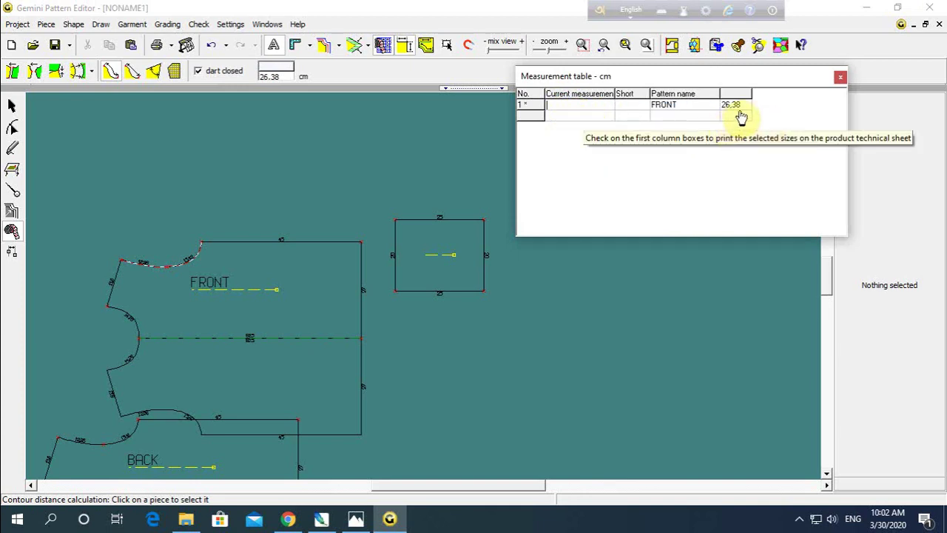
# Step: Nudge the rectangle piece into place and bring the size chart back up
pyautogui.click(12, 106)
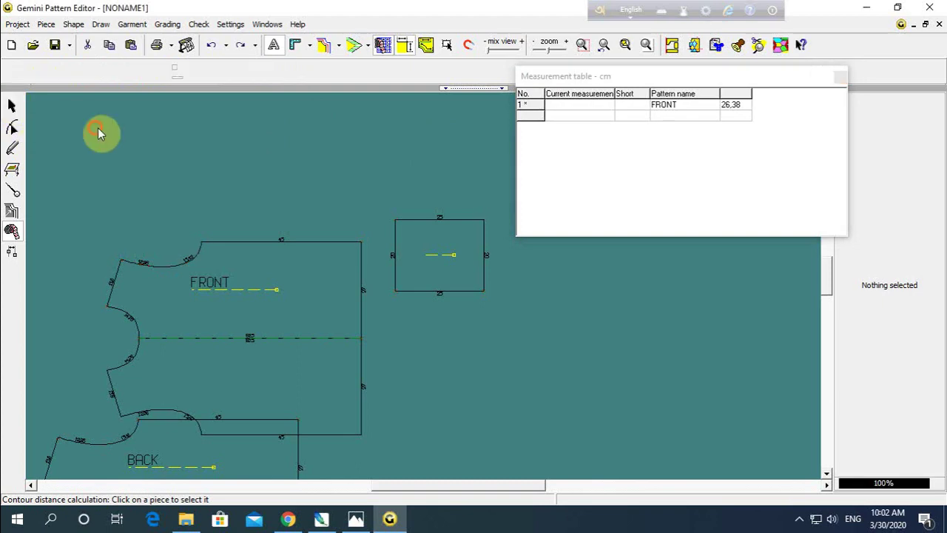
pyautogui.scroll(2, 566, 274)
pyautogui.scroll(1, 422, 291)
pyautogui.moveTo(248, 311); pyautogui.dragTo(280, 268)
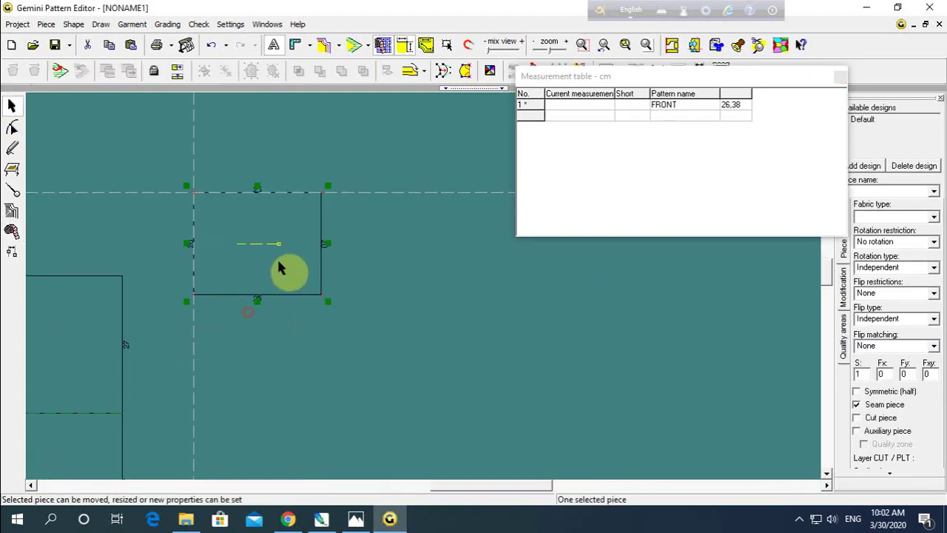
pyautogui.scroll(1, 279, 267)
pyautogui.moveTo(429, 290); pyautogui.dragTo(376, 267)
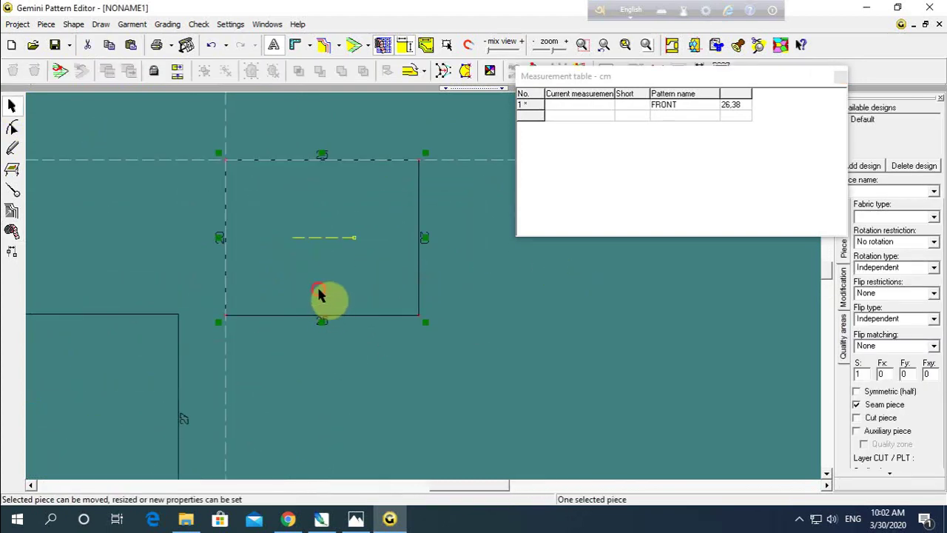
pyautogui.moveTo(319, 296); pyautogui.dragTo(314, 298)
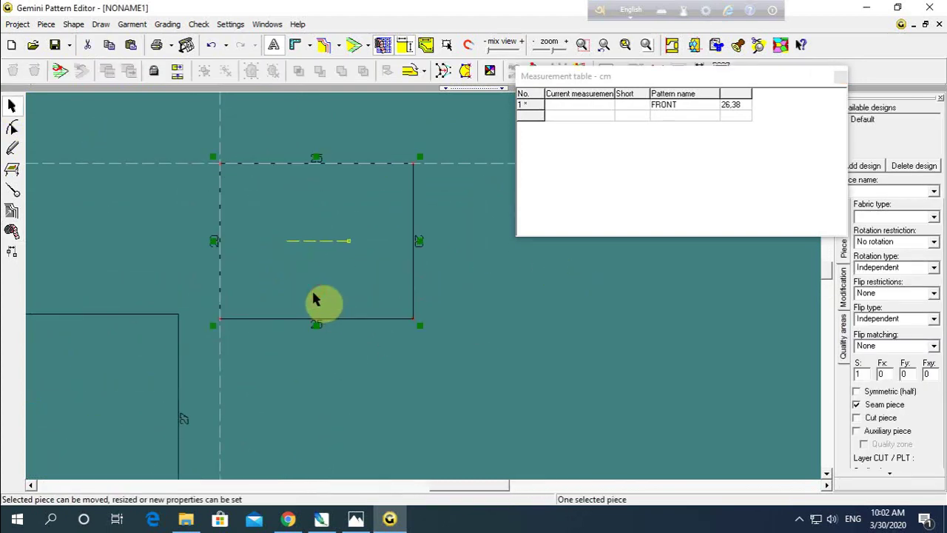
pyautogui.click(357, 521)
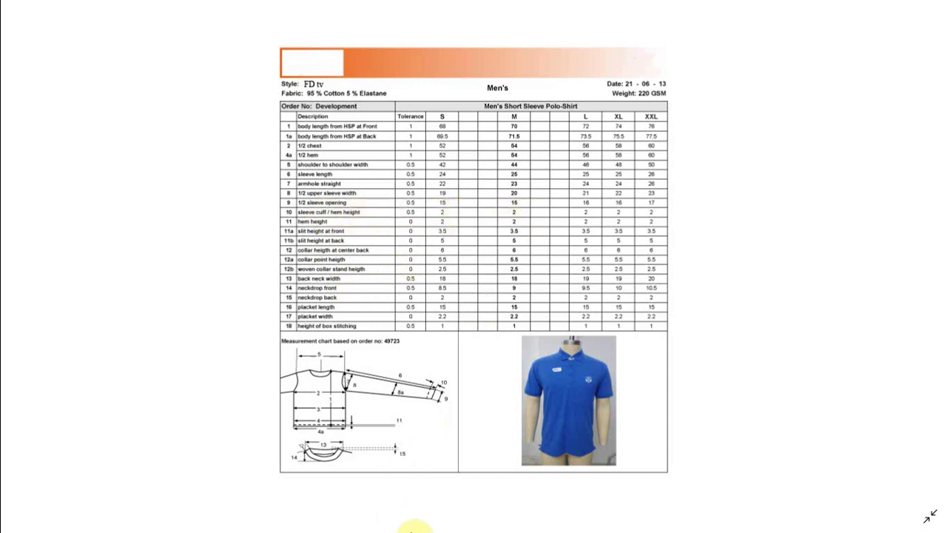
# Step: Add a point 15 cm up from the rectangle's lower-right corner on its 20 cm right edge
pyautogui.click(395, 521)
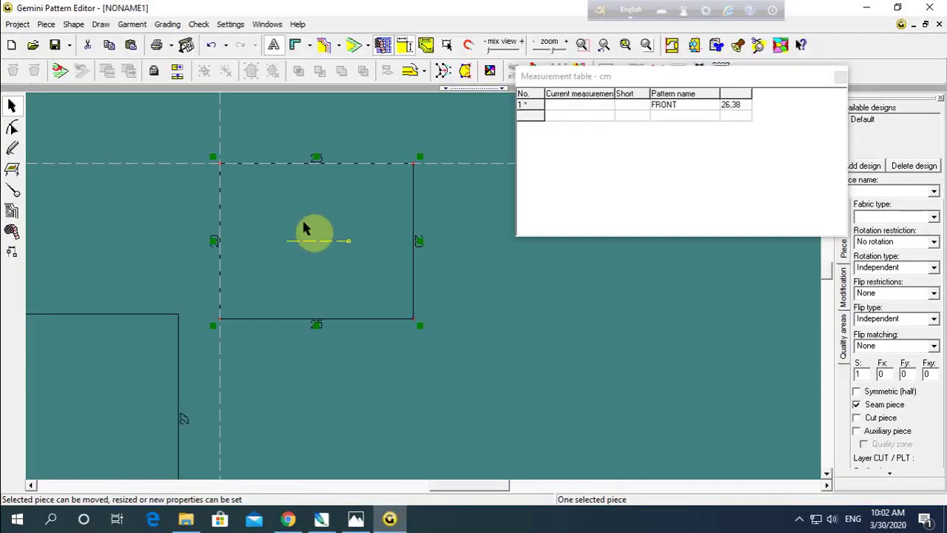
pyautogui.click(12, 128)
pyautogui.click(436, 304)
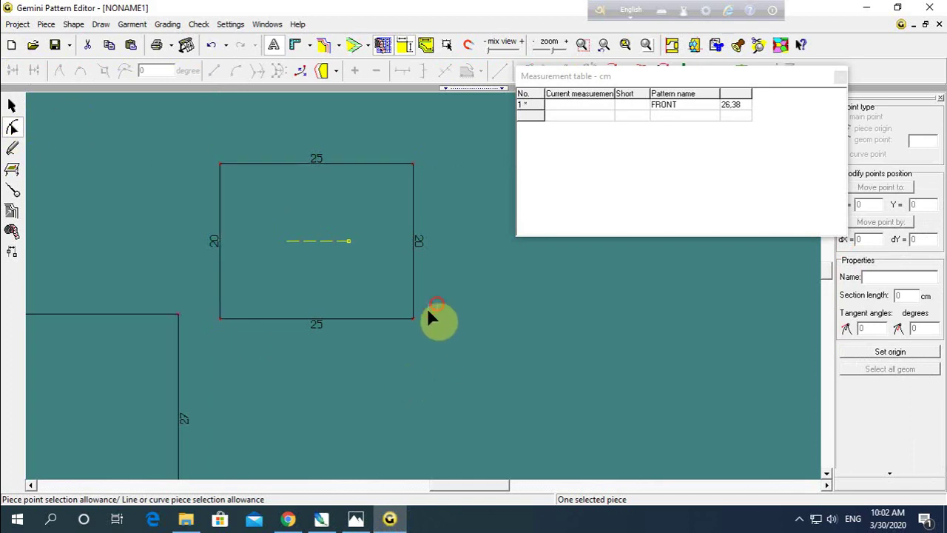
pyautogui.moveTo(435, 304); pyautogui.dragTo(409, 342)
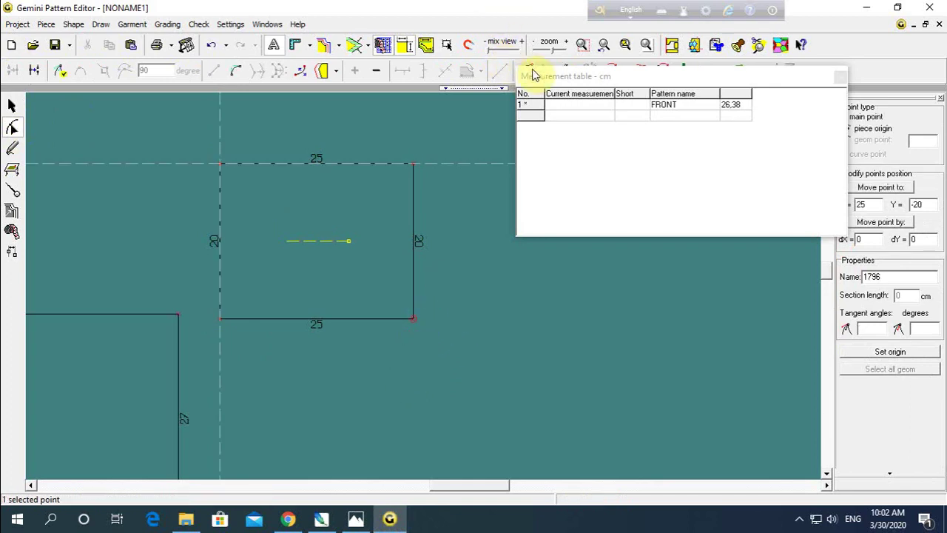
pyautogui.moveTo(547, 80); pyautogui.dragTo(548, 148)
pyautogui.click(567, 71)
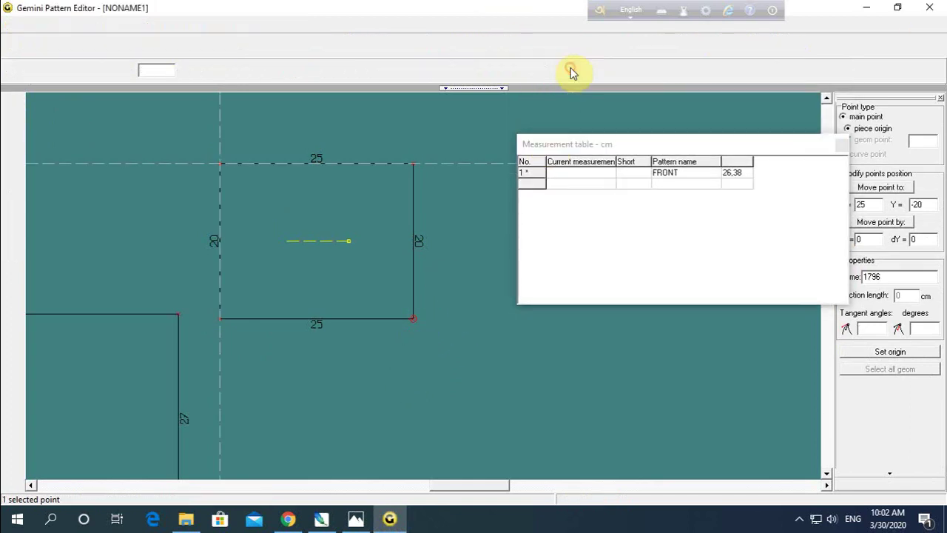
pyautogui.click(412, 256)
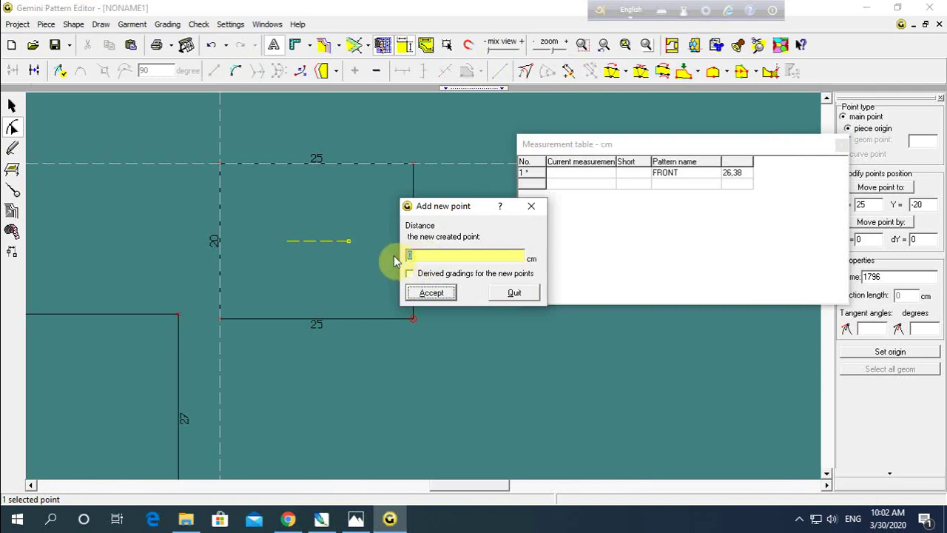
pyautogui.write('15')
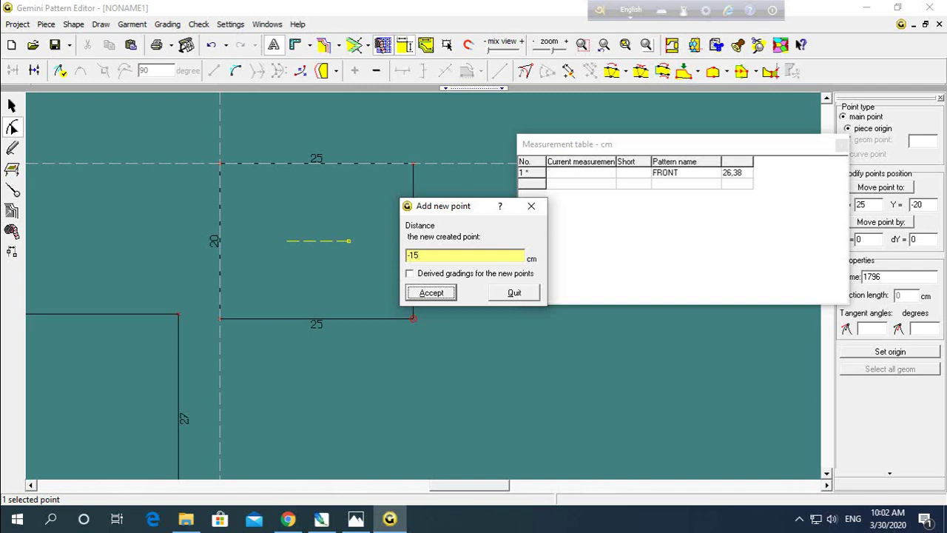
pyautogui.press('Return')
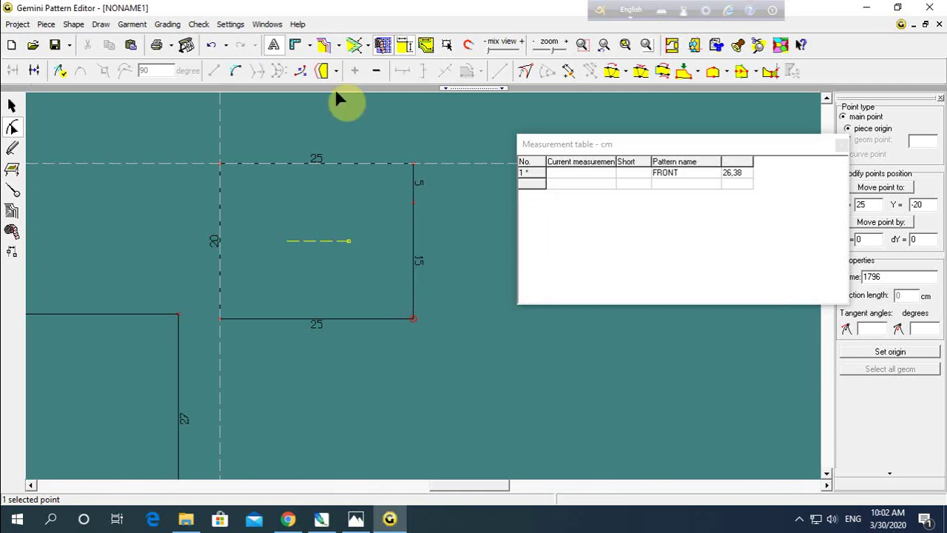
# Step: Delete both top corners so the point at 17.15 cm on the top edge becomes the peak
pyautogui.click(352, 162)
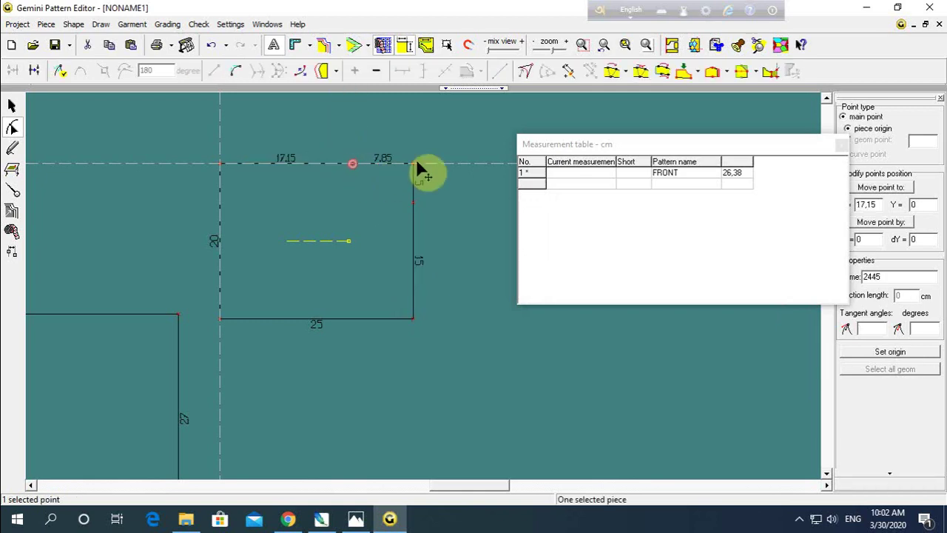
pyautogui.press('Delete')
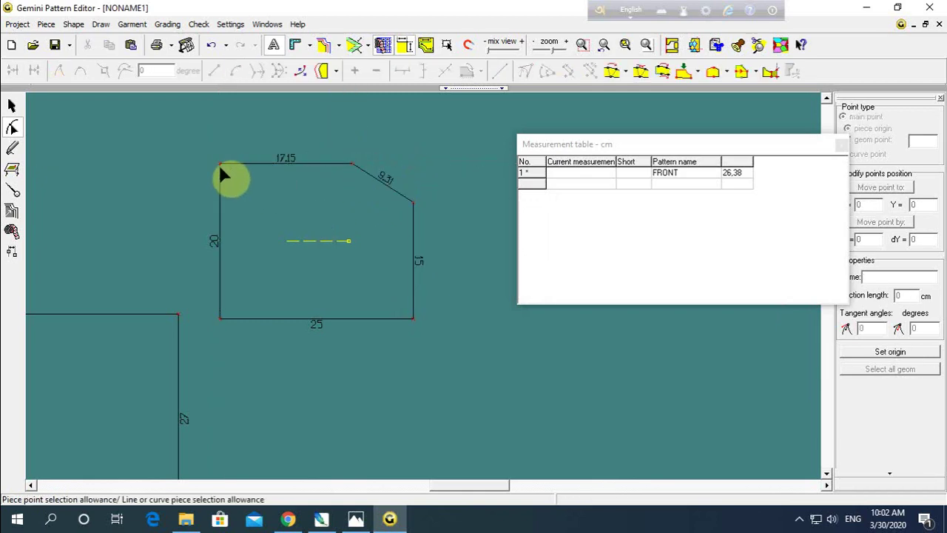
pyautogui.click(220, 163)
pyautogui.press('Delete')
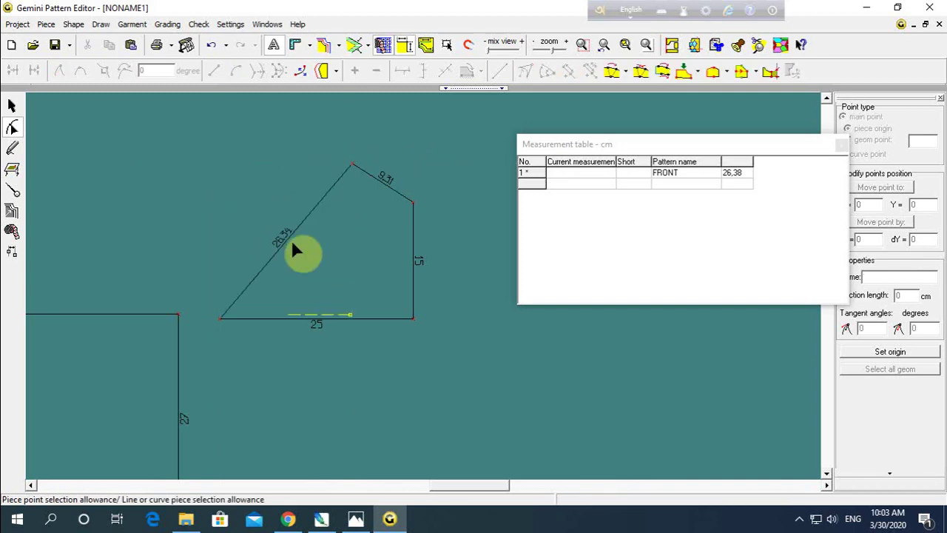
pyautogui.click(352, 162)
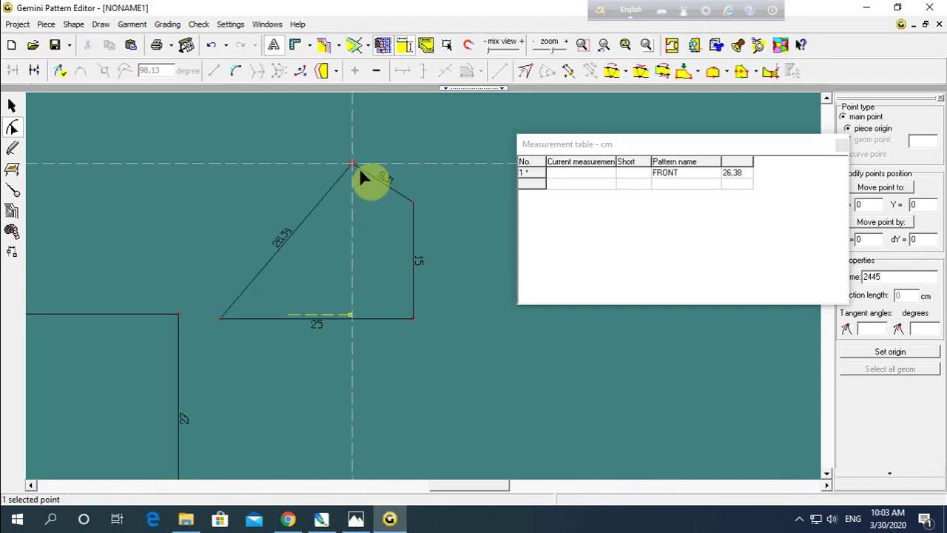
# Step: Convert the long left diagonal into a curve and shape it to 27.5 cm
pyautogui.click(281, 253)
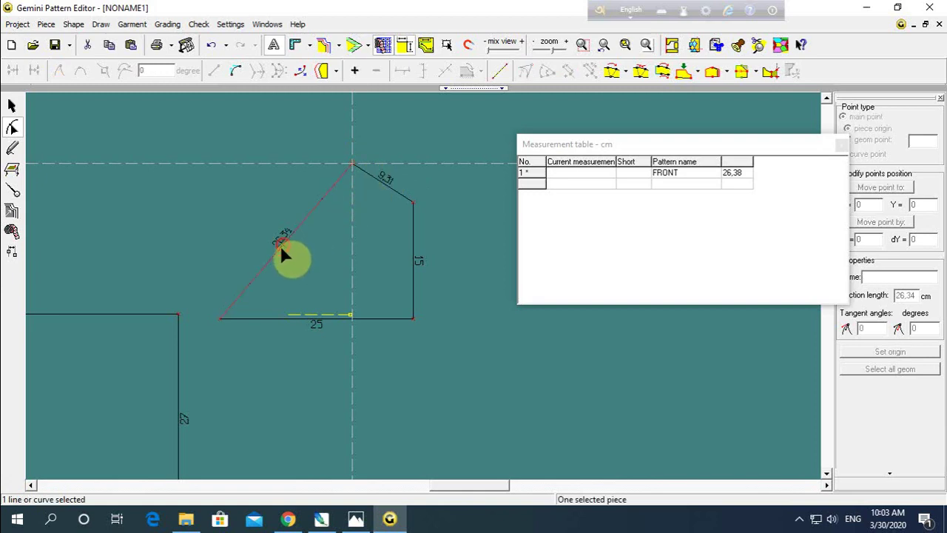
pyautogui.click(236, 70)
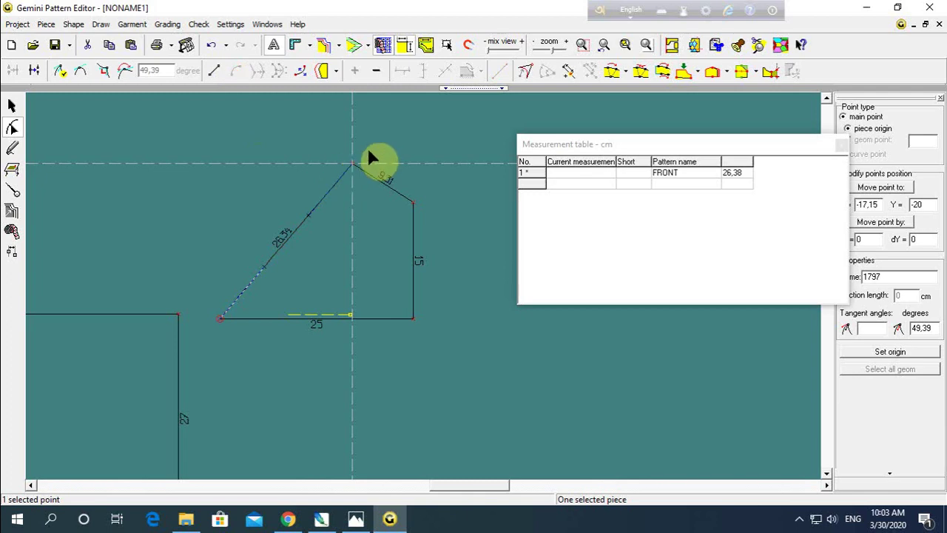
pyautogui.moveTo(364, 151); pyautogui.dragTo(212, 326)
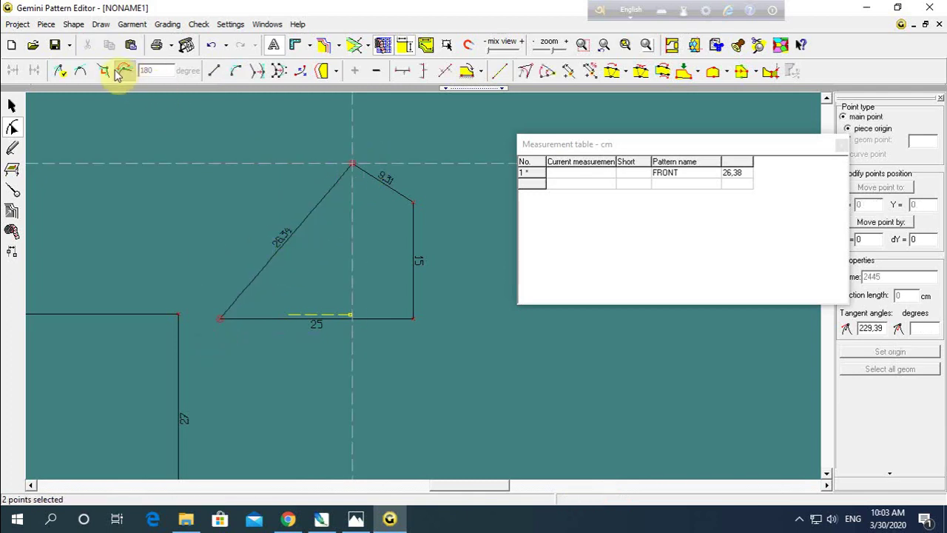
pyautogui.click(105, 70)
pyautogui.click(212, 194)
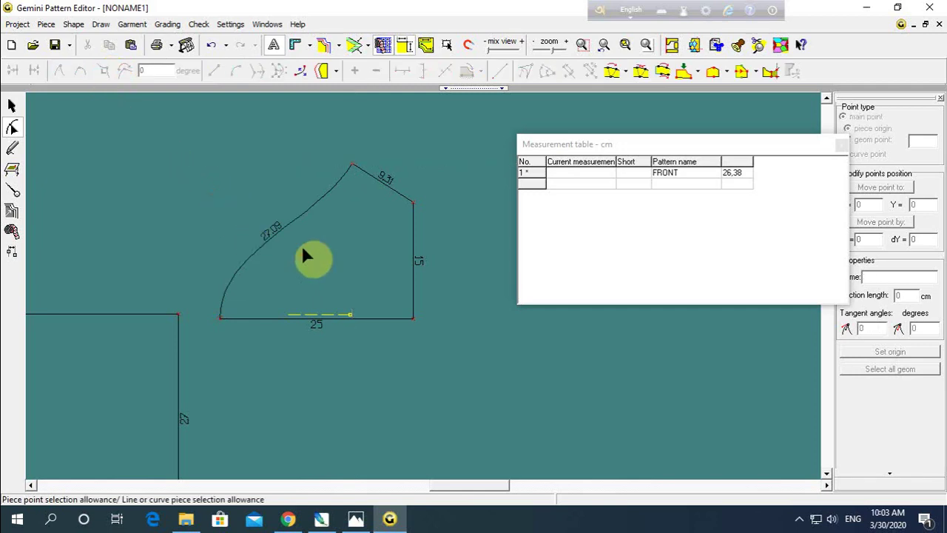
pyautogui.click(353, 165)
pyautogui.moveTo(223, 283); pyautogui.dragTo(218, 226)
pyautogui.click(204, 243)
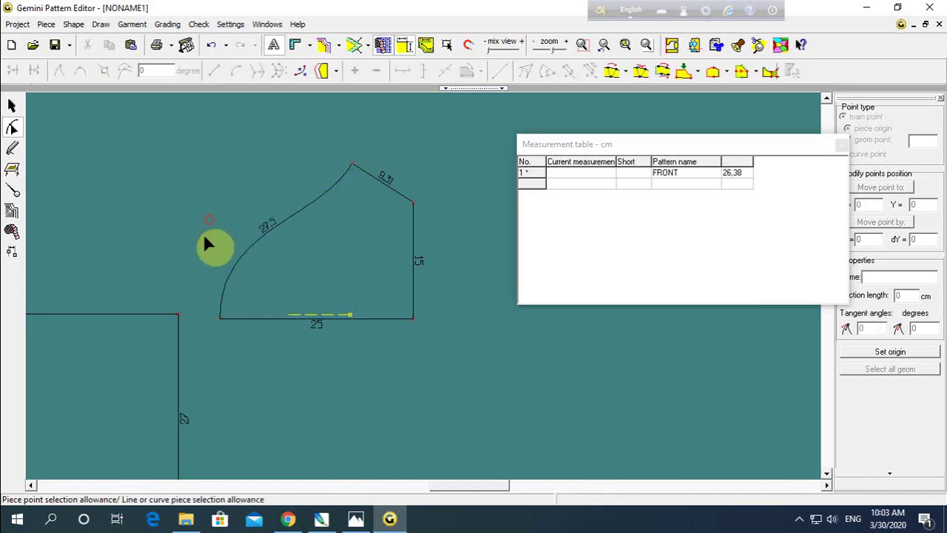
pyautogui.click(321, 280)
# Step: Make the 25 cm bottom edge the piece's symmetry axis
pyautogui.click(12, 190)
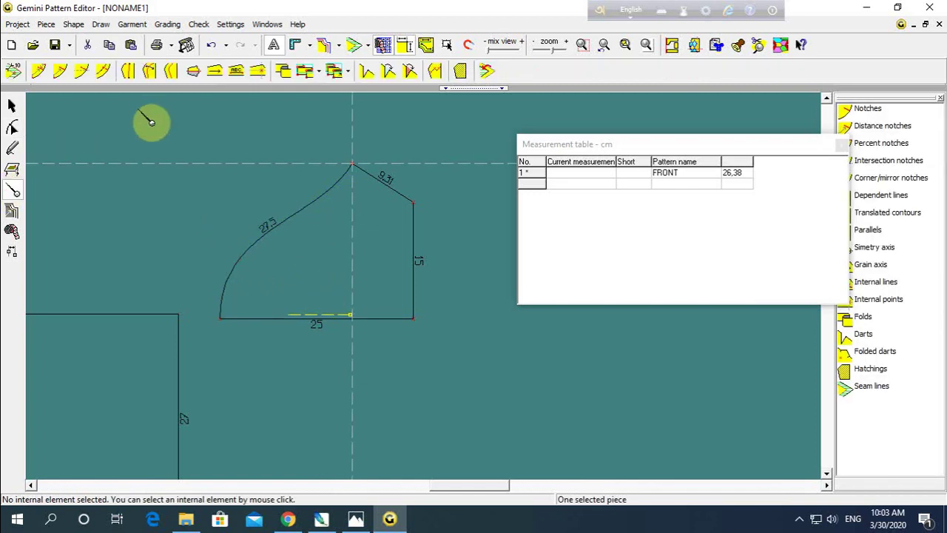
pyautogui.click(193, 71)
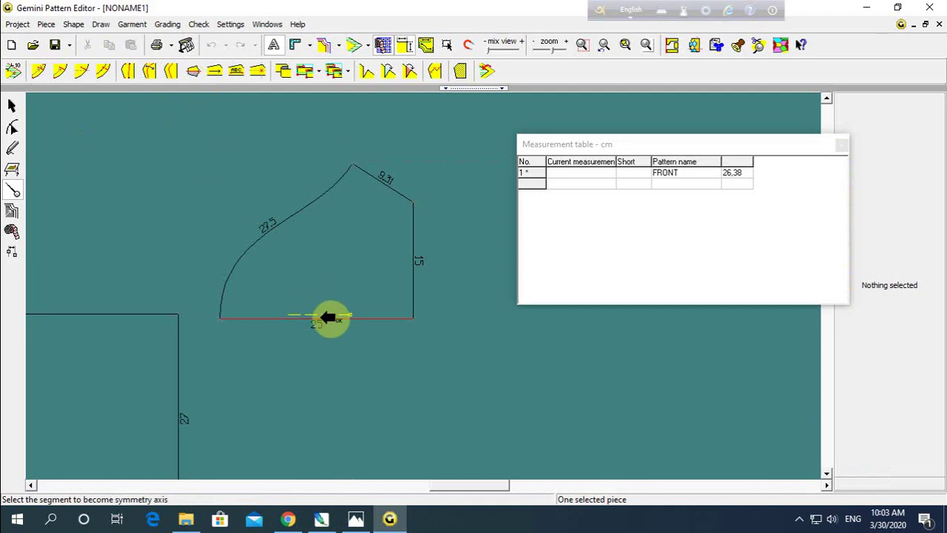
pyautogui.click(329, 316)
# Step: Move the unfolded mirrored piece upward and nudge it into position
pyautogui.click(10, 105)
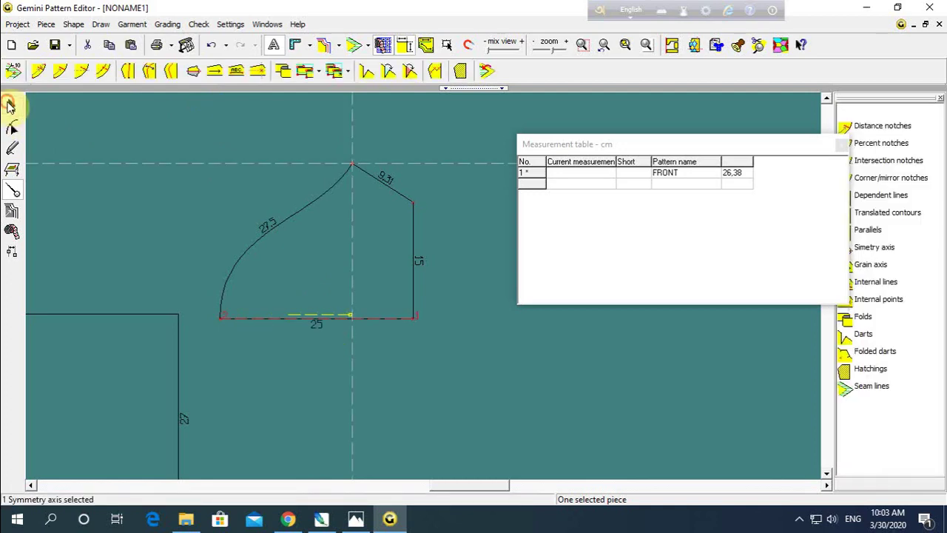
pyautogui.moveTo(389, 275); pyautogui.dragTo(376, 222)
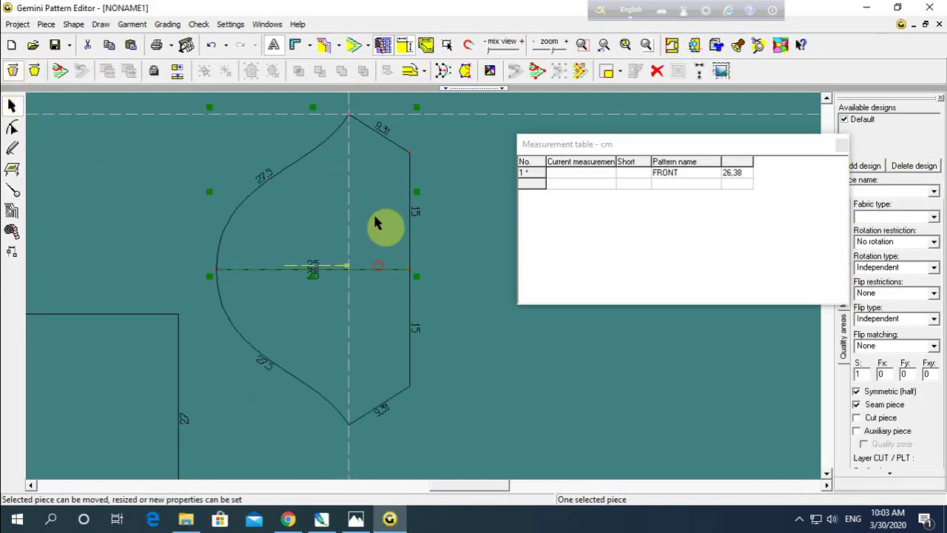
pyautogui.click(191, 170)
pyautogui.moveTo(283, 228); pyautogui.dragTo(287, 246)
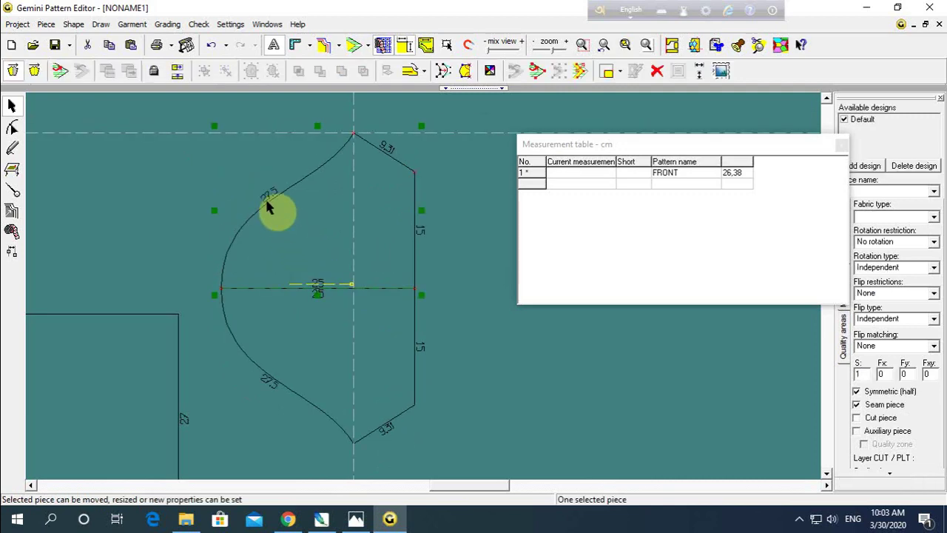
pyautogui.click(344, 210)
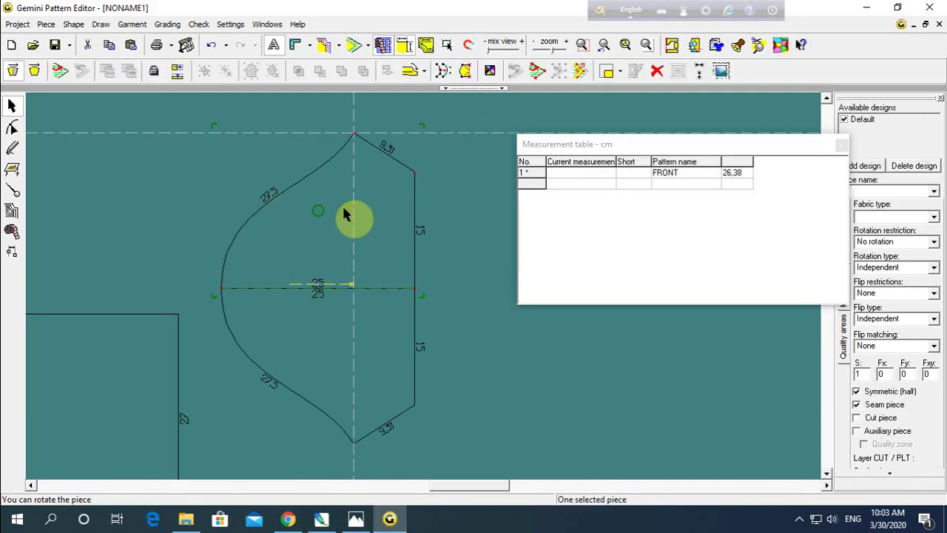
pyautogui.click(11, 126)
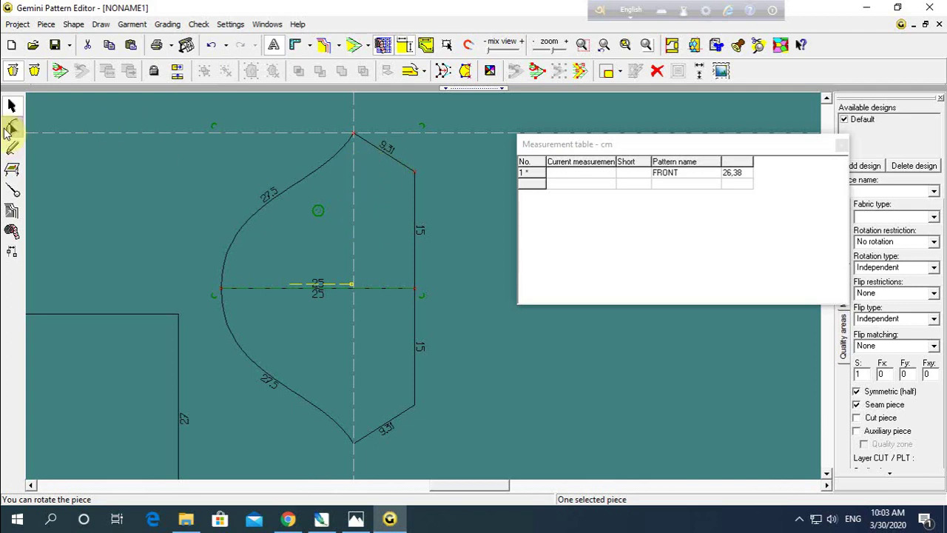
pyautogui.click(356, 520)
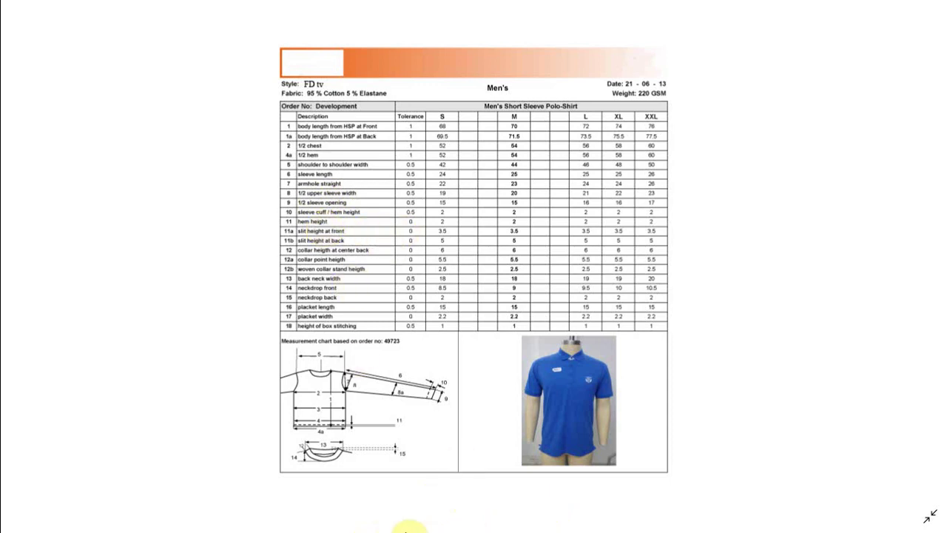
pyautogui.click(389, 519)
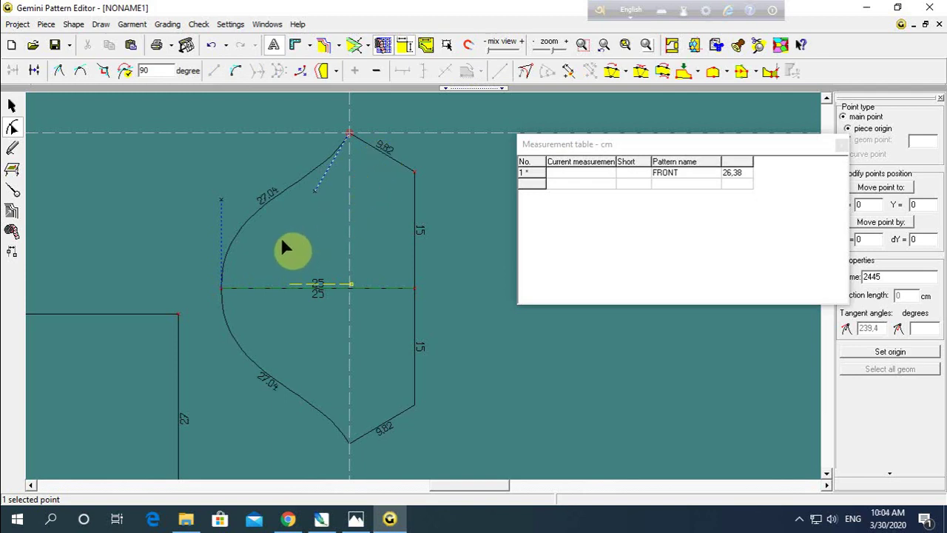
# Step: Deselect the adjusted top point and select the whole piece with its 27.04 cm curves and 9.82 cm slopes
pyautogui.click(201, 170)
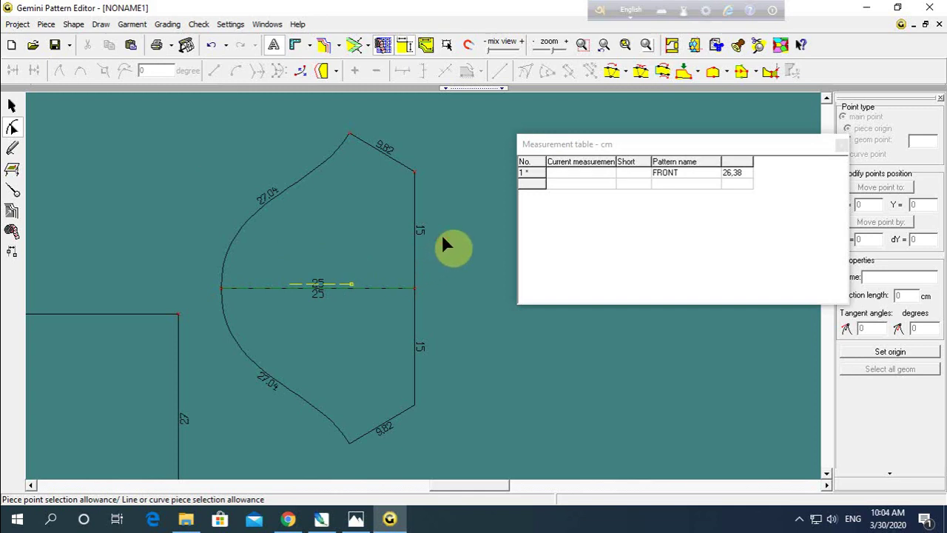
pyautogui.moveTo(440, 265); pyautogui.dragTo(401, 311)
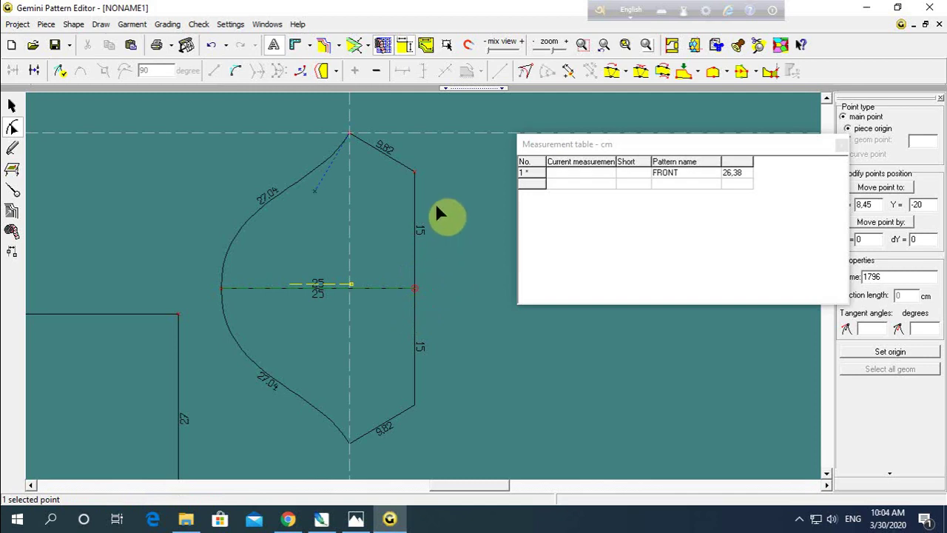
pyautogui.click(438, 296)
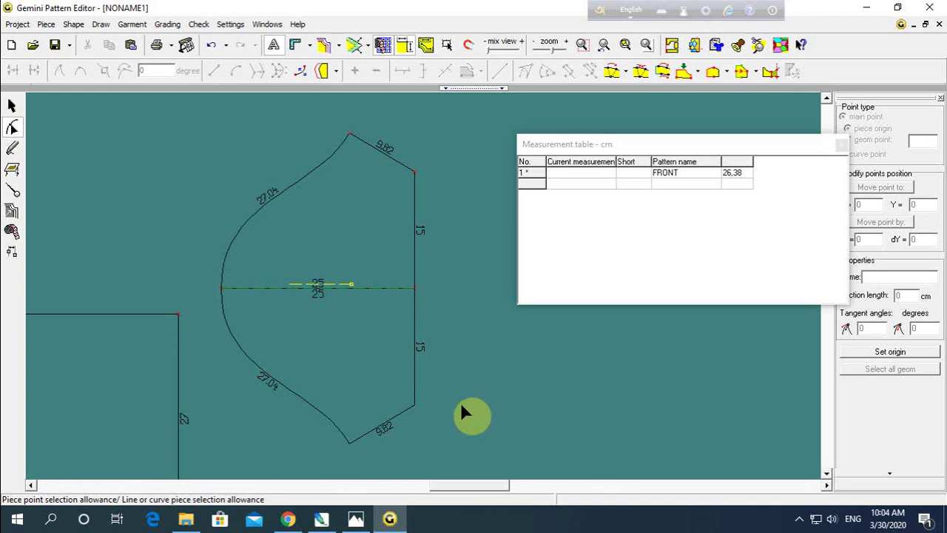
pyautogui.click(388, 247)
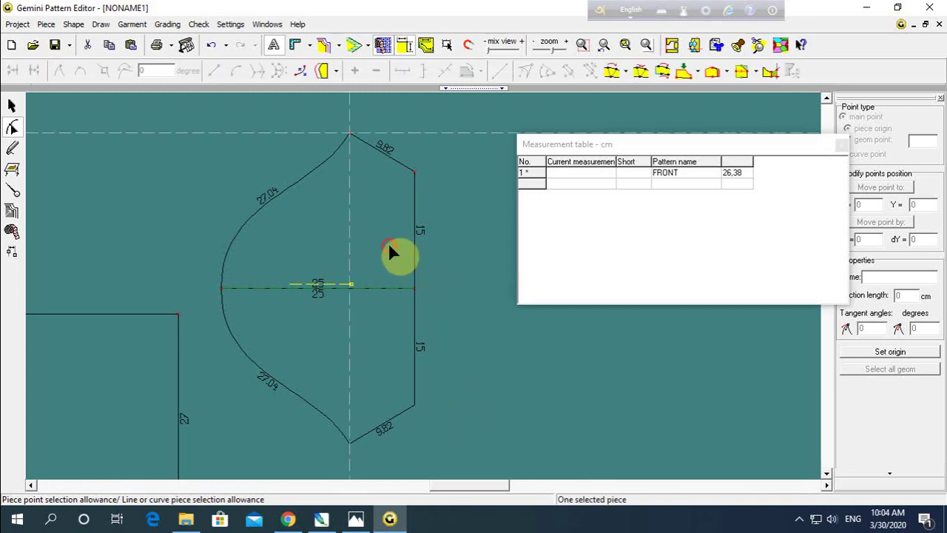
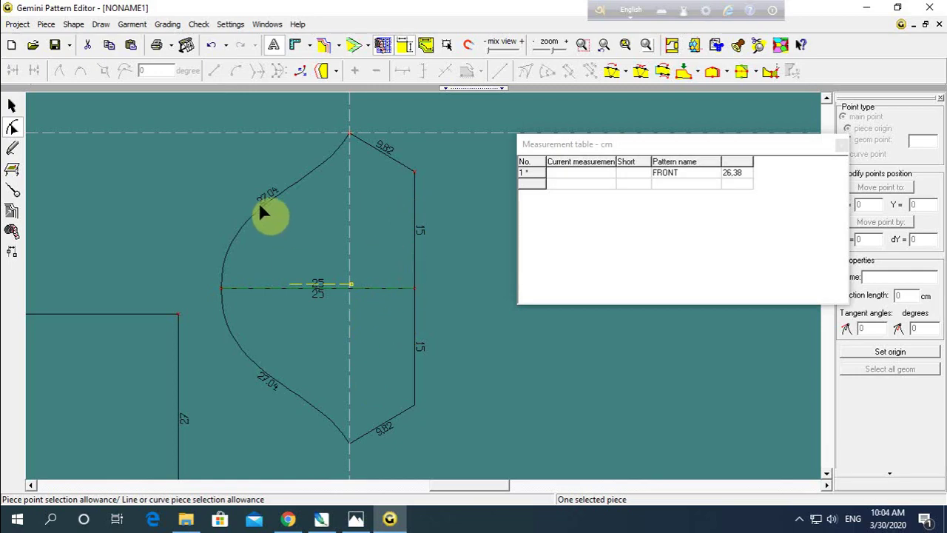
# Step: Review the polo shirt size chart, then return to the pattern with the internal elements tool
pyautogui.click(359, 517)
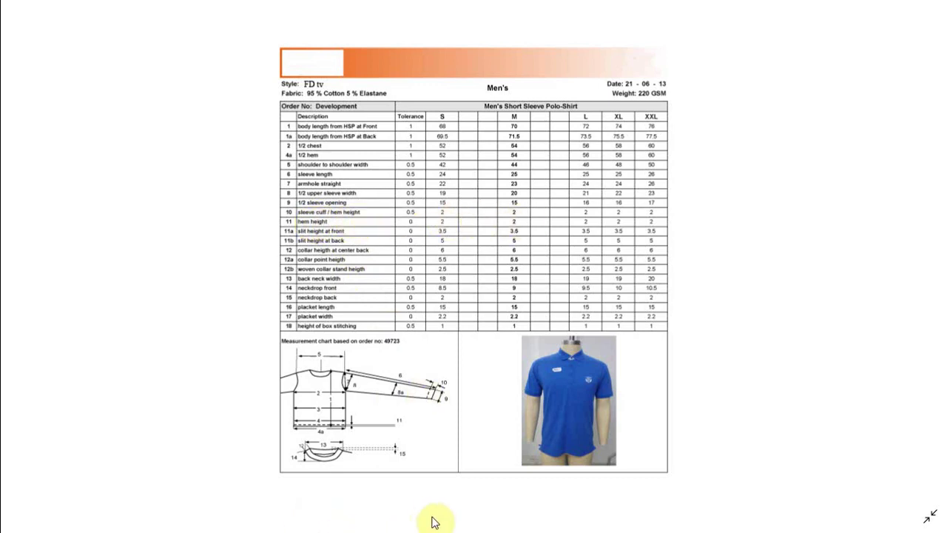
pyautogui.click(390, 519)
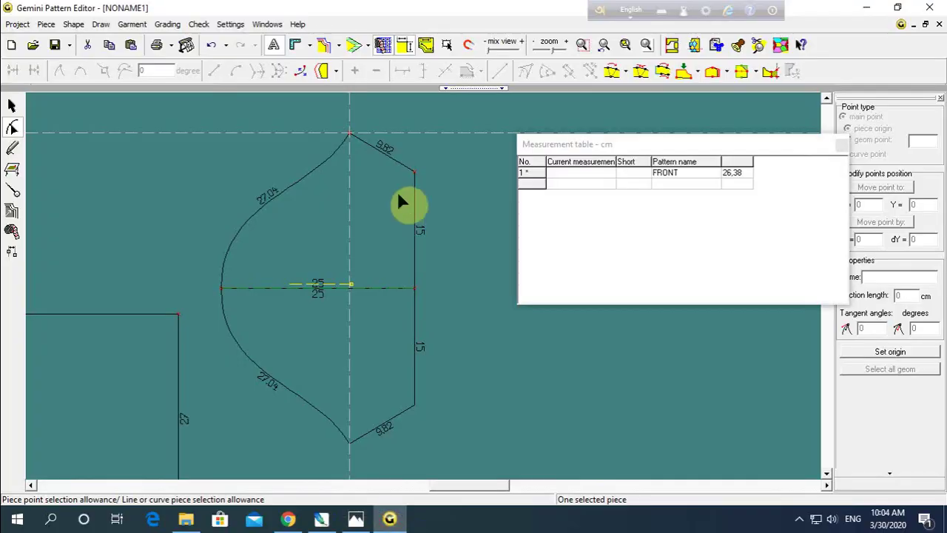
pyautogui.click(12, 191)
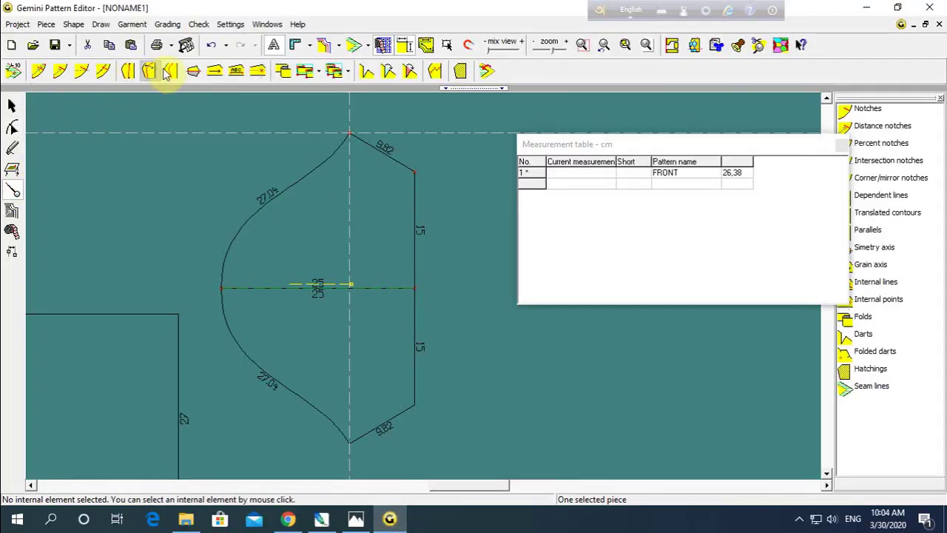
# Step: Cut the front piece along a 2 cm parallel to its right edge and close the measurement table
pyautogui.click(170, 71)
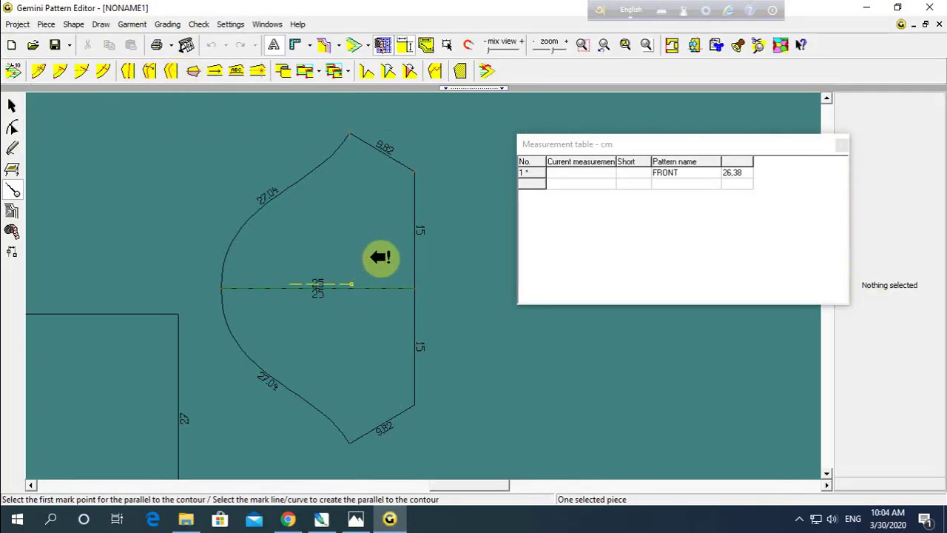
pyautogui.click(415, 238)
pyautogui.click(900, 148)
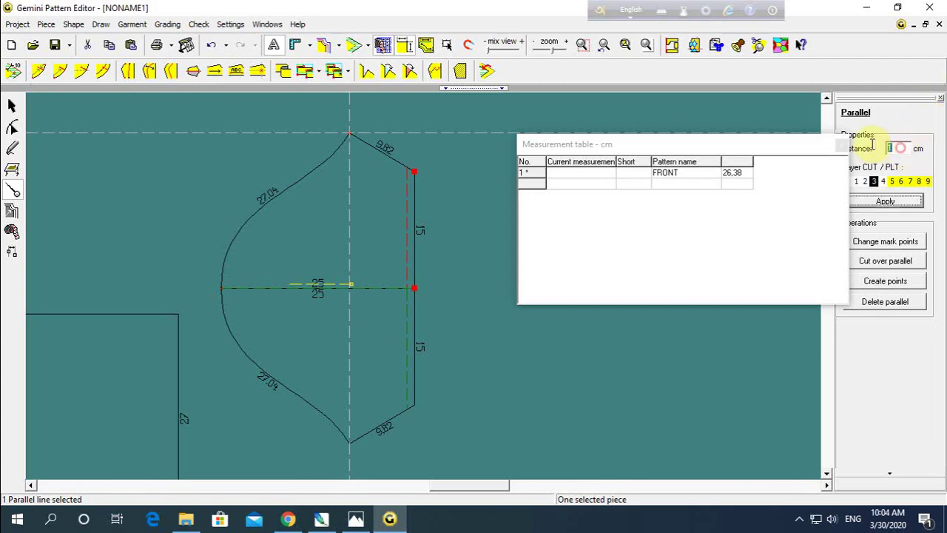
pyautogui.write('2')
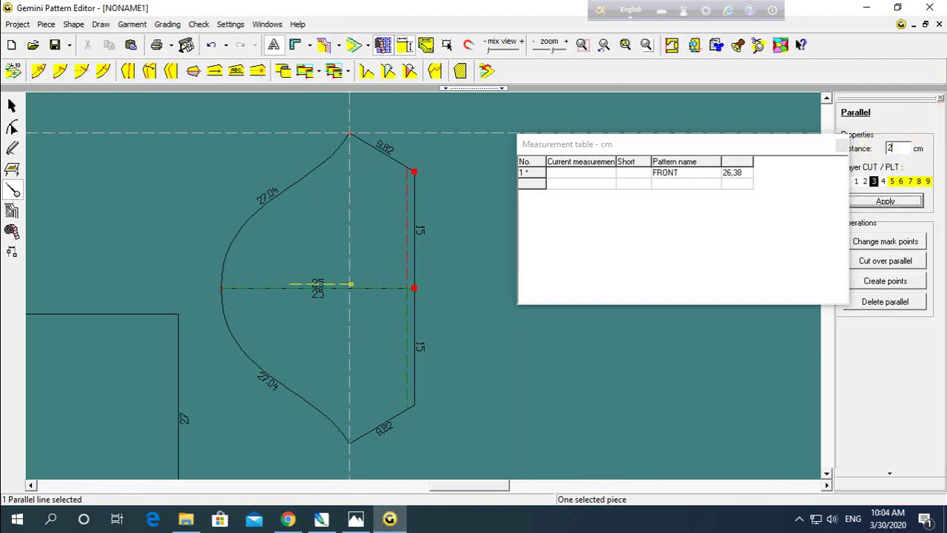
pyautogui.click(886, 200)
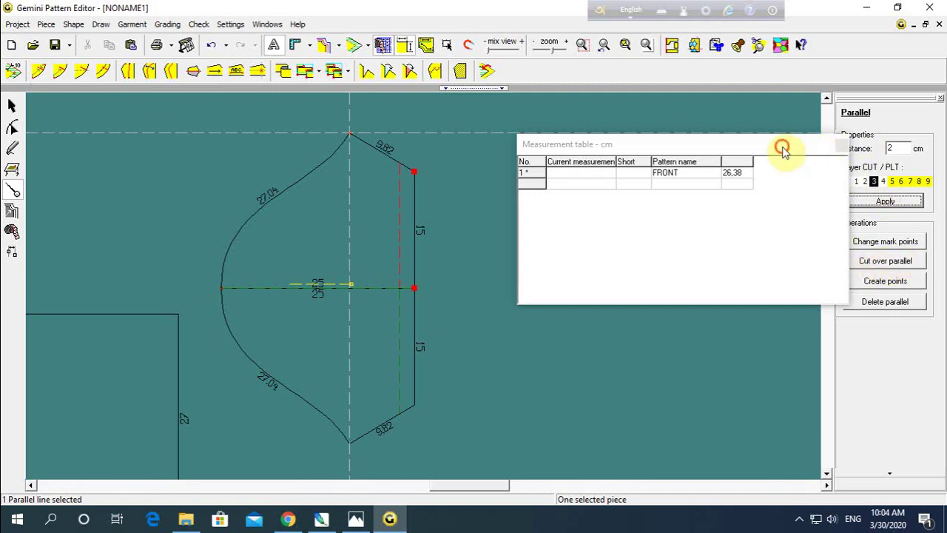
pyautogui.moveTo(784, 146); pyautogui.dragTo(704, 130)
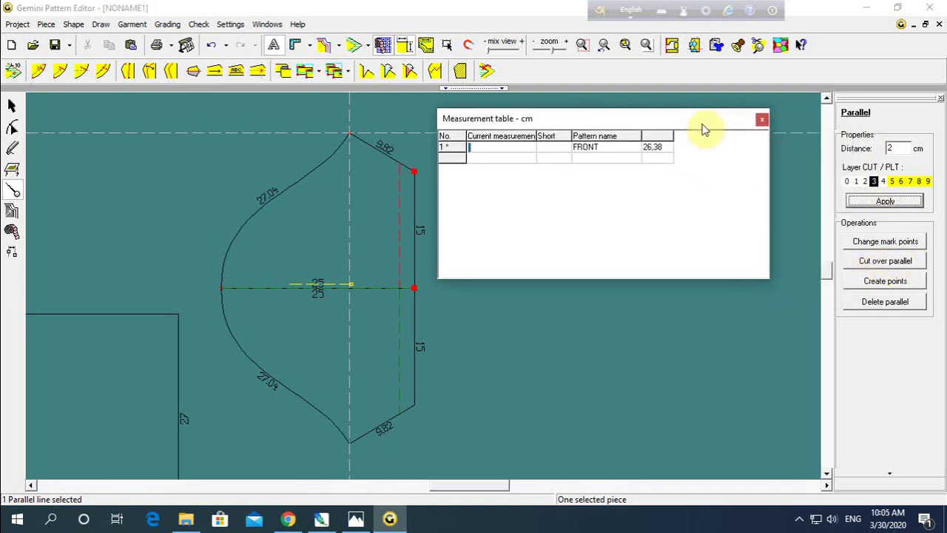
pyautogui.click(891, 261)
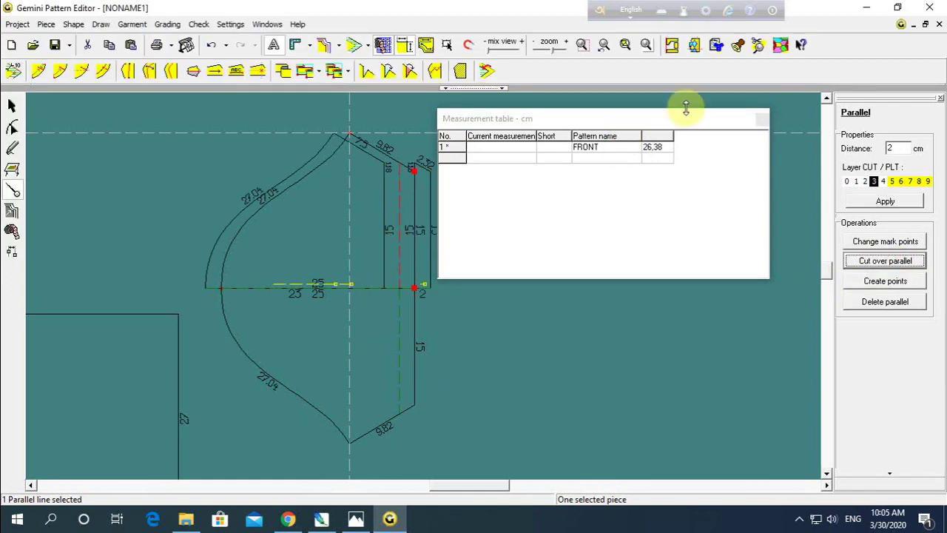
pyautogui.click(763, 118)
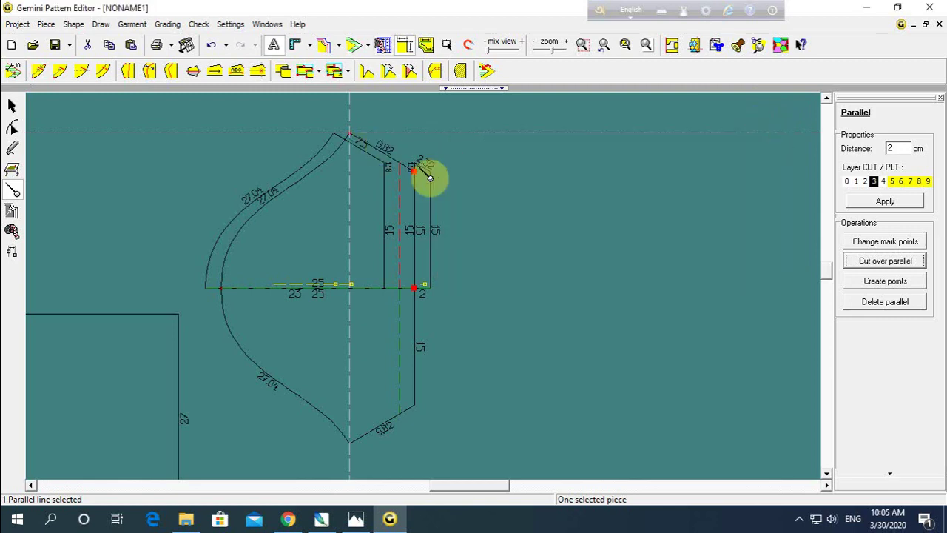
pyautogui.click(23, 107)
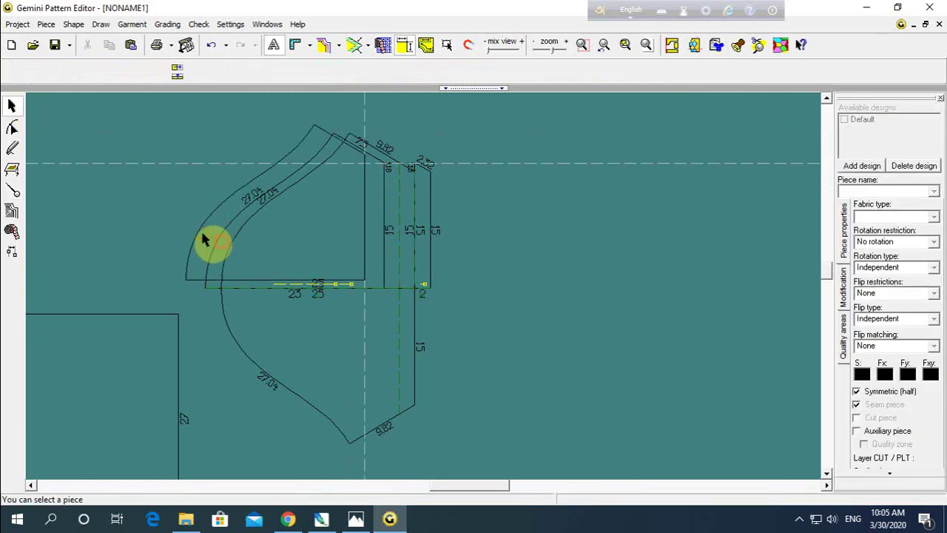
# Step: Drag the cut pieces apart and delete the large front piece
pyautogui.moveTo(220, 245)
pyautogui.mouseDown()
pyautogui.moveTo(99, 209)
pyautogui.moveTo(614, 263)
pyautogui.mouseUp()
pyautogui.click(614, 262)
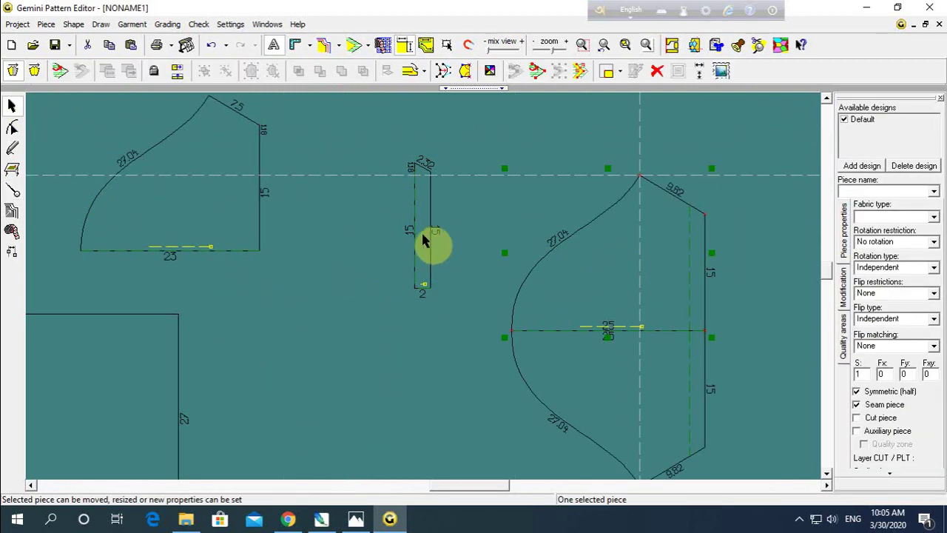
pyautogui.moveTo(422, 243); pyautogui.dragTo(310, 199)
pyautogui.moveTo(620, 272); pyautogui.dragTo(539, 200)
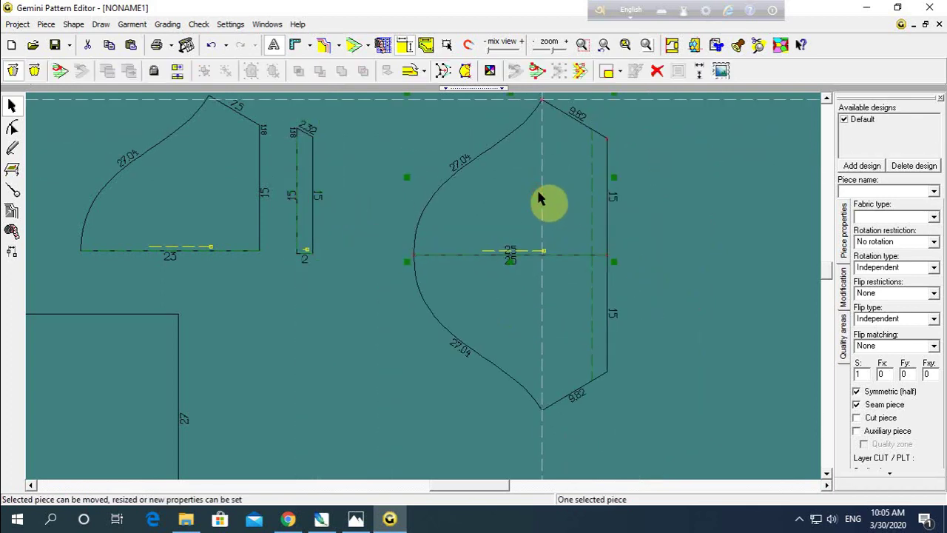
pyautogui.press('Delete')
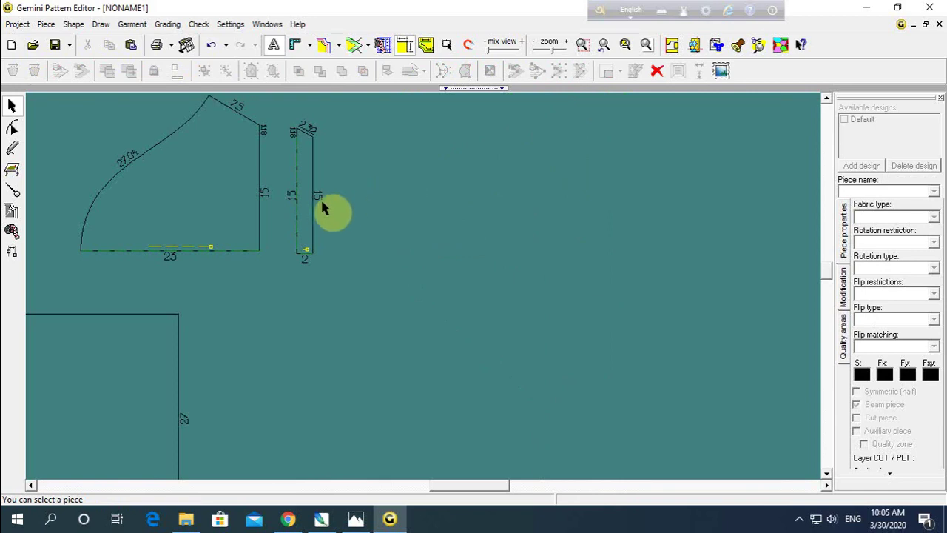
# Step: Reposition the remaining pieces and delete the narrow 2 cm strip
pyautogui.moveTo(309, 208); pyautogui.dragTo(429, 219)
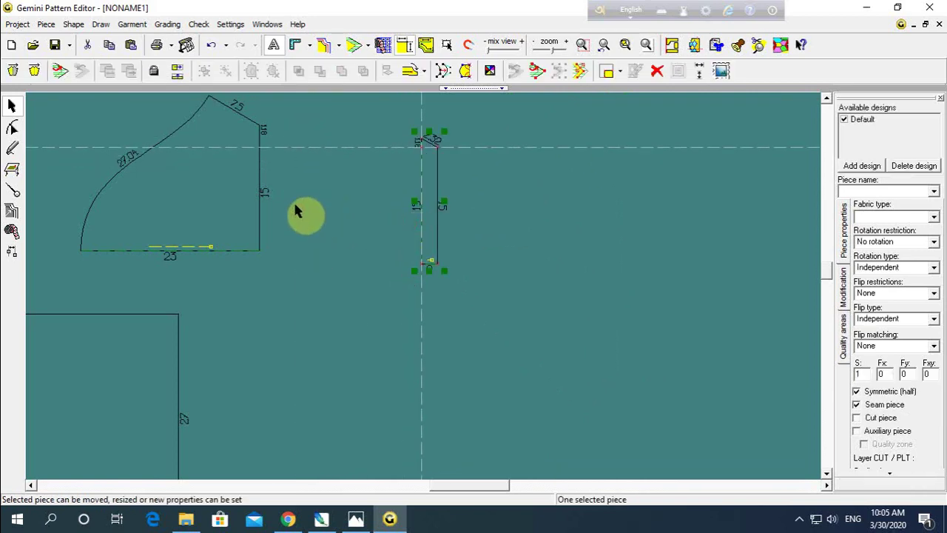
pyautogui.moveTo(215, 178); pyautogui.dragTo(303, 203)
pyautogui.moveTo(423, 217); pyautogui.dragTo(384, 219)
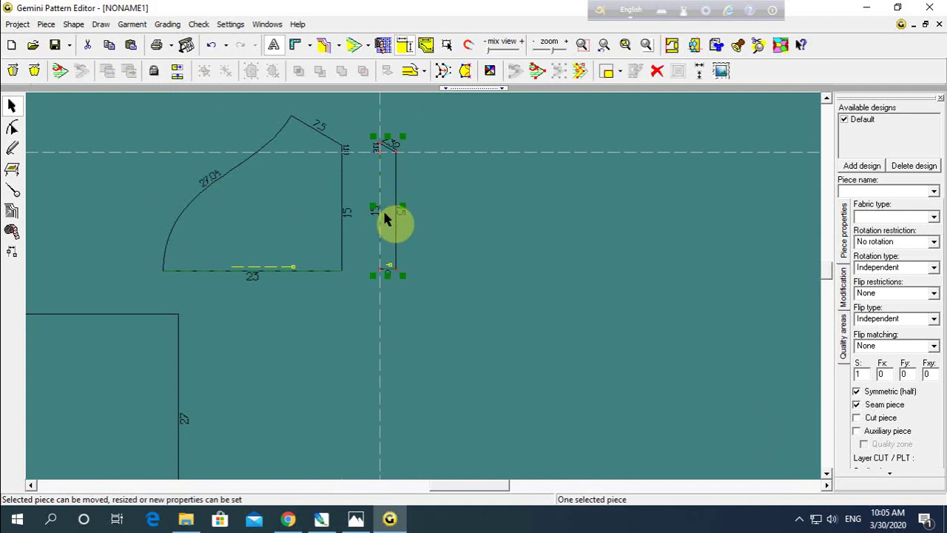
pyautogui.moveTo(384, 215); pyautogui.dragTo(372, 211)
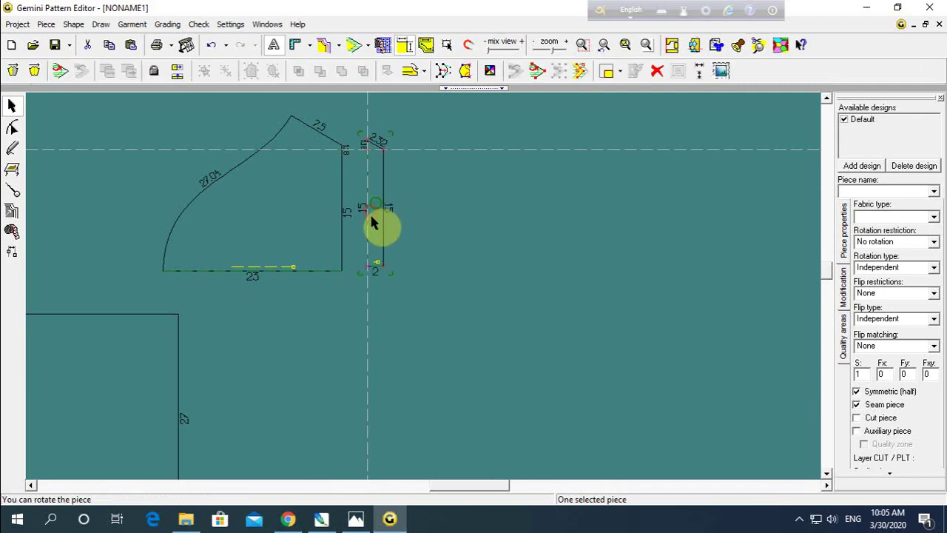
pyautogui.click(406, 231)
pyautogui.moveTo(372, 229); pyautogui.dragTo(381, 236)
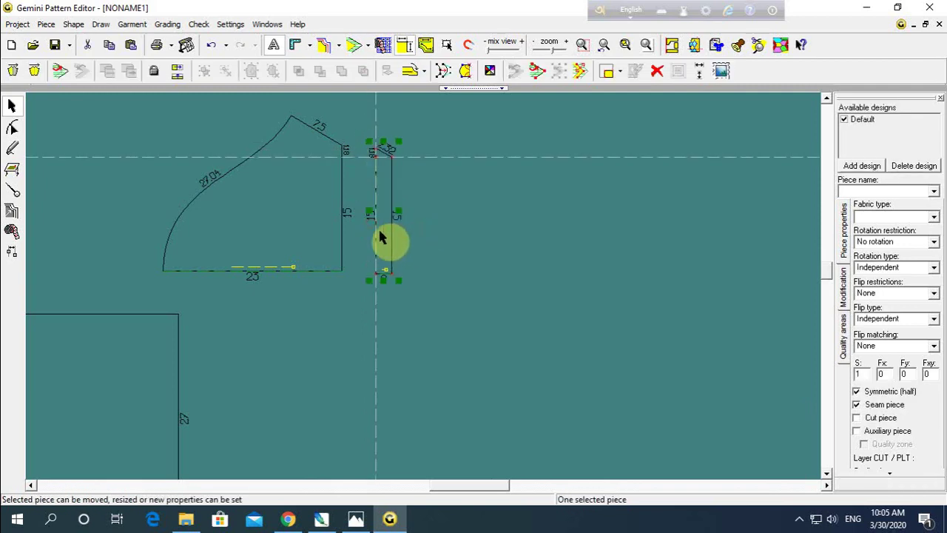
pyautogui.press('Delete')
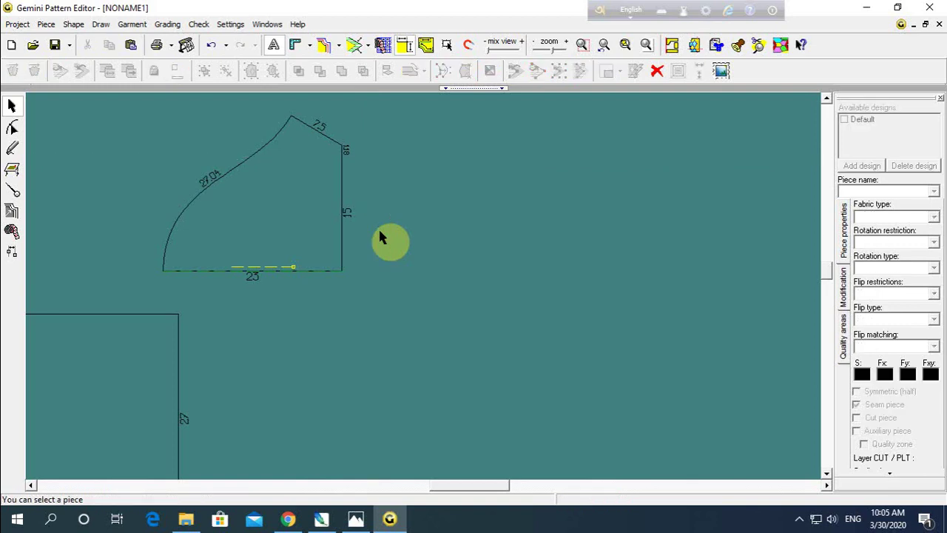
# Step: Delete the extra corner point at the top of the straight edge
pyautogui.click(14, 129)
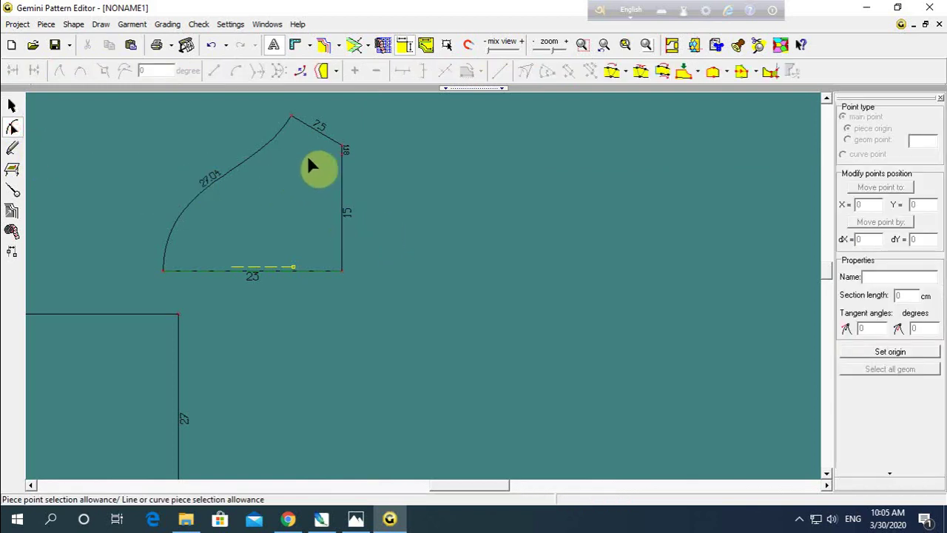
pyautogui.click(343, 162)
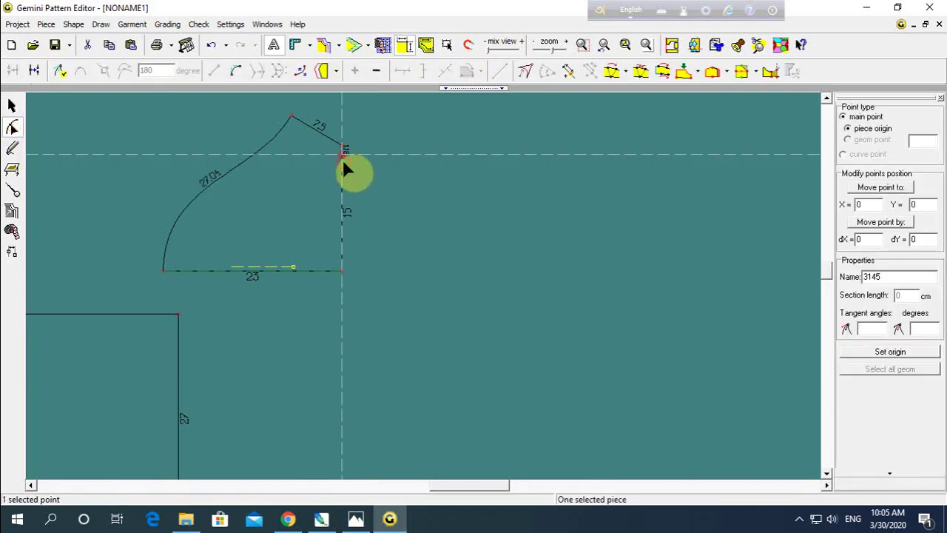
pyautogui.press('Delete')
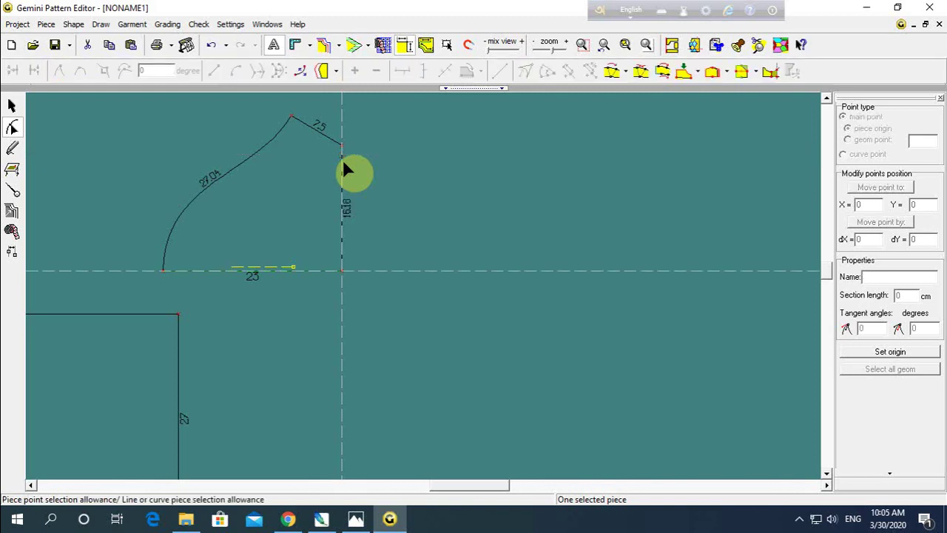
pyautogui.click(390, 164)
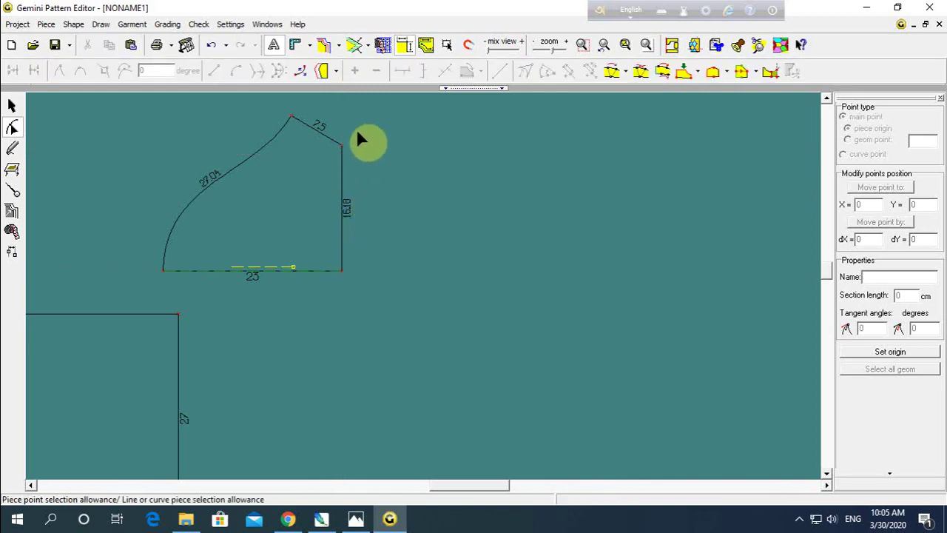
# Step: Raise the top-right corner to 17.68 and reshape the long curve's tangent to 27.04
pyautogui.click(342, 146)
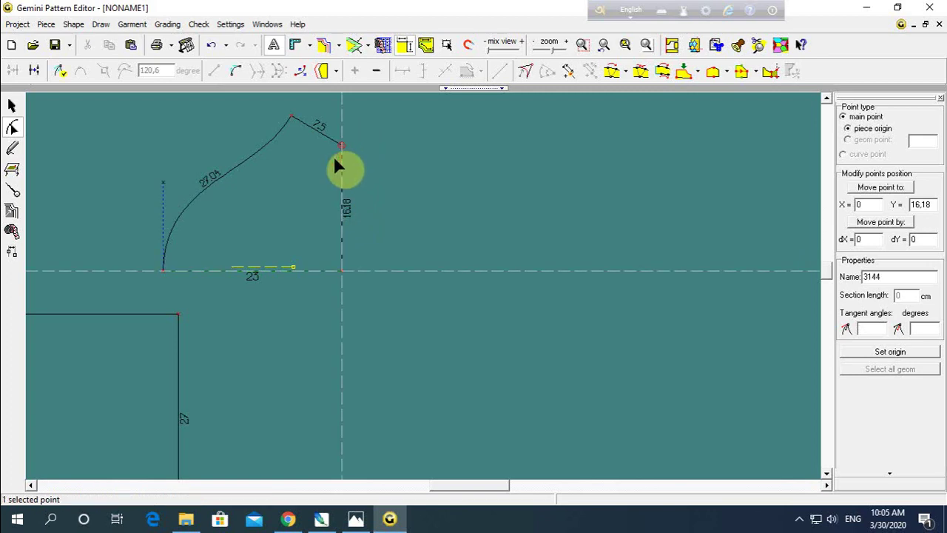
pyautogui.press('Up')
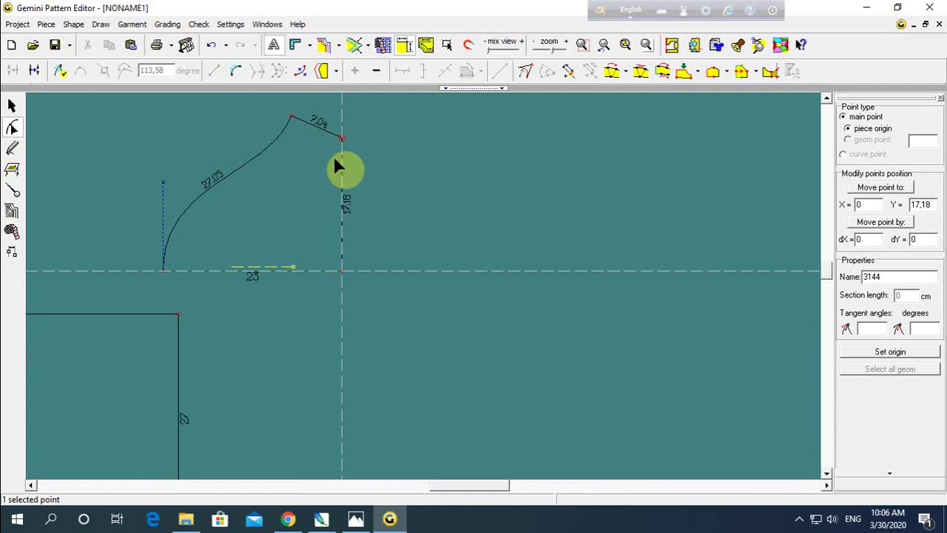
pyautogui.press('Up')
pyautogui.press('Up')
pyautogui.press('Up')
pyautogui.press('Up')
pyautogui.press('Up')
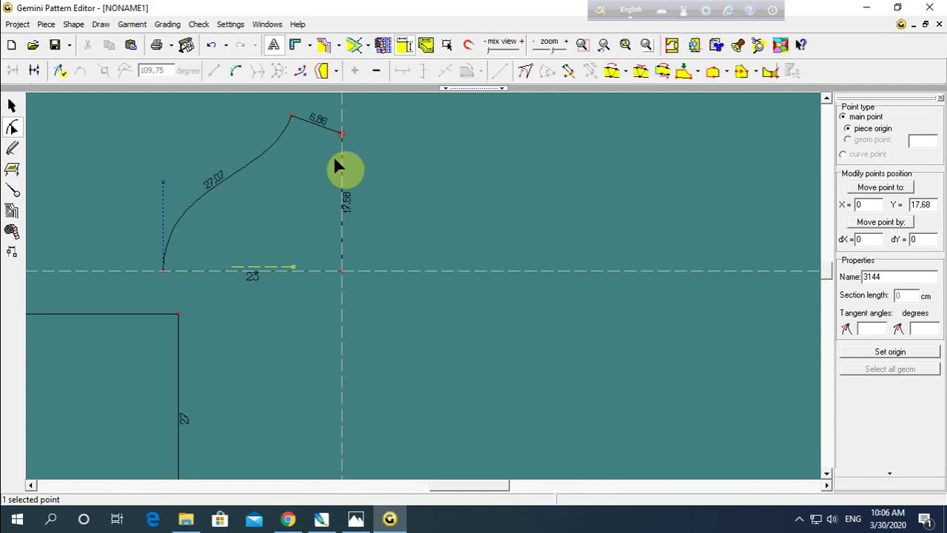
pyautogui.moveTo(272, 104); pyautogui.dragTo(304, 145)
pyautogui.click(60, 70)
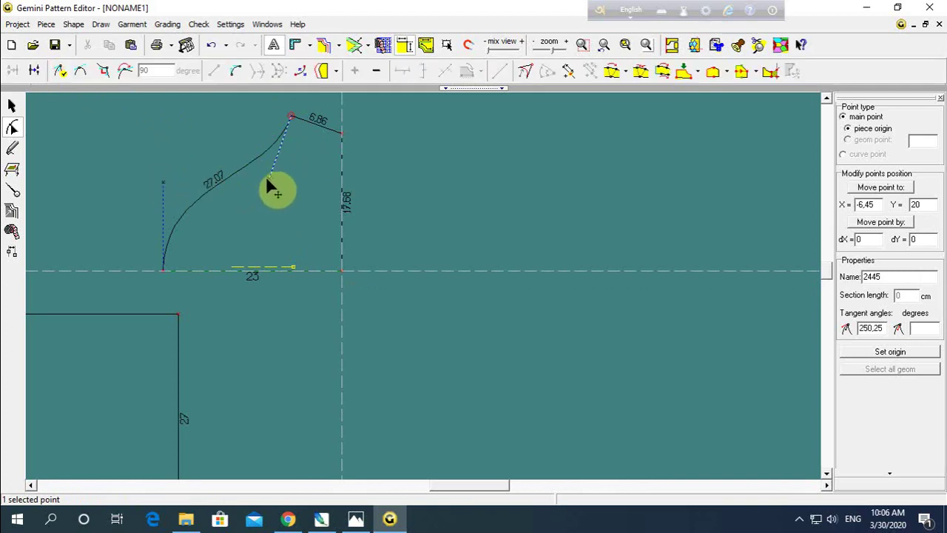
pyautogui.click(271, 186)
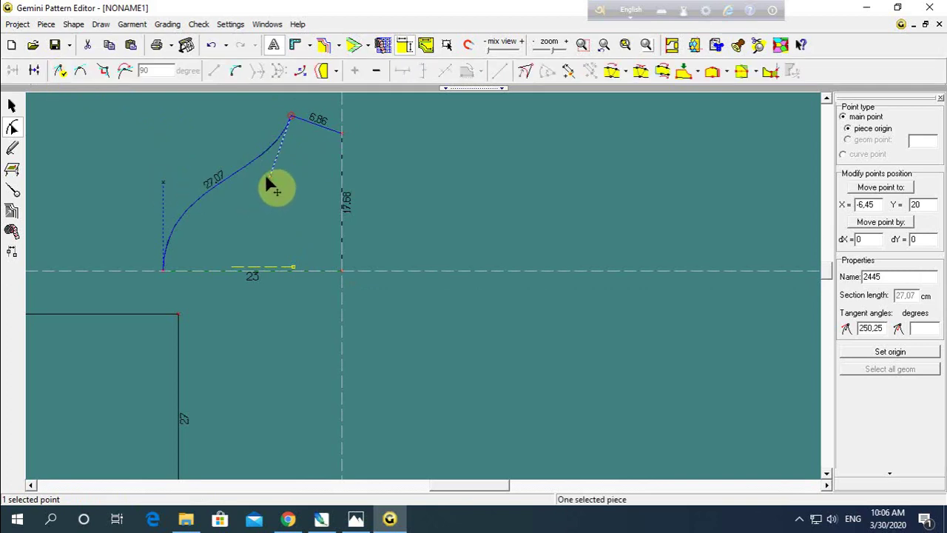
pyautogui.moveTo(271, 186); pyautogui.dragTo(261, 173)
pyautogui.click(209, 135)
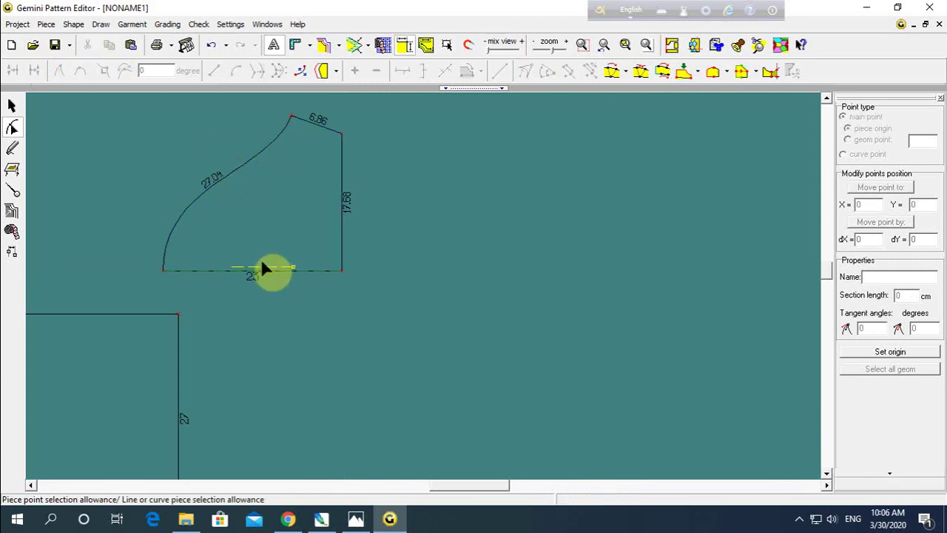
pyautogui.click(11, 106)
# Step: Arrange FRONT at the top, BACK below it and the sleeve to the right
pyautogui.moveTo(258, 241); pyautogui.dragTo(332, 238)
pyautogui.scroll(-2, 363, 259)
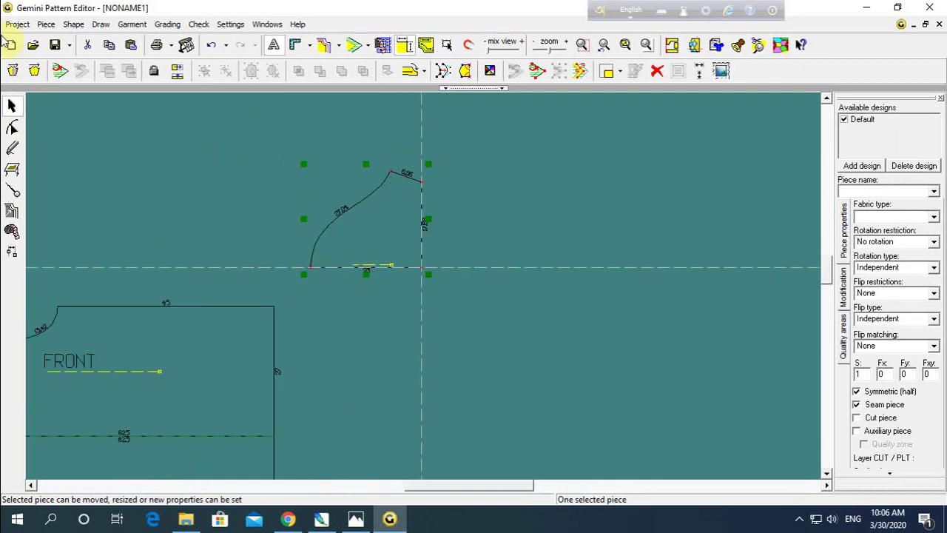
pyautogui.click(141, 155)
pyautogui.scroll(-2, 423, 264)
pyautogui.scroll(-2, 431, 254)
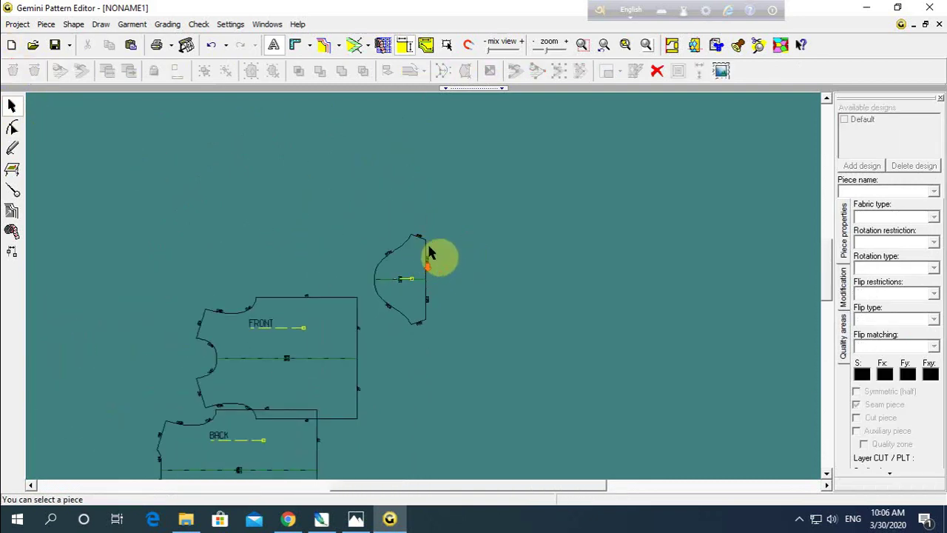
pyautogui.moveTo(349, 327); pyautogui.dragTo(319, 233)
pyautogui.moveTo(295, 434); pyautogui.dragTo(299, 368)
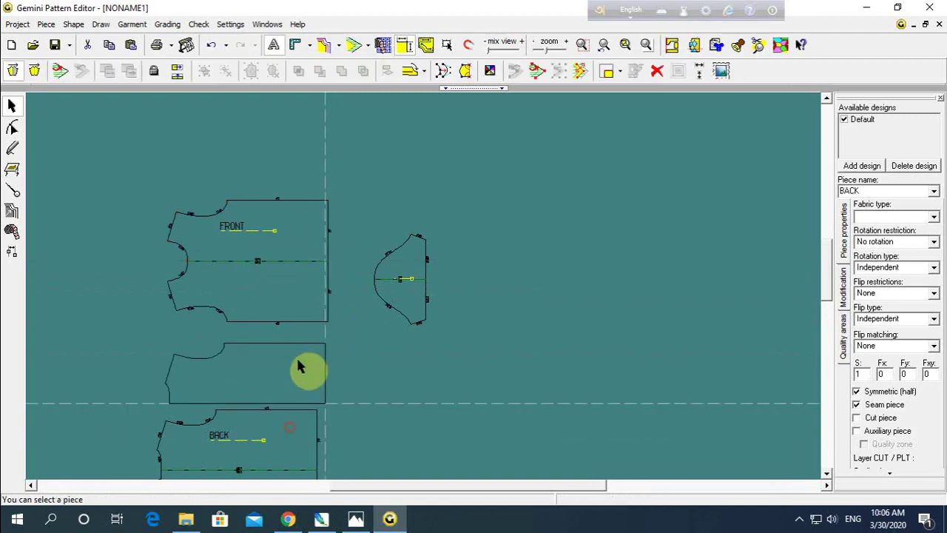
pyautogui.moveTo(396, 285); pyautogui.dragTo(380, 303)
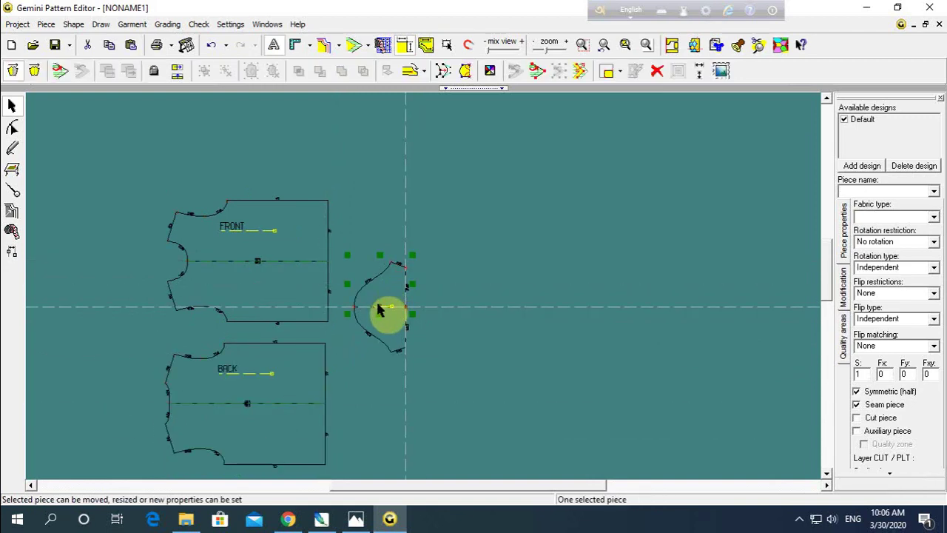
pyautogui.moveTo(379, 311); pyautogui.dragTo(390, 275)
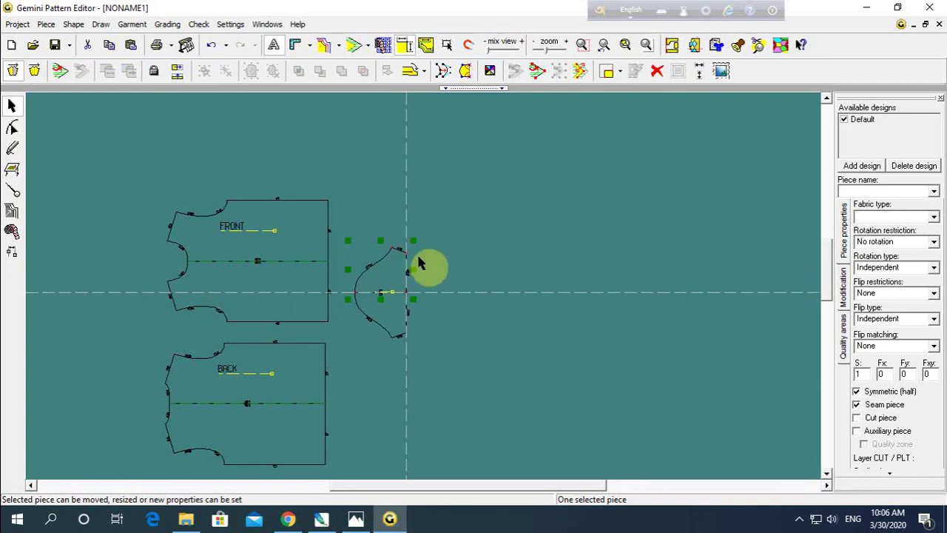
# Step: Name the sleeve piece SLV and fine-tune the BACK and SLV positions
pyautogui.click(891, 190)
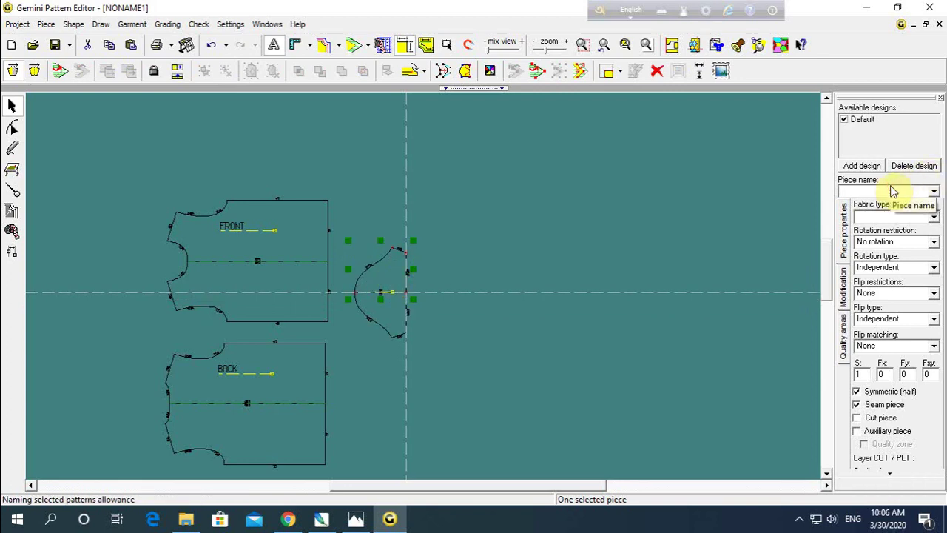
pyautogui.write('SLV')
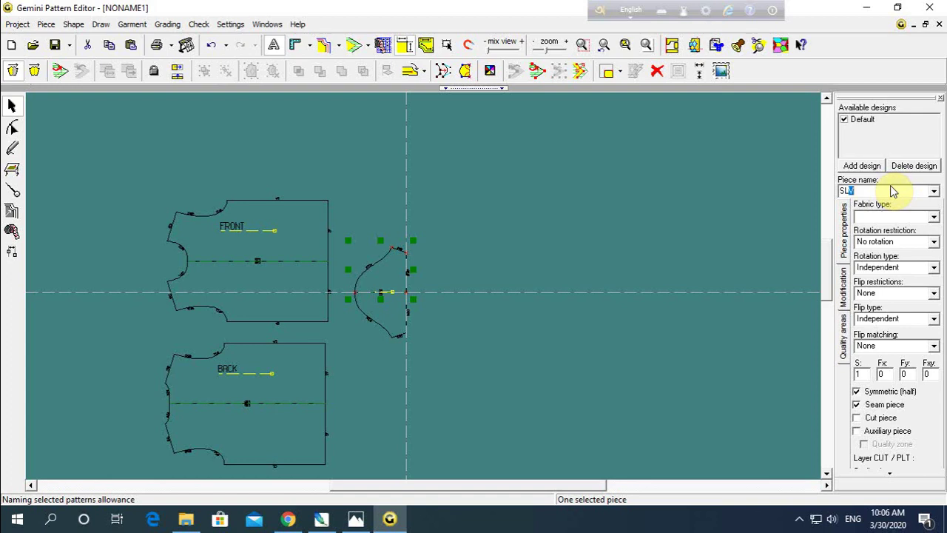
pyautogui.press('Return')
pyautogui.click(434, 353)
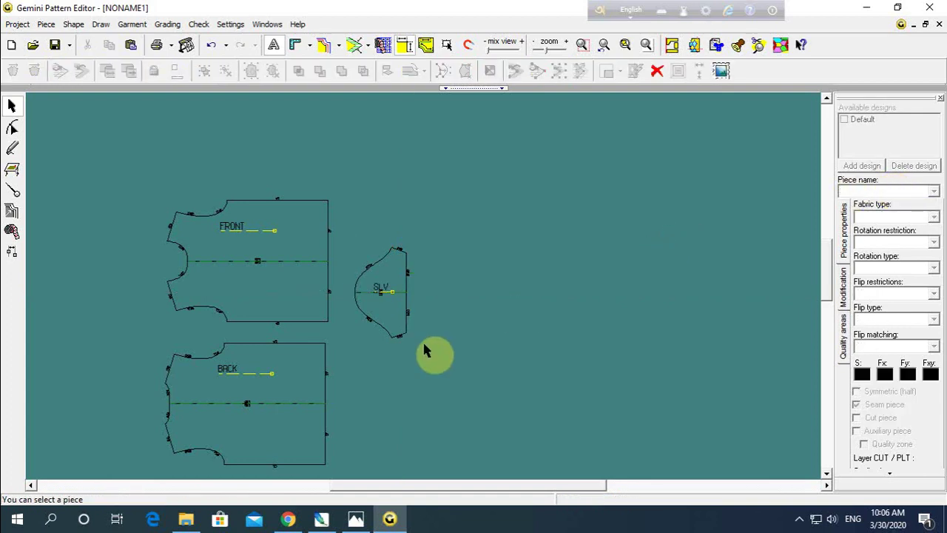
pyautogui.scroll(-1, 374, 338)
pyautogui.scroll(2, 433, 296)
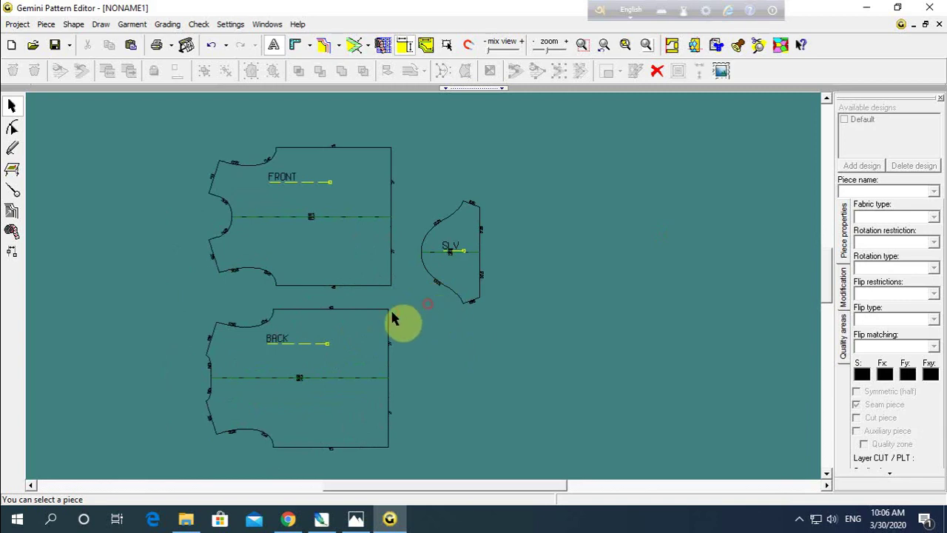
pyautogui.moveTo(355, 333); pyautogui.dragTo(364, 324)
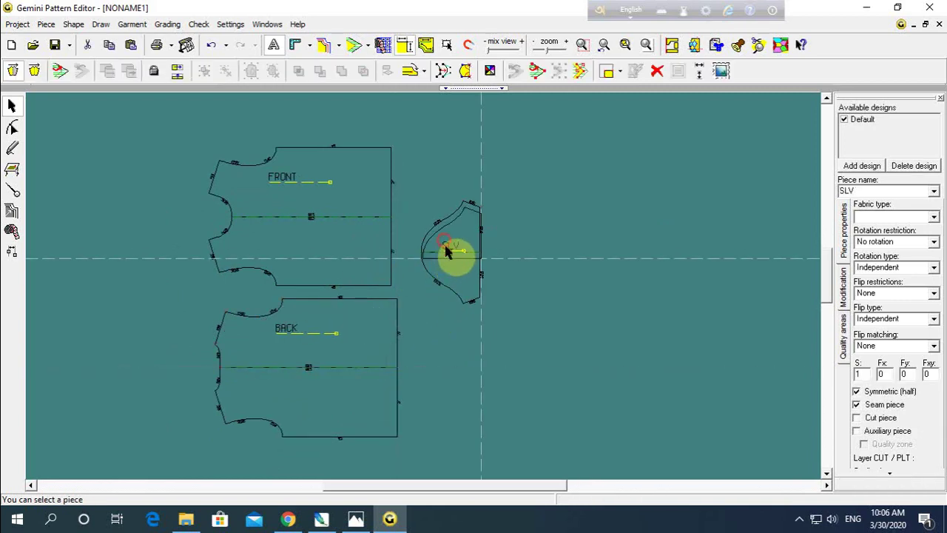
pyautogui.moveTo(442, 259); pyautogui.dragTo(443, 266)
pyautogui.click(429, 166)
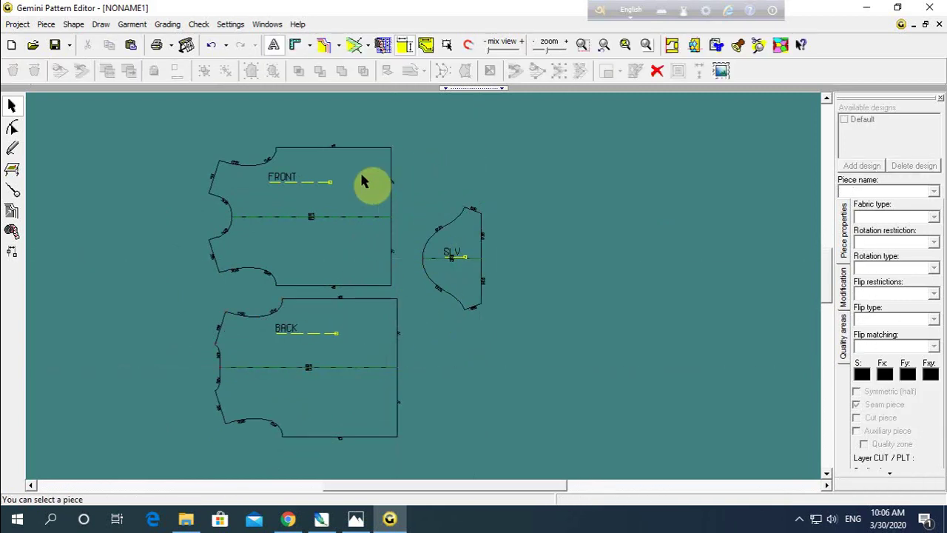
# Step: Give the FRONT and BACK pieces the fabric type SAL
pyautogui.moveTo(363, 179); pyautogui.dragTo(339, 167)
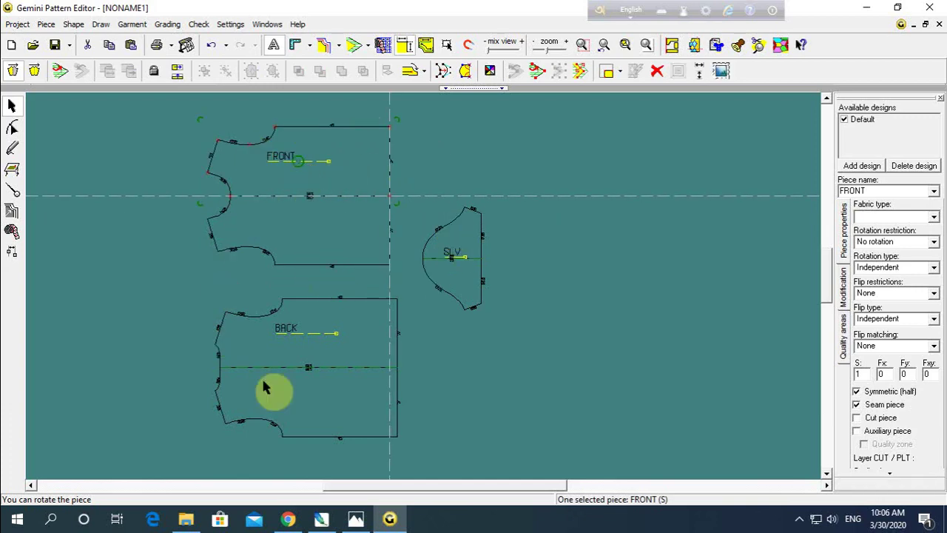
pyautogui.click(444, 326)
pyautogui.click(347, 176)
pyautogui.moveTo(350, 177); pyautogui.dragTo(355, 185)
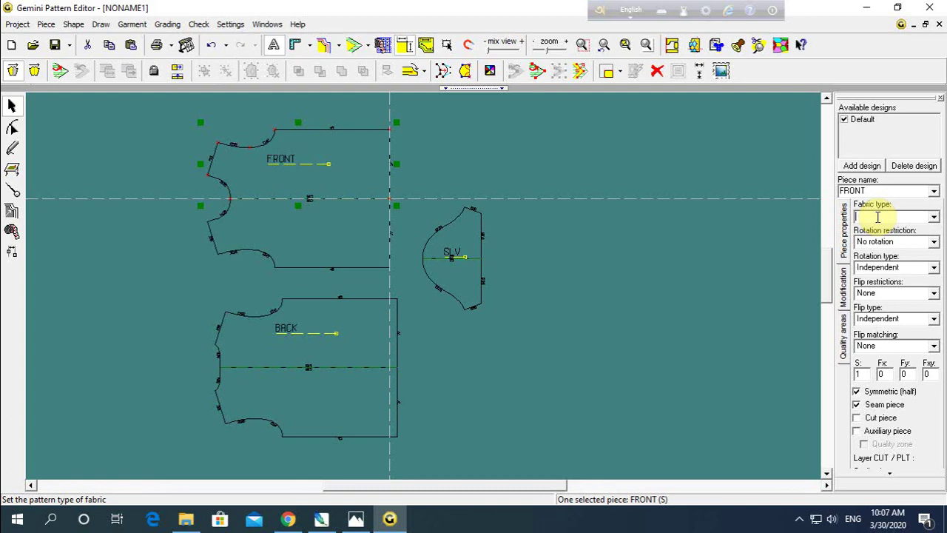
pyautogui.write('SAL')
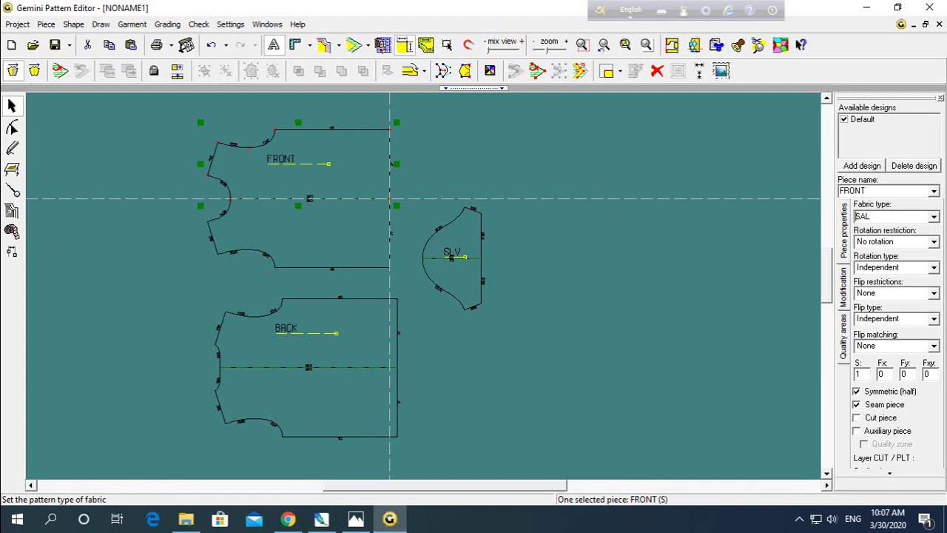
pyautogui.click(337, 335)
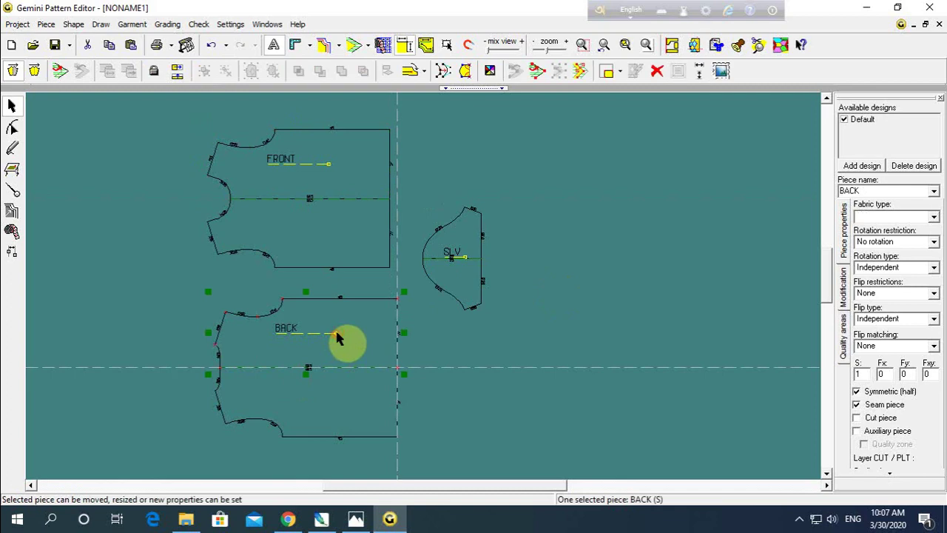
pyautogui.click(886, 219)
pyautogui.write('SAL')
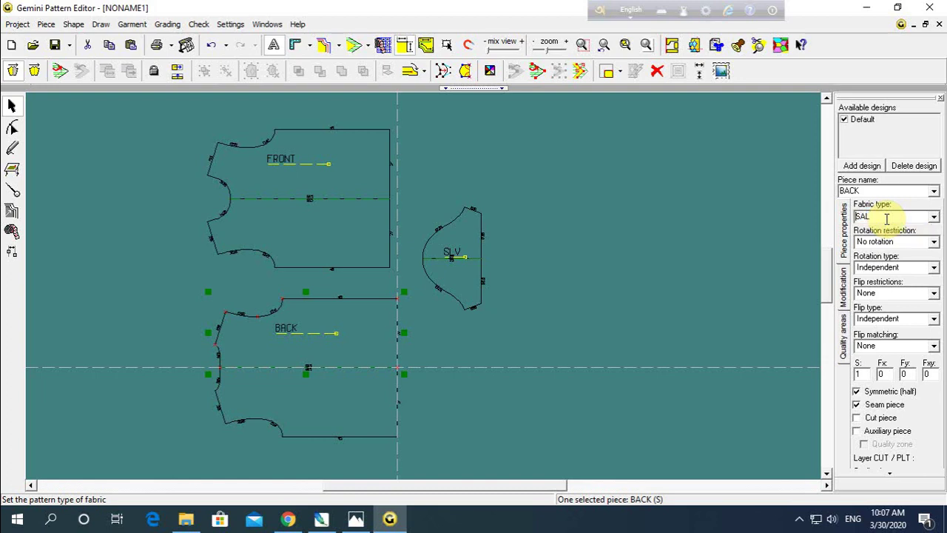
# Step: Give the SLV piece fabric type SAL and set its Fy count to 1
pyautogui.click(446, 258)
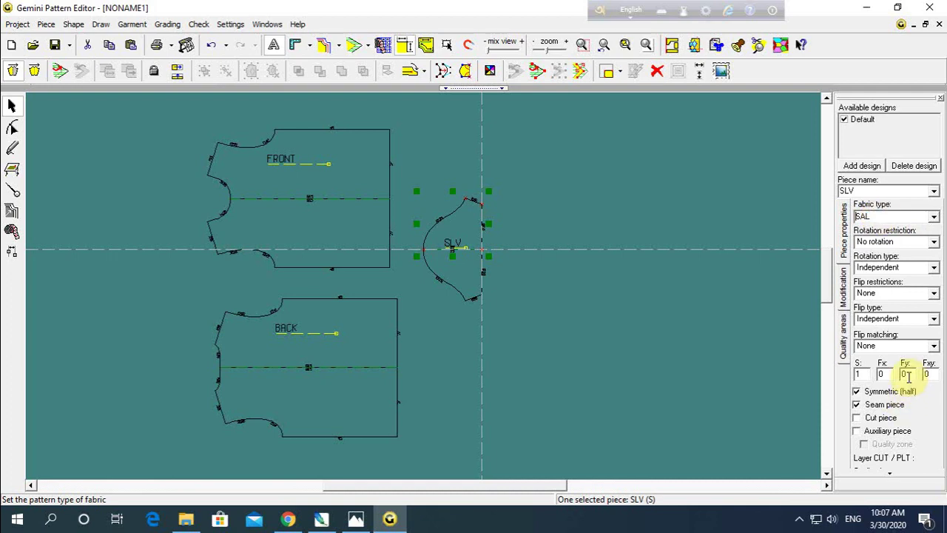
pyautogui.moveTo(469, 229); pyautogui.dragTo(486, 219)
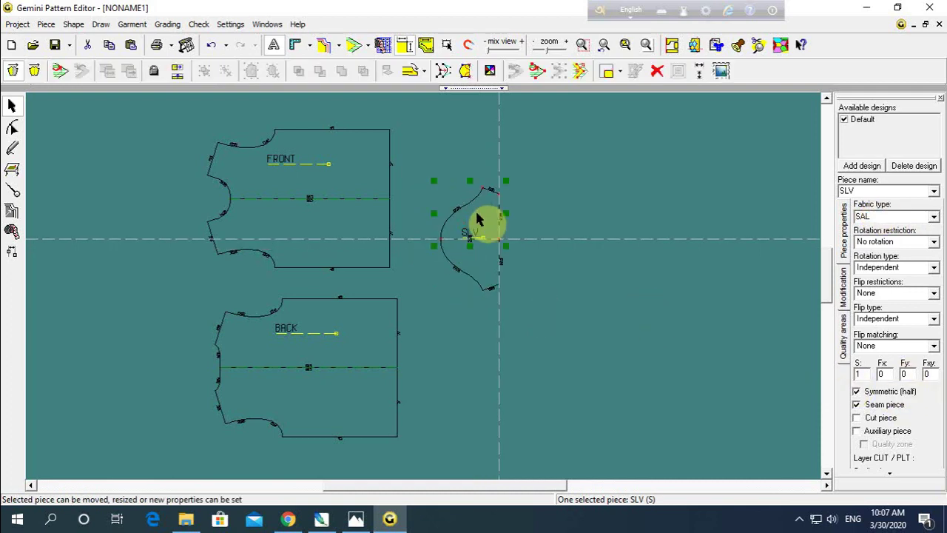
pyautogui.doubleClick(903, 373)
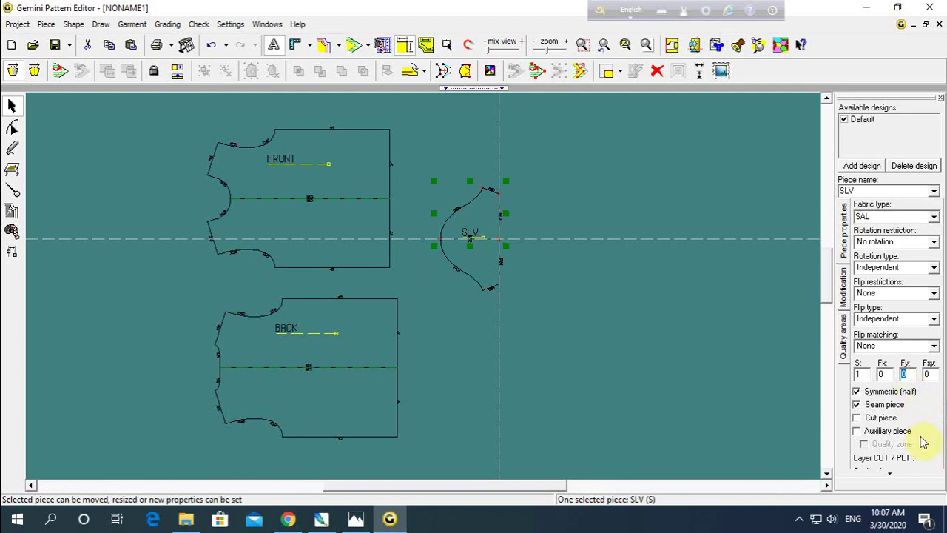
pyautogui.write('1')
pyautogui.doubleClick(860, 371)
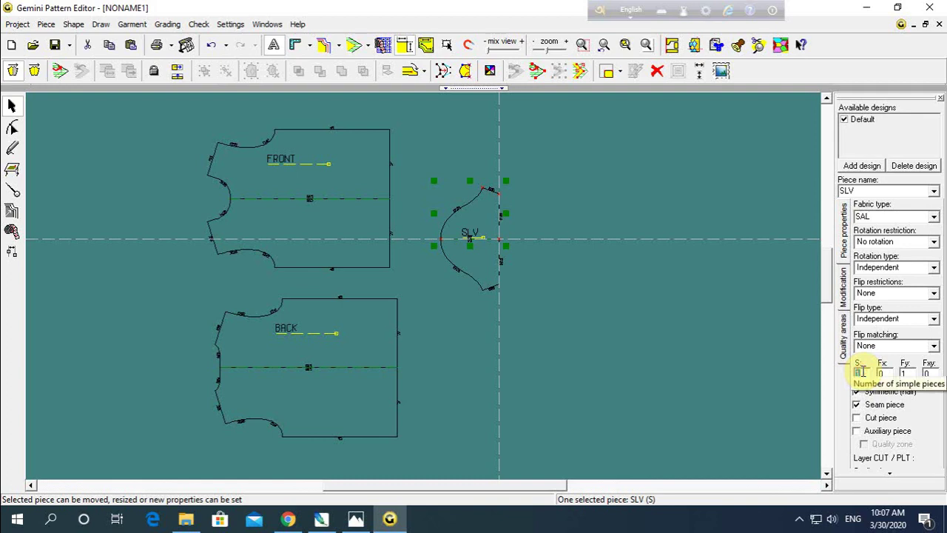
pyautogui.doubleClick(903, 374)
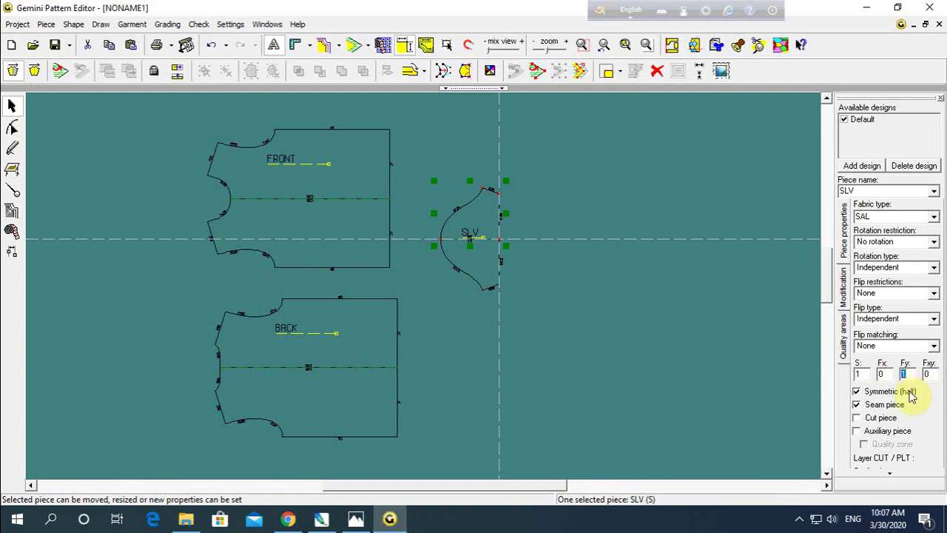
# Step: Move the SLV and BACK pieces into a tidier layout
pyautogui.click(454, 313)
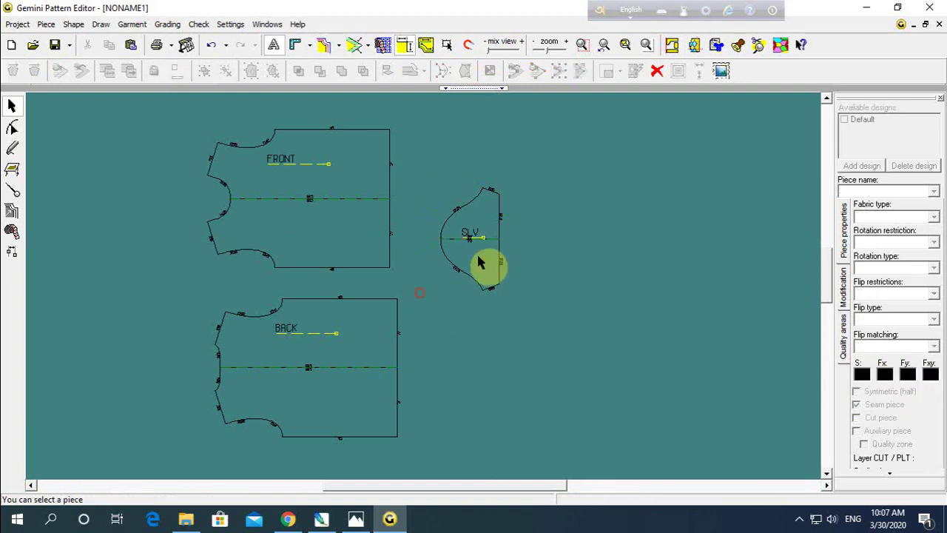
pyautogui.moveTo(487, 226); pyautogui.dragTo(476, 195)
pyautogui.click(433, 285)
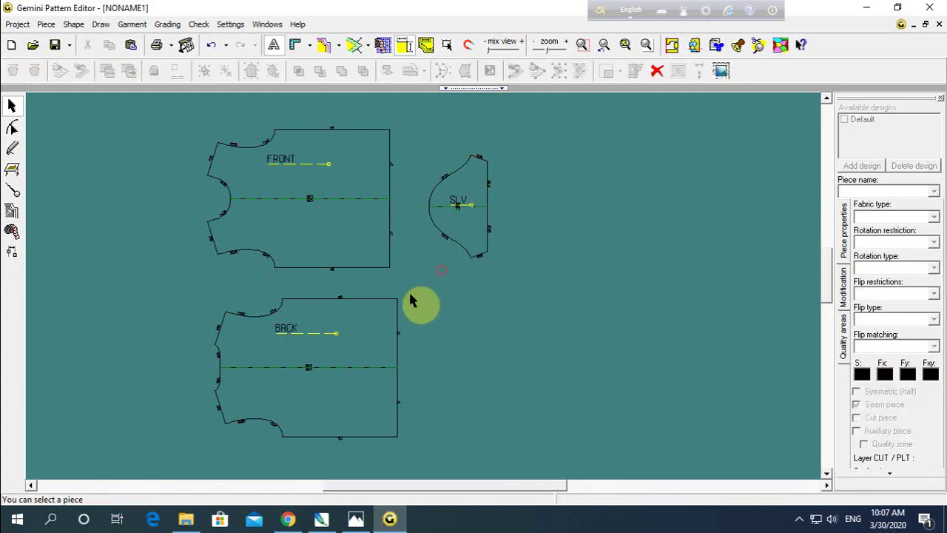
pyautogui.moveTo(348, 333); pyautogui.dragTo(347, 326)
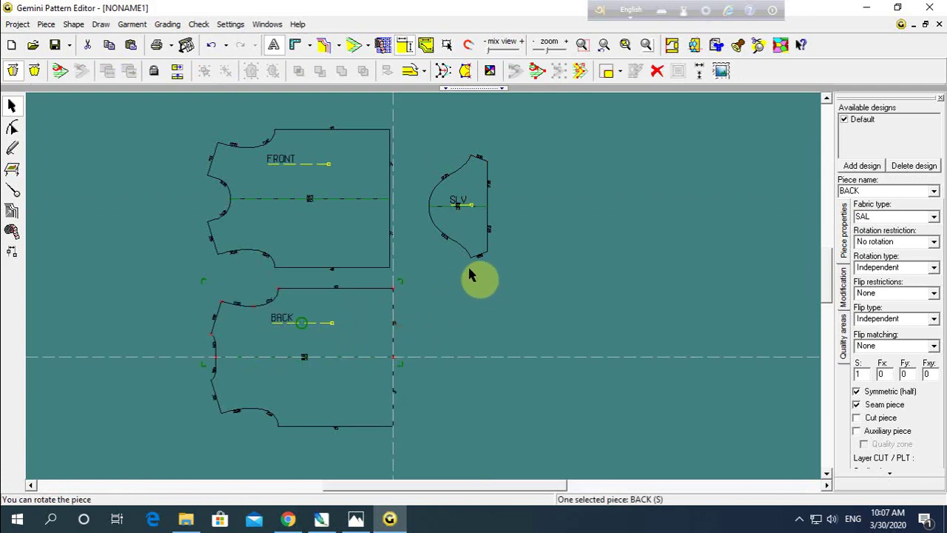
pyautogui.click(500, 302)
# Step: Add a seam allowance outline to all three pieces via Ctrl+A
pyautogui.hotkey('ctrl', 'a')
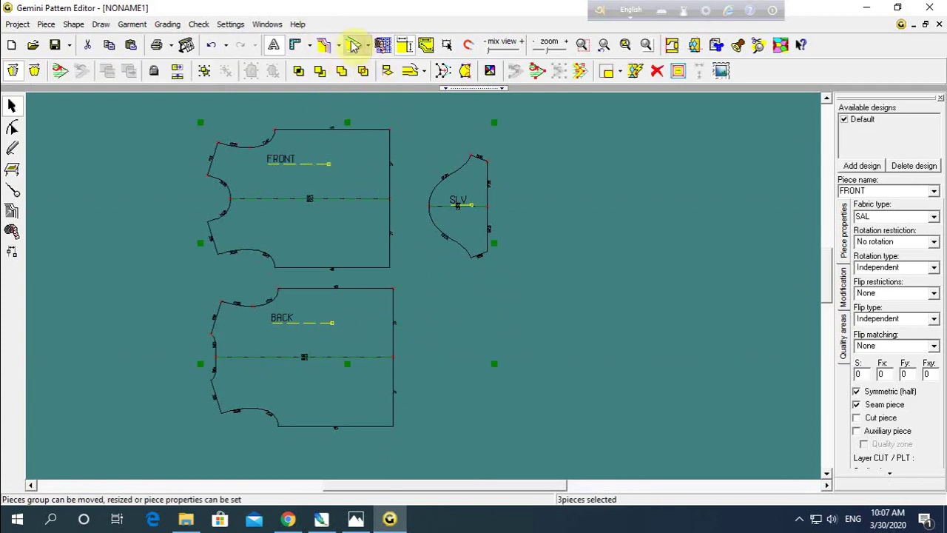
pyautogui.click(354, 46)
pyautogui.click(465, 328)
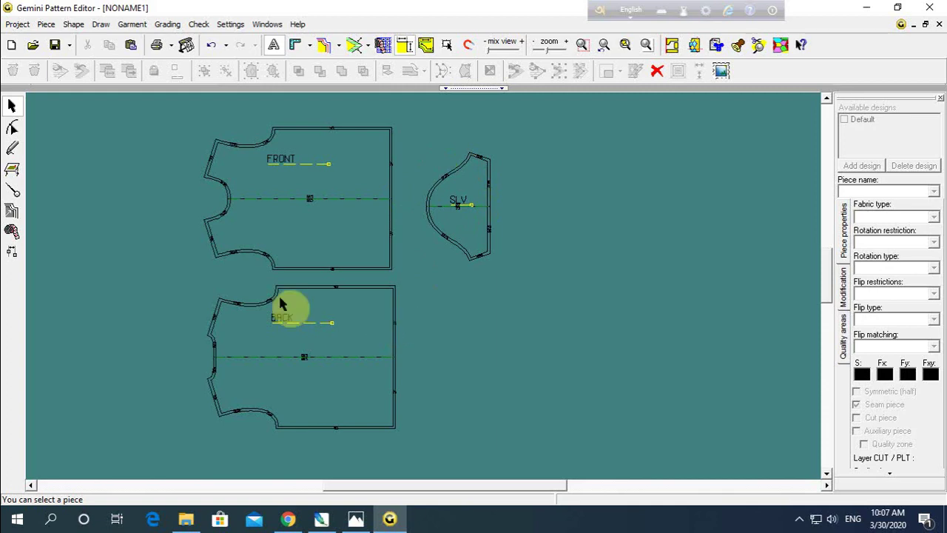
pyautogui.click(12, 190)
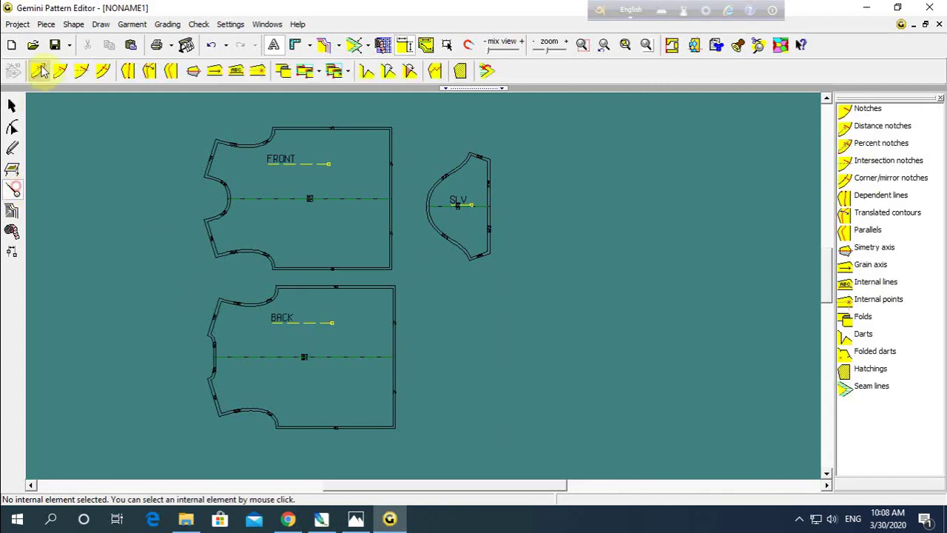
# Step: Select FRONT with the seam allowance tool and consult the polo measurement chart
pyautogui.click(391, 153)
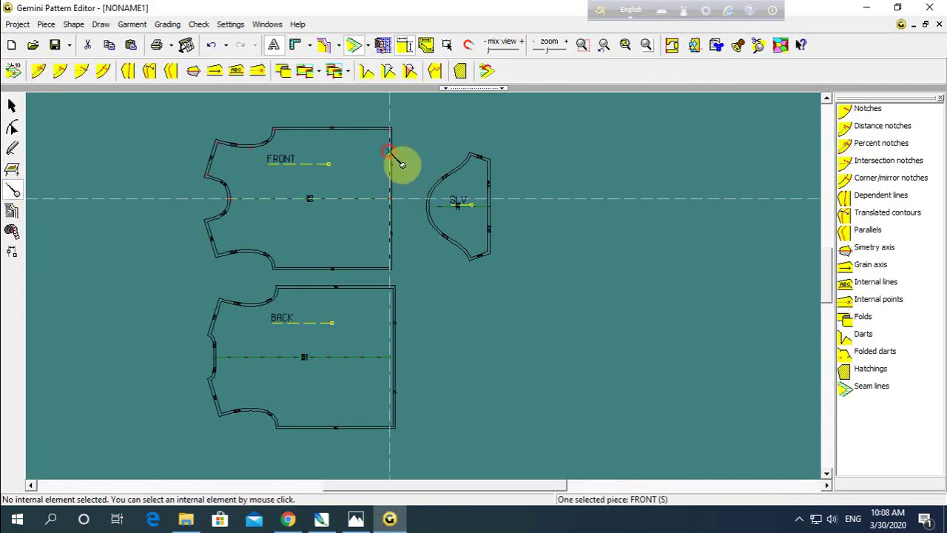
pyautogui.click(14, 74)
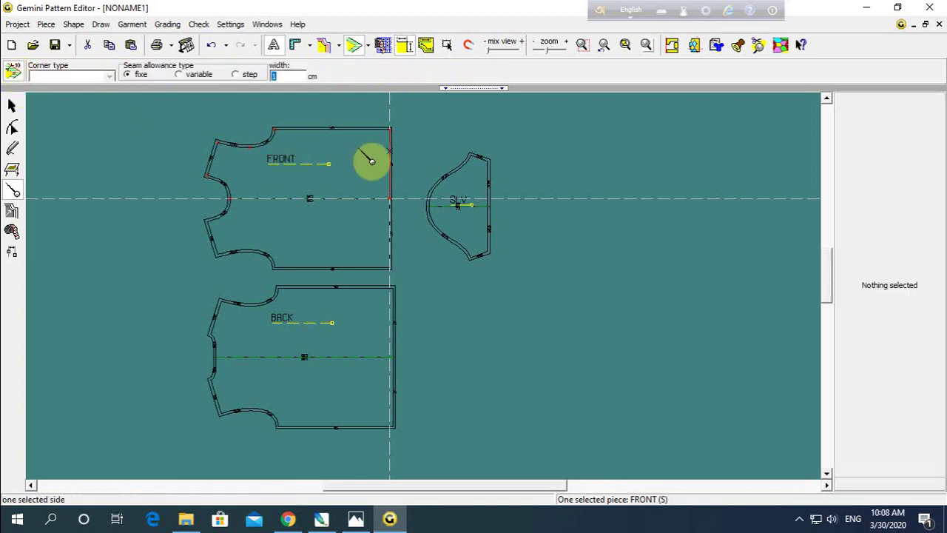
pyautogui.click(357, 518)
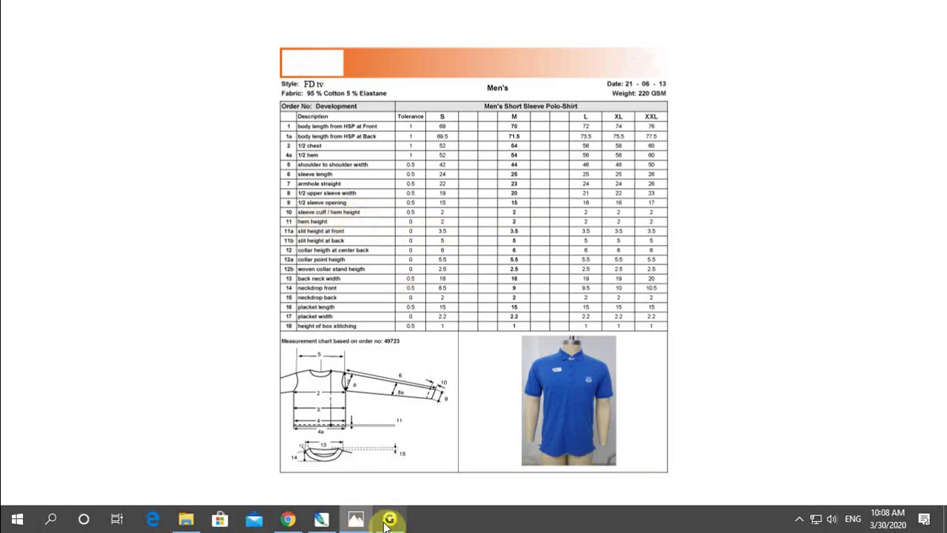
pyautogui.click(390, 517)
# Step: Set a 2 cm seam allowance on the BACK piece's right side
pyautogui.click(406, 326)
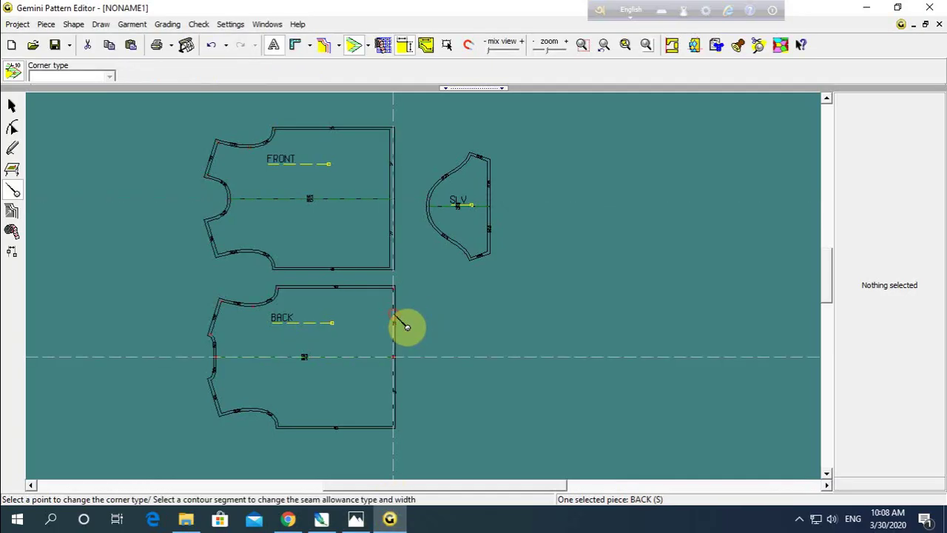
pyautogui.click(393, 314)
pyautogui.click(275, 74)
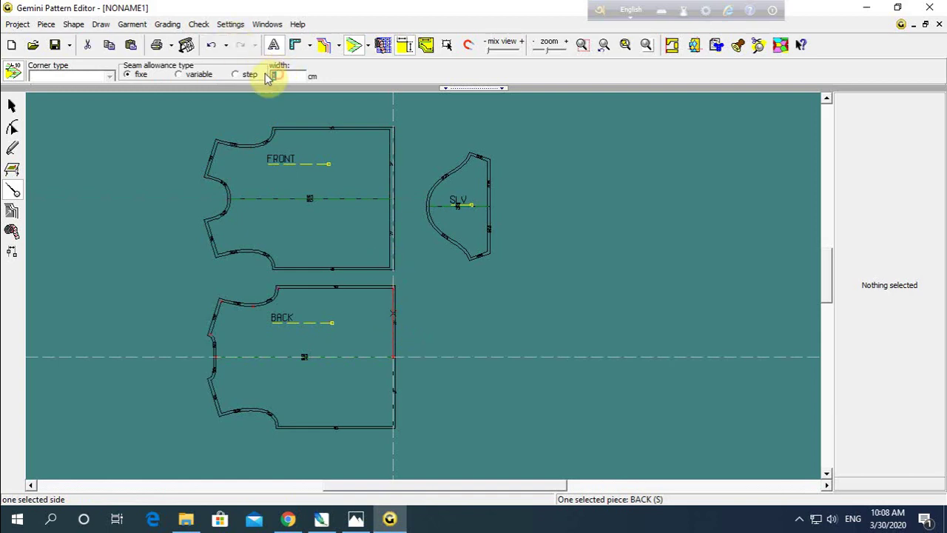
pyautogui.write('2')
pyautogui.press('Return')
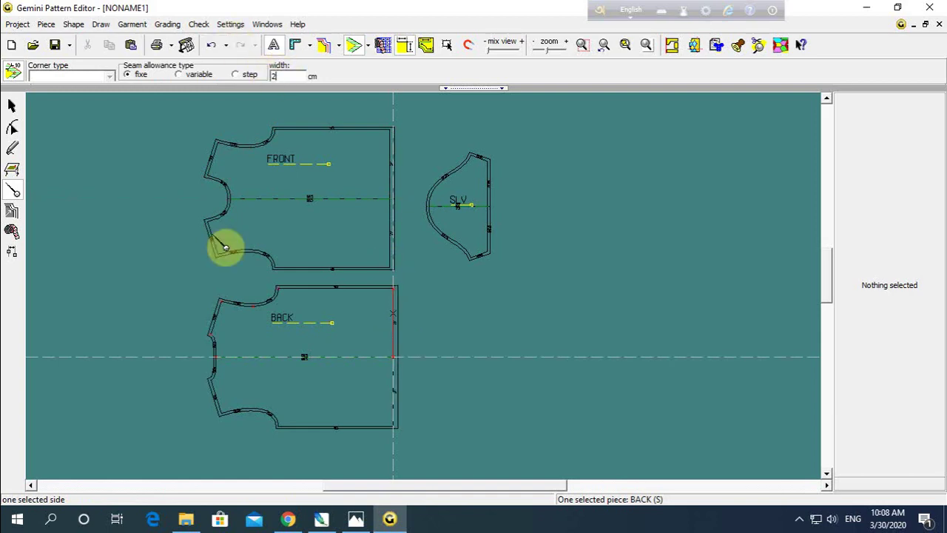
pyautogui.click(166, 234)
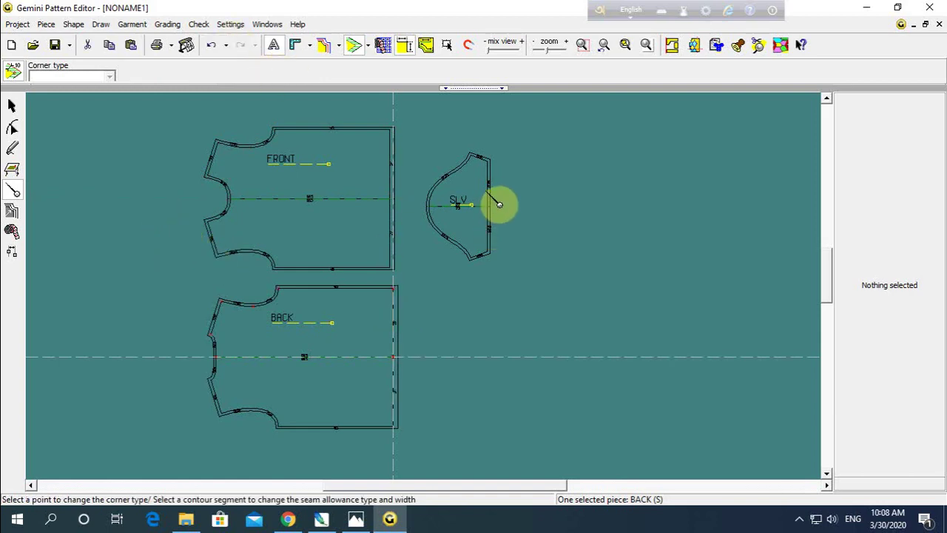
# Step: Select the SLV piece, shift the view, and bring up the polo measurement chart
pyautogui.click(497, 201)
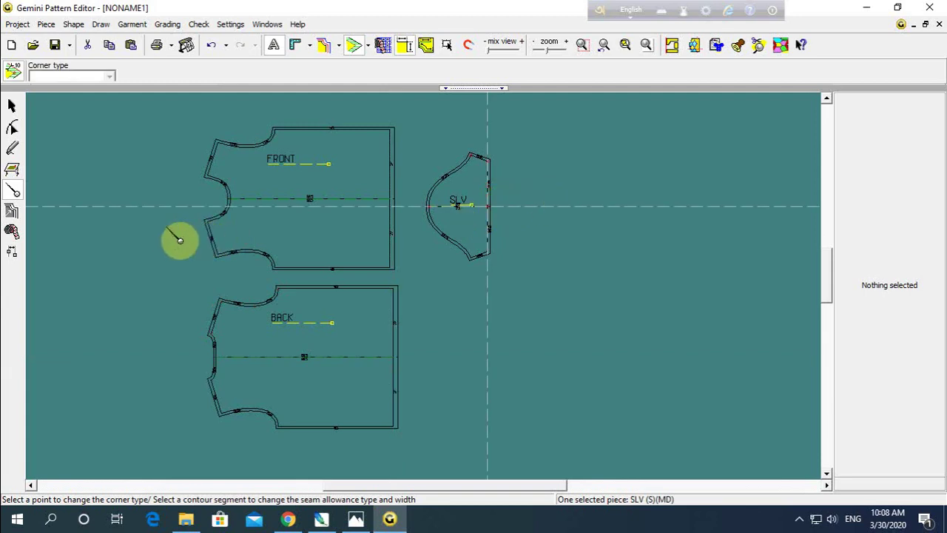
pyautogui.click(160, 227)
pyautogui.scroll(-1, 346, 237)
pyautogui.moveTo(271, 317); pyautogui.dragTo(450, 303, button='middle')
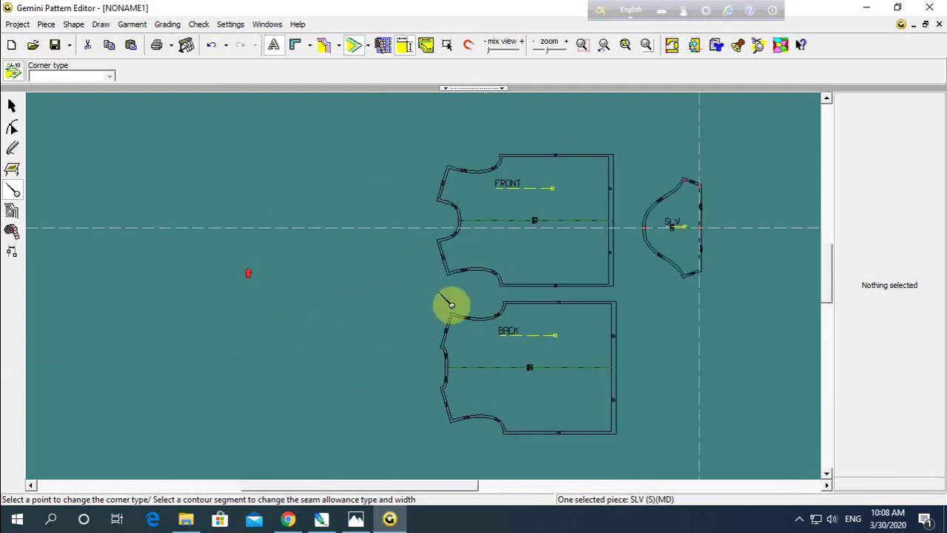
pyautogui.scroll(1, 451, 302)
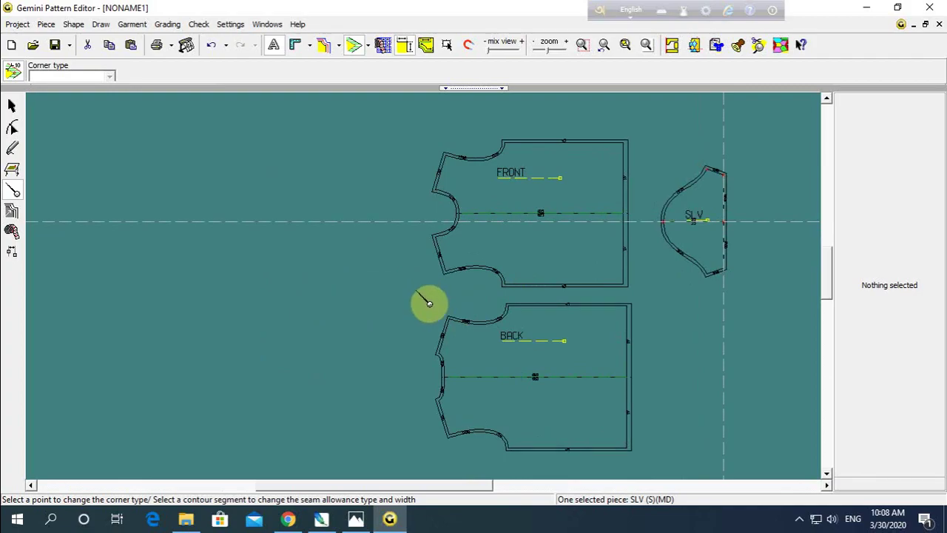
pyautogui.click(353, 522)
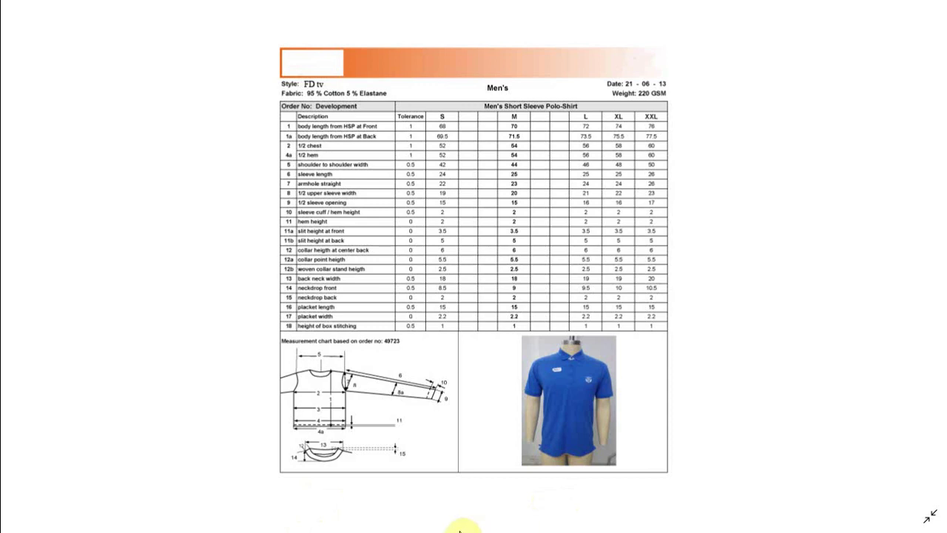
# Step: Back in the editor, select the top-right corner points of FRONT and BACK
pyautogui.click(389, 519)
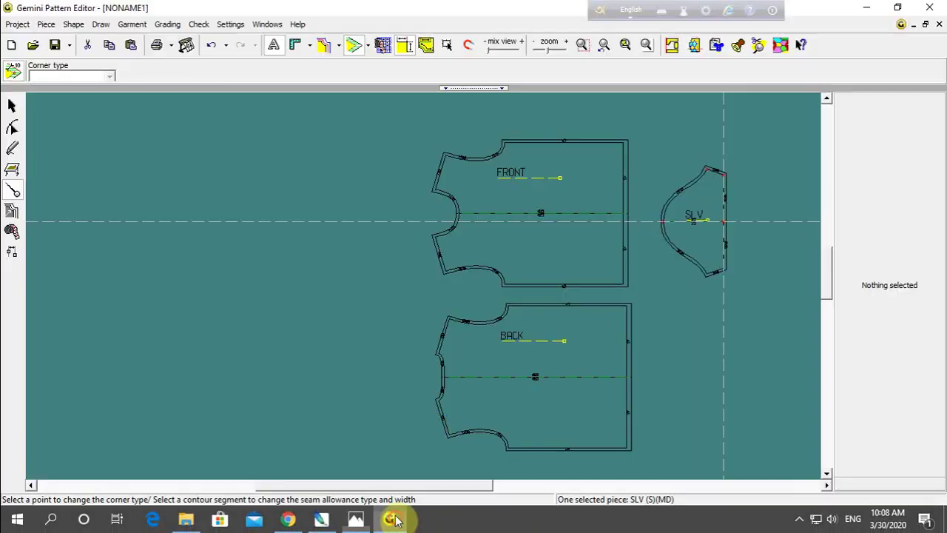
pyautogui.click(11, 127)
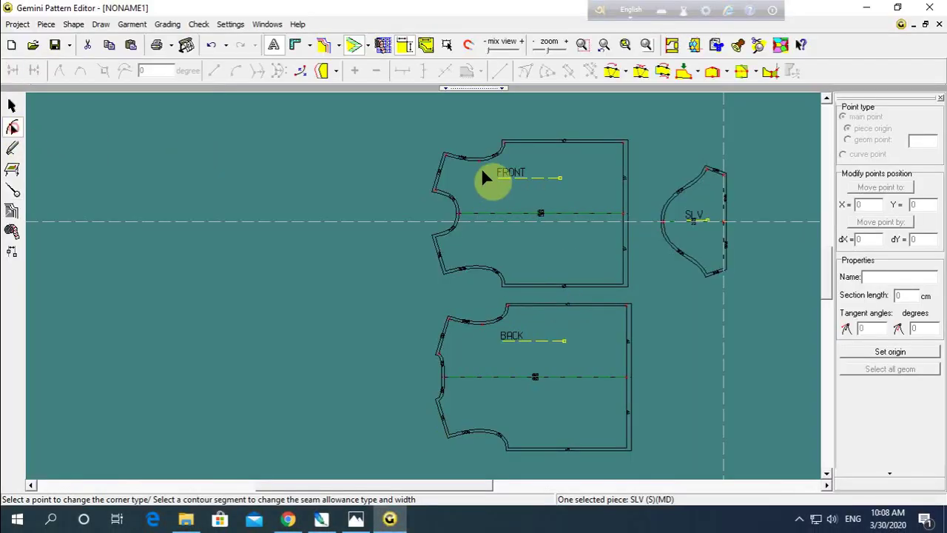
pyautogui.click(616, 133)
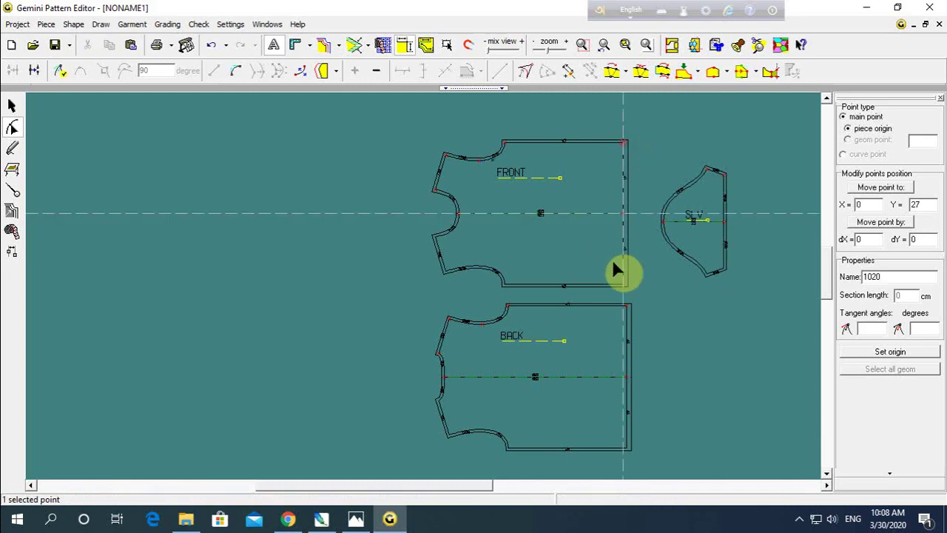
pyautogui.keyDown('ctrl'); pyautogui.click(626, 307); pyautogui.keyUp('ctrl')
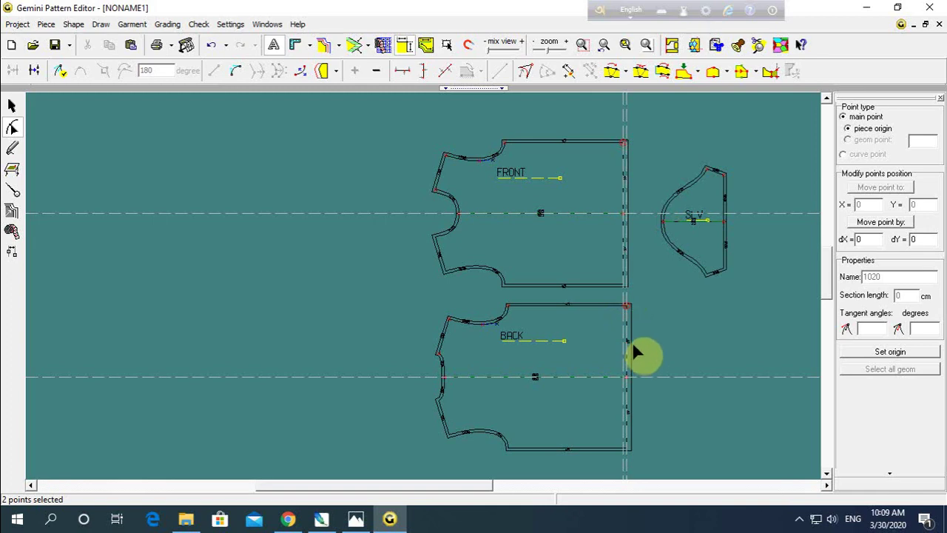
# Step: Create new points at a distance of -7 cm from those corners
pyautogui.click(566, 71)
pyautogui.moveTo(478, 212); pyautogui.dragTo(226, 215)
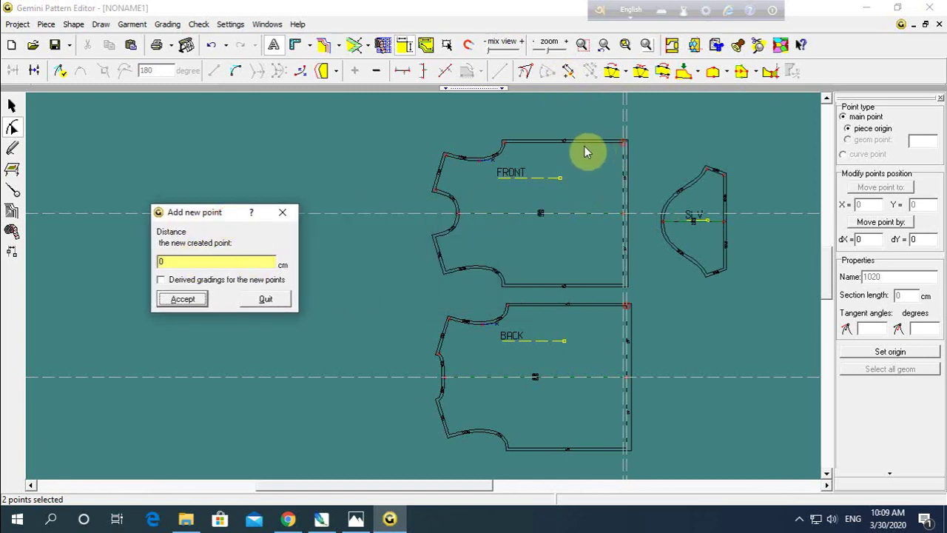
pyautogui.moveTo(192, 260); pyautogui.dragTo(151, 260)
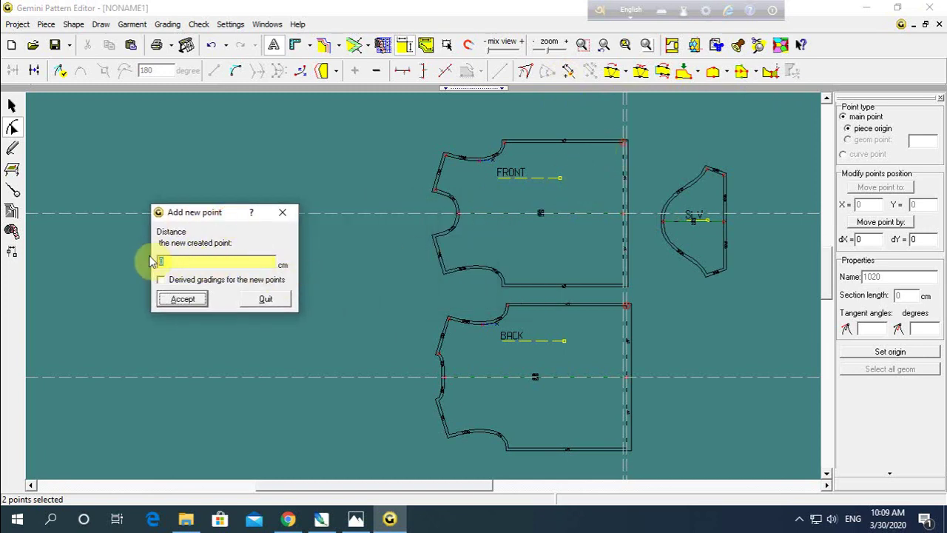
pyautogui.press('BackSpace')
pyautogui.write('-7')
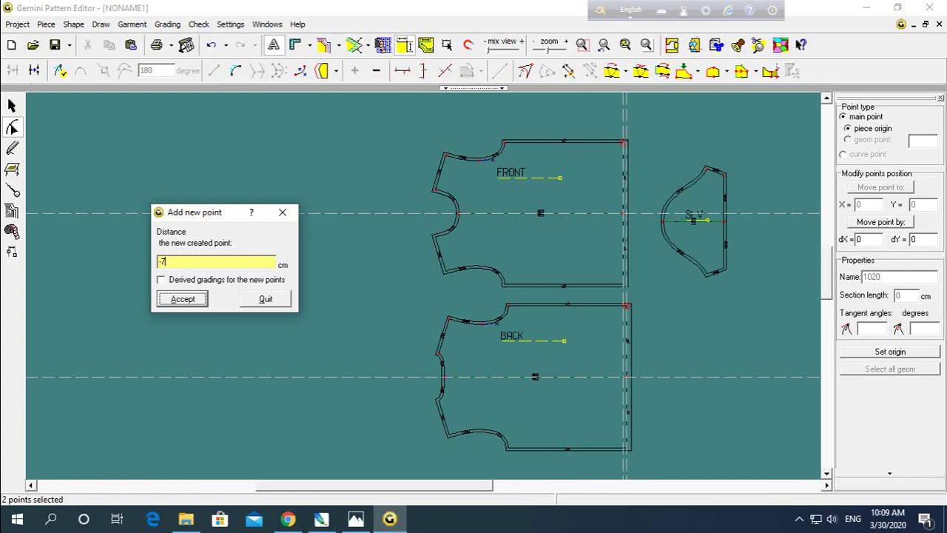
pyautogui.press('Return')
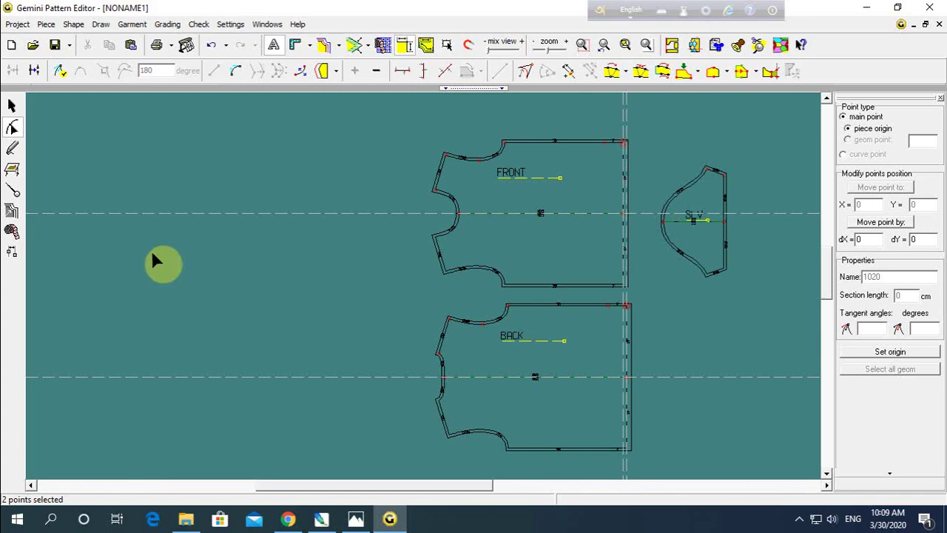
# Step: Add points at -7.5 cm from the FRONT and BACK top-right corners, 0.5 cm past the 7 cm marks
pyautogui.scroll(1, 600, 233)
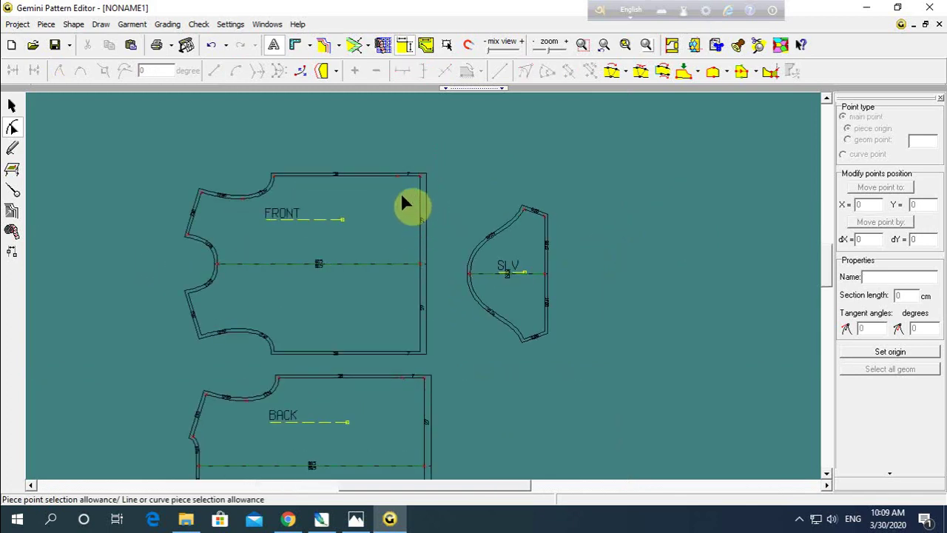
pyautogui.click(405, 217)
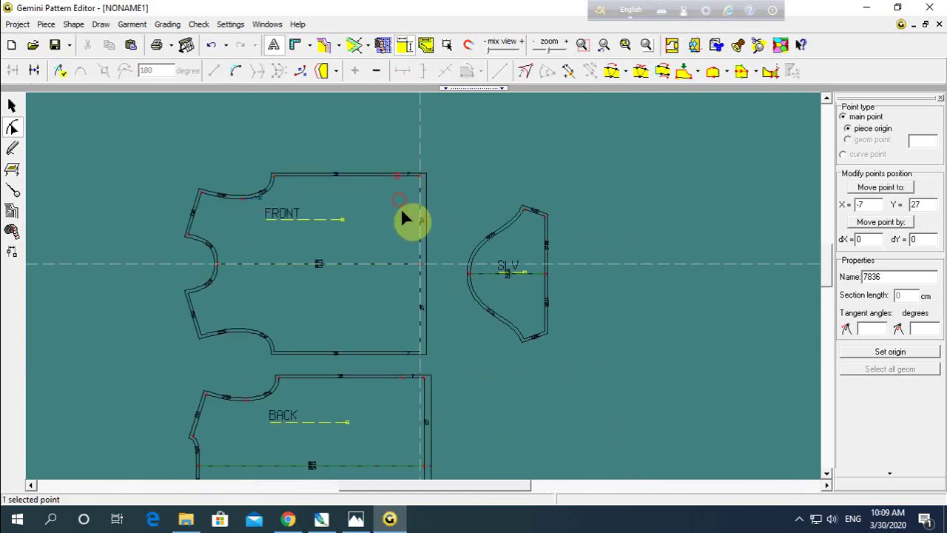
pyautogui.keyDown('ctrl'); pyautogui.click(401, 375); pyautogui.keyUp('ctrl')
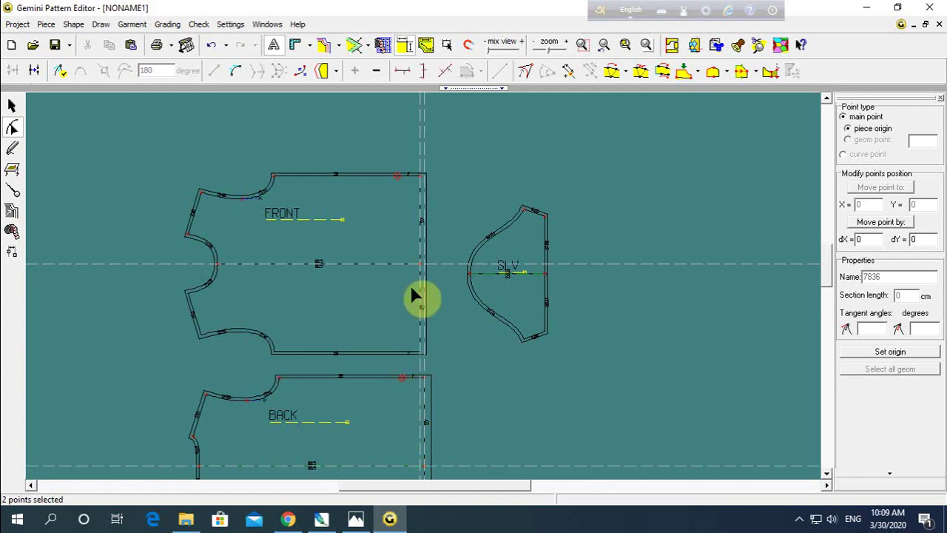
pyautogui.click(419, 176)
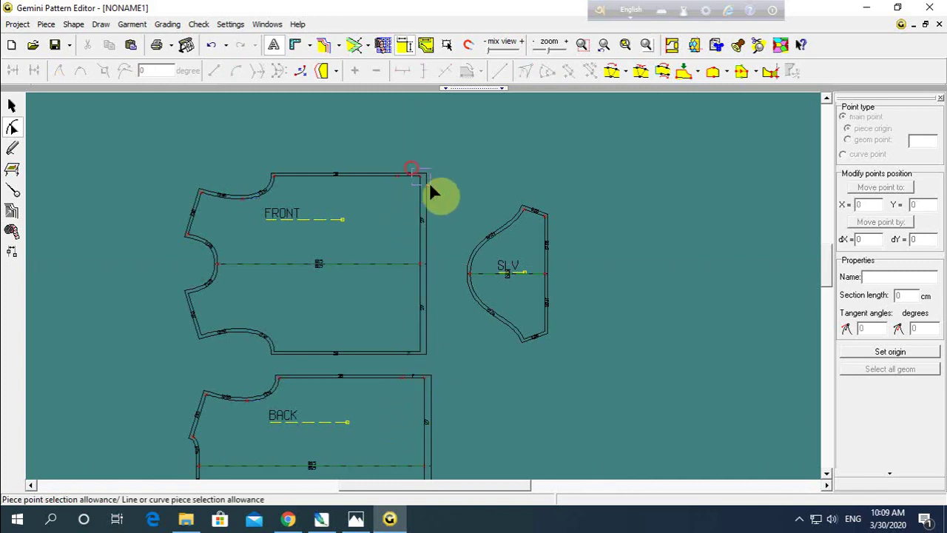
pyautogui.keyDown('ctrl'); pyautogui.click(422, 379); pyautogui.keyUp('ctrl')
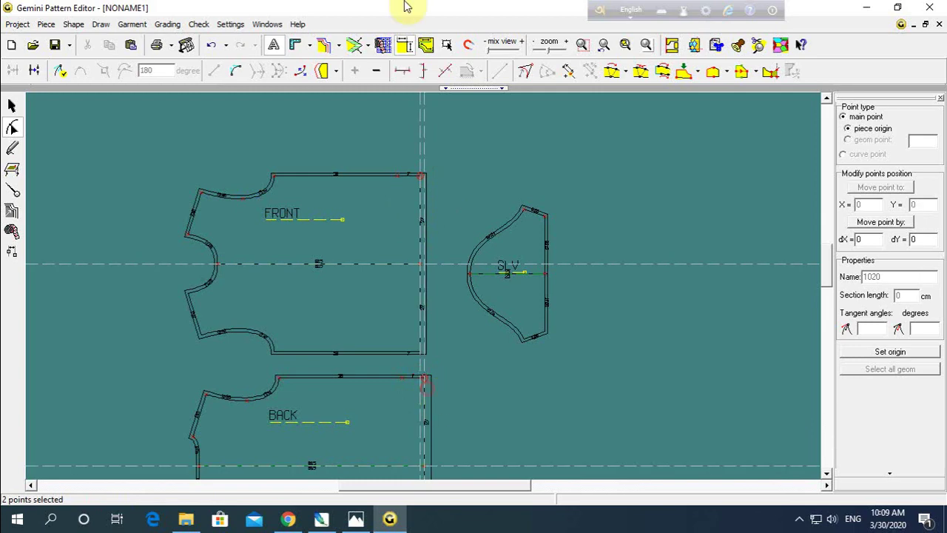
pyautogui.click(565, 72)
pyautogui.write('-7.5')
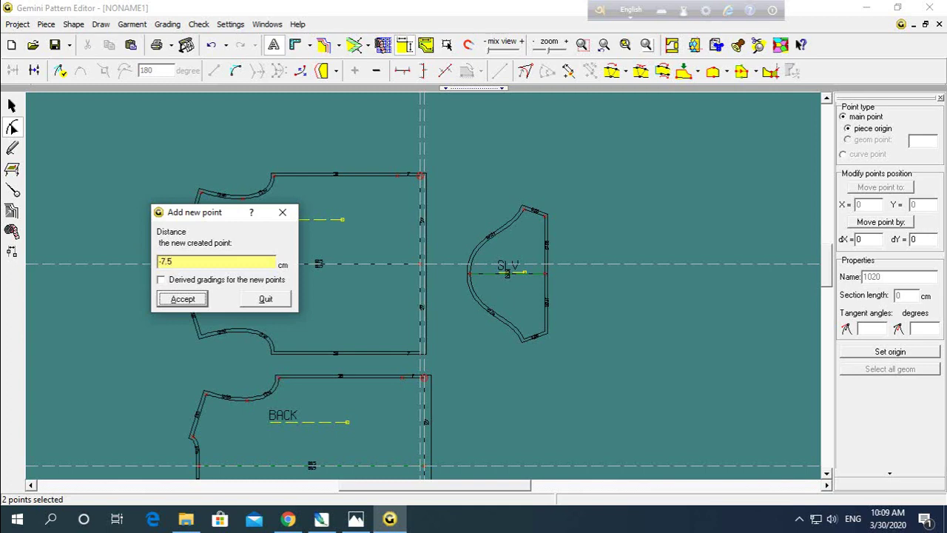
pyautogui.press('Return')
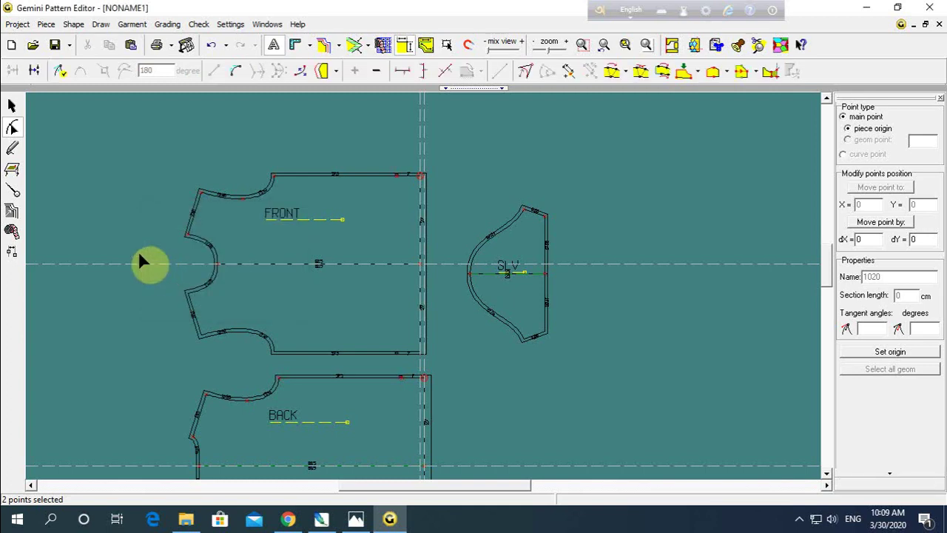
pyautogui.scroll(1, 414, 244)
pyautogui.scroll(2, 422, 280)
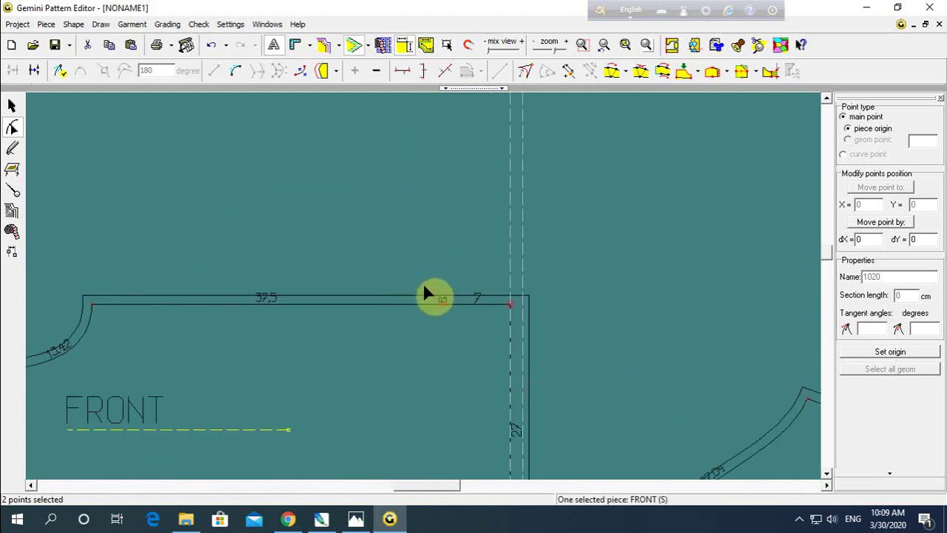
pyautogui.scroll(2, 429, 295)
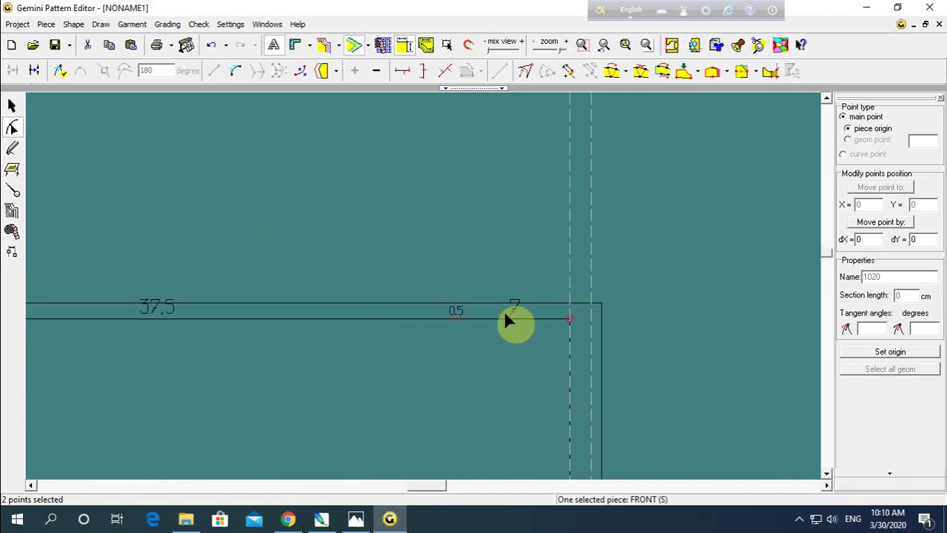
# Step: Give FRONT's short top-edge segment and its corner point a 1,4 cm seam allowance
pyautogui.click(12, 190)
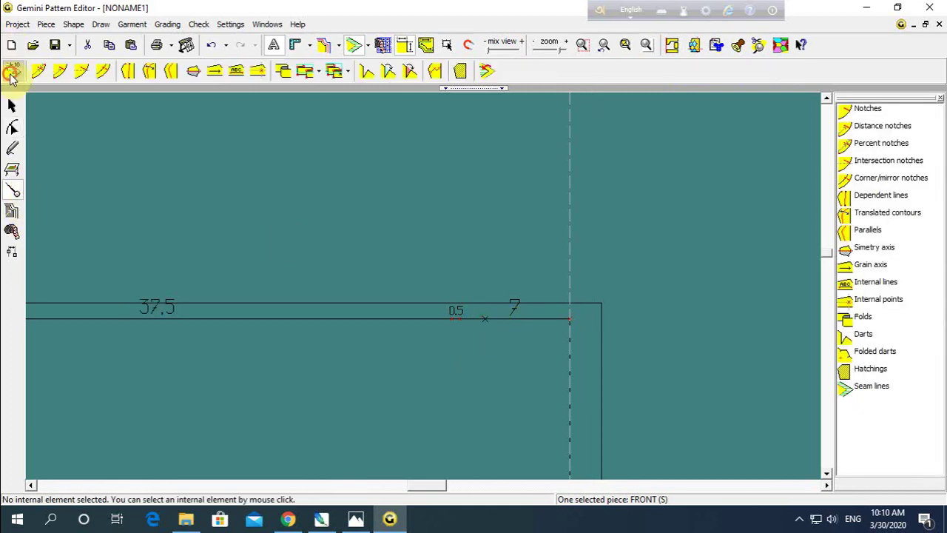
pyautogui.click(13, 70)
pyautogui.doubleClick(271, 77)
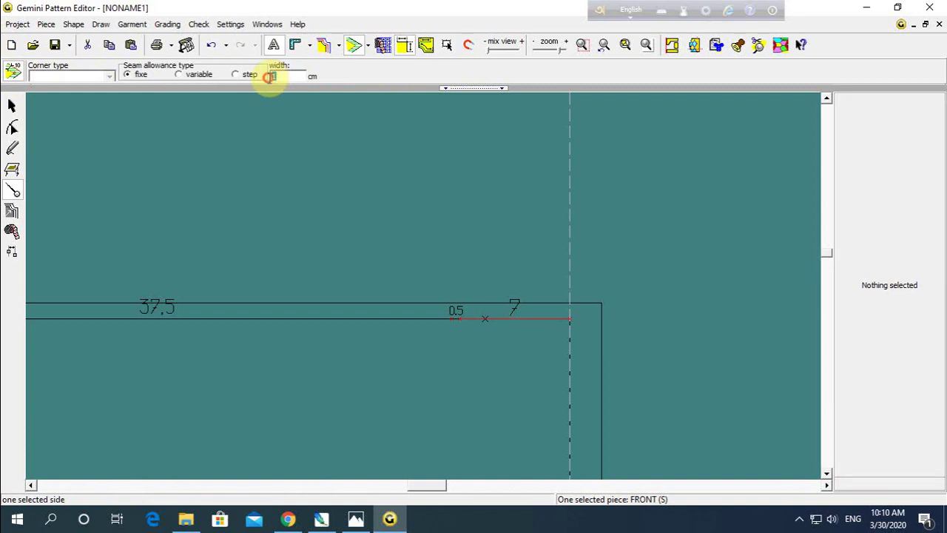
pyautogui.write('1,4')
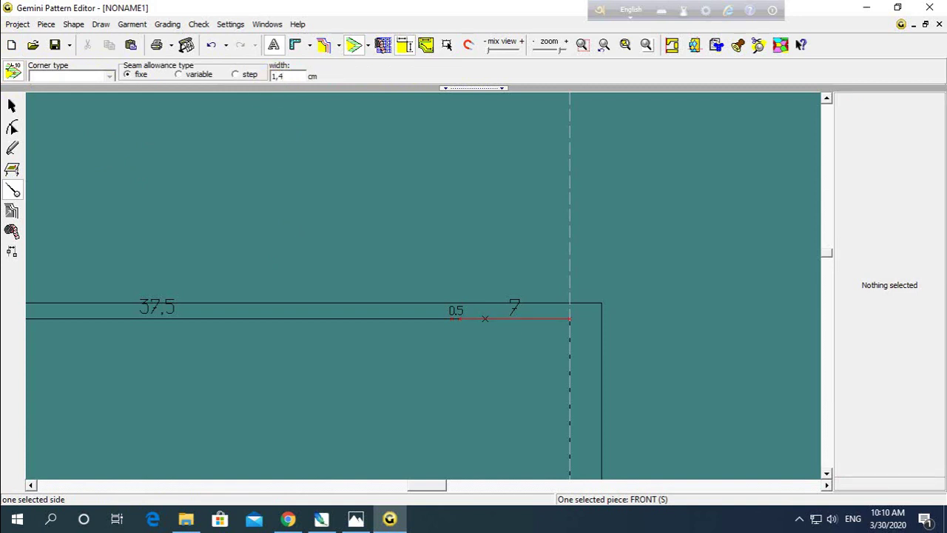
pyautogui.press('Return')
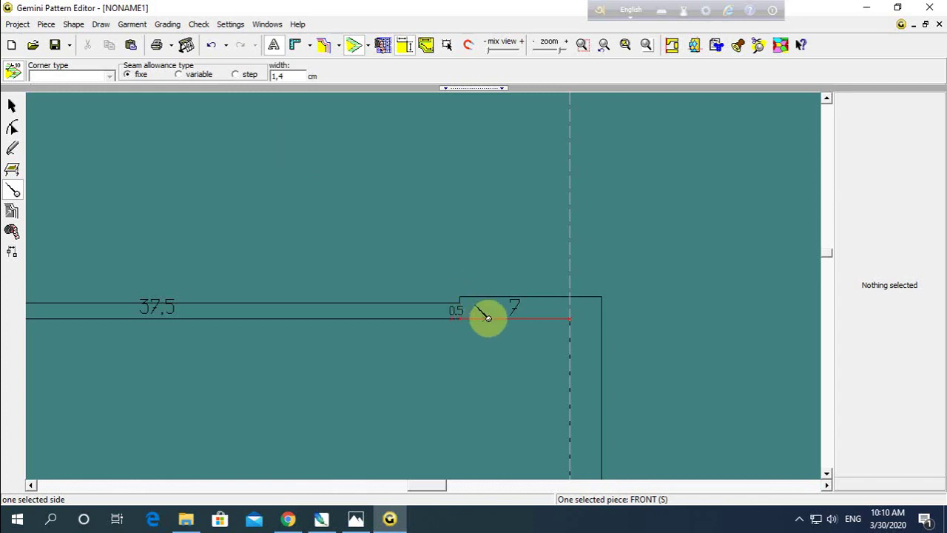
pyautogui.click(459, 325)
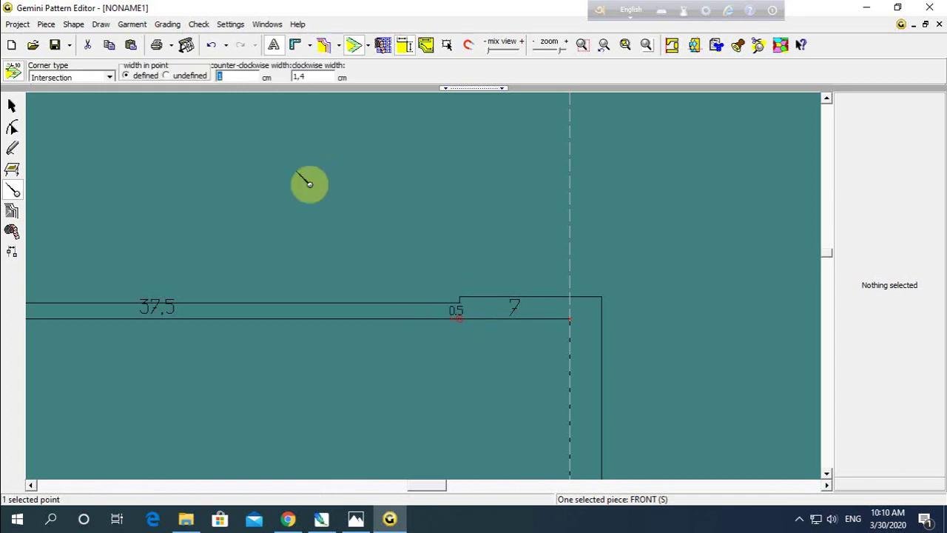
pyautogui.click(227, 76)
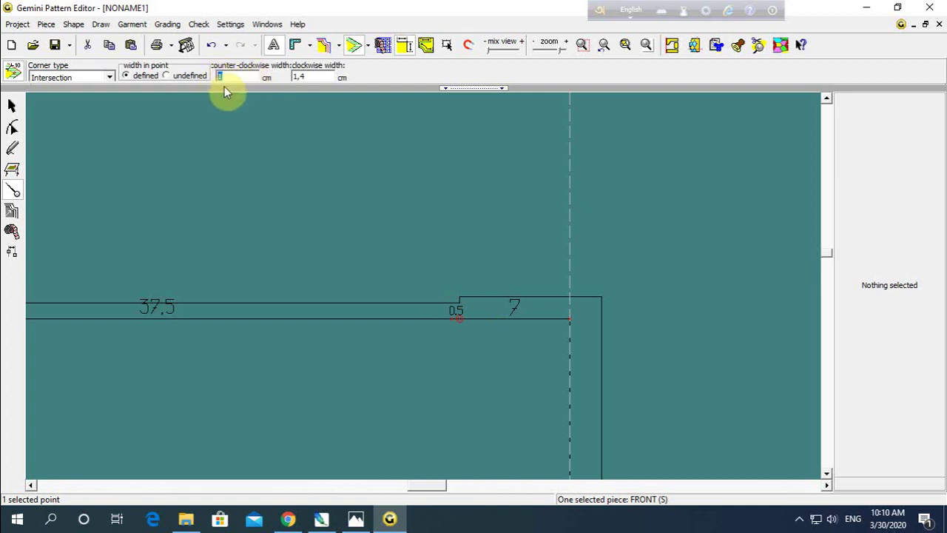
pyautogui.write('1,4')
pyautogui.press('Return')
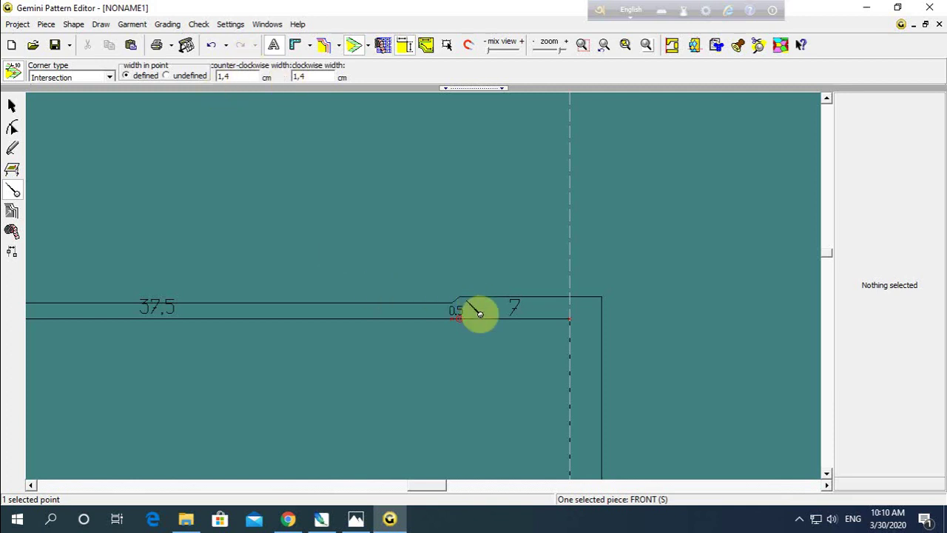
pyautogui.scroll(-2, 510, 361)
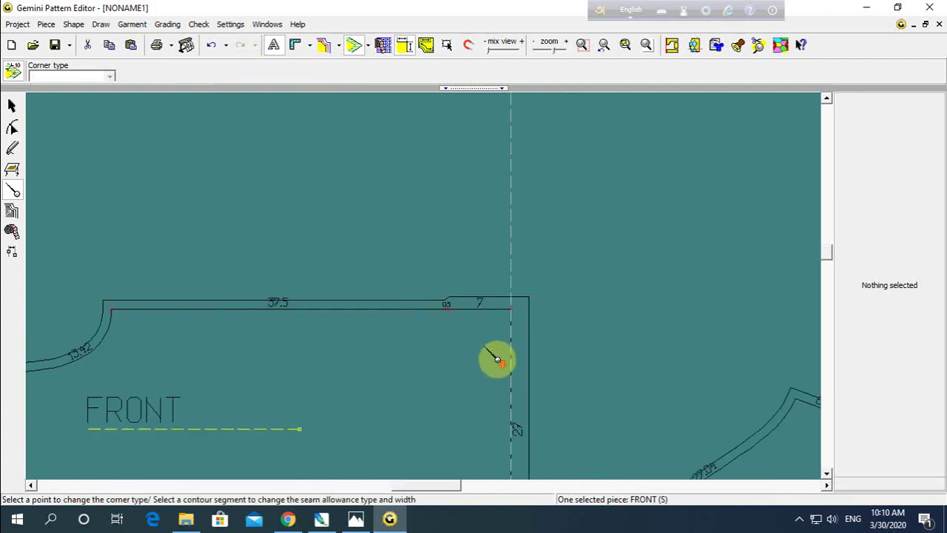
pyautogui.scroll(-2, 488, 356)
pyautogui.scroll(2, 454, 317)
pyautogui.scroll(2, 434, 281)
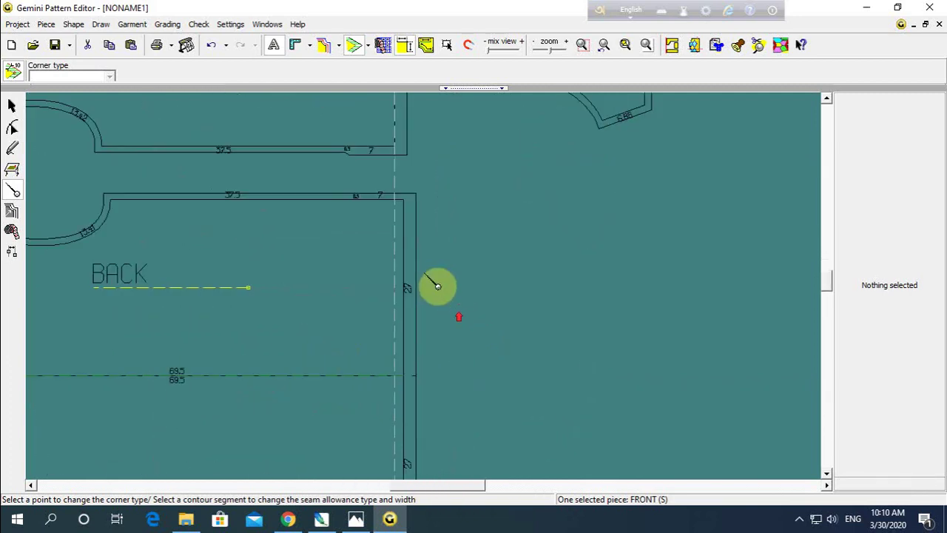
pyautogui.scroll(2, 427, 285)
pyautogui.scroll(1, 447, 314)
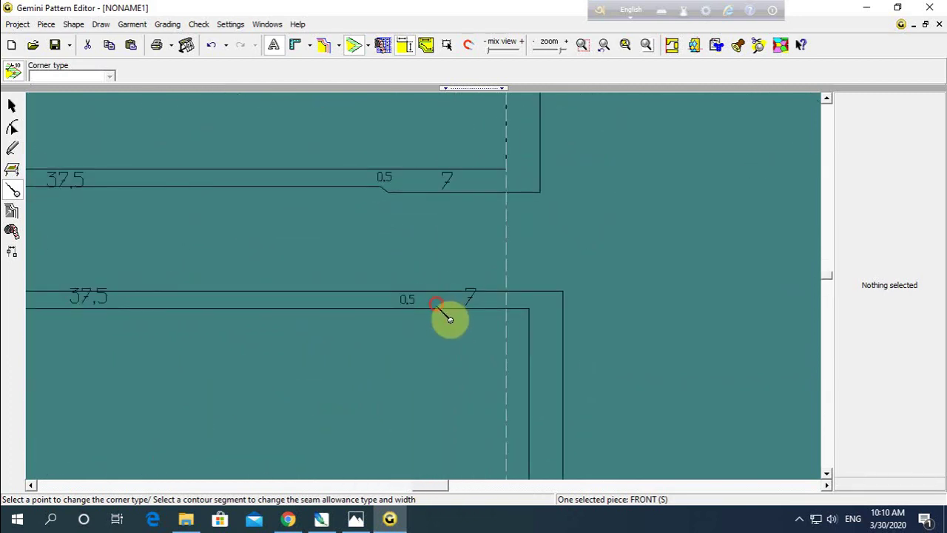
# Step: Apply the 1,4 cm allowance to BACK's 7 cm top segment and its corner by the 0.5 point
pyautogui.click(450, 320)
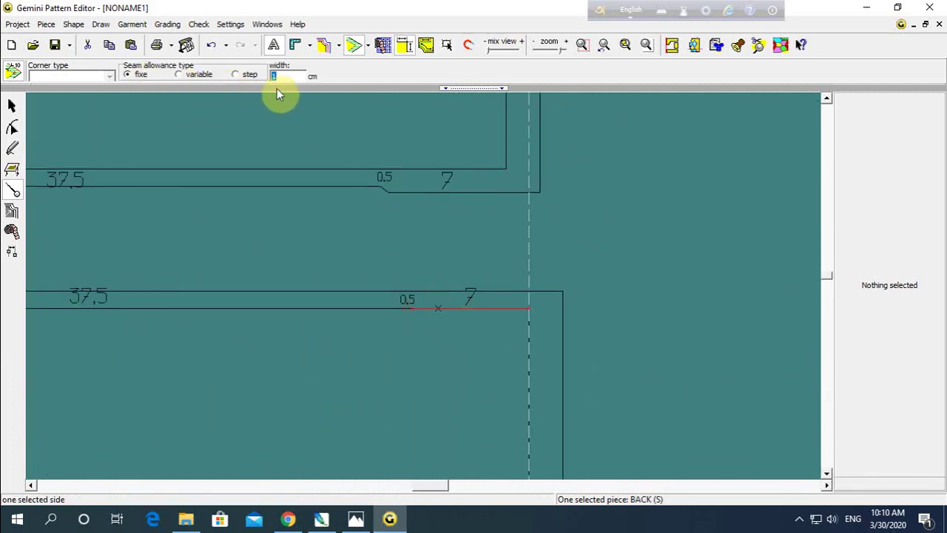
pyautogui.write('1,4')
pyautogui.press('Return')
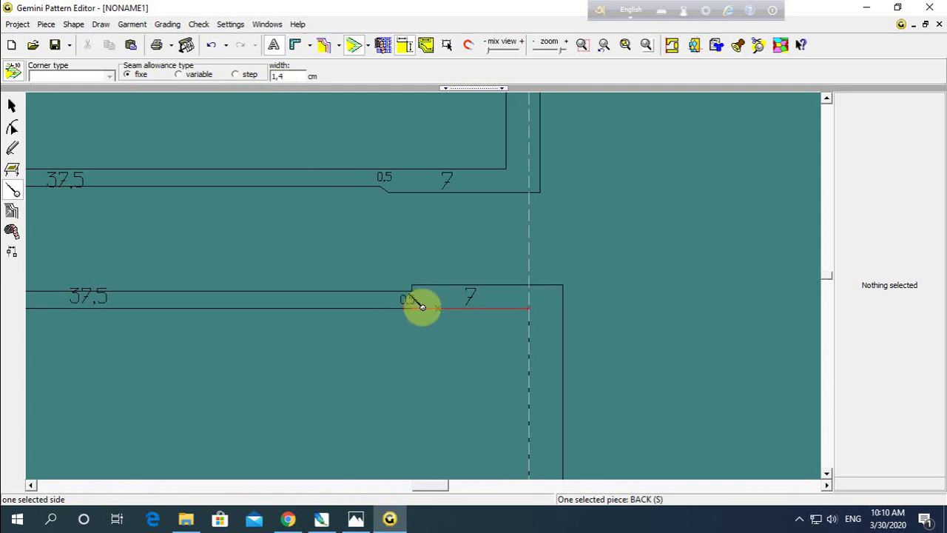
pyautogui.click(423, 325)
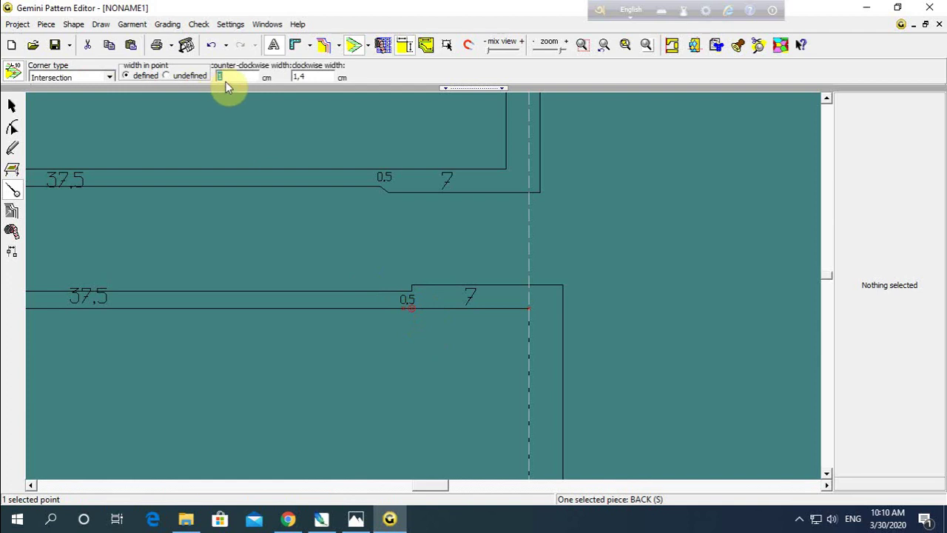
pyautogui.write('1,4')
pyautogui.press('Return')
pyautogui.scroll(-1, 507, 281)
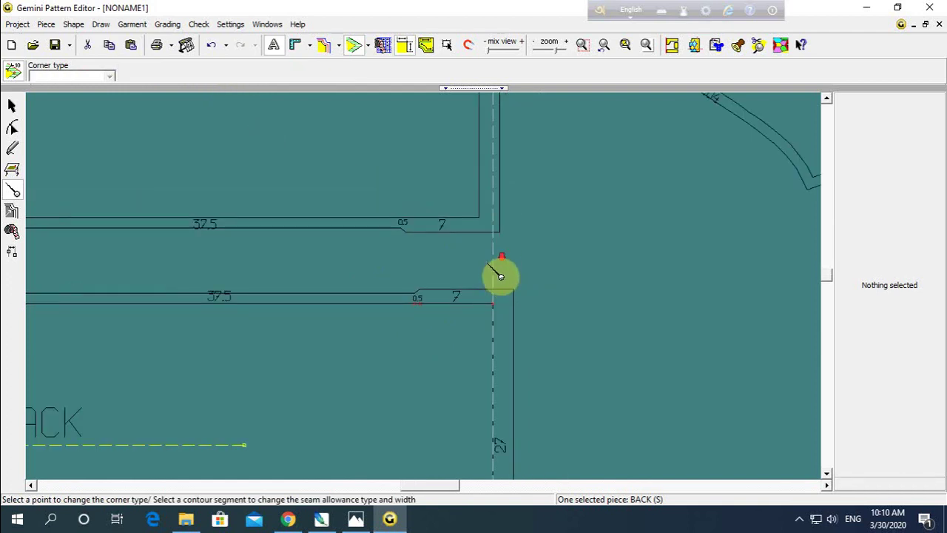
pyautogui.scroll(-1, 491, 277)
pyautogui.scroll(-2, 485, 285)
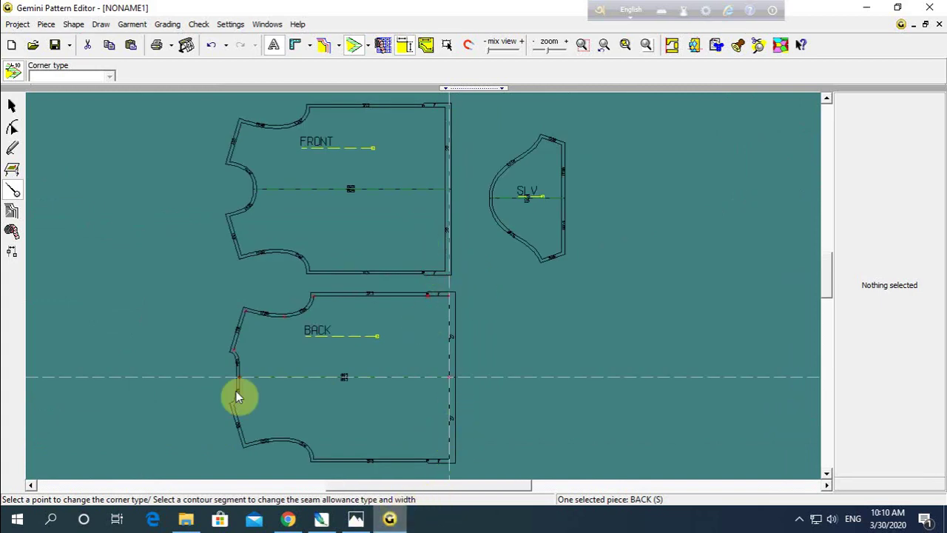
# Step: Box-select the two points on FRONT's right side edge and open the Settings window
pyautogui.click(13, 130)
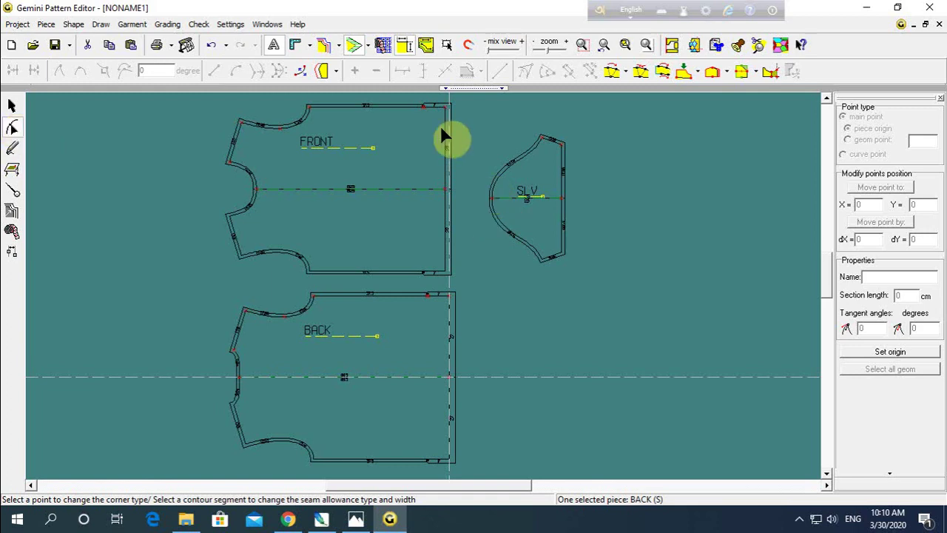
pyautogui.moveTo(439, 96); pyautogui.dragTo(473, 231)
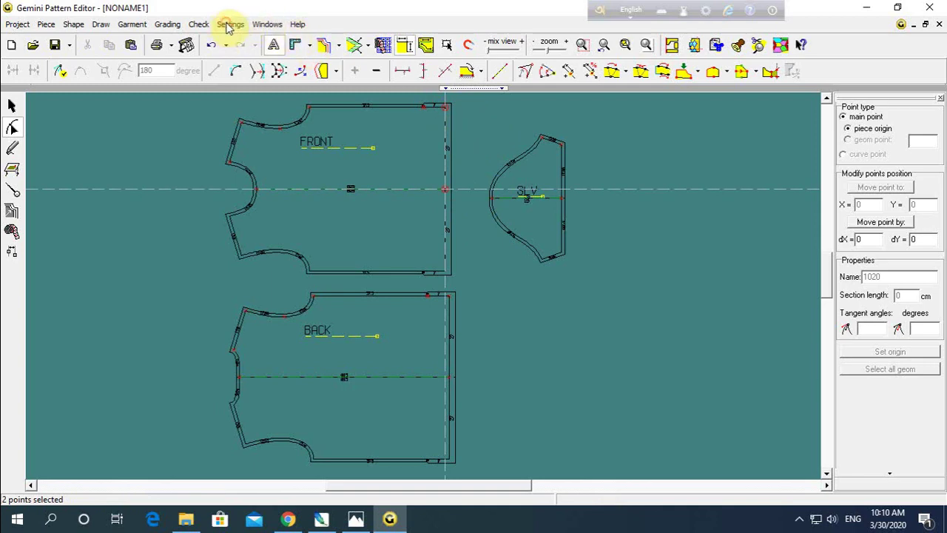
pyautogui.click(229, 25)
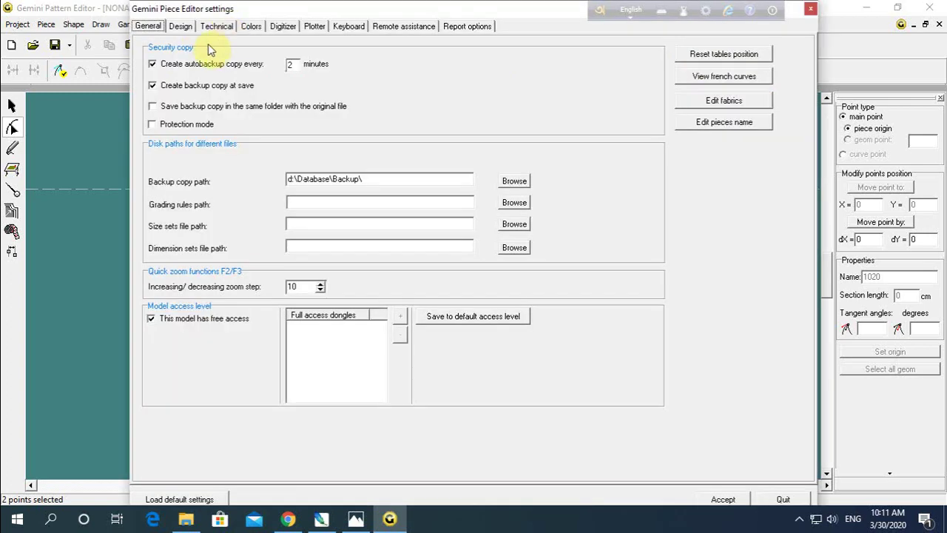
# Step: Check the Design tab's 1 cm moving step and 0,1 cm micro-moving step, then accept
pyautogui.click(215, 26)
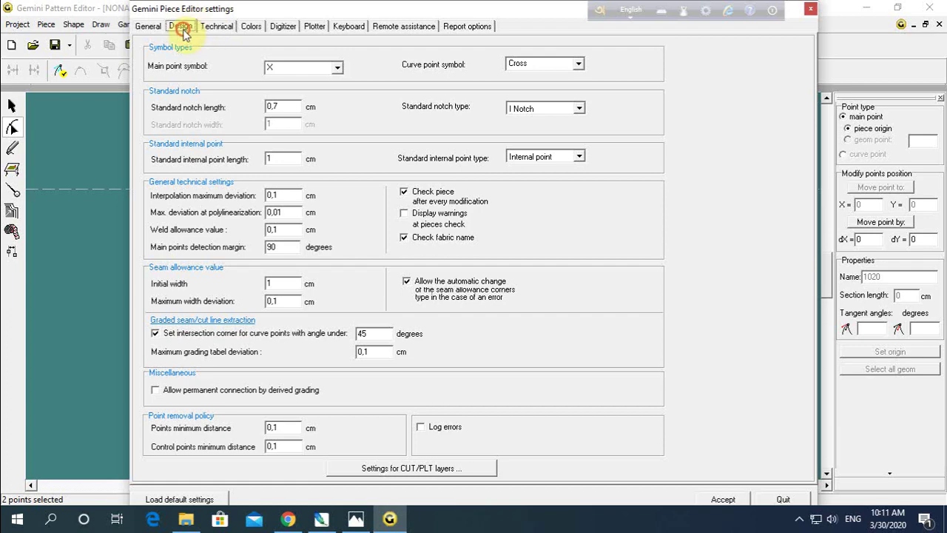
pyautogui.click(181, 27)
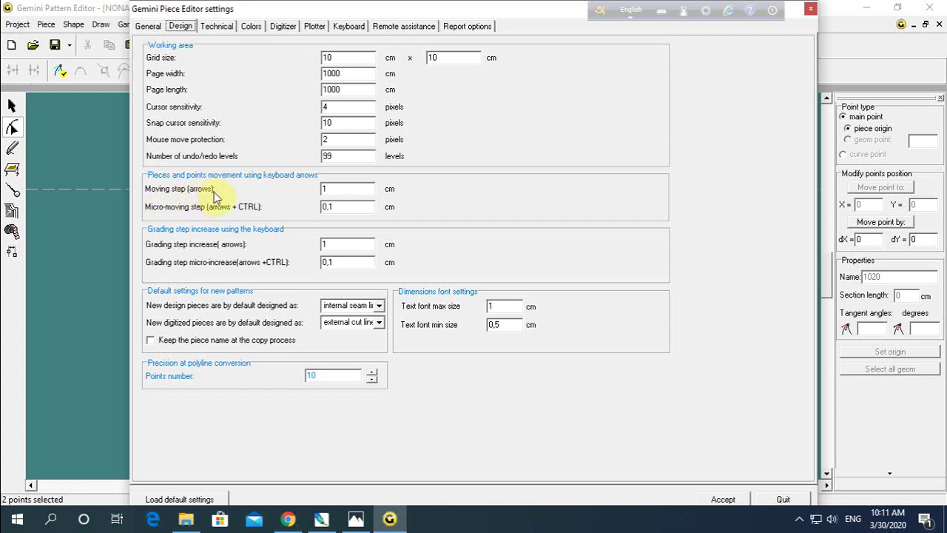
pyautogui.doubleClick(325, 190)
pyautogui.doubleClick(328, 207)
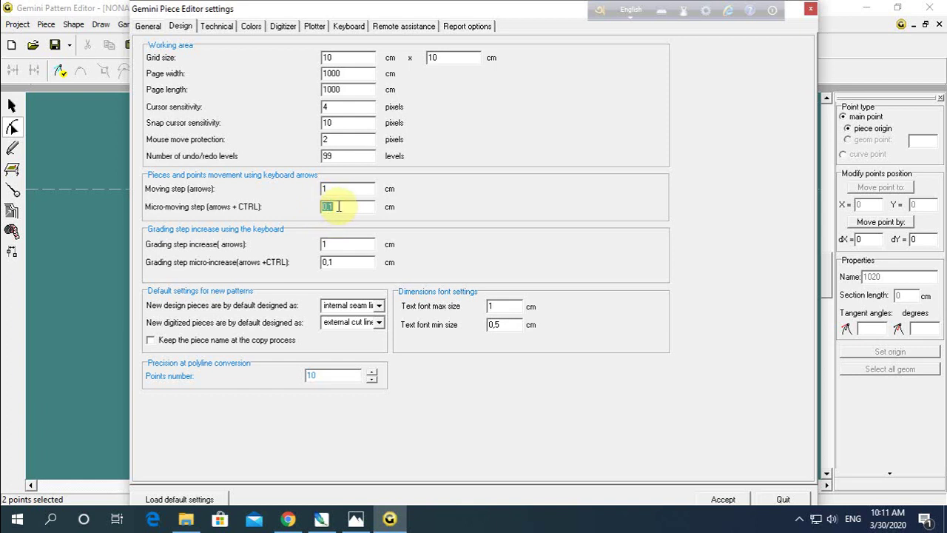
pyautogui.doubleClick(327, 189)
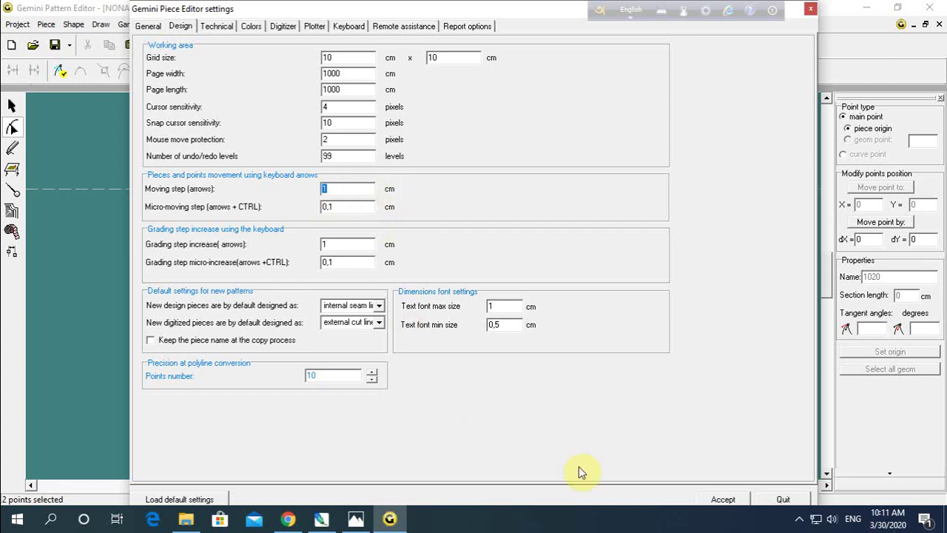
pyautogui.click(723, 499)
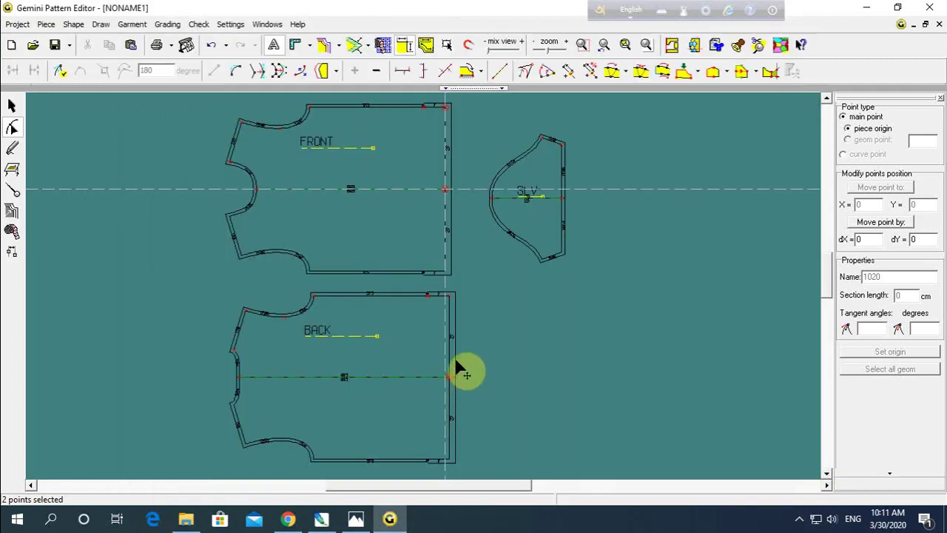
# Step: Nudge the selected FRONT right-edge points two moving steps to the left
pyautogui.click(477, 329)
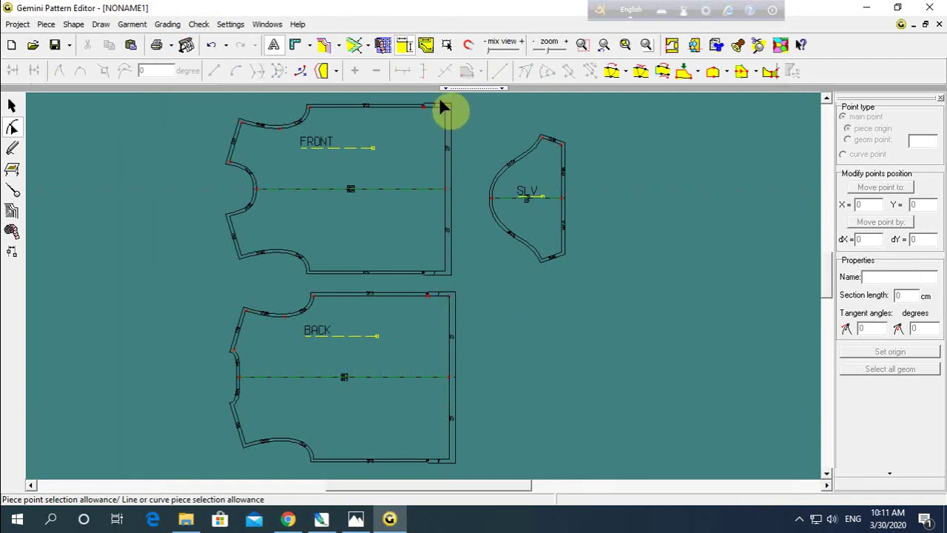
pyautogui.moveTo(440, 101); pyautogui.dragTo(456, 199)
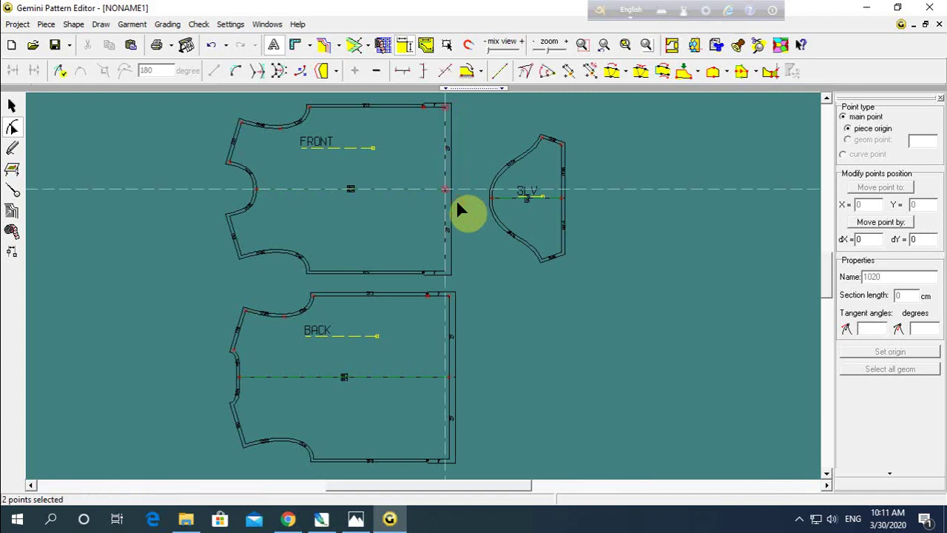
pyautogui.press('Left')
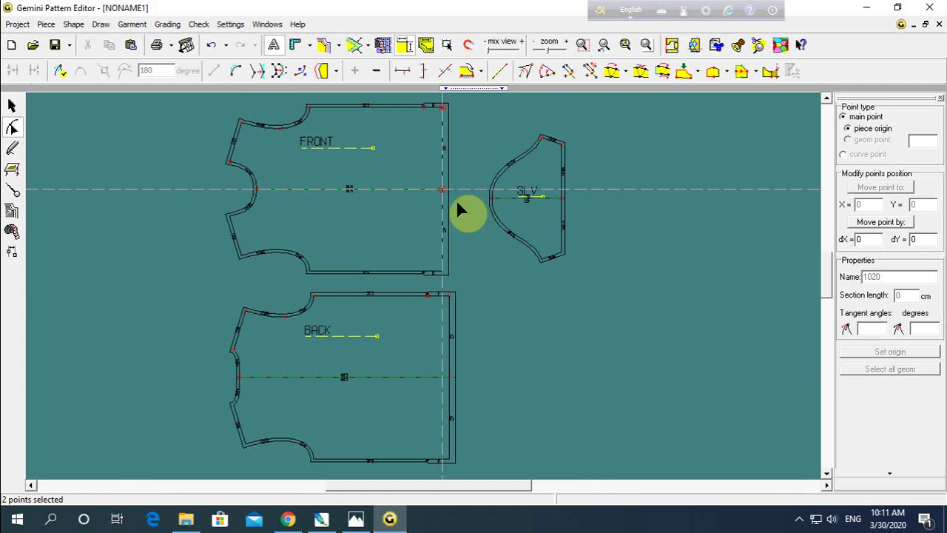
pyautogui.press('Left')
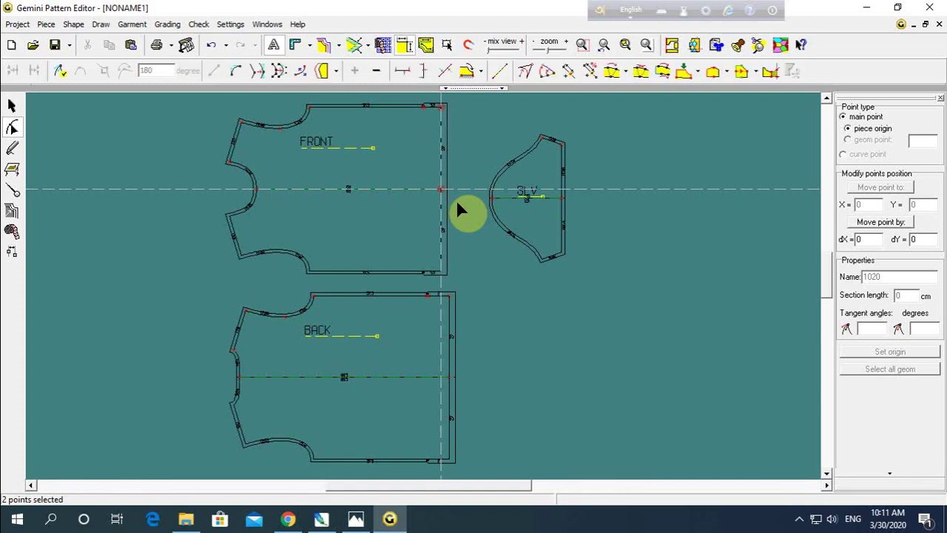
pyautogui.click(475, 289)
# Step: Move the FRONT piece down over BACK and zoom in on their overlapping side edges
pyautogui.click(11, 111)
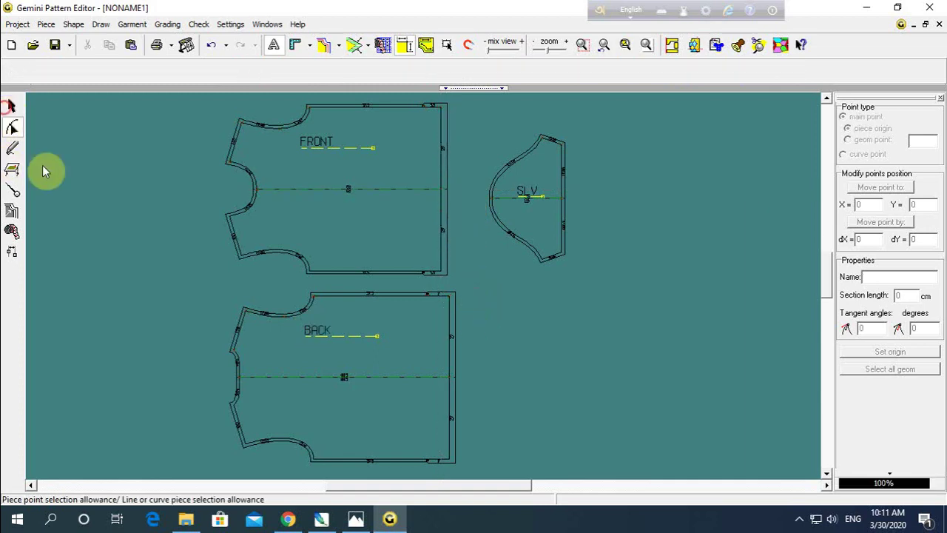
pyautogui.click(310, 114)
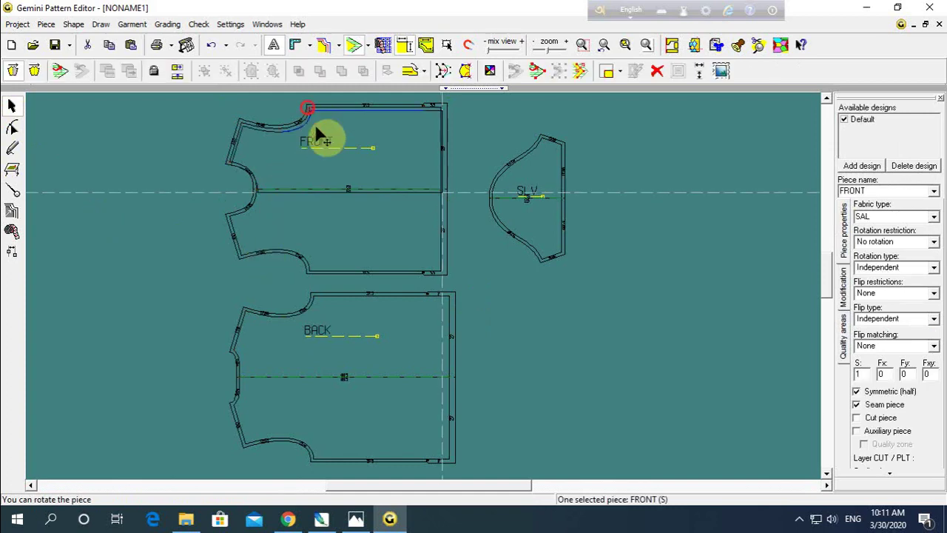
pyautogui.moveTo(311, 115); pyautogui.dragTo(316, 303)
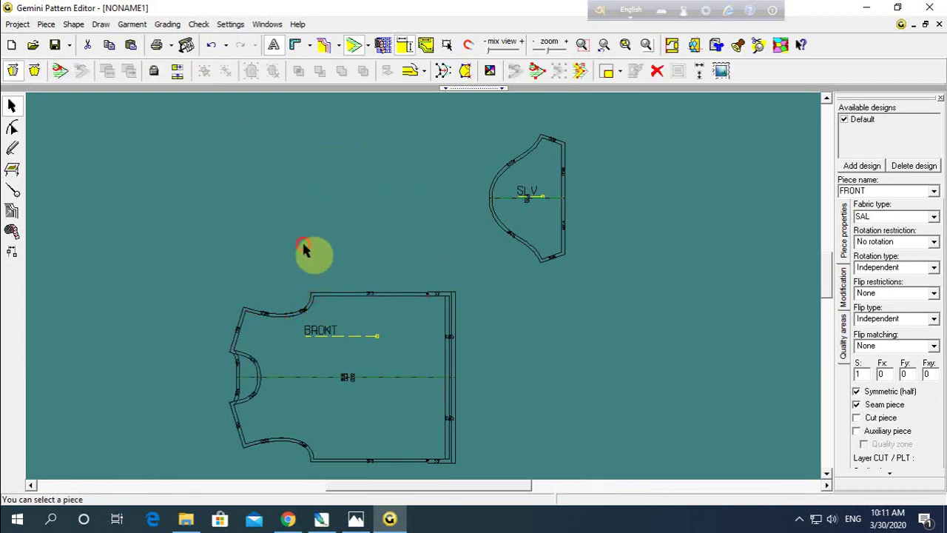
pyautogui.click(522, 355)
pyautogui.hotkey('ctrl', 'a')
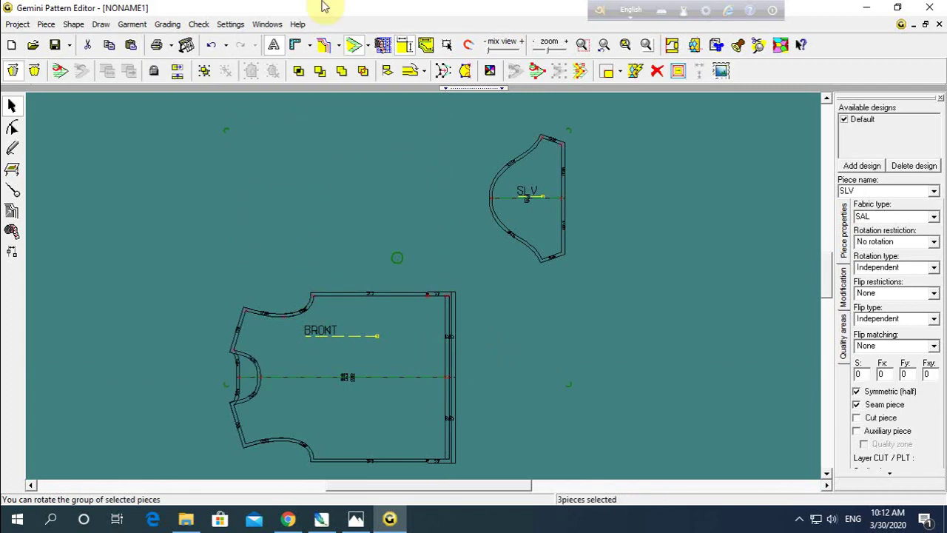
pyautogui.moveTo(281, 279); pyautogui.dragTo(420, 293)
pyautogui.scroll(1, 420, 294)
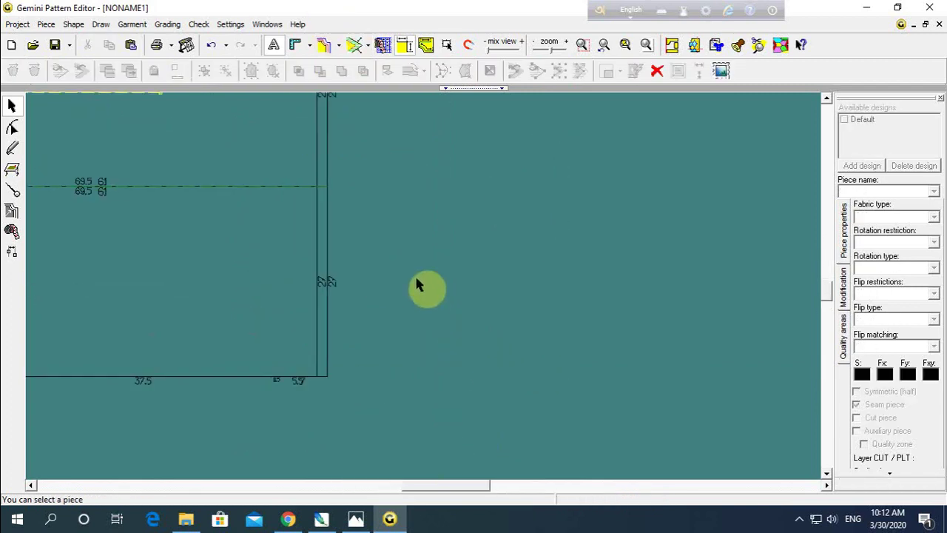
pyautogui.scroll(1, 422, 282)
pyautogui.scroll(1, 422, 283)
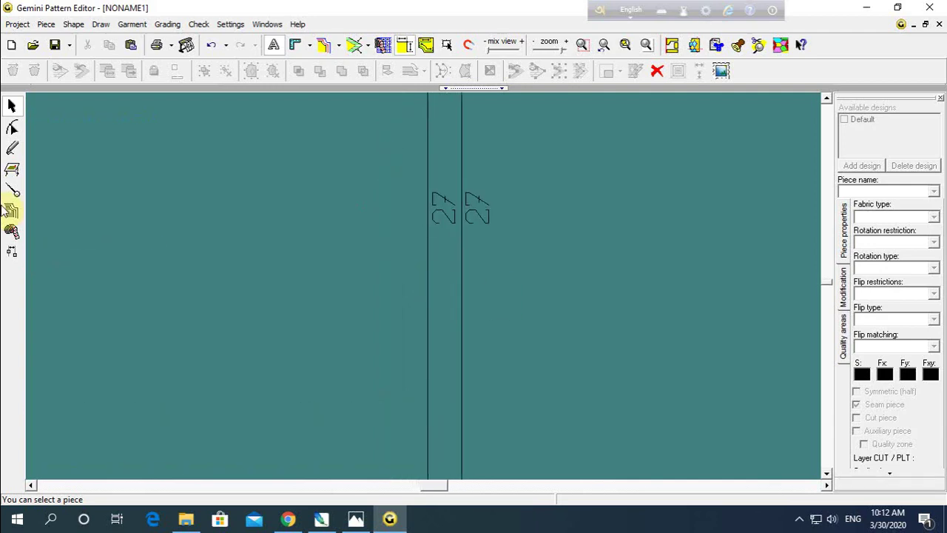
# Step: Measure the 1.5 cm straight-line distance between the two side edge lines
pyautogui.click(14, 231)
pyautogui.click(132, 71)
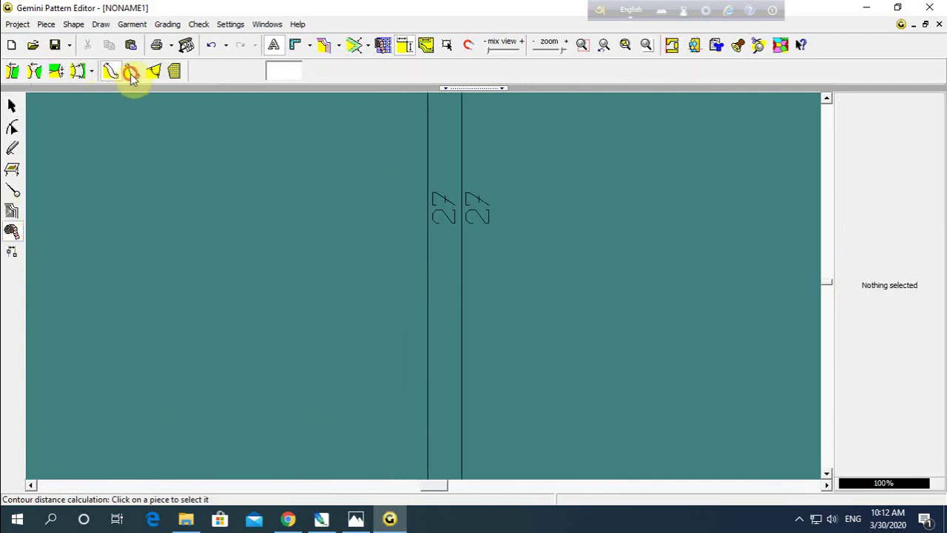
pyautogui.click(430, 296)
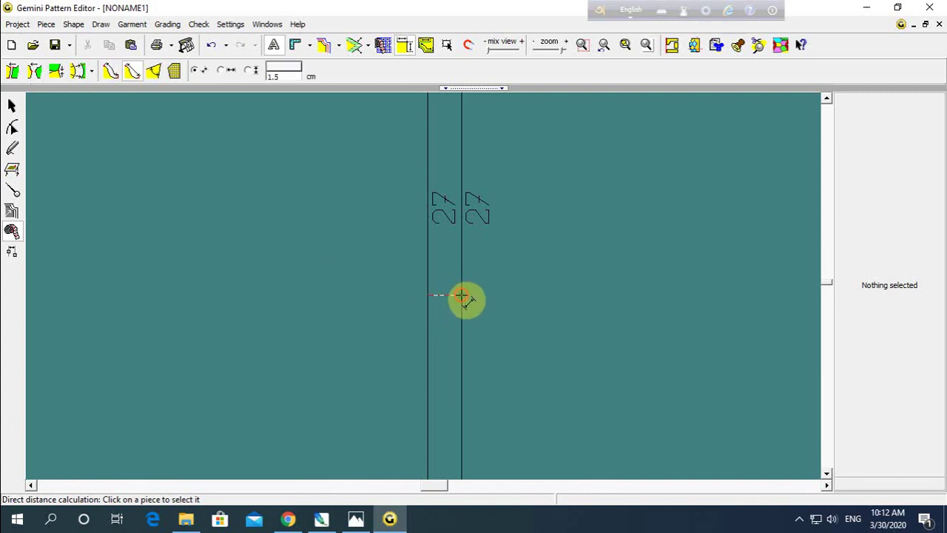
pyautogui.click(461, 295)
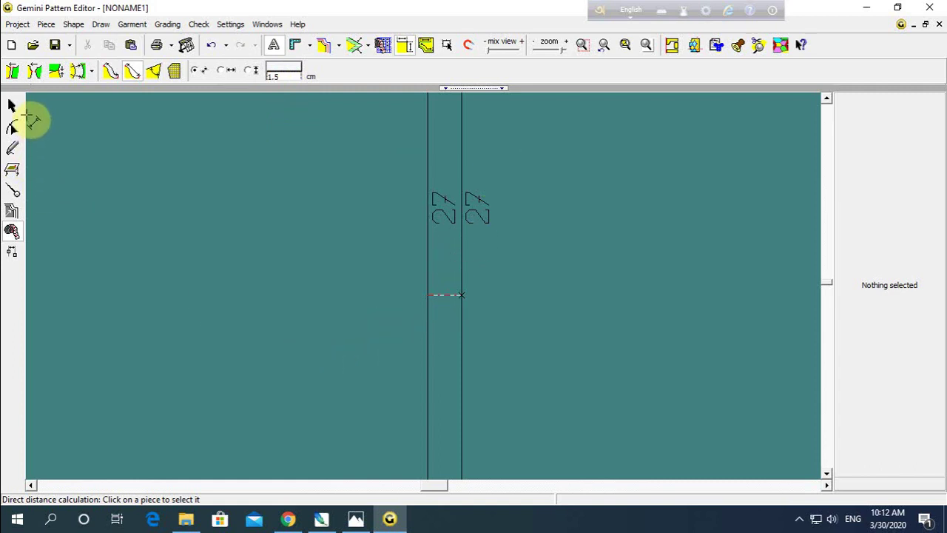
# Step: Shift FRONT slightly left and down so it sits under BACK with right edges aligned
pyautogui.click(12, 106)
pyautogui.click(370, 263)
pyautogui.scroll(-3, 402, 281)
pyautogui.scroll(-2, 407, 286)
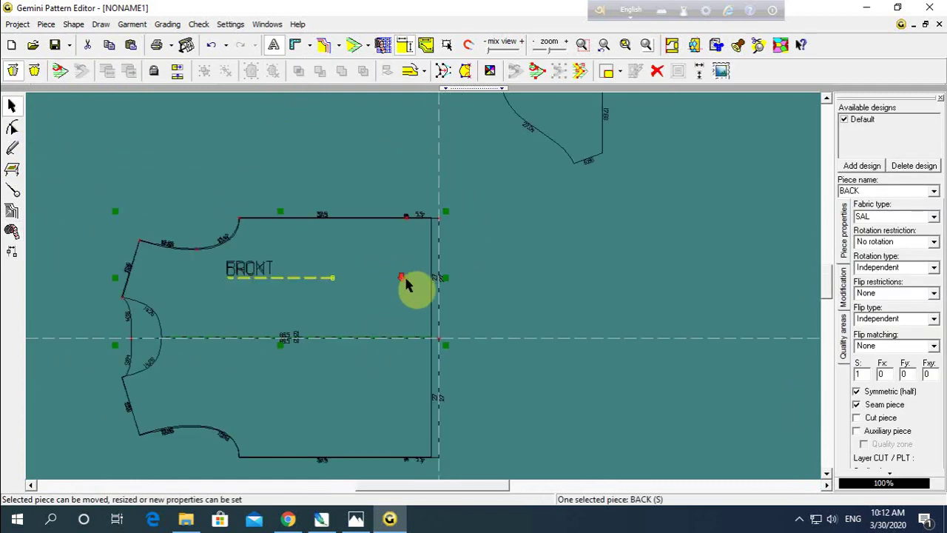
pyautogui.scroll(-2, 403, 296)
pyautogui.click(405, 320)
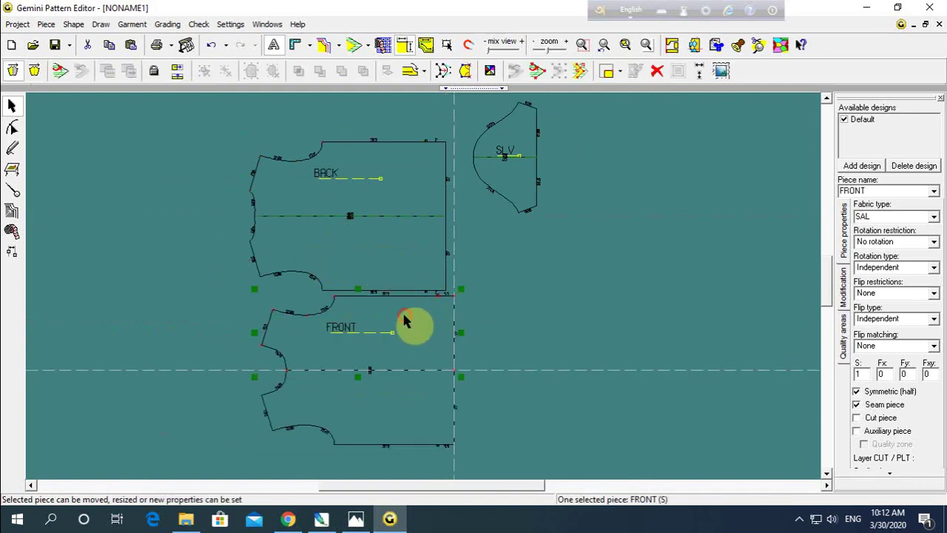
pyautogui.moveTo(405, 319); pyautogui.dragTo(396, 328)
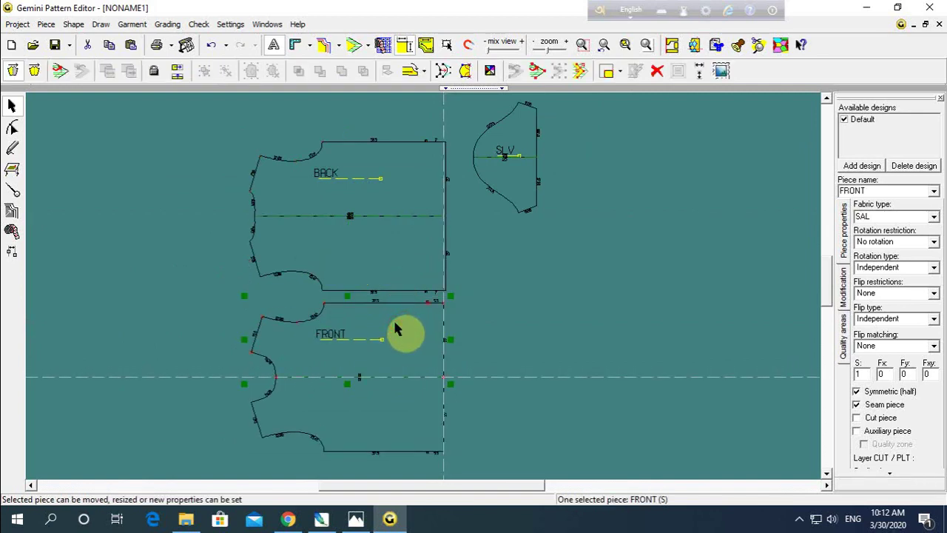
pyautogui.moveTo(355, 520)
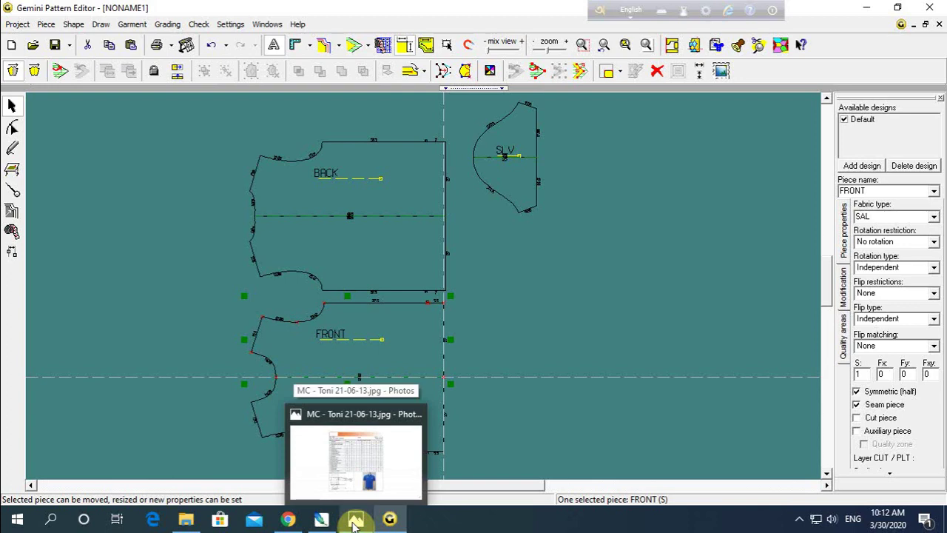
pyautogui.click(354, 522)
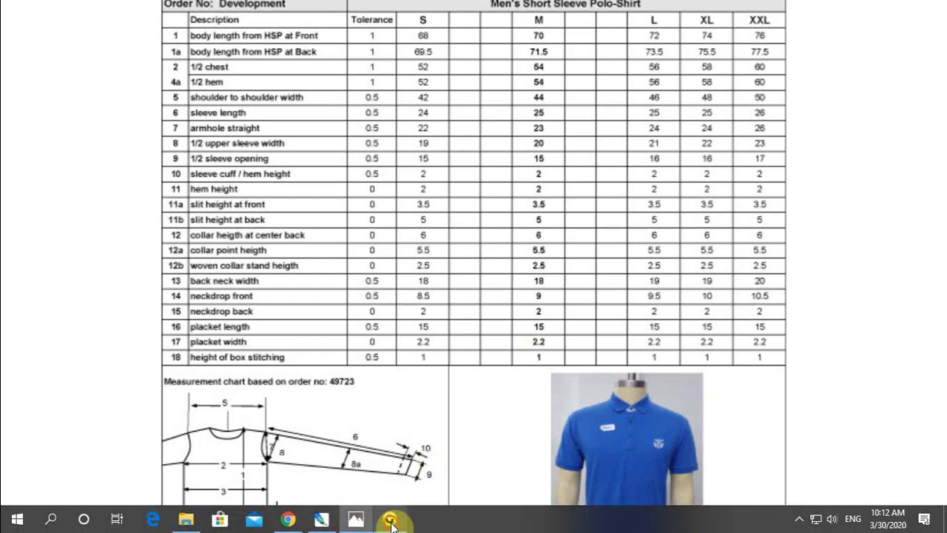
pyautogui.click(390, 521)
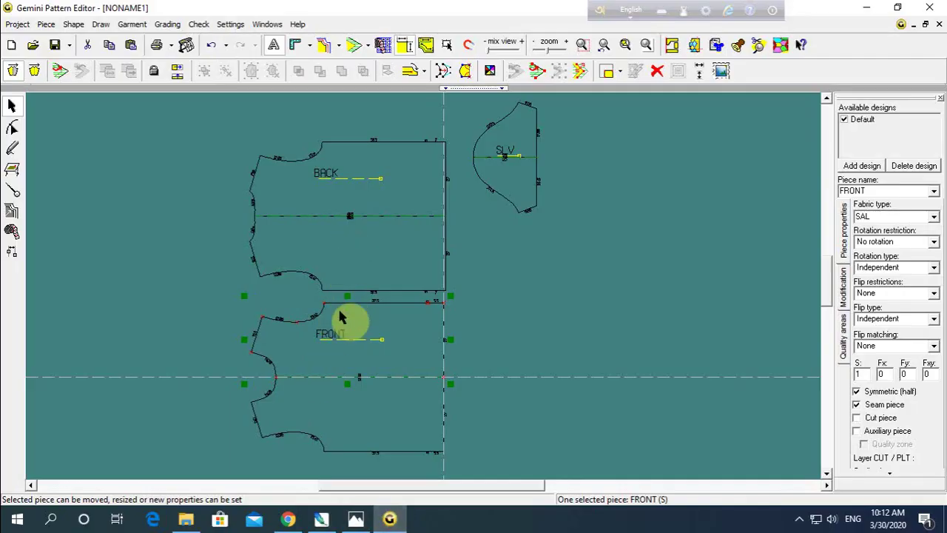
# Step: Launch Calculator from the Start menu and move it clear of the pattern pieces
pyautogui.click(16, 518)
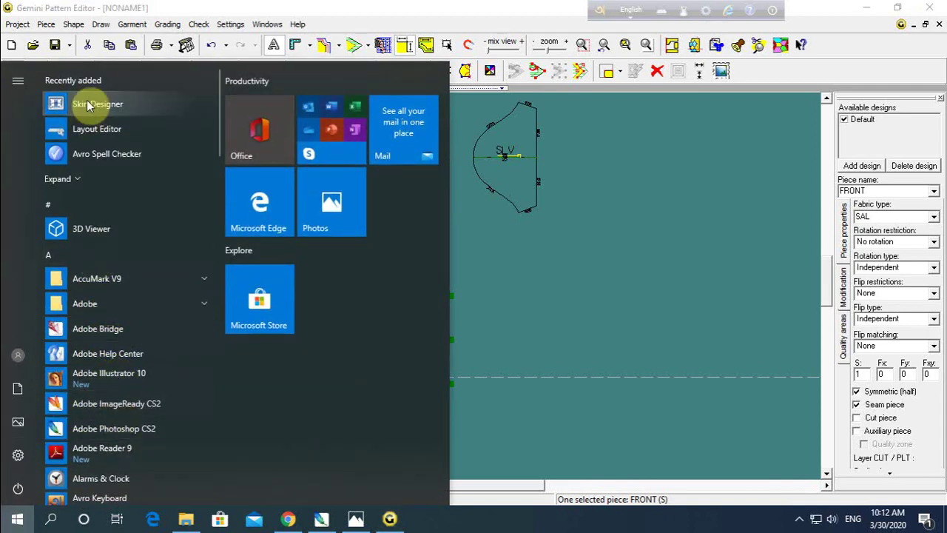
pyautogui.scroll(-3, 108, 281)
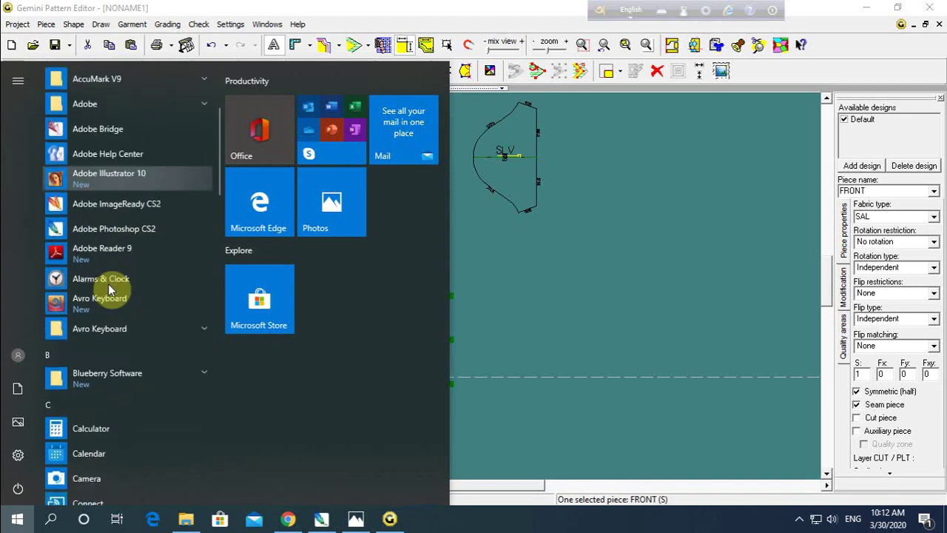
pyautogui.click(87, 428)
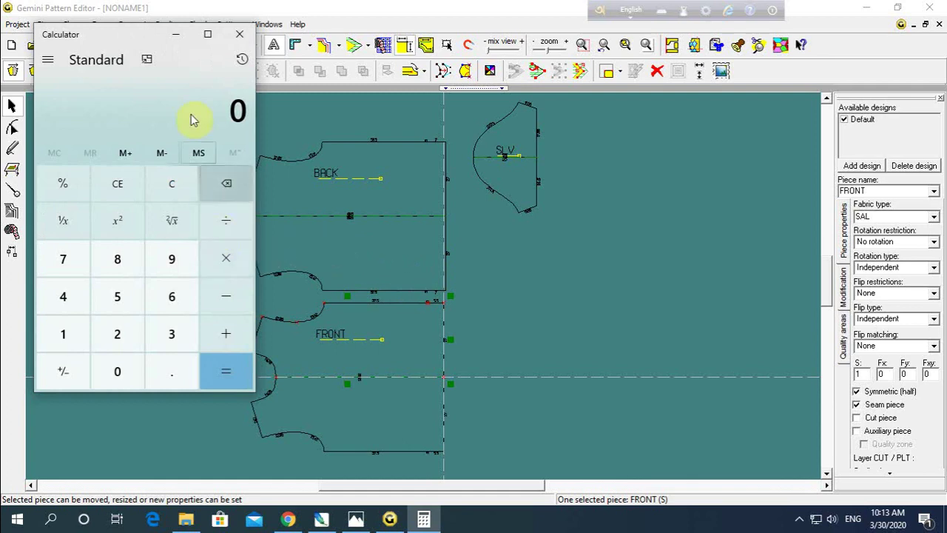
pyautogui.moveTo(133, 44)
pyautogui.mouseDown()
pyautogui.moveTo(569, 91)
pyautogui.moveTo(526, 127)
pyautogui.mouseUp()
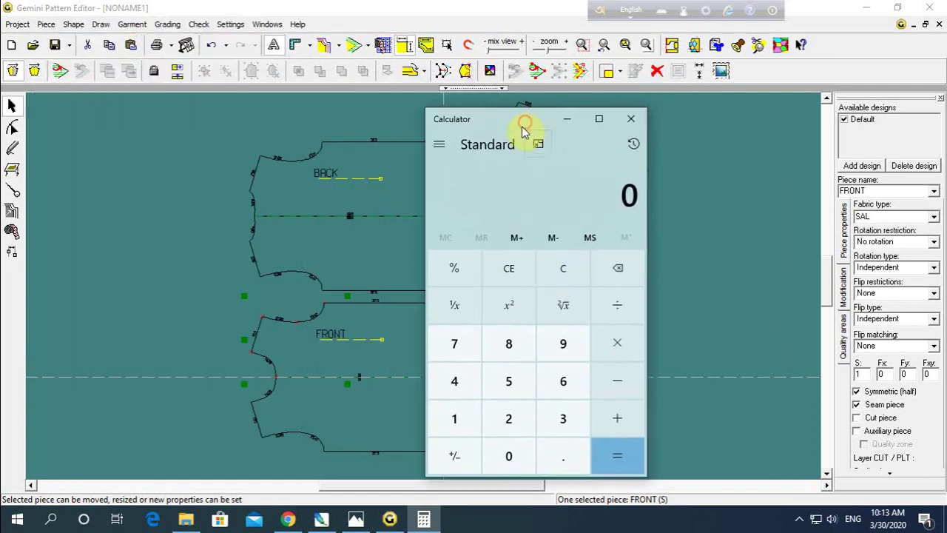
# Step: Compute 2.2 × 2 = 4.4, add 3 to get 7.4, and select the result
pyautogui.click(512, 421)
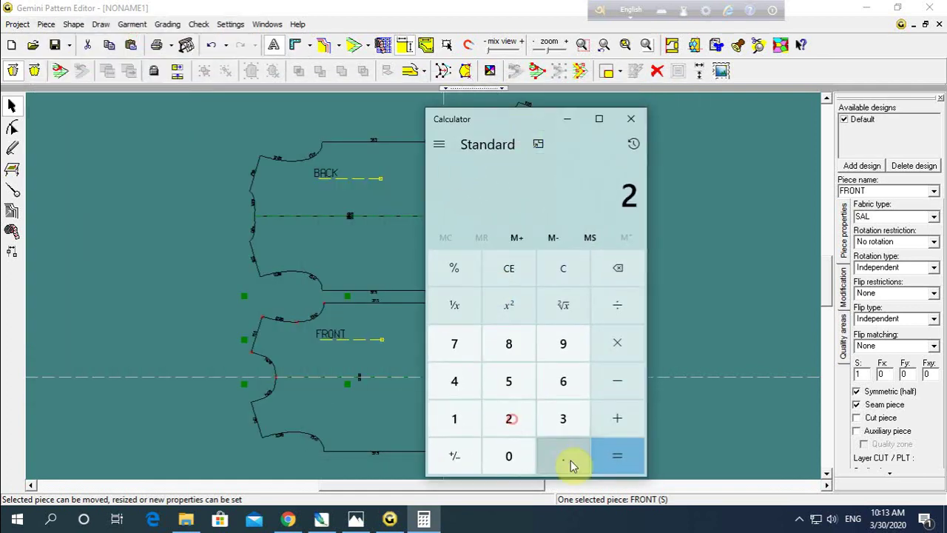
pyautogui.click(570, 459)
pyautogui.click(511, 421)
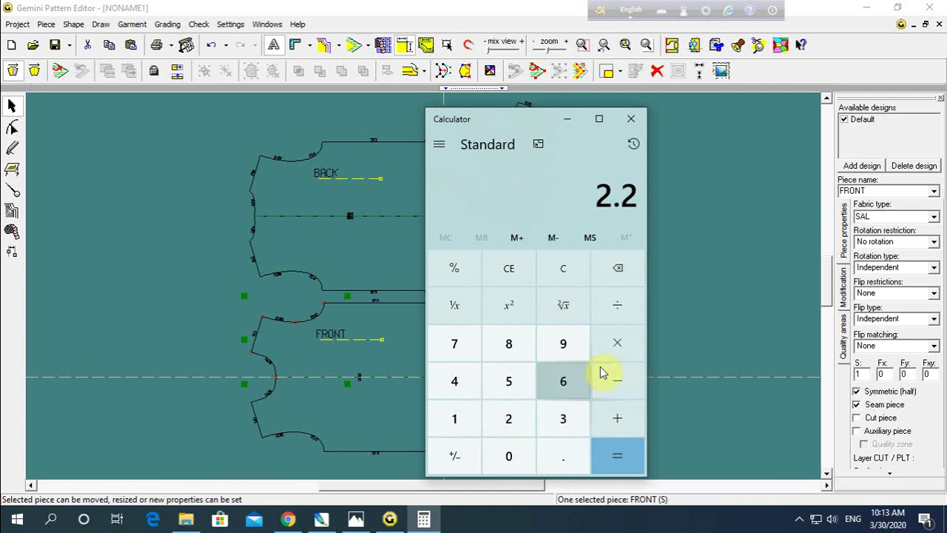
pyautogui.click(613, 343)
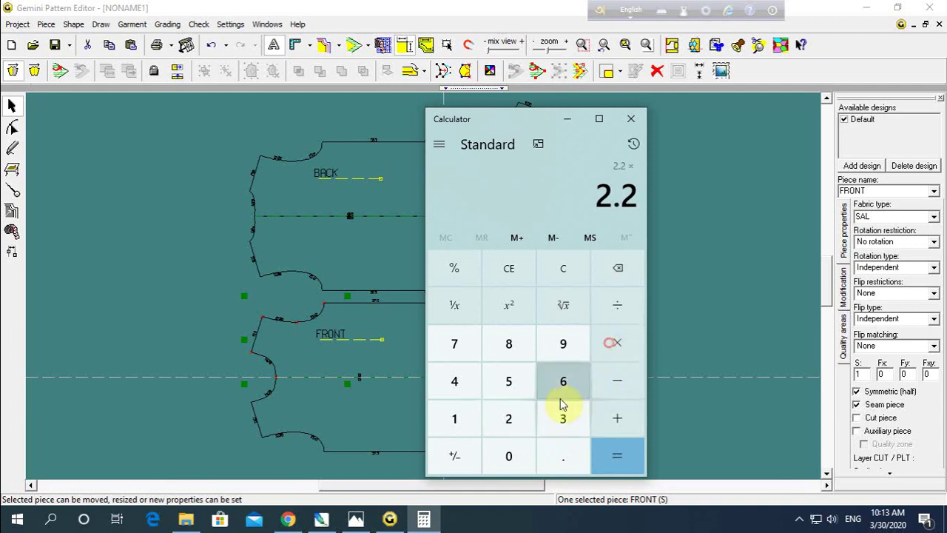
pyautogui.click(508, 421)
pyautogui.click(610, 459)
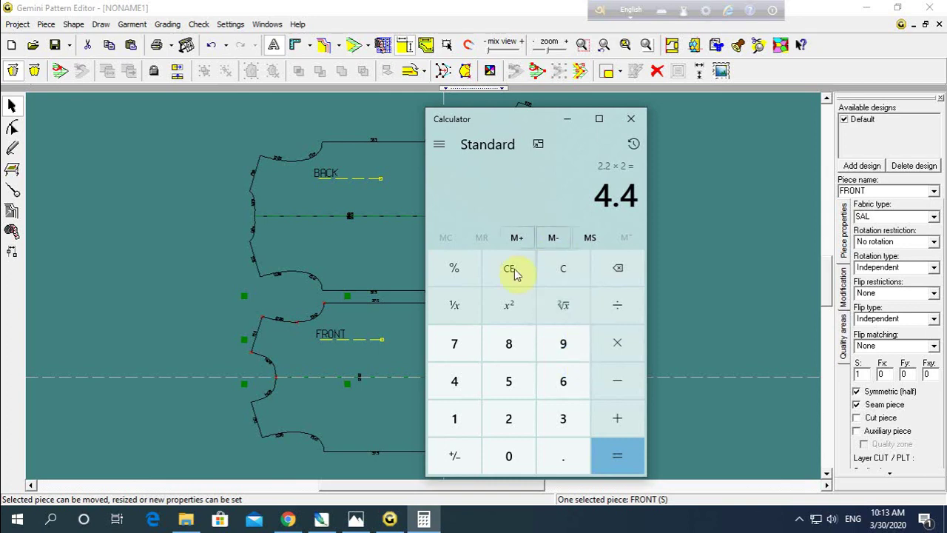
pyautogui.click(615, 419)
pyautogui.click(562, 419)
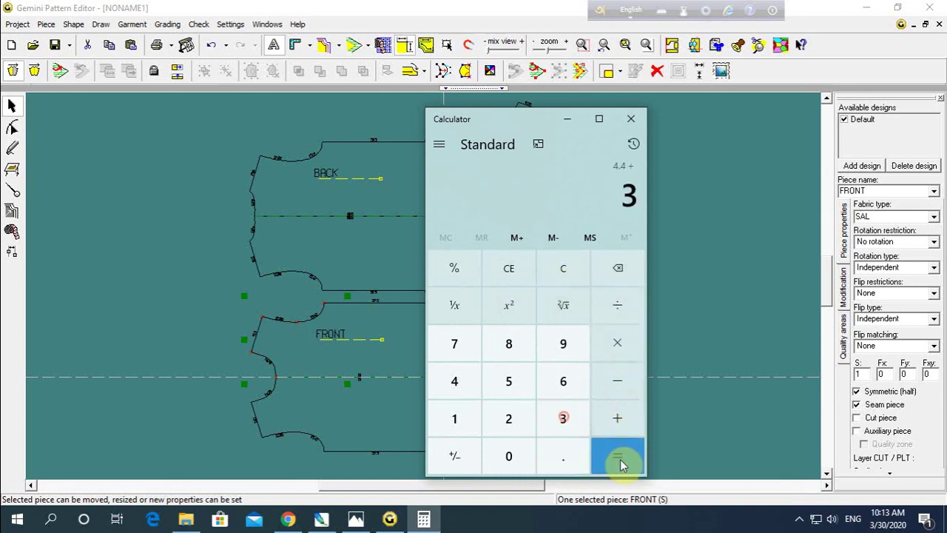
pyautogui.click(623, 466)
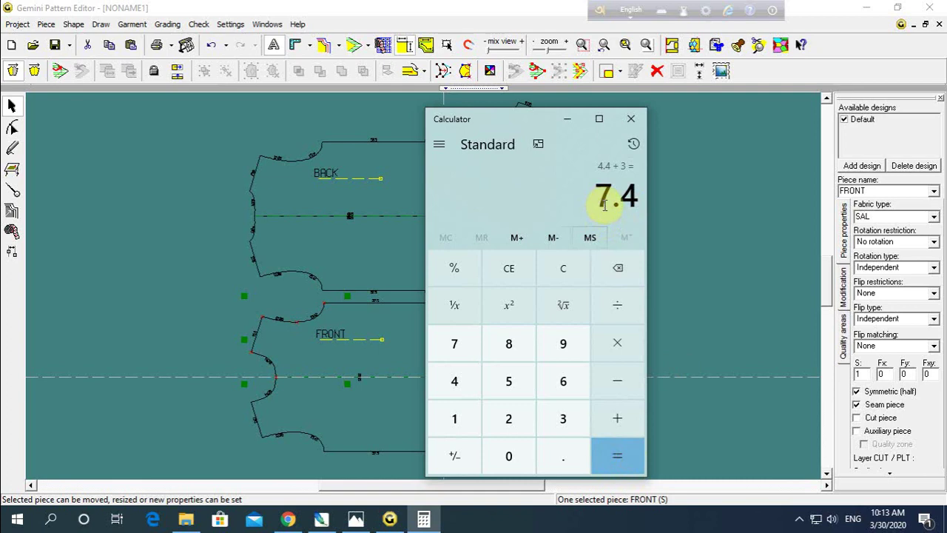
pyautogui.moveTo(605, 196); pyautogui.dragTo(645, 204)
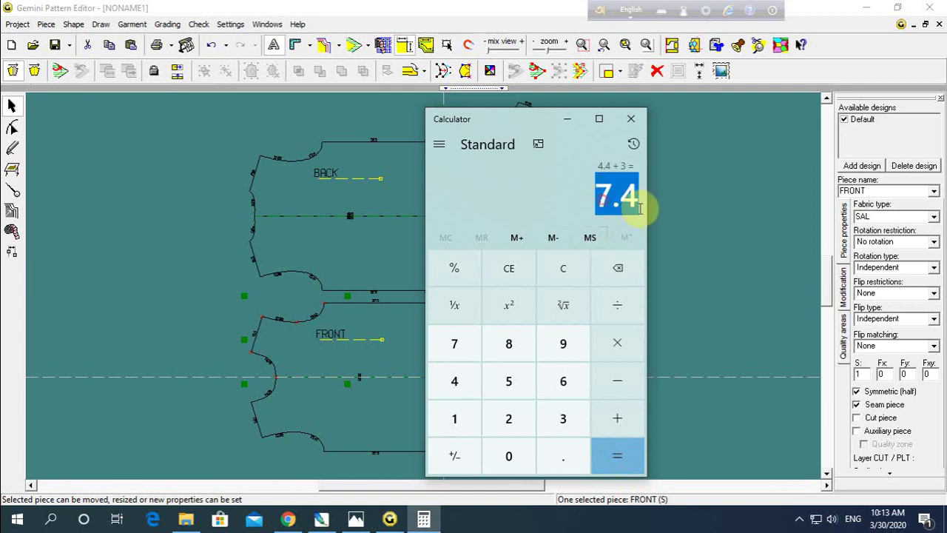
# Step: Raise the BACK and FRONT pieces higher on the canvas, leaving space on the left
pyautogui.click(698, 222)
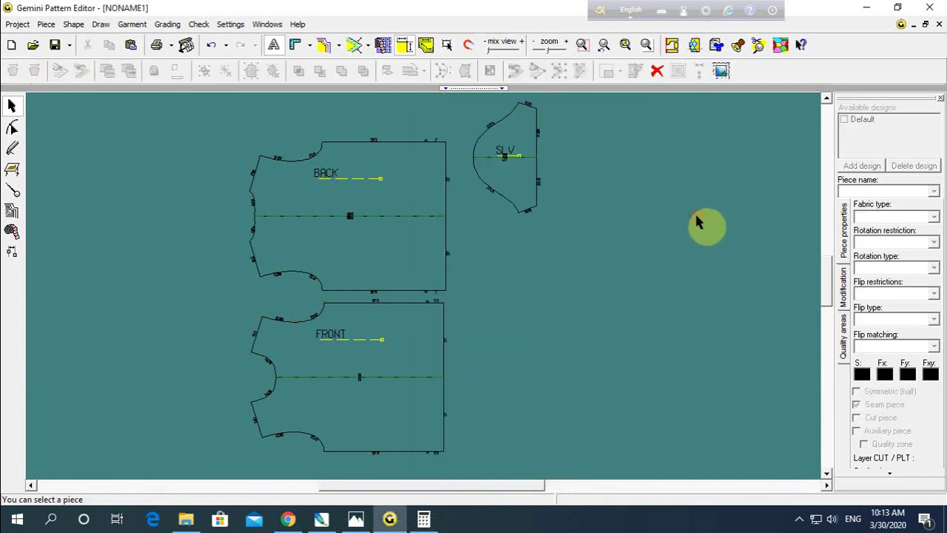
pyautogui.moveTo(348, 198); pyautogui.dragTo(331, 154)
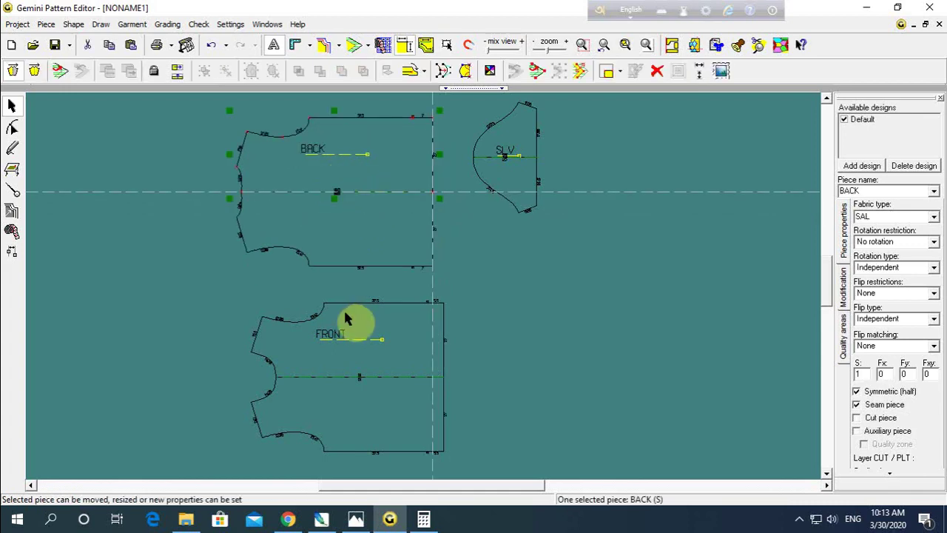
pyautogui.moveTo(348, 335); pyautogui.dragTo(351, 321)
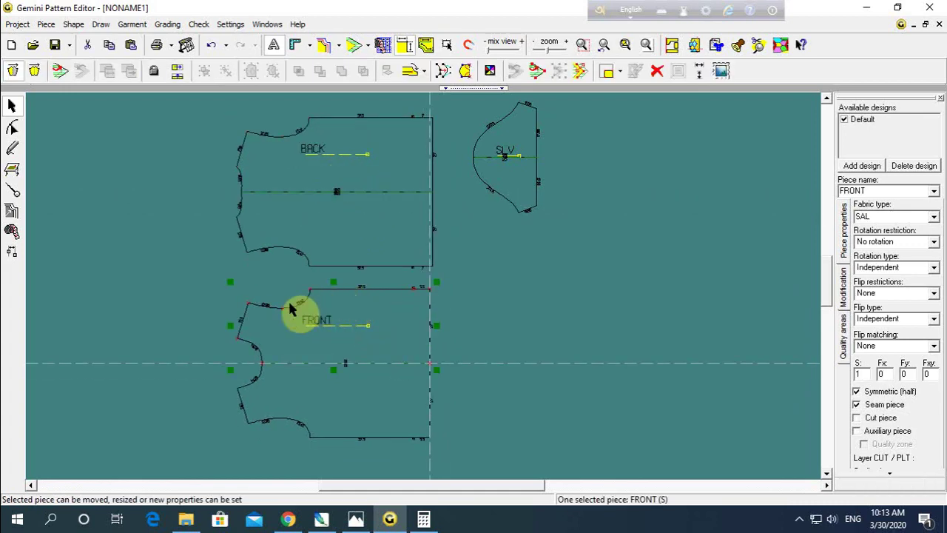
pyautogui.click(267, 370)
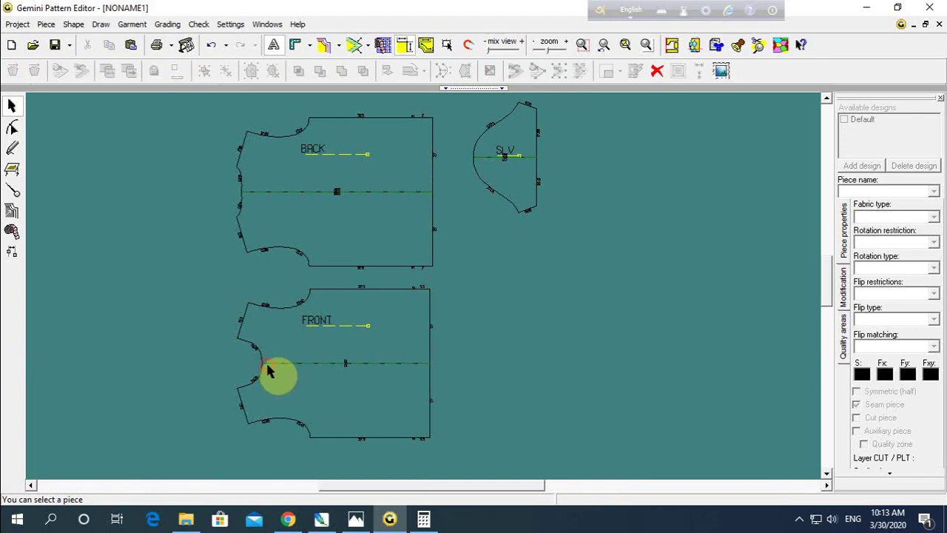
pyautogui.click(269, 364)
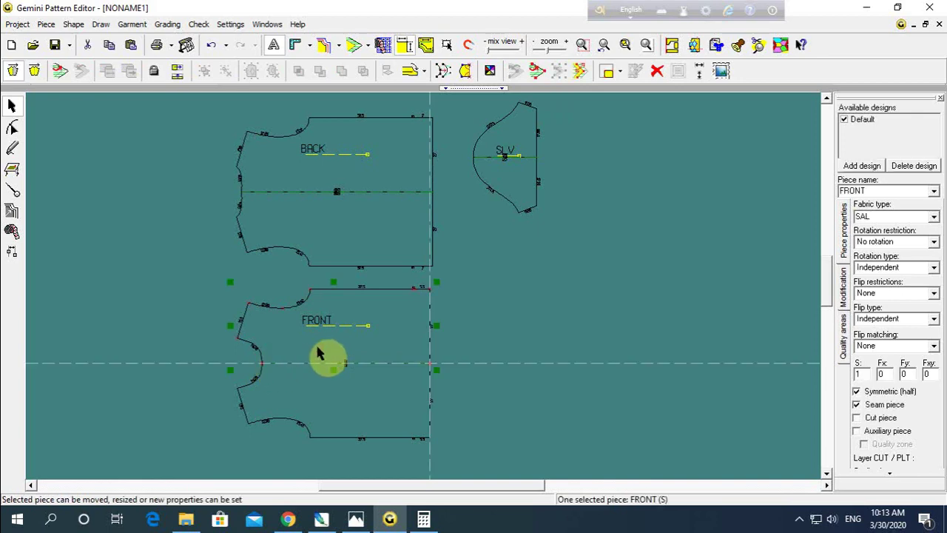
pyautogui.click(295, 342)
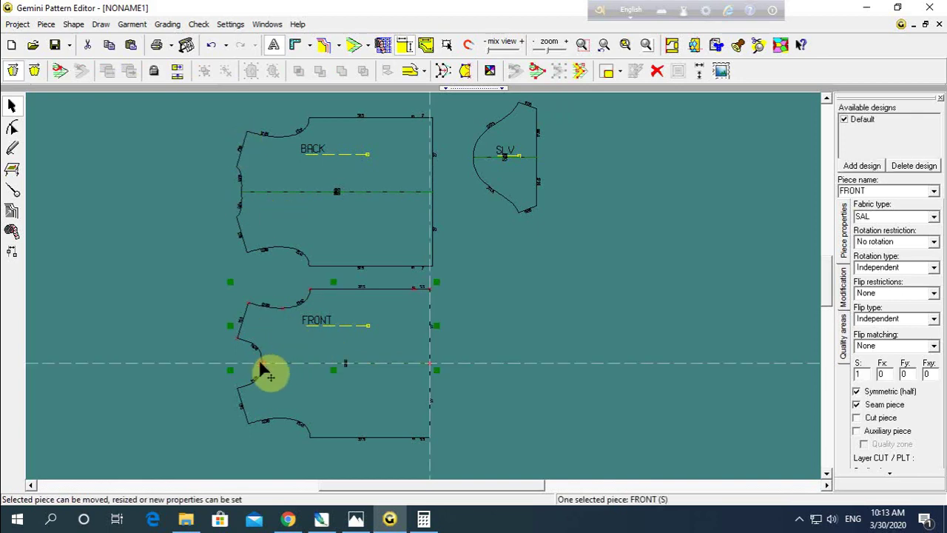
pyautogui.click(278, 379)
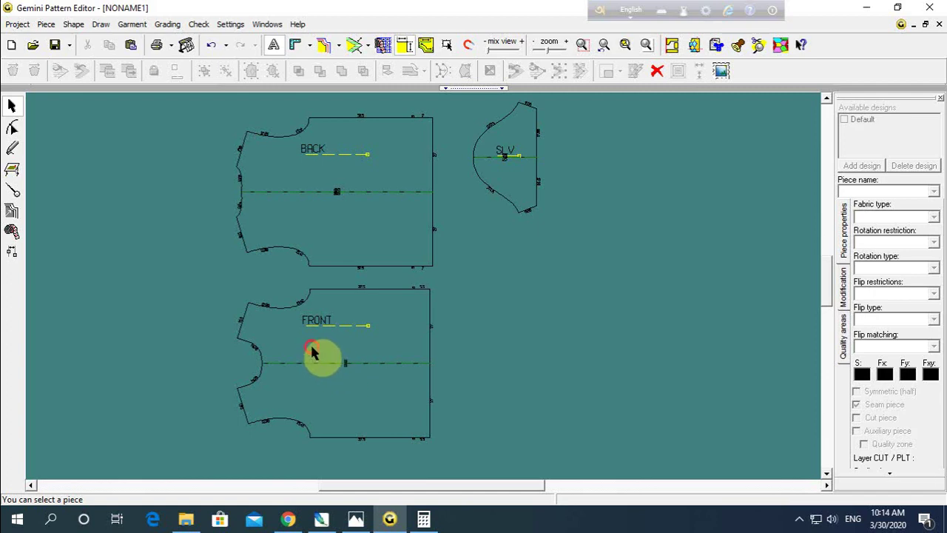
pyautogui.click(312, 353)
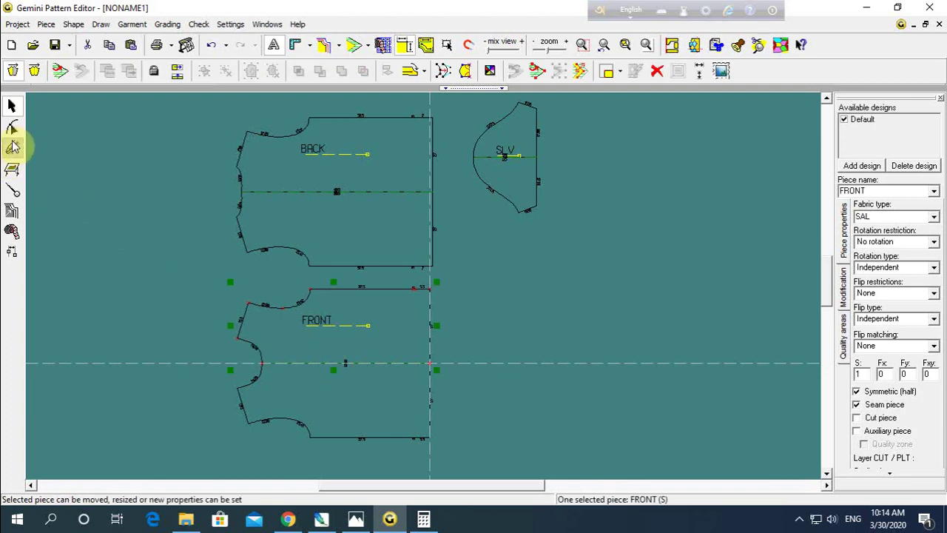
pyautogui.click(13, 146)
# Step: Draw a rectangle left of the pieces and size it to 19 cm wide by 7.5 cm tall
pyautogui.click(93, 245)
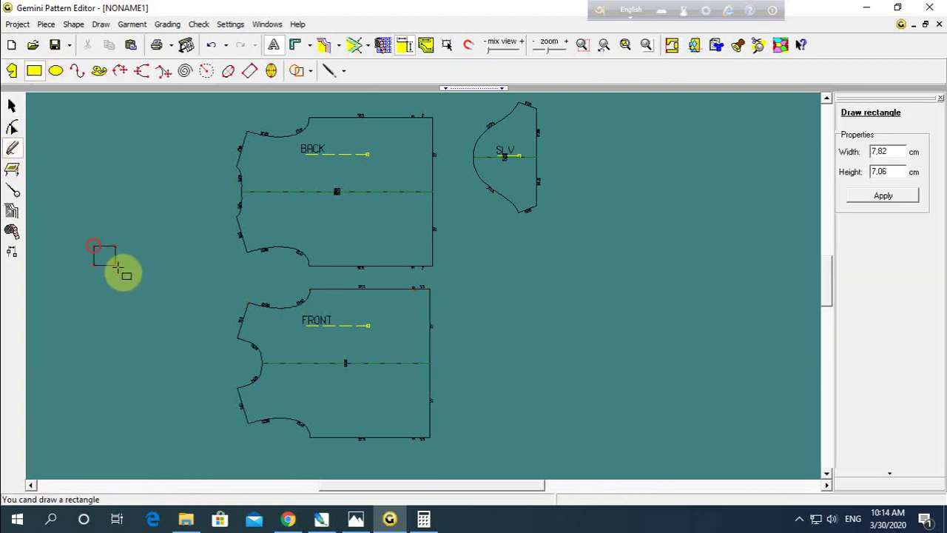
pyautogui.click(176, 283)
pyautogui.click(888, 150)
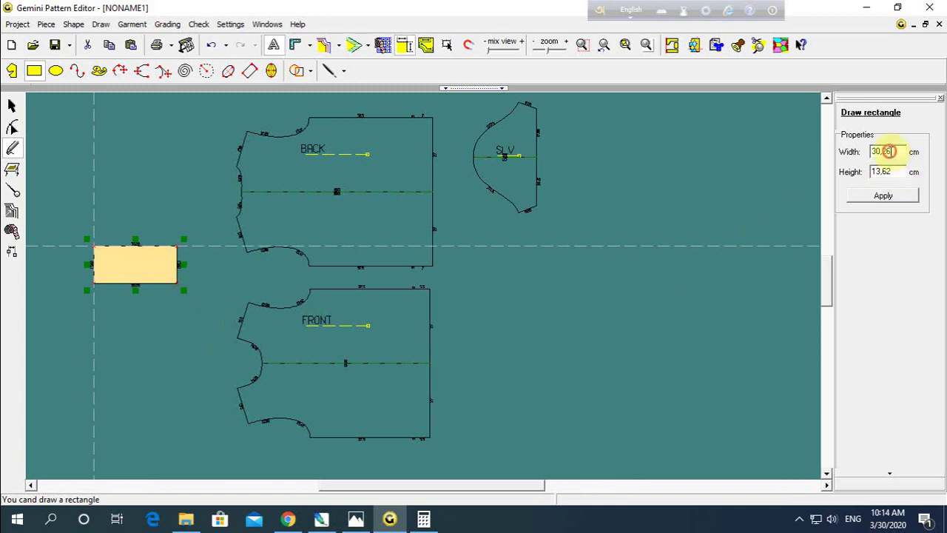
pyautogui.doubleClick(888, 151)
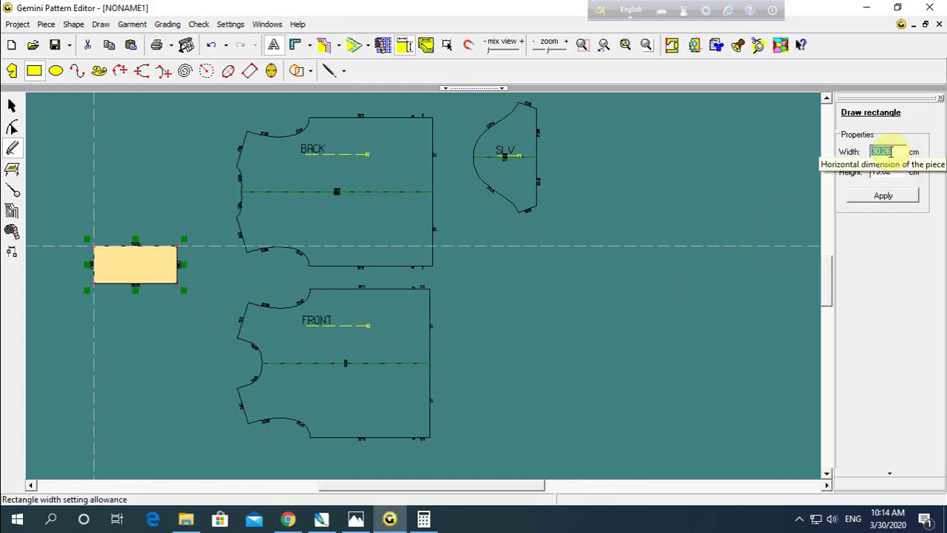
pyautogui.write('19')
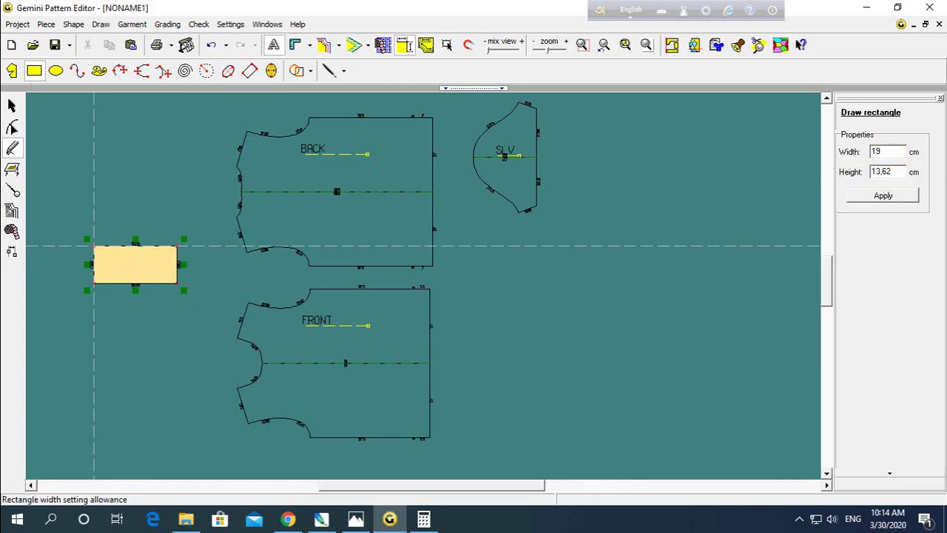
pyautogui.press('Return')
pyautogui.click(885, 172)
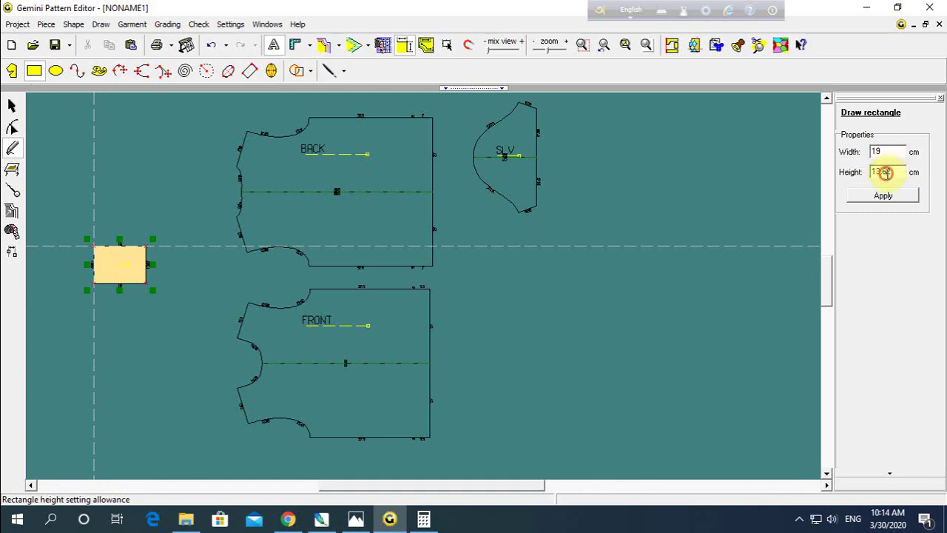
pyautogui.doubleClick(886, 173)
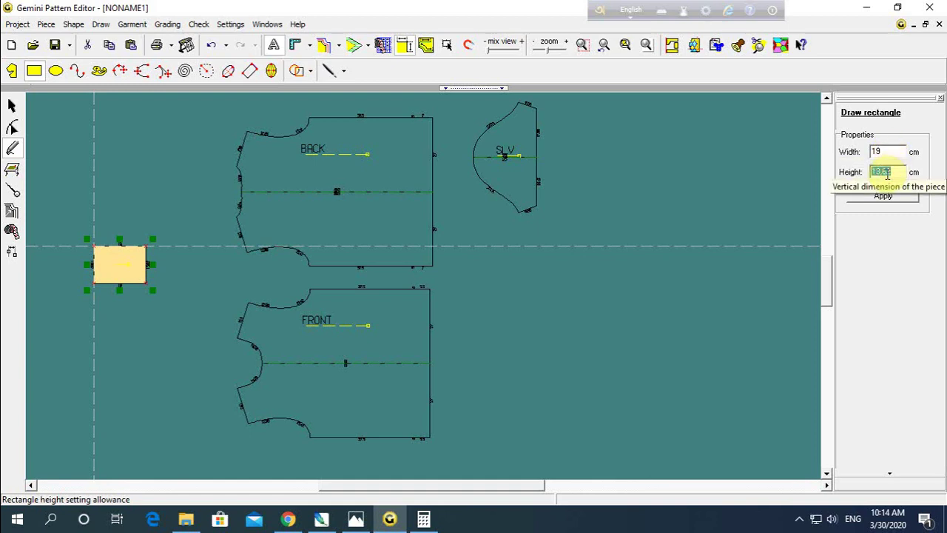
pyautogui.doubleClick(886, 174)
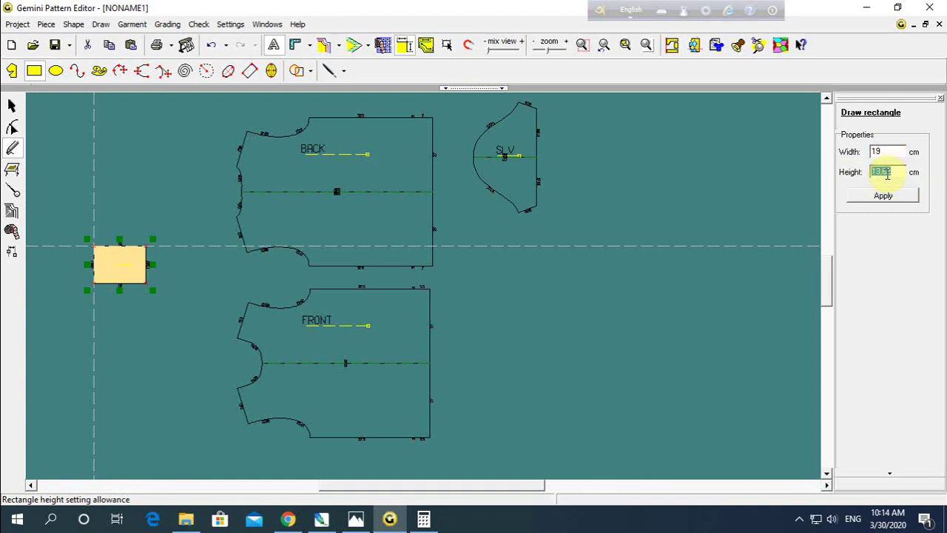
pyautogui.write('7.5')
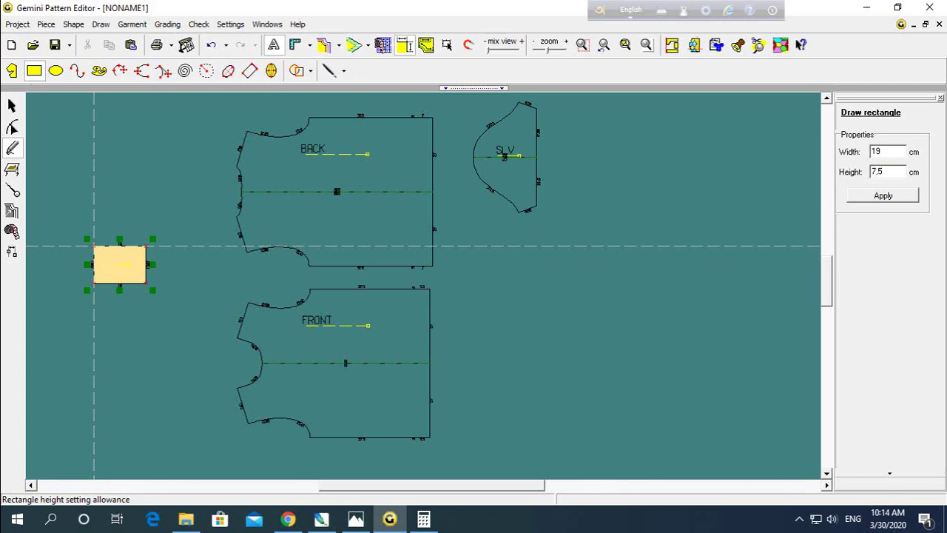
pyautogui.press('Return')
pyautogui.click(882, 195)
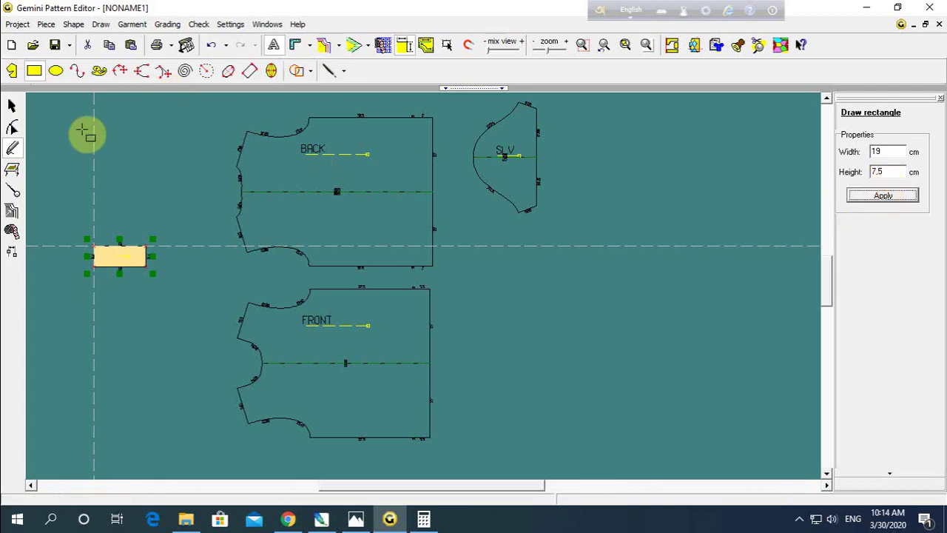
pyautogui.click(11, 105)
# Step: Position the 19 × 7.5 cm rectangle beside BACK and FRONT, under the sleeve
pyautogui.moveTo(133, 255)
pyautogui.mouseDown()
pyautogui.moveTo(190, 213)
pyautogui.moveTo(213, 250)
pyautogui.moveTo(477, 282)
pyautogui.mouseUp()
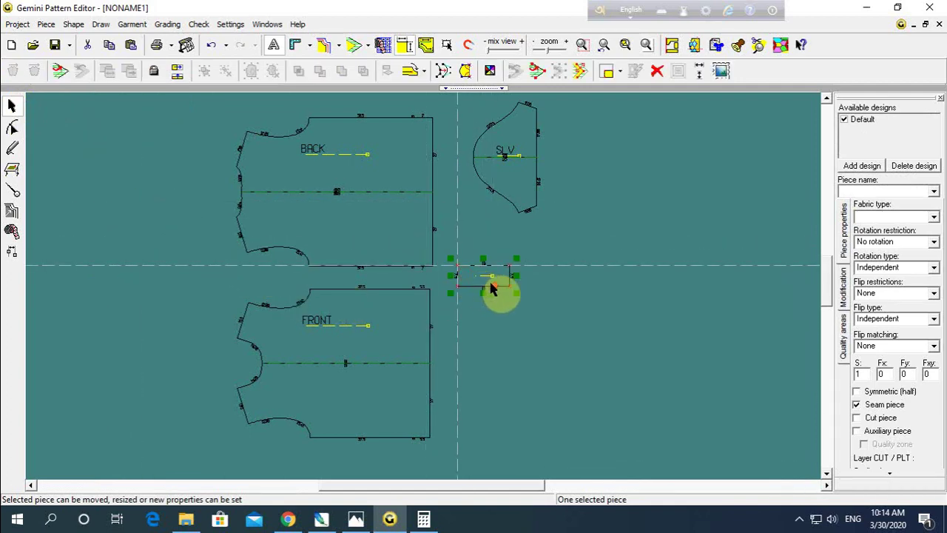
pyautogui.scroll(2, 492, 289)
pyautogui.scroll(1, 376, 285)
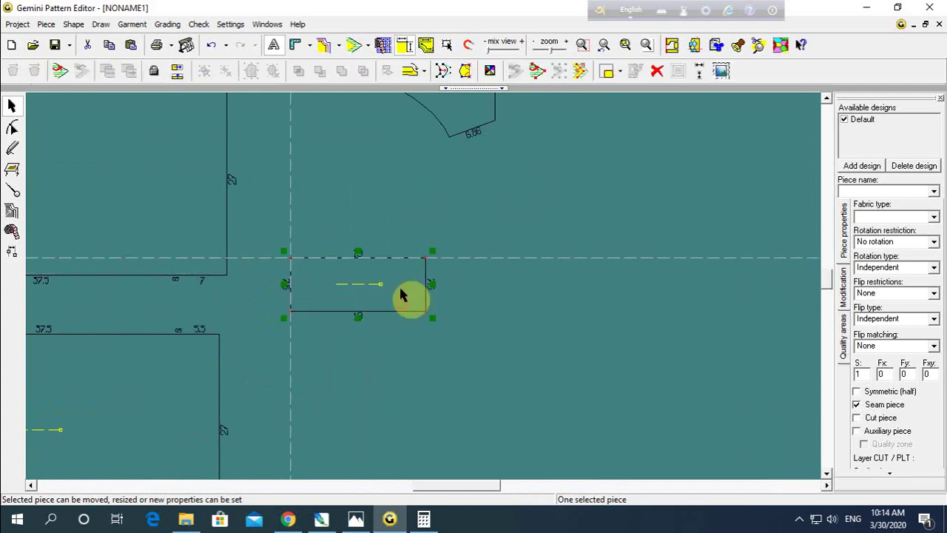
pyautogui.moveTo(401, 295); pyautogui.dragTo(392, 290)
pyautogui.click(392, 290)
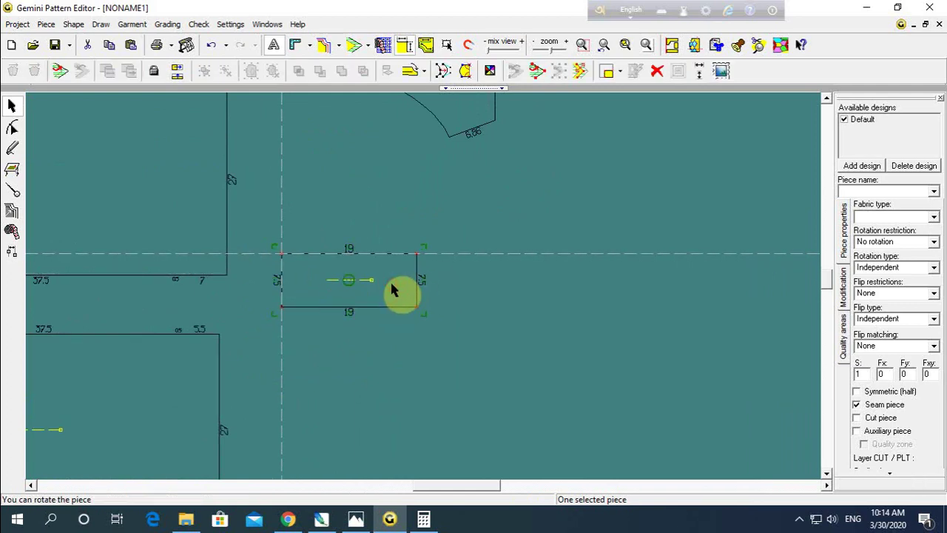
pyautogui.click(12, 127)
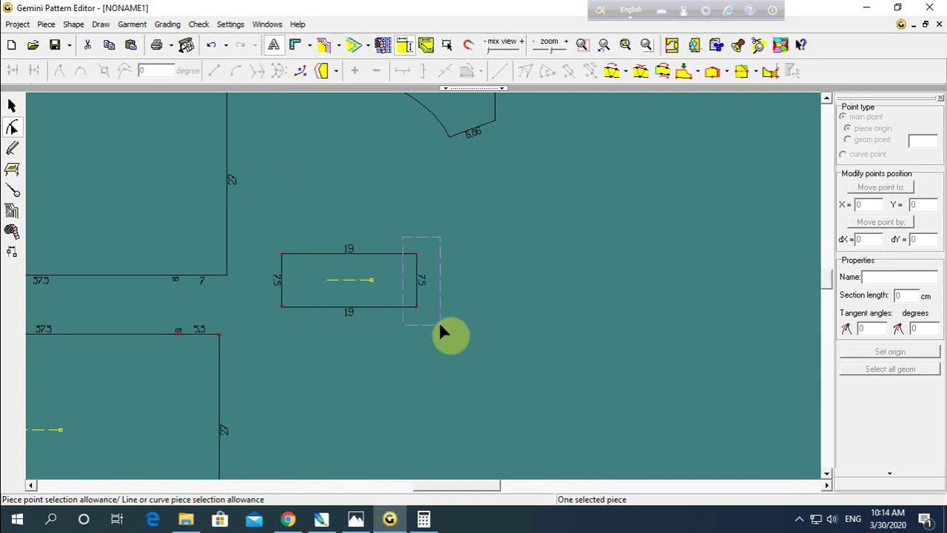
pyautogui.moveTo(439, 321); pyautogui.dragTo(434, 254)
pyautogui.click(274, 254)
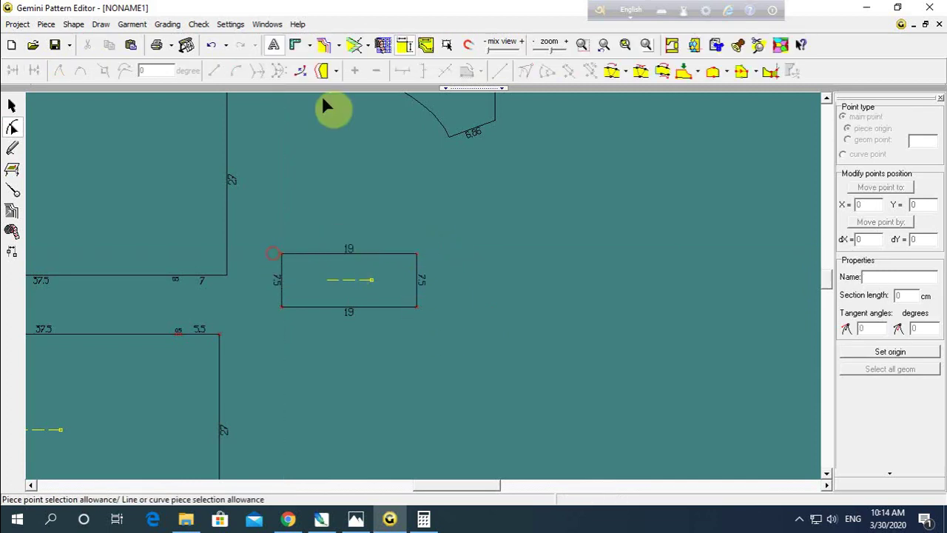
pyautogui.click(12, 105)
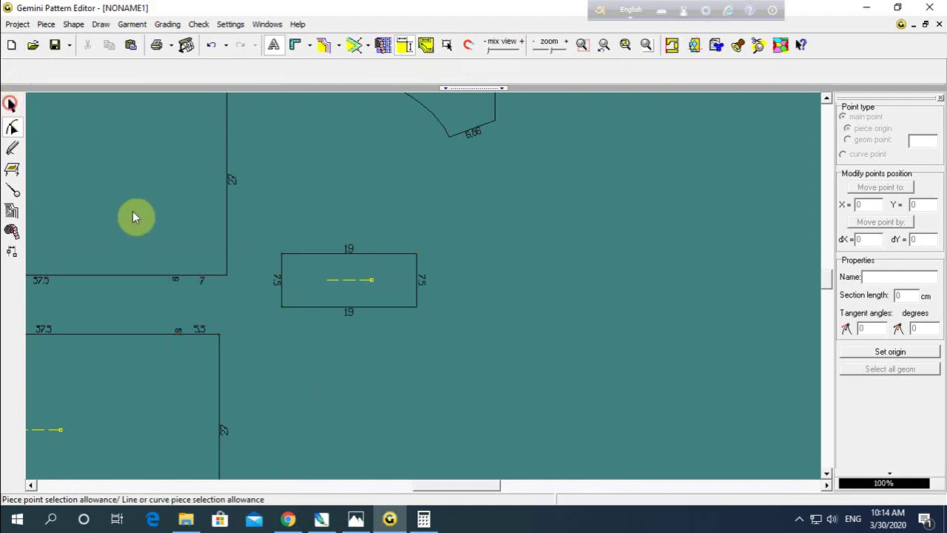
pyautogui.click(345, 275)
pyautogui.moveTo(344, 280); pyautogui.dragTo(347, 268)
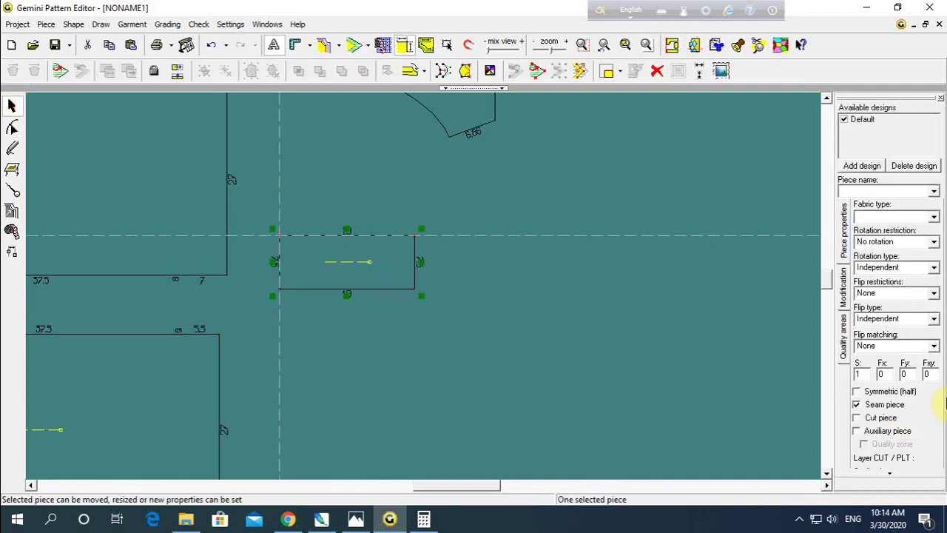
# Step: Mark the rectangle as a cut piece, then select all pattern pieces
pyautogui.click(857, 417)
pyautogui.click(350, 408)
pyautogui.scroll(-2, 319, 311)
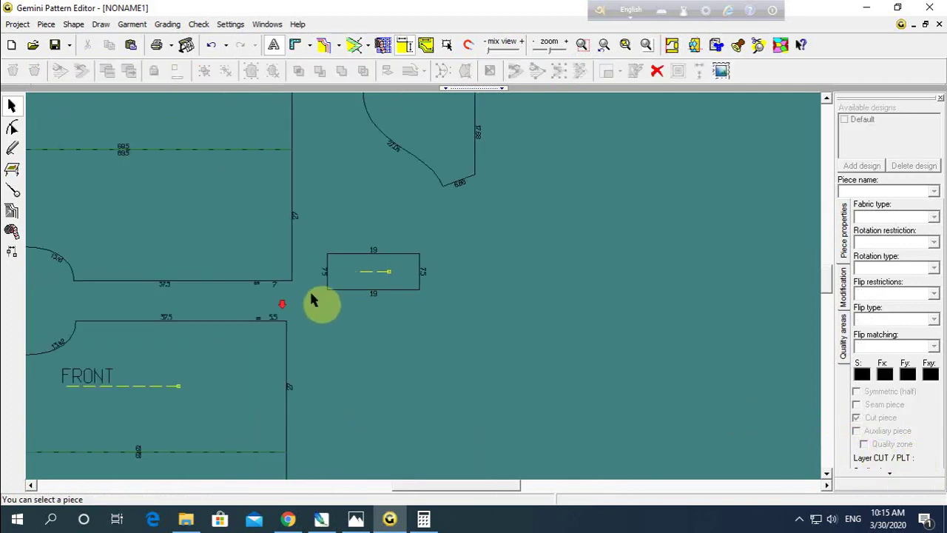
pyautogui.scroll(-1, 311, 300)
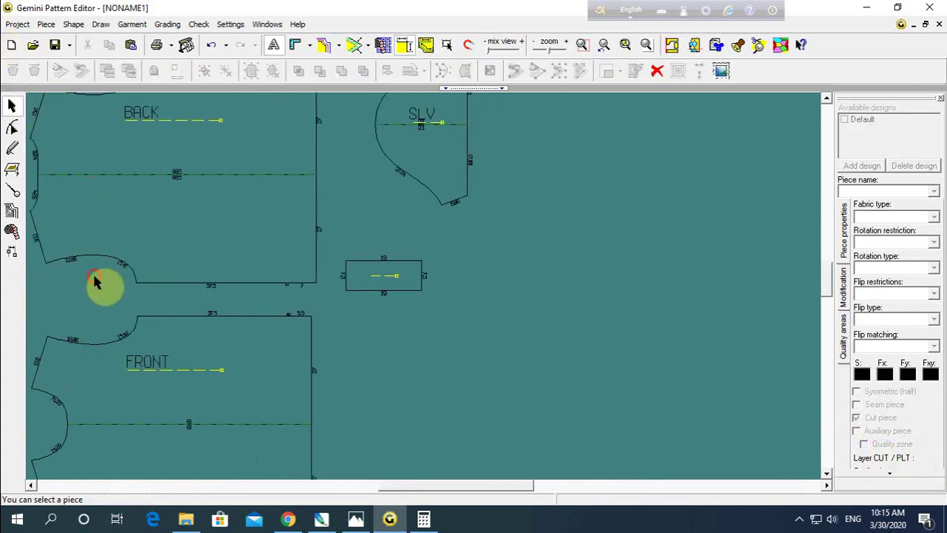
pyautogui.hotkey('ctrl', 'a')
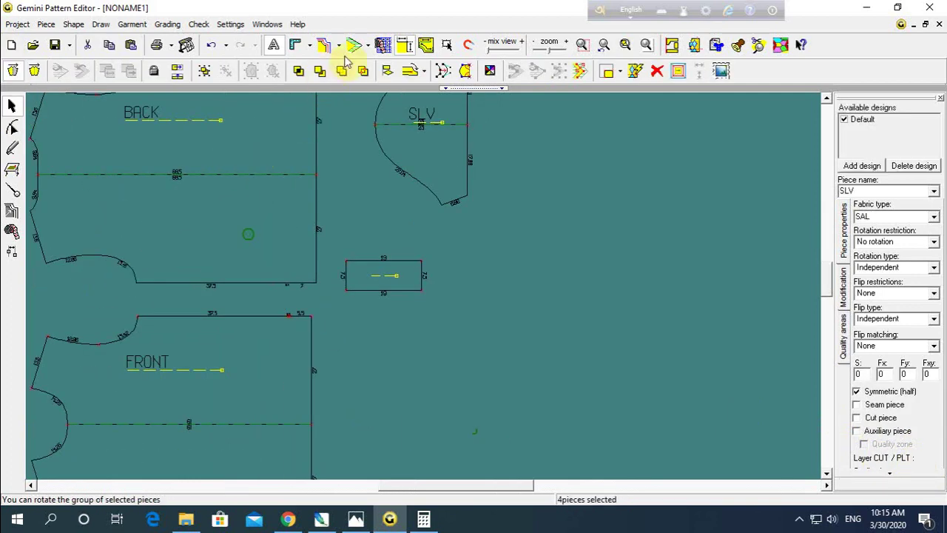
# Step: Add seam allowances to all pieces and name the rectangle piece PLKT
pyautogui.click(354, 44)
pyautogui.click(470, 260)
pyautogui.scroll(-1, 458, 280)
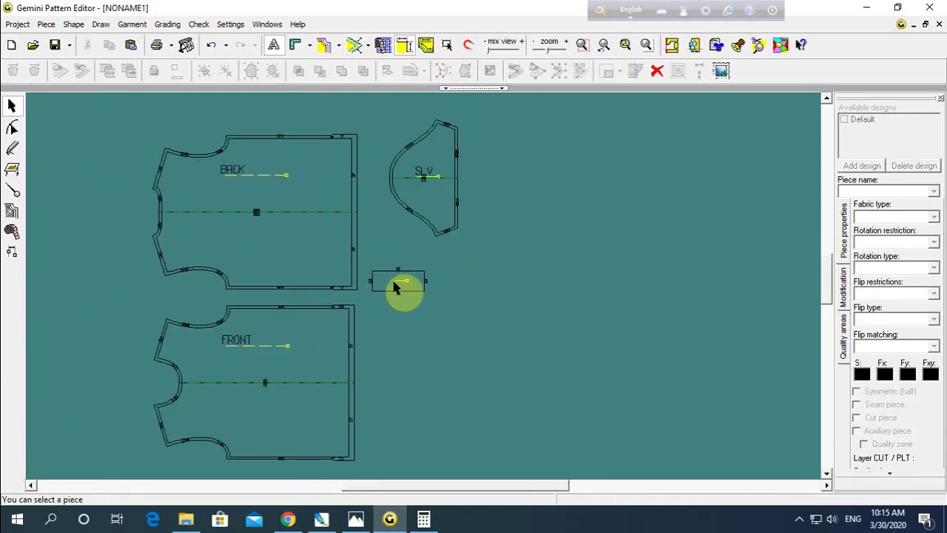
pyautogui.moveTo(392, 290); pyautogui.dragTo(403, 270)
pyautogui.scroll(1, 404, 271)
pyautogui.scroll(1, 436, 307)
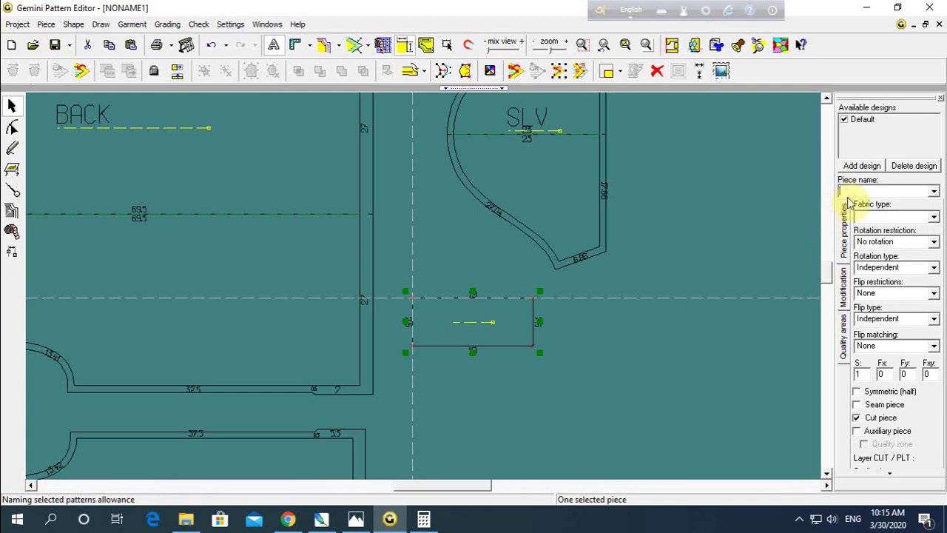
pyautogui.write('PLKT')
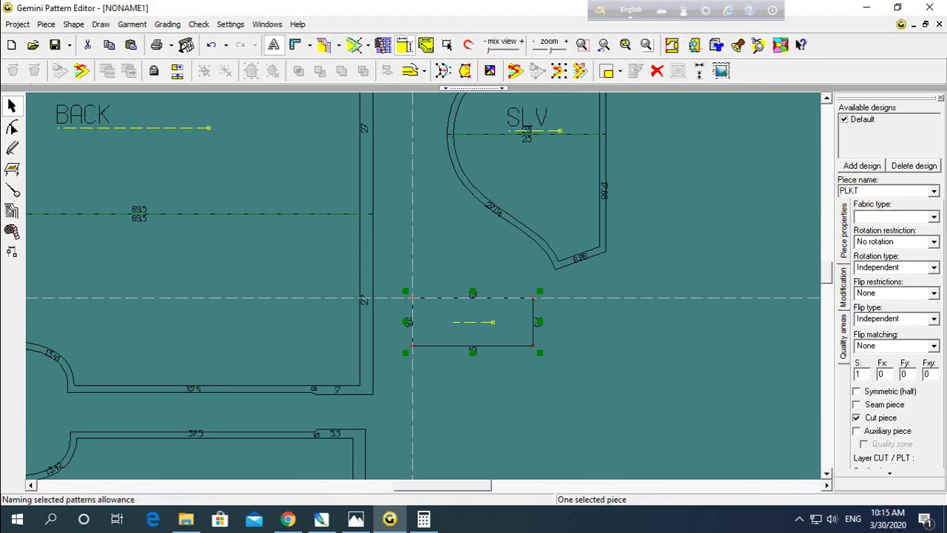
pyautogui.press('Return')
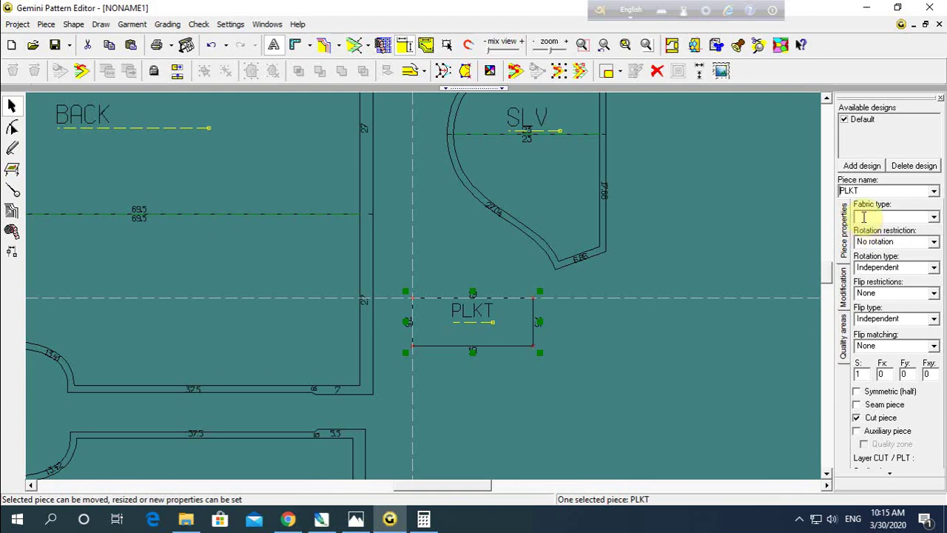
# Step: Set the PLKT piece's fabric type to SAL and its Fy to 1
pyautogui.click(862, 216)
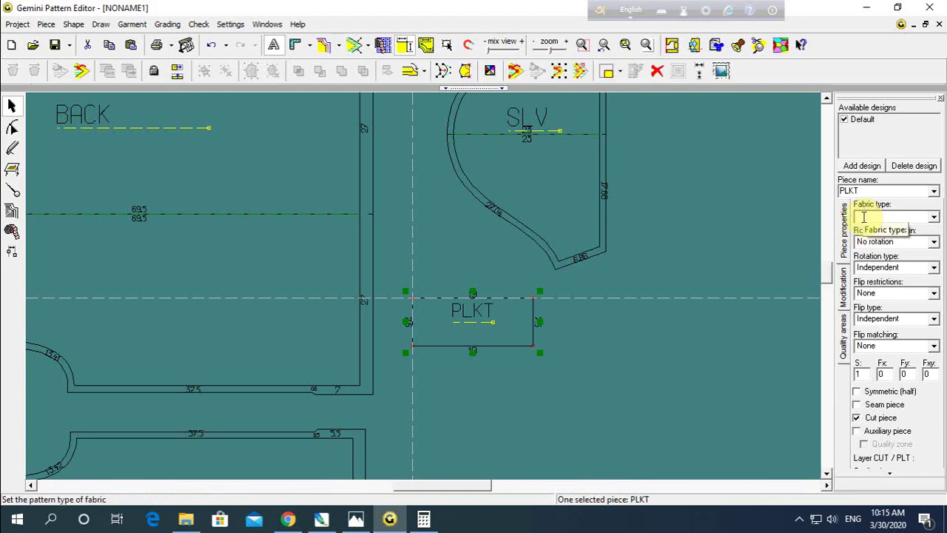
pyautogui.write('SHL')
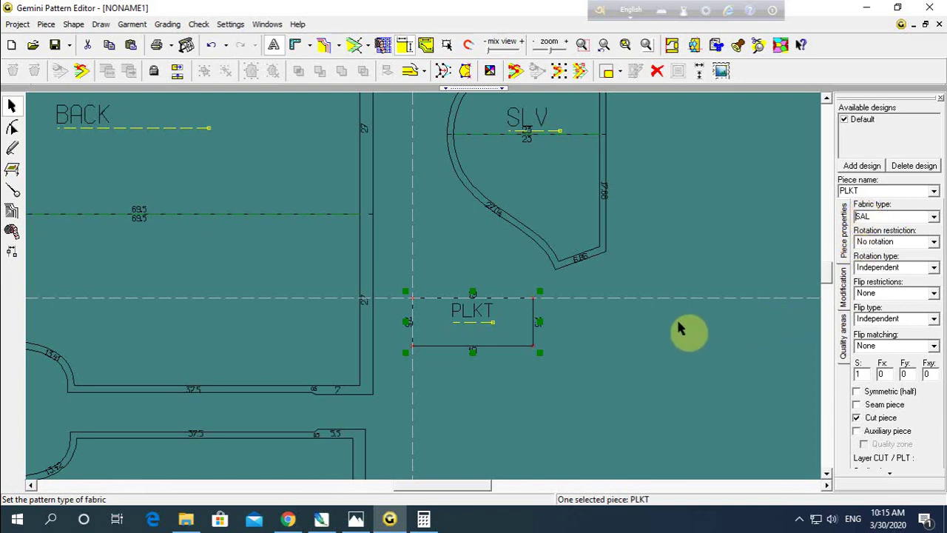
pyautogui.click(651, 323)
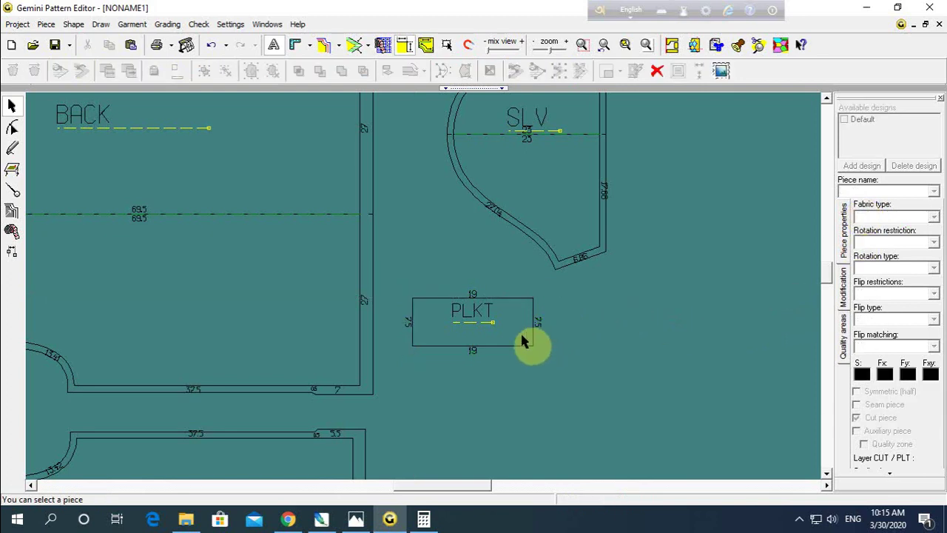
pyautogui.moveTo(522, 340); pyautogui.dragTo(514, 319)
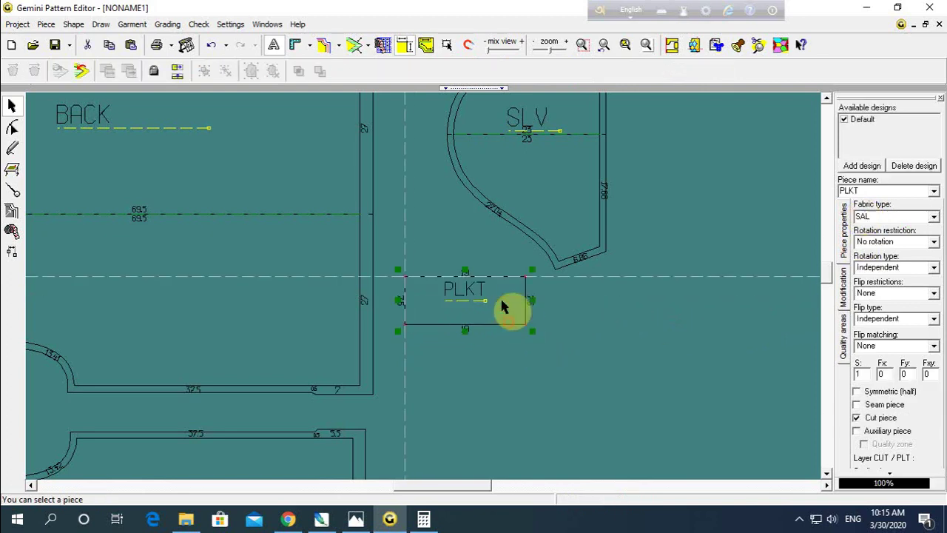
pyautogui.doubleClick(903, 374)
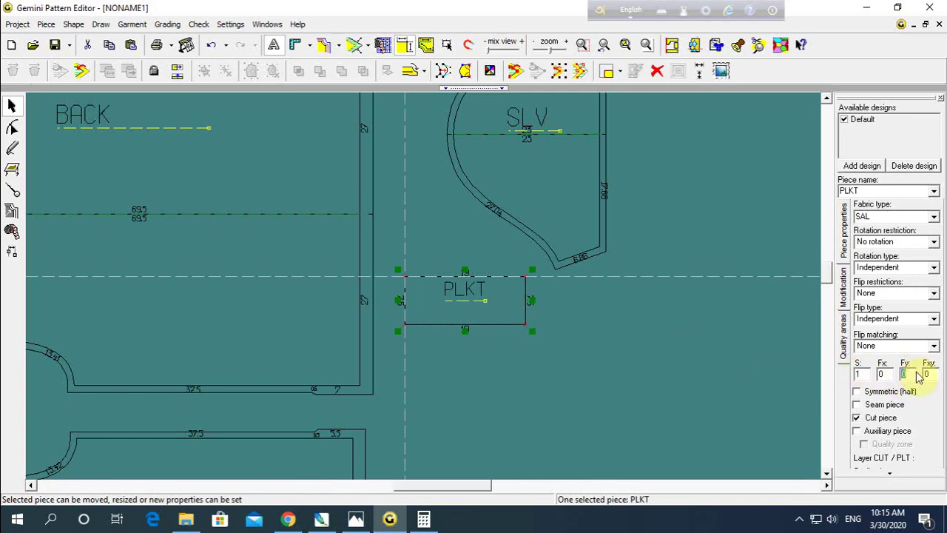
pyautogui.write('1')
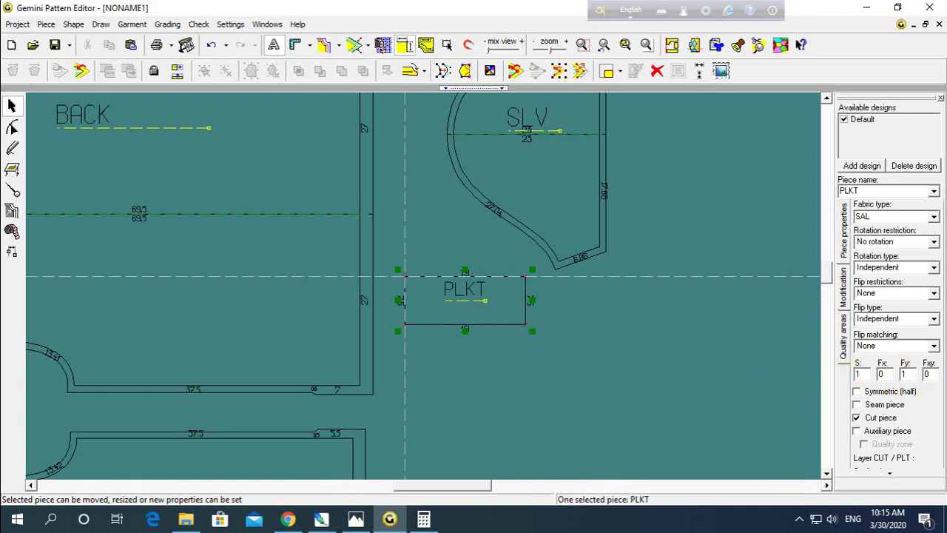
pyautogui.click(737, 375)
pyautogui.scroll(-3, 666, 340)
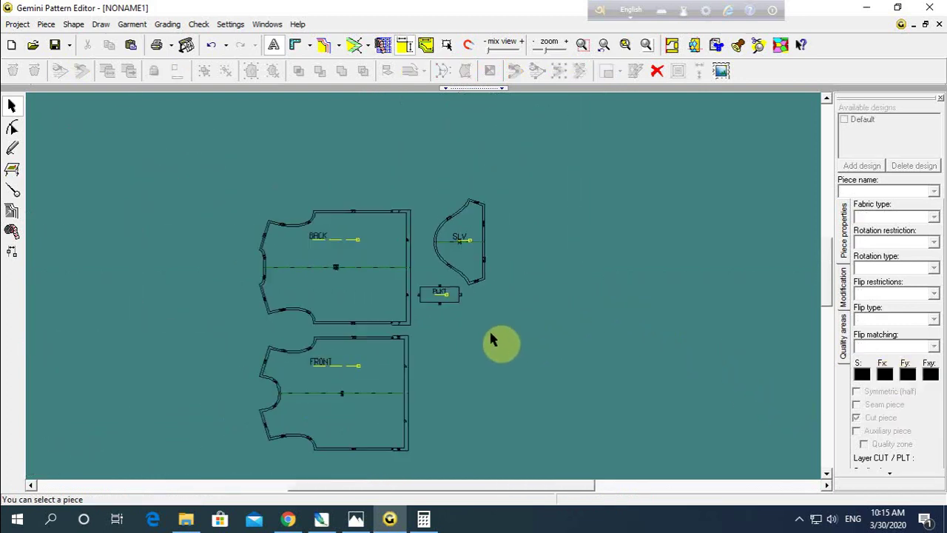
# Step: Open the measurement table, move it aside, and cancel a stray measurement on BACK
pyautogui.scroll(1, 247, 348)
pyautogui.scroll(1, 461, 296)
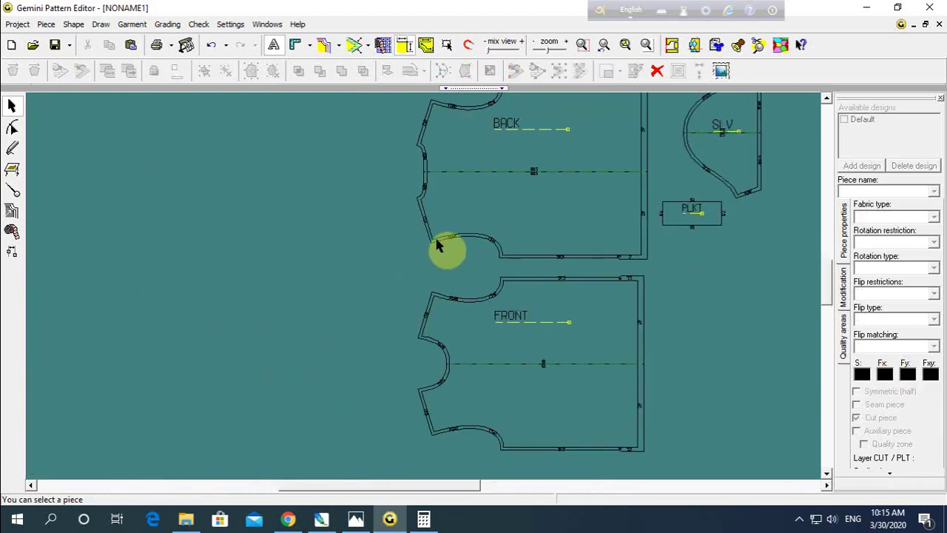
pyautogui.click(384, 44)
pyautogui.moveTo(507, 118)
pyautogui.mouseDown()
pyautogui.moveTo(653, 214)
pyautogui.moveTo(574, 63)
pyautogui.moveTo(536, 54)
pyautogui.mouseUp()
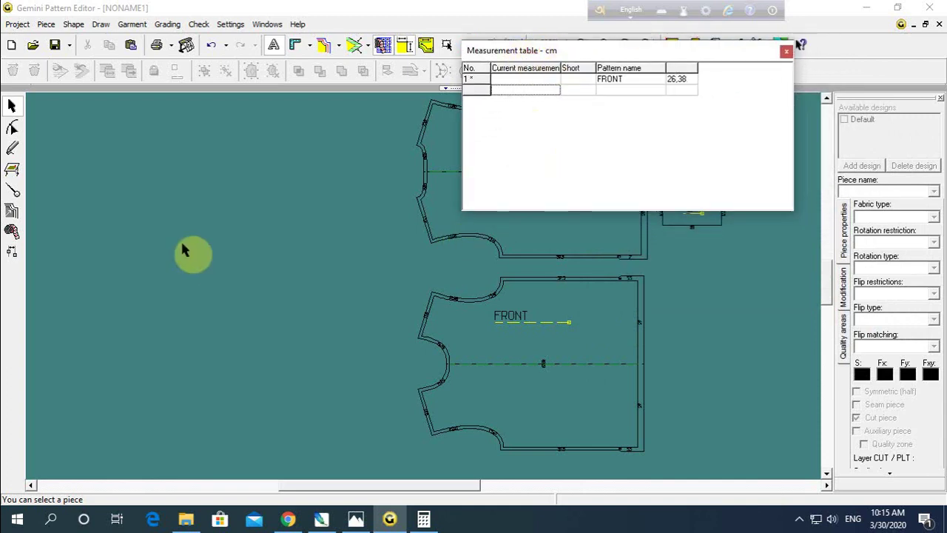
pyautogui.click(11, 231)
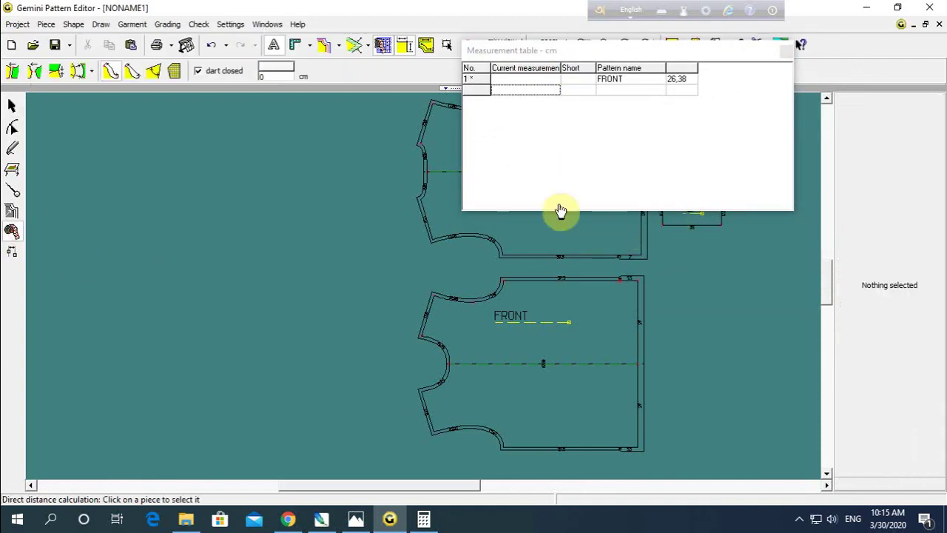
pyautogui.click(426, 155)
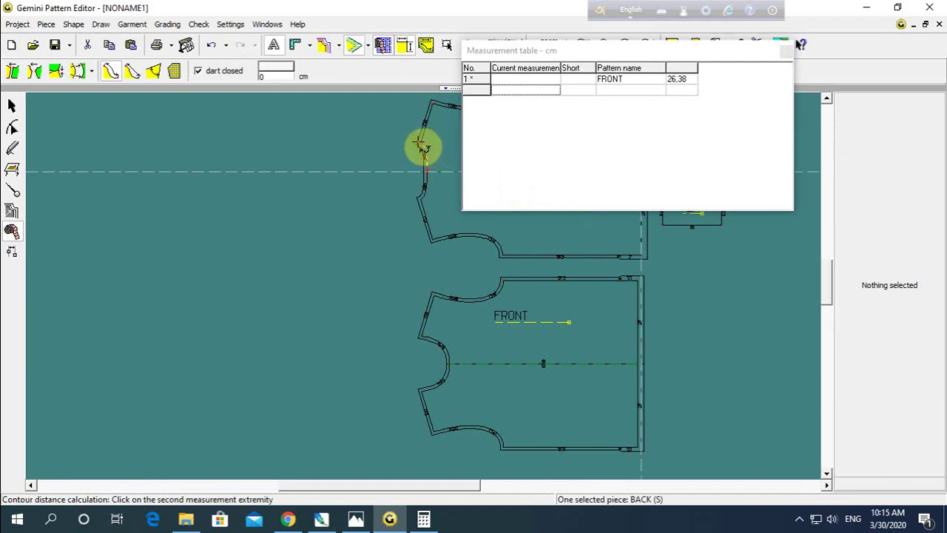
pyautogui.click(423, 176)
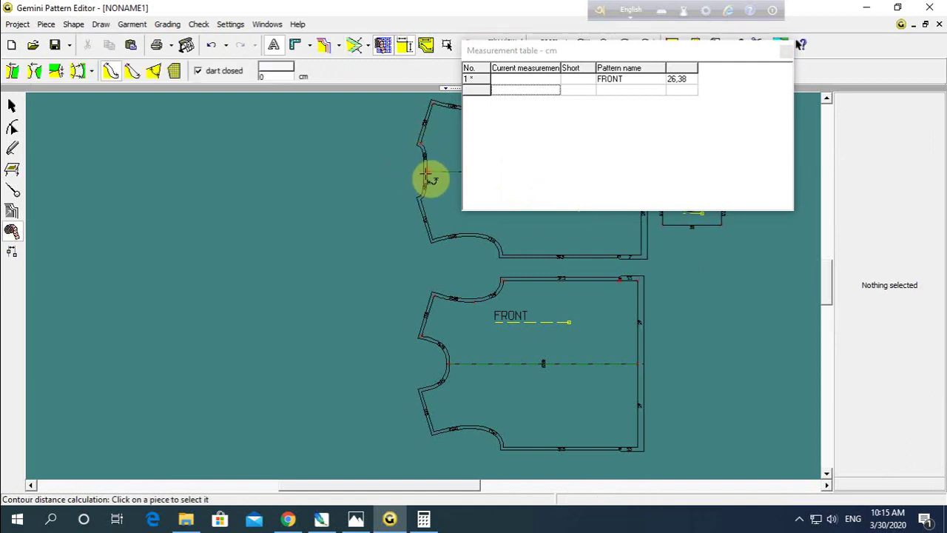
pyautogui.click(422, 154)
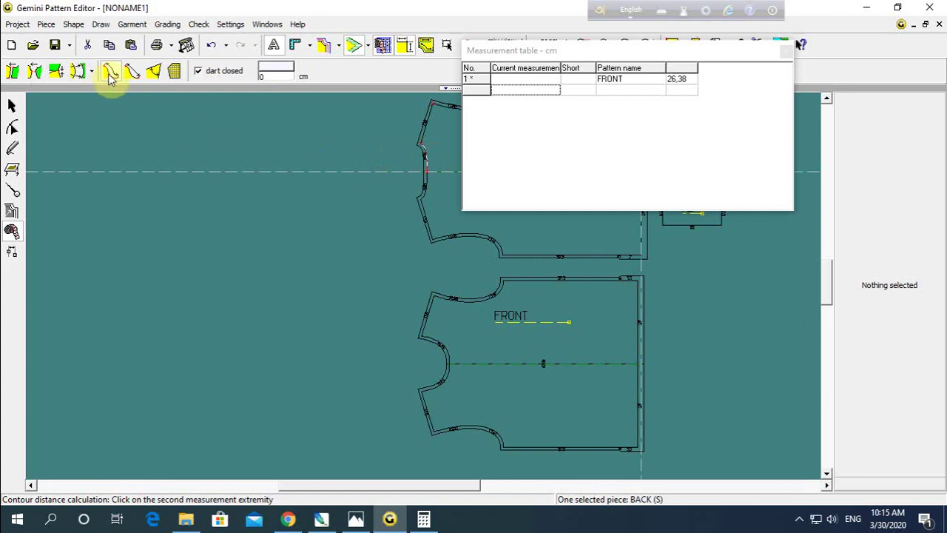
pyautogui.rightClick(126, 120)
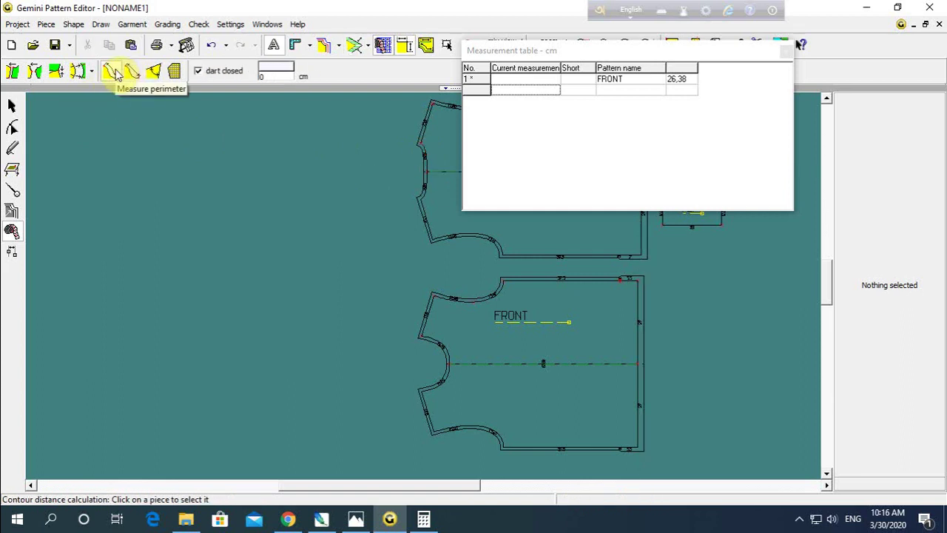
# Step: Measure the BACK neckline along its contour, giving 9.64 cm
pyautogui.click(112, 71)
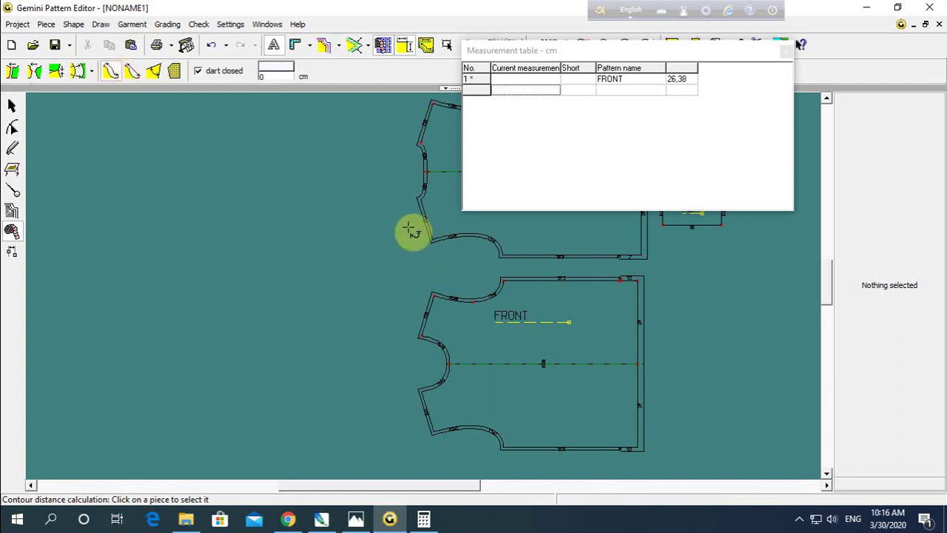
pyautogui.click(426, 170)
pyautogui.click(420, 145)
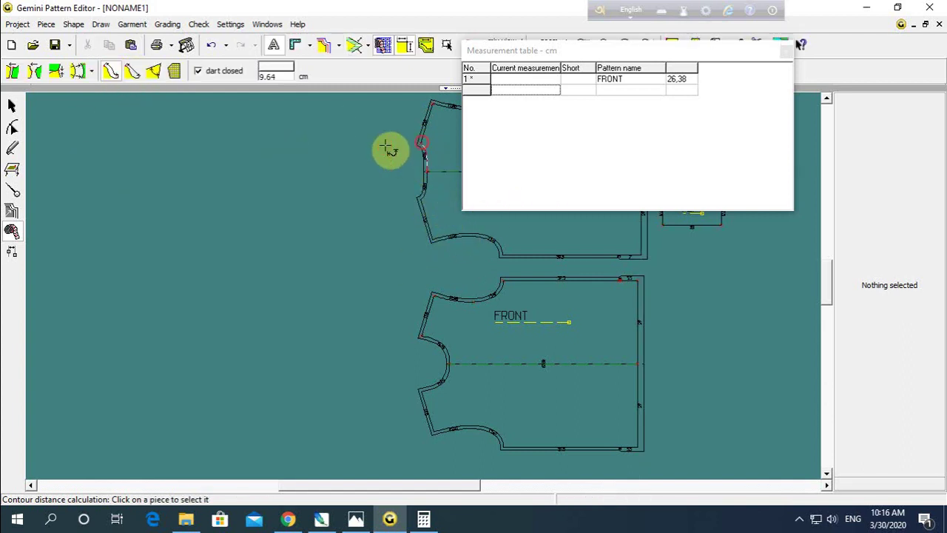
pyautogui.click(513, 91)
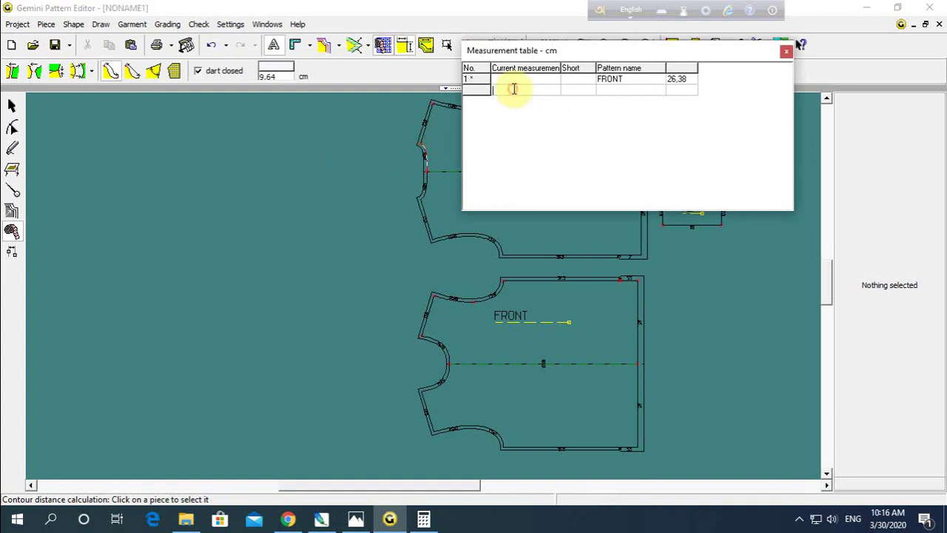
# Step: Add the BACK 9.64 cm and FRONT 14.26 cm neckline measurements to the table
pyautogui.rightClick(513, 89)
pyautogui.click(535, 98)
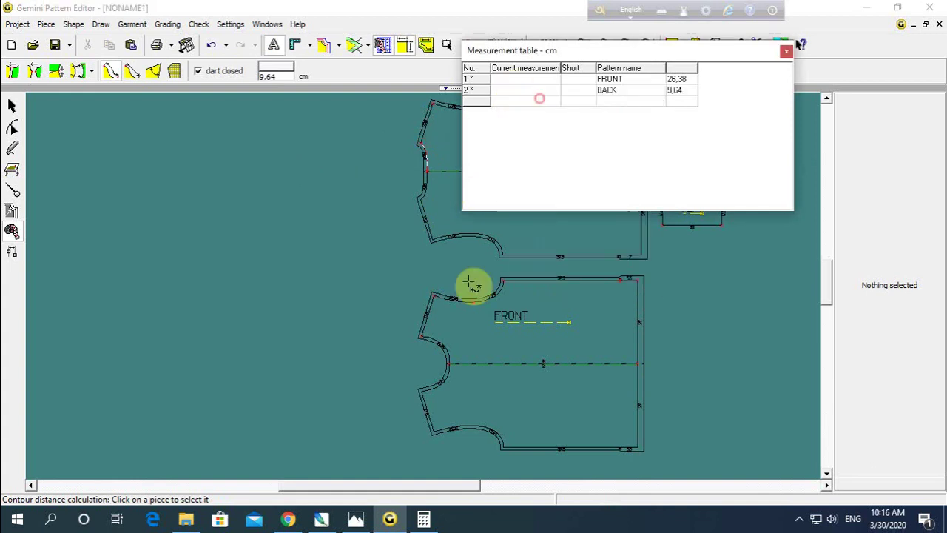
pyautogui.click(449, 364)
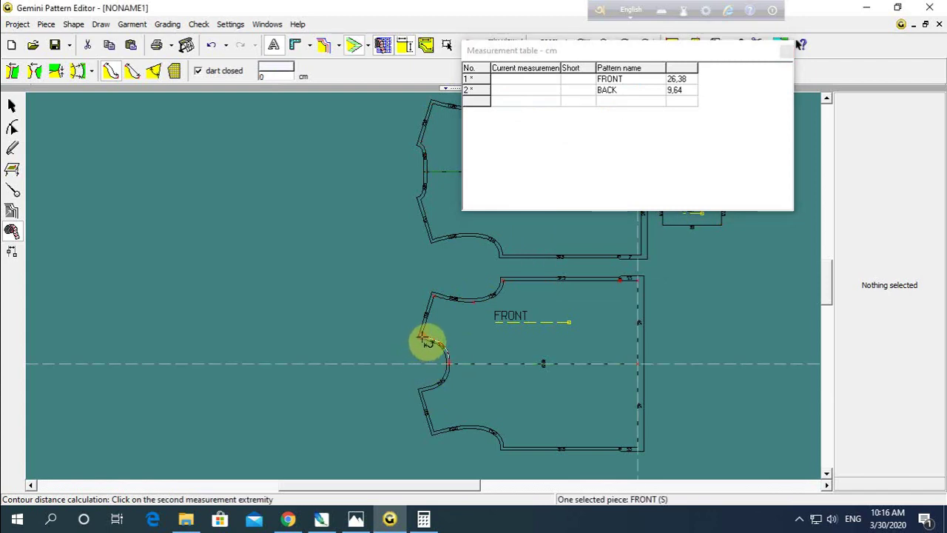
pyautogui.click(428, 342)
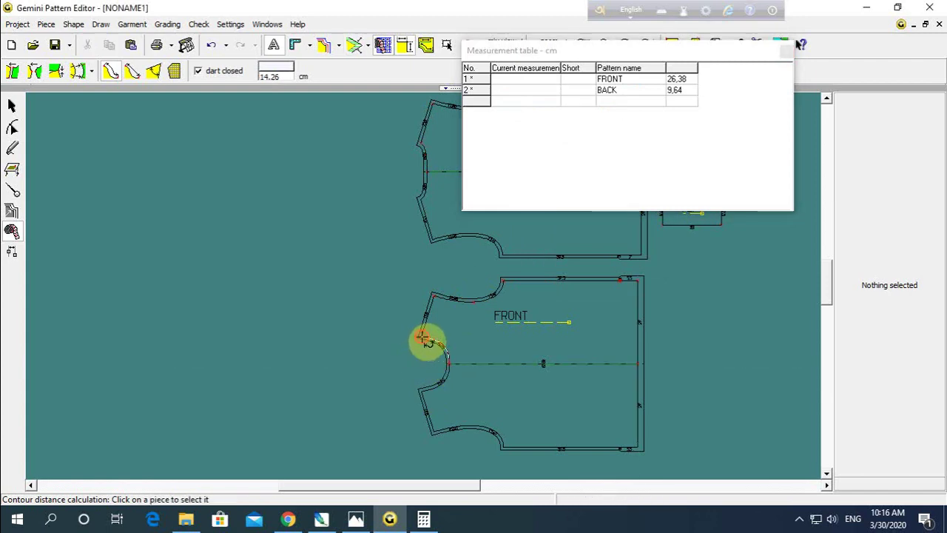
pyautogui.rightClick(537, 104)
pyautogui.click(551, 111)
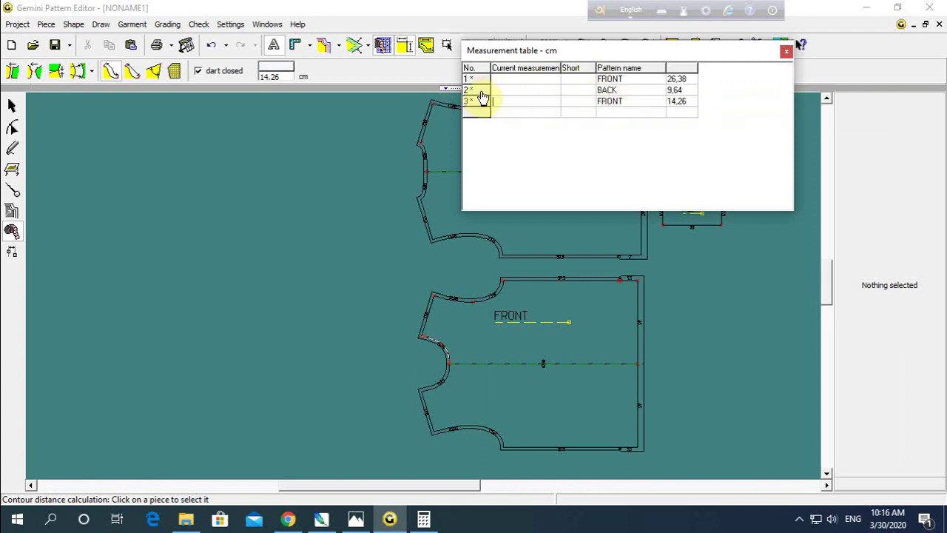
# Step: Add a composed measurement R2 + R3 giving a combined neckline of 23.9
pyautogui.click(523, 113)
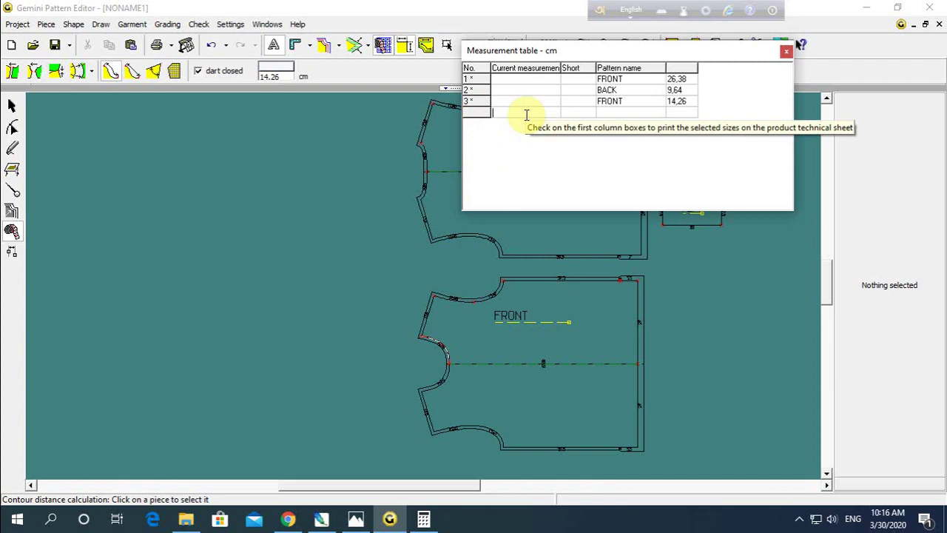
pyautogui.rightClick(523, 113)
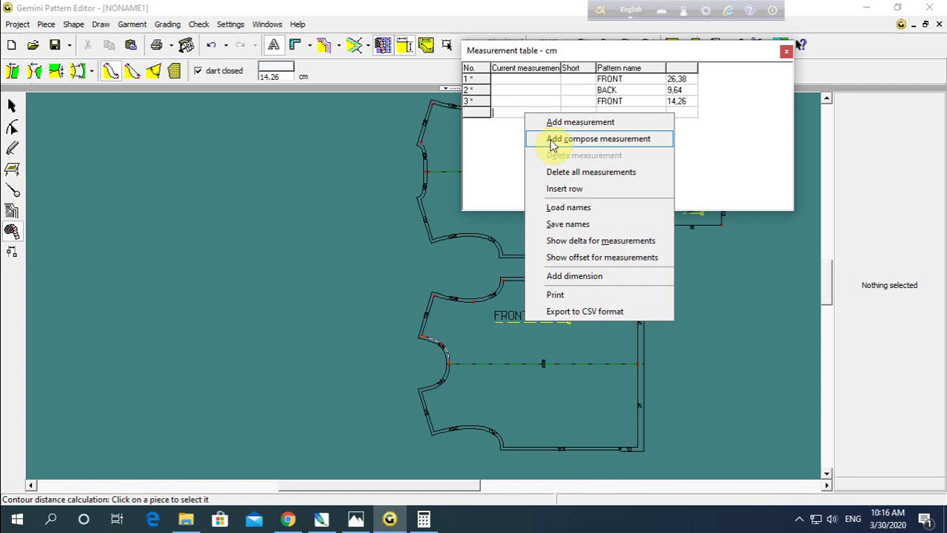
pyautogui.click(551, 144)
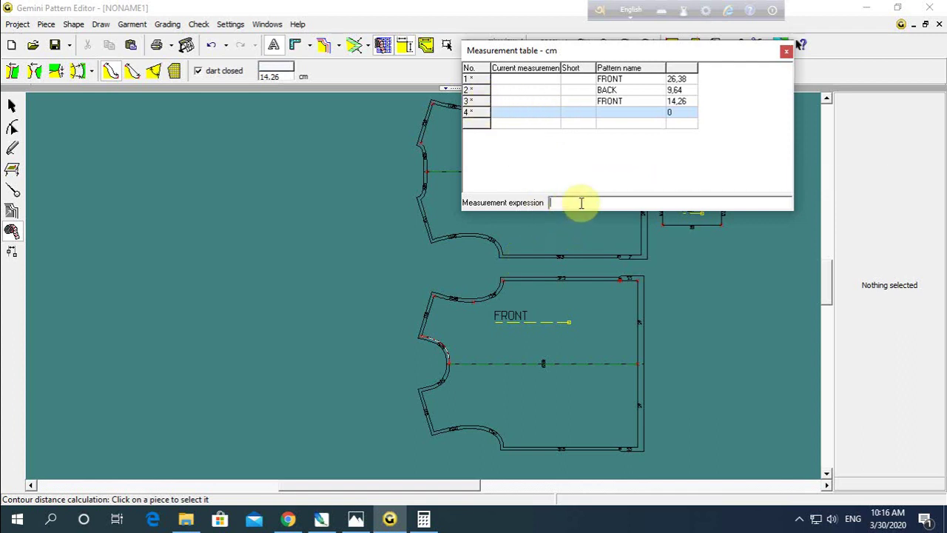
pyautogui.write('R2+R3')
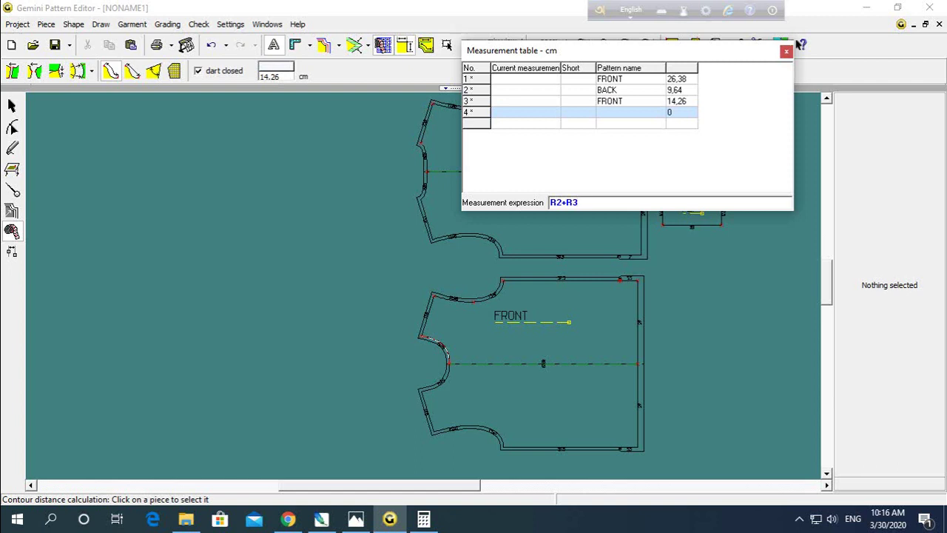
pyautogui.press('Return')
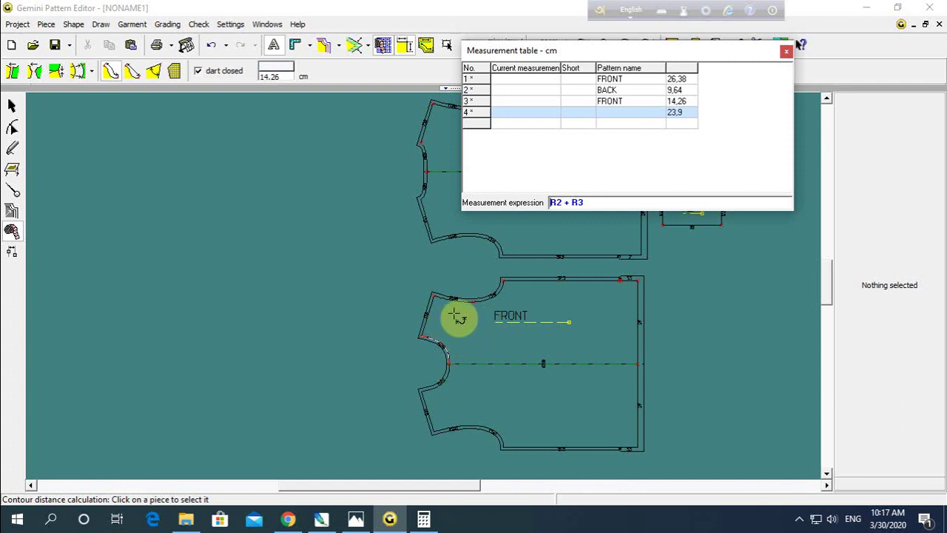
# Step: Add a composed row R4 + 1,1 giving 25, then pick the rectangle drawing tool
pyautogui.click(531, 122)
pyautogui.rightClick(531, 123)
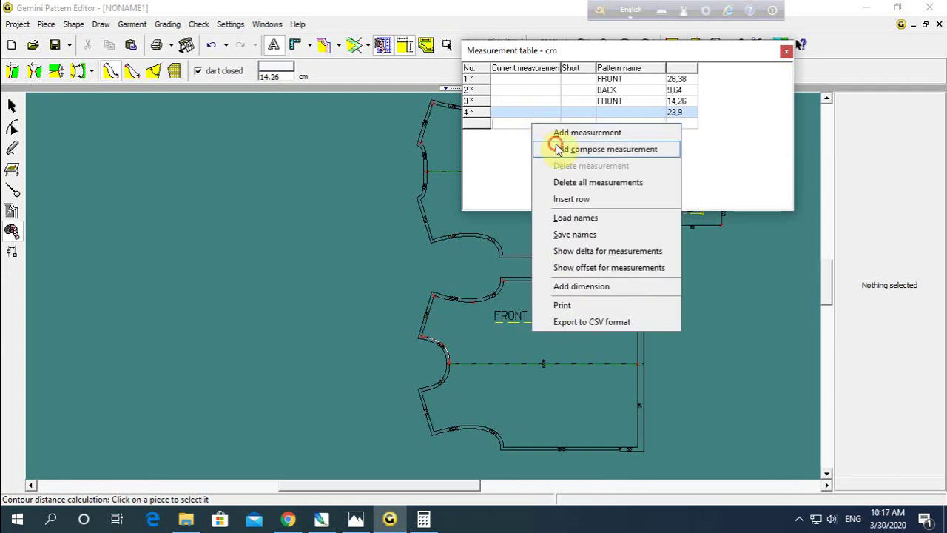
pyautogui.click(556, 148)
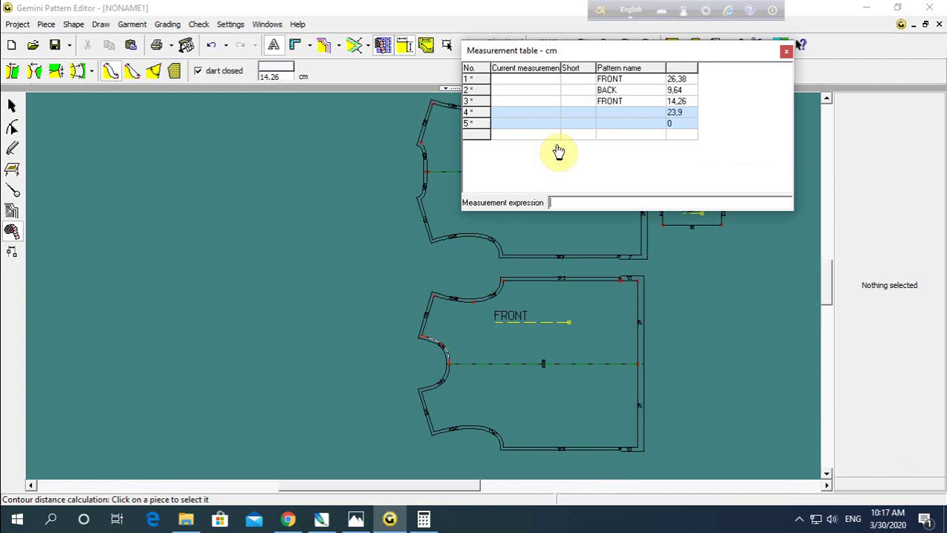
pyautogui.write('R4 + 1,2')
pyautogui.press('Return')
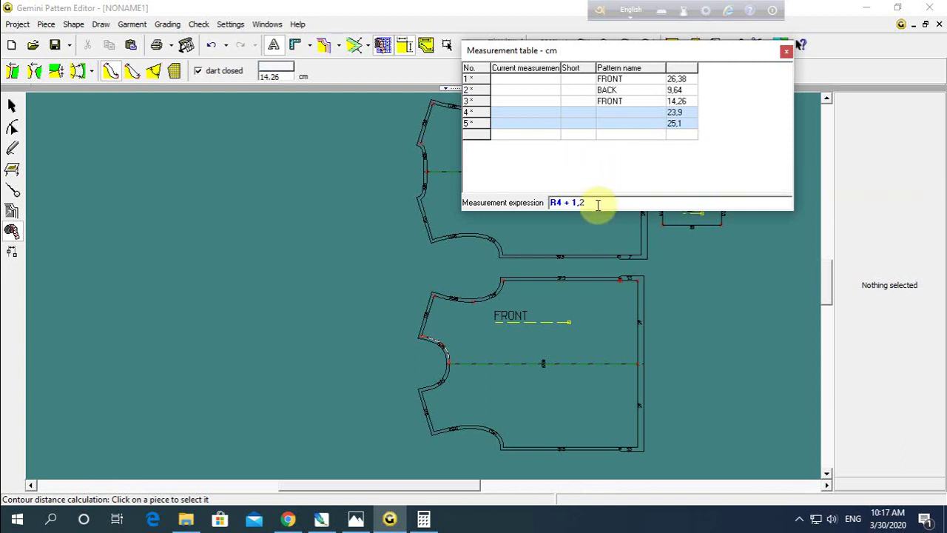
pyautogui.write('1')
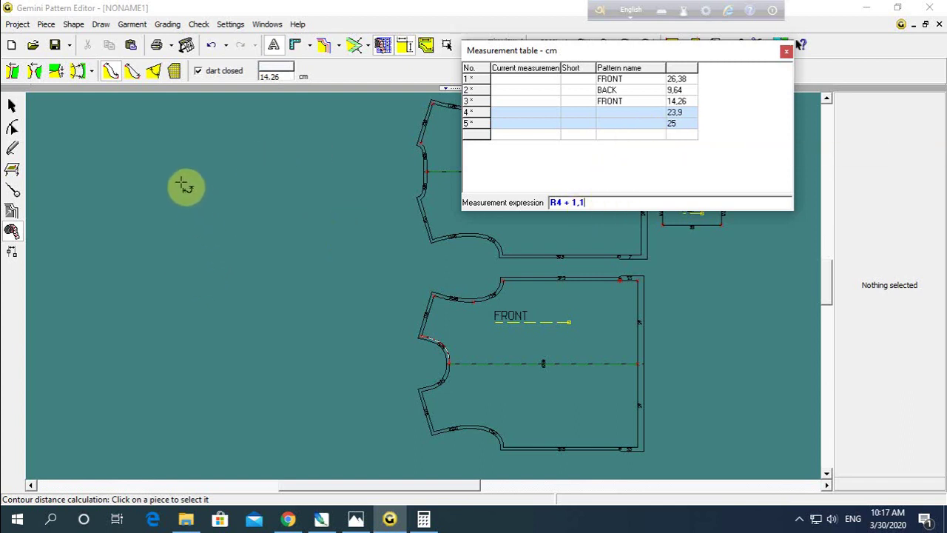
pyautogui.click(11, 148)
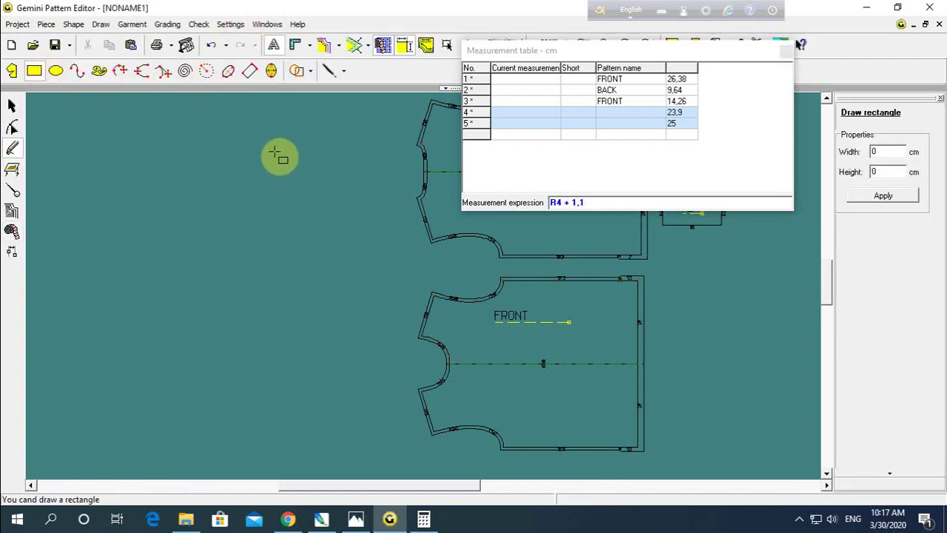
pyautogui.moveTo(702, 52); pyautogui.dragTo(720, 107)
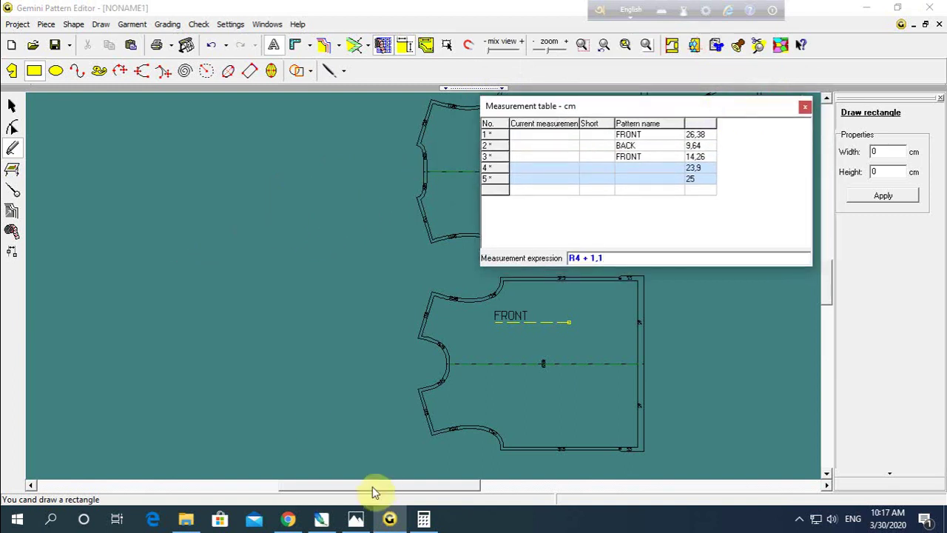
# Step: Switch to the polo-shirt size chart in Photos and zoom in on the collar sizes
pyautogui.click(356, 520)
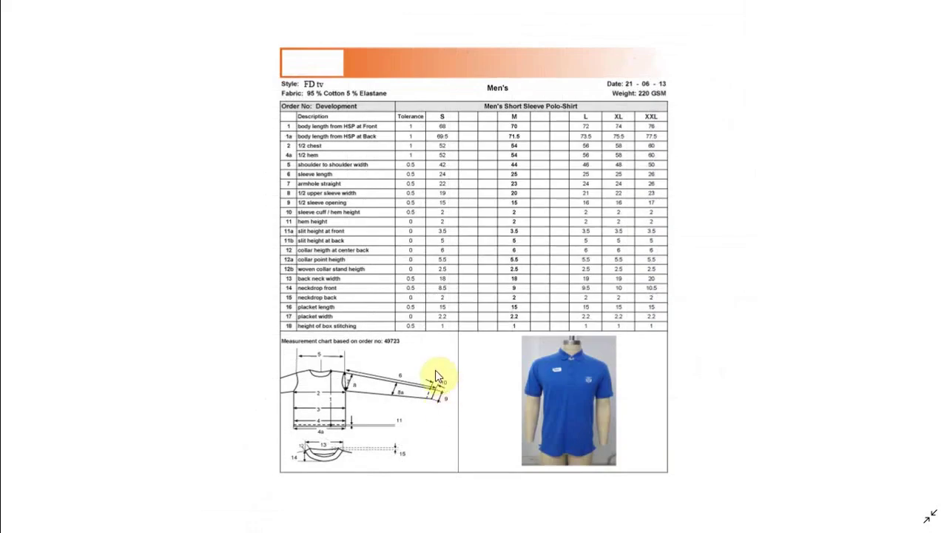
pyautogui.scroll(2, 377, 281)
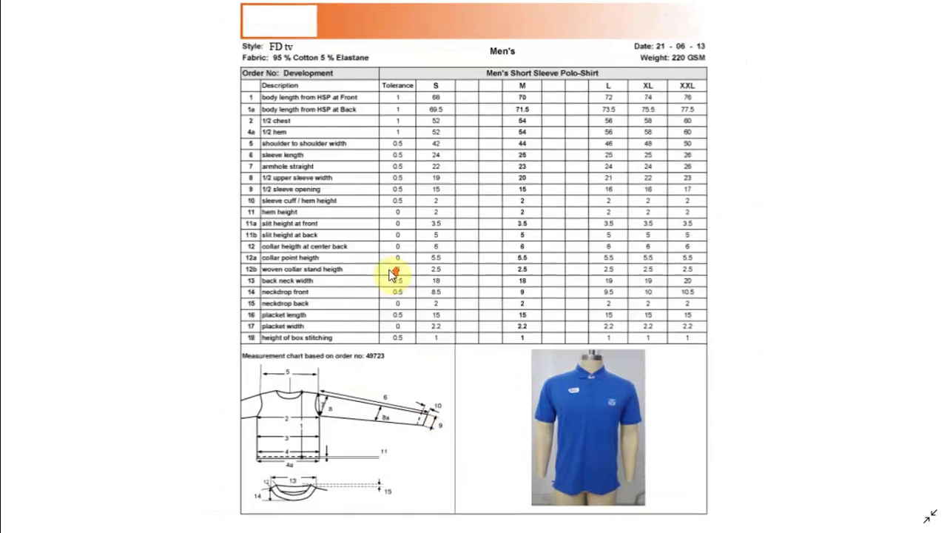
pyautogui.scroll(1, 378, 281)
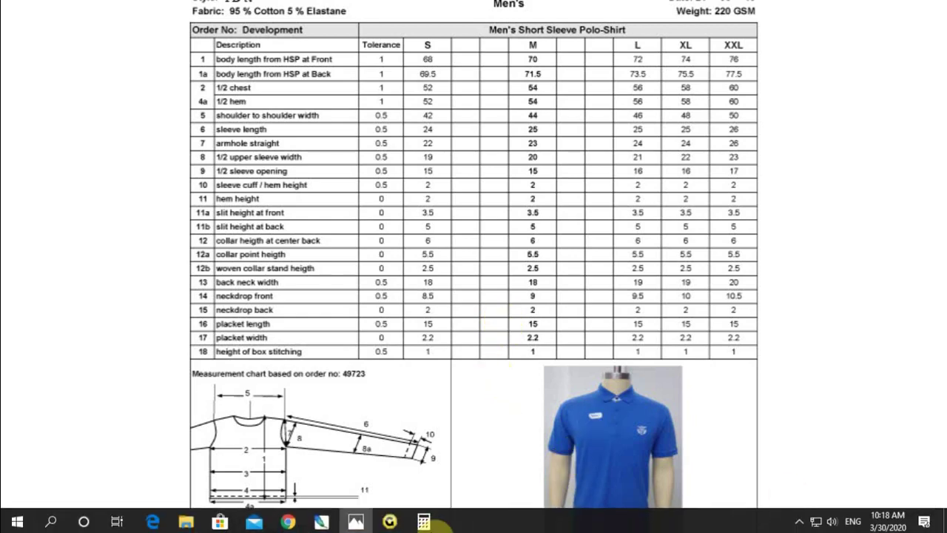
# Step: Draw a rectangle and set it to 2.5 cm wide by 23 cm tall
pyautogui.click(355, 520)
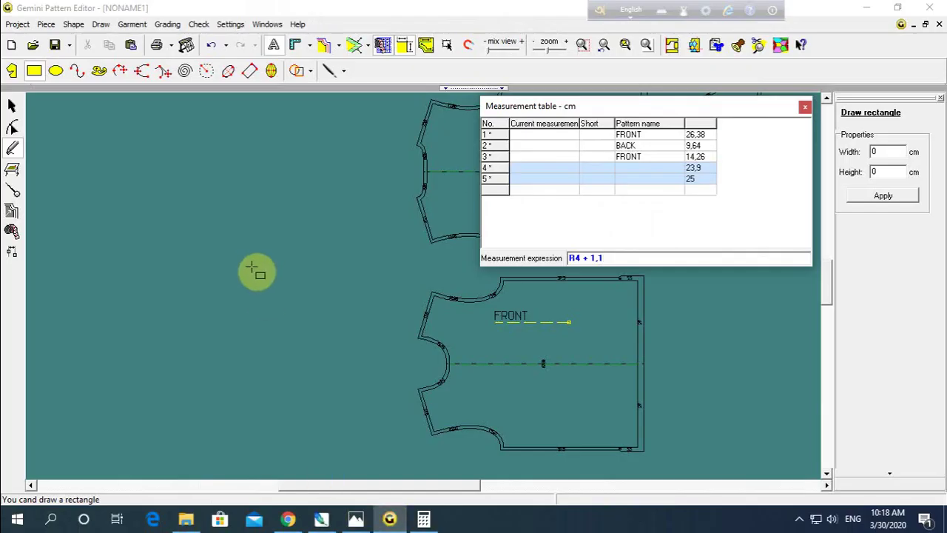
pyautogui.moveTo(265, 192); pyautogui.dragTo(281, 311)
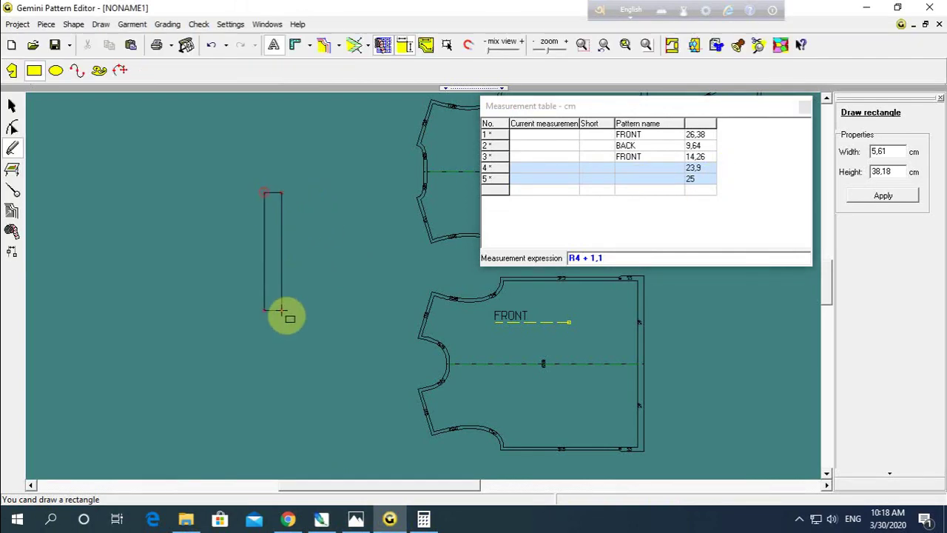
pyautogui.doubleClick(878, 152)
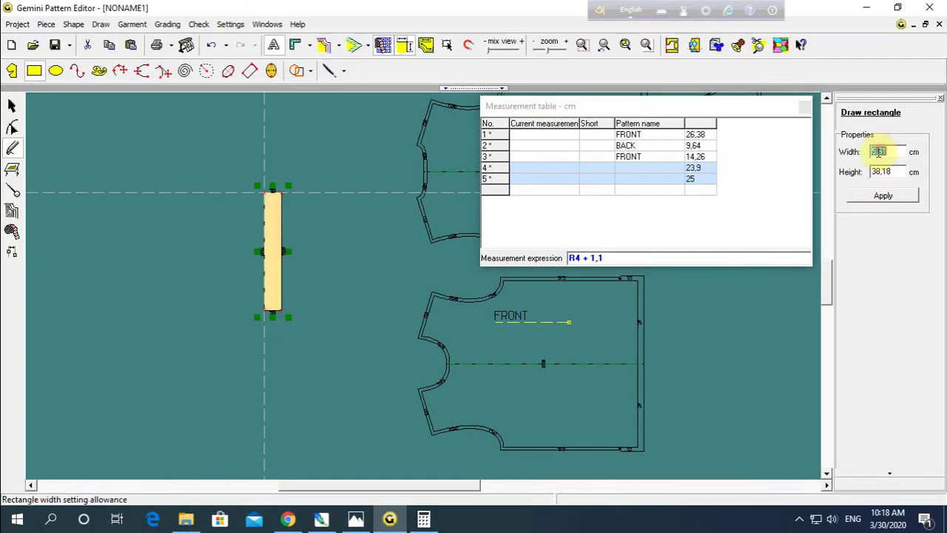
pyautogui.write('2')
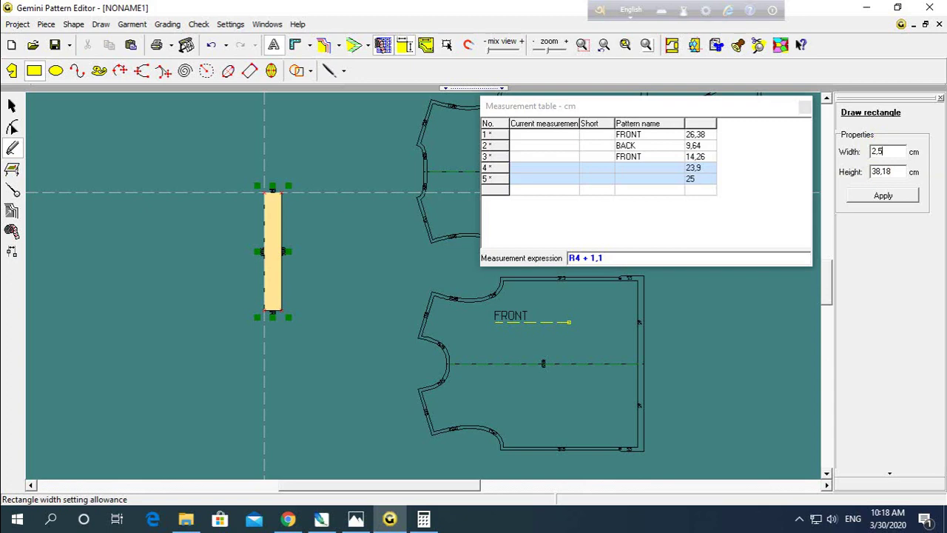
pyautogui.click(882, 195)
pyautogui.doubleClick(878, 171)
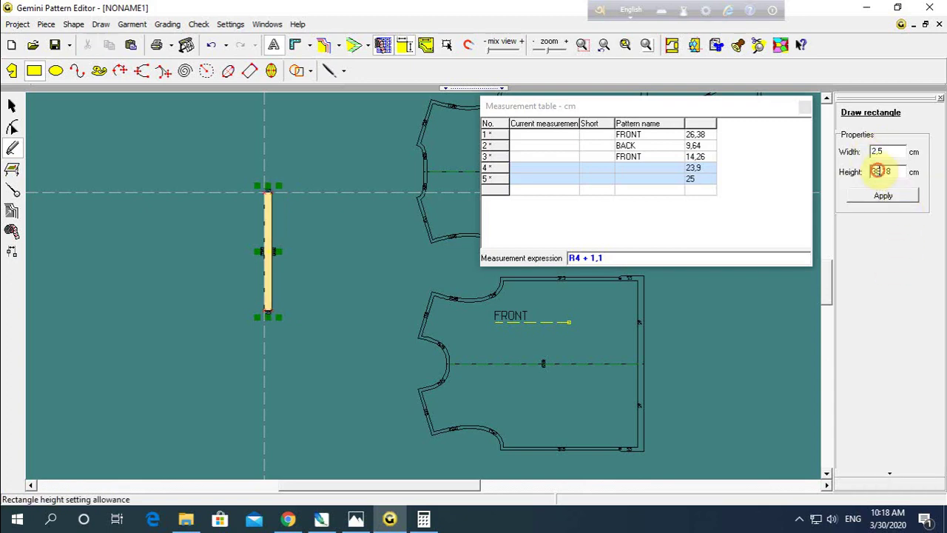
pyautogui.doubleClick(877, 171)
pyautogui.write('23')
pyautogui.click(884, 196)
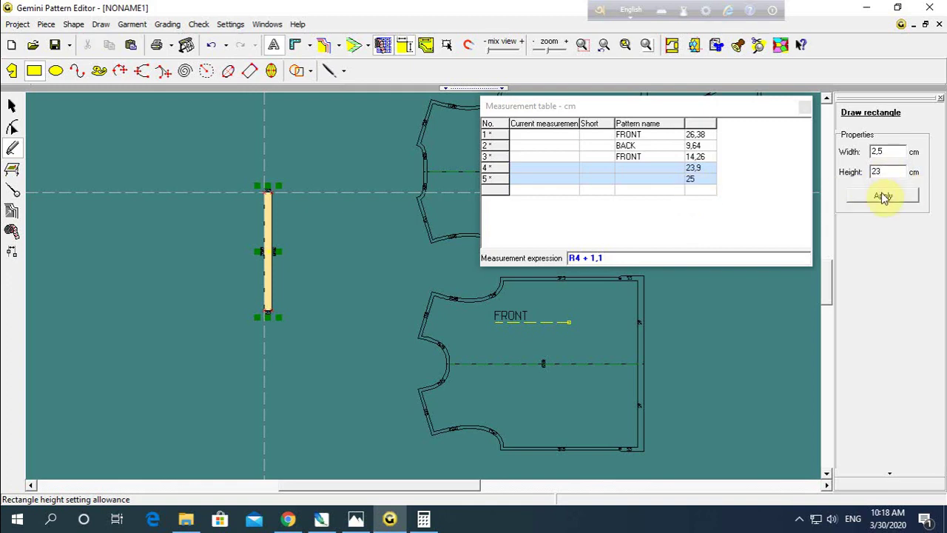
pyautogui.click(884, 196)
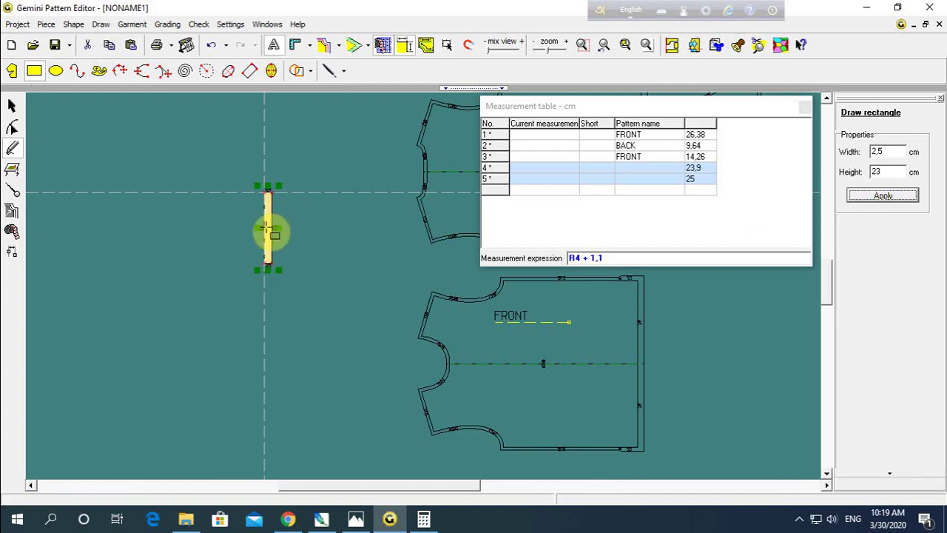
# Step: Move the collar band rectangle onto the vertical guide and reselect it
pyautogui.click(12, 106)
pyautogui.moveTo(270, 250); pyautogui.dragTo(278, 268)
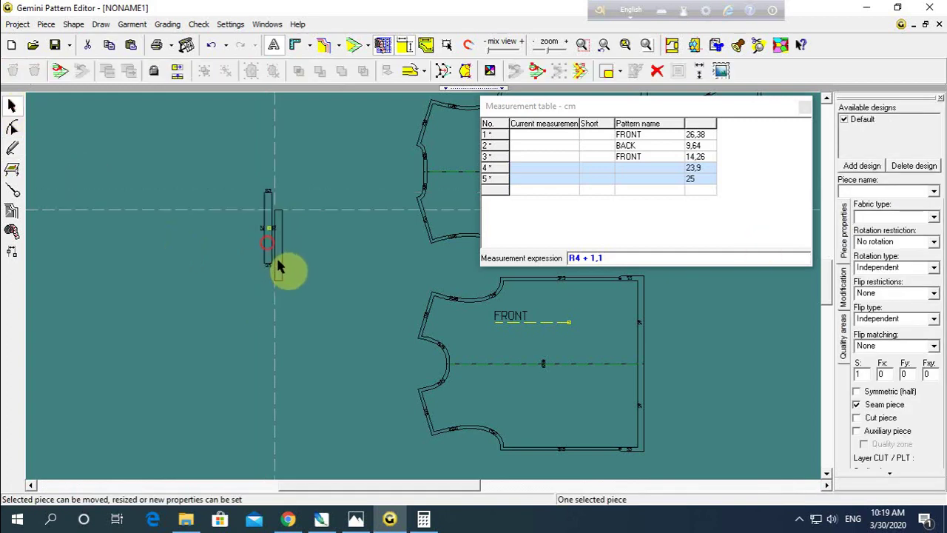
pyautogui.scroll(3, 429, 291)
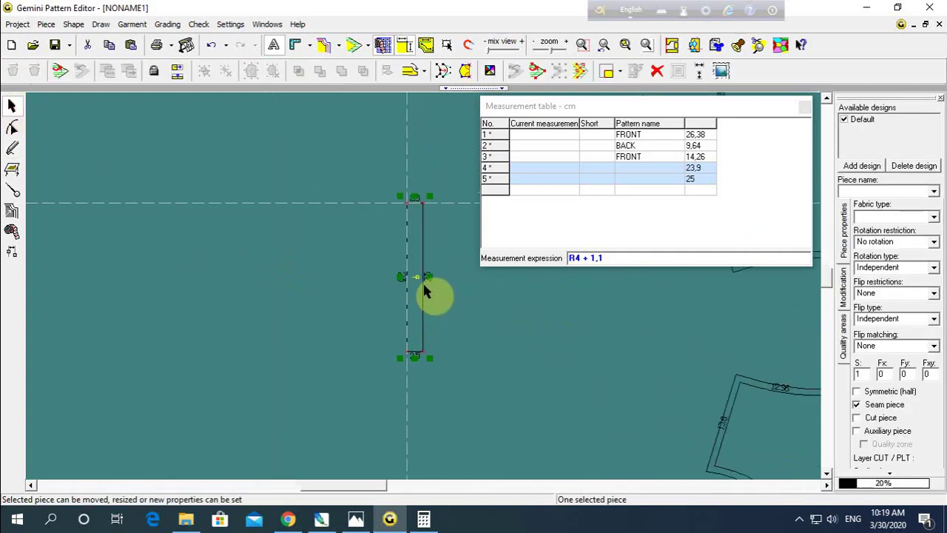
pyautogui.moveTo(390, 289)
pyautogui.mouseDown()
pyautogui.moveTo(334, 286)
pyautogui.moveTo(348, 314)
pyautogui.mouseUp()
pyautogui.click(392, 298)
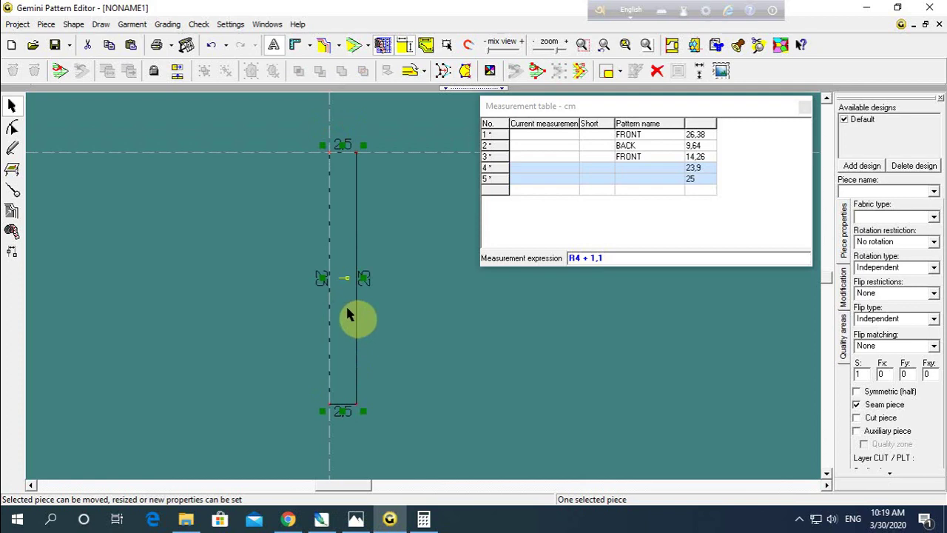
pyautogui.click(244, 325)
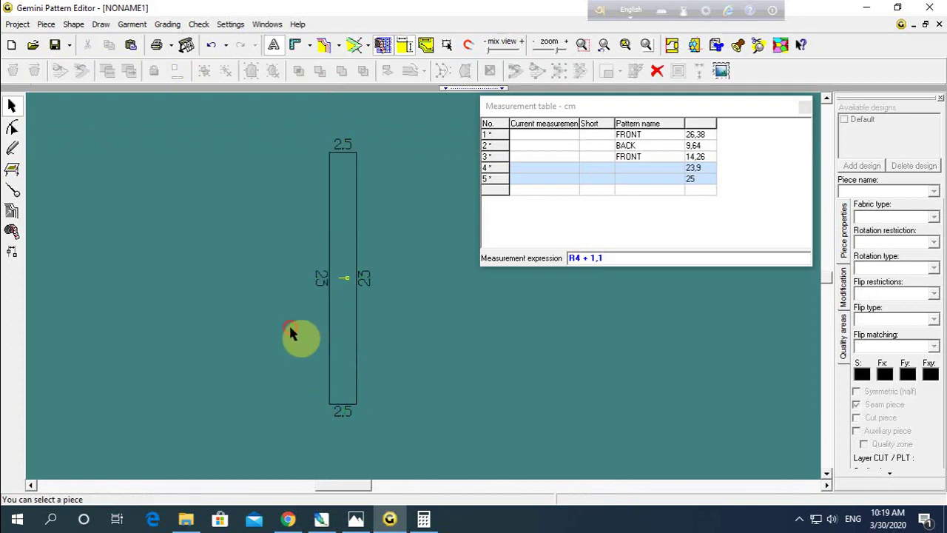
pyautogui.click(342, 205)
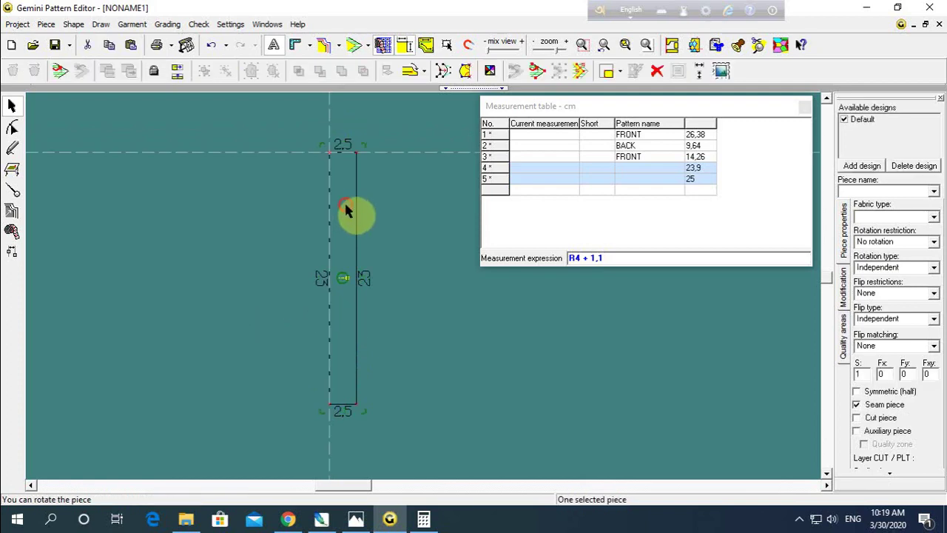
pyautogui.click(405, 48)
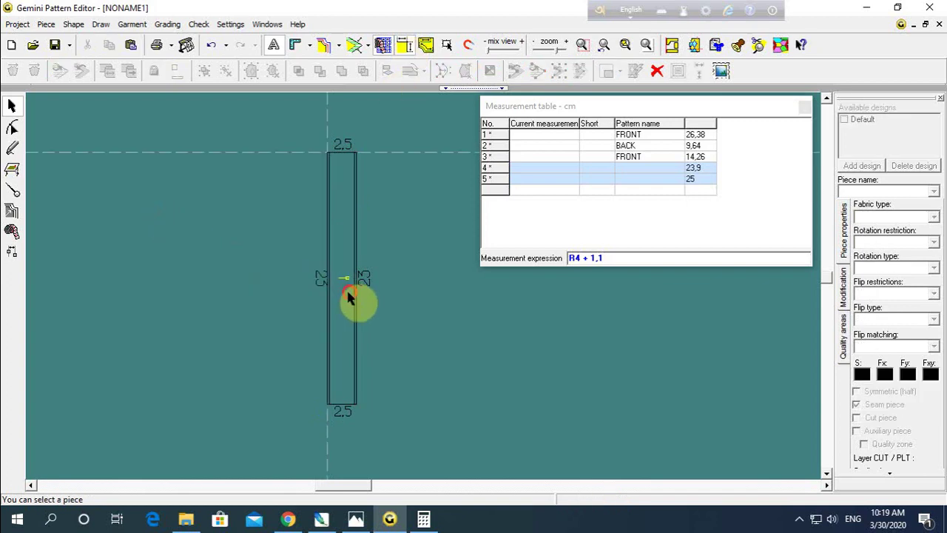
pyautogui.click(337, 295)
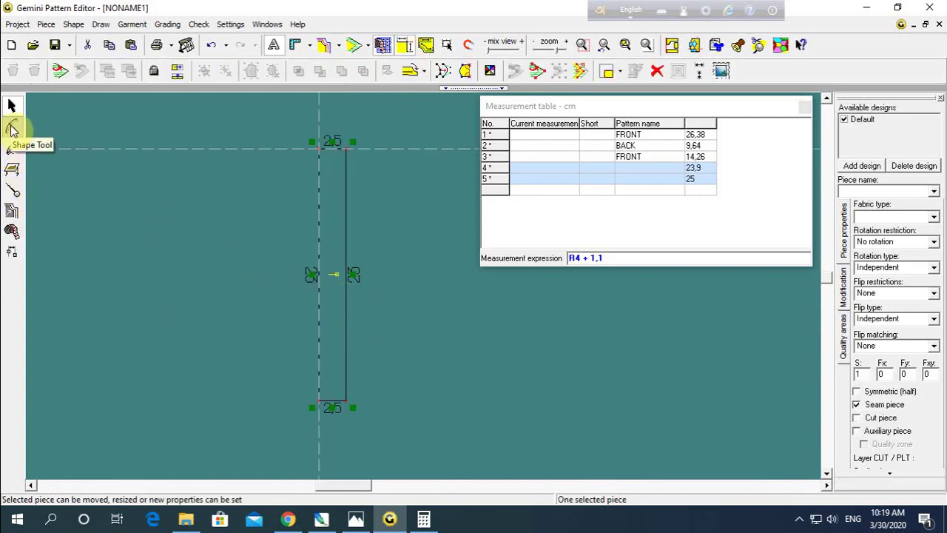
pyautogui.click(12, 130)
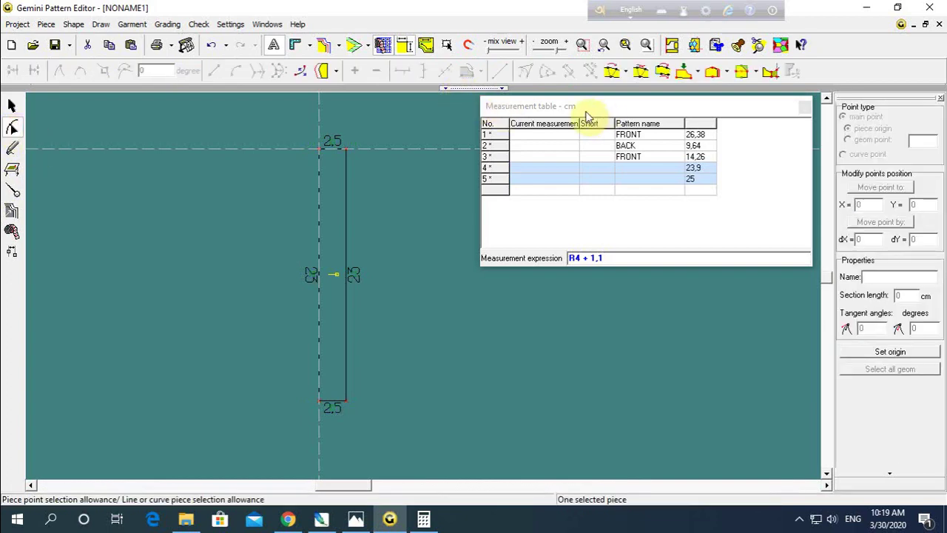
# Step: Add 2 cm fullness to the band's right 23 cm edge, curving the strip into a collar
pyautogui.click(662, 71)
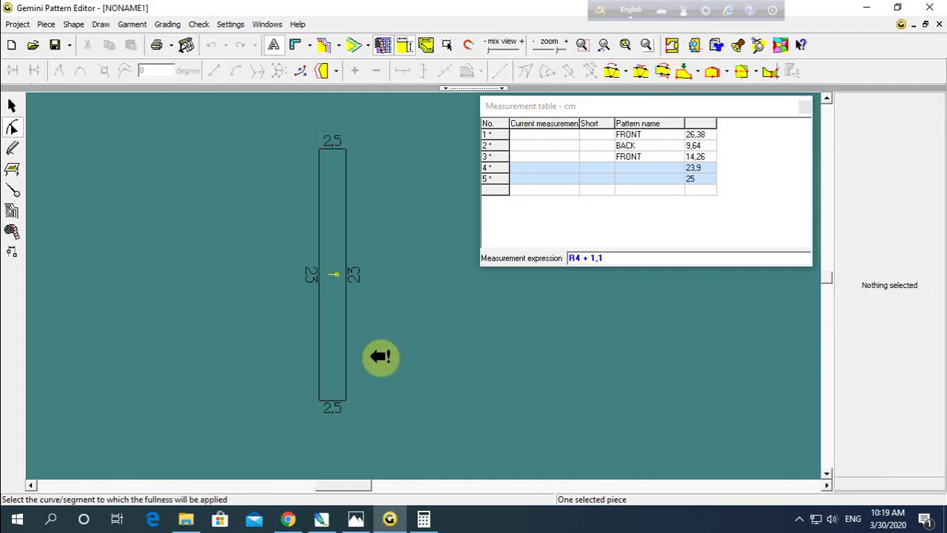
pyautogui.click(346, 319)
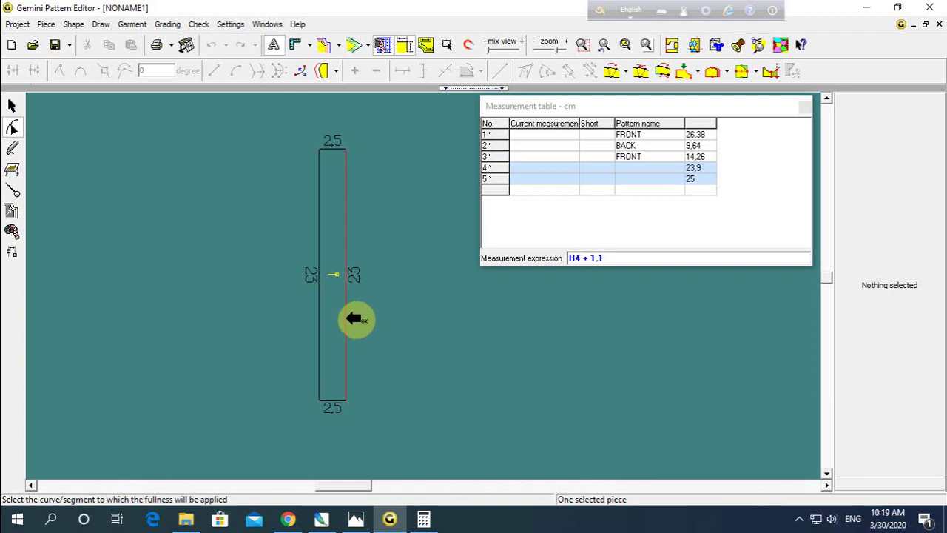
pyautogui.click(346, 318)
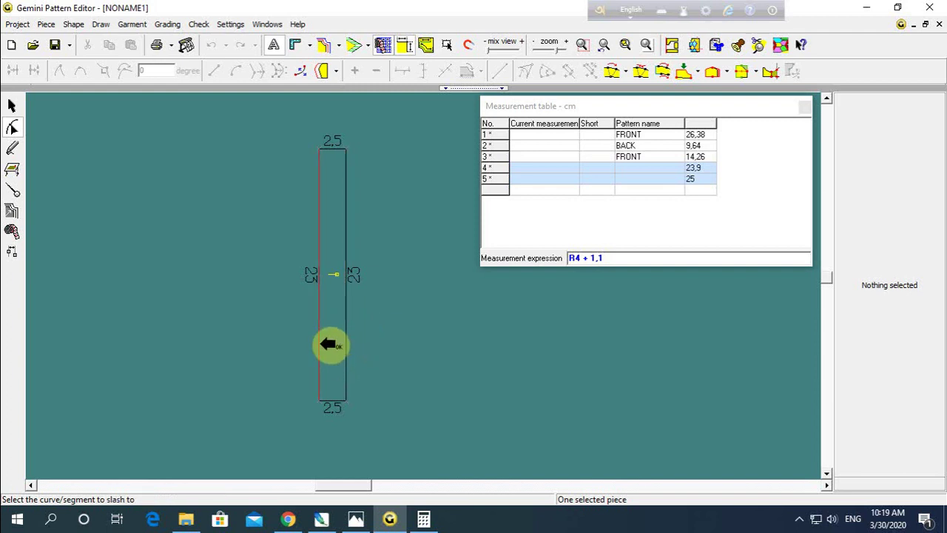
pyautogui.click(321, 344)
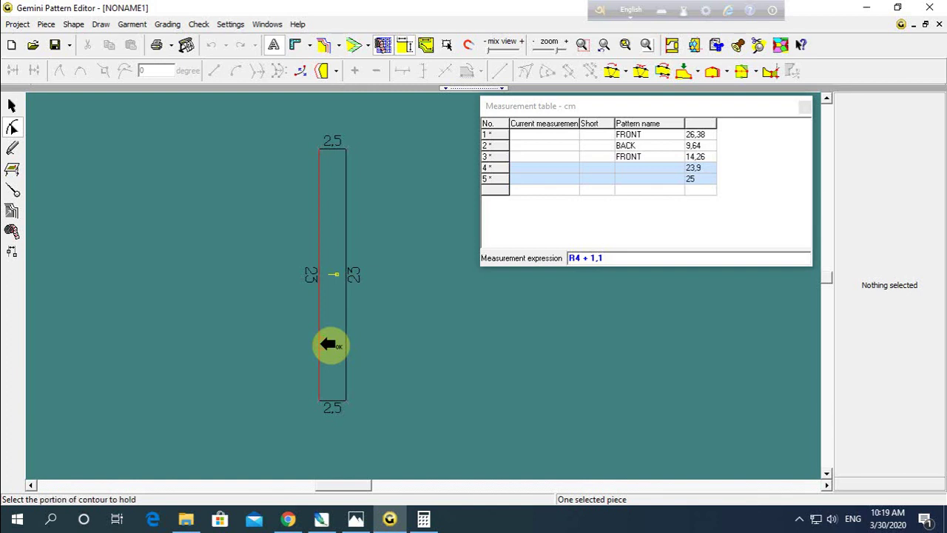
pyautogui.click(327, 353)
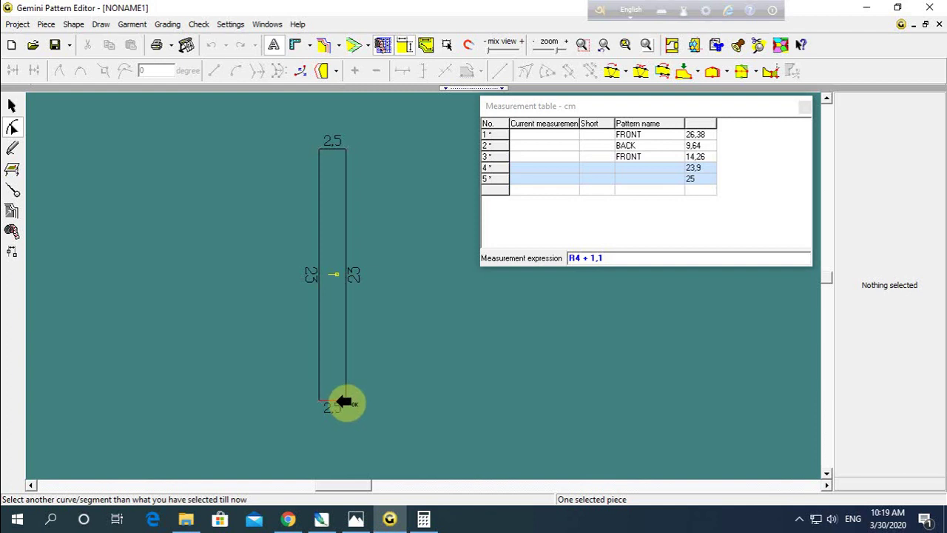
pyautogui.click(337, 400)
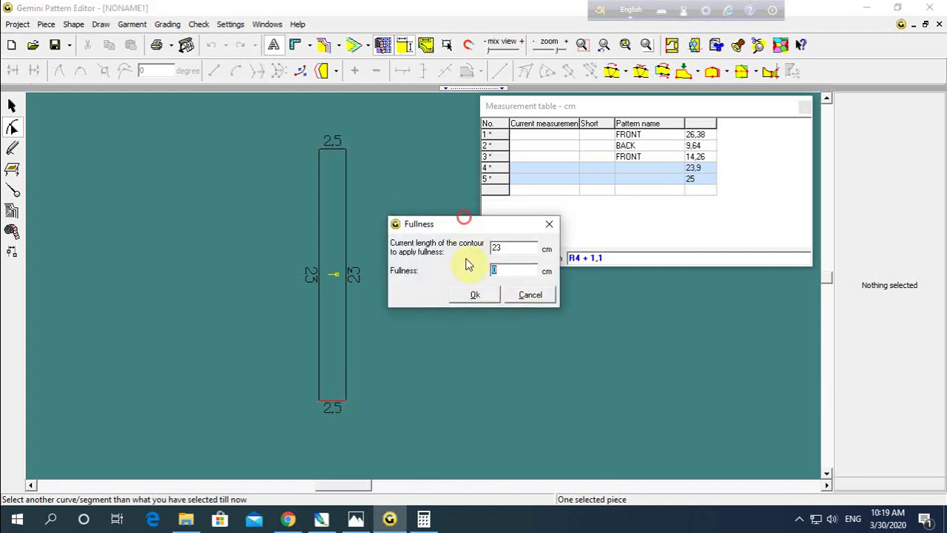
pyautogui.moveTo(464, 217); pyautogui.dragTo(469, 286)
pyautogui.click(509, 328)
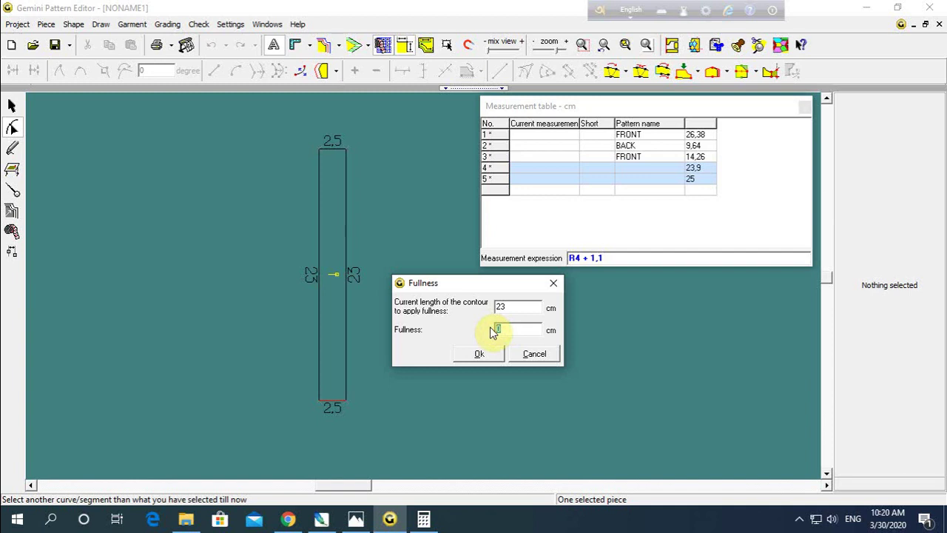
pyautogui.write('2')
pyautogui.click(480, 353)
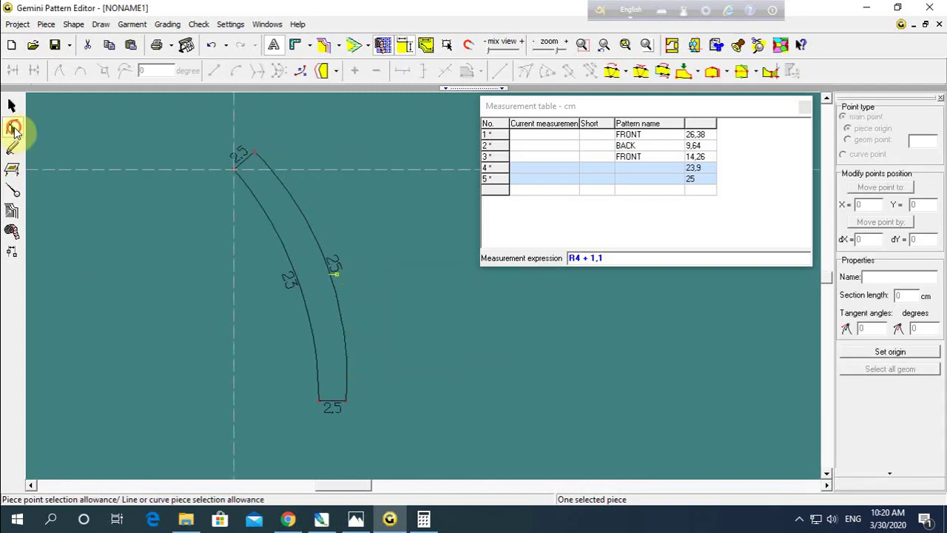
# Step: Smooth the band's curves and nudge its top-left point, making the long edges 22.91 and 25.18 cm
pyautogui.moveTo(216, 122); pyautogui.dragTo(353, 427)
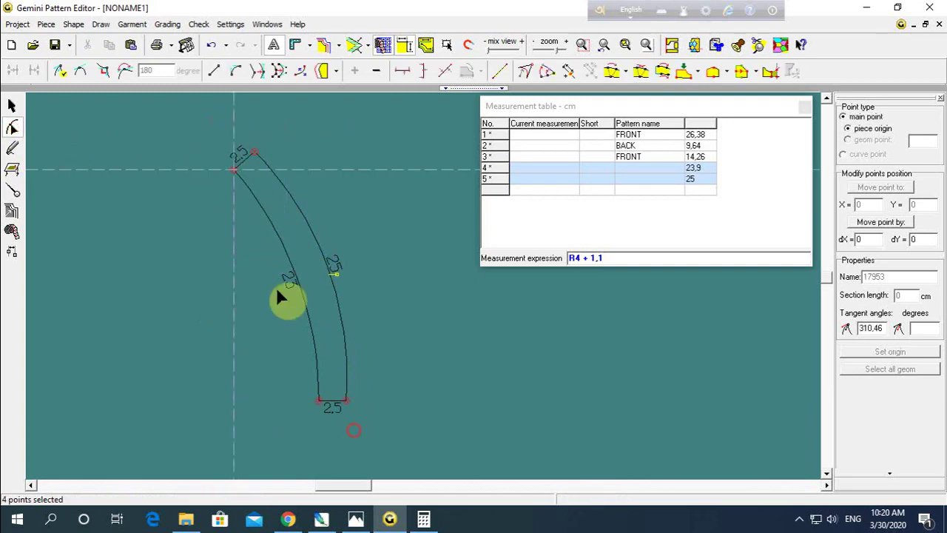
pyautogui.click(104, 71)
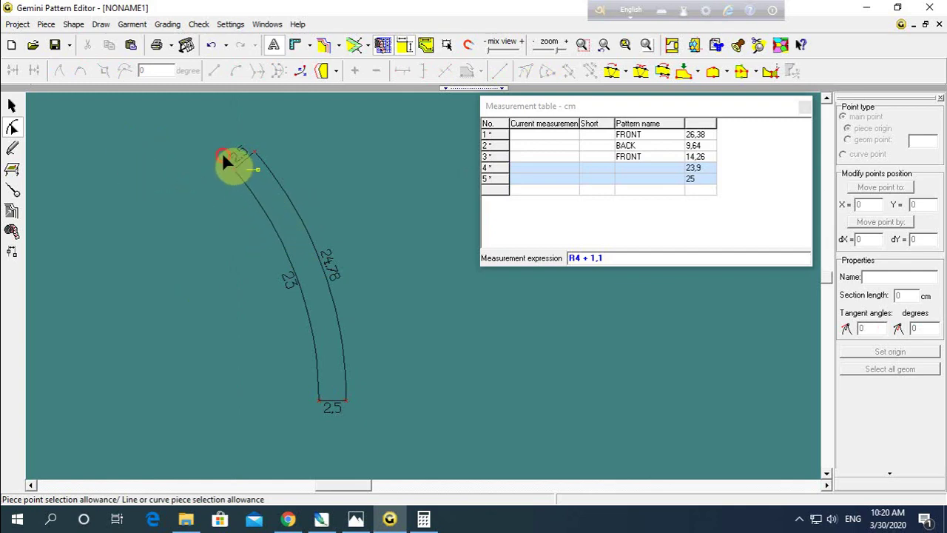
pyautogui.click(237, 178)
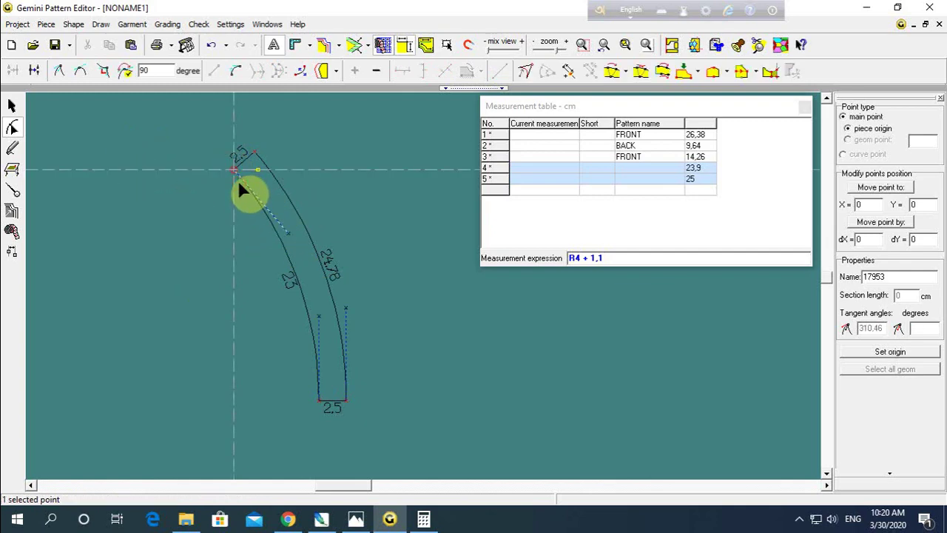
pyautogui.press('Right')
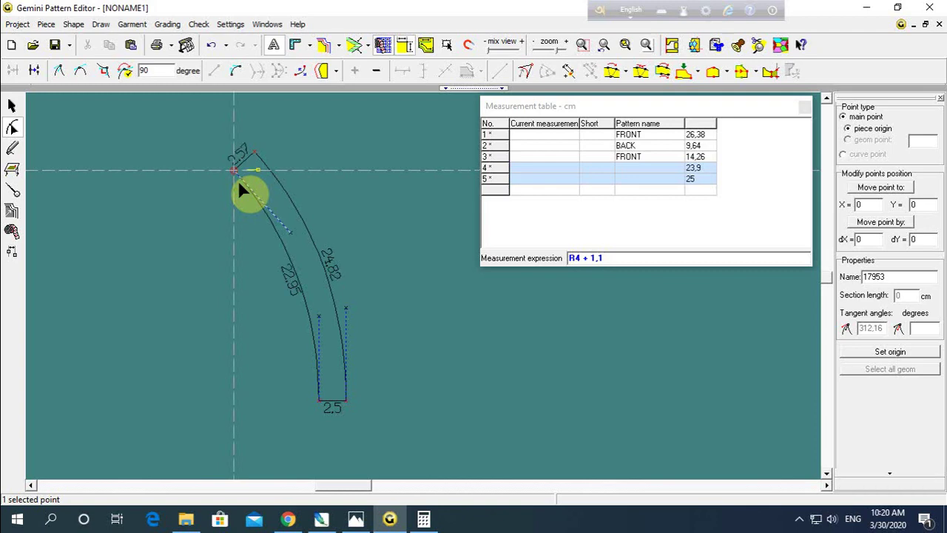
pyautogui.press('Right')
pyautogui.press('Right')
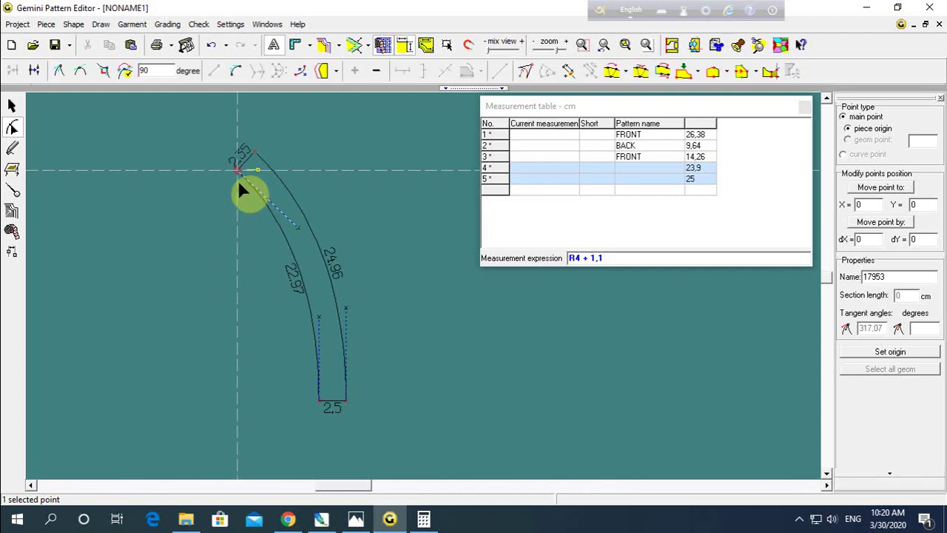
pyautogui.press('Right')
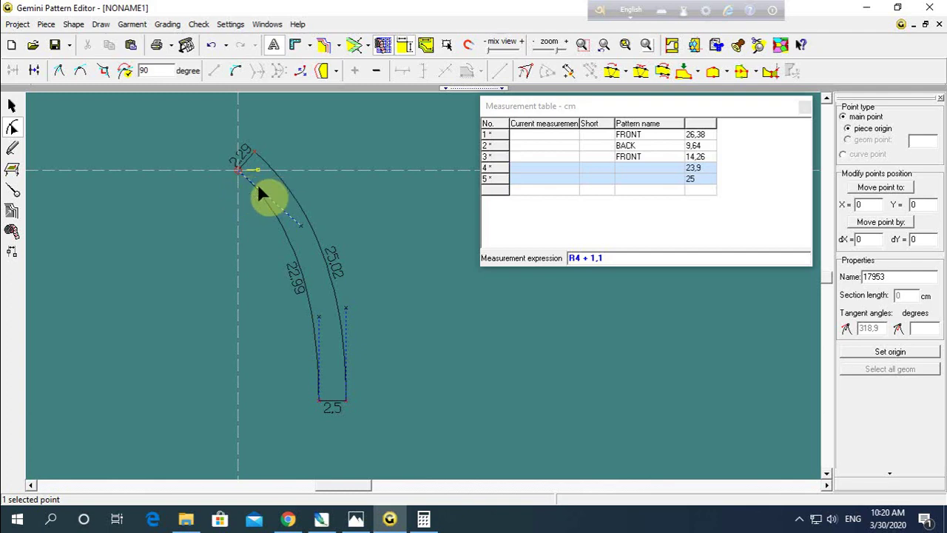
pyautogui.press('Right')
pyautogui.press('Down')
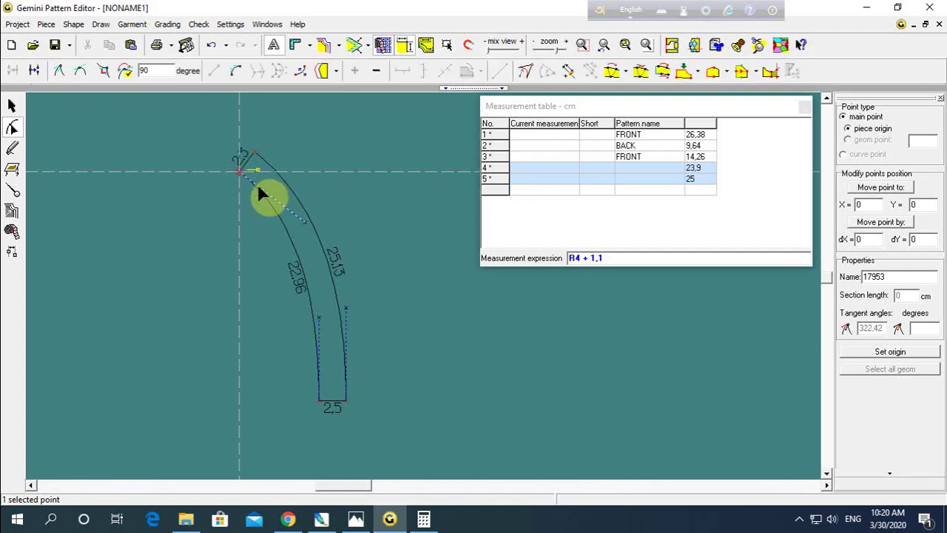
pyautogui.press('Right')
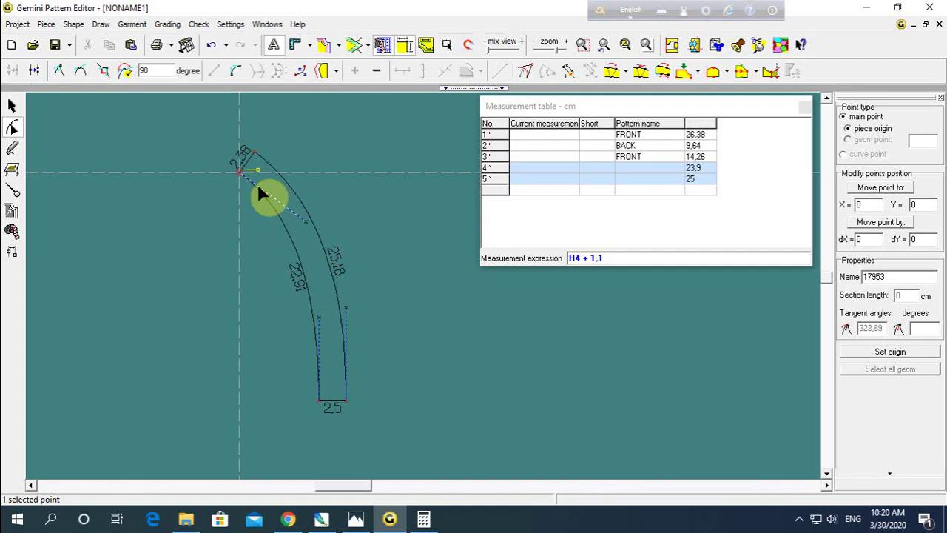
pyautogui.click(242, 197)
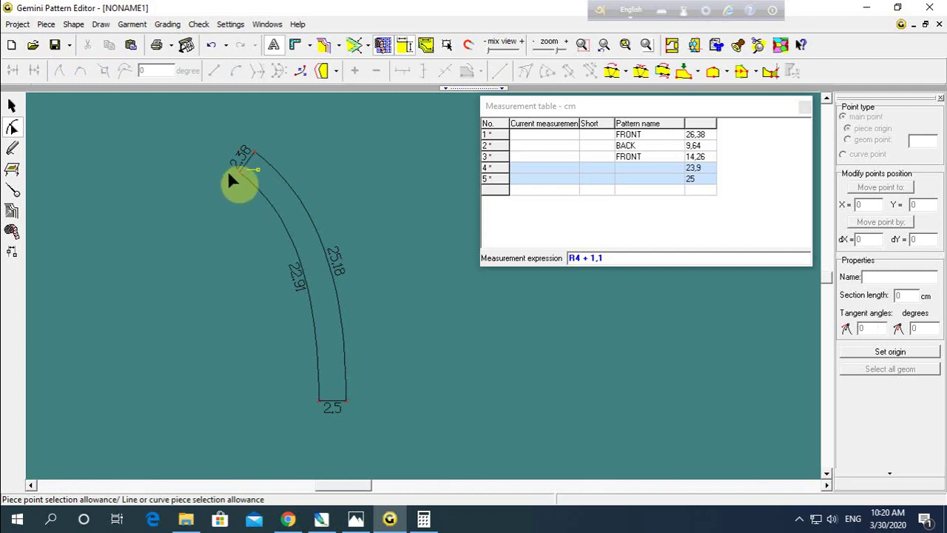
pyautogui.scroll(2, 422, 283)
pyautogui.scroll(1, 407, 284)
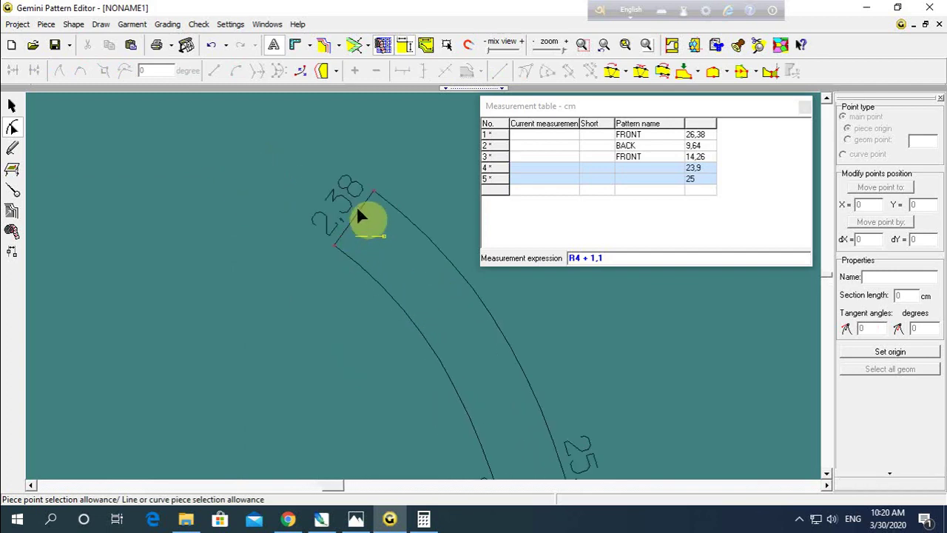
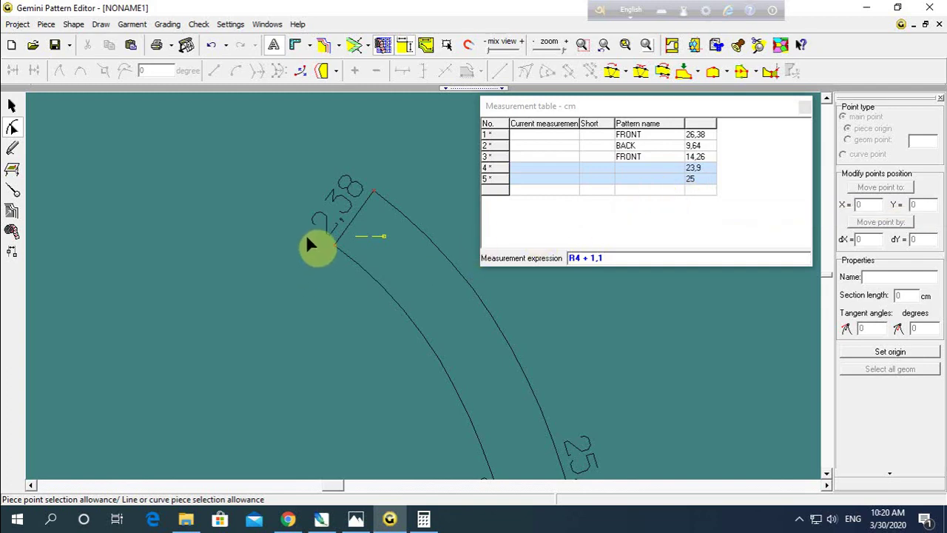
# Step: Add a point at -1.1 cm on the collar curve and delete the extra corner point, leaving one 3.24 segment
pyautogui.click(337, 257)
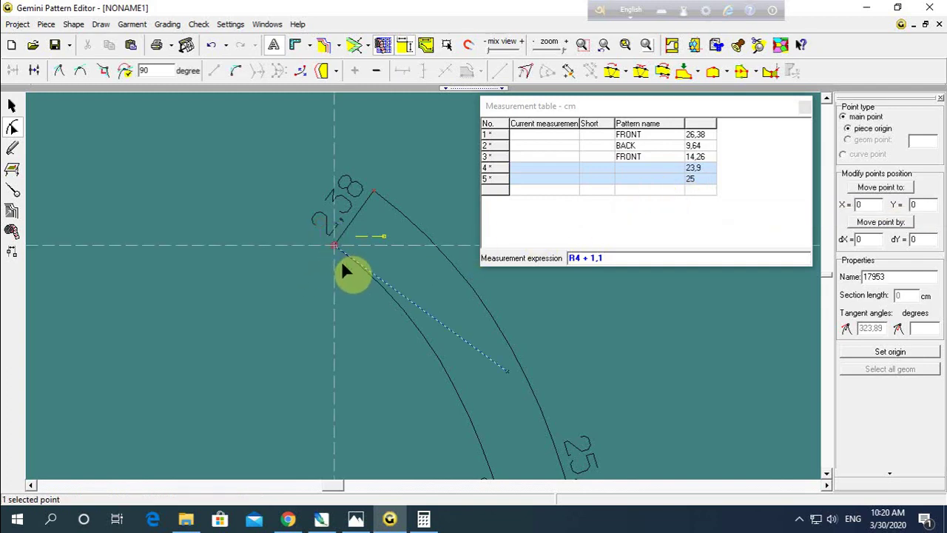
pyautogui.click(565, 71)
pyautogui.click(169, 258)
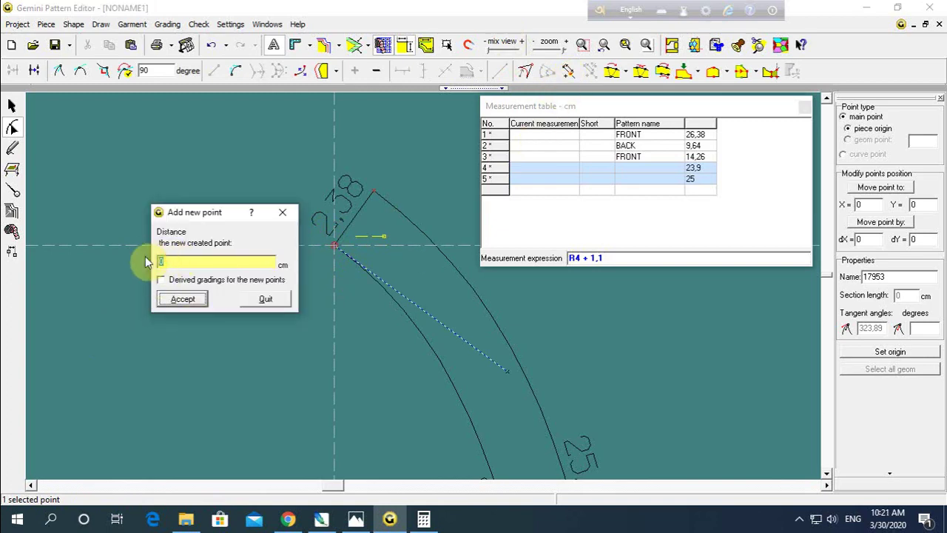
pyautogui.write('-1.5')
pyautogui.press('Return')
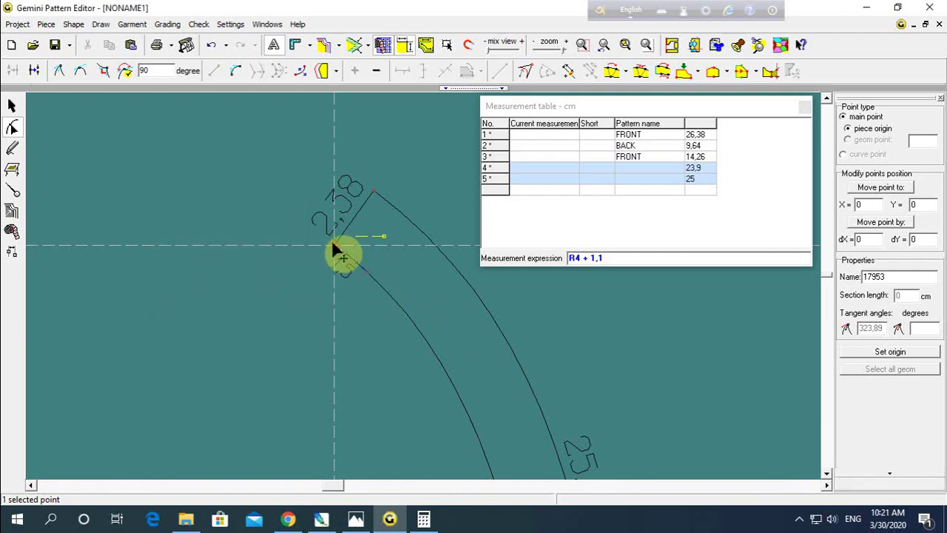
pyautogui.press('Delete')
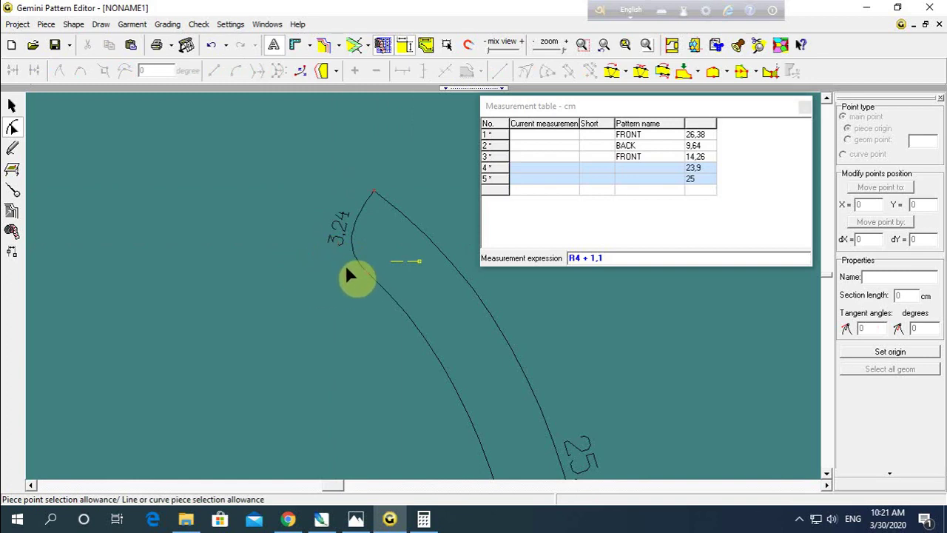
pyautogui.click(13, 188)
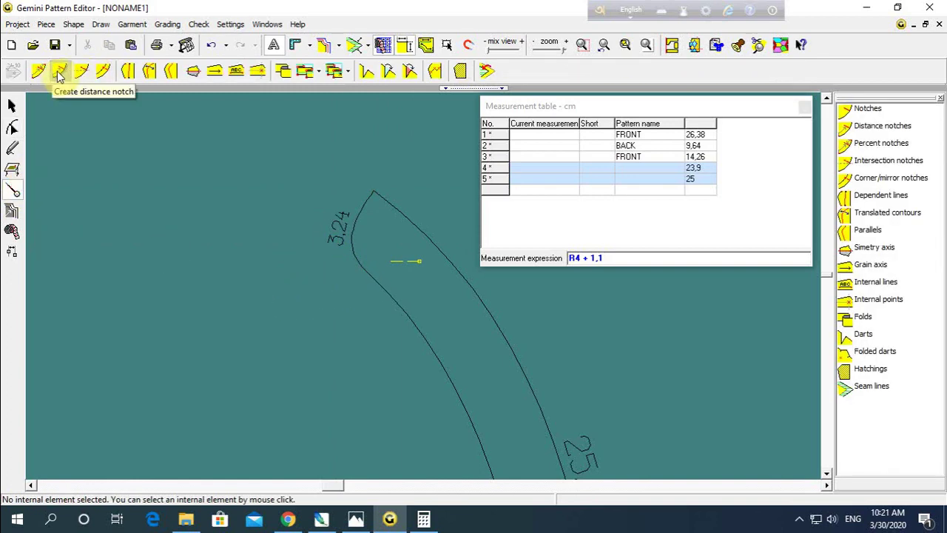
# Step: Add a distance notch at the collar band's corner point and shift the band up and left
pyautogui.click(59, 72)
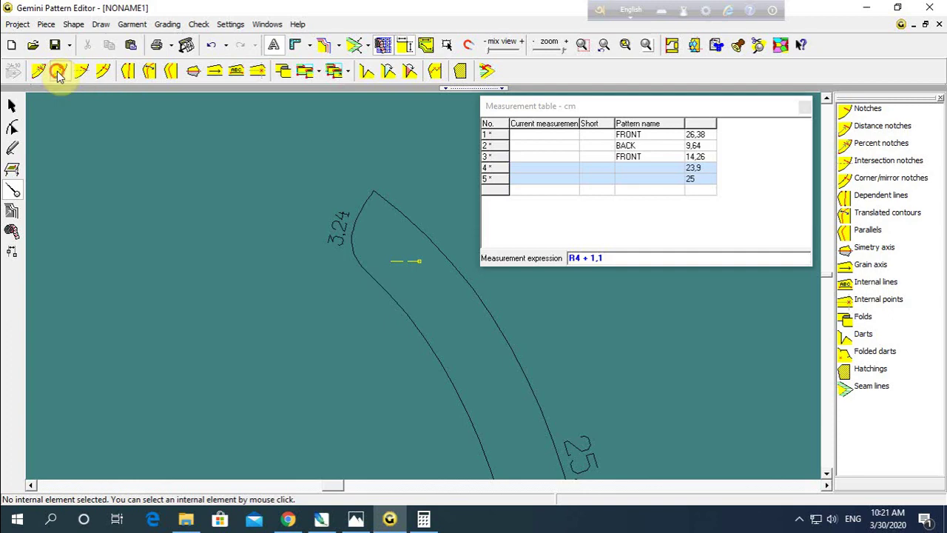
pyautogui.click(370, 275)
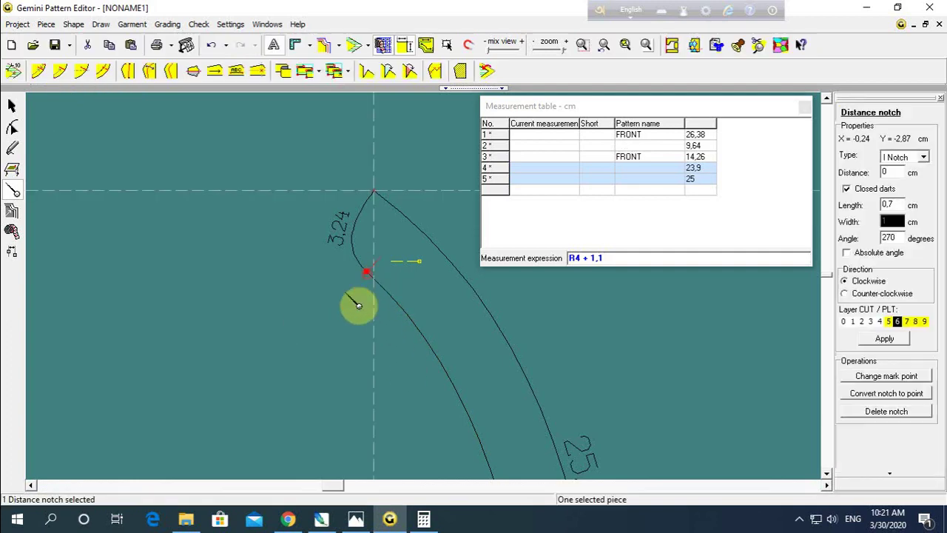
pyautogui.click(11, 106)
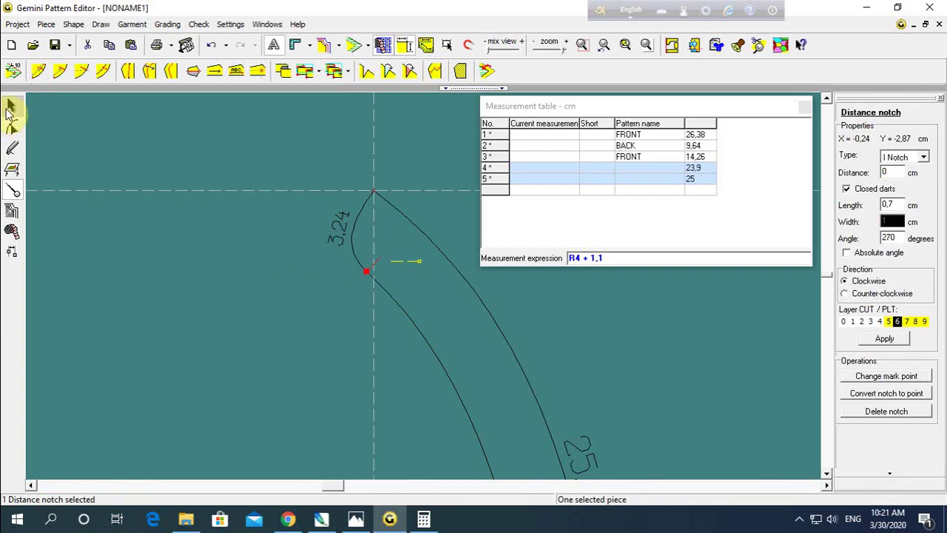
pyautogui.click(116, 205)
pyautogui.moveTo(464, 313); pyautogui.dragTo(442, 280)
pyautogui.scroll(-1, 441, 279)
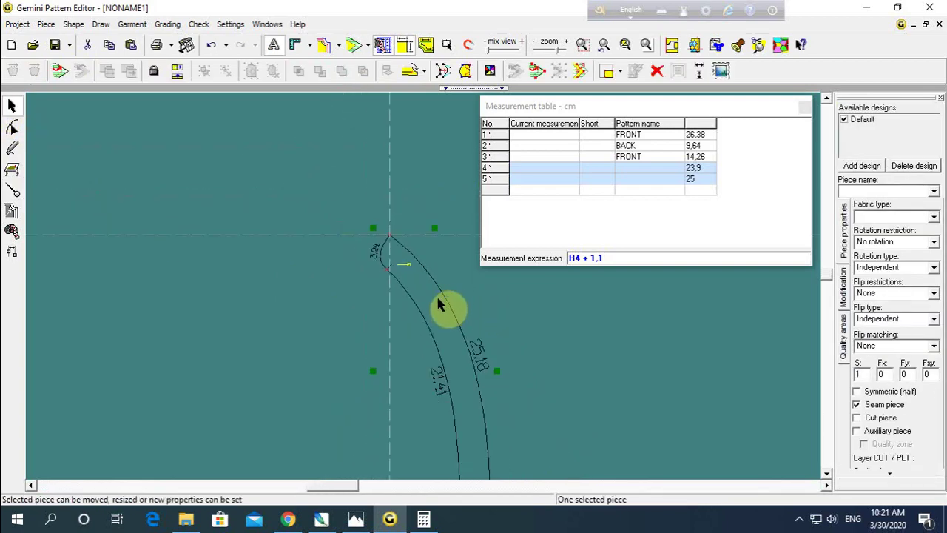
pyautogui.scroll(-2, 446, 315)
pyautogui.scroll(-1, 458, 338)
pyautogui.scroll(1, 454, 355)
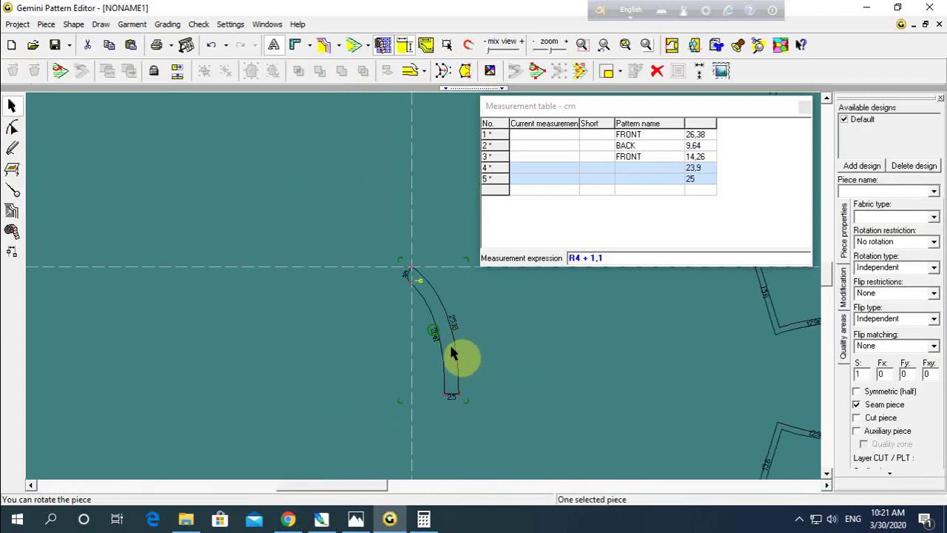
pyautogui.scroll(1, 414, 299)
pyautogui.scroll(1, 400, 296)
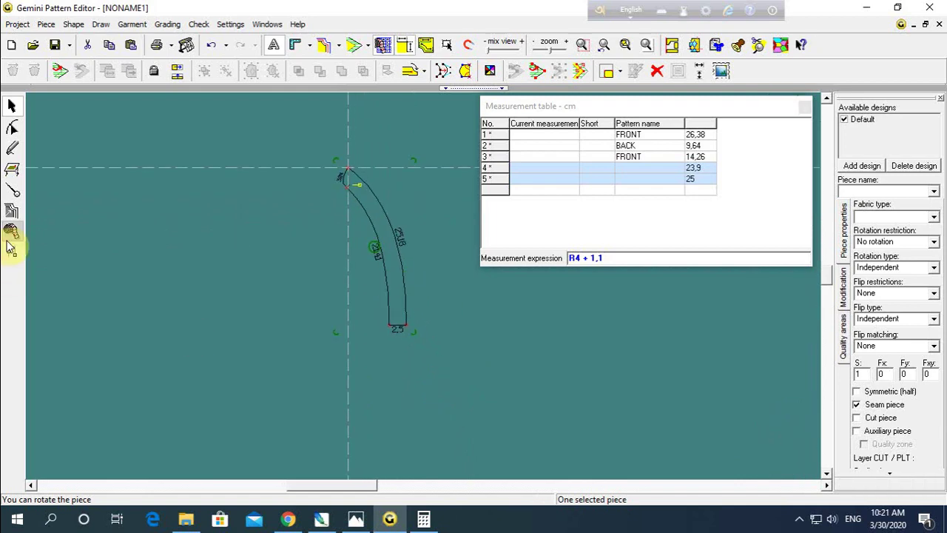
# Step: Make the bottom 2.5 segment the symmetry axis so the band unfolds as a full curved band
pyautogui.click(12, 190)
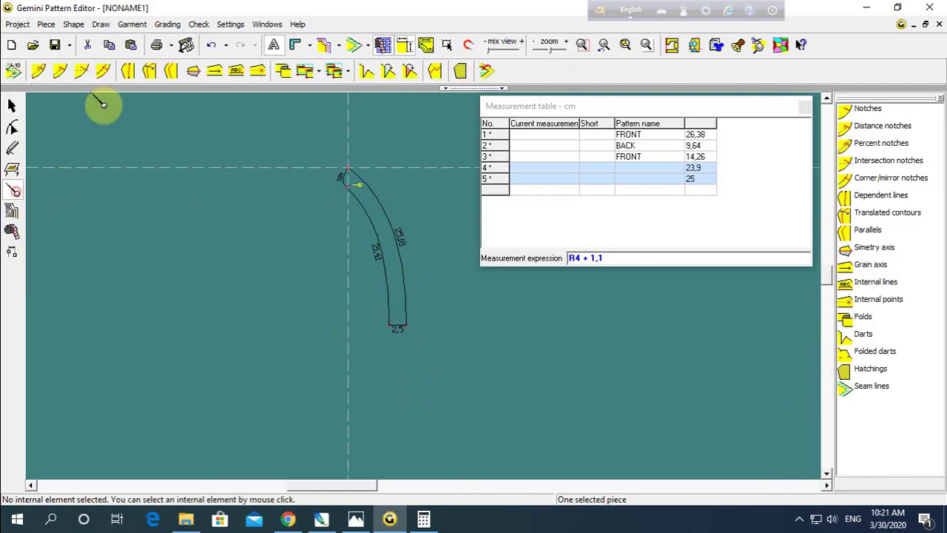
pyautogui.click(192, 71)
pyautogui.click(404, 329)
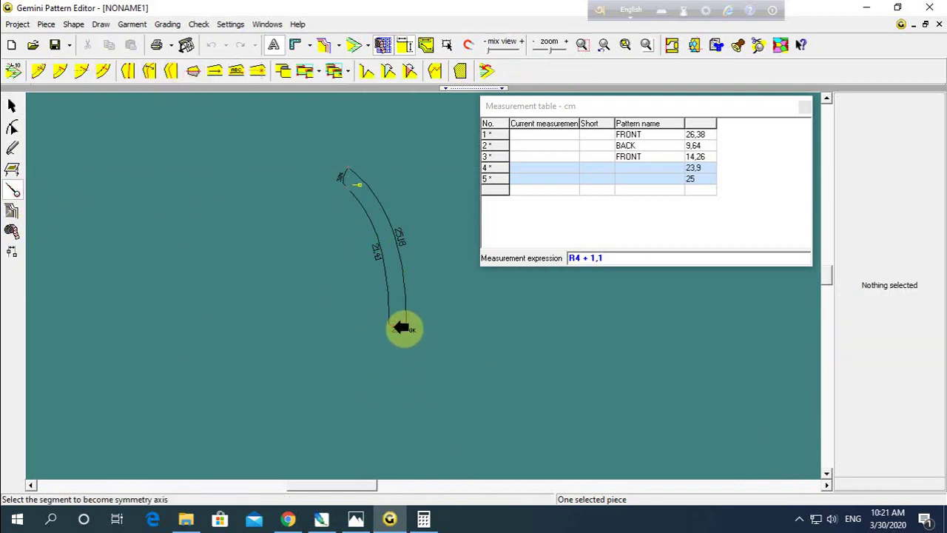
pyautogui.click(10, 108)
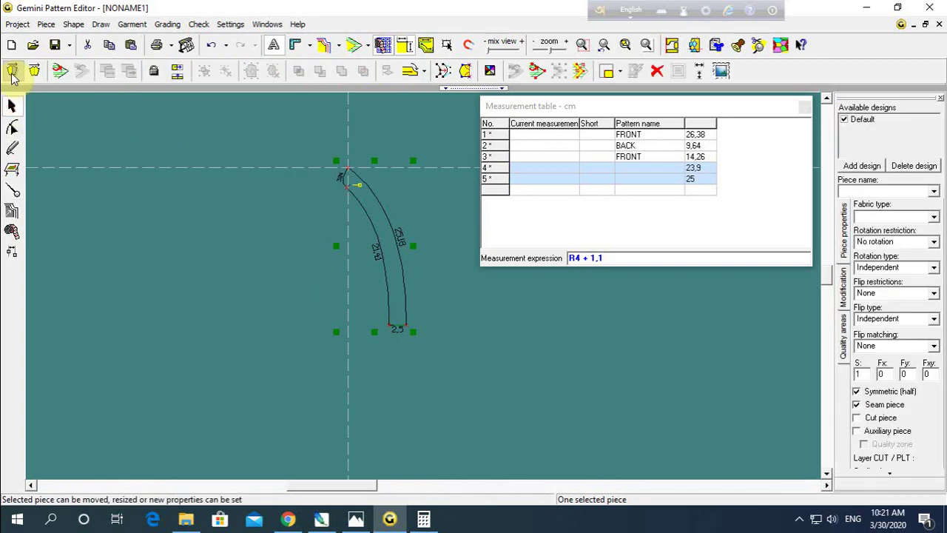
pyautogui.click(406, 302)
pyautogui.scroll(-2, 440, 294)
pyautogui.hscroll(8, 440, 326)
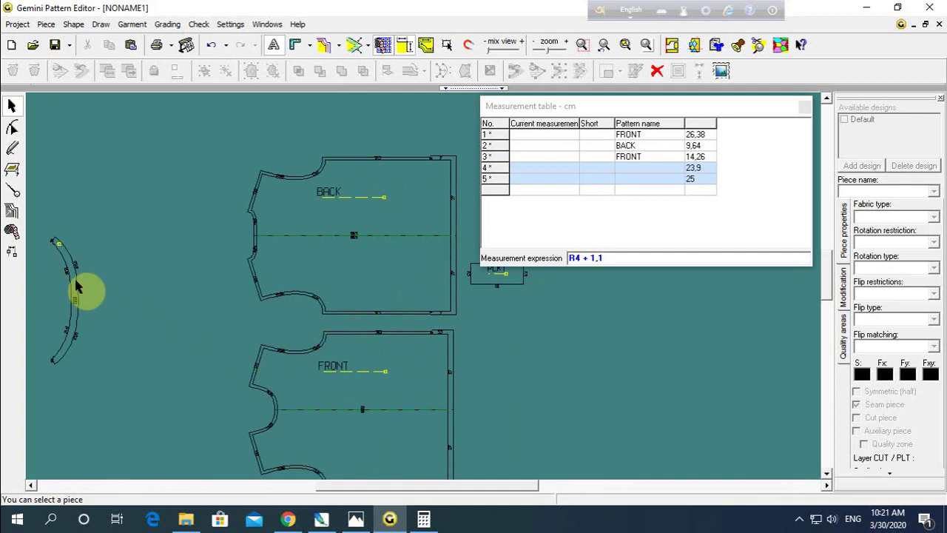
# Step: Position the collar band beside the BACK piece and close the measurement table
pyautogui.moveTo(74, 285); pyautogui.dragTo(215, 278)
pyautogui.scroll(-1, 457, 330)
pyautogui.scroll(1, 451, 325)
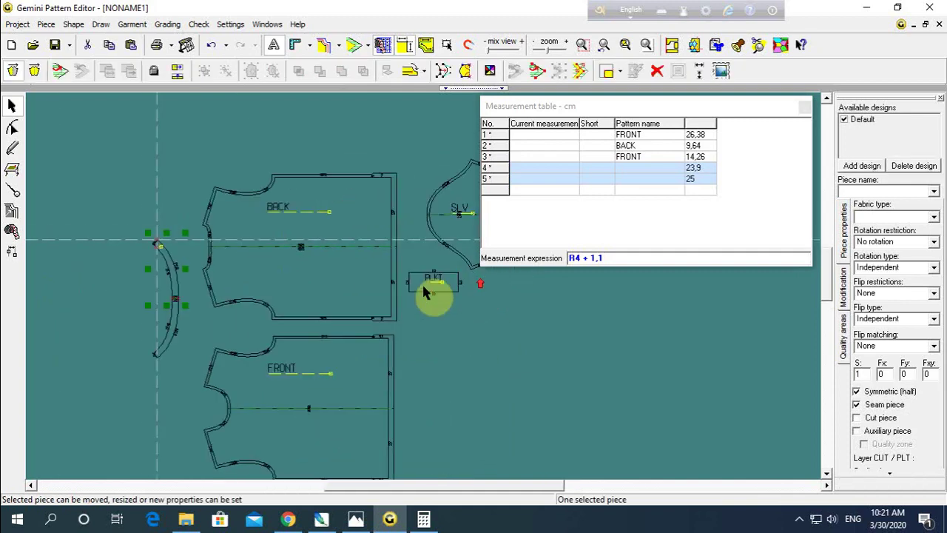
pyautogui.moveTo(213, 290); pyautogui.dragTo(423, 292, button='middle')
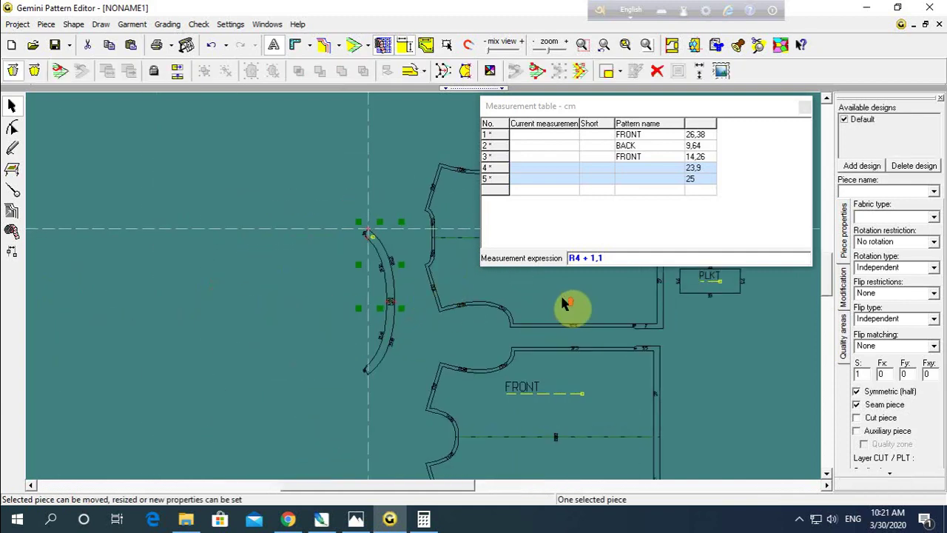
pyautogui.scroll(1, 566, 306)
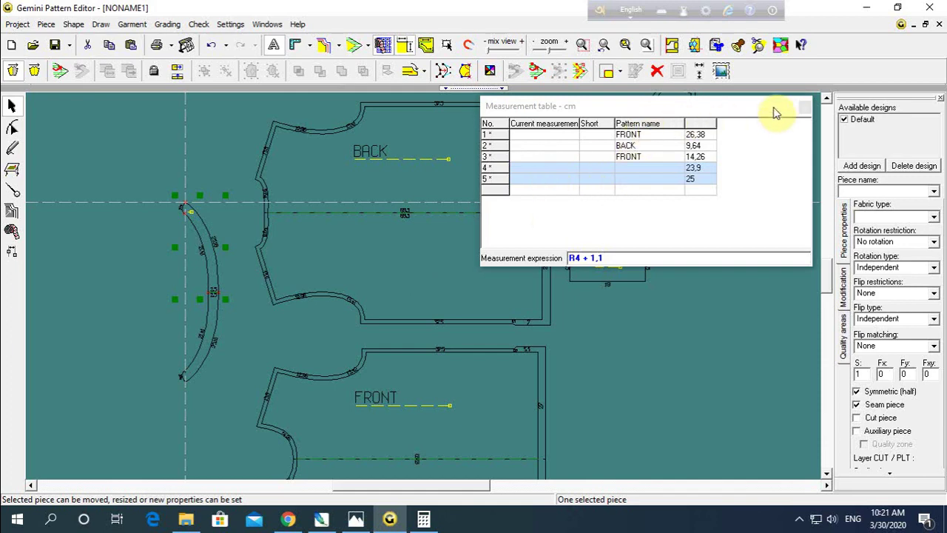
pyautogui.click(805, 107)
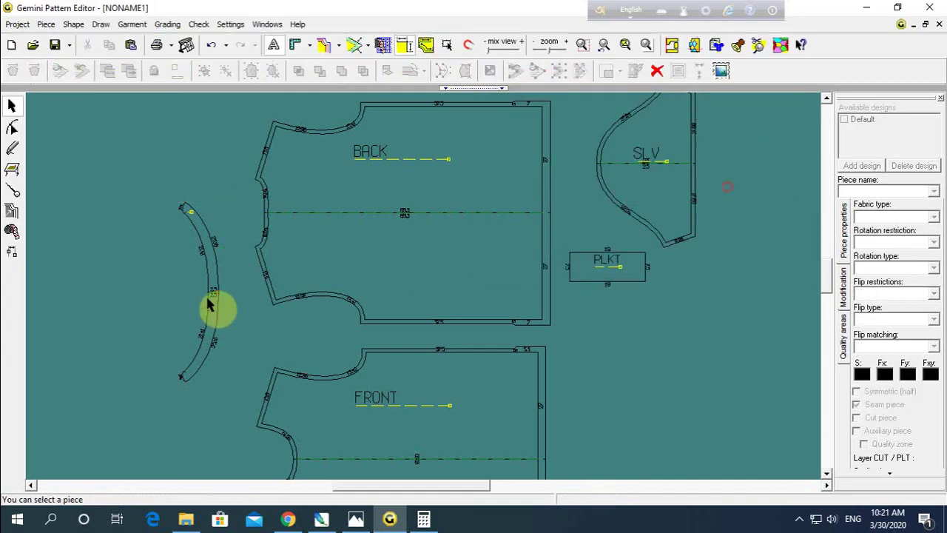
pyautogui.moveTo(216, 286); pyautogui.dragTo(209, 282)
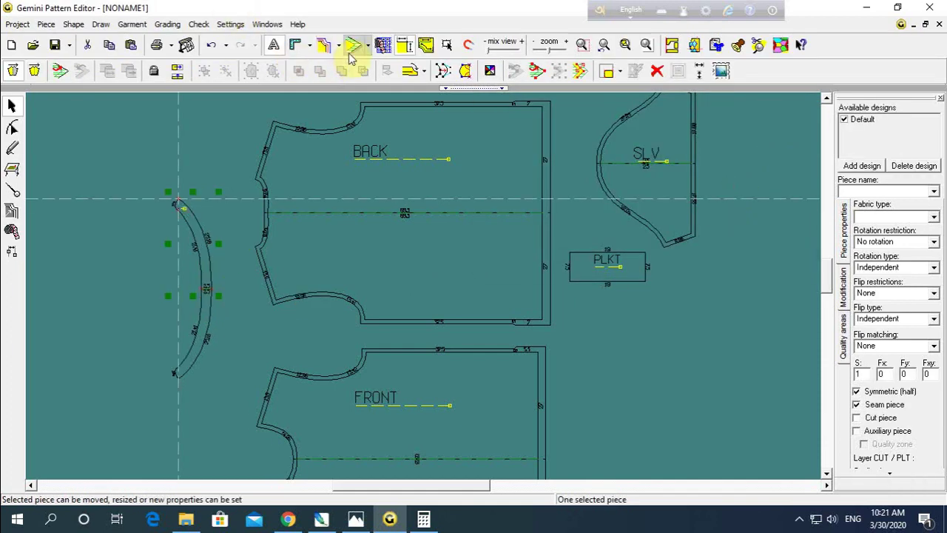
pyautogui.click(163, 244)
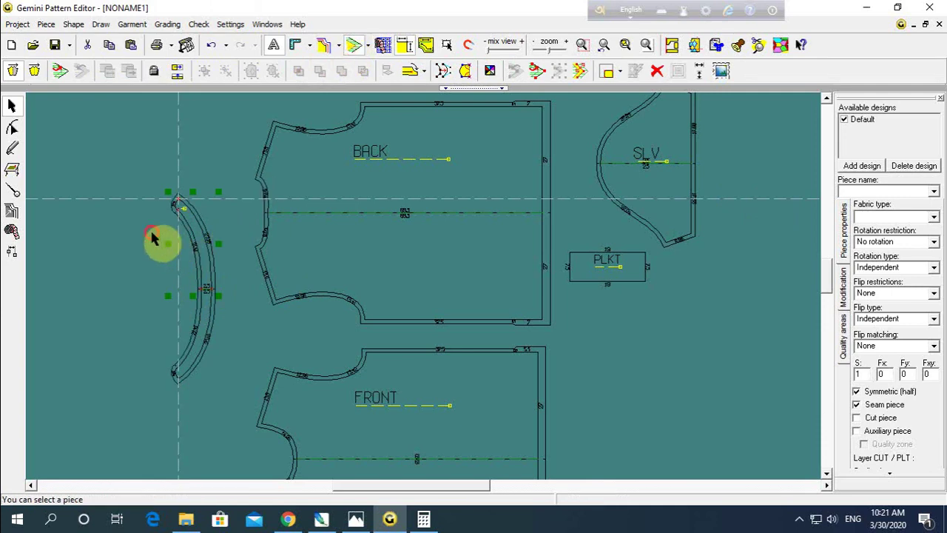
pyautogui.click(212, 258)
pyautogui.moveTo(313, 245); pyautogui.dragTo(362, 182)
pyautogui.scroll(-1, 402, 243)
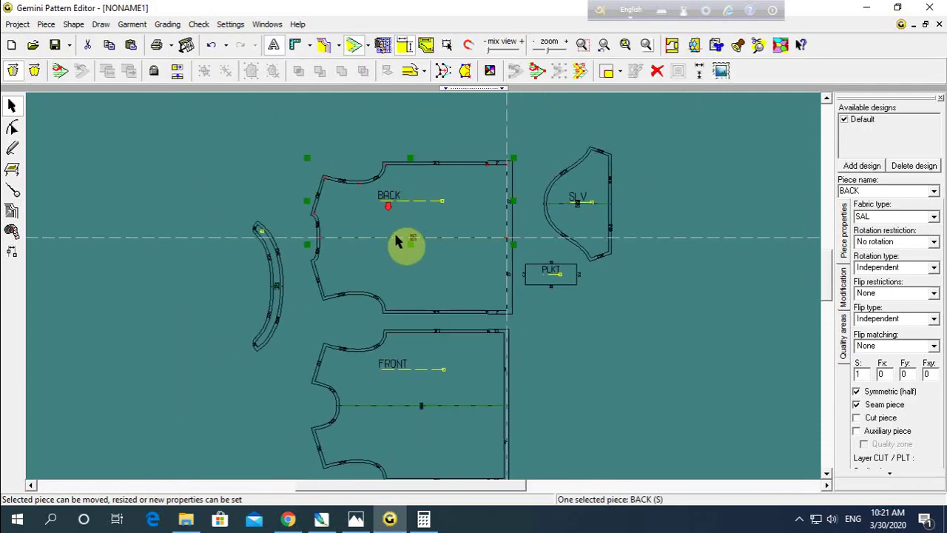
# Step: Name the collar band piece BAND
pyautogui.click(287, 261)
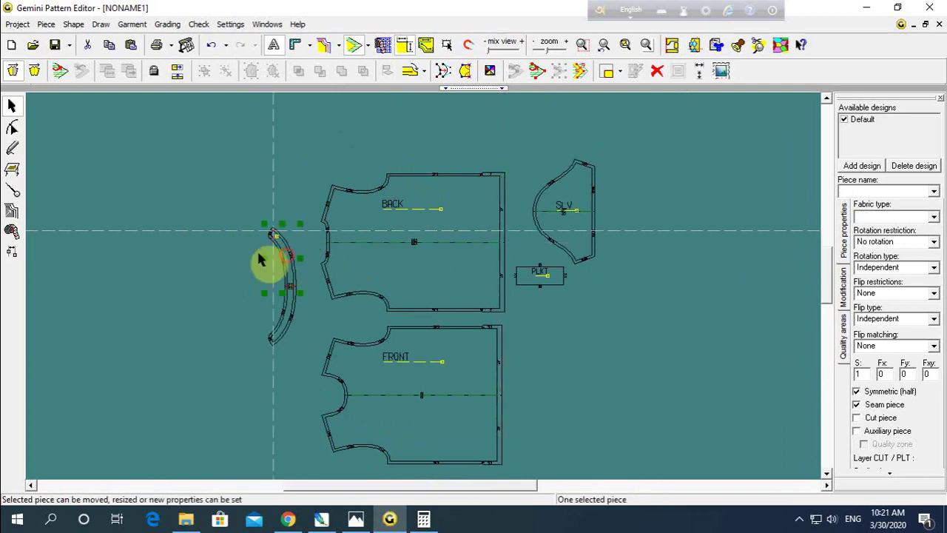
pyautogui.click(847, 191)
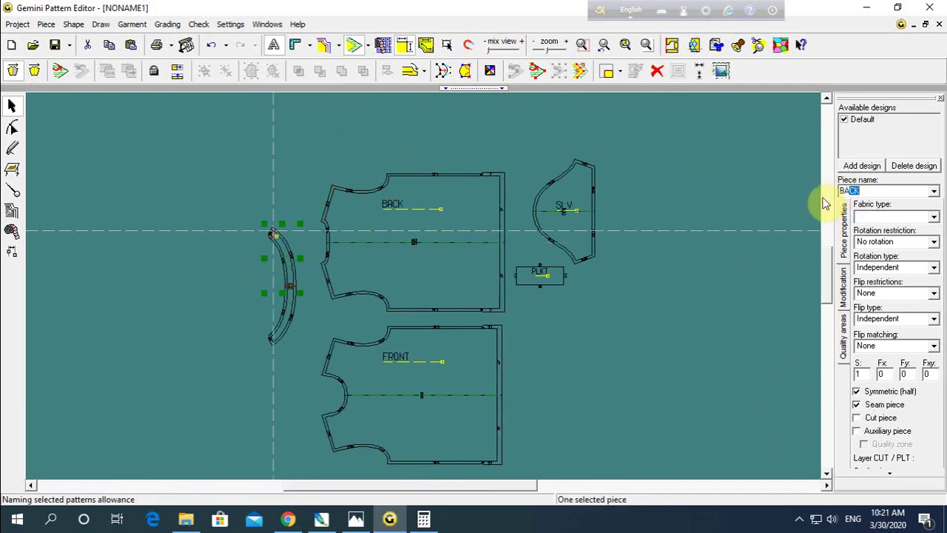
pyautogui.write('AND')
pyautogui.press('Tab')
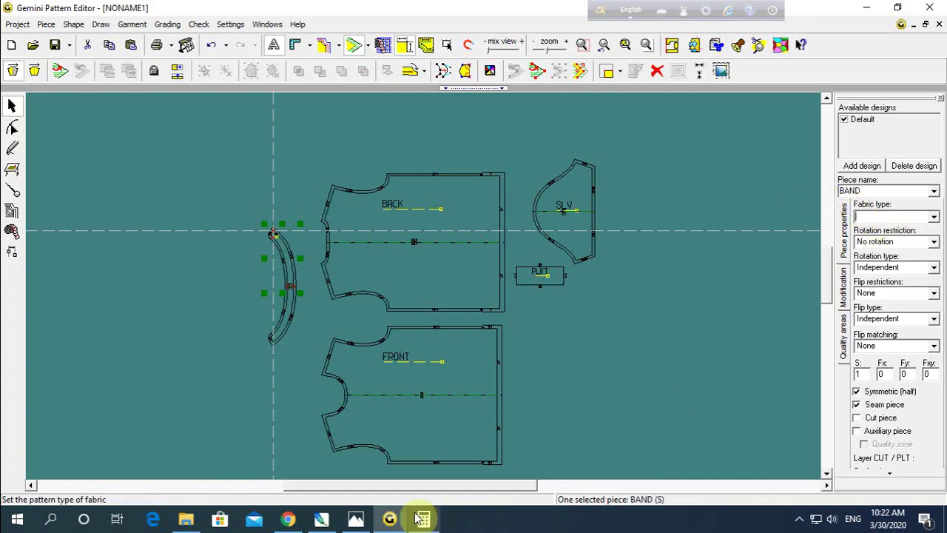
pyautogui.click(355, 519)
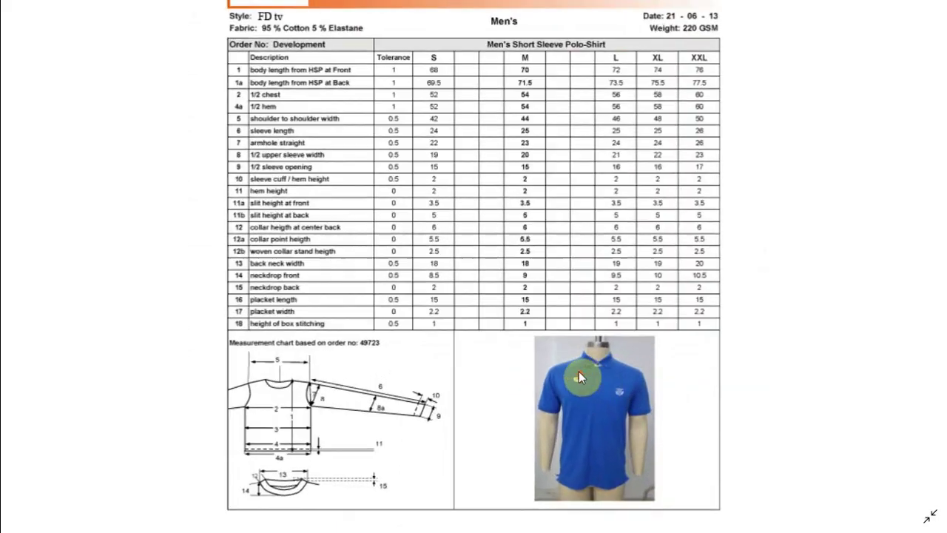
pyautogui.scroll(2, 629, 368)
pyautogui.scroll(2, 672, 364)
pyautogui.scroll(1, 695, 378)
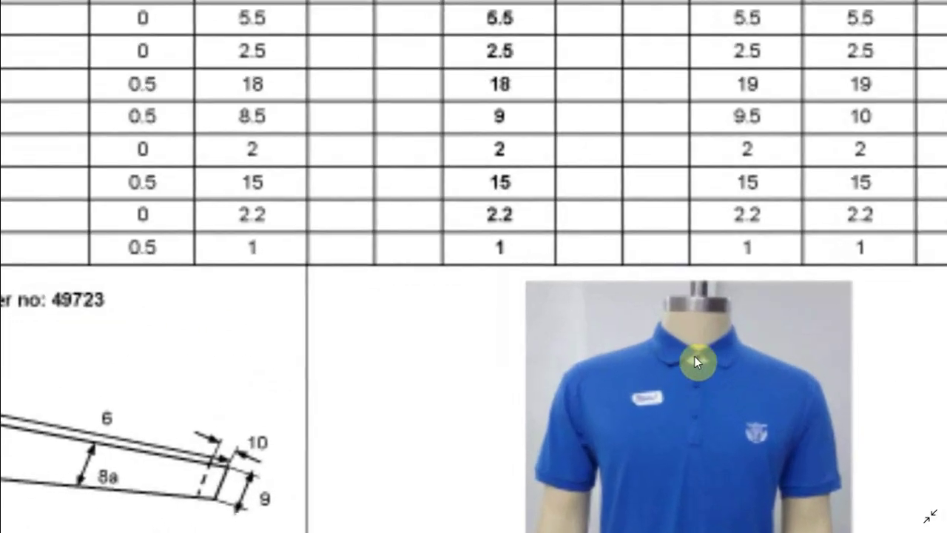
pyautogui.scroll(-2, 682, 373)
pyautogui.scroll(-2, 883, 376)
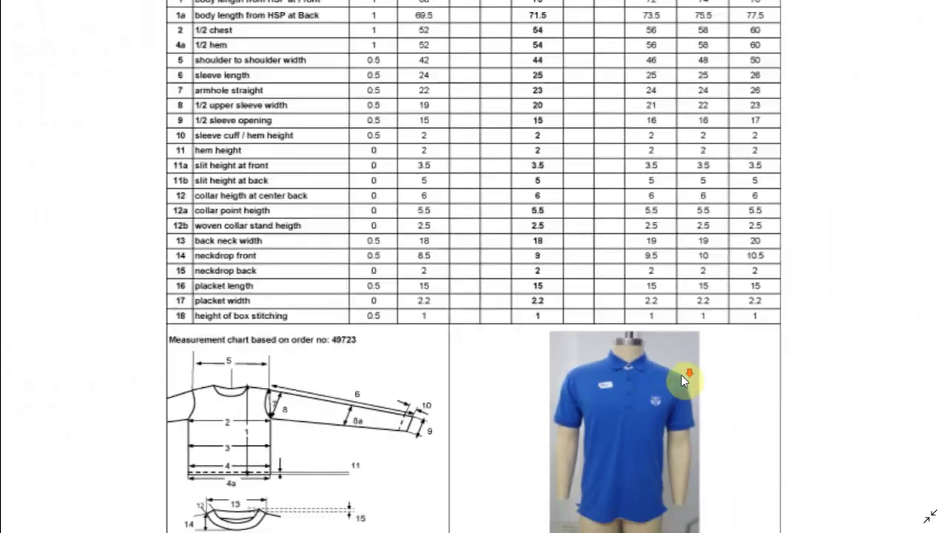
pyautogui.scroll(-1, 685, 376)
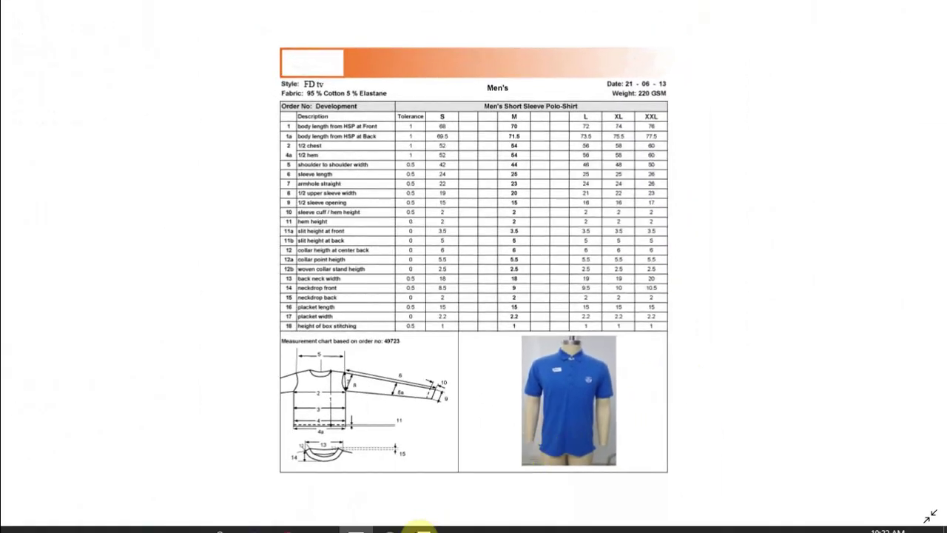
pyautogui.click(388, 520)
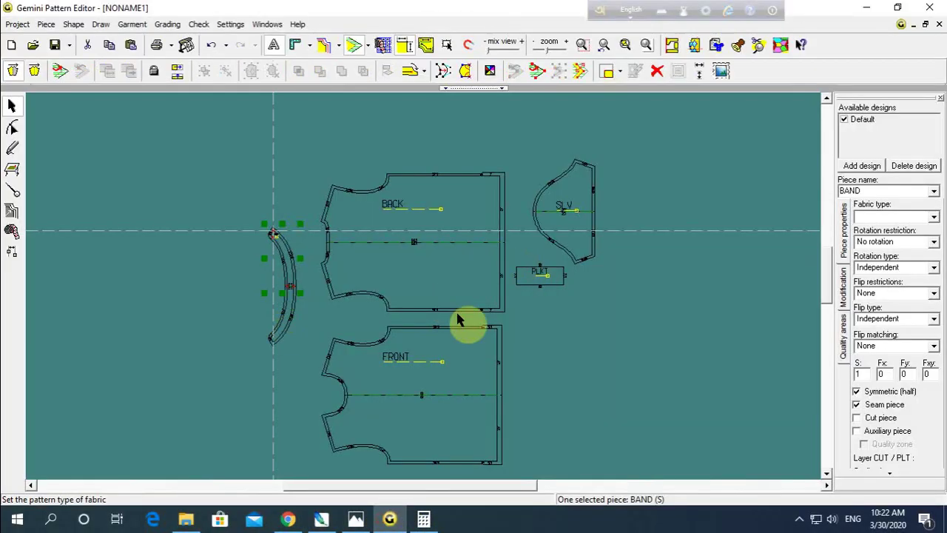
# Step: Set BAND's fabric to CHAMBRY and its Fy flip value to 1, then deselect it
pyautogui.click(863, 214)
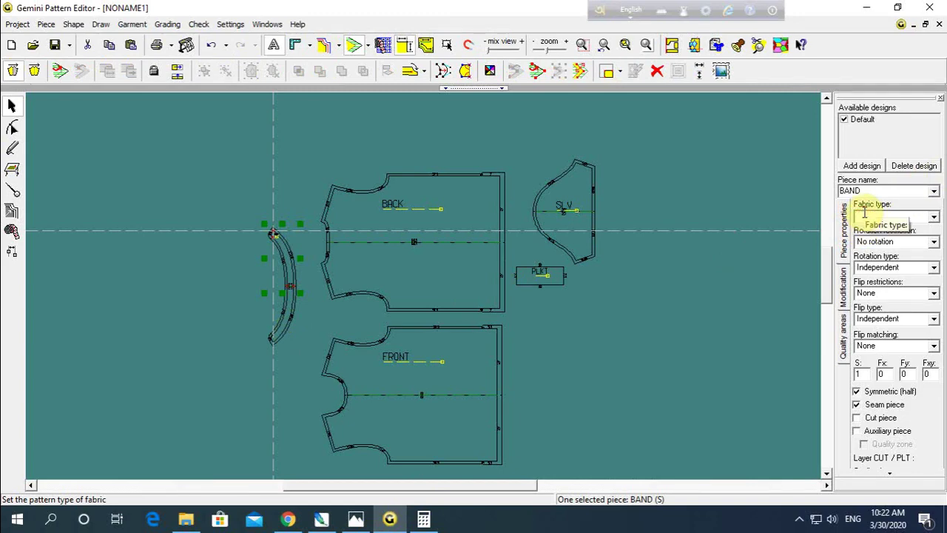
pyautogui.write('CHAMBRY')
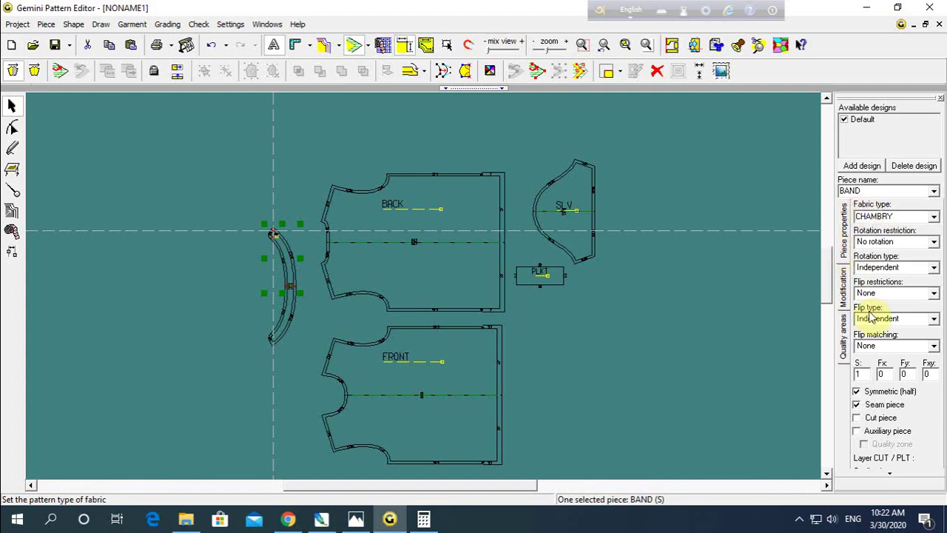
pyautogui.click(904, 372)
pyautogui.write('1')
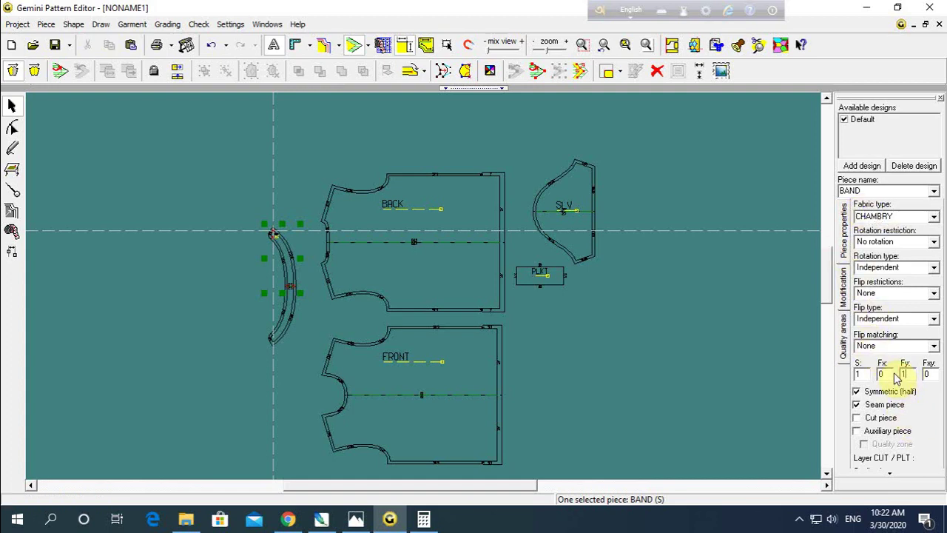
pyautogui.click(612, 324)
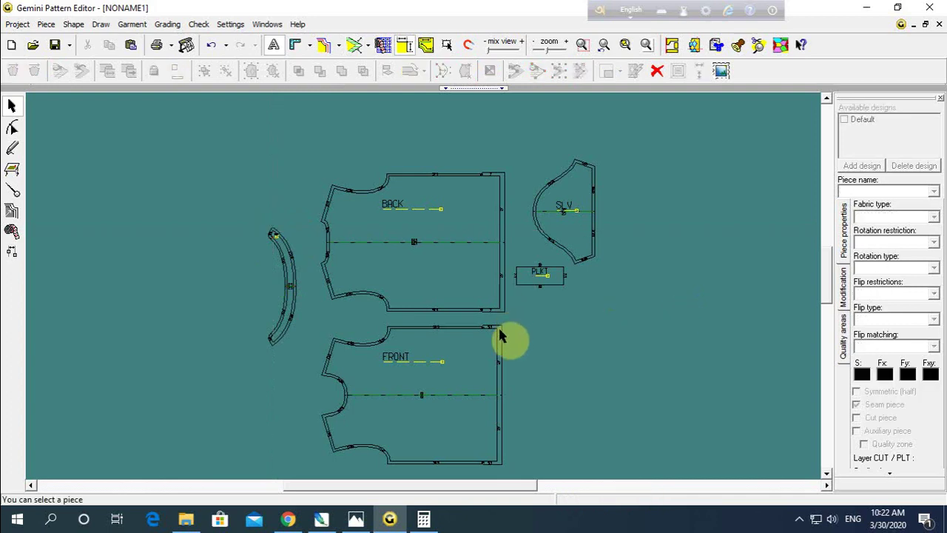
pyautogui.click(561, 336)
# Step: Save the project to the Desktop as FDTV.gem, dismissing the demo-version warning
pyautogui.hotkey('ctrl', 's')
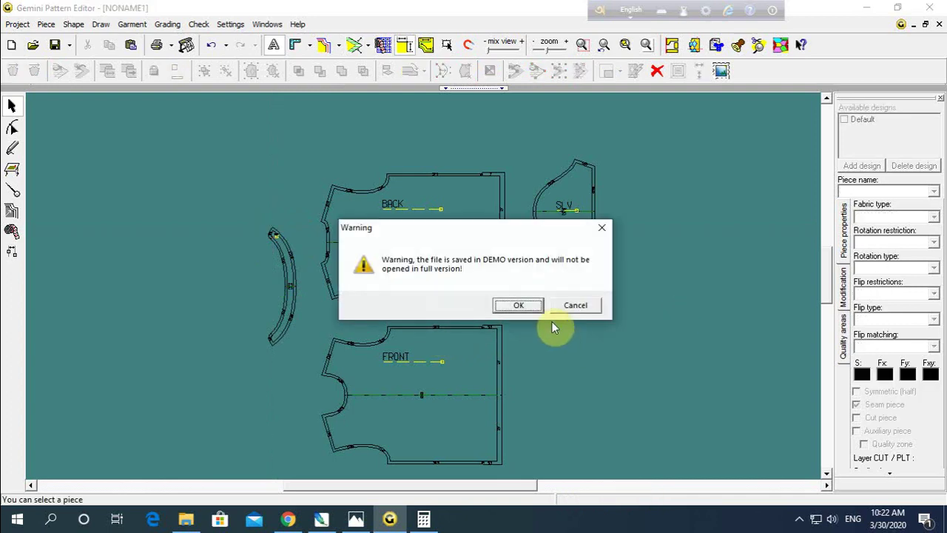
pyautogui.click(520, 304)
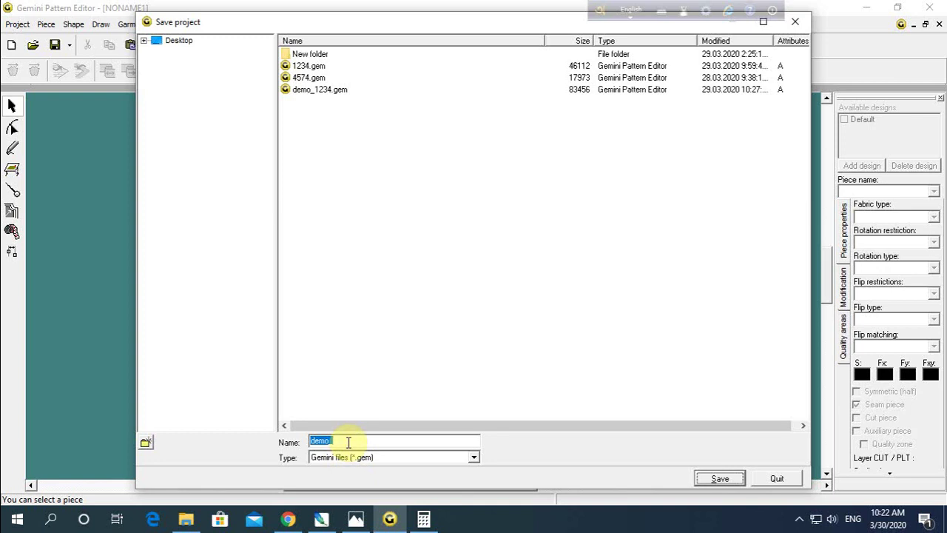
pyautogui.write('f')
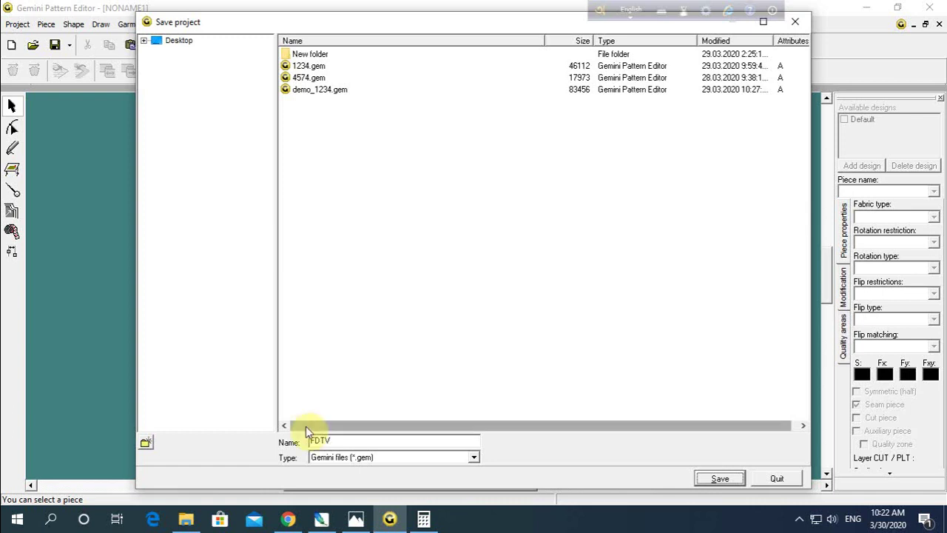
pyautogui.click(727, 479)
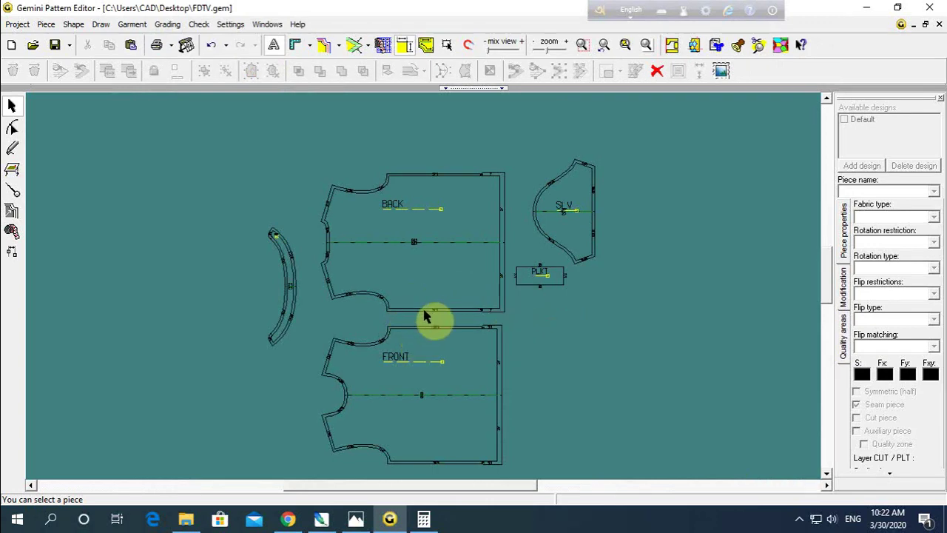
# Step: Select all five pattern pieces and fold them to their half shapes
pyautogui.click(414, 224)
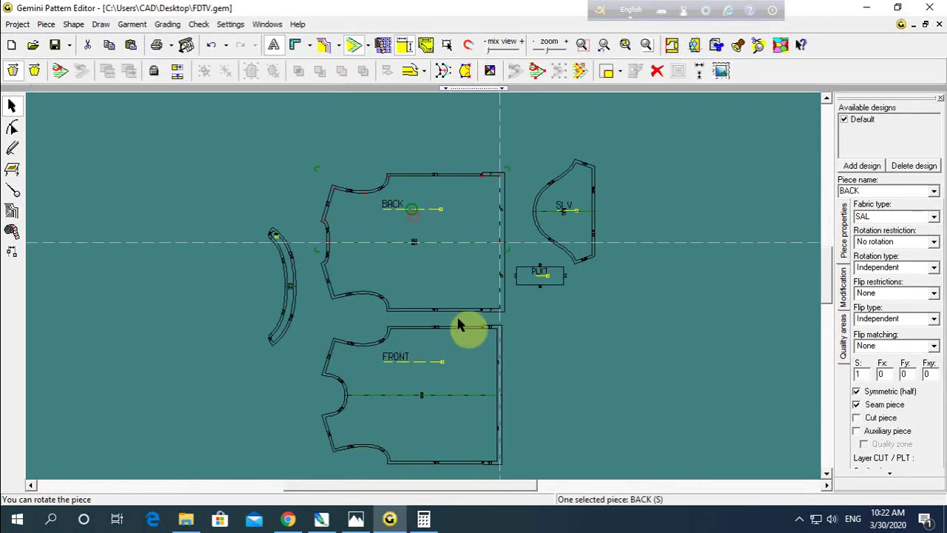
pyautogui.scroll(1, 419, 296)
pyautogui.scroll(1, 424, 293)
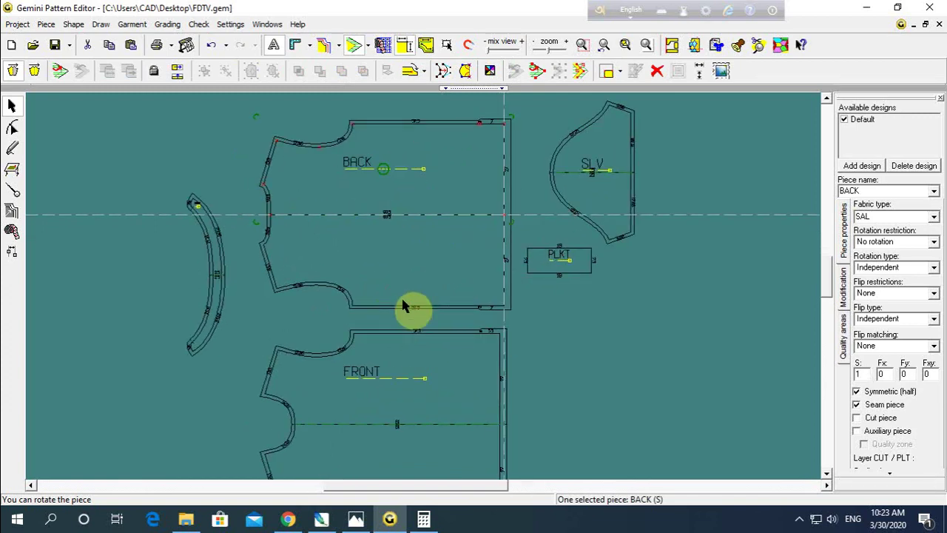
pyautogui.click(405, 204)
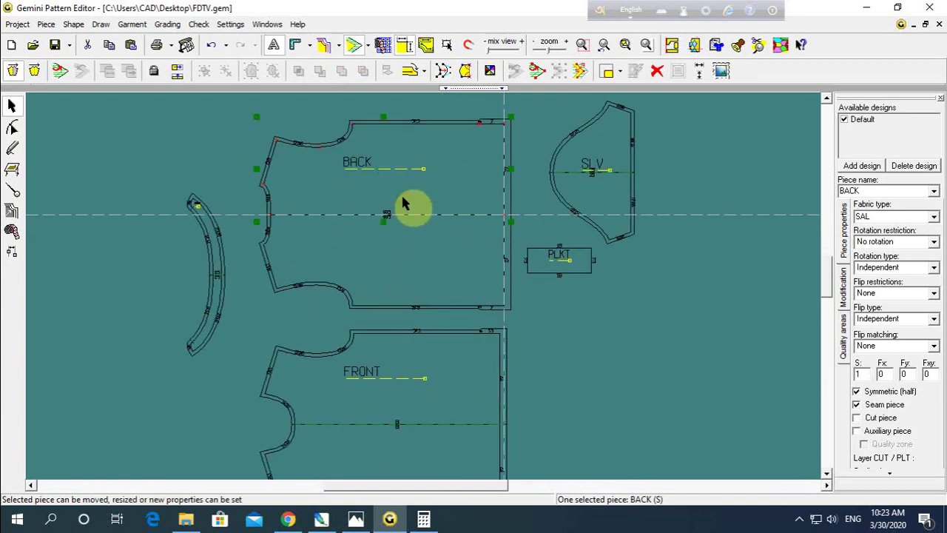
pyautogui.click(543, 322)
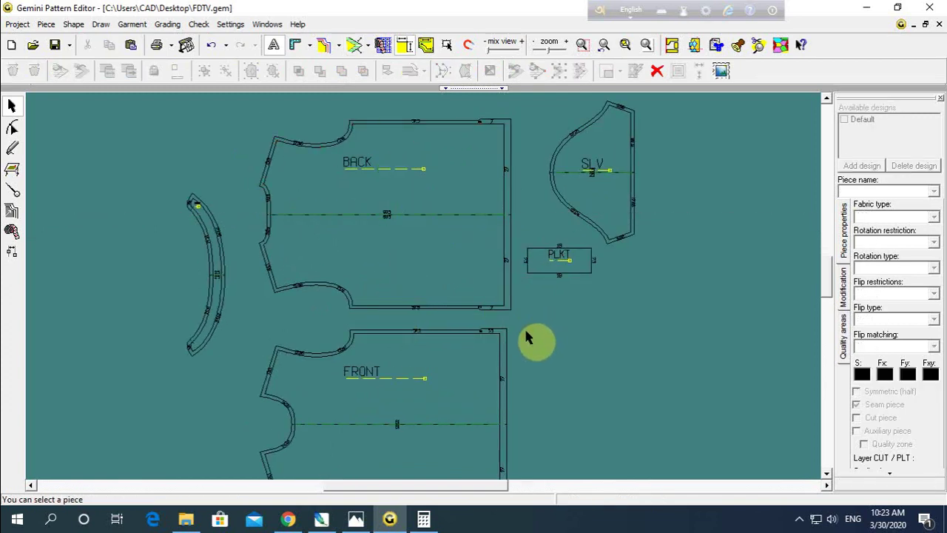
pyautogui.hotkey('ctrl', 'a')
pyautogui.click(13, 70)
# Step: Rearrange the pieces: BACK lower, PLKT top-left, SLV beside BACK, FRONT closer to BACK
pyautogui.click(159, 292)
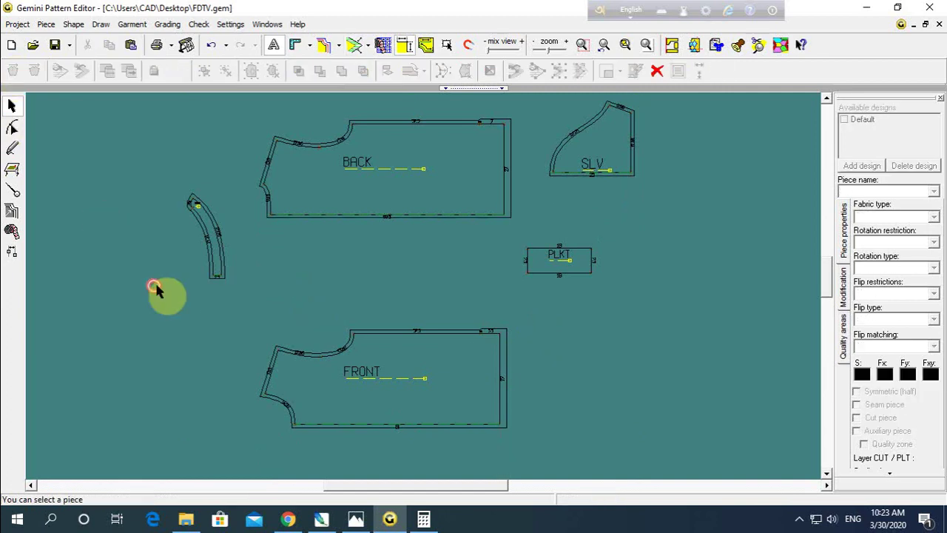
pyautogui.moveTo(366, 171); pyautogui.dragTo(370, 251)
pyautogui.moveTo(555, 273); pyautogui.dragTo(267, 136)
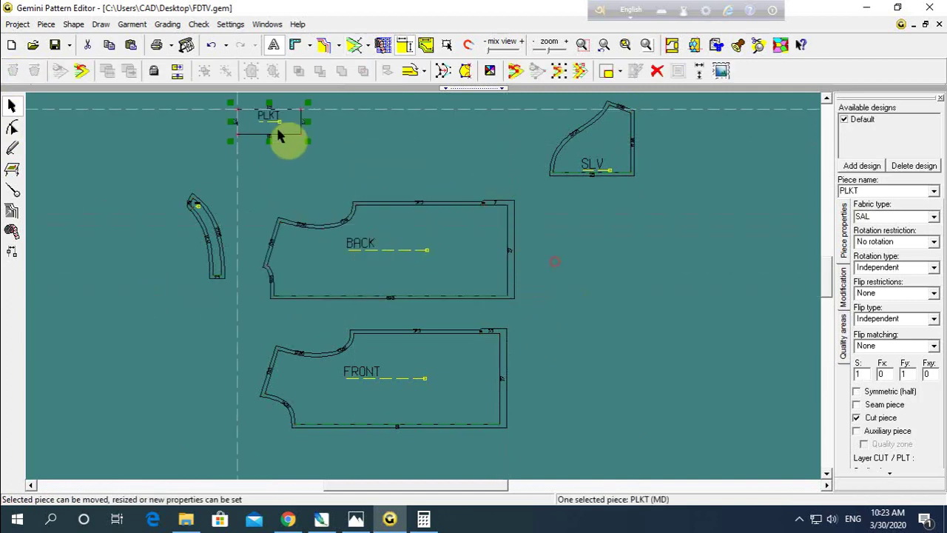
pyautogui.moveTo(592, 169)
pyautogui.mouseDown()
pyautogui.moveTo(613, 254)
pyautogui.moveTo(583, 280)
pyautogui.mouseUp()
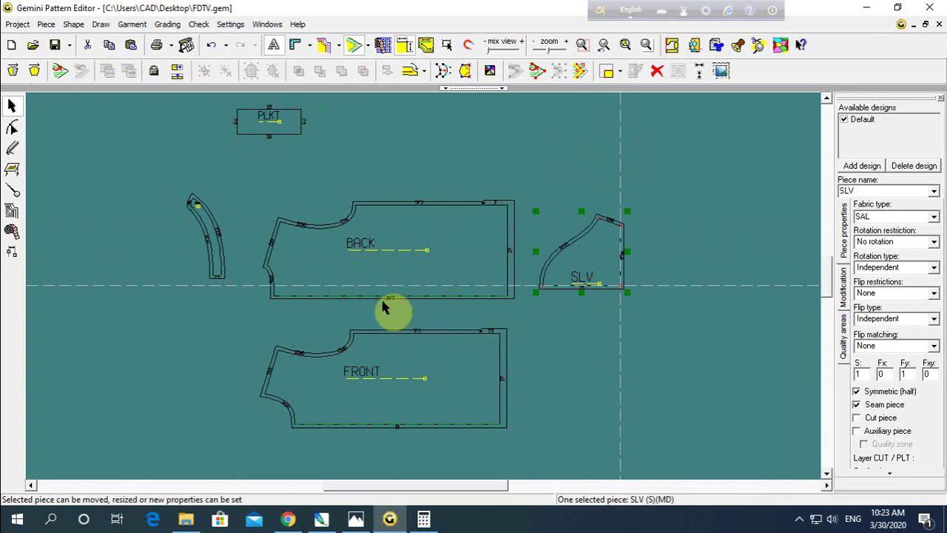
pyautogui.moveTo(402, 398); pyautogui.dragTo(403, 380)
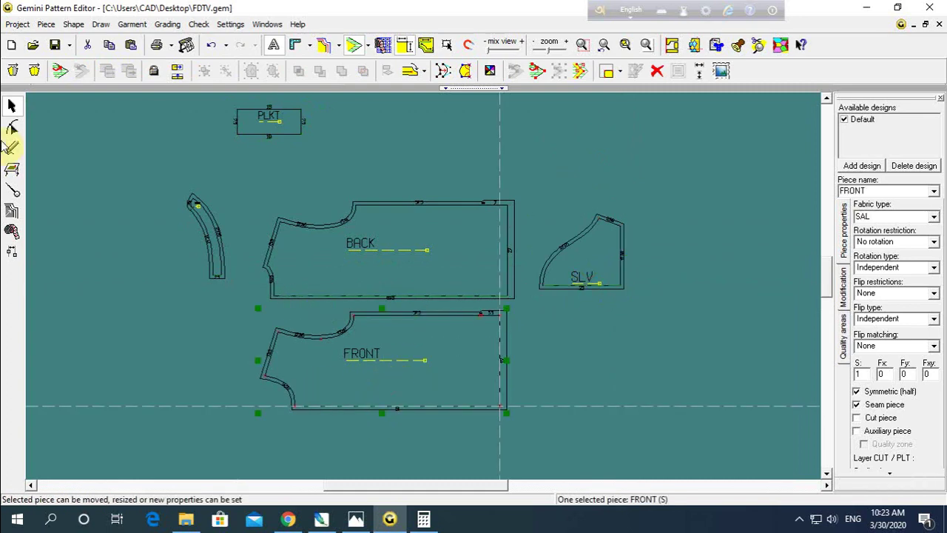
pyautogui.click(12, 190)
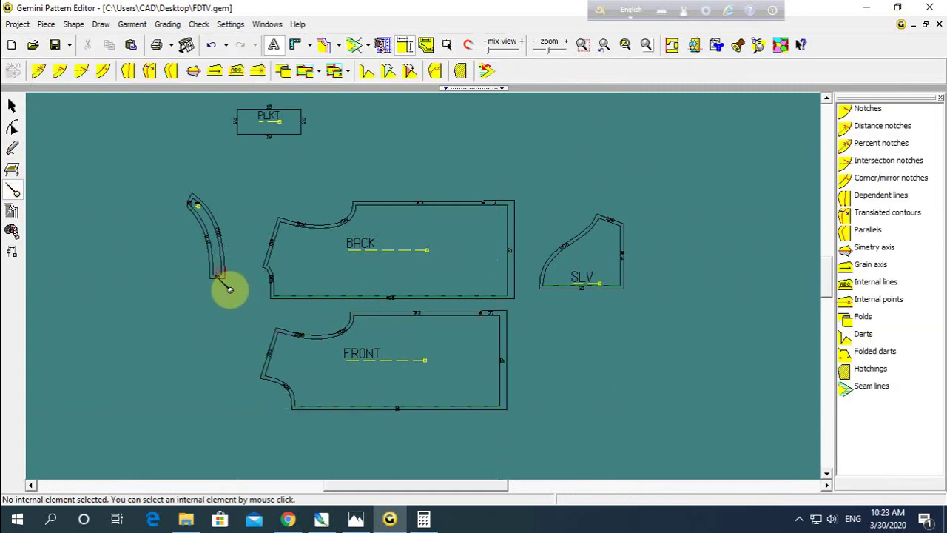
# Step: Set the seam allowance width on the BACK piece's bottom fold side to 0 cm
pyautogui.click(216, 276)
pyautogui.click(12, 71)
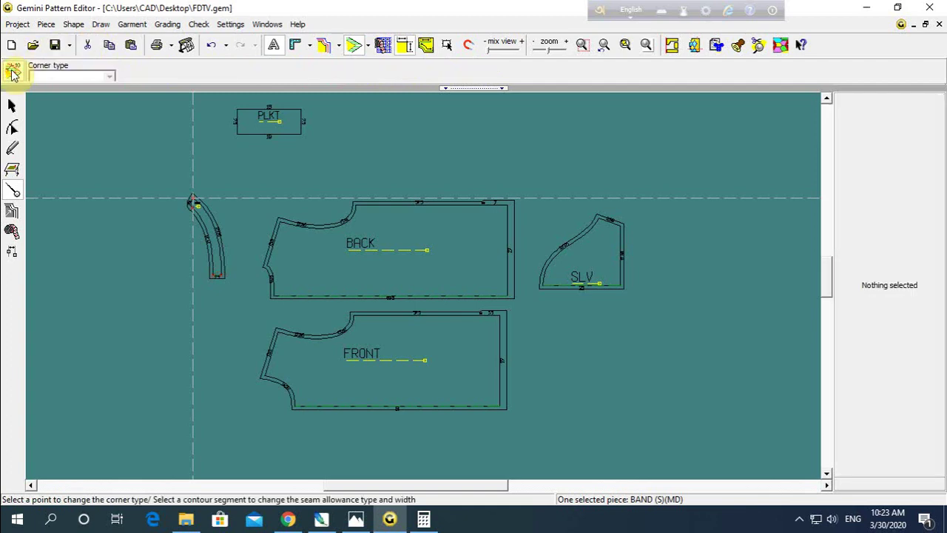
pyautogui.moveTo(219, 273); pyautogui.dragTo(226, 291)
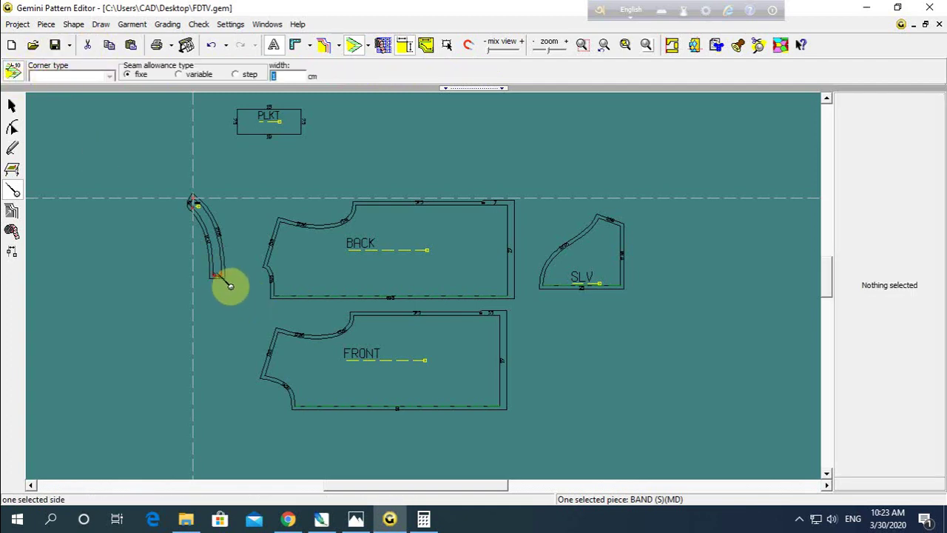
pyautogui.click(284, 76)
pyautogui.moveTo(385, 296); pyautogui.dragTo(383, 307)
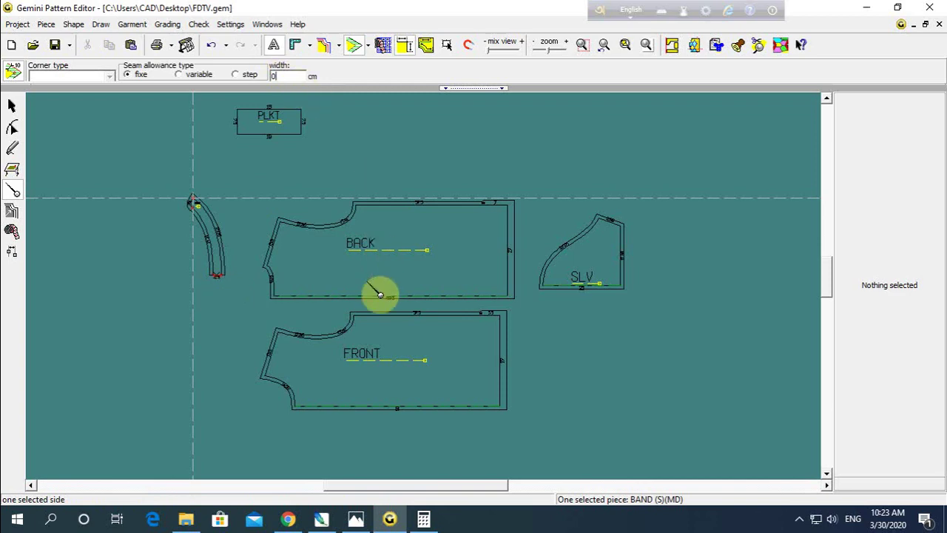
pyautogui.doubleClick(286, 76)
pyautogui.write('0')
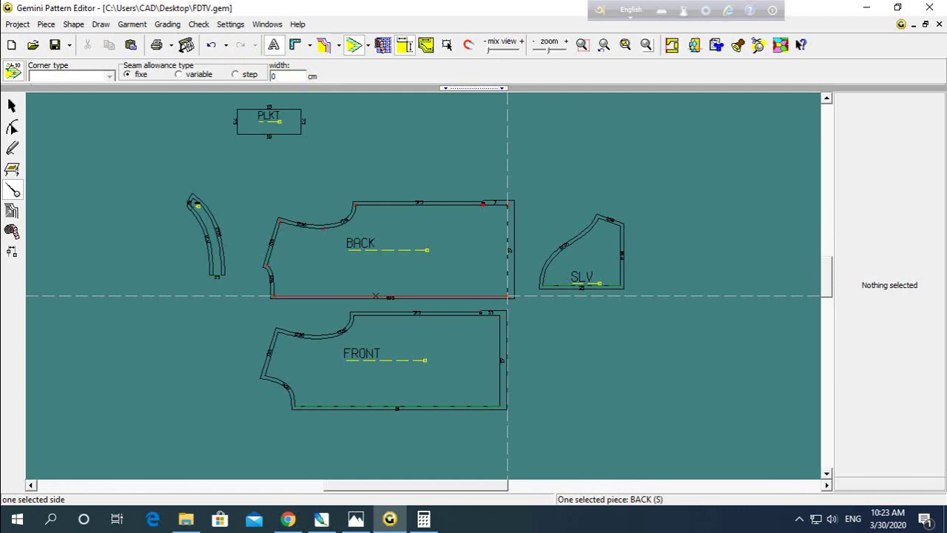
# Step: Set zero seam allowance on the bottom fold sides of the FRONT and SLV pieces
pyautogui.click(400, 405)
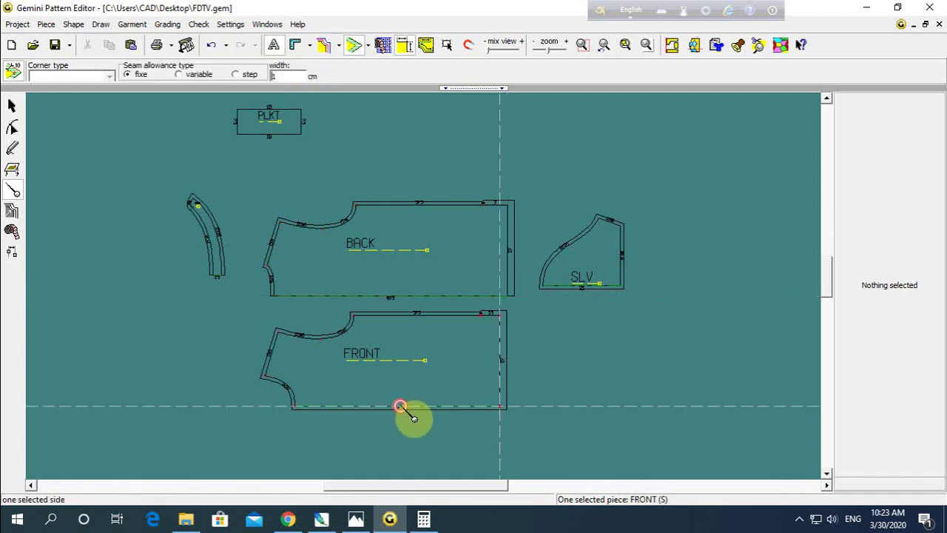
pyautogui.doubleClick(279, 76)
pyautogui.write('0')
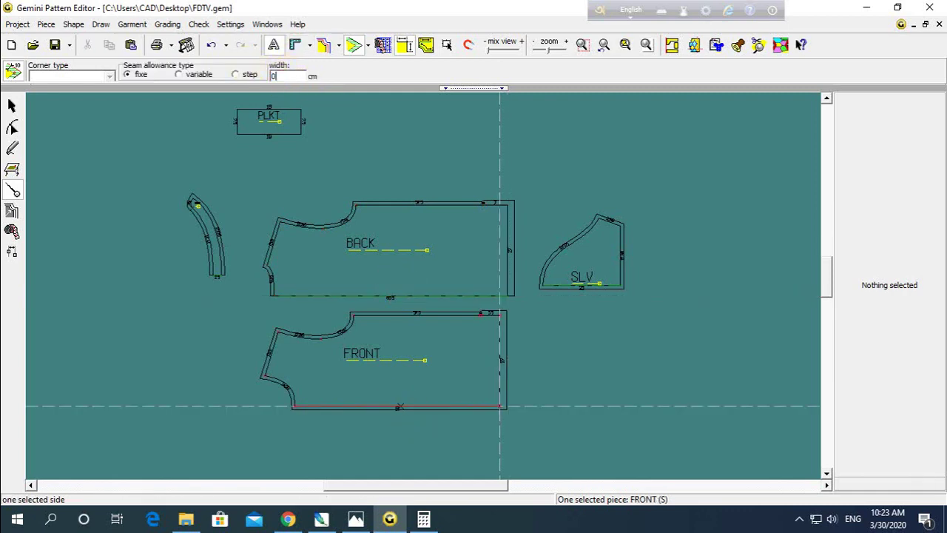
pyautogui.press('Return')
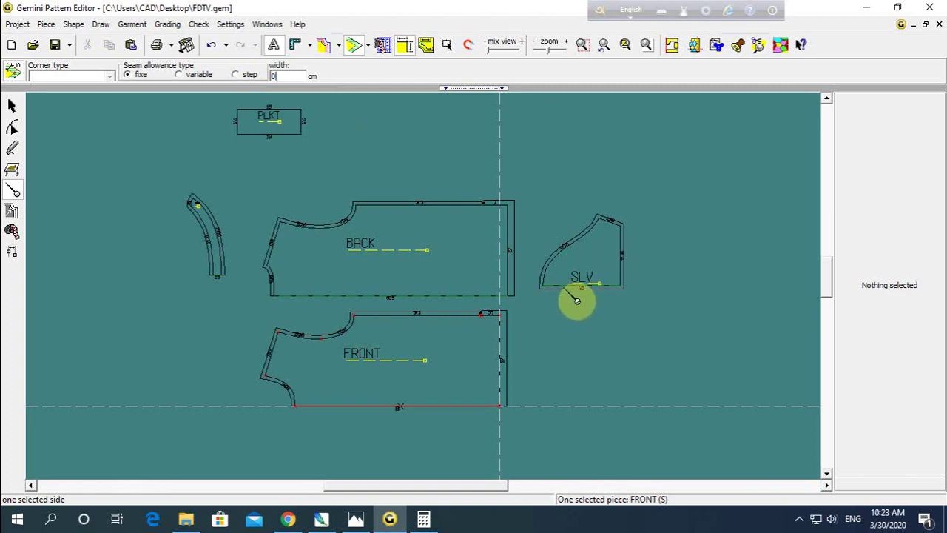
pyautogui.click(577, 298)
pyautogui.doubleClick(271, 77)
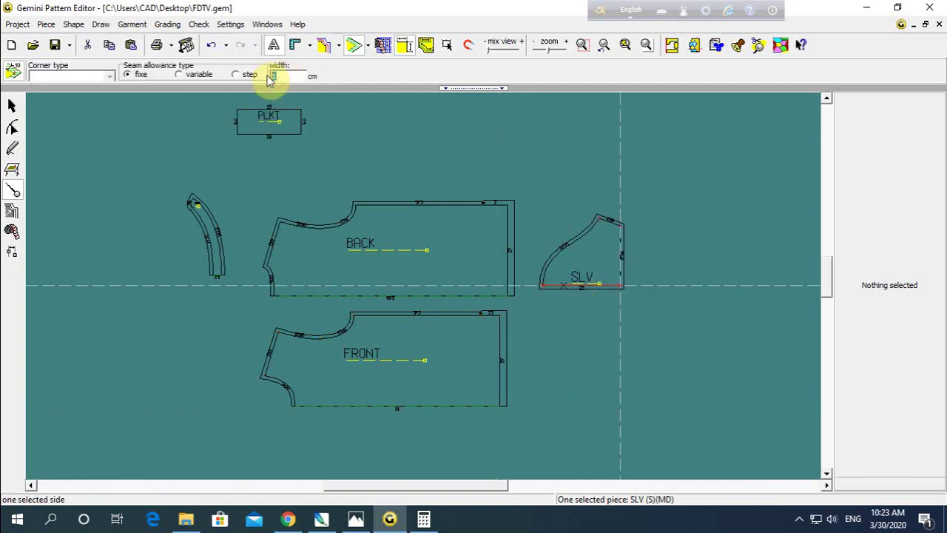
pyautogui.write('0')
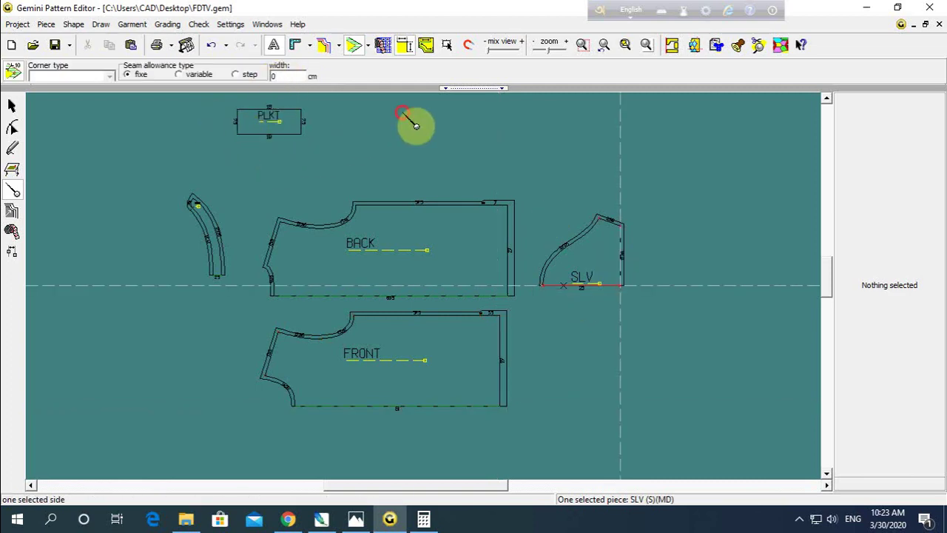
pyautogui.click(402, 113)
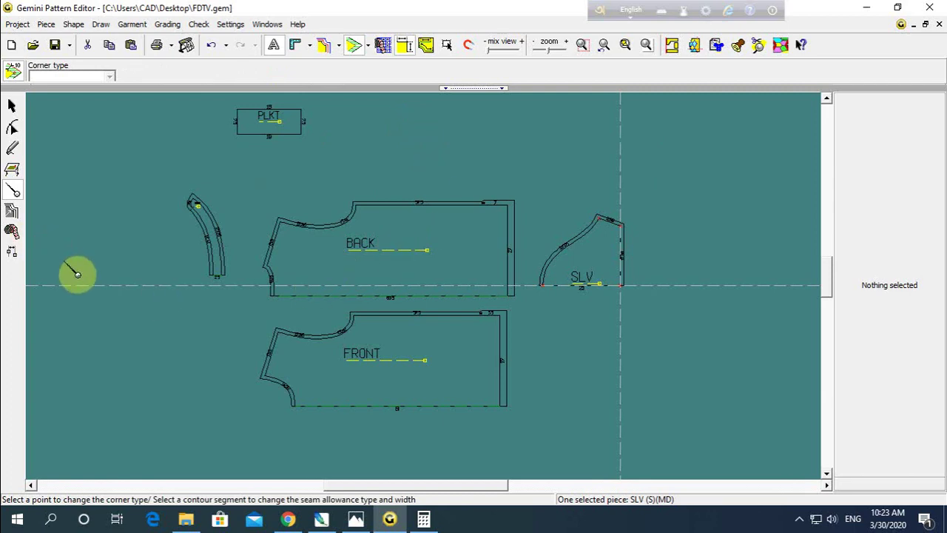
pyautogui.click(355, 519)
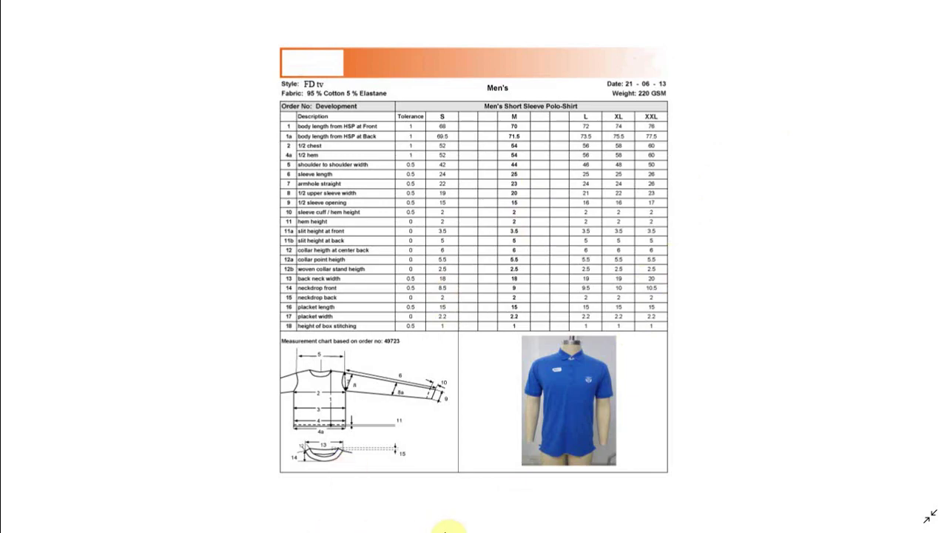
# Step: After reading the S–XXL polo-shirt chart, switch back to the FDTV pattern in Gemini
pyautogui.click(389, 520)
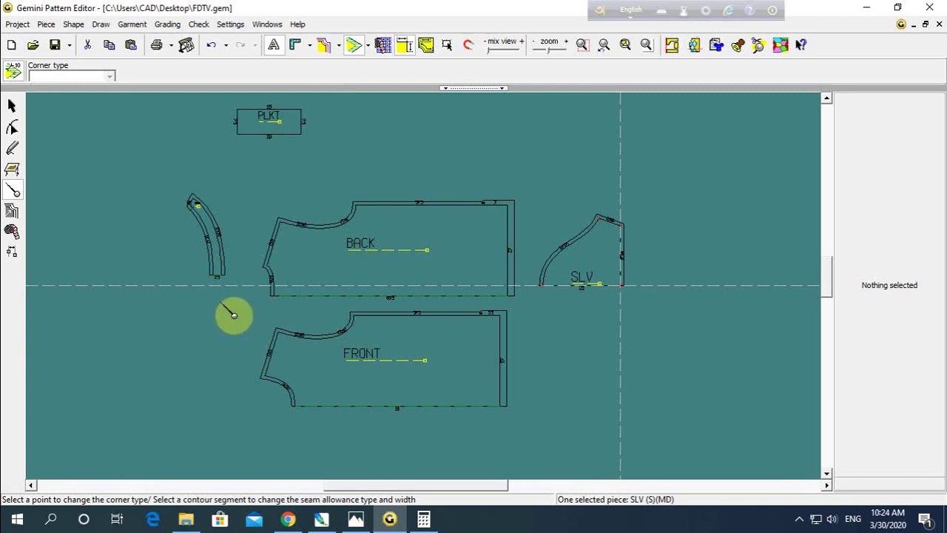
# Step: Drag the BAND piece's grain axis from its top end down near the 2.5 hem end
pyautogui.scroll(3, 218, 260)
pyautogui.scroll(-2, 446, 295)
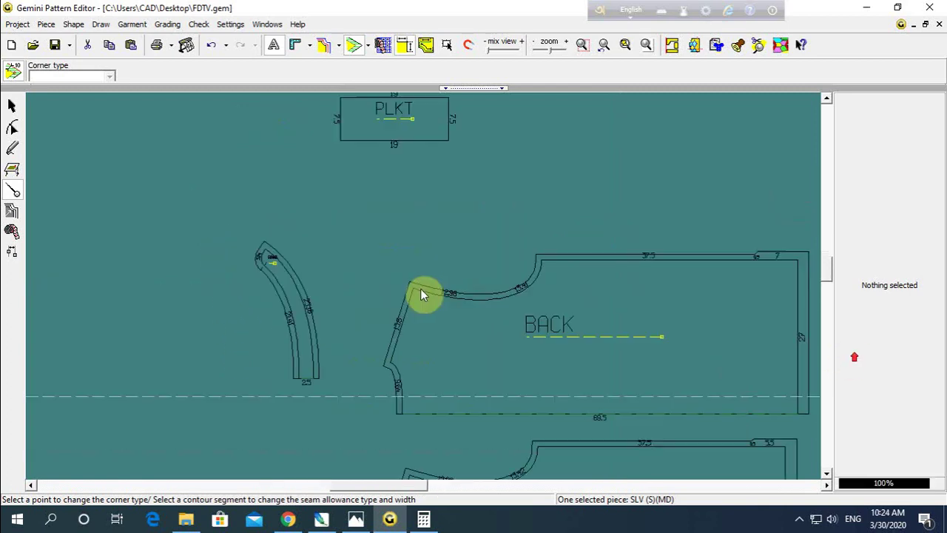
pyautogui.scroll(3, 422, 296)
pyautogui.scroll(-3, 190, 249)
pyautogui.scroll(-1, 338, 298)
pyautogui.scroll(1, 448, 298)
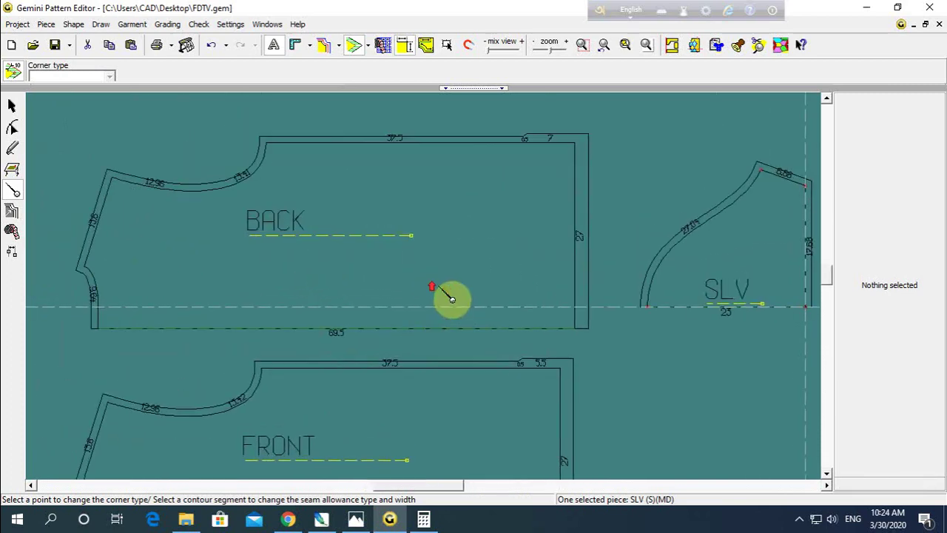
pyautogui.scroll(-2, 444, 295)
pyautogui.scroll(2, 459, 286)
pyautogui.scroll(1, 455, 296)
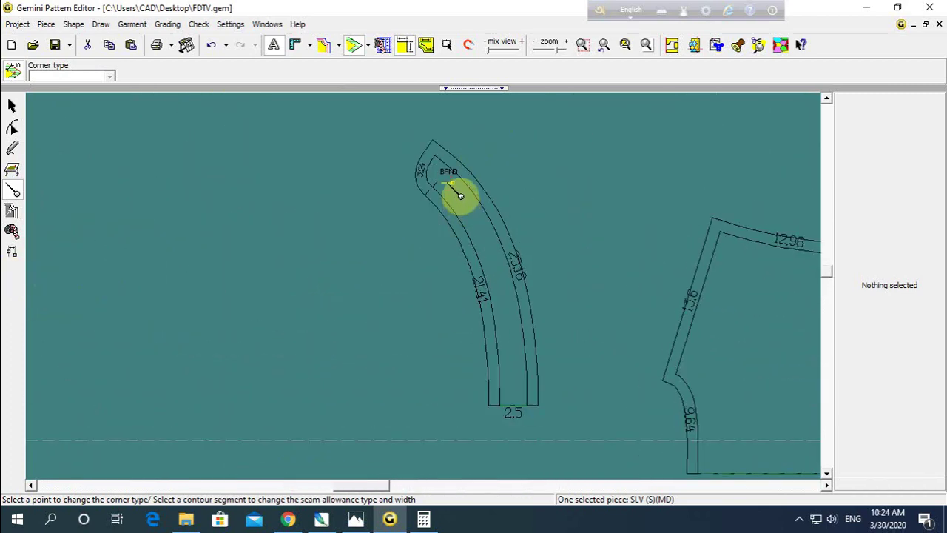
pyautogui.moveTo(446, 182)
pyautogui.mouseDown()
pyautogui.moveTo(464, 212)
pyautogui.moveTo(461, 200)
pyautogui.mouseUp()
pyautogui.click(12, 105)
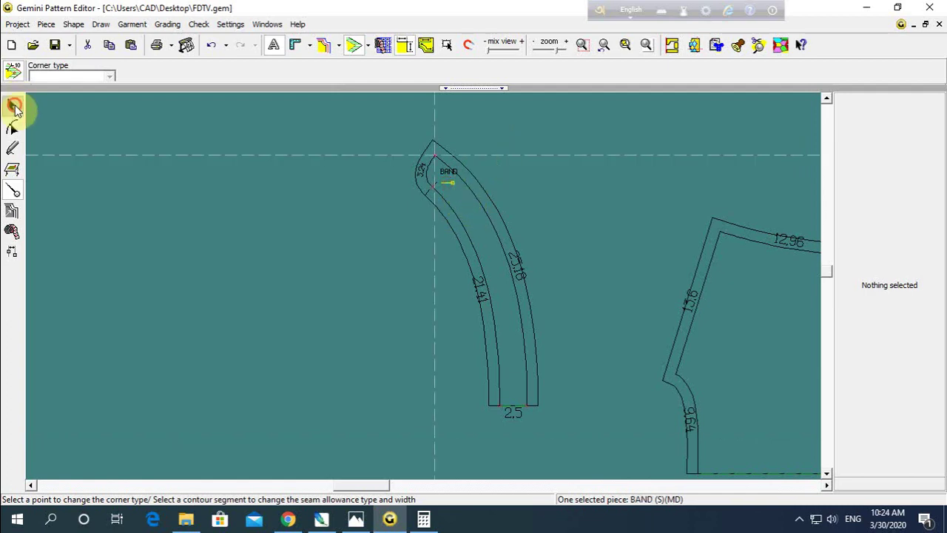
pyautogui.click(13, 190)
pyautogui.moveTo(459, 197); pyautogui.dragTo(527, 374)
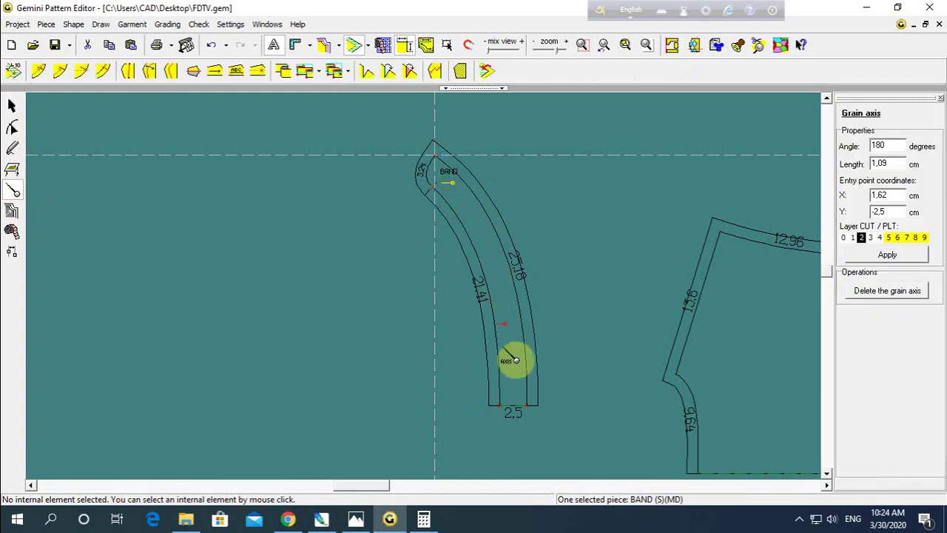
pyautogui.click(633, 258)
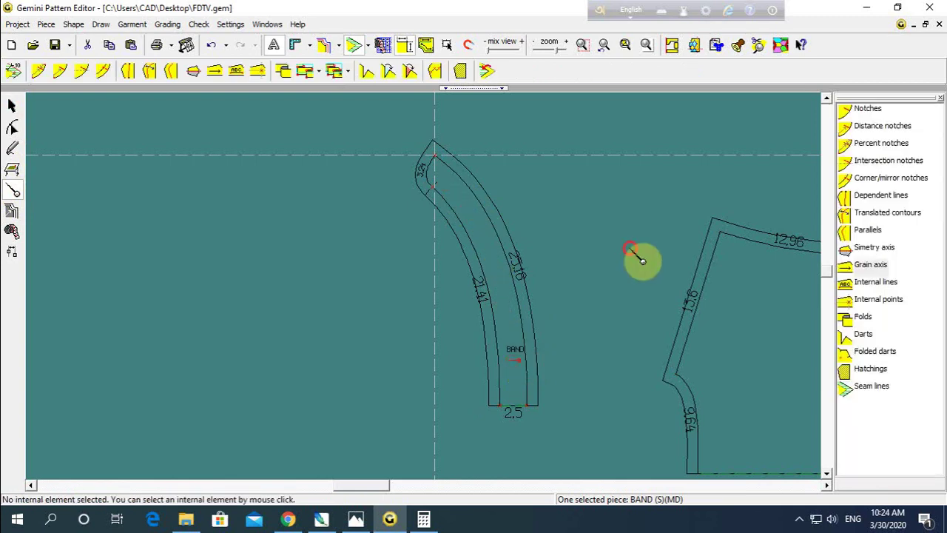
pyautogui.scroll(-2, 566, 268)
pyautogui.scroll(-2, 592, 276)
pyautogui.scroll(-2, 436, 298)
pyautogui.scroll(1, 428, 285)
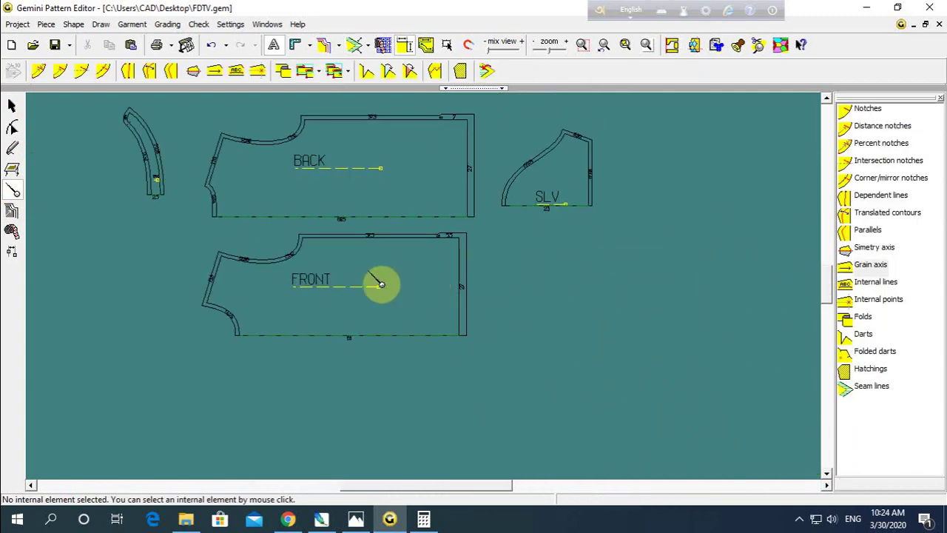
# Step: Generate and accept an S, M, L grade size set, replacing the existing one
pyautogui.click(12, 212)
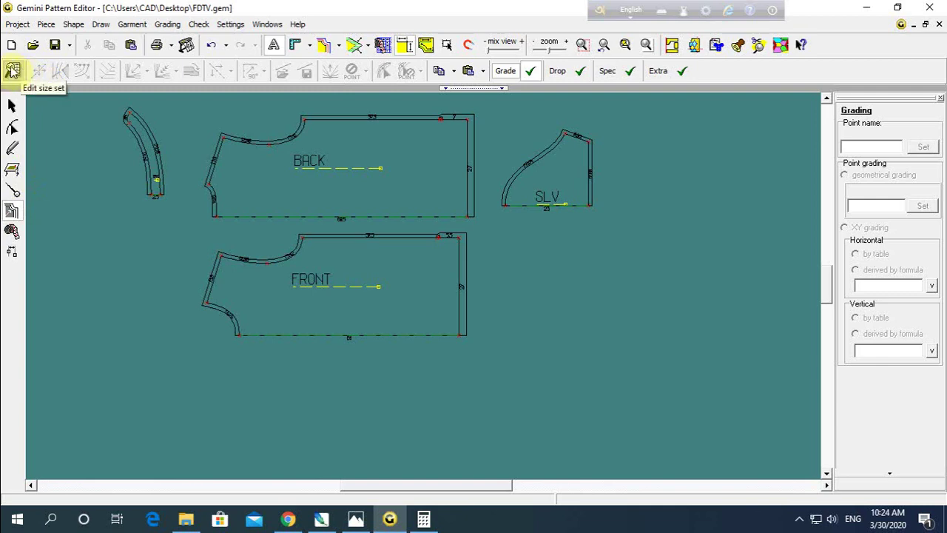
pyautogui.click(12, 70)
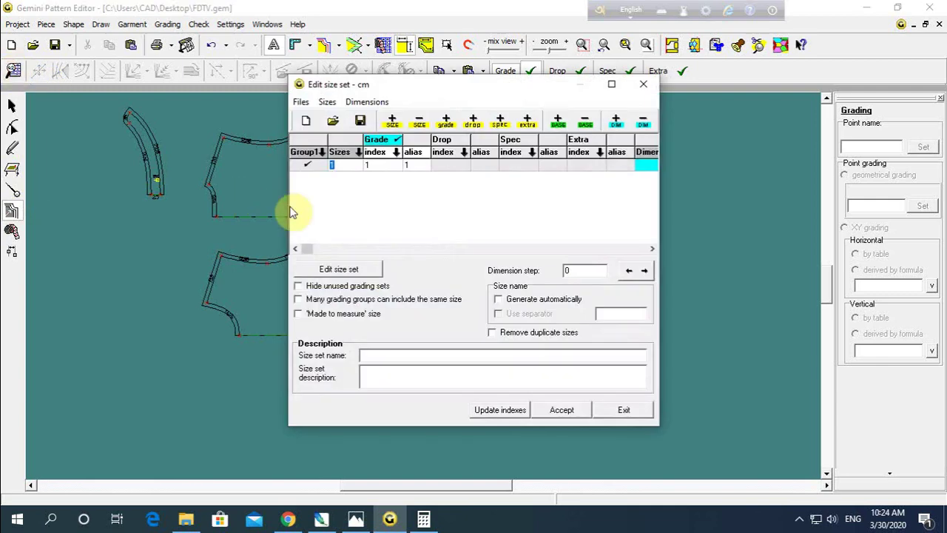
pyautogui.click(344, 269)
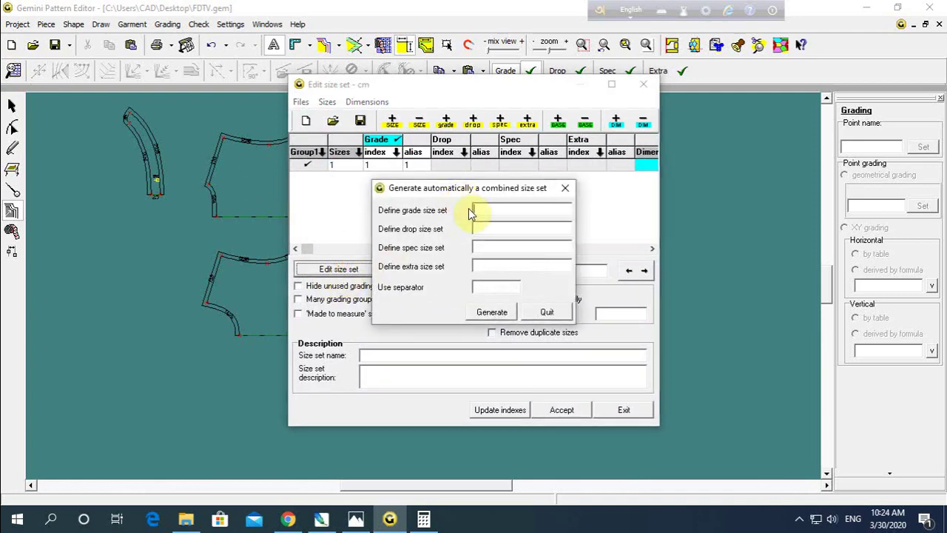
pyautogui.write('S')
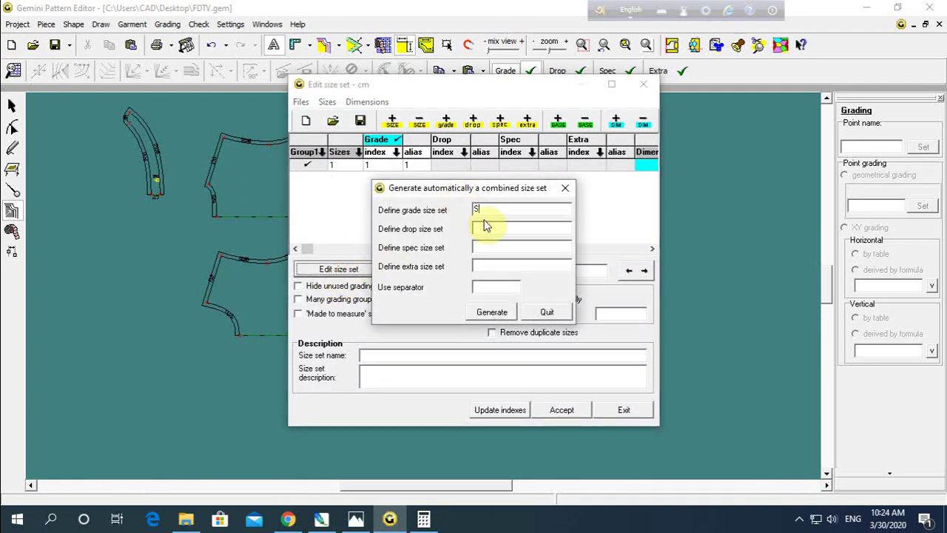
pyautogui.write('M L')
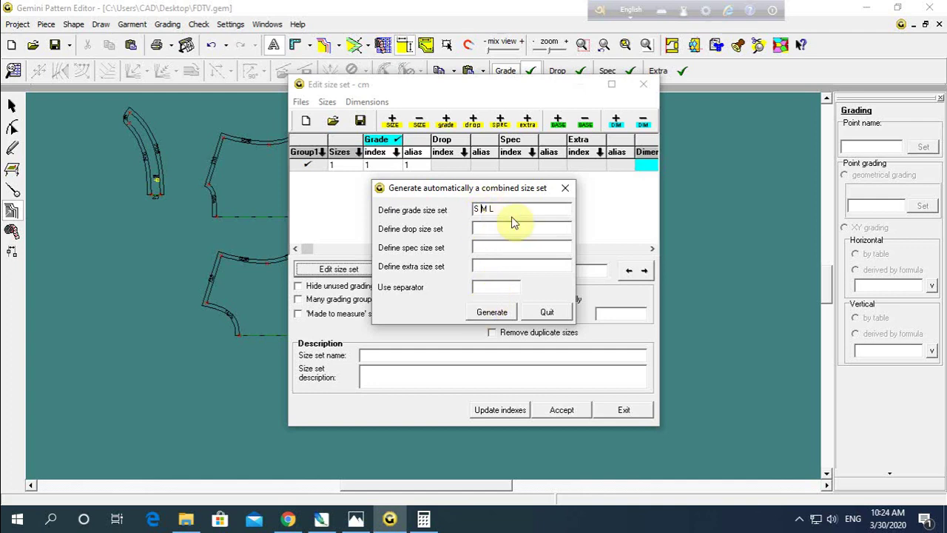
pyautogui.click(503, 313)
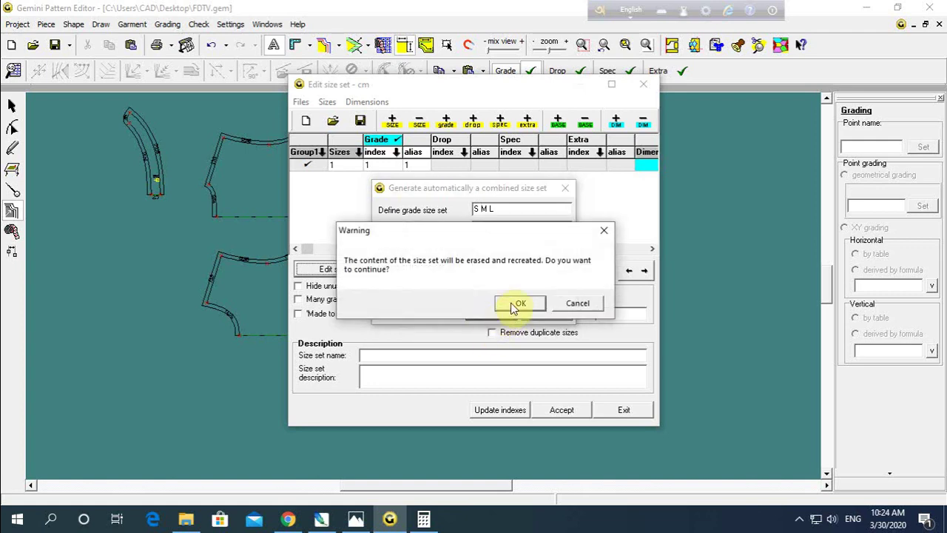
pyautogui.click(516, 303)
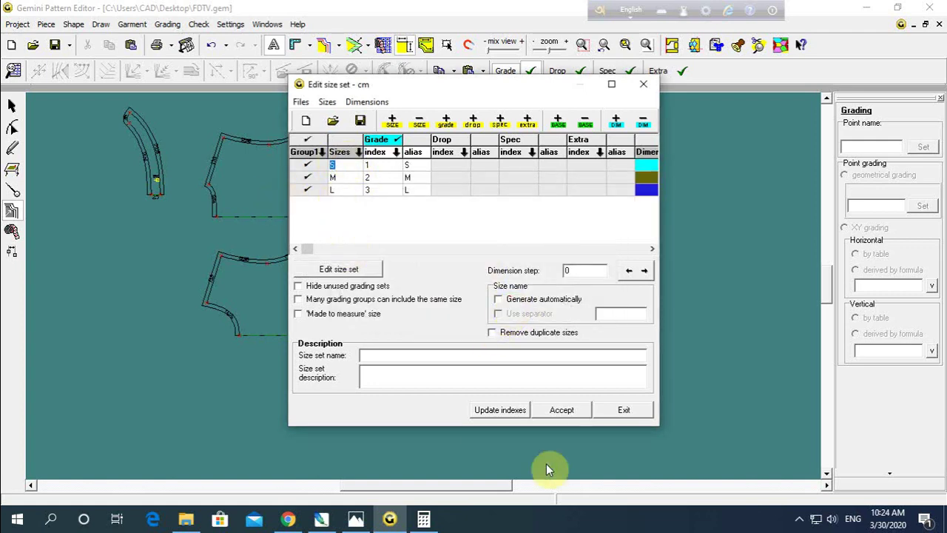
pyautogui.click(562, 411)
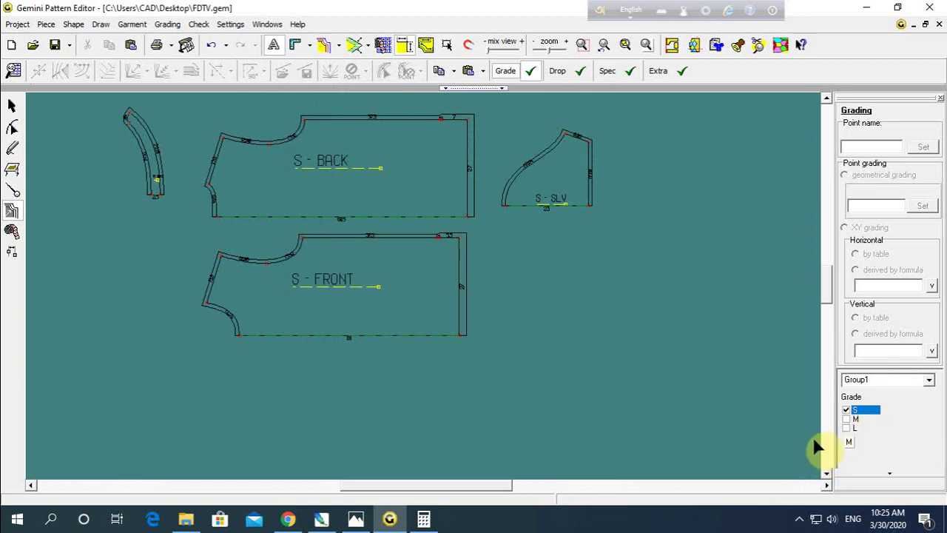
# Step: Display size M and move the SLV and BAND pieces upward
pyautogui.click(848, 420)
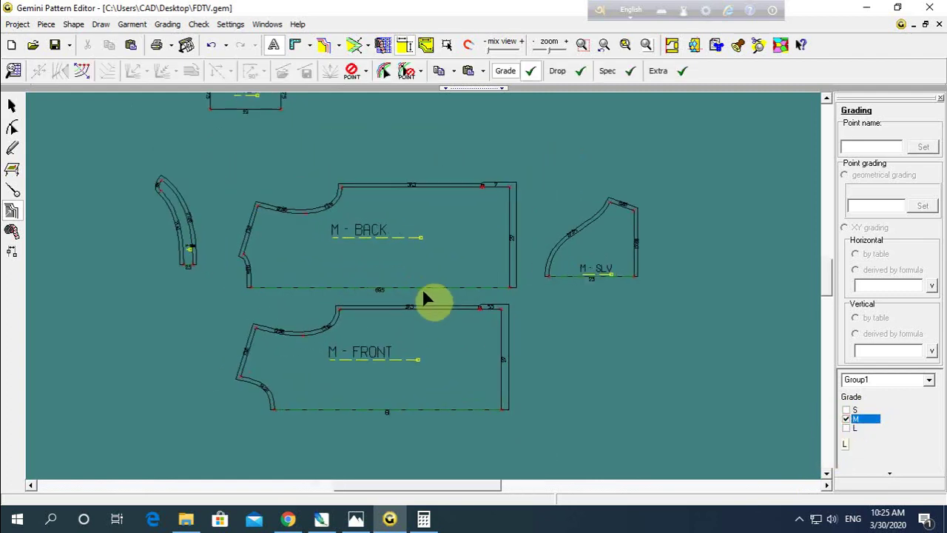
pyautogui.click(12, 105)
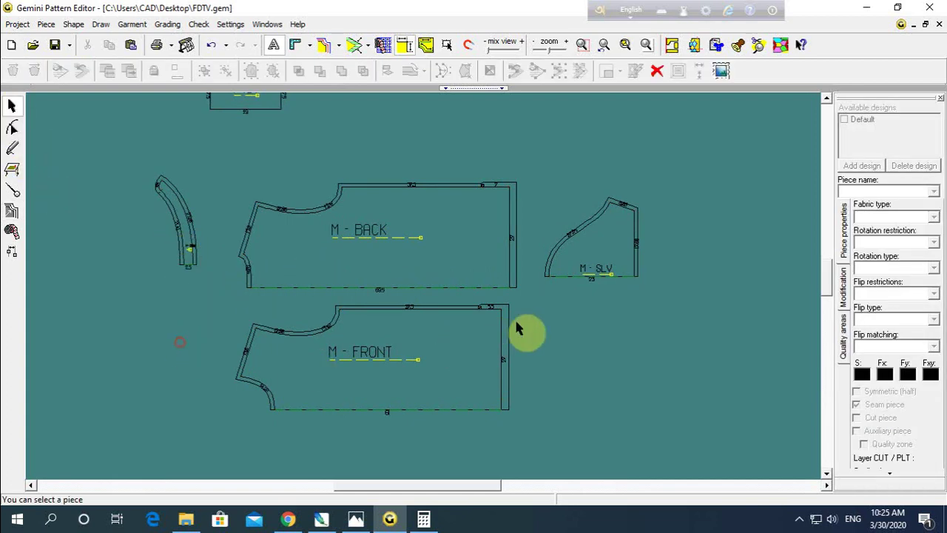
pyautogui.scroll(-1, 497, 306)
pyautogui.moveTo(585, 268)
pyautogui.mouseDown()
pyautogui.moveTo(514, 141)
pyautogui.moveTo(429, 152)
pyautogui.mouseUp()
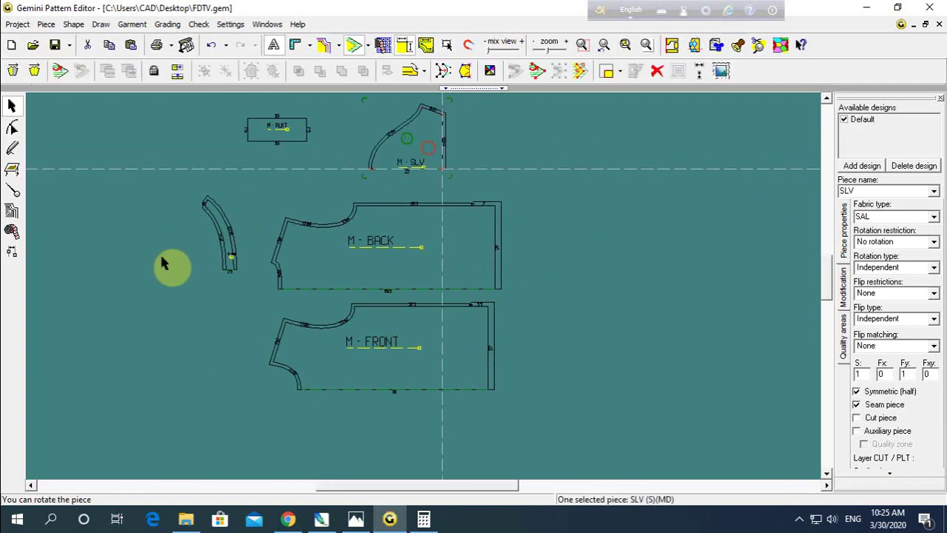
pyautogui.moveTo(229, 235); pyautogui.dragTo(245, 185)
pyautogui.scroll(-1, 438, 317)
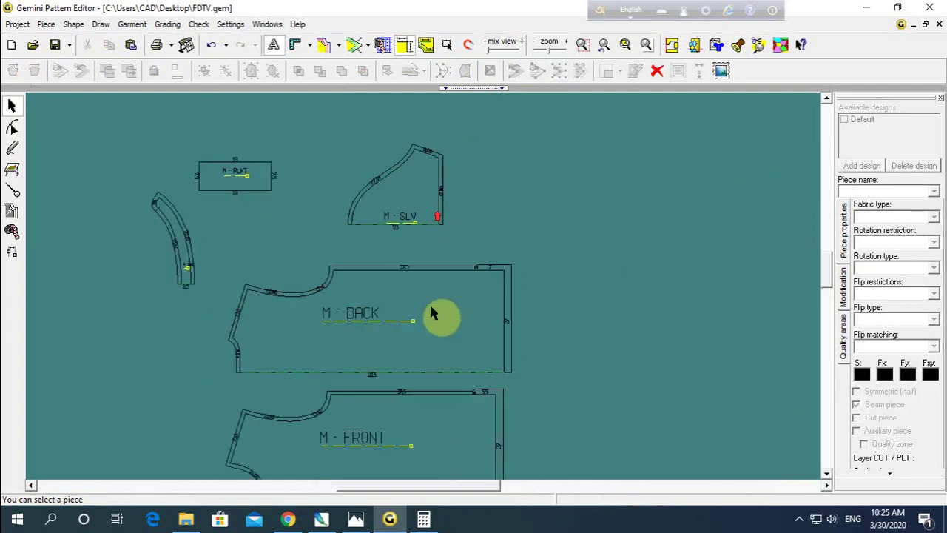
pyautogui.scroll(1, 455, 392)
# Step: Reposition FRONT and stack the BACK piece on top of it
pyautogui.moveTo(444, 322); pyautogui.dragTo(460, 342)
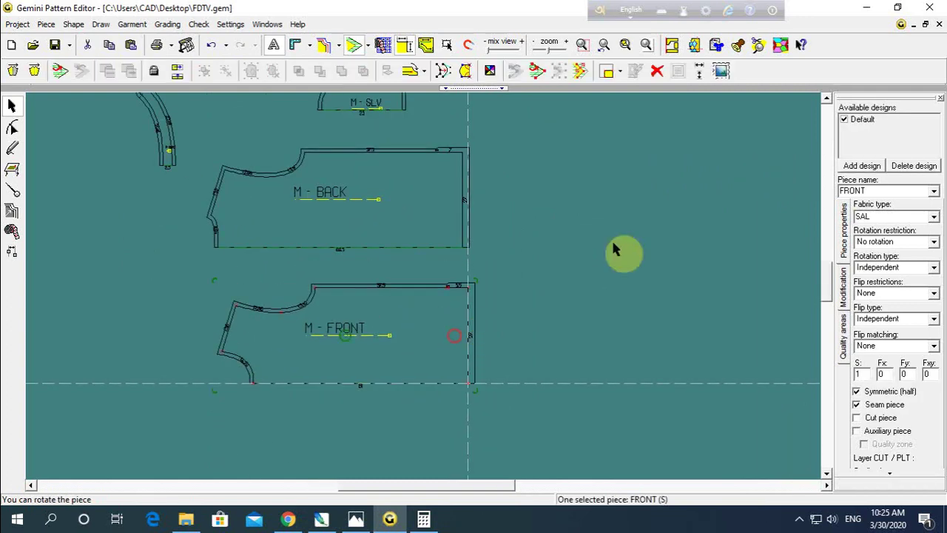
pyautogui.click(621, 232)
pyautogui.click(328, 180)
pyautogui.moveTo(306, 159)
pyautogui.mouseDown()
pyautogui.moveTo(307, 232)
pyautogui.moveTo(323, 298)
pyautogui.mouseUp()
pyautogui.click(324, 239)
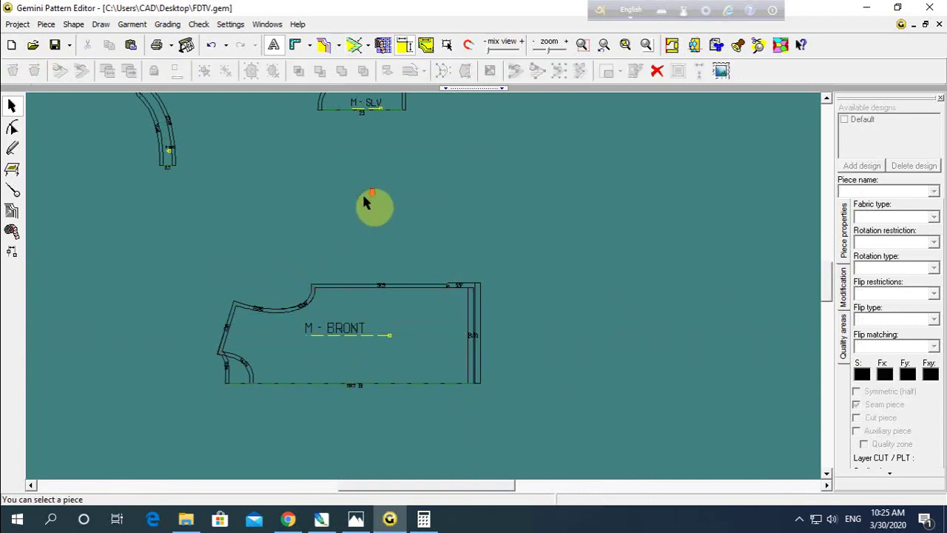
# Step: Arrange SLV, BAND and PLKT in a row above the body pieces
pyautogui.scroll(-1, 384, 152)
pyautogui.moveTo(384, 151); pyautogui.dragTo(409, 220)
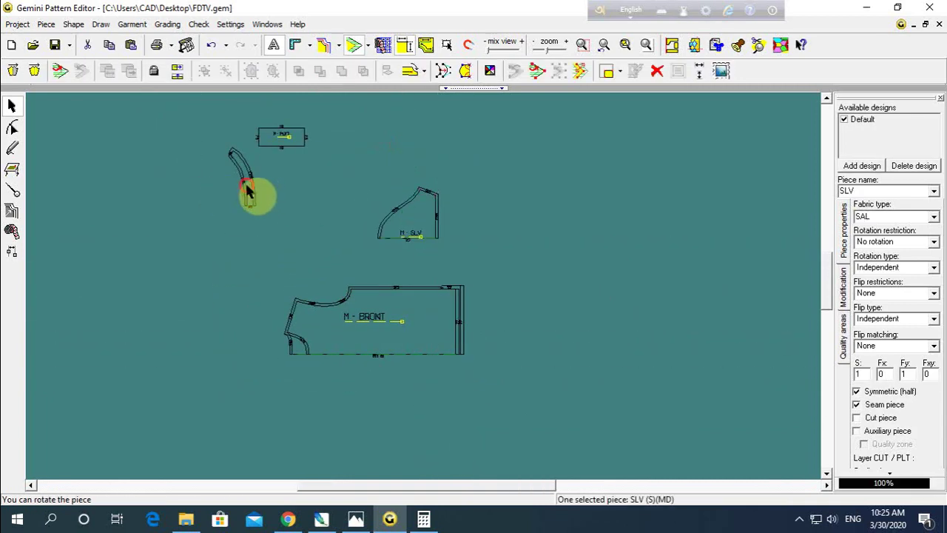
pyautogui.moveTo(258, 195)
pyautogui.mouseDown()
pyautogui.moveTo(285, 227)
pyautogui.moveTo(289, 212)
pyautogui.mouseUp()
pyautogui.moveTo(294, 144); pyautogui.dragTo(332, 197)
pyautogui.click(370, 255)
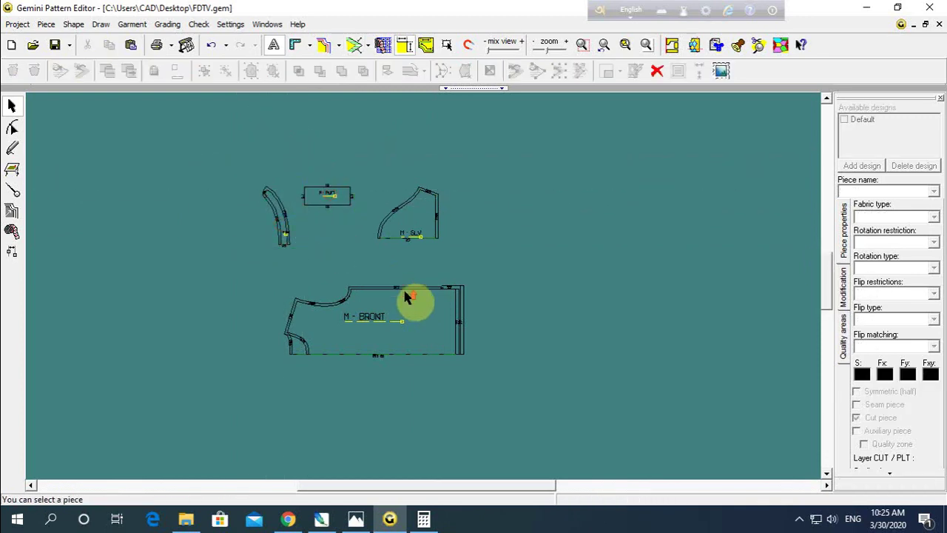
pyautogui.scroll(1, 417, 300)
pyautogui.scroll(1, 478, 276)
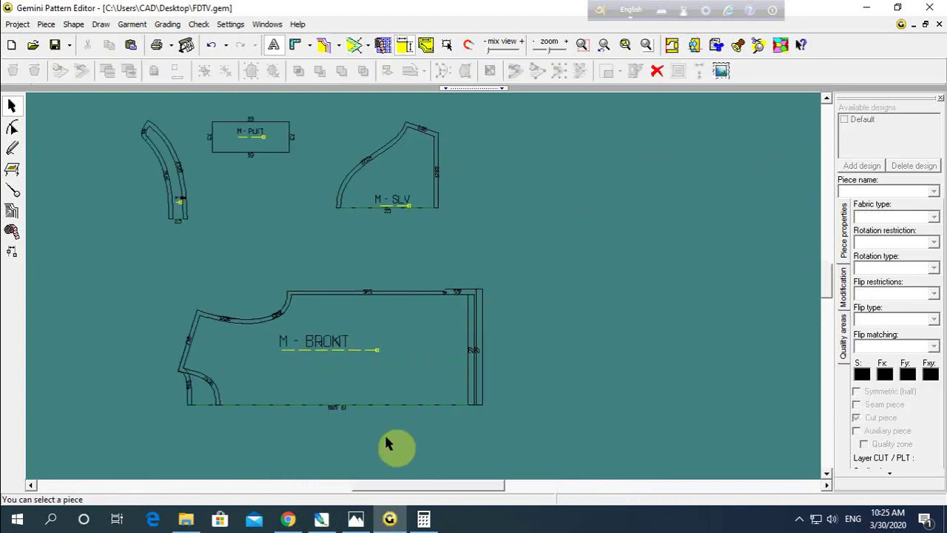
pyautogui.click(355, 522)
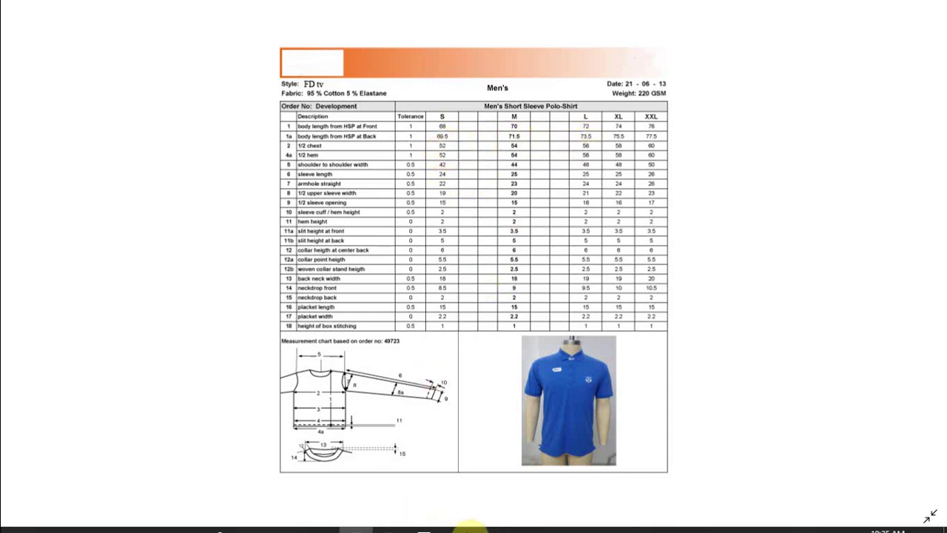
pyautogui.click(389, 517)
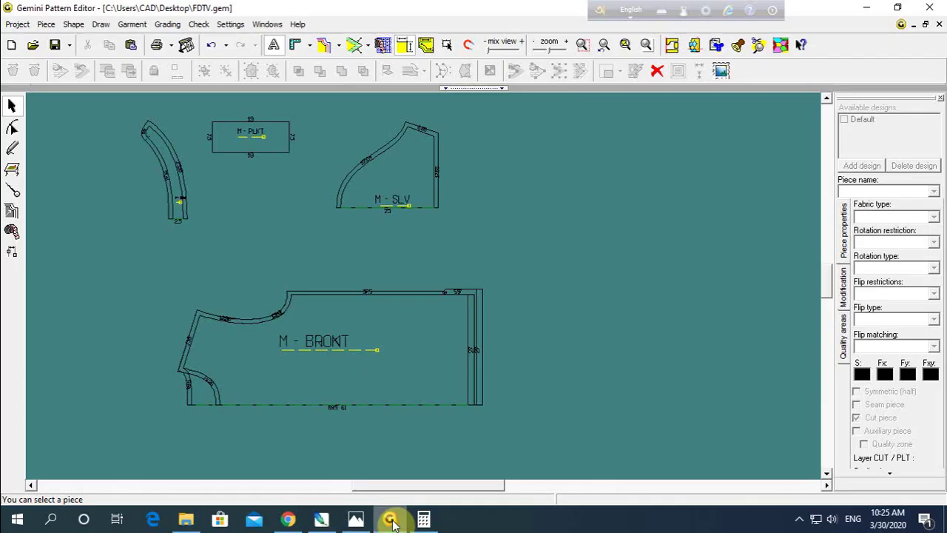
# Step: Grade the body piece's right-end points with a 2 cm X step (S −2, L +2), then select all pieces
pyautogui.click(12, 211)
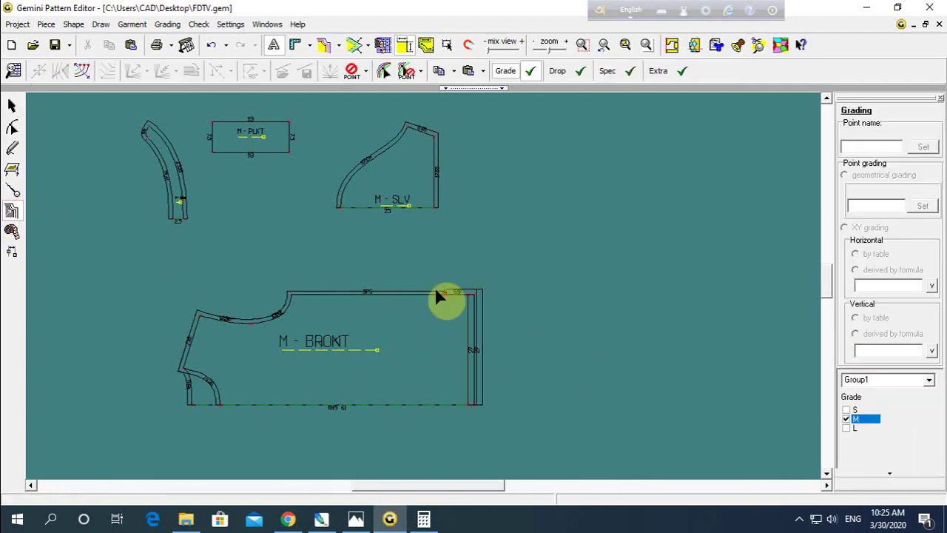
pyautogui.moveTo(428, 266); pyautogui.dragTo(476, 355)
pyautogui.moveTo(502, 415); pyautogui.dragTo(506, 425)
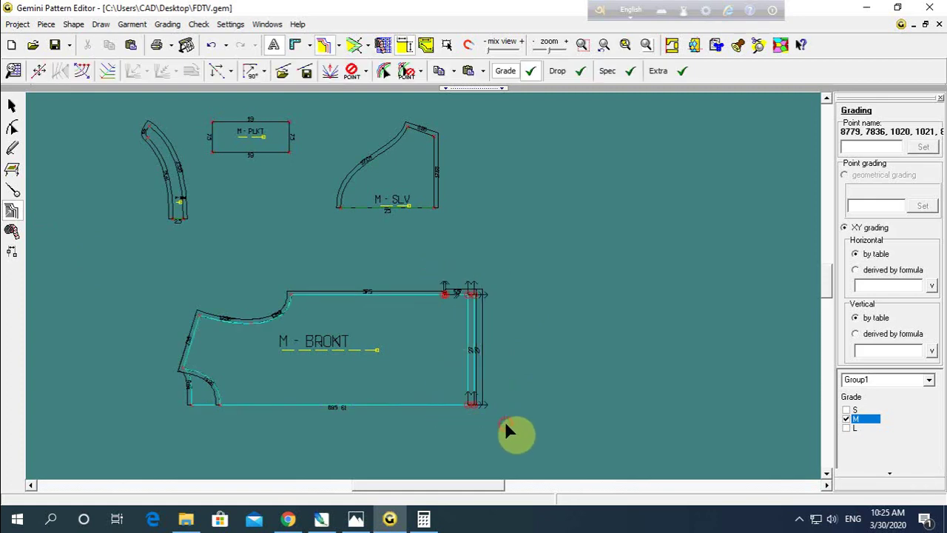
pyautogui.rightClick(518, 339)
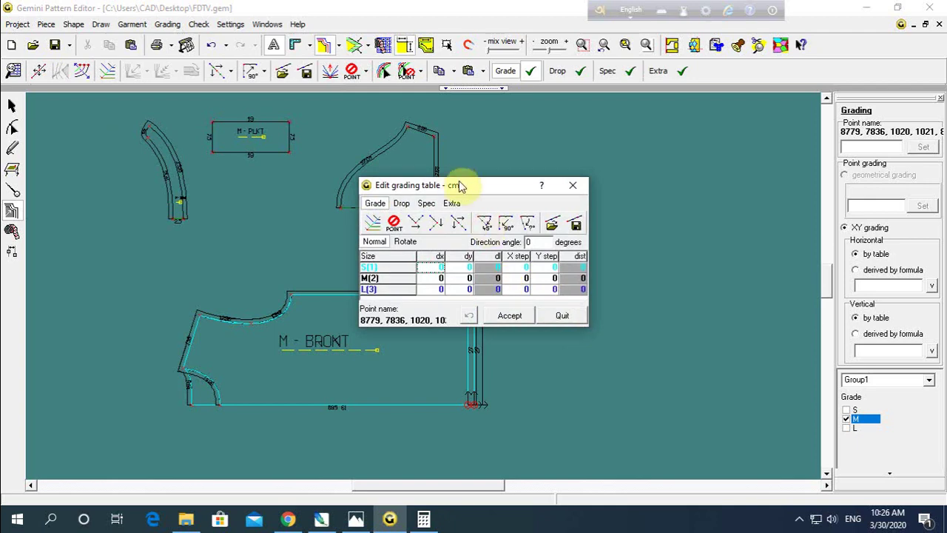
pyautogui.moveTo(461, 187)
pyautogui.mouseDown()
pyautogui.moveTo(516, 198)
pyautogui.moveTo(632, 153)
pyautogui.mouseUp()
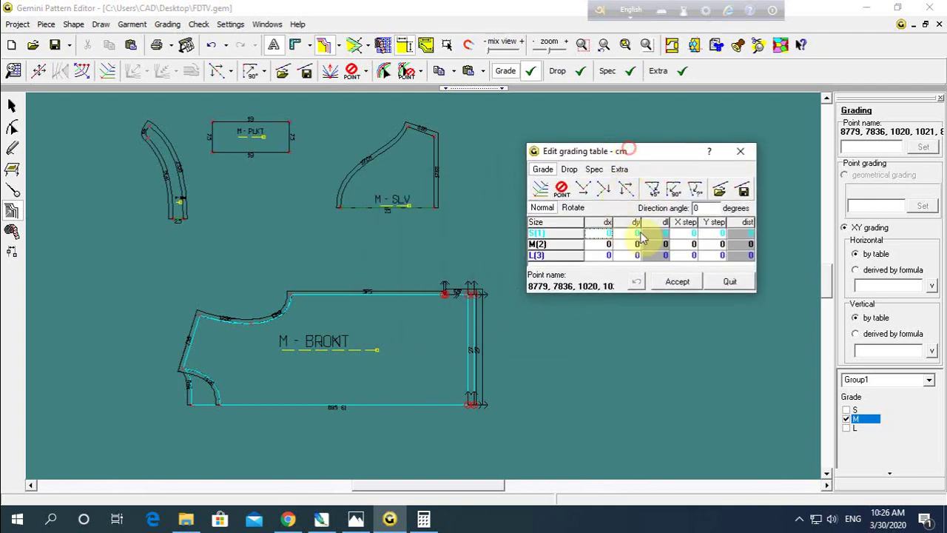
pyautogui.click(679, 225)
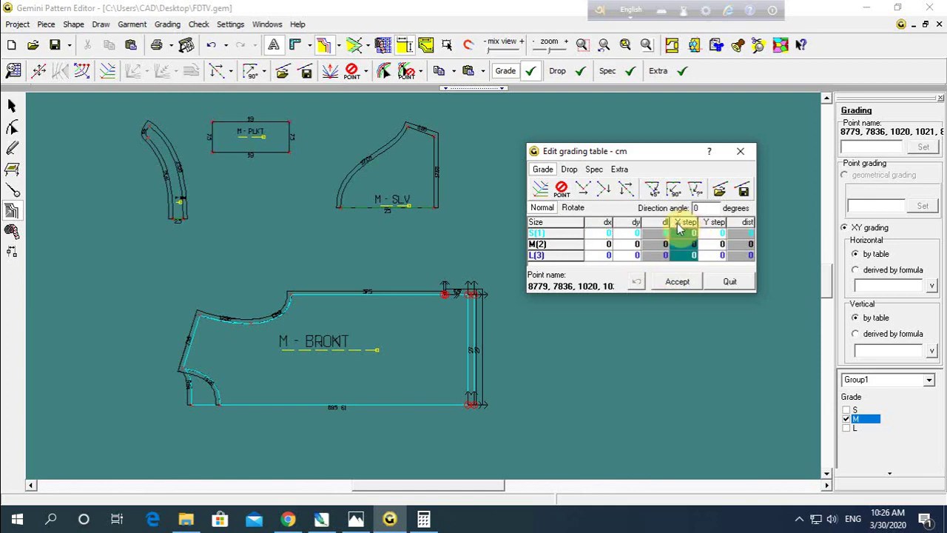
pyautogui.write('2')
pyautogui.write('-2')
pyautogui.press('Return')
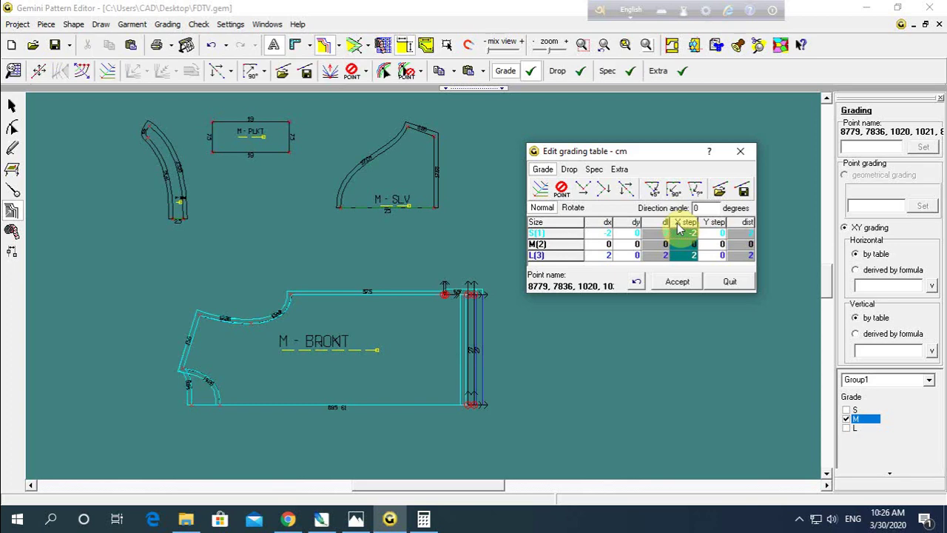
pyautogui.click(676, 284)
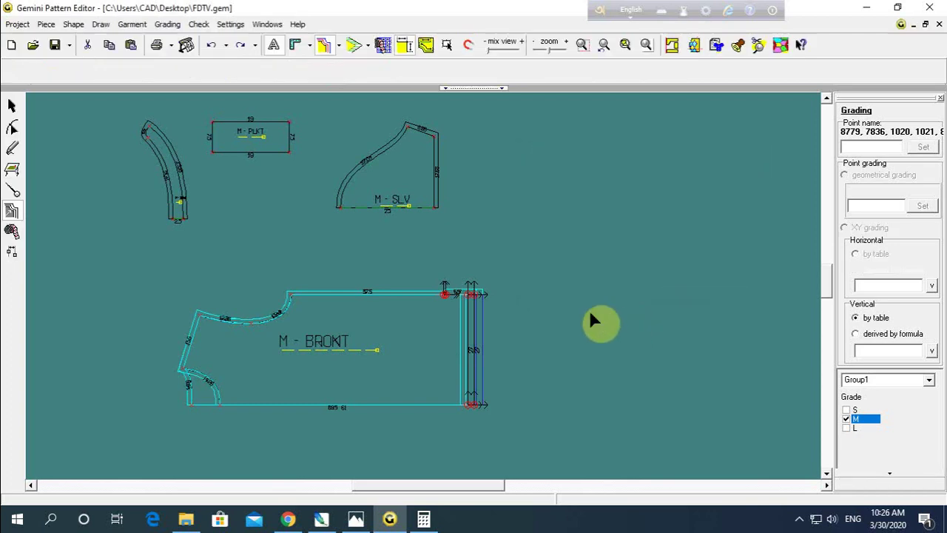
pyautogui.click(12, 106)
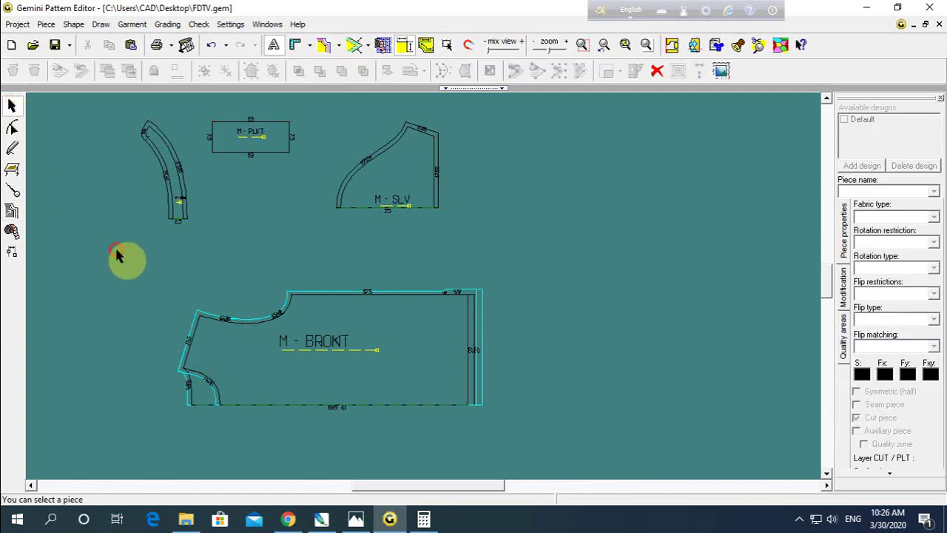
pyautogui.moveTo(117, 255); pyautogui.dragTo(338, 138)
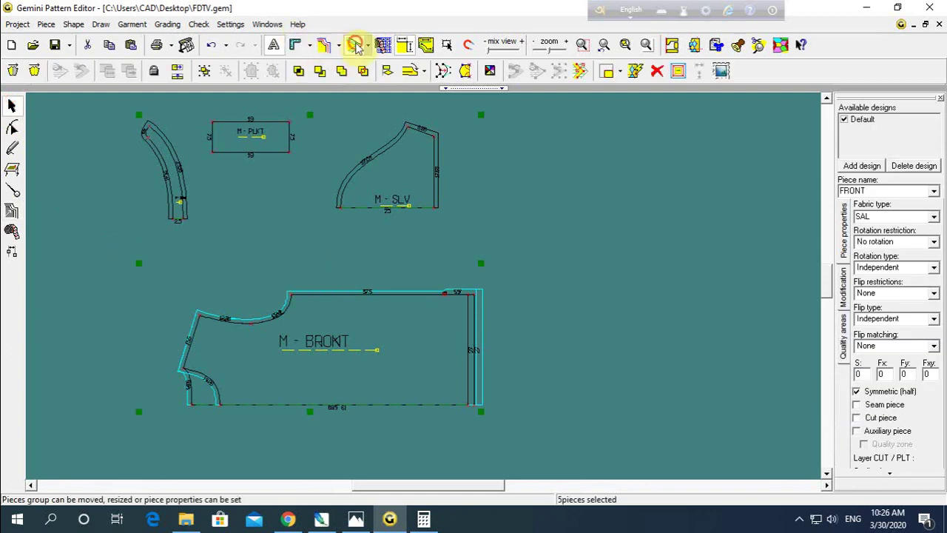
# Step: Select all five pattern pieces, then clear the selection
pyautogui.click(356, 46)
pyautogui.click(316, 329)
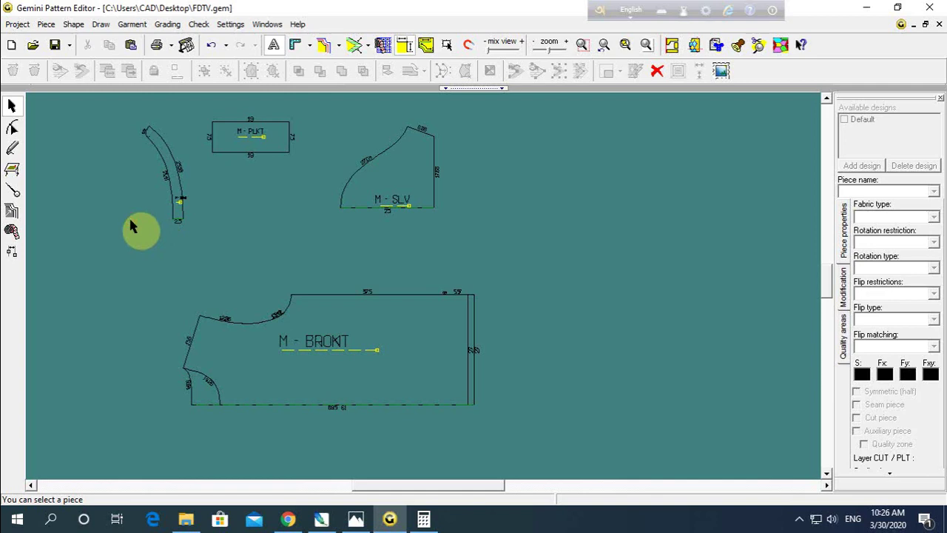
pyautogui.hotkey('ctrl', 'a')
pyautogui.click(323, 44)
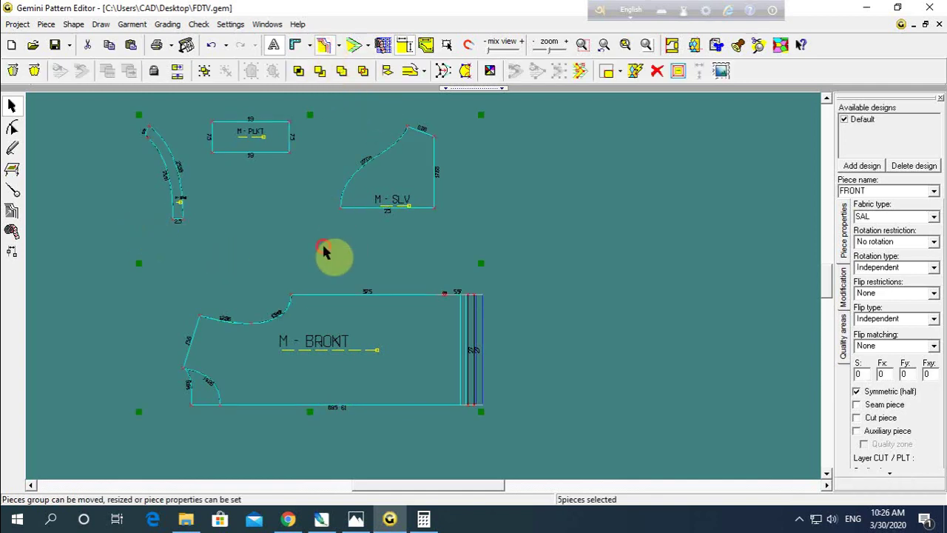
pyautogui.click(324, 251)
# Step: Move M - BACK up and M - FRONT down so they no longer overlap, then deselect
pyautogui.scroll(1, 433, 296)
pyautogui.scroll(1, 434, 296)
pyautogui.scroll(-1, 434, 296)
pyautogui.scroll(-2, 425, 297)
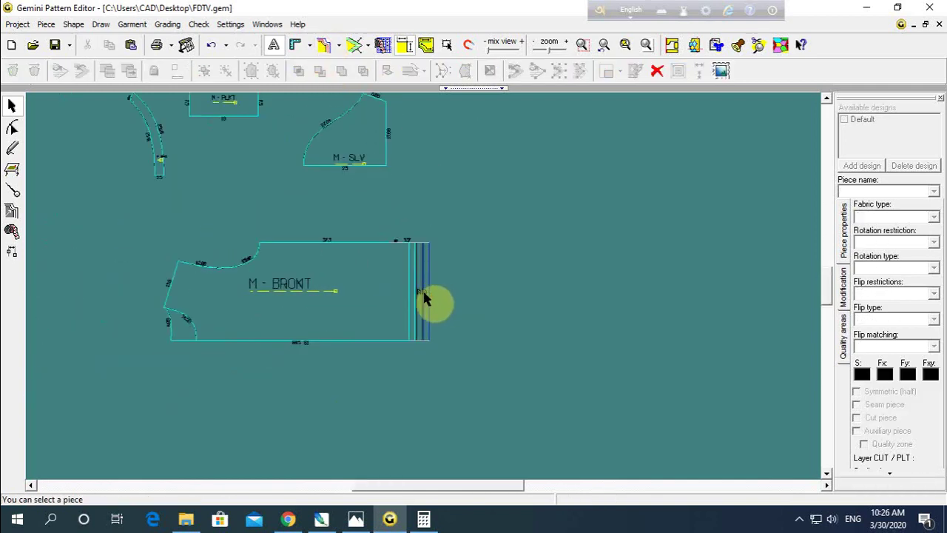
pyautogui.moveTo(338, 323); pyautogui.dragTo(354, 371)
pyautogui.moveTo(344, 296); pyautogui.dragTo(363, 271)
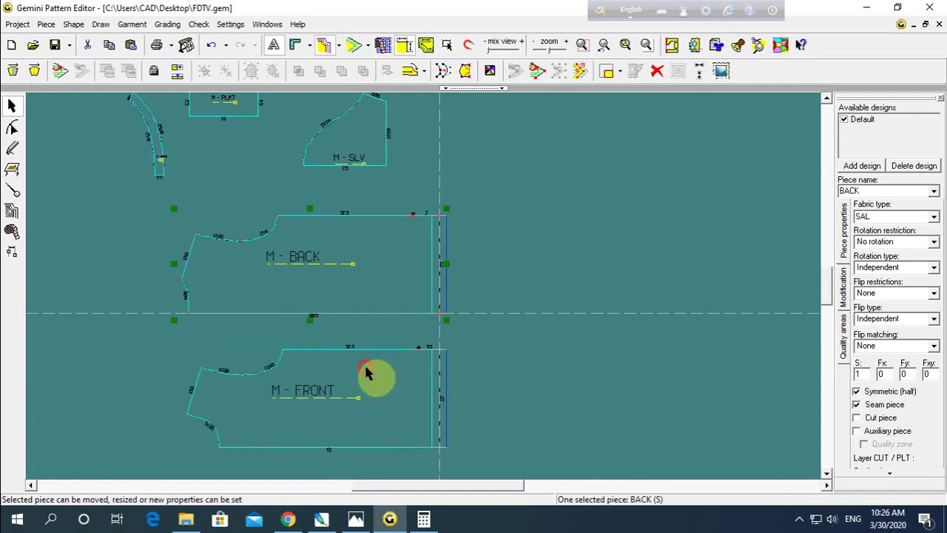
pyautogui.moveTo(368, 373); pyautogui.dragTo(368, 369)
pyautogui.click(488, 338)
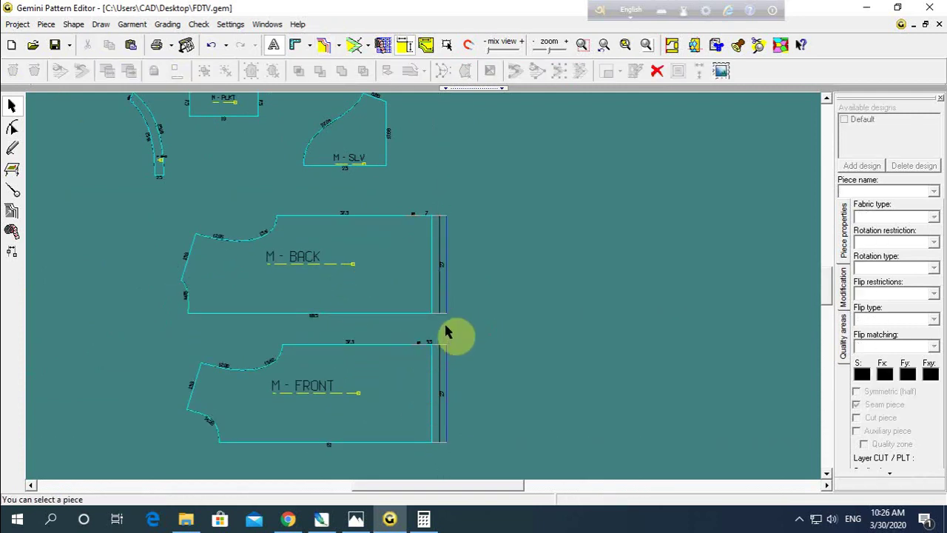
pyautogui.click(613, 285)
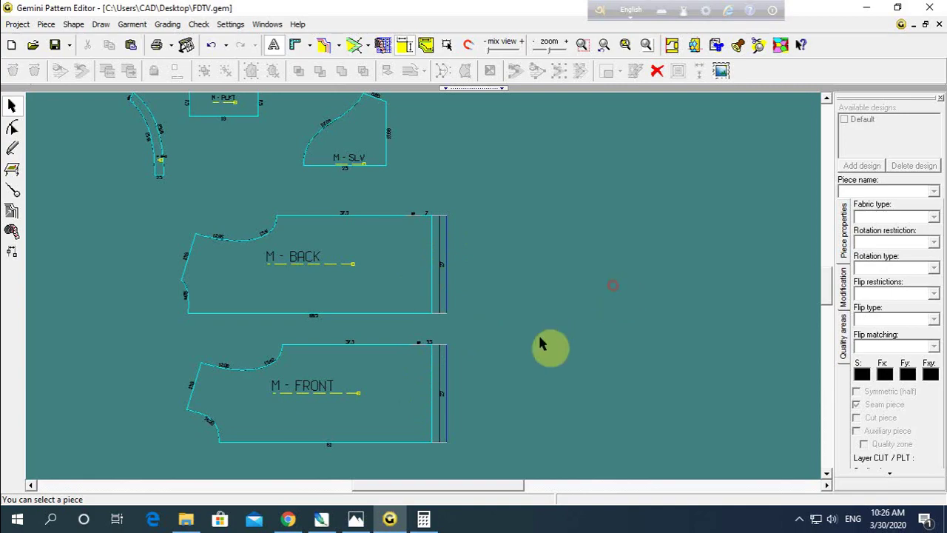
pyautogui.click(365, 520)
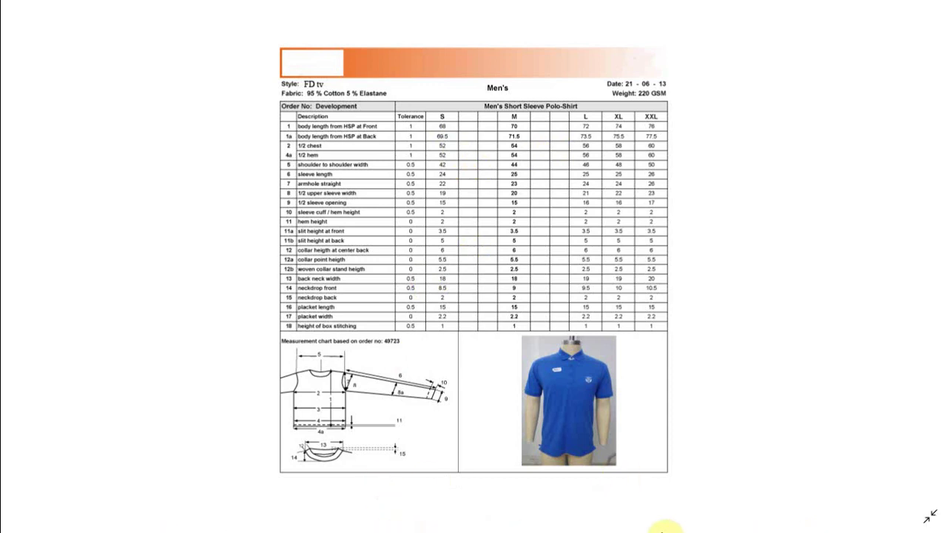
pyautogui.click(389, 519)
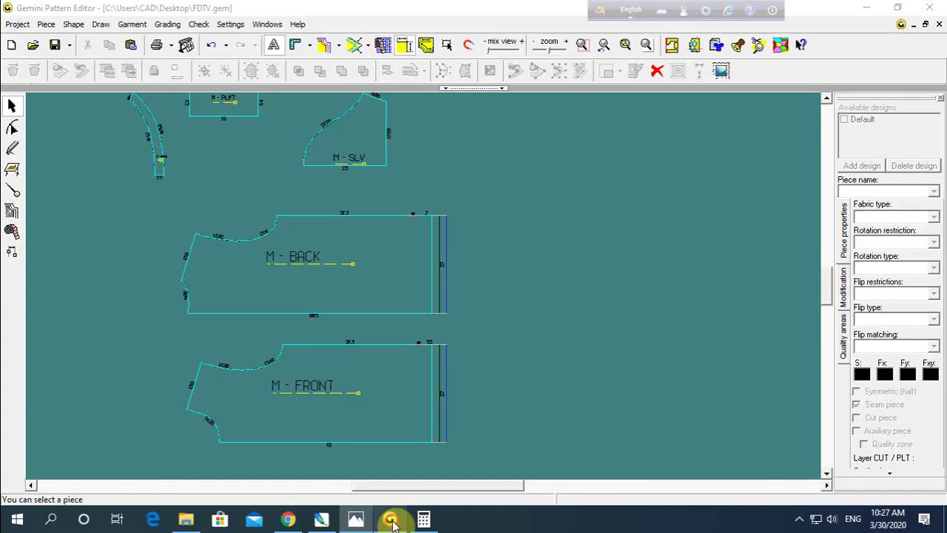
# Step: Give the top-edge points of M - BACK and M - FRONT a 1 cm Y step (S −1, L 1)
pyautogui.click(11, 211)
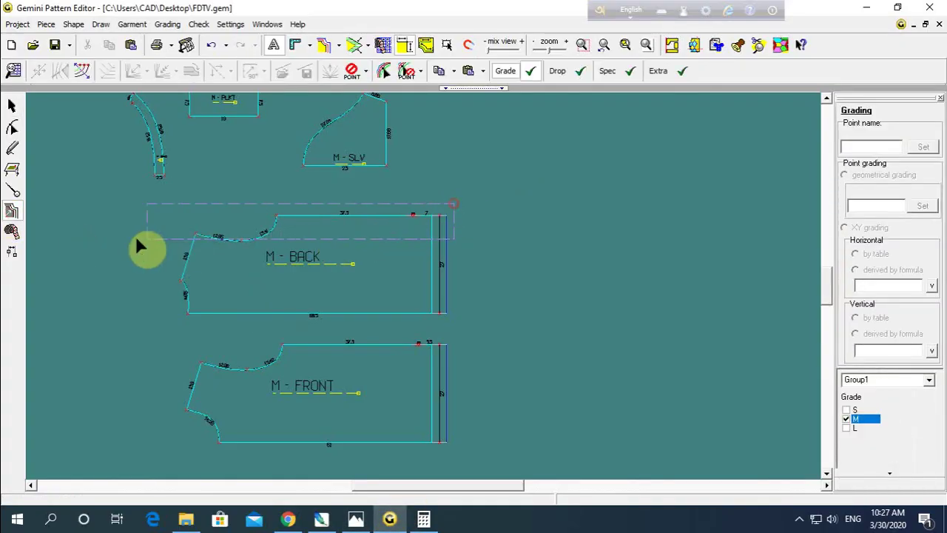
pyautogui.moveTo(138, 241); pyautogui.dragTo(144, 253)
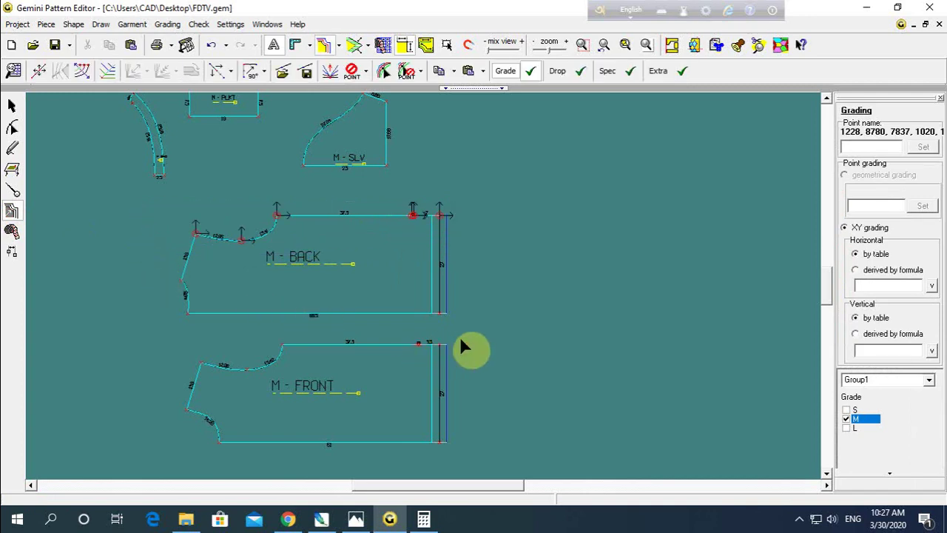
pyautogui.moveTo(210, 366); pyautogui.dragTo(178, 378)
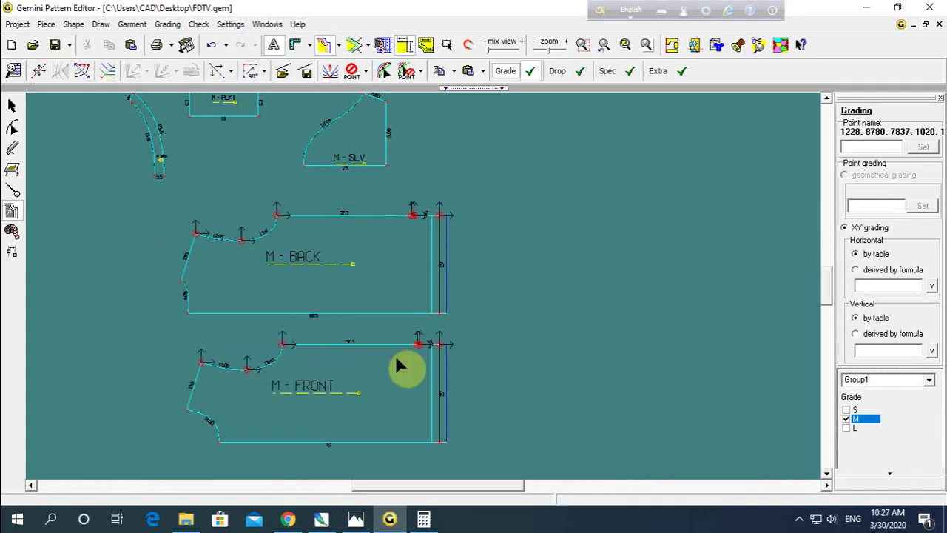
pyautogui.doubleClick(547, 256)
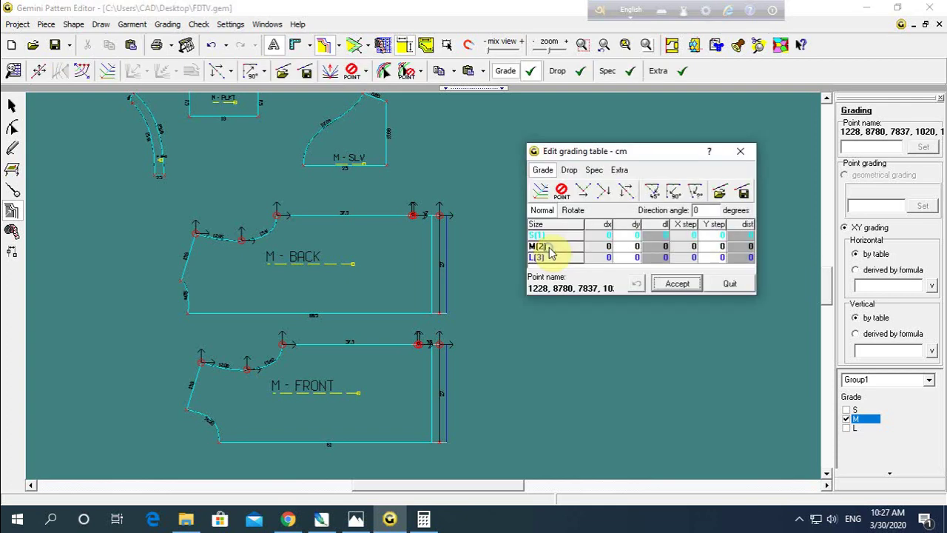
pyautogui.click(716, 226)
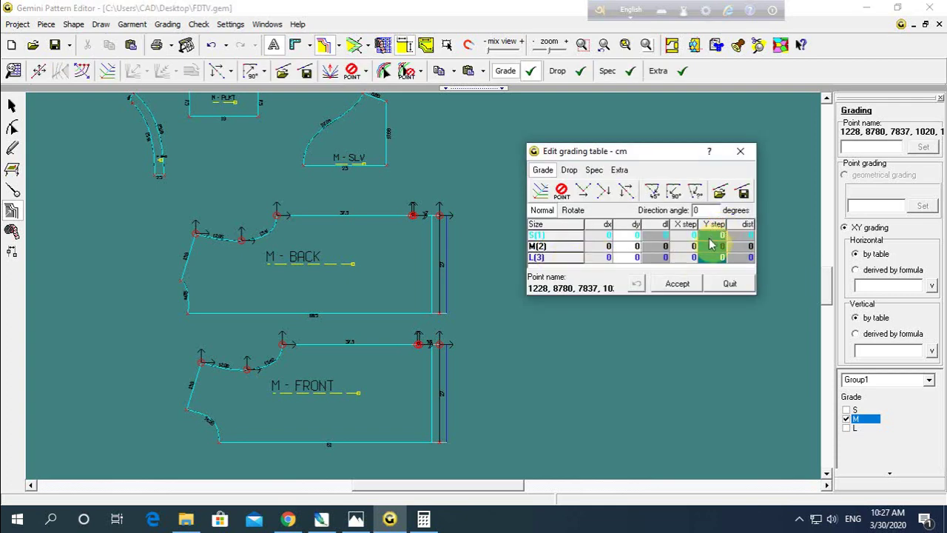
pyautogui.click(708, 235)
pyautogui.write('1')
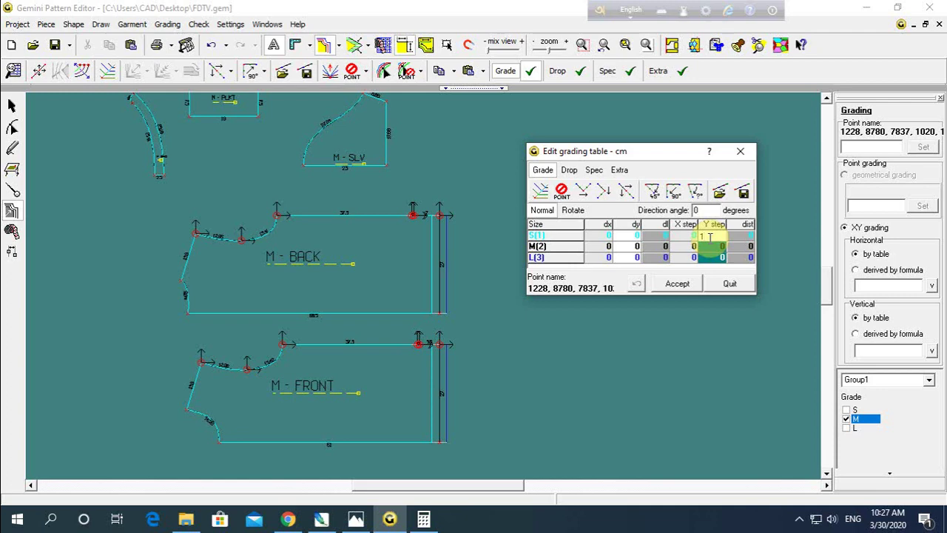
pyautogui.press('Return')
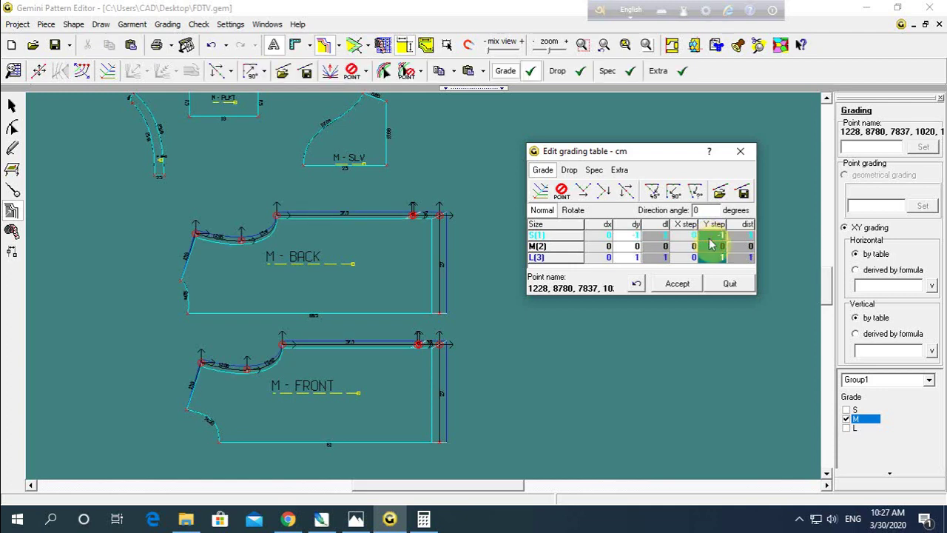
pyautogui.click(684, 284)
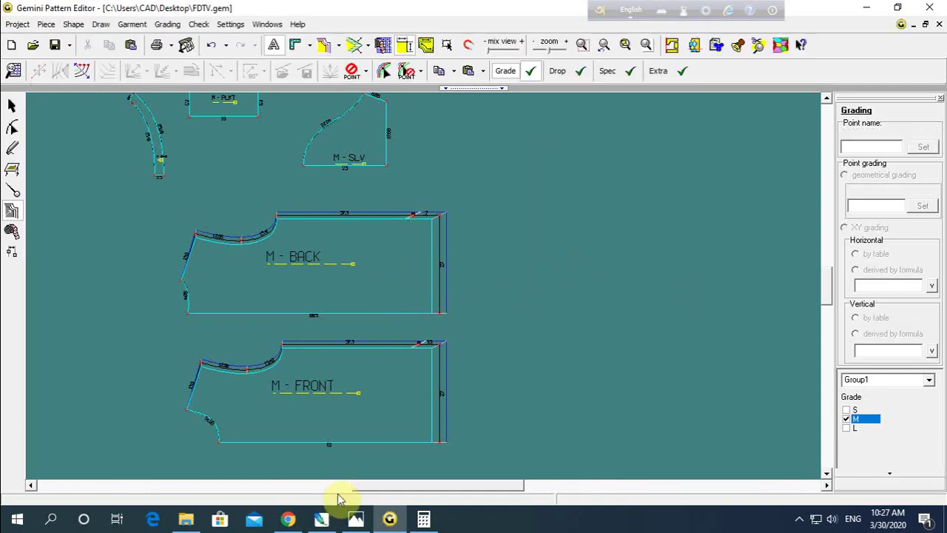
pyautogui.click(355, 518)
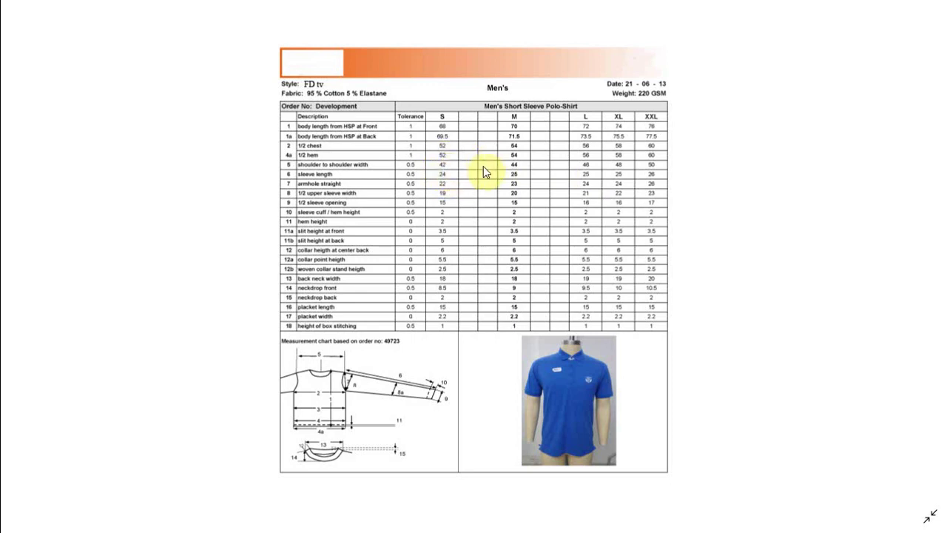
pyautogui.moveTo(473, 529)
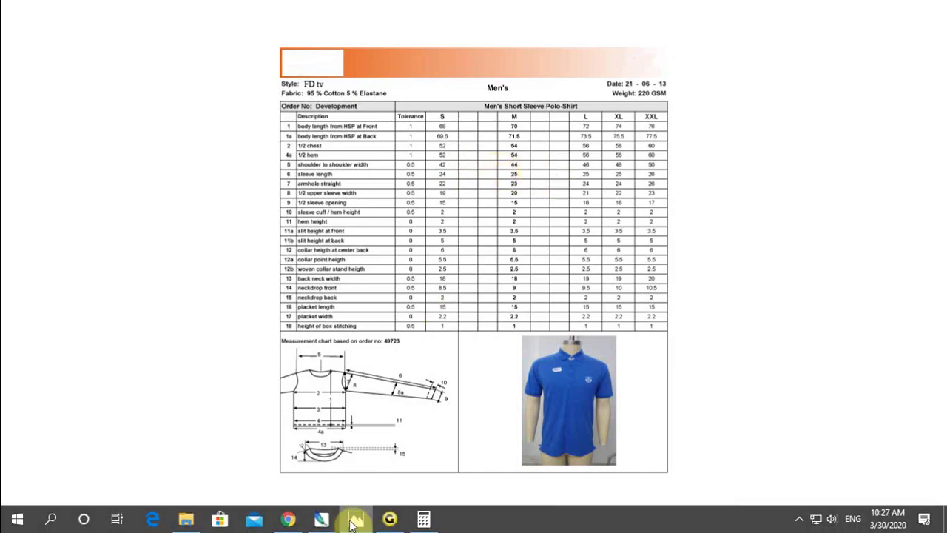
pyautogui.click(390, 518)
# Step: Grade neckline corner point 1227 on both pieces with a 1 cm Y step (−1/0/1)
pyautogui.click(191, 234)
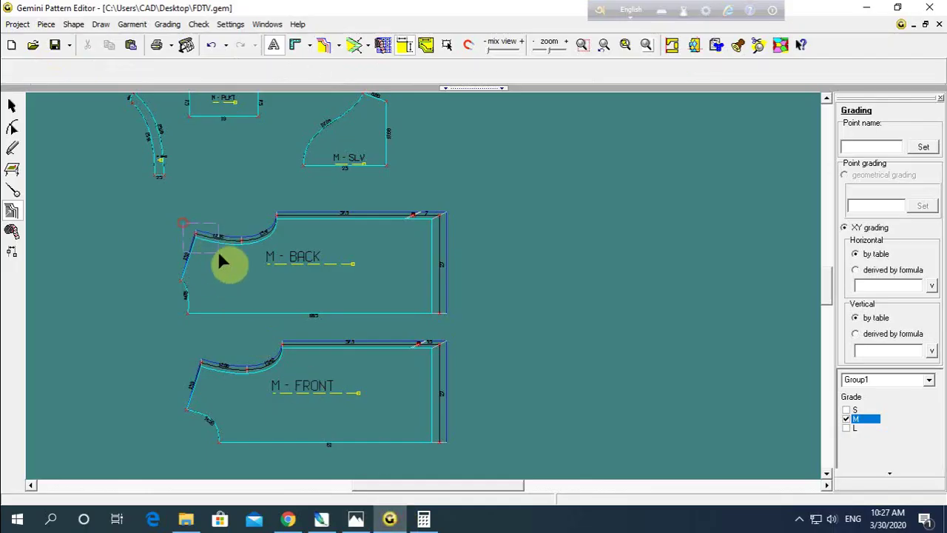
pyautogui.moveTo(213, 373); pyautogui.dragTo(213, 374)
pyautogui.doubleClick(213, 374)
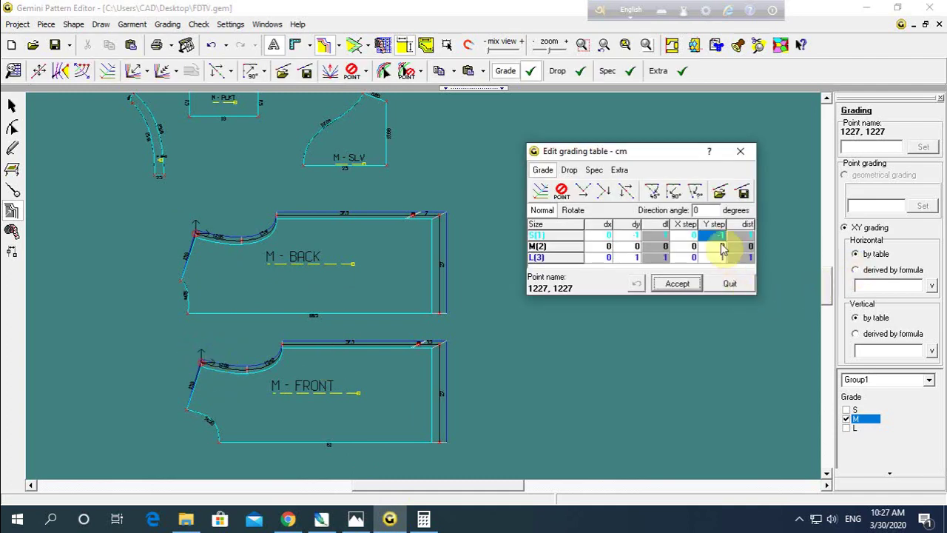
pyautogui.moveTo(723, 249); pyautogui.dragTo(723, 258)
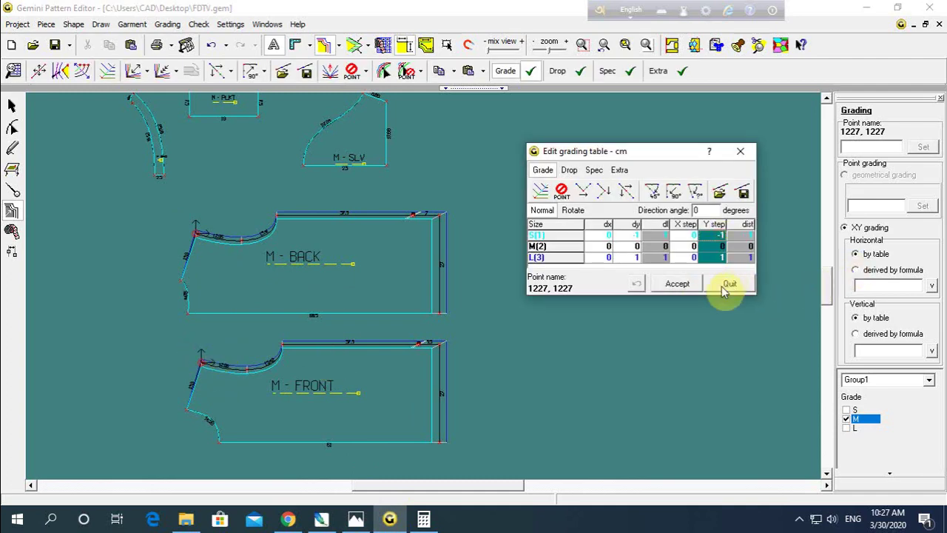
pyautogui.click(678, 285)
# Step: Clear the point selection and check the measurement chart before returning to the editor
pyautogui.click(500, 275)
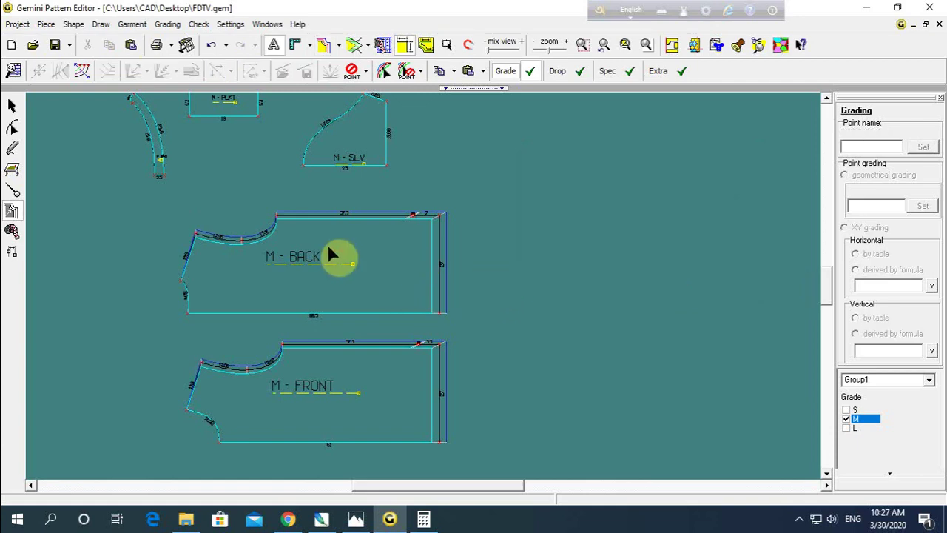
pyautogui.click(352, 515)
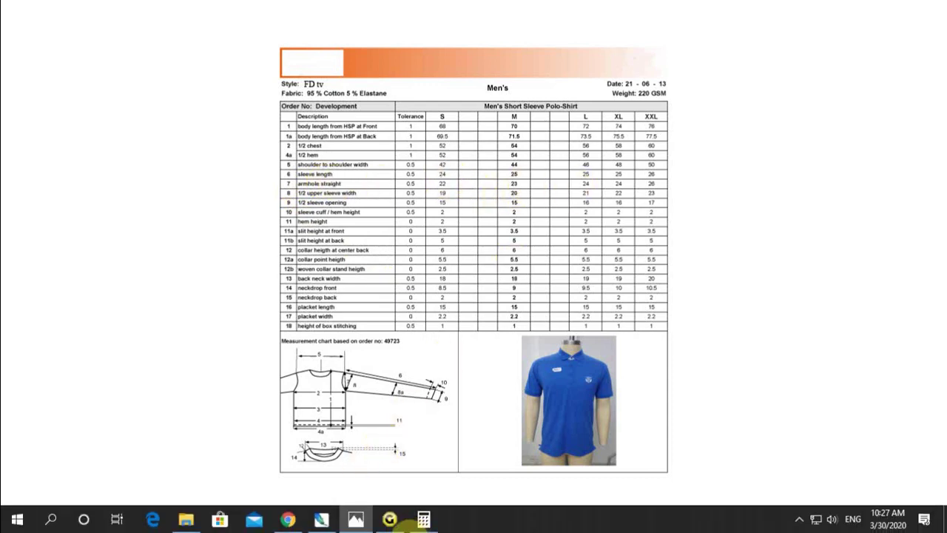
pyautogui.click(390, 519)
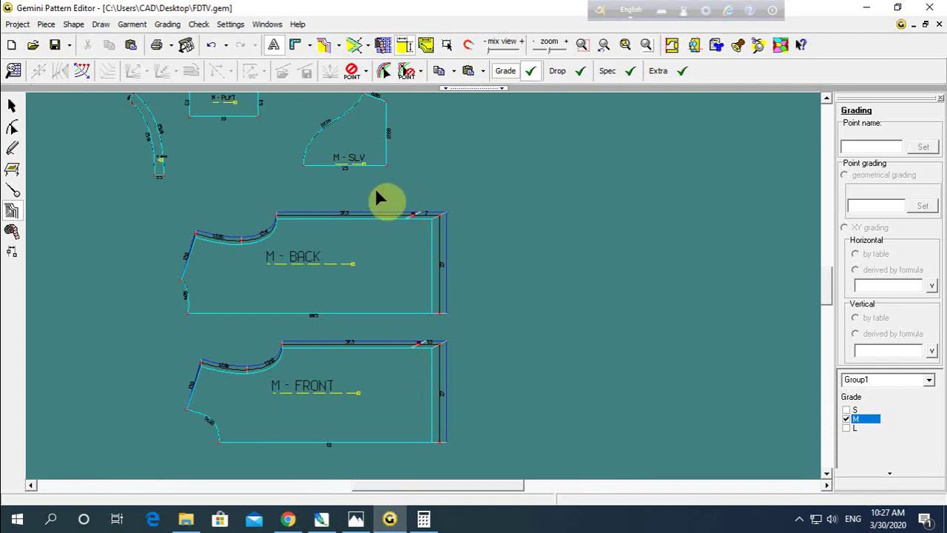
# Step: Grade the M - SLV side-edge points with a 0.5 cm X step per size
pyautogui.scroll(3, 427, 293)
pyautogui.moveTo(436, 282); pyautogui.dragTo(482, 396)
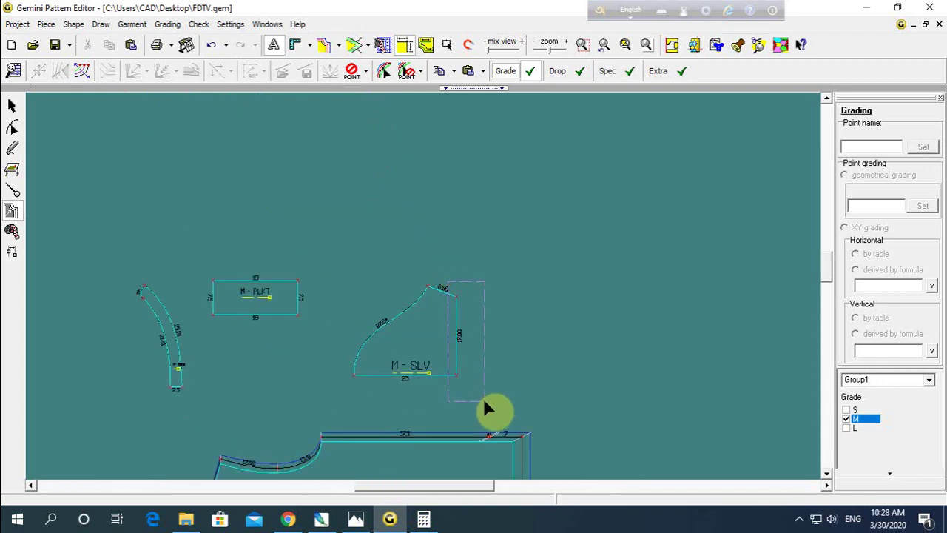
pyautogui.rightClick(481, 396)
pyautogui.click(673, 225)
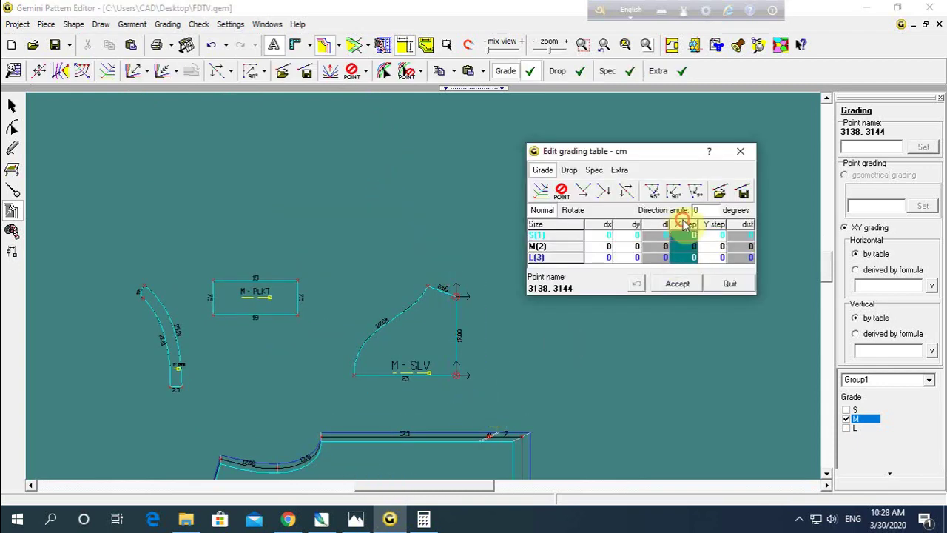
pyautogui.write('5')
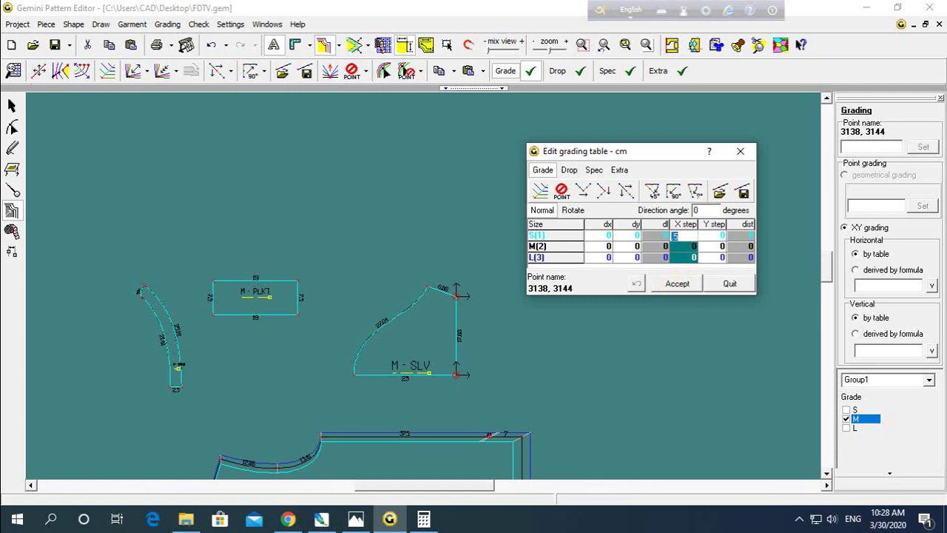
pyautogui.click(676, 283)
# Step: Give the sleeve's lower-left corner point 1797 a −0.5 cm X step, then view the measurement chart
pyautogui.moveTo(337, 355); pyautogui.dragTo(369, 383)
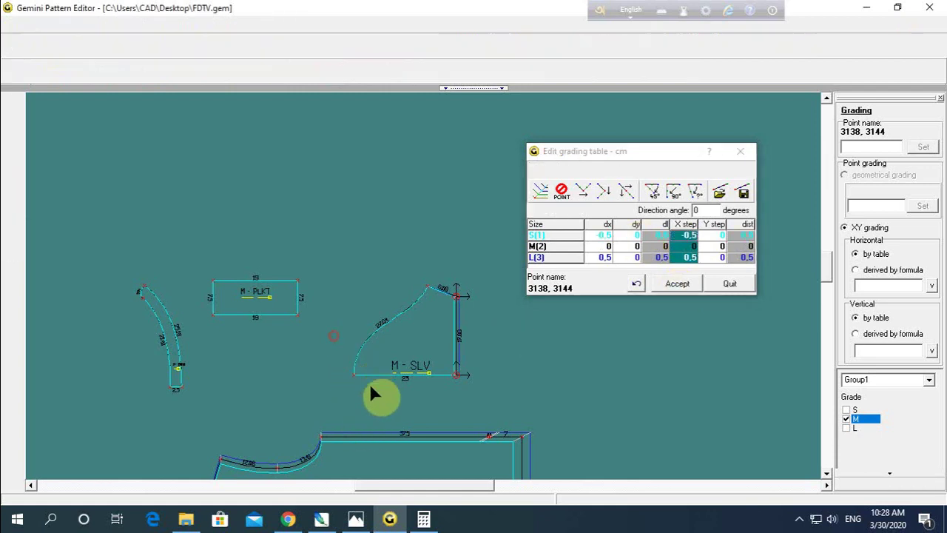
pyautogui.click(681, 241)
pyautogui.write('-.5')
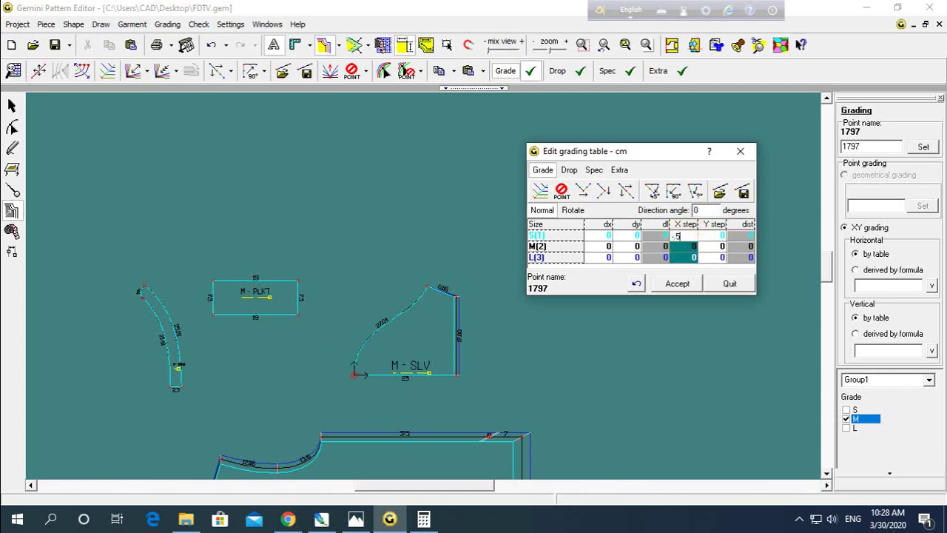
pyautogui.click(682, 242)
pyautogui.click(665, 284)
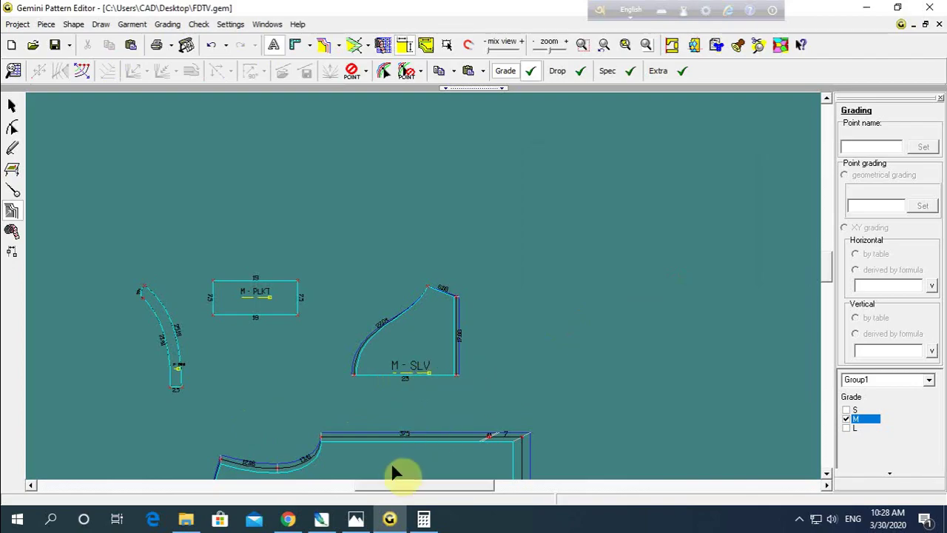
pyautogui.click(356, 517)
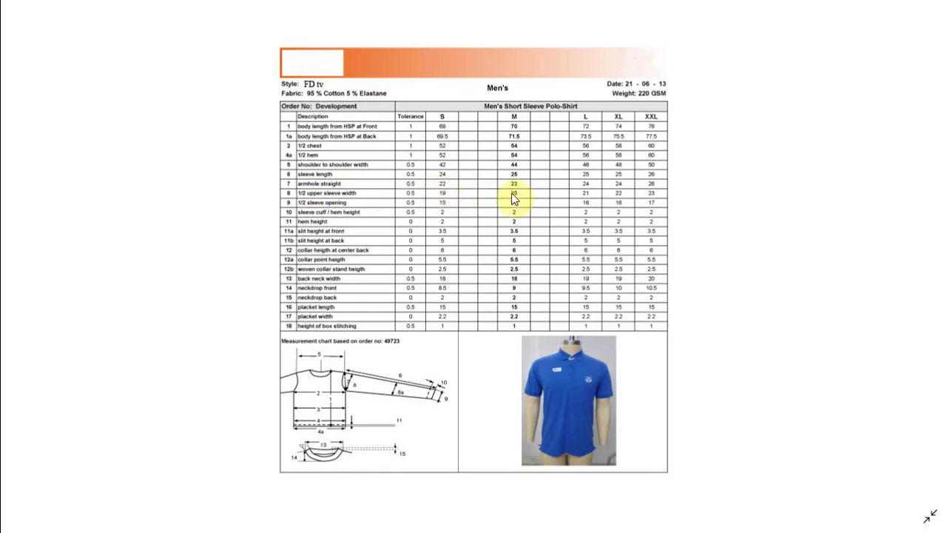
# Step: Grade back neck corner point 1228 with a 1 cm X step per size
pyautogui.click(390, 518)
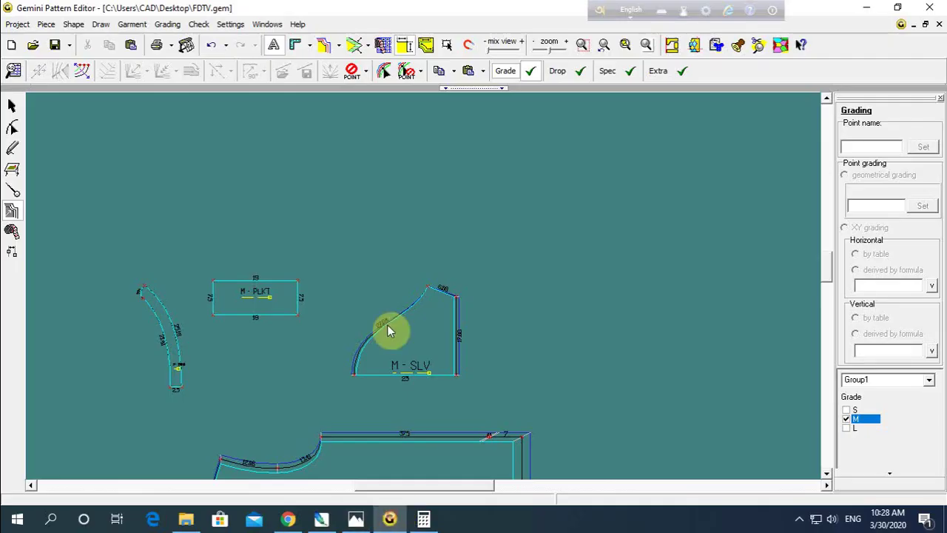
pyautogui.scroll(2, 427, 291)
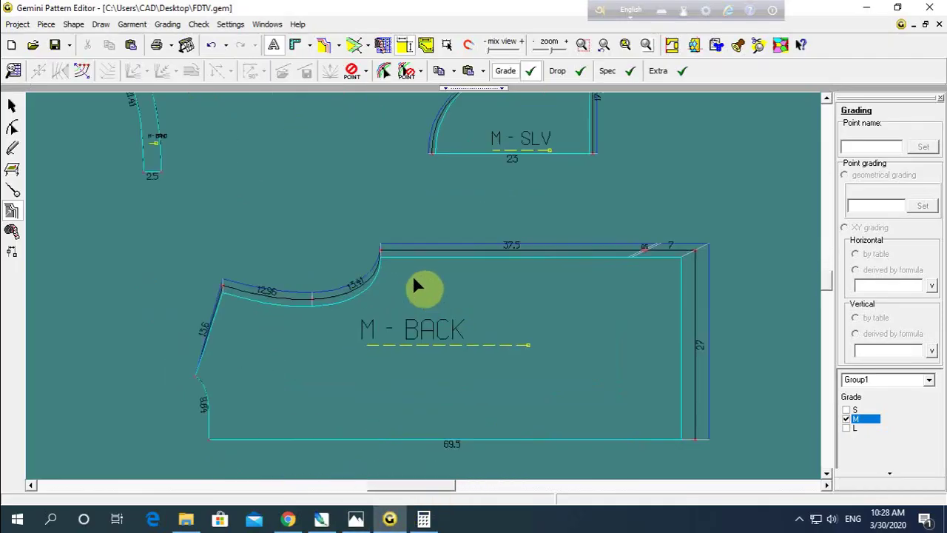
pyautogui.moveTo(397, 279); pyautogui.dragTo(397, 277)
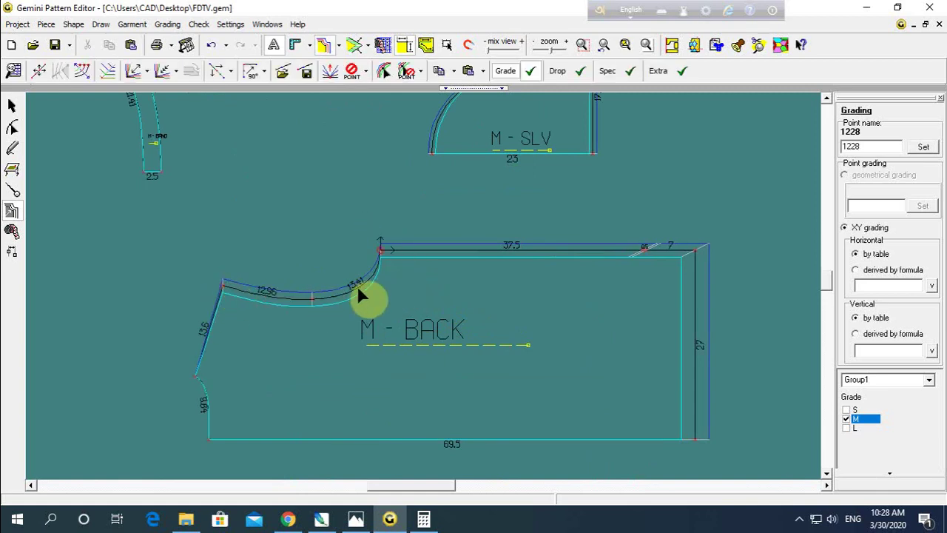
pyautogui.press('g')
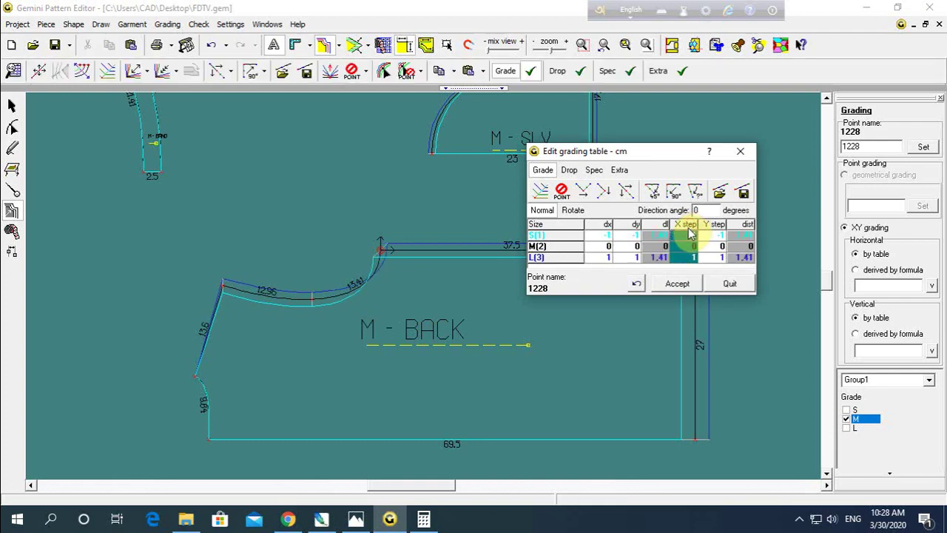
pyautogui.click(676, 284)
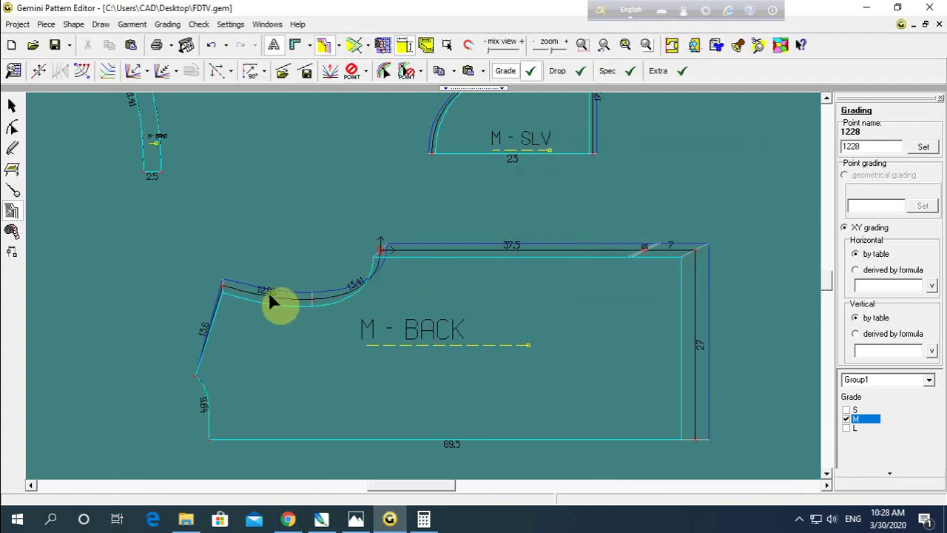
# Step: Give back neckline curve point 1400 a 0.5 cm X step for all sizes
pyautogui.click(311, 299)
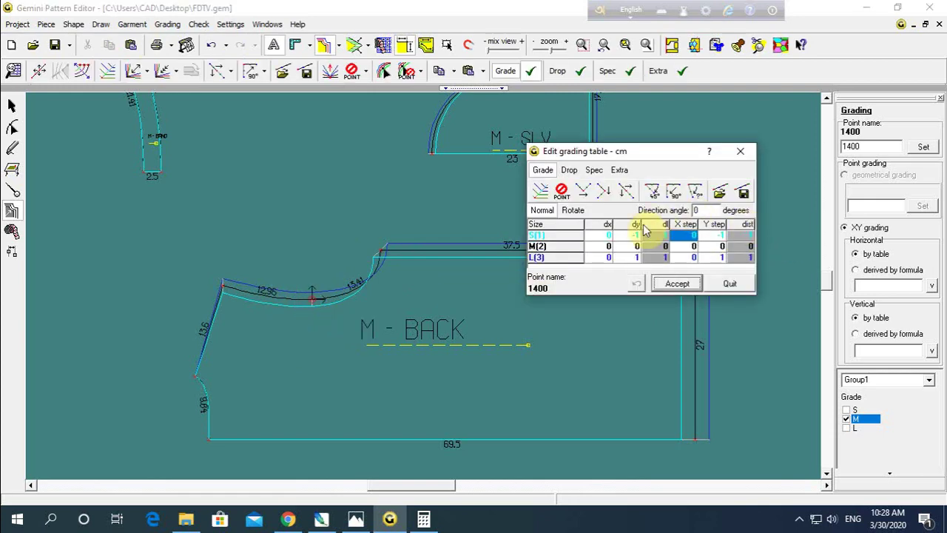
pyautogui.click(687, 225)
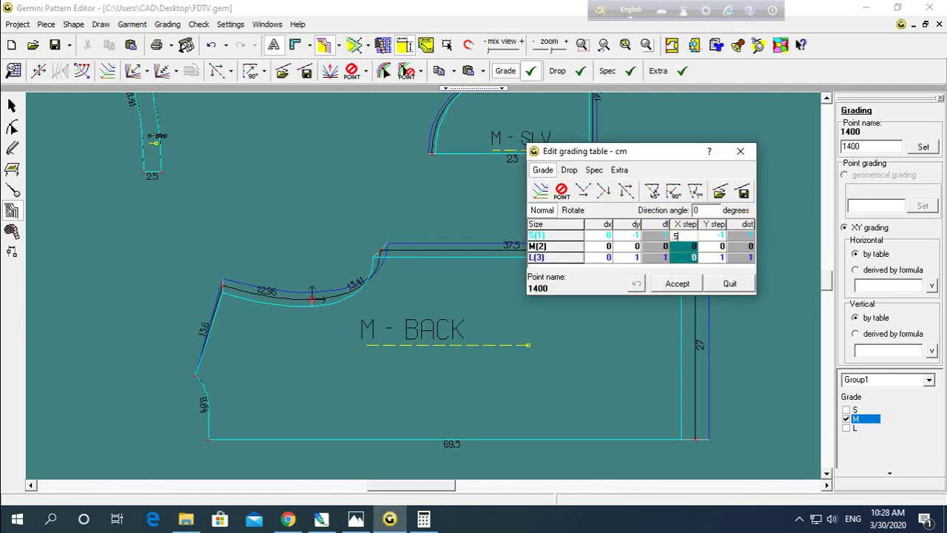
pyautogui.click(669, 283)
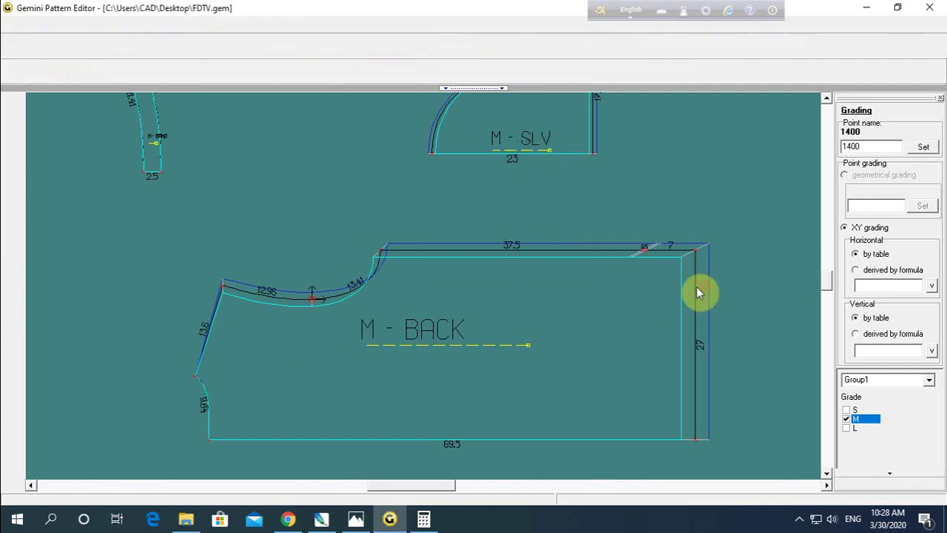
pyautogui.click(373, 329)
pyautogui.click(690, 236)
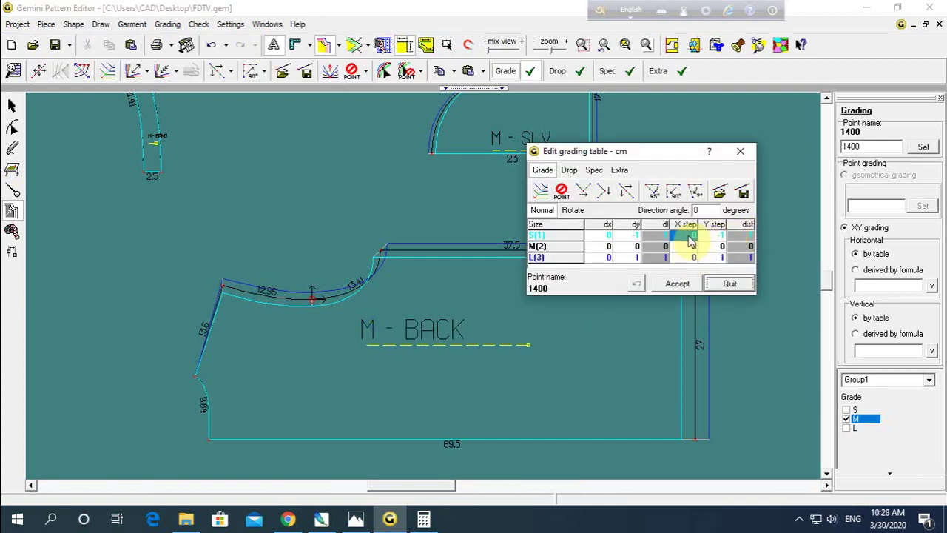
pyautogui.click(684, 225)
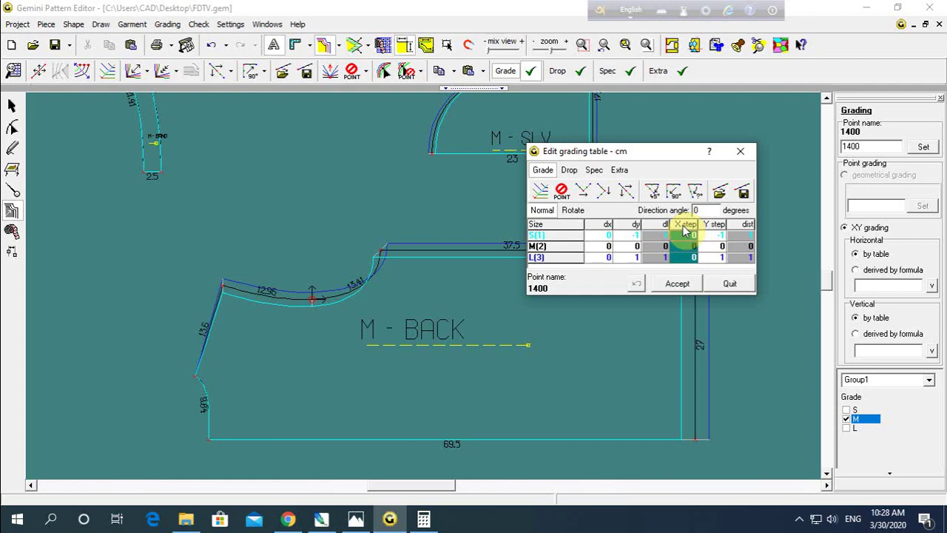
pyautogui.write('0.5')
pyautogui.press('Return')
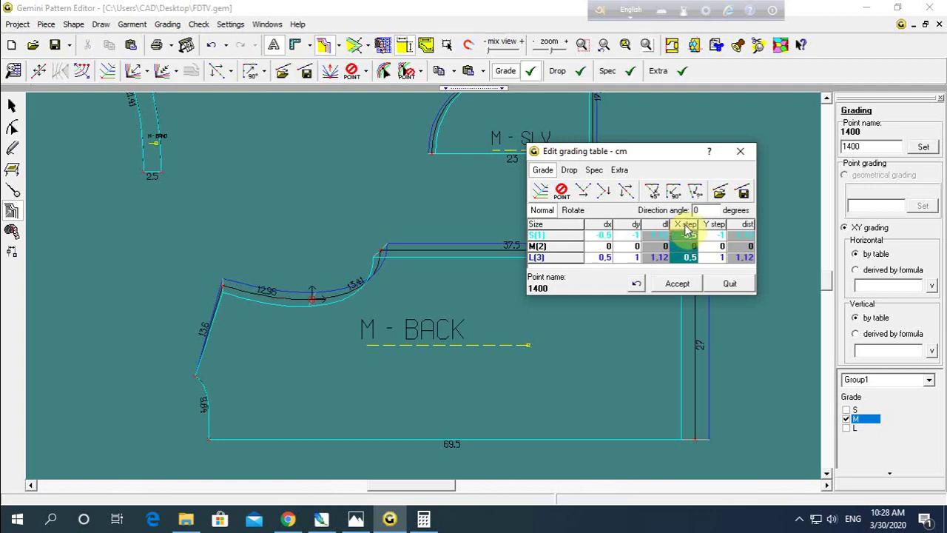
pyautogui.click(677, 283)
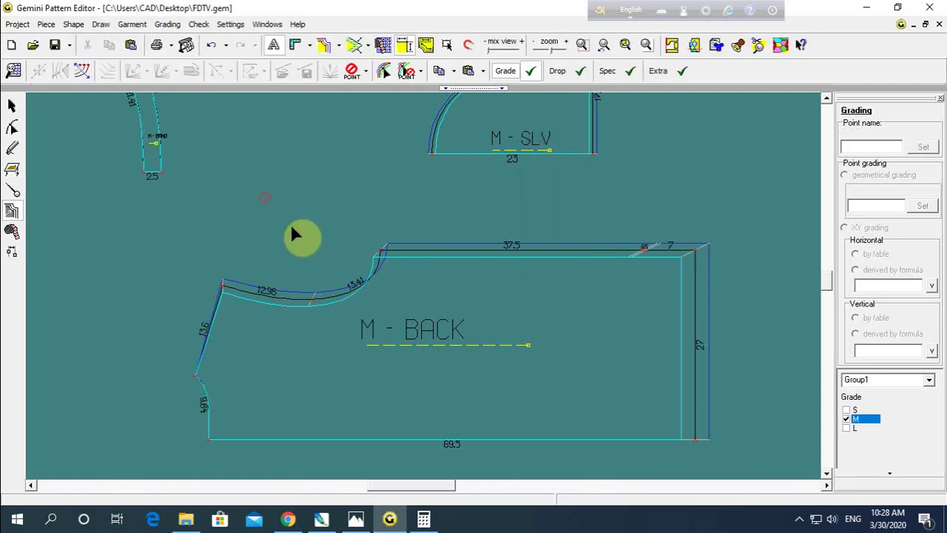
pyautogui.scroll(-1, 296, 236)
# Step: Measure the back neckline's straight width and add it to the measurement table (22.07, 23.05, 24.03 cm)
pyautogui.click(12, 231)
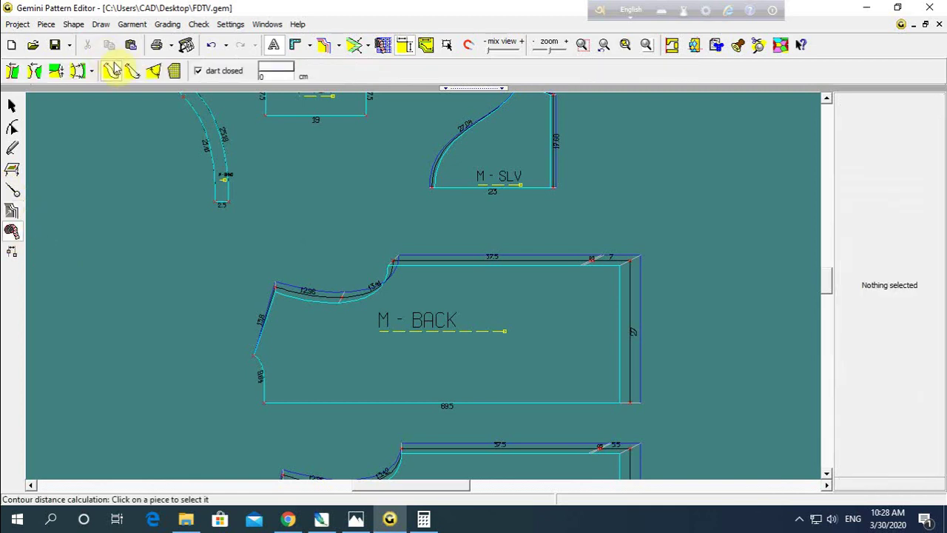
pyautogui.click(132, 71)
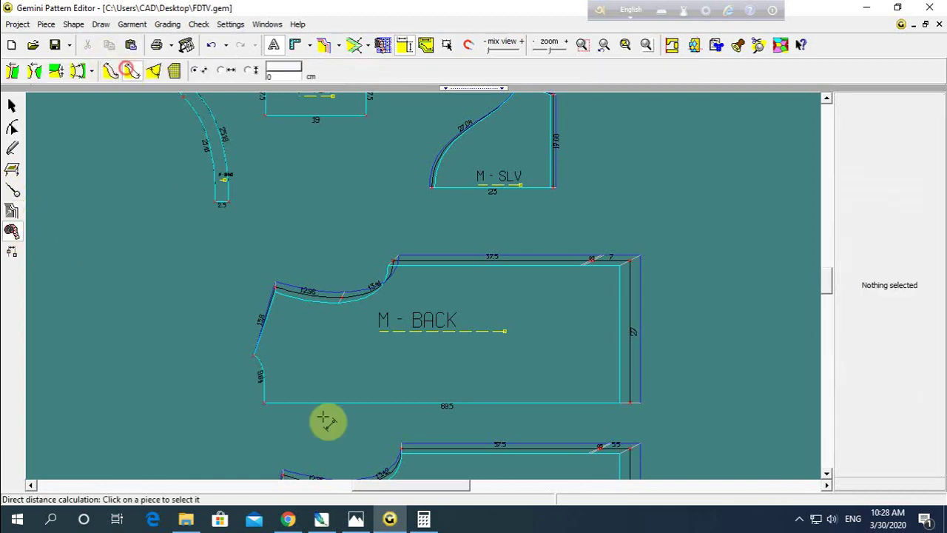
pyautogui.click(275, 287)
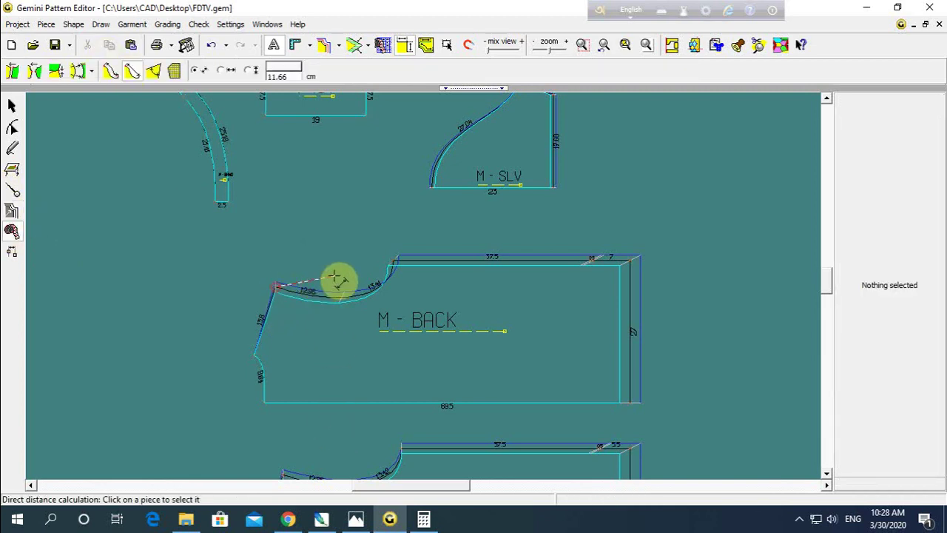
pyautogui.click(393, 261)
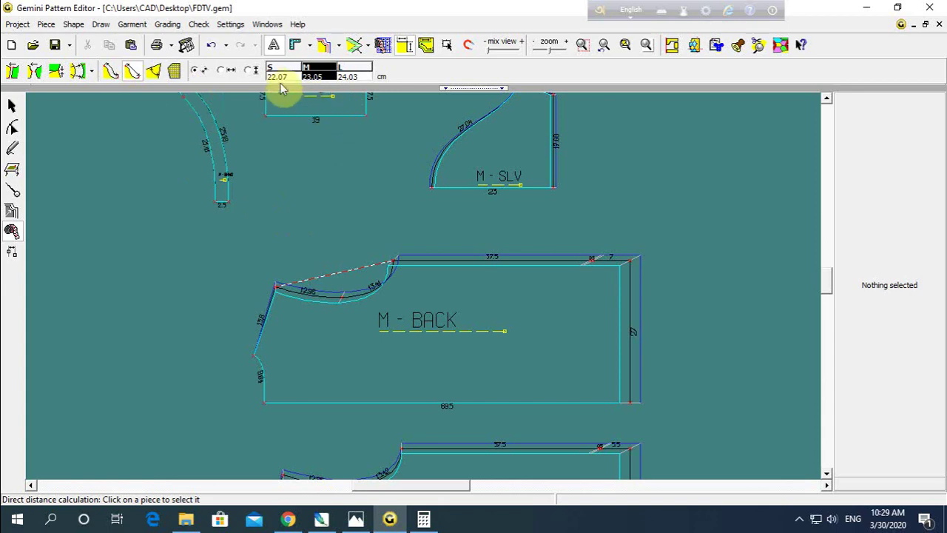
pyautogui.click(382, 44)
pyautogui.rightClick(546, 197)
pyautogui.click(571, 207)
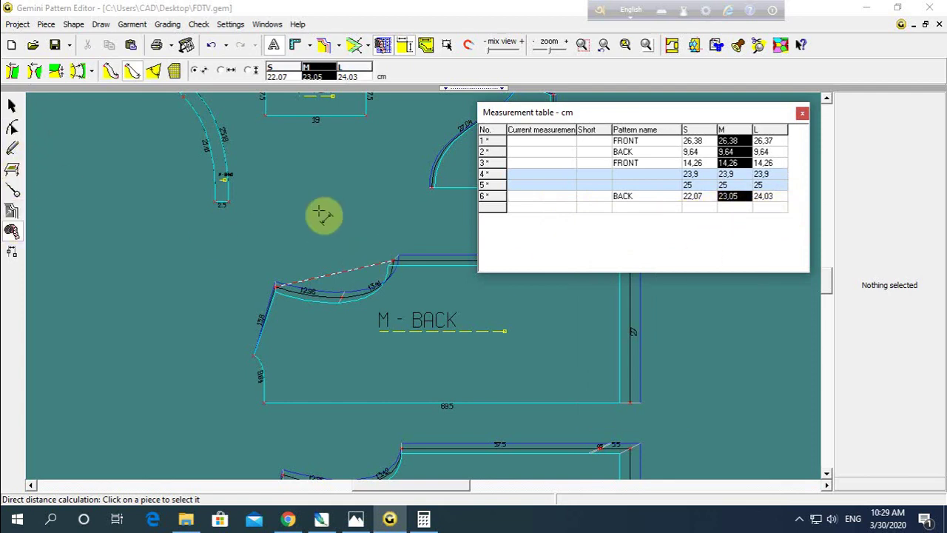
# Step: Delete all six measurements from the table and close it
pyautogui.moveTo(664, 120); pyautogui.dragTo(699, 86)
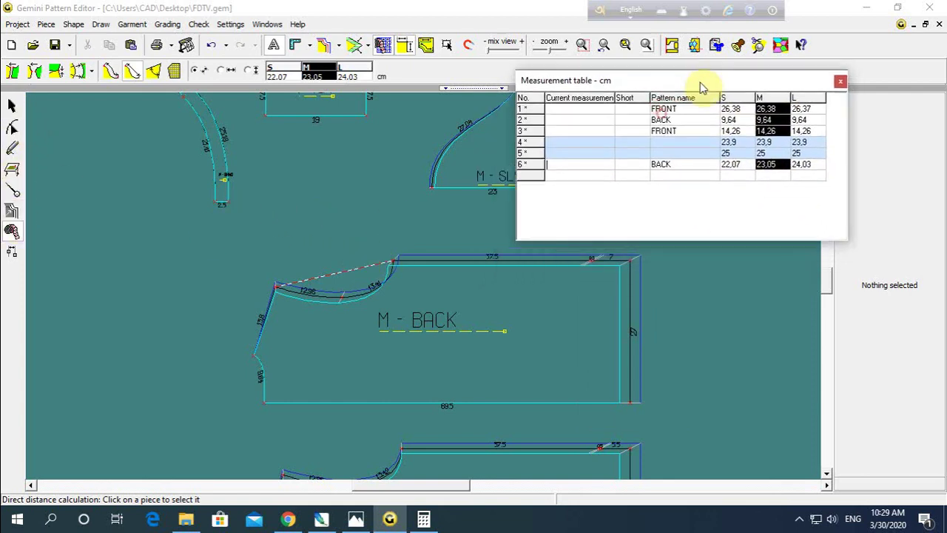
pyautogui.click(567, 133)
pyautogui.rightClick(567, 135)
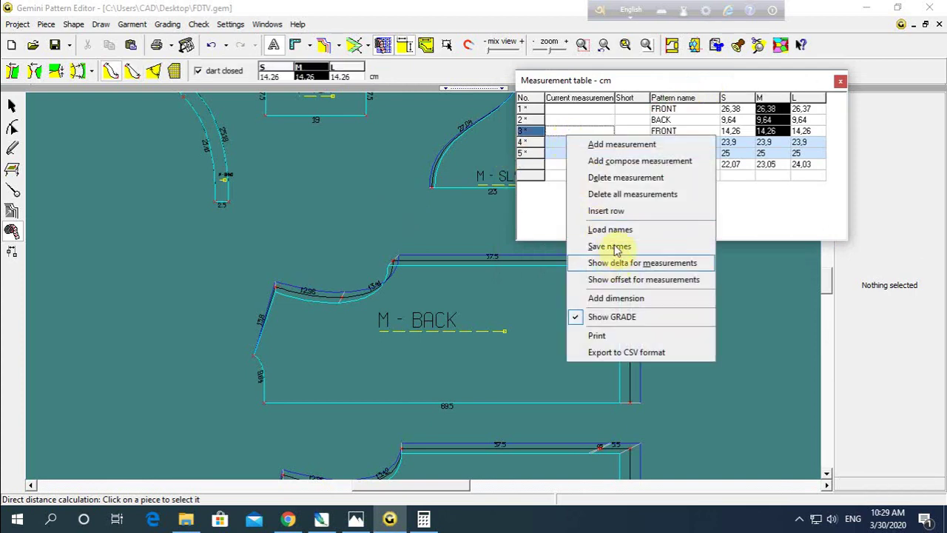
pyautogui.click(592, 194)
pyautogui.click(456, 297)
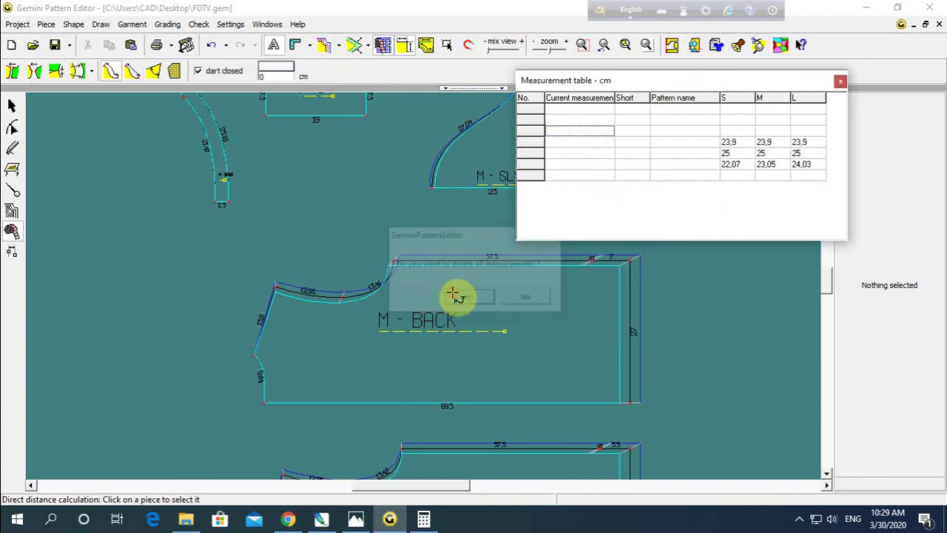
pyautogui.click(840, 80)
# Step: Review and accept the grading of the FRONT's neck corner point 1228
pyautogui.scroll(-2, 449, 255)
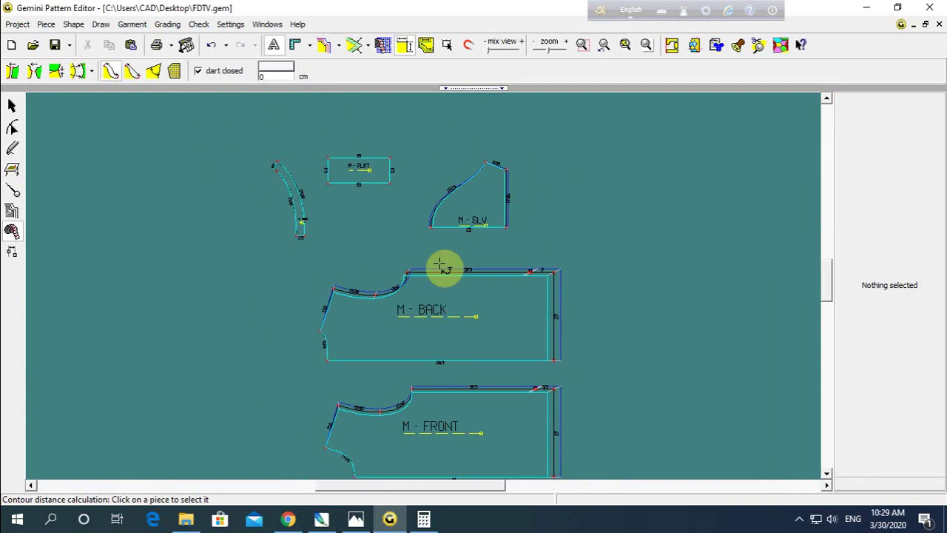
pyautogui.scroll(1, 428, 292)
pyautogui.scroll(1, 429, 289)
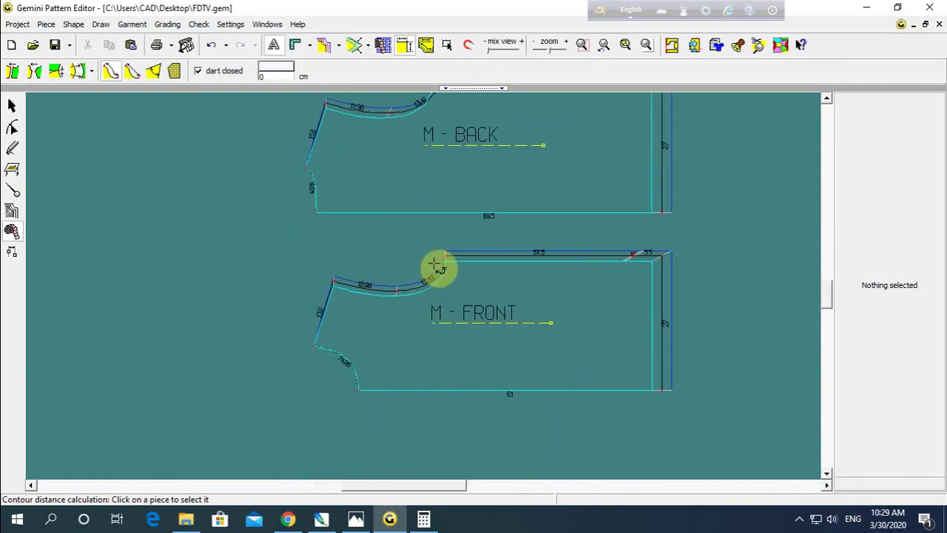
pyautogui.scroll(-1, 443, 237)
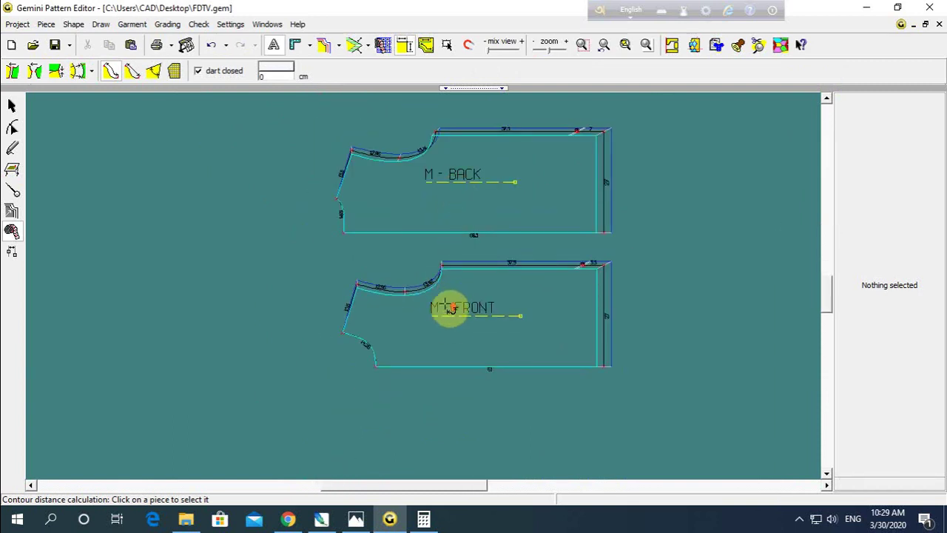
pyautogui.scroll(1, 452, 288)
pyautogui.click(11, 210)
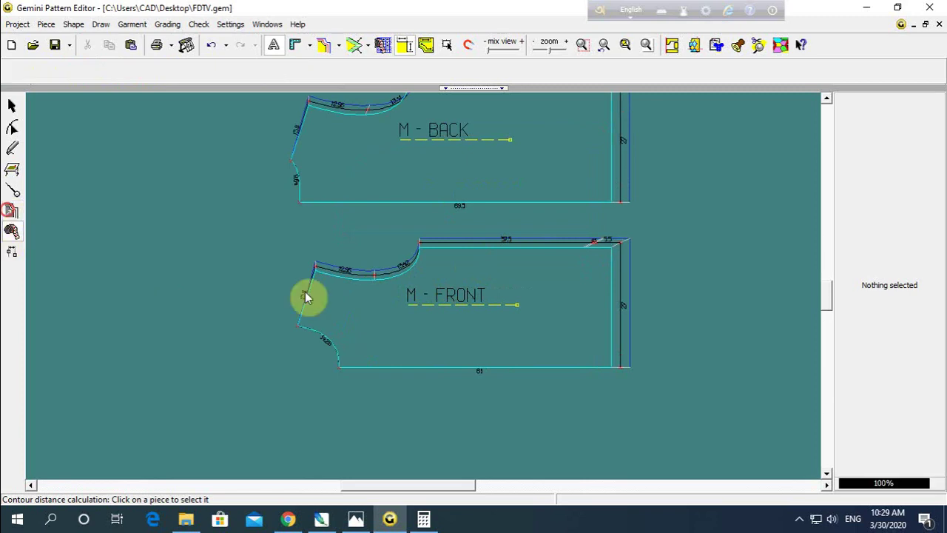
pyautogui.click(419, 241)
pyautogui.click(688, 225)
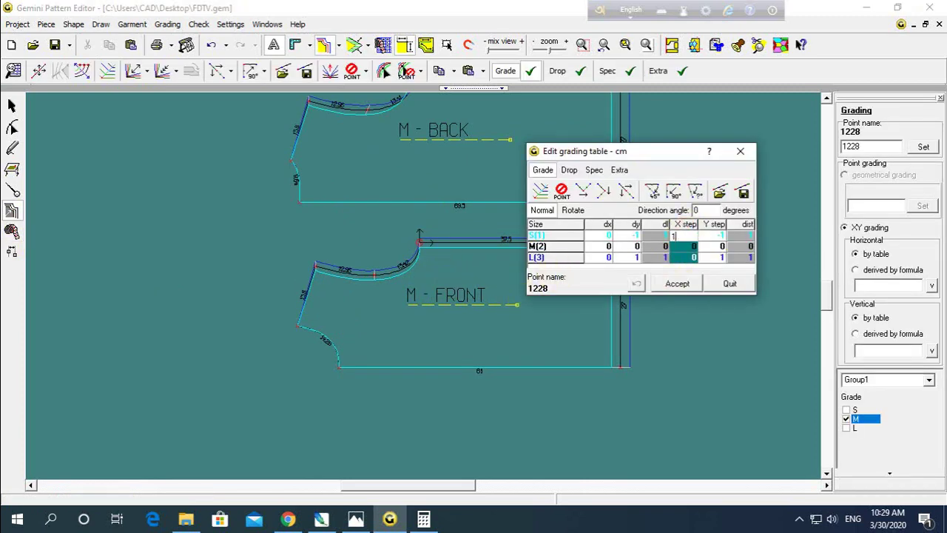
pyautogui.click(672, 283)
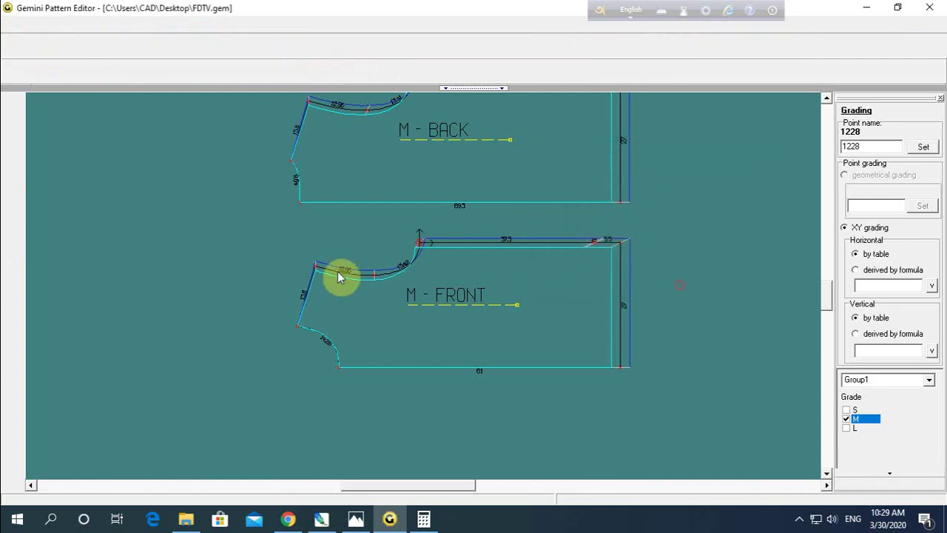
# Step: Inspect back neckline point 1400 and front neckline point 1391, then deselect
pyautogui.click(338, 272)
pyautogui.scroll(1, 386, 214)
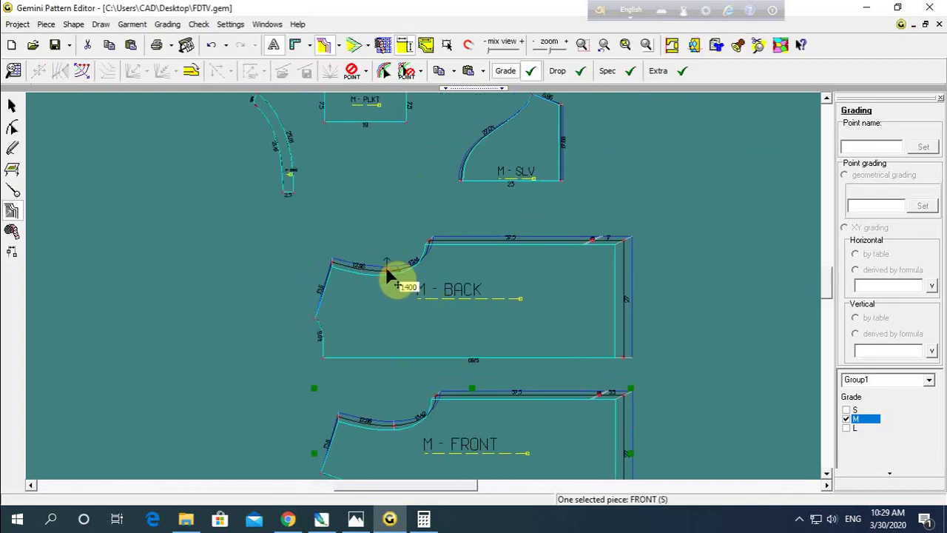
pyautogui.click(393, 261)
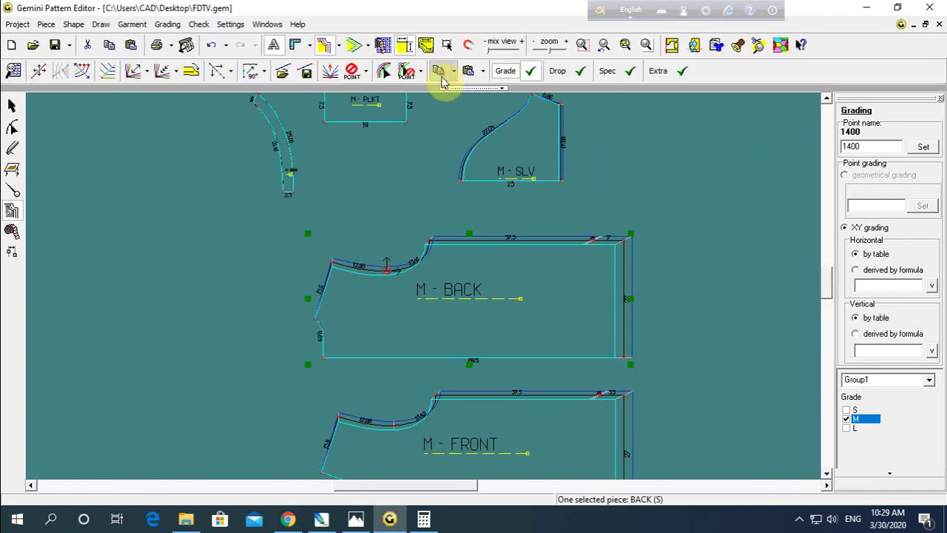
pyautogui.click(395, 423)
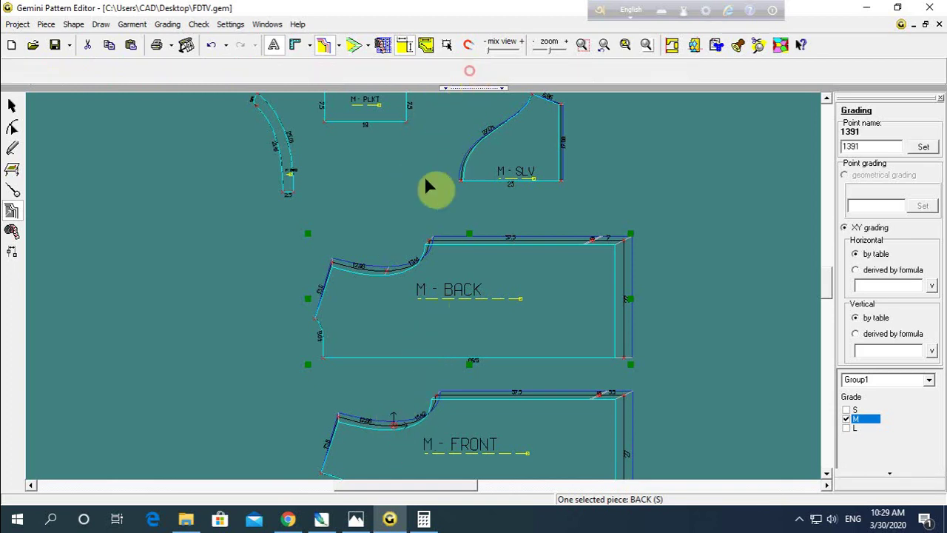
pyautogui.click(346, 344)
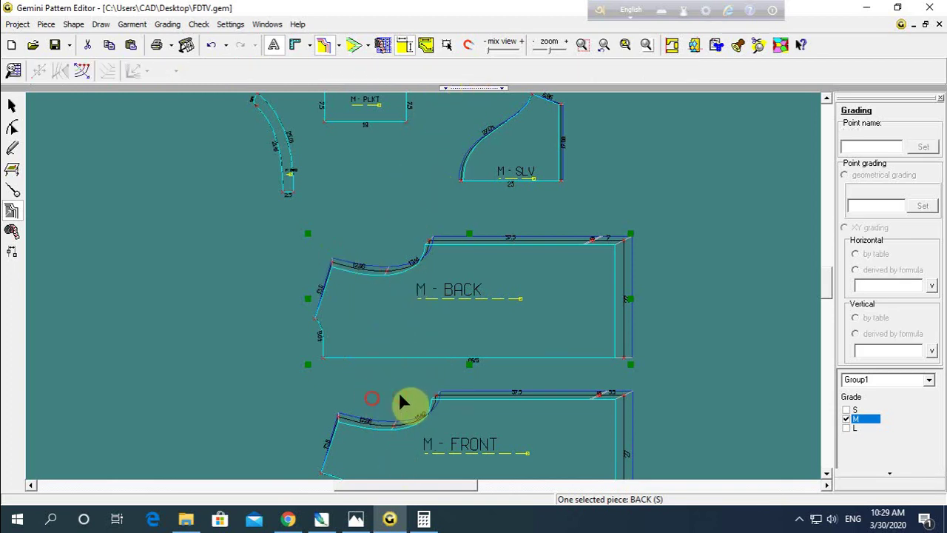
# Step: Save the pattern as demo_FDTV.gem, dismissing the demo-version warning
pyautogui.click(54, 45)
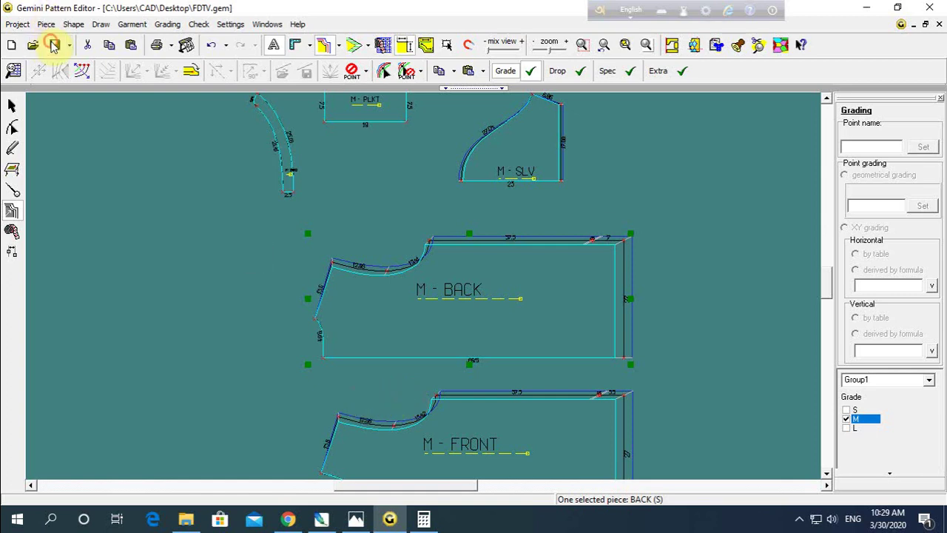
pyautogui.click(512, 307)
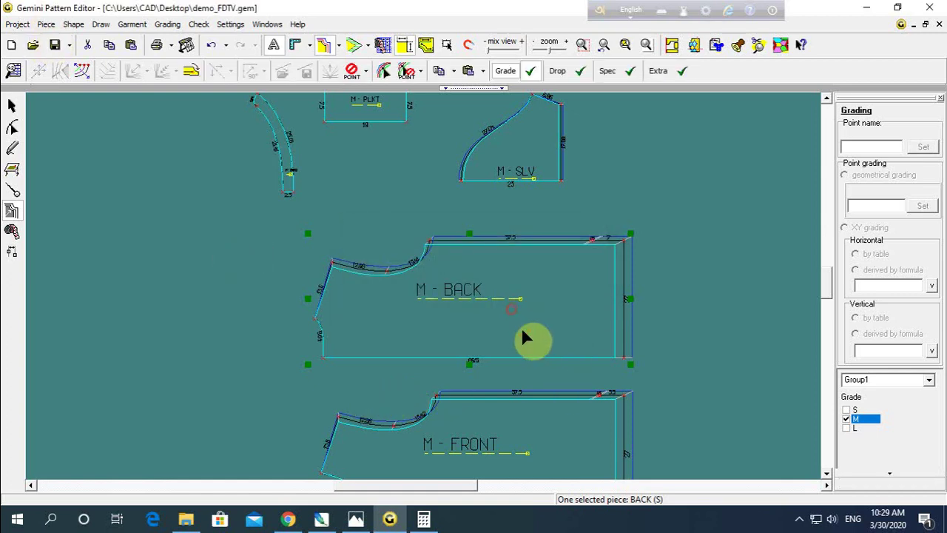
pyautogui.scroll(-1, 516, 329)
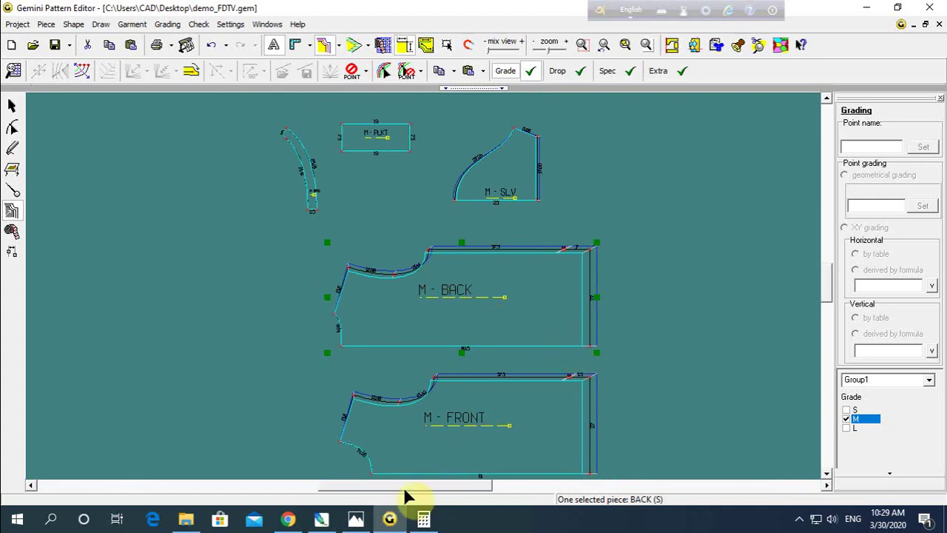
# Step: Show the men's short-sleeve polo-shirt chart (sizes S–XXL) in Photos and zoom in
pyautogui.click(357, 518)
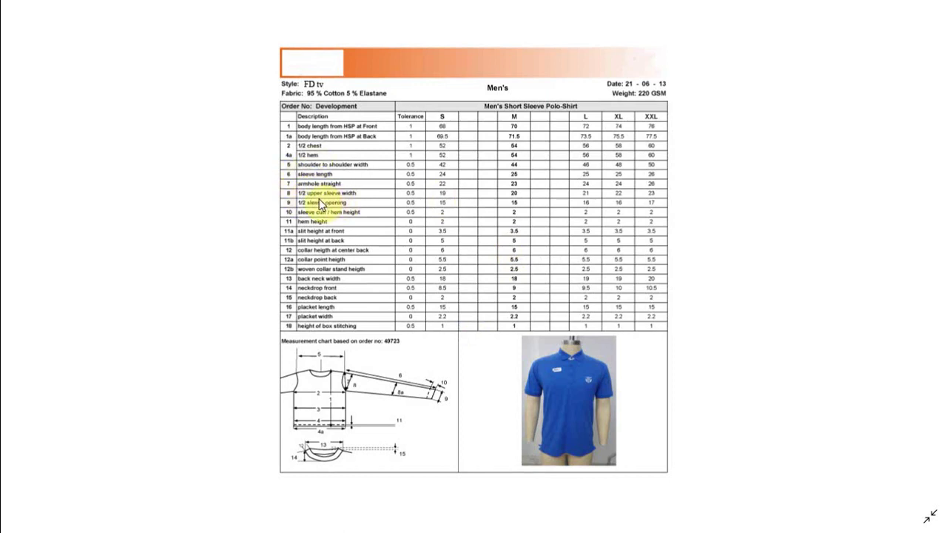
pyautogui.scroll(1, 376, 200)
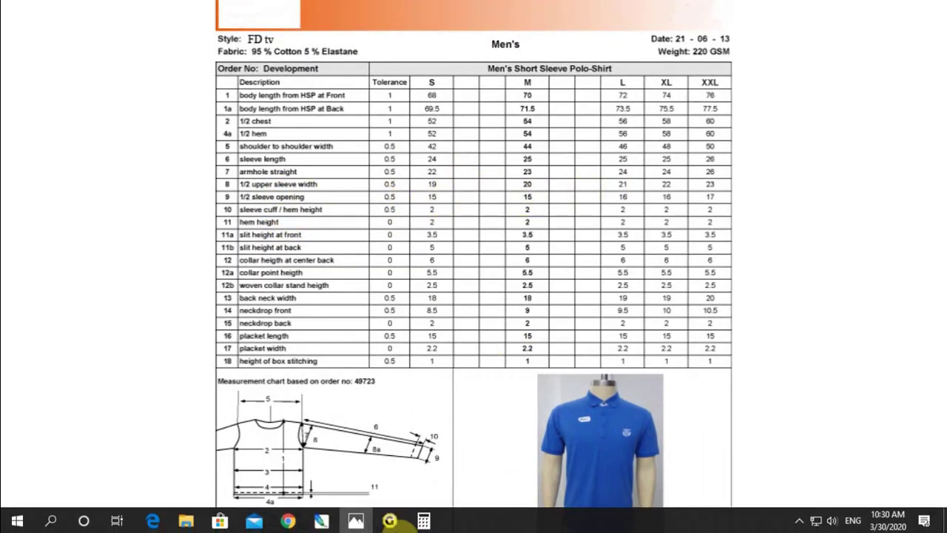
# Step: Give M-SLV top points 2445 and 3144 a 1 cm Y step per size: S −1, L +1
pyautogui.click(390, 519)
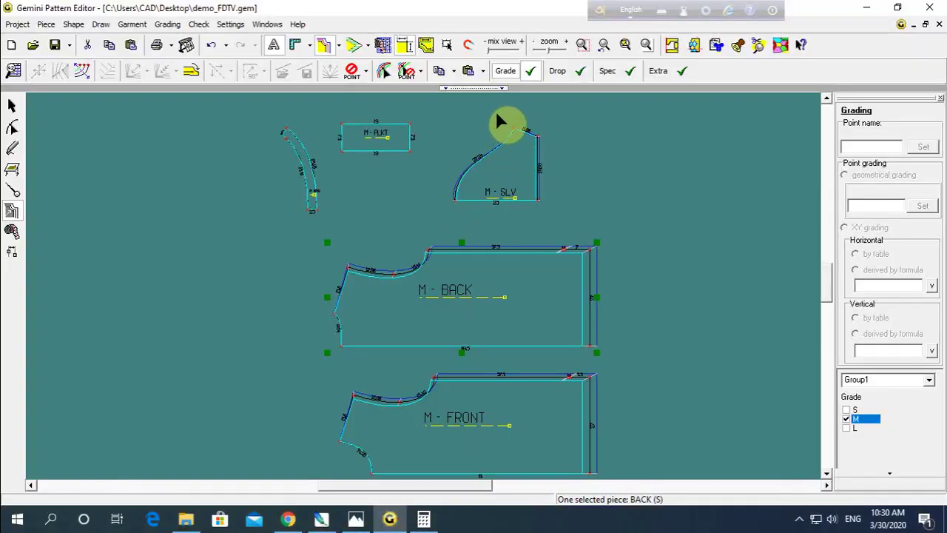
pyautogui.moveTo(499, 115); pyautogui.dragTo(548, 143)
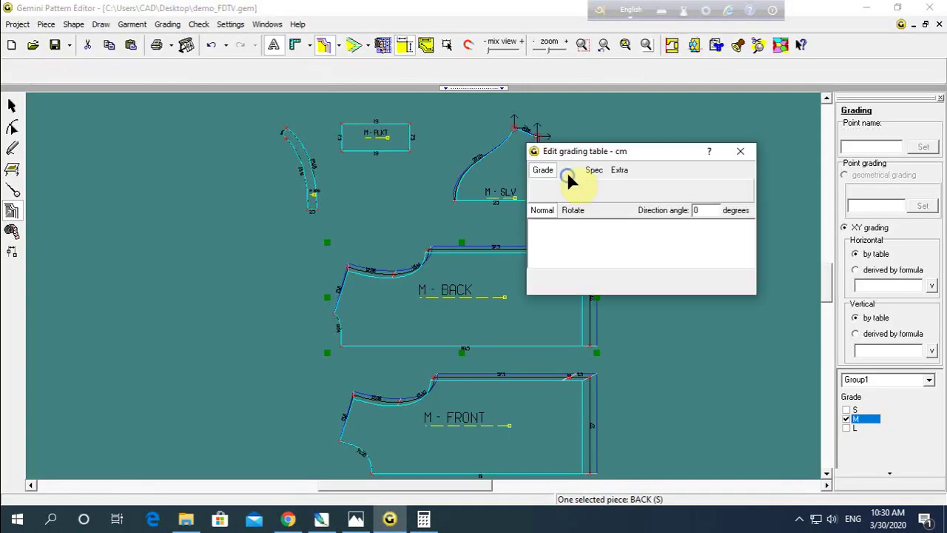
pyautogui.moveTo(659, 151); pyautogui.dragTo(686, 149)
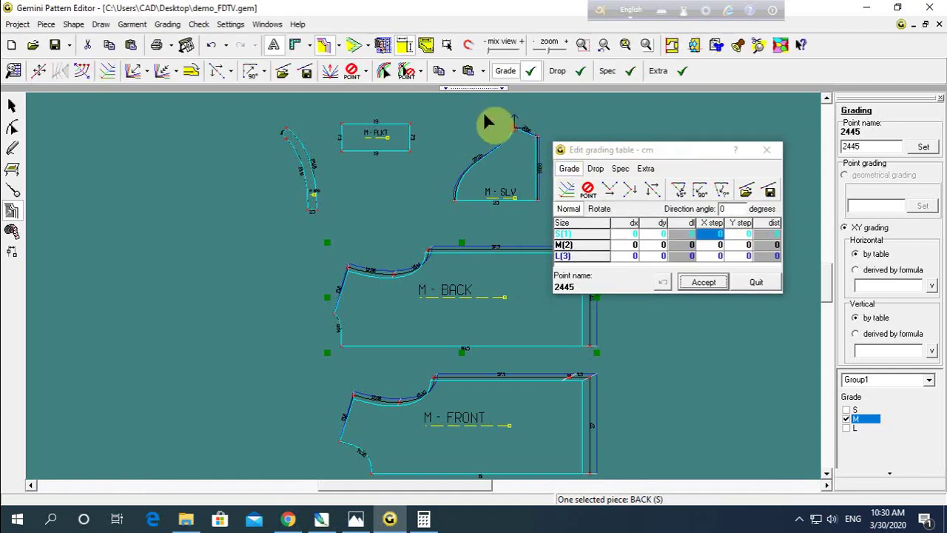
pyautogui.click(740, 223)
pyautogui.write('1')
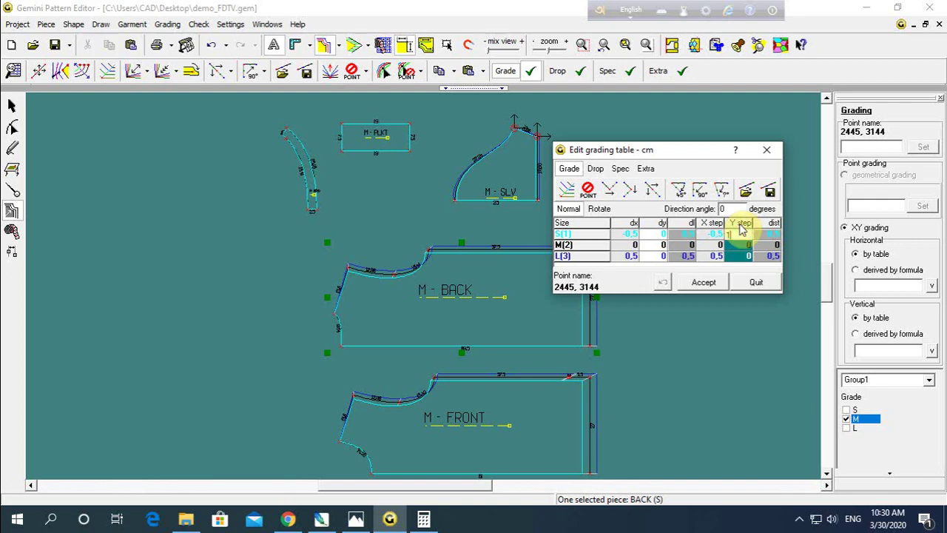
pyautogui.press('Return')
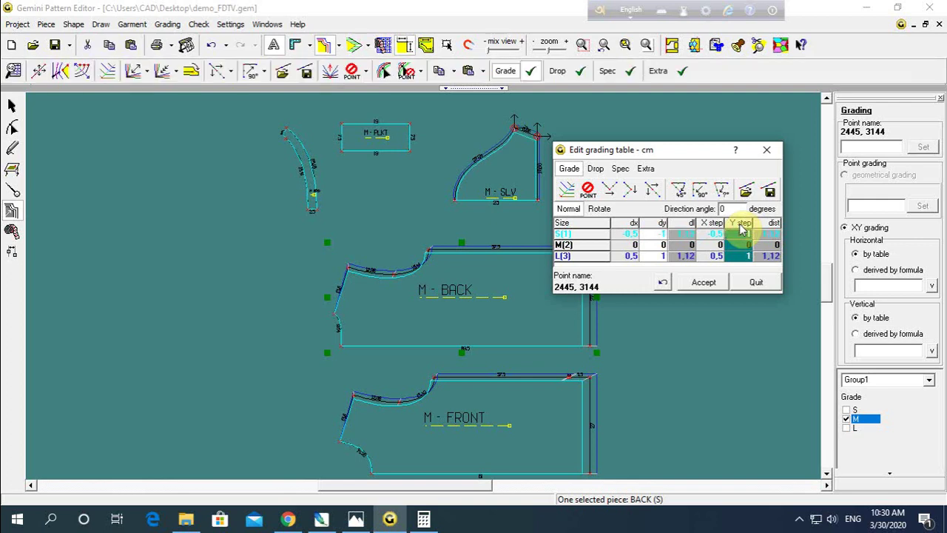
pyautogui.click(741, 232)
pyautogui.click(704, 282)
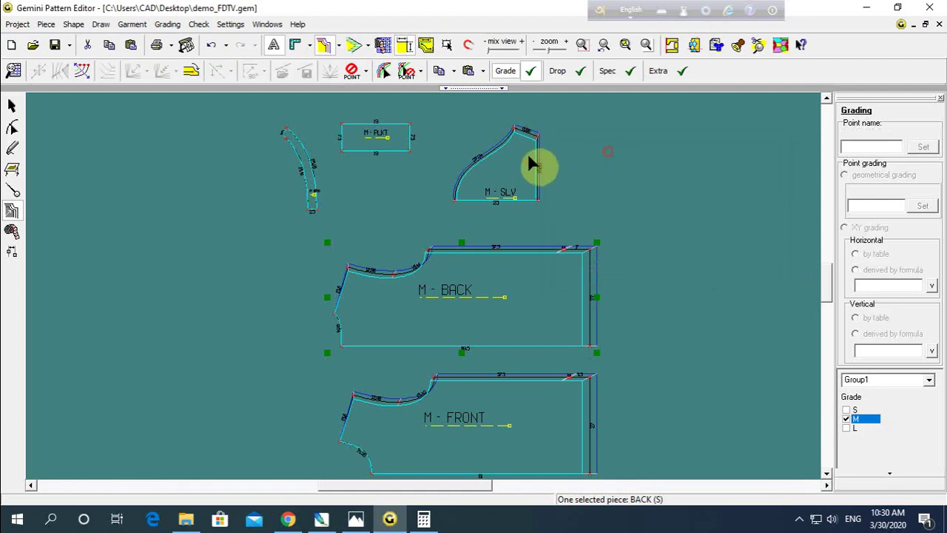
pyautogui.scroll(2, 419, 302)
pyautogui.scroll(2, 423, 283)
pyautogui.scroll(1, 423, 283)
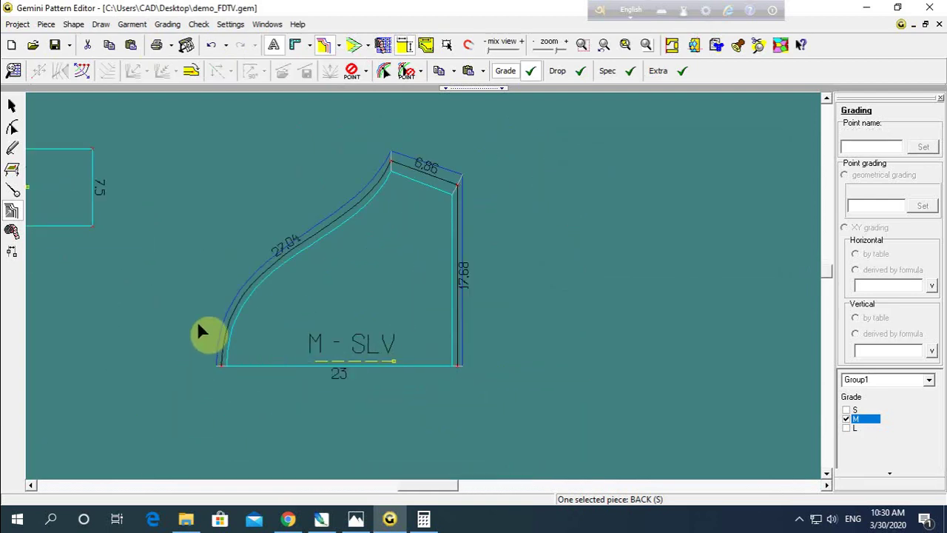
pyautogui.scroll(-1, 503, 259)
pyautogui.scroll(-1, 444, 333)
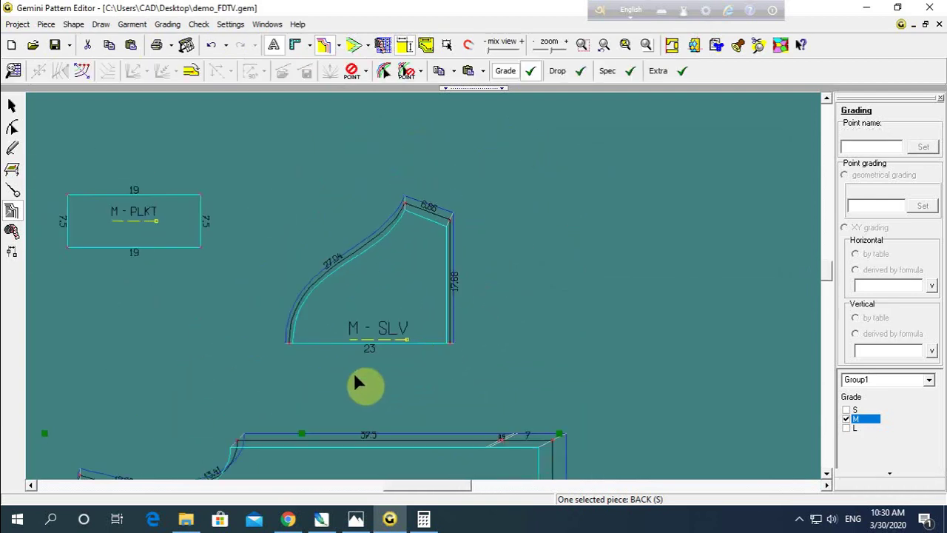
pyautogui.scroll(-1, 481, 281)
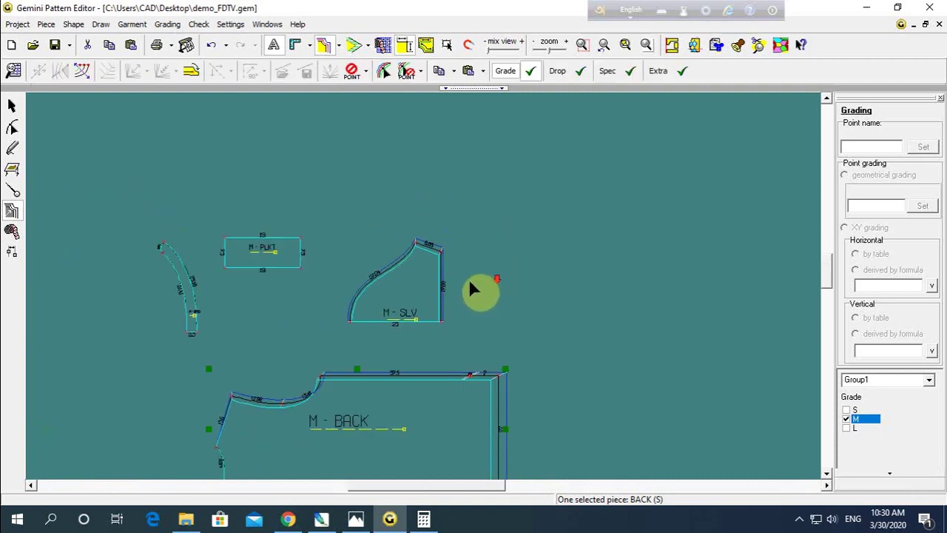
pyautogui.scroll(-1, 454, 414)
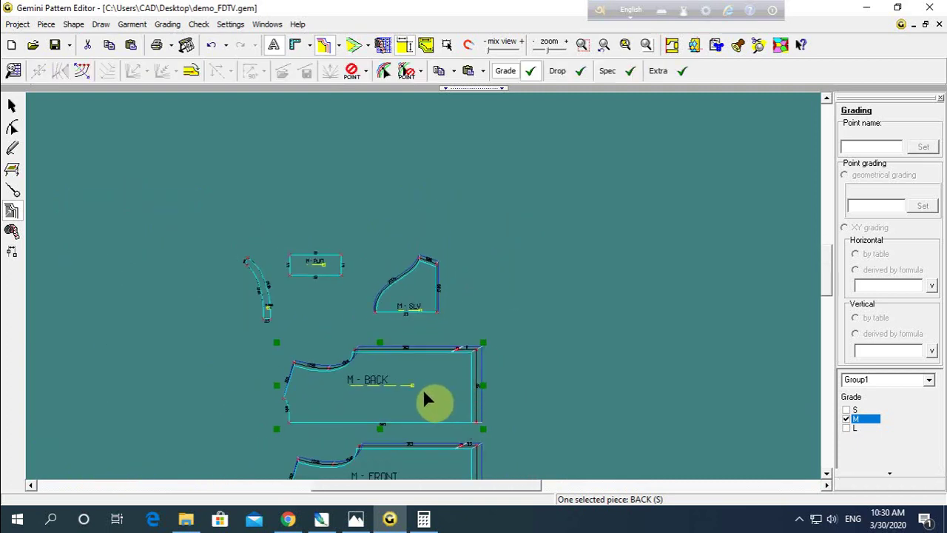
pyautogui.scroll(-1, 424, 392)
pyautogui.scroll(1, 429, 296)
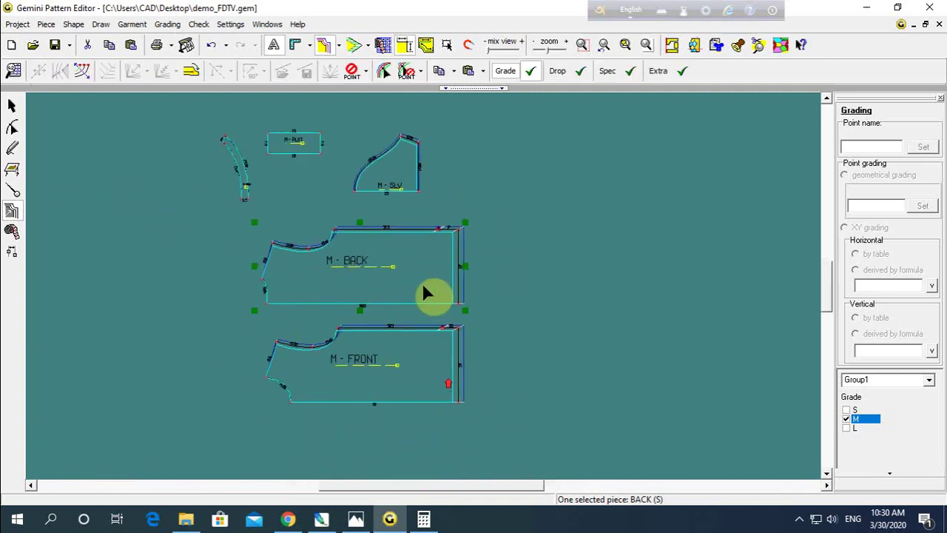
# Step: Show the men's short sleeve polo-shirt measurement chart in Photos, zoomed in
pyautogui.click(357, 514)
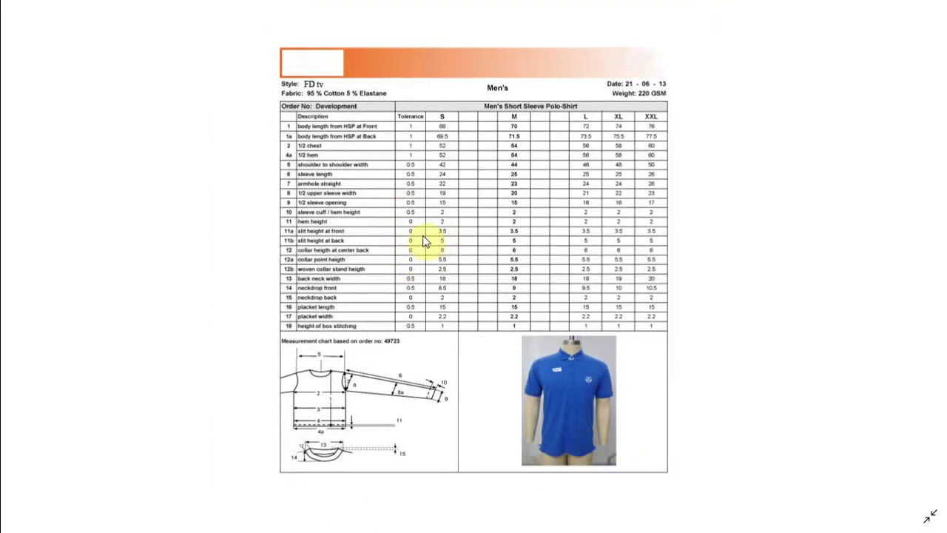
pyautogui.scroll(1, 426, 240)
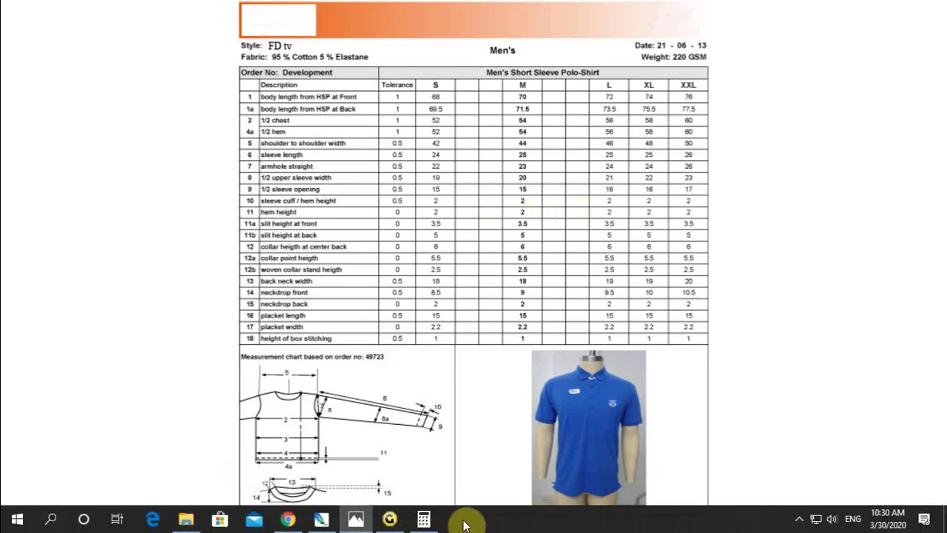
# Step: Set sleeve point 3144's S(1) Y step to 0 and accept, keeping L at 1 cm
pyautogui.click(389, 518)
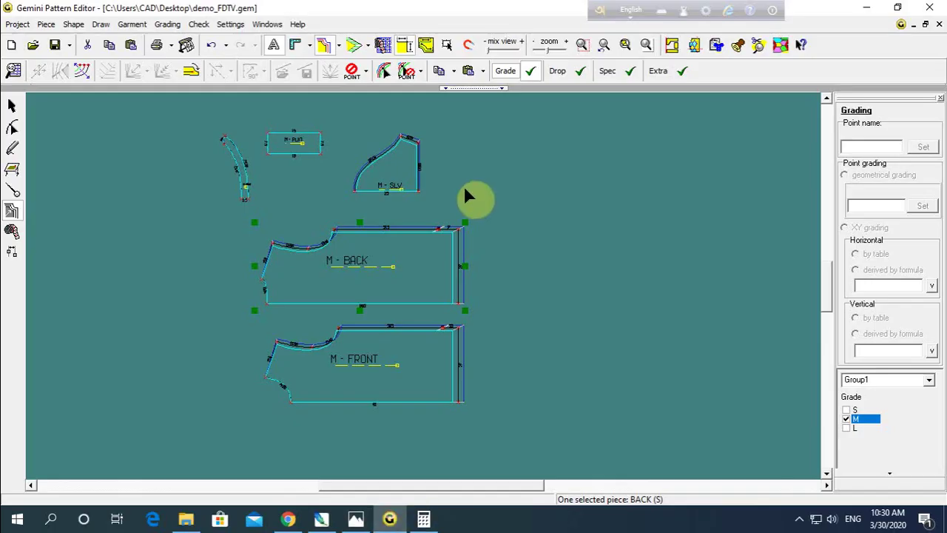
pyautogui.doubleClick(416, 142)
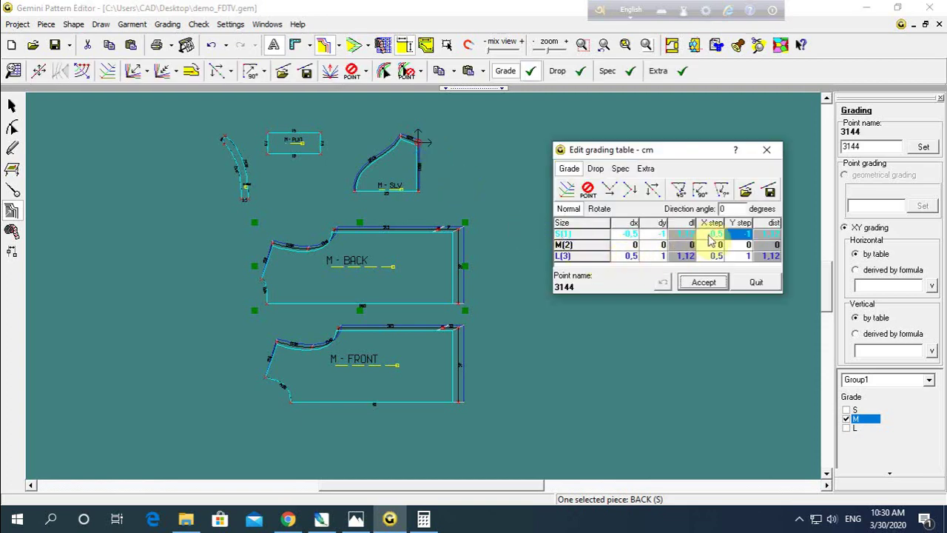
pyautogui.click(735, 234)
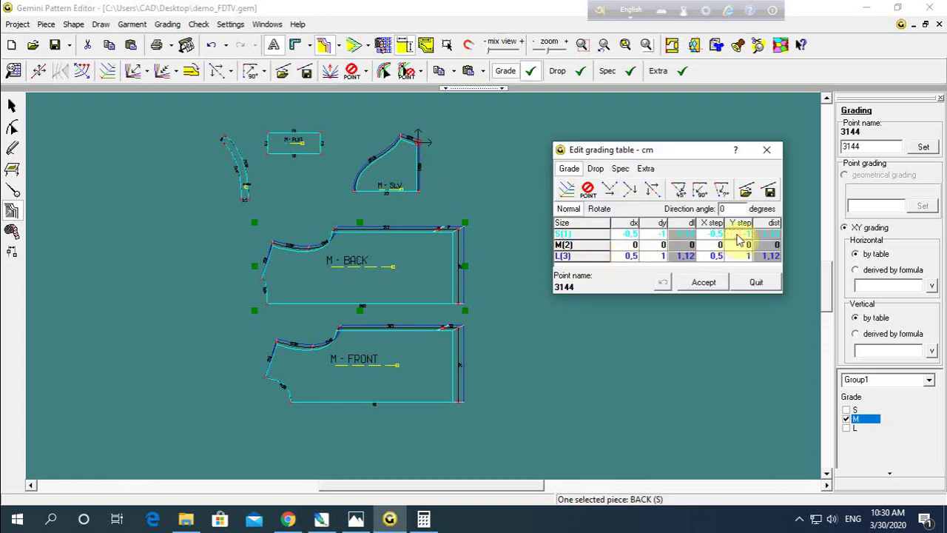
pyautogui.write('0')
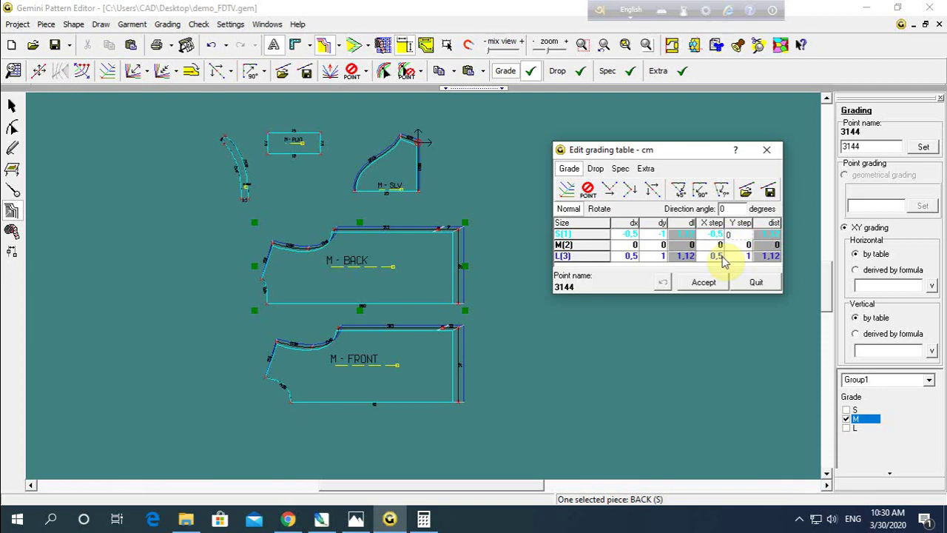
pyautogui.press('Return')
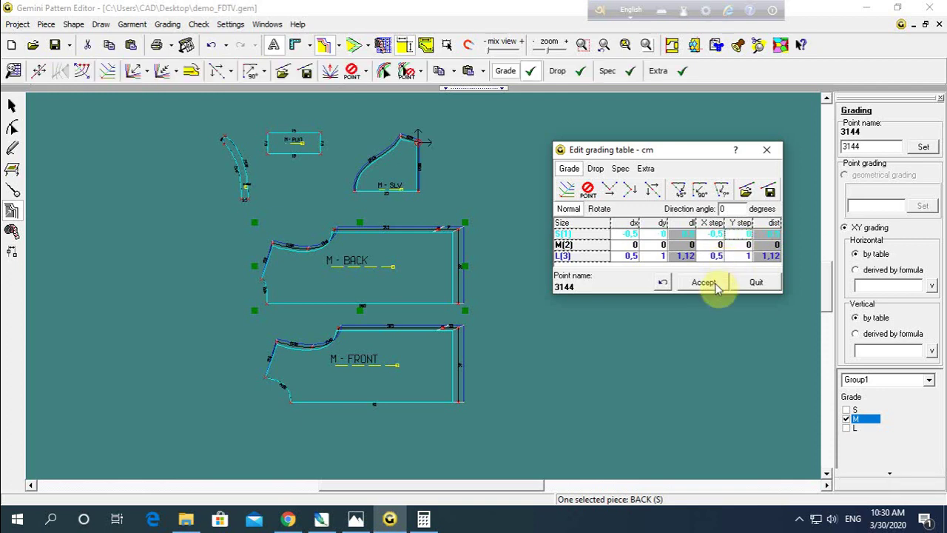
pyautogui.click(703, 282)
pyautogui.moveTo(441, 136)
pyautogui.mouseDown(button='middle')
pyautogui.moveTo(405, 346)
pyautogui.moveTo(423, 386)
pyautogui.mouseUp(button='middle')
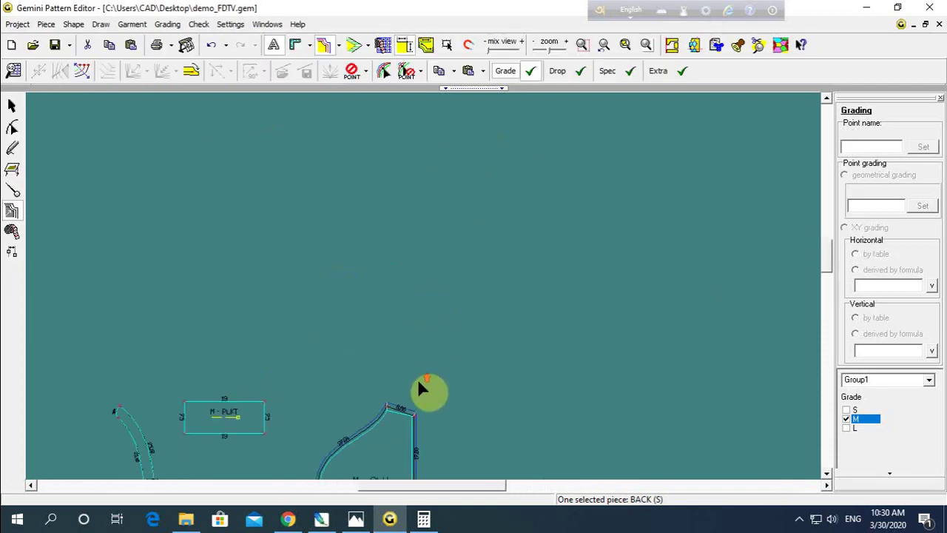
pyautogui.scroll(3, 431, 296)
pyautogui.scroll(2, 424, 293)
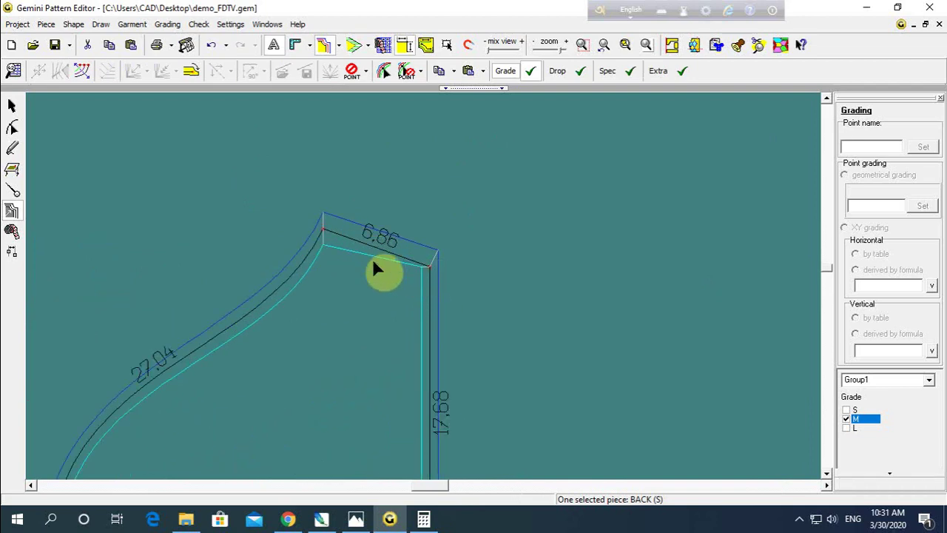
pyautogui.scroll(-2, 494, 290)
pyautogui.scroll(-1, 506, 292)
pyautogui.scroll(-1, 490, 296)
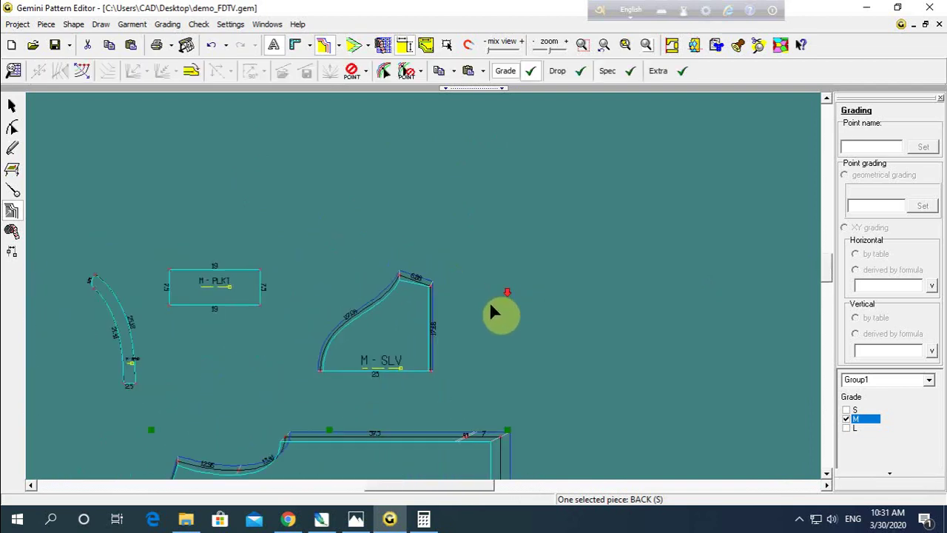
pyautogui.scroll(-2, 461, 376)
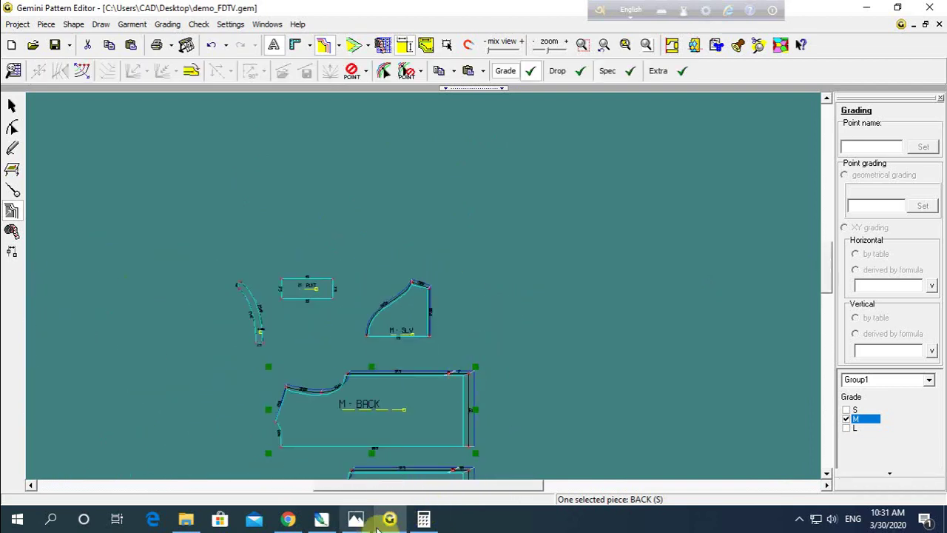
pyautogui.scroll(-1, 426, 418)
pyautogui.scroll(1, 426, 414)
pyautogui.scroll(1, 429, 266)
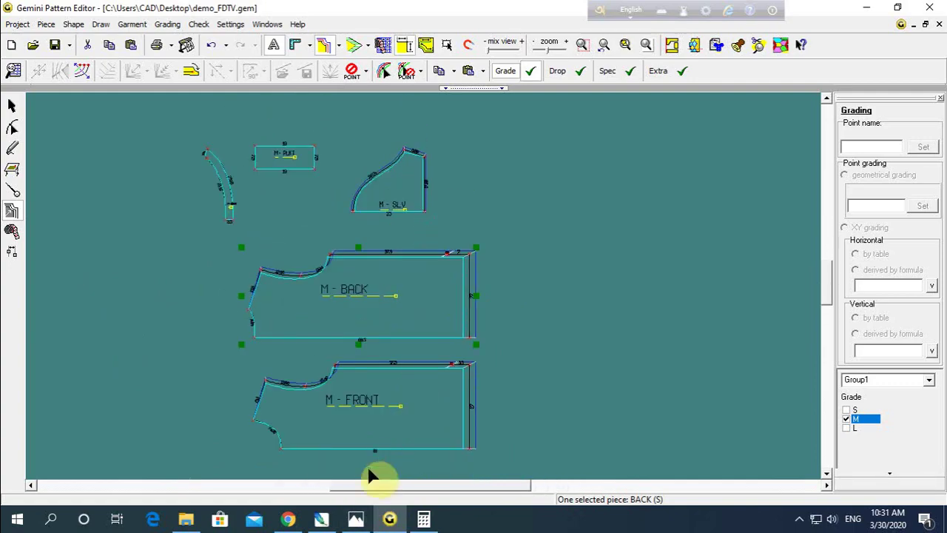
# Step: Reopen the polo-shirt size chart in Photos and zoom into the S–XXL table
pyautogui.click(355, 520)
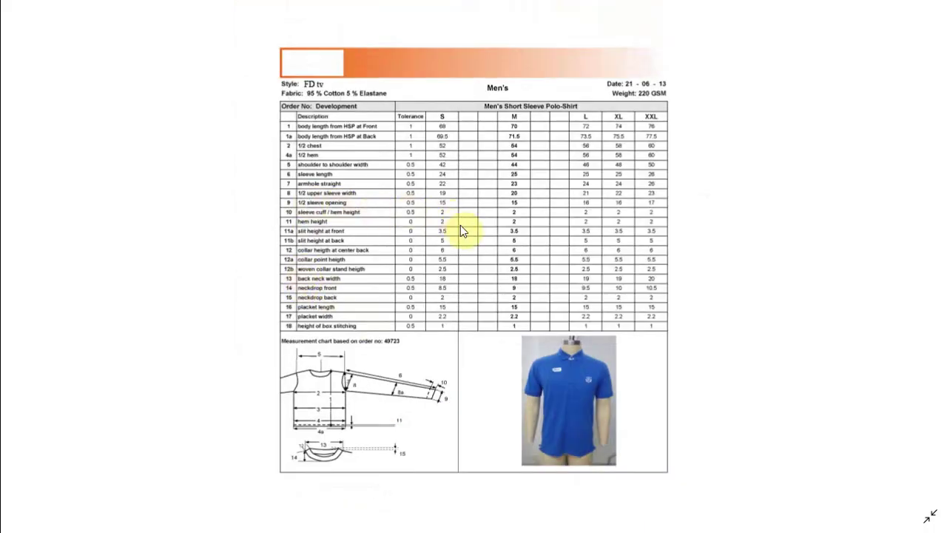
pyautogui.scroll(1, 474, 250)
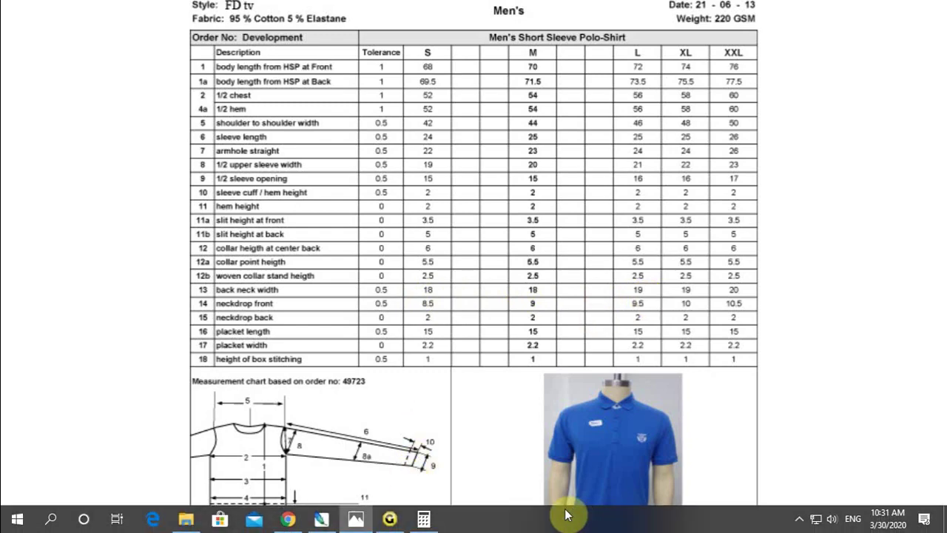
# Step: Grade the back and front side-slit points (1226) with a Y step of 5 for size L
pyautogui.click(390, 517)
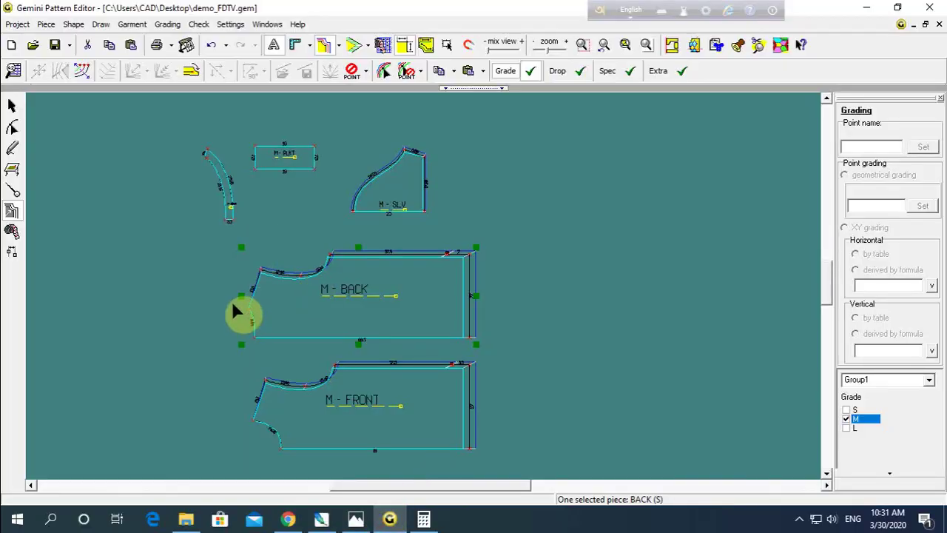
pyautogui.moveTo(235, 300); pyautogui.dragTo(262, 317)
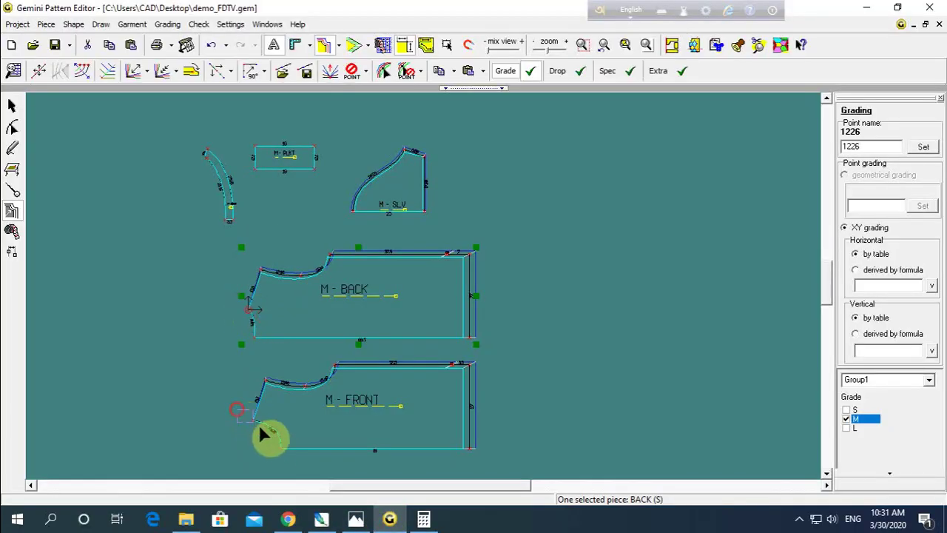
pyautogui.click(267, 429)
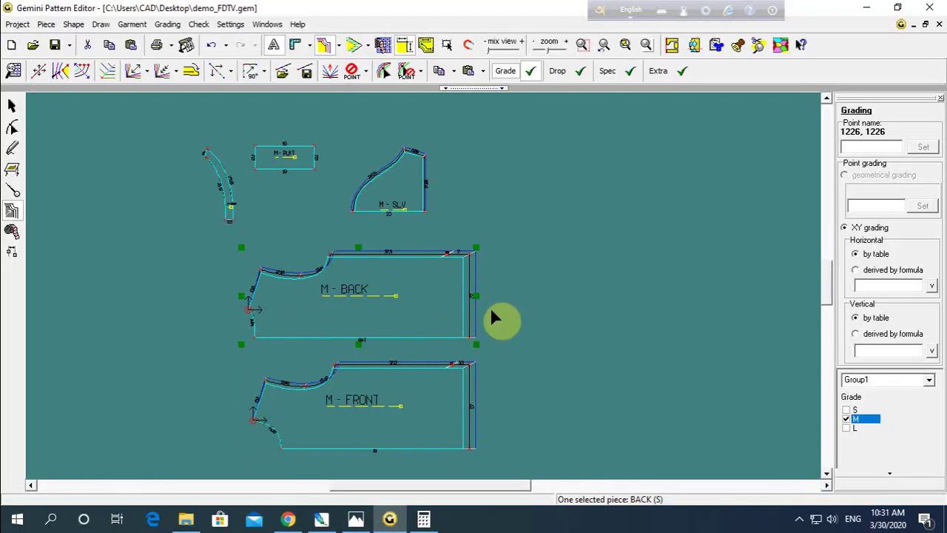
pyautogui.doubleClick(566, 246)
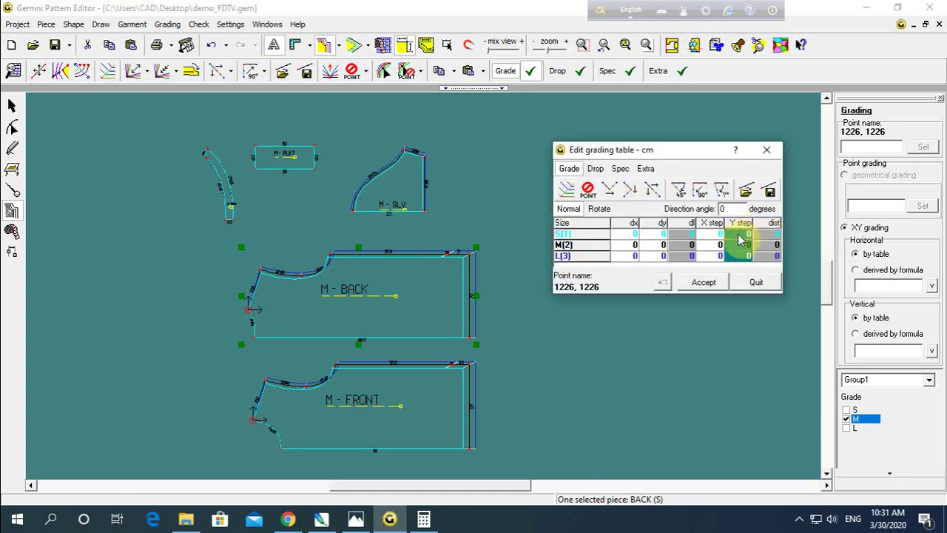
pyautogui.click(747, 257)
pyautogui.click(747, 256)
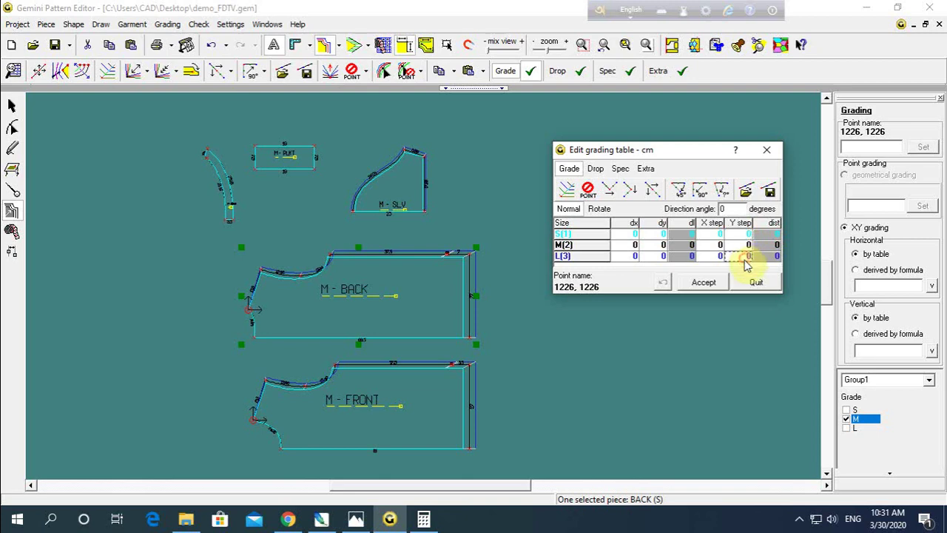
pyautogui.write('5')
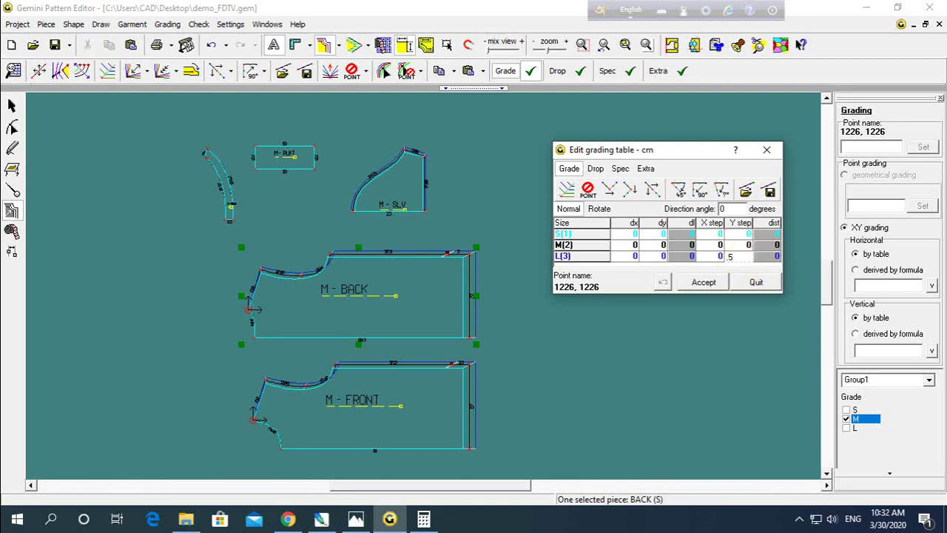
pyautogui.click(714, 287)
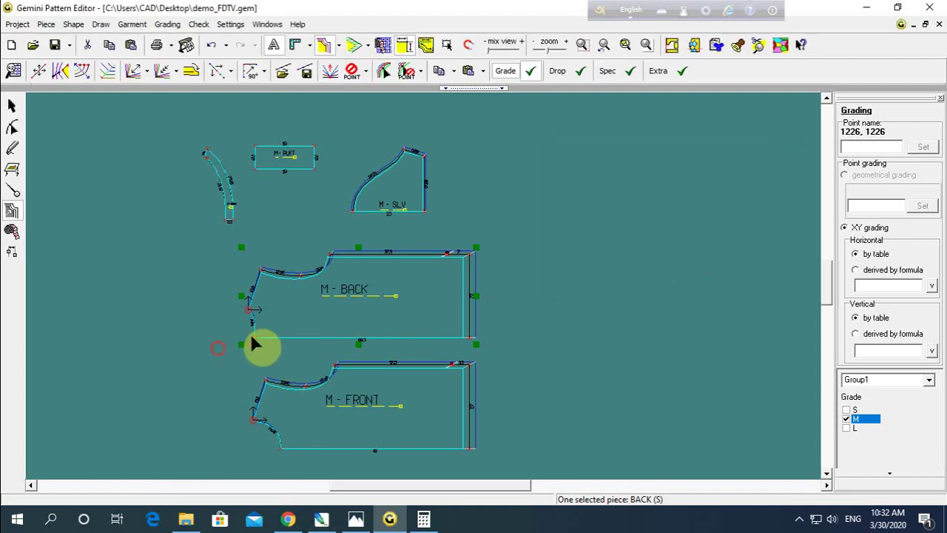
# Step: Zoom around the FRONT neckline to look over its curve
pyautogui.scroll(3, 254, 345)
pyautogui.scroll(2, 426, 294)
pyautogui.scroll(2, 427, 293)
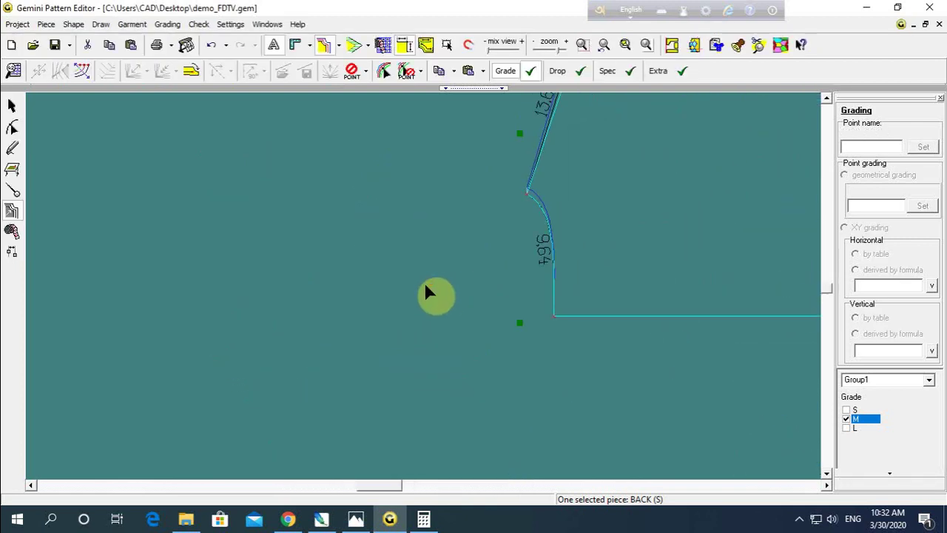
pyautogui.scroll(-1, 429, 295)
pyautogui.scroll(-1, 508, 434)
pyautogui.scroll(2, 424, 296)
pyautogui.scroll(1, 422, 331)
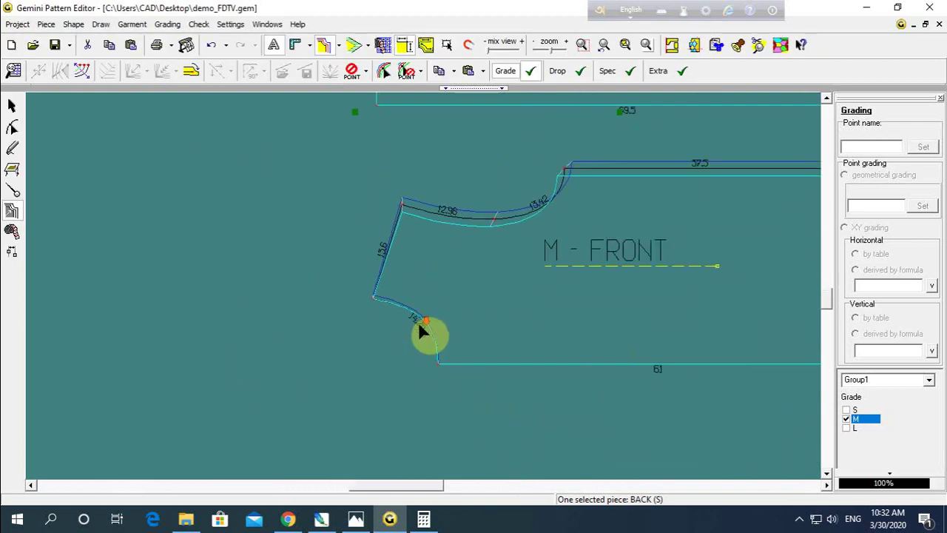
pyautogui.scroll(-2, 423, 332)
pyautogui.scroll(-1, 510, 249)
pyautogui.click(356, 518)
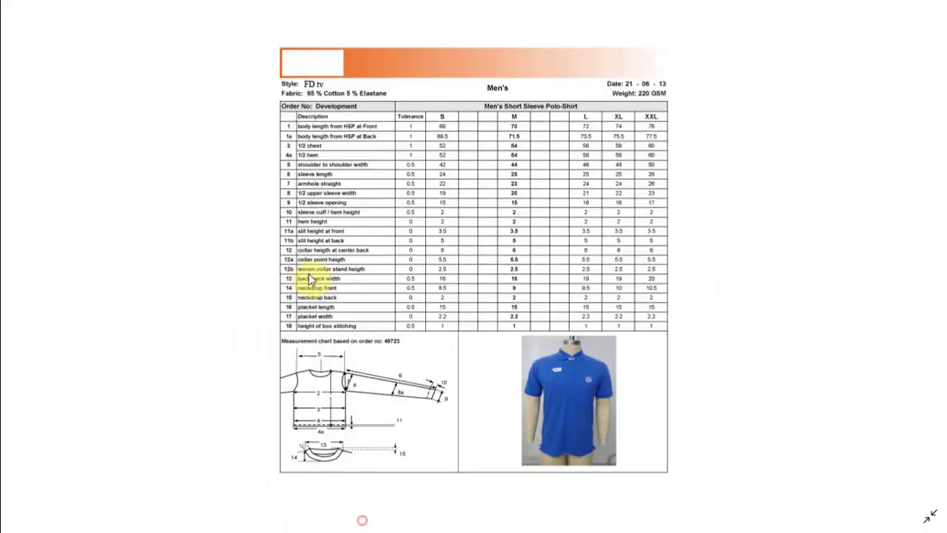
pyautogui.scroll(1, 450, 268)
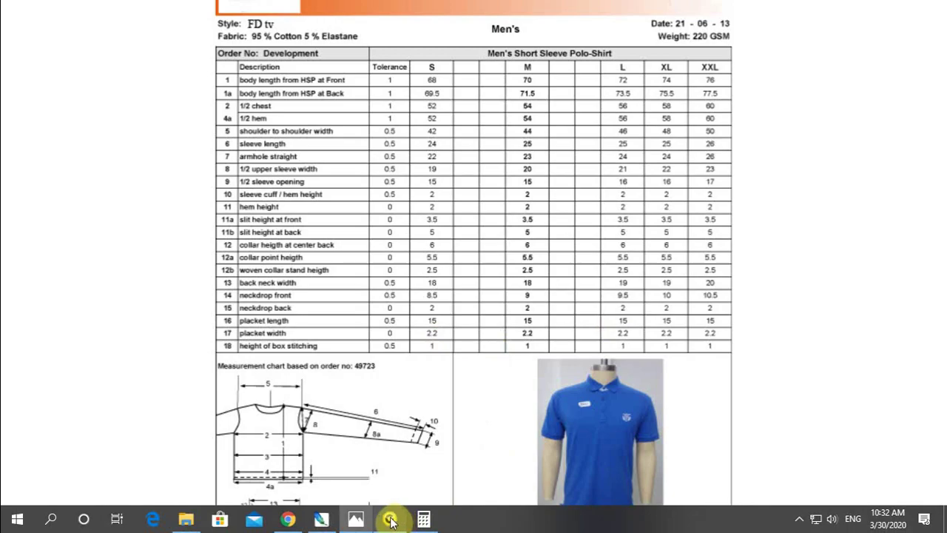
pyautogui.click(390, 520)
# Step: Set FRONT neck point 1225's X step column to 0,5 and accept (S −0,5, L 0,5)
pyautogui.click(389, 520)
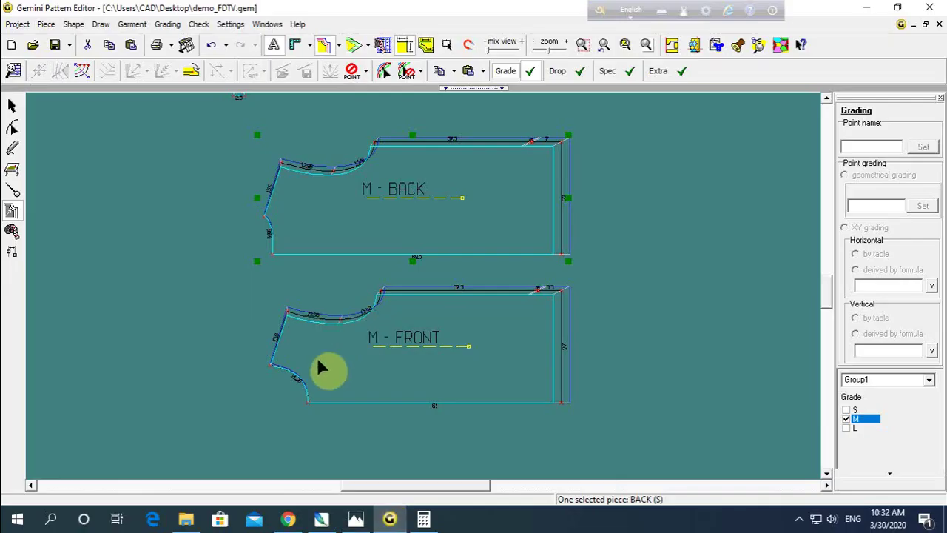
pyautogui.click(308, 402)
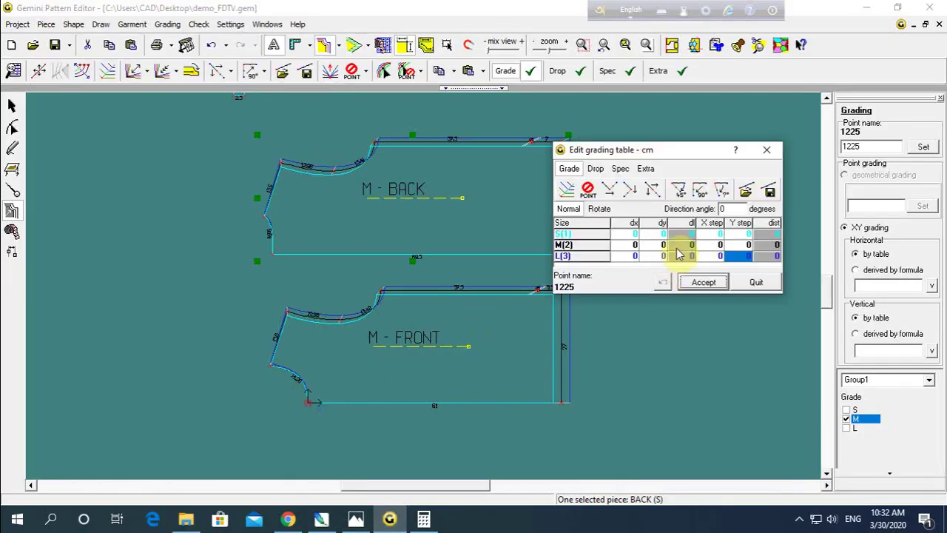
pyautogui.click(712, 222)
pyautogui.click(710, 251)
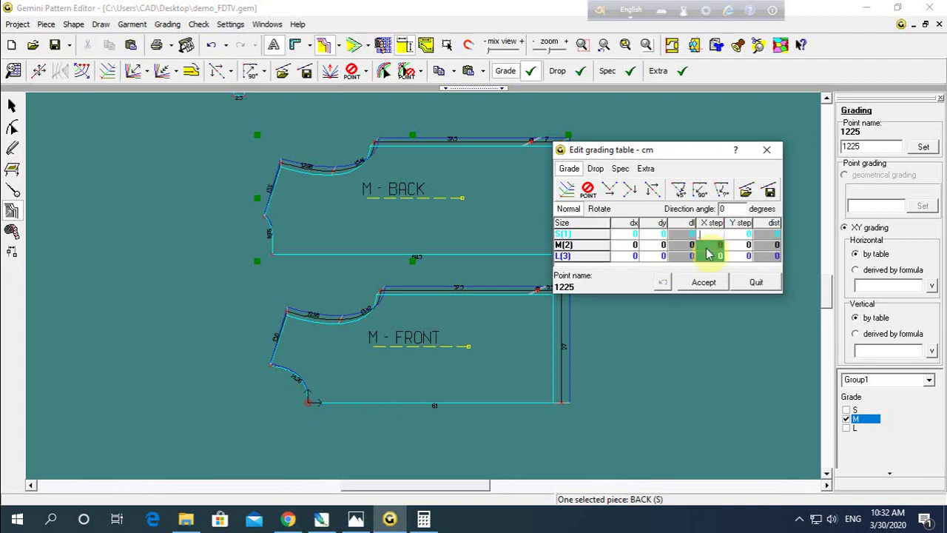
pyautogui.write('-0,5')
pyautogui.press('Return')
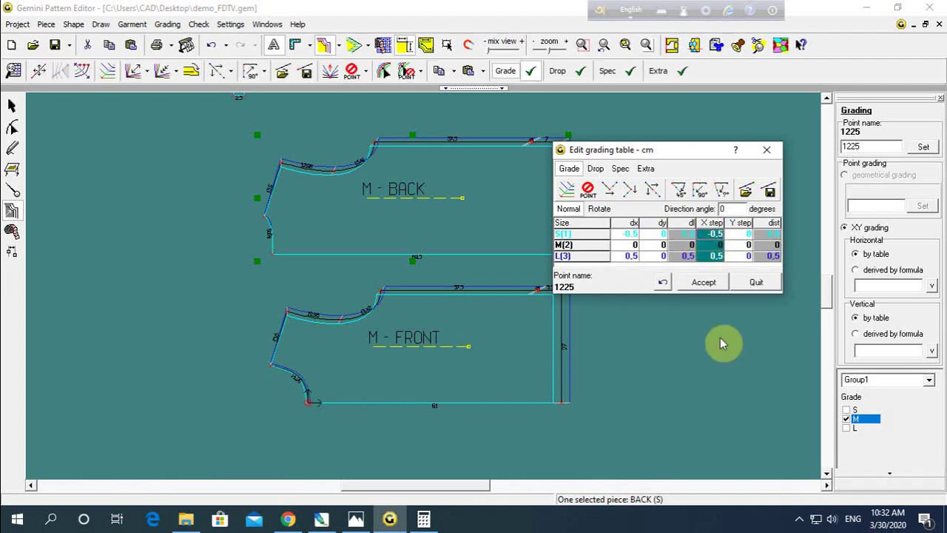
pyautogui.click(704, 282)
pyautogui.scroll(-2, 439, 261)
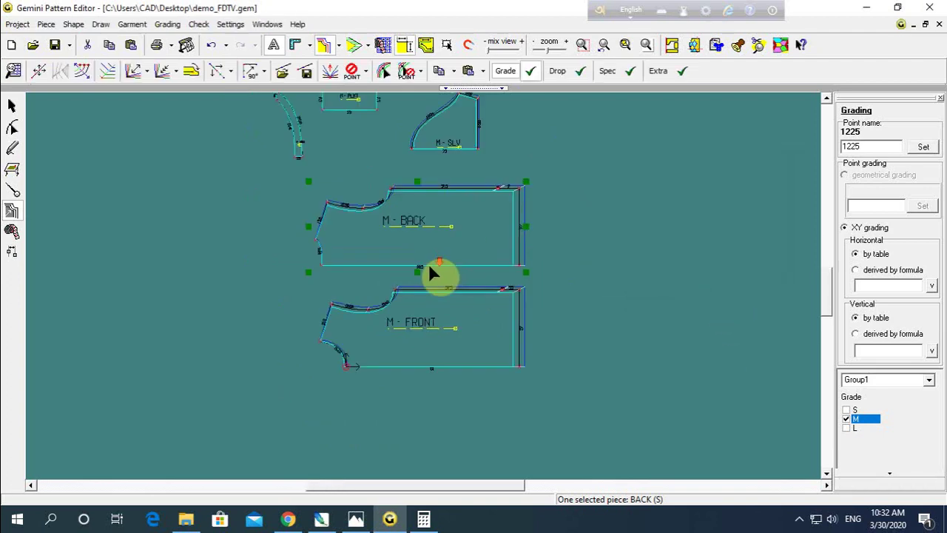
pyautogui.scroll(2, 435, 257)
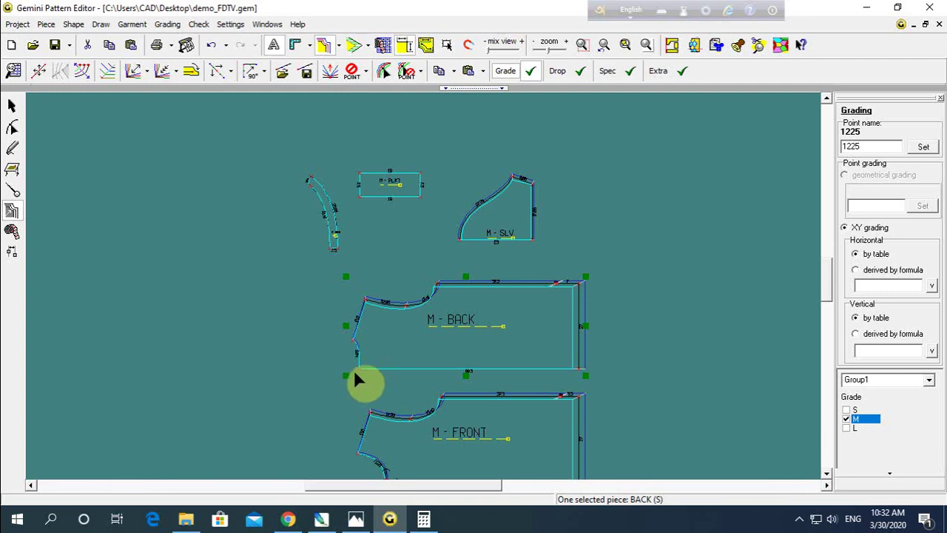
# Step: Move the BAND piece beside the FRONT piece
pyautogui.click(11, 105)
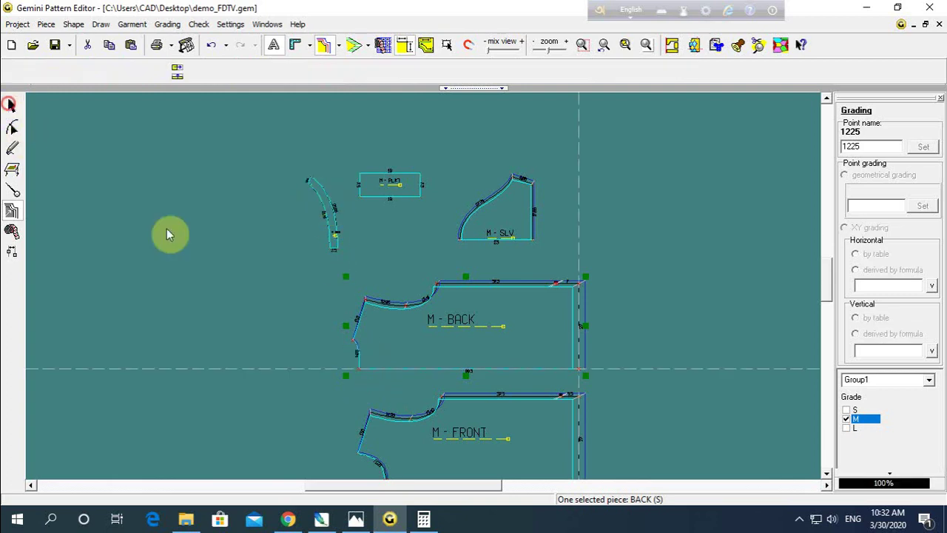
pyautogui.moveTo(338, 229)
pyautogui.mouseDown()
pyautogui.moveTo(313, 385)
pyautogui.moveTo(321, 416)
pyautogui.mouseUp()
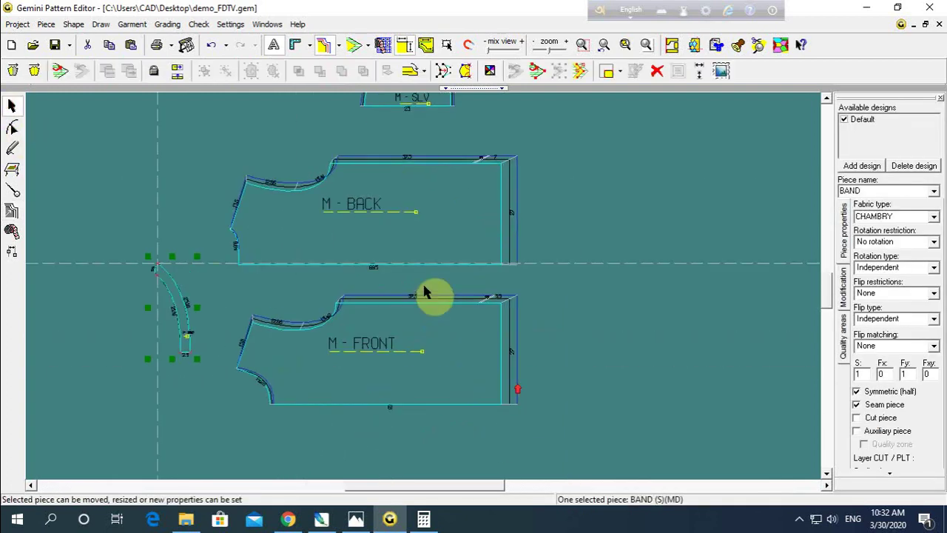
pyautogui.scroll(1, 425, 293)
pyautogui.scroll(1, 391, 258)
# Step: Measure the BACK and SLV curve lengths along their contours and add both to the measurement table
pyautogui.click(382, 46)
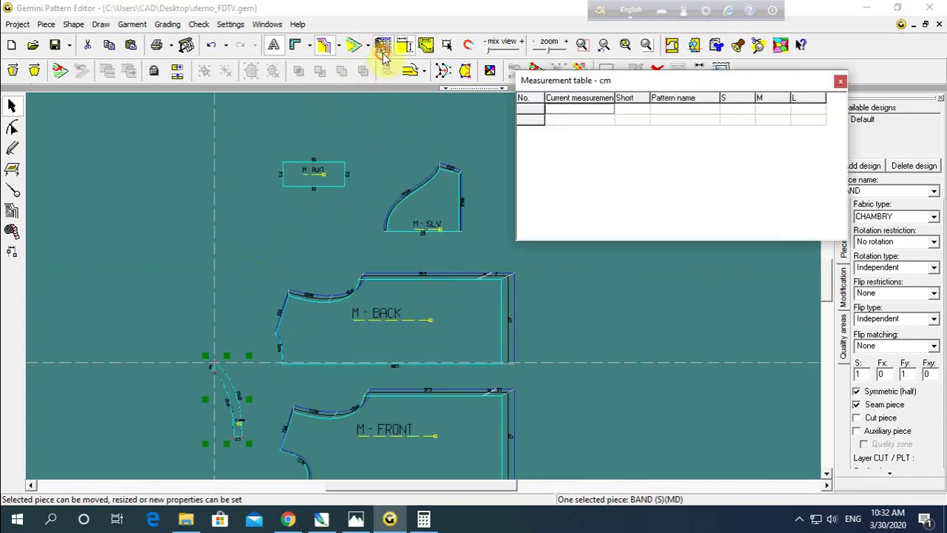
pyautogui.click(12, 230)
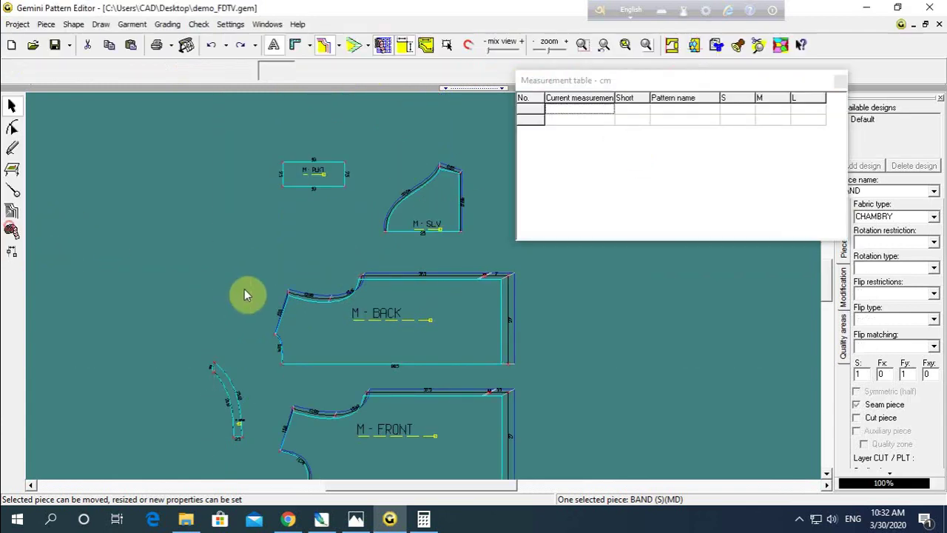
pyautogui.click(289, 295)
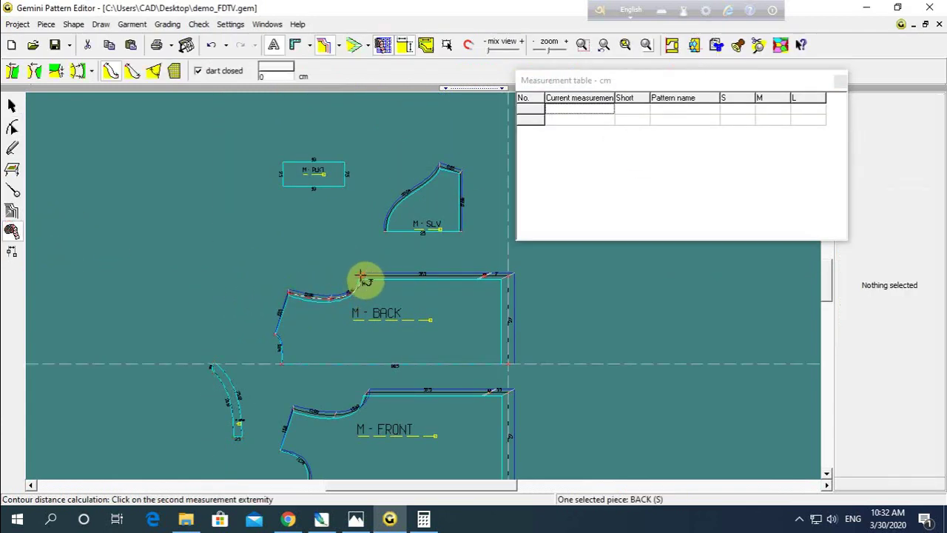
pyautogui.click(360, 276)
pyautogui.rightClick(571, 111)
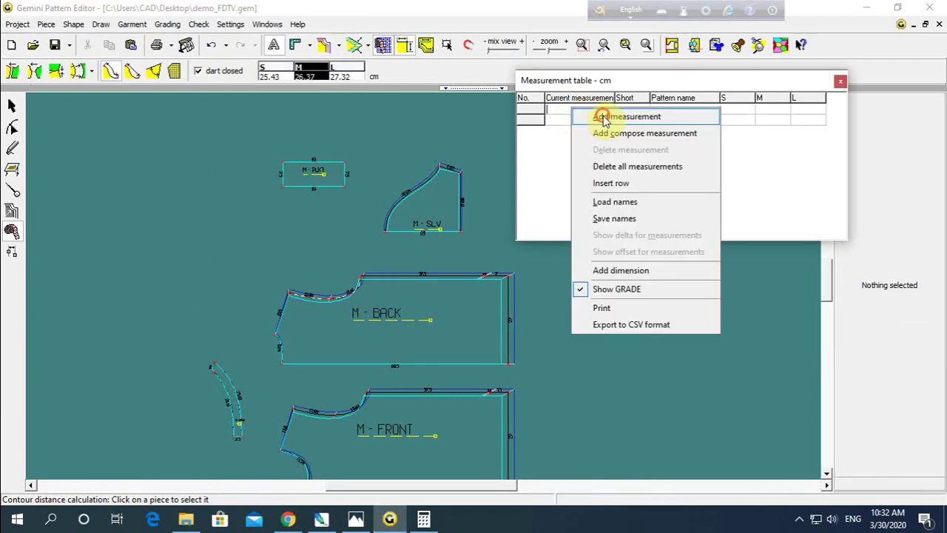
pyautogui.click(602, 119)
pyautogui.click(384, 231)
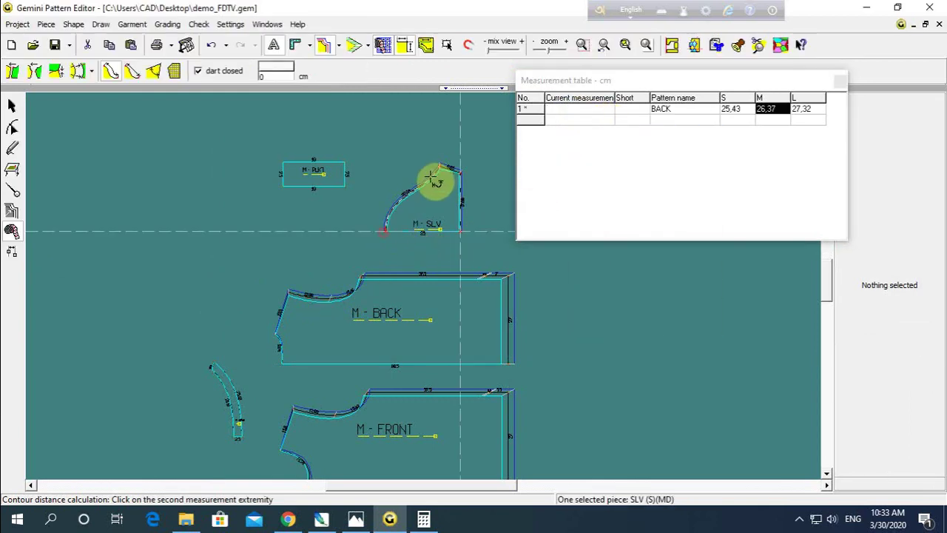
pyautogui.click(442, 170)
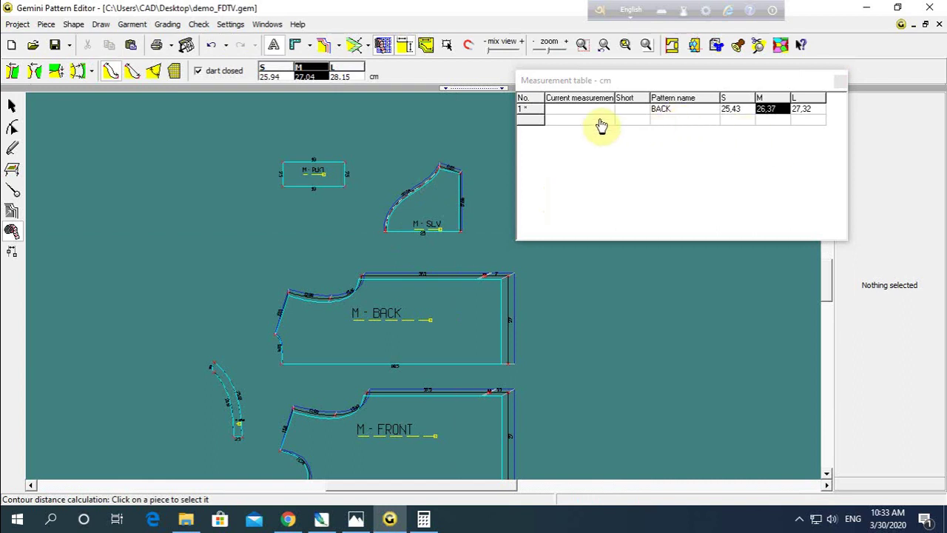
pyautogui.click(560, 121)
pyautogui.rightClick(560, 121)
pyautogui.click(582, 130)
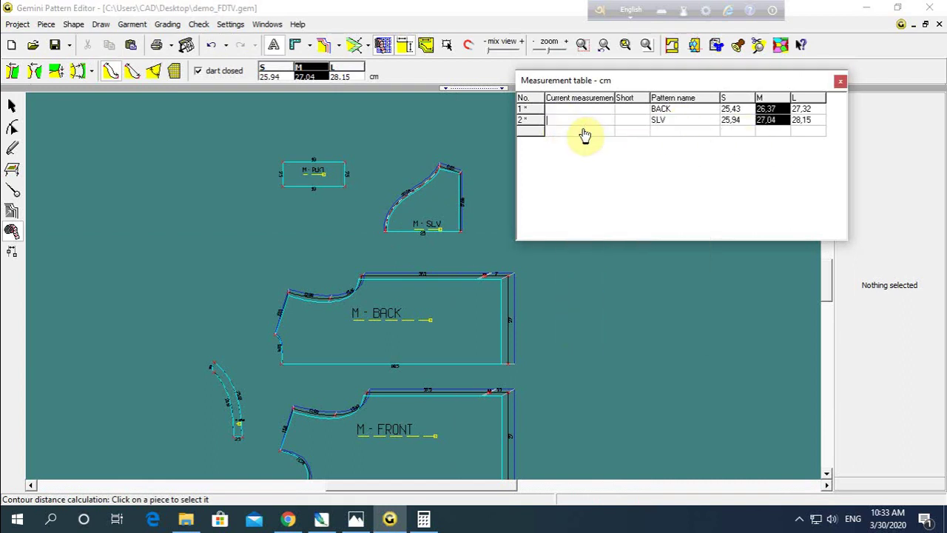
# Step: Add a composed measurement R1 - R2, giving -0,5 / -0,67 / -0,83
pyautogui.rightClick(576, 131)
pyautogui.click(608, 154)
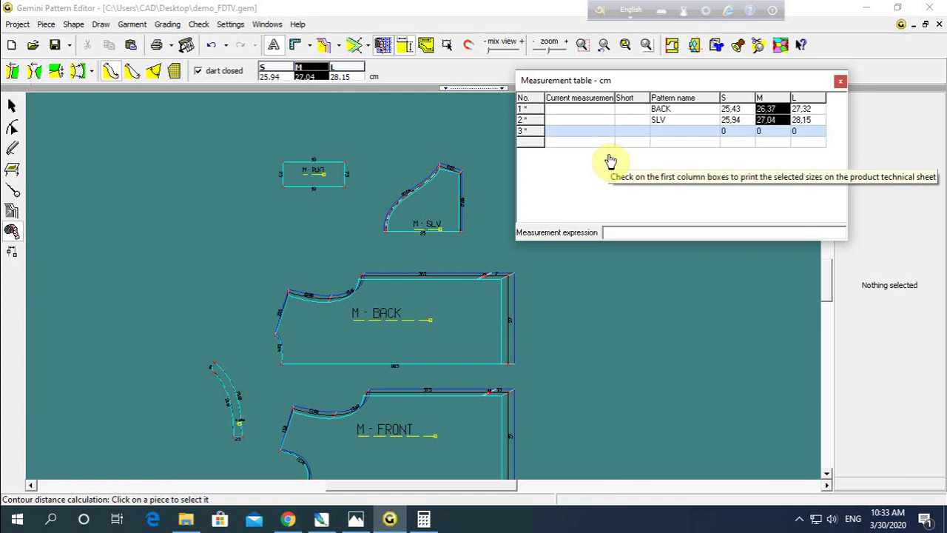
pyautogui.write('R1-R2')
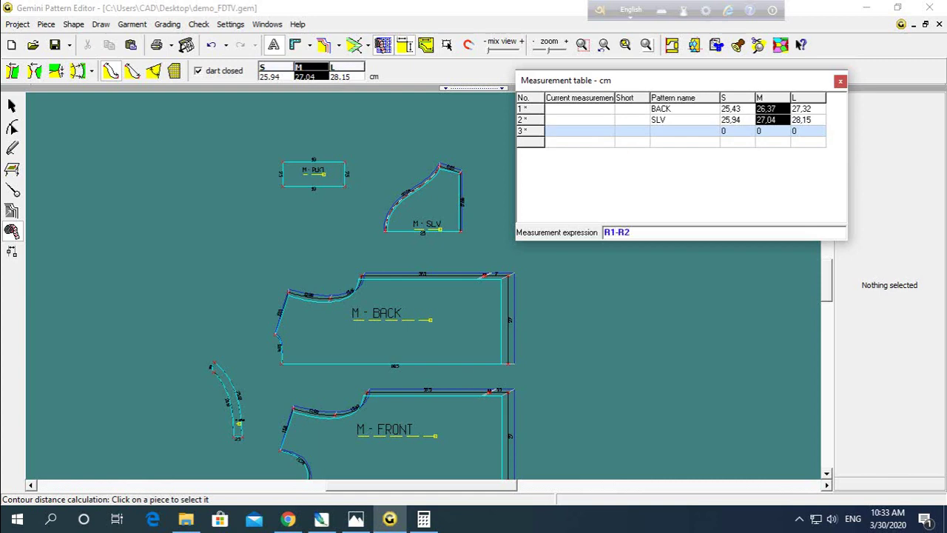
pyautogui.press('Return')
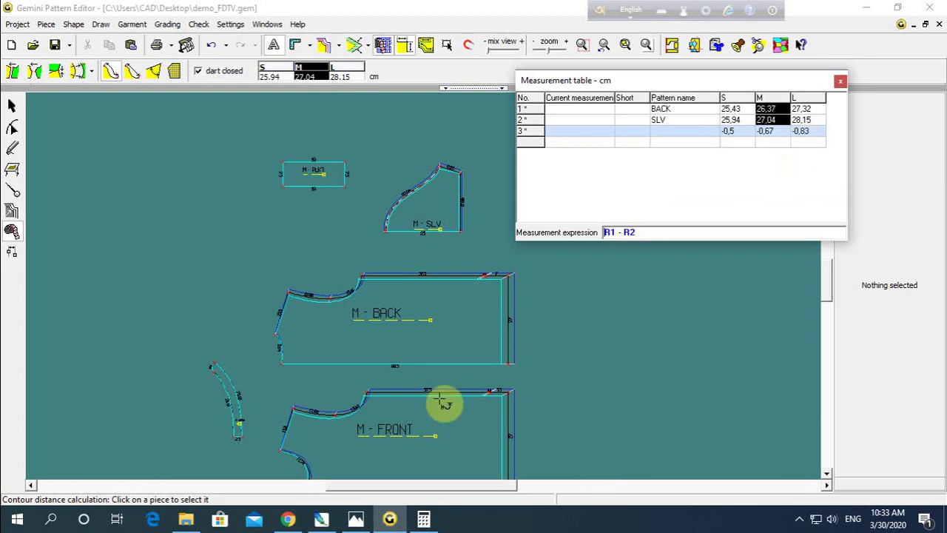
# Step: Grade SLV point 2445 by 0,1 cm across (S +0,1, L −0,1), making SLV 26,01/27,04/28,08
pyautogui.click(10, 211)
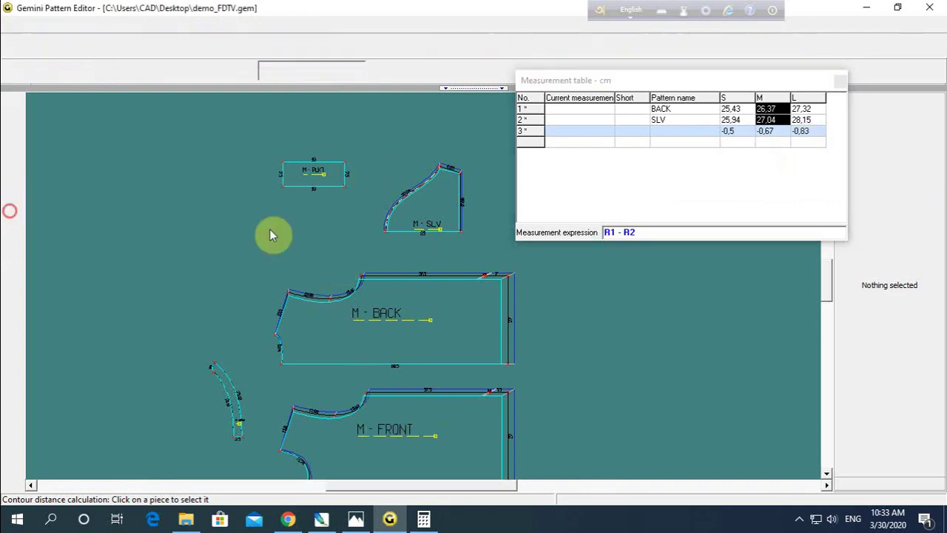
pyautogui.click(438, 164)
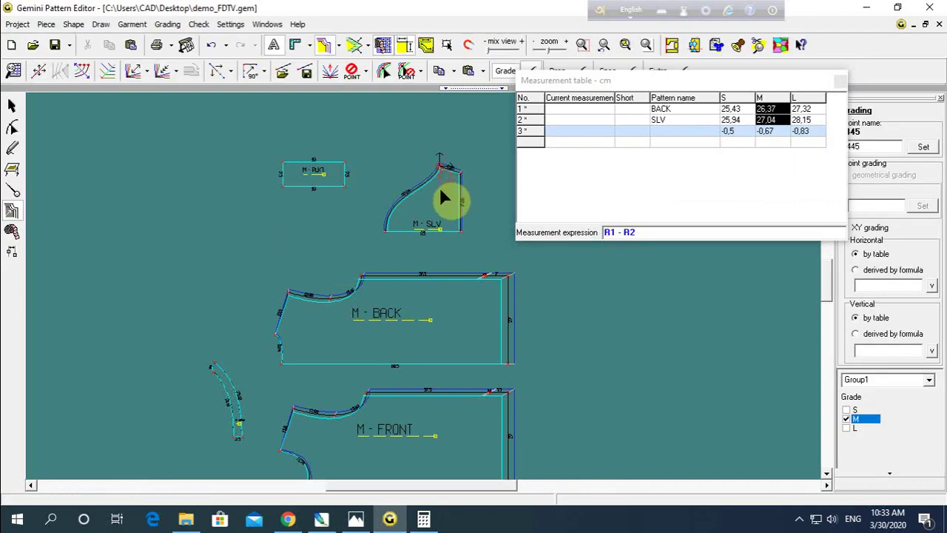
pyautogui.scroll(2, 423, 283)
pyautogui.scroll(2, 421, 283)
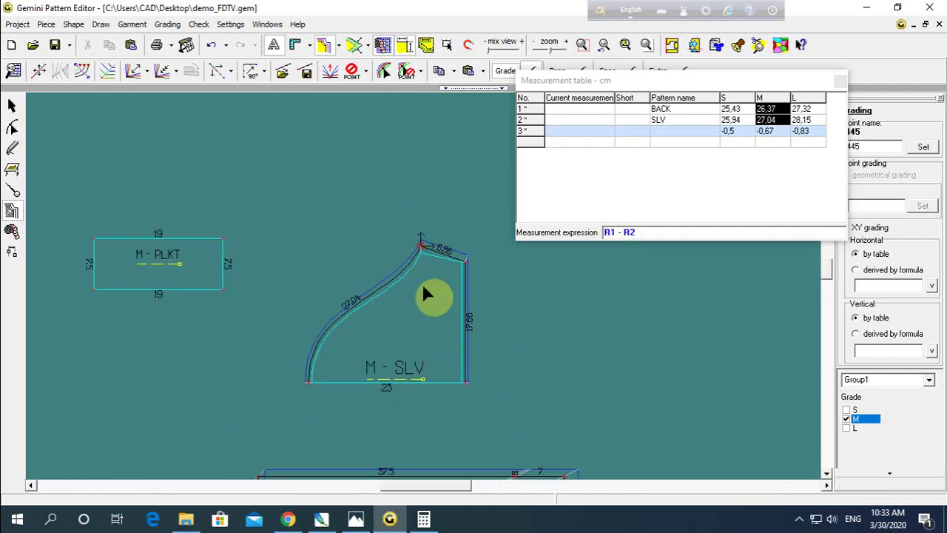
pyautogui.click(423, 288)
pyautogui.moveTo(709, 234); pyautogui.dragTo(706, 265)
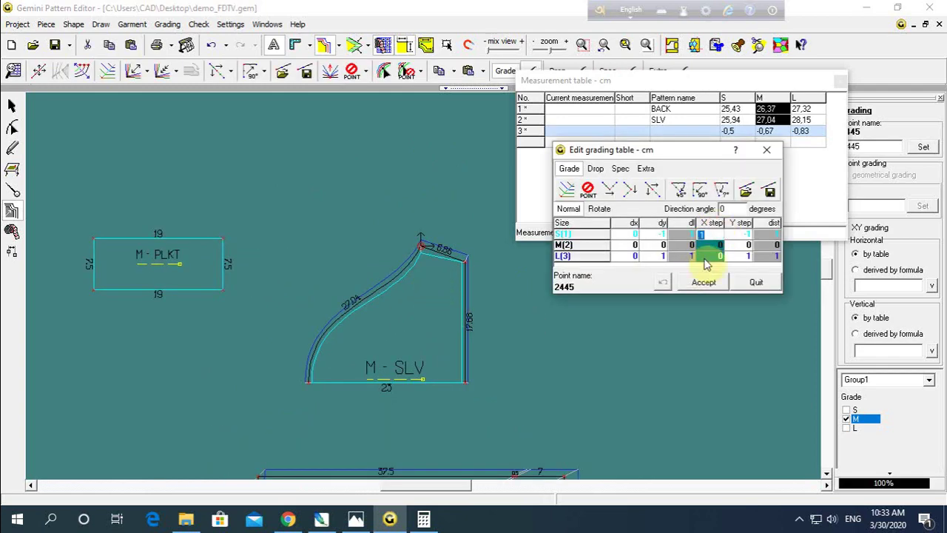
pyautogui.press('Return')
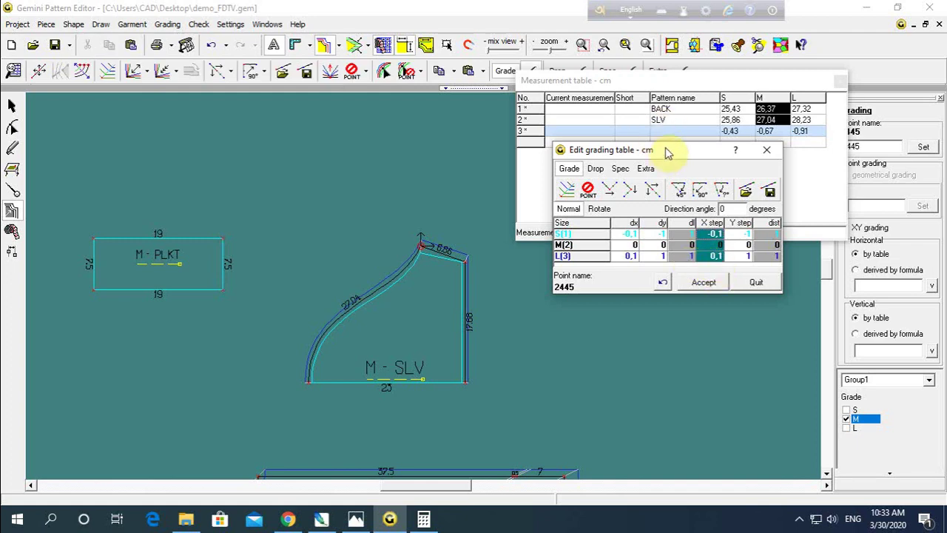
pyautogui.moveTo(667, 150); pyautogui.dragTo(673, 237)
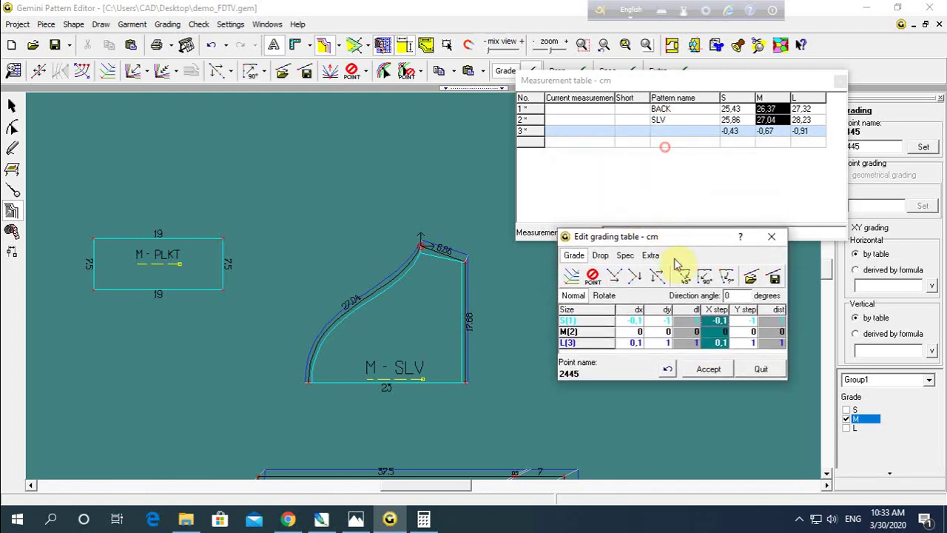
pyautogui.click(717, 320)
pyautogui.write('-')
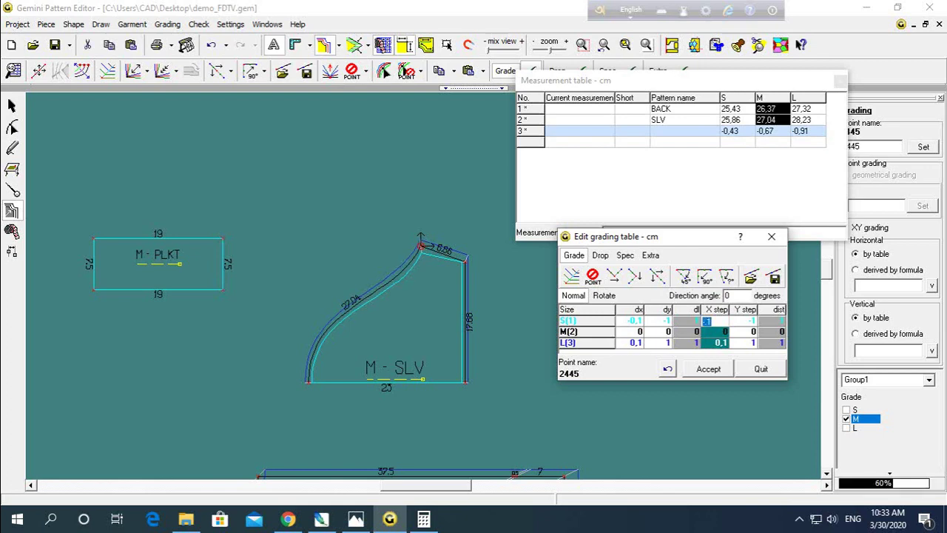
pyautogui.write('0,1')
pyautogui.press('Return')
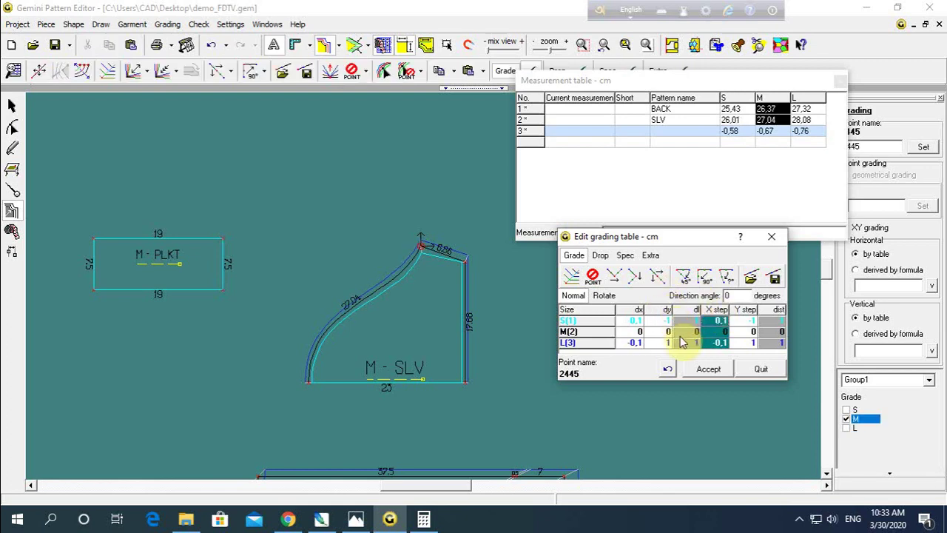
pyautogui.click(706, 367)
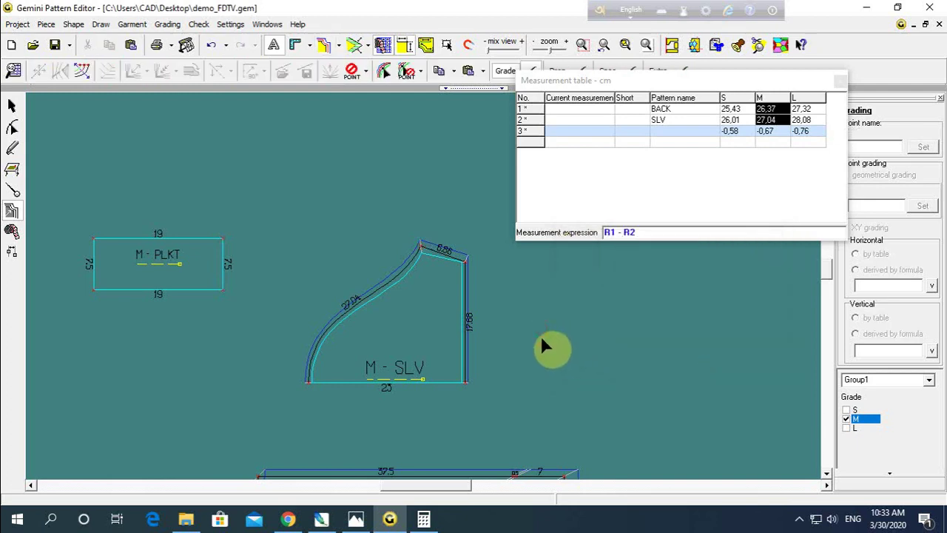
pyautogui.scroll(1, 470, 350)
pyautogui.scroll(-1, 441, 286)
# Step: Measure the BACK neckline along its contour and add it as row 4
pyautogui.scroll(-1, 517, 325)
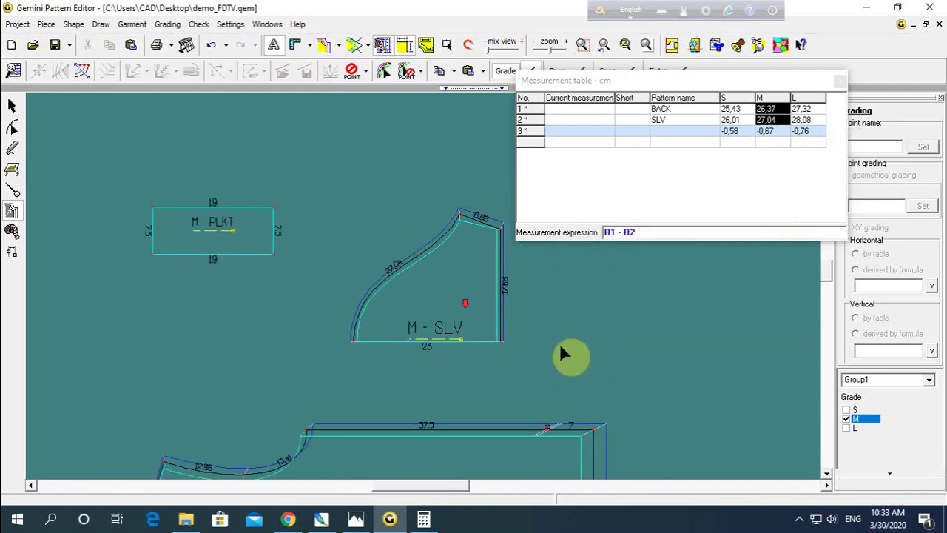
pyautogui.scroll(-1, 426, 360)
pyautogui.scroll(-1, 285, 414)
pyautogui.scroll(1, 434, 296)
pyautogui.scroll(1, 434, 300)
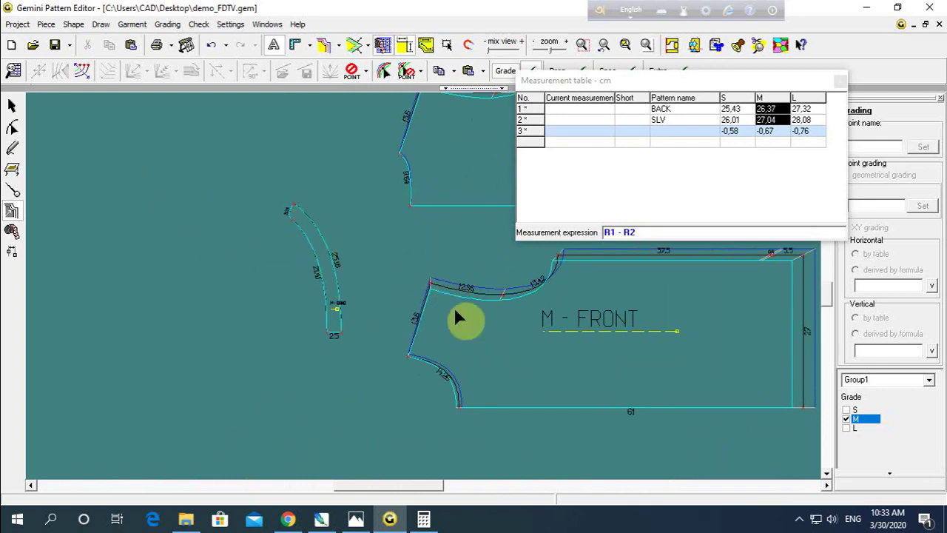
pyautogui.click(11, 231)
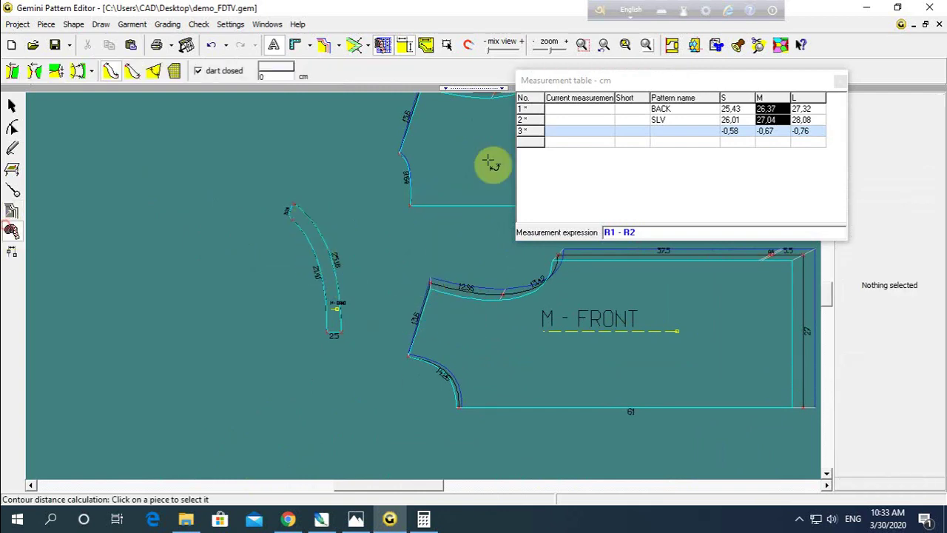
pyautogui.click(410, 205)
pyautogui.click(402, 157)
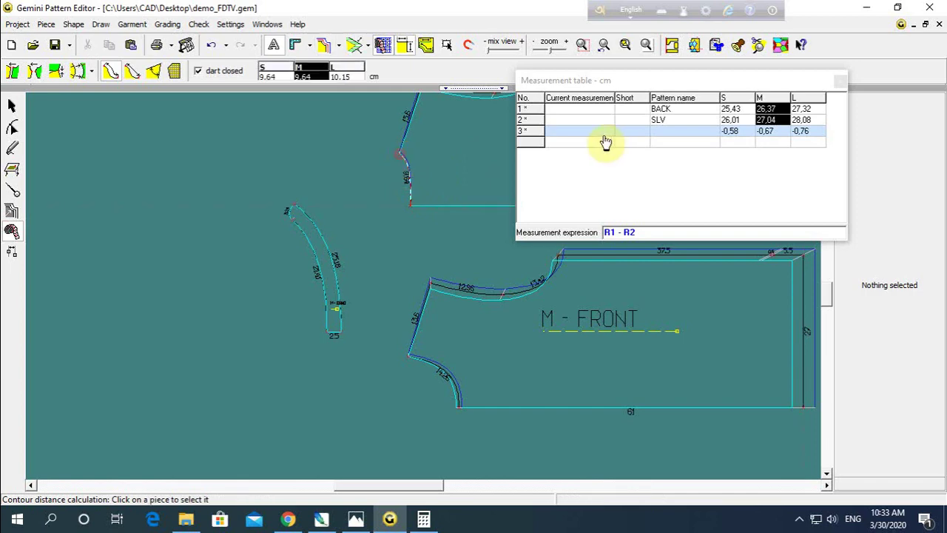
pyautogui.click(575, 140)
pyautogui.rightClick(577, 140)
pyautogui.click(614, 149)
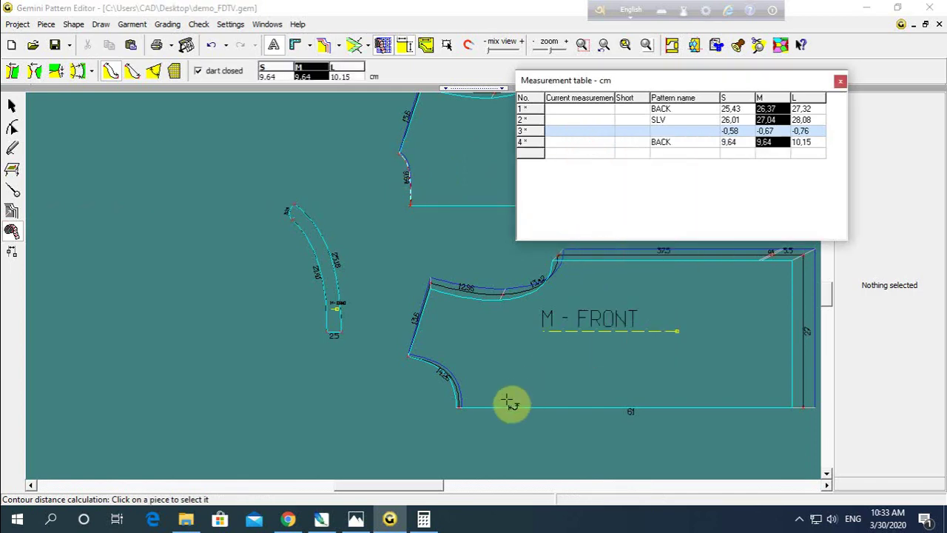
# Step: Measure the FRONT neckline and add it as row 5
pyautogui.click(457, 409)
pyautogui.click(410, 360)
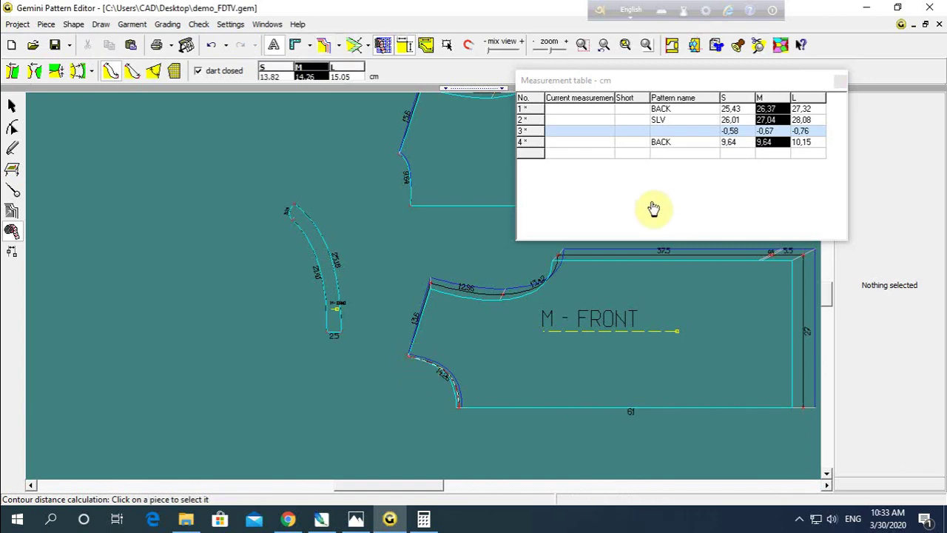
pyautogui.click(566, 153)
pyautogui.rightClick(569, 147)
pyautogui.click(590, 158)
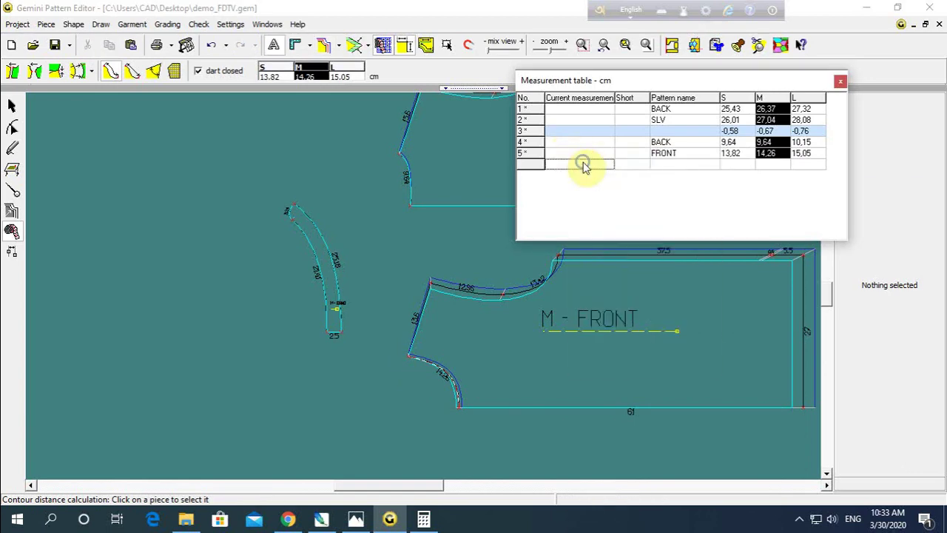
# Step: Add composed row 6 = R4 + R5, giving 23,46 / 23,9 / 25,2
pyautogui.rightClick(576, 165)
pyautogui.click(607, 187)
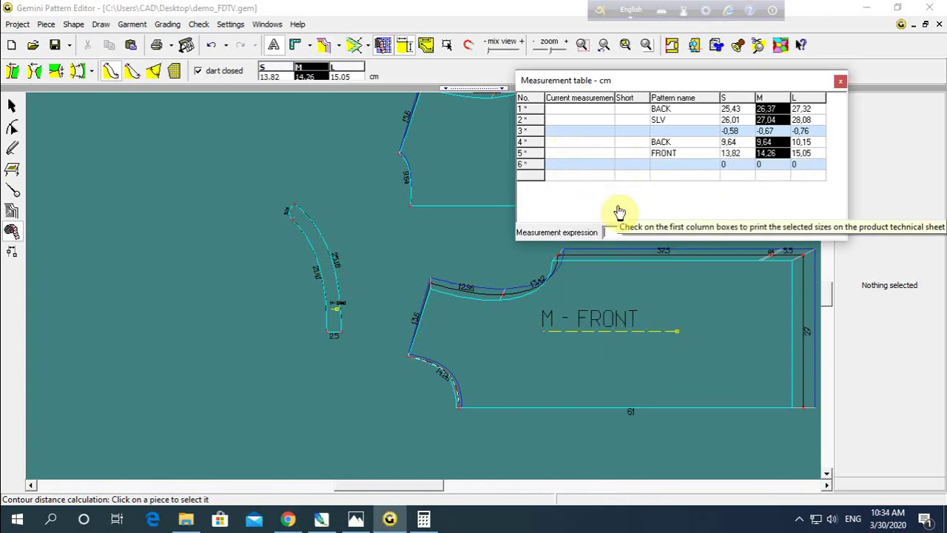
pyautogui.write('R4+R5')
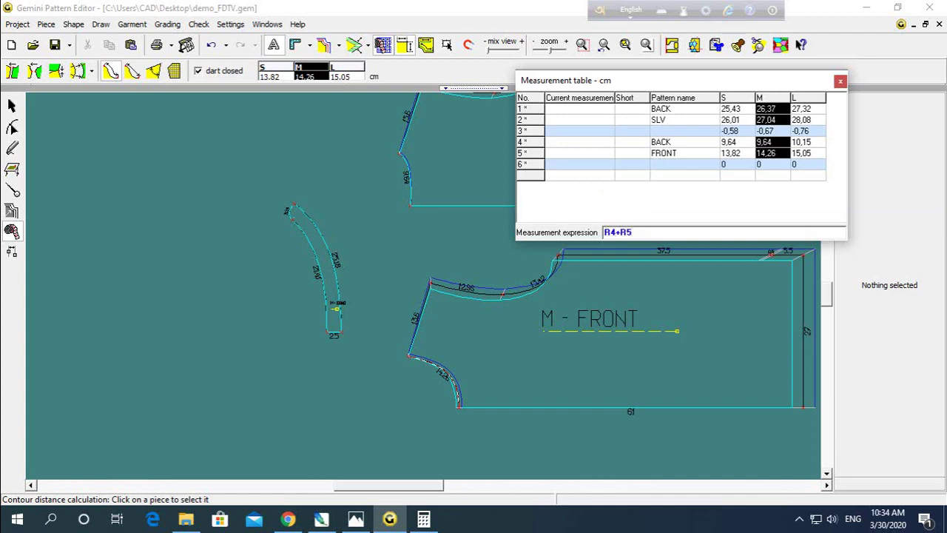
pyautogui.press('Return')
# Step: Measure the collar BAND edge and add its 25,18 length as row 7
pyautogui.click(294, 204)
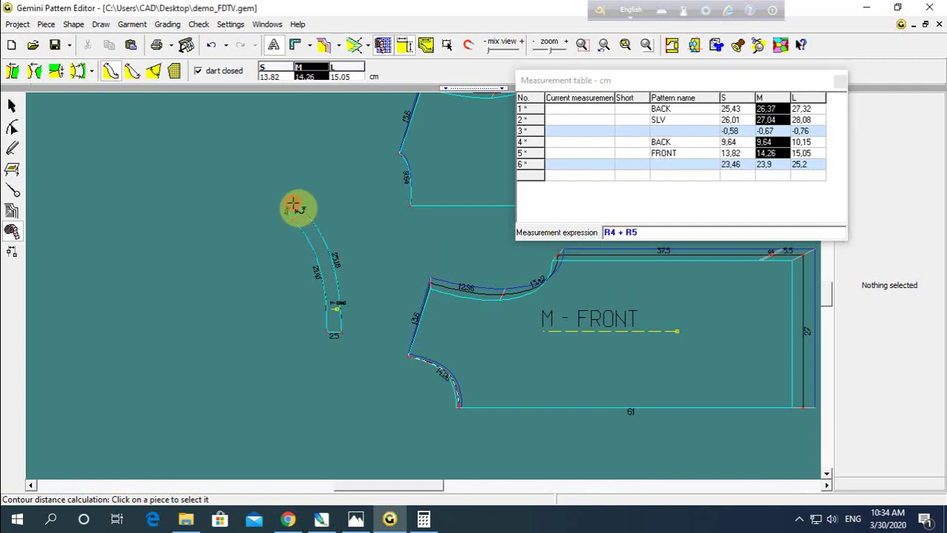
pyautogui.click(339, 315)
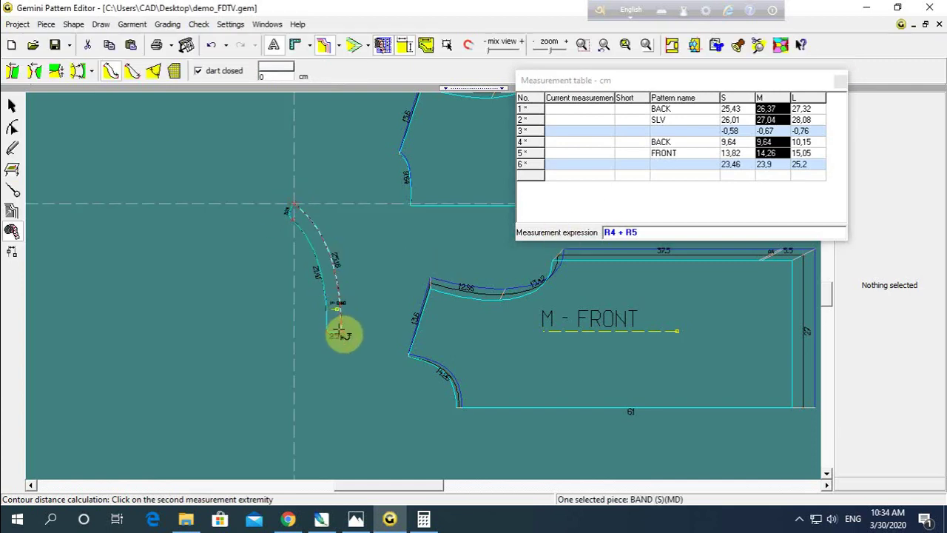
pyautogui.rightClick(579, 179)
pyautogui.click(591, 185)
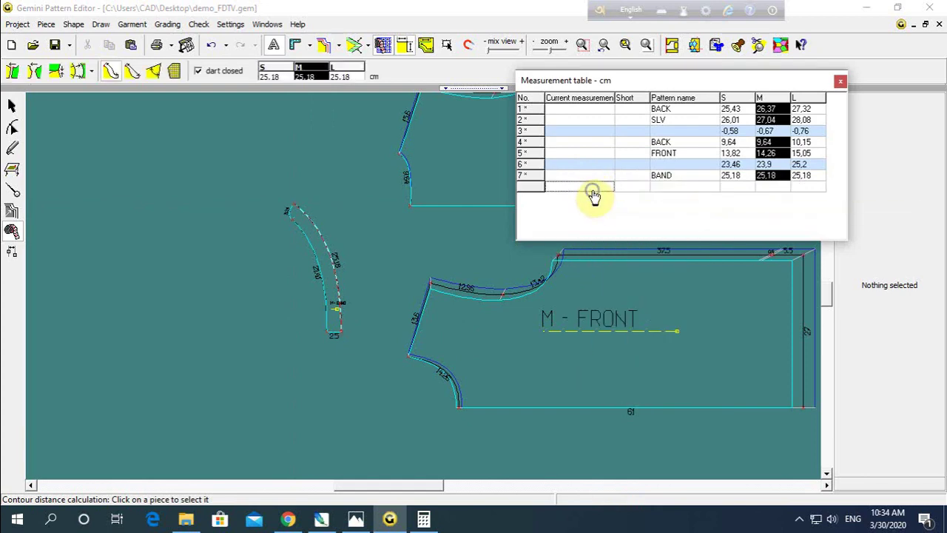
pyautogui.rightClick(584, 184)
pyautogui.click(626, 217)
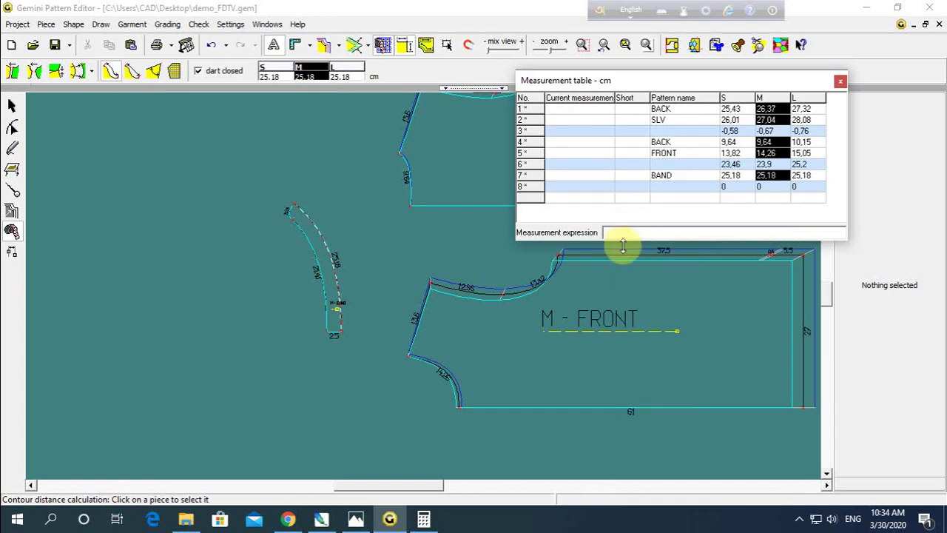
# Step: Enter R6 - R7 as the row 8 expression, yielding -1,72 / -1,28 / 0,02
pyautogui.write('R6-R7')
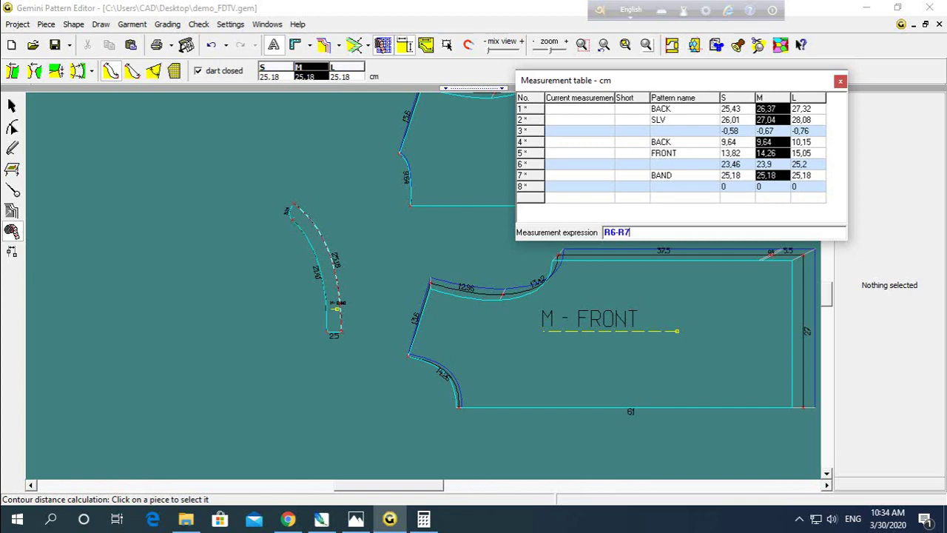
pyautogui.press('Return')
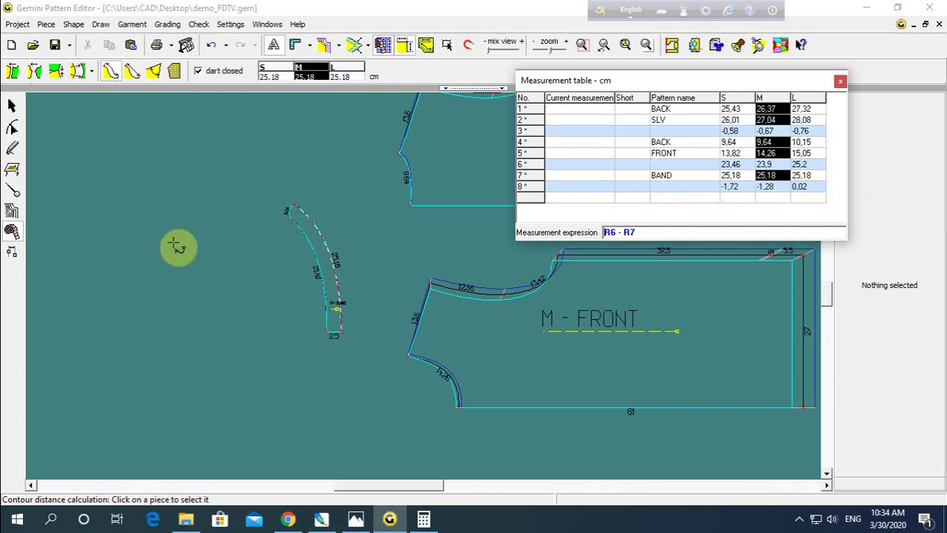
pyautogui.click(17, 209)
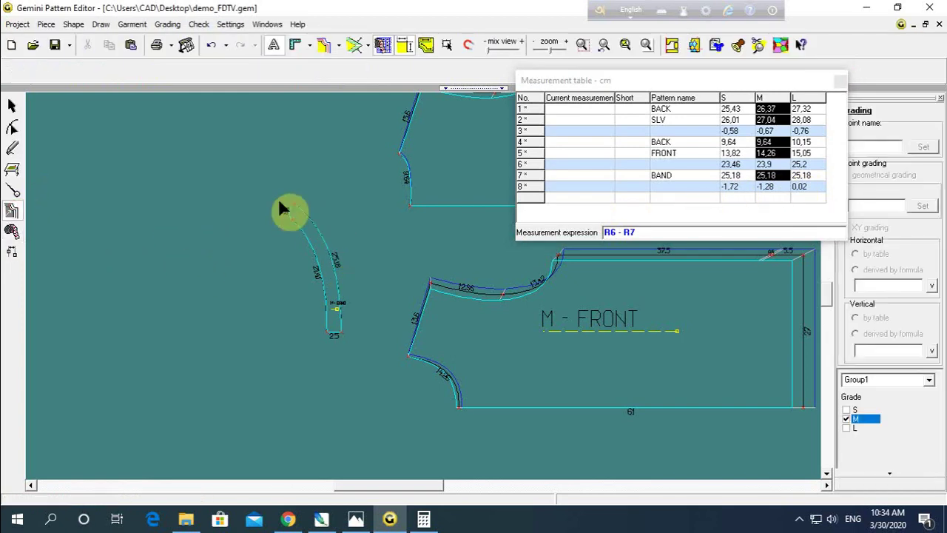
# Step: Pick the collar band's top point and set its L size Y step to 1,3
pyautogui.click(307, 233)
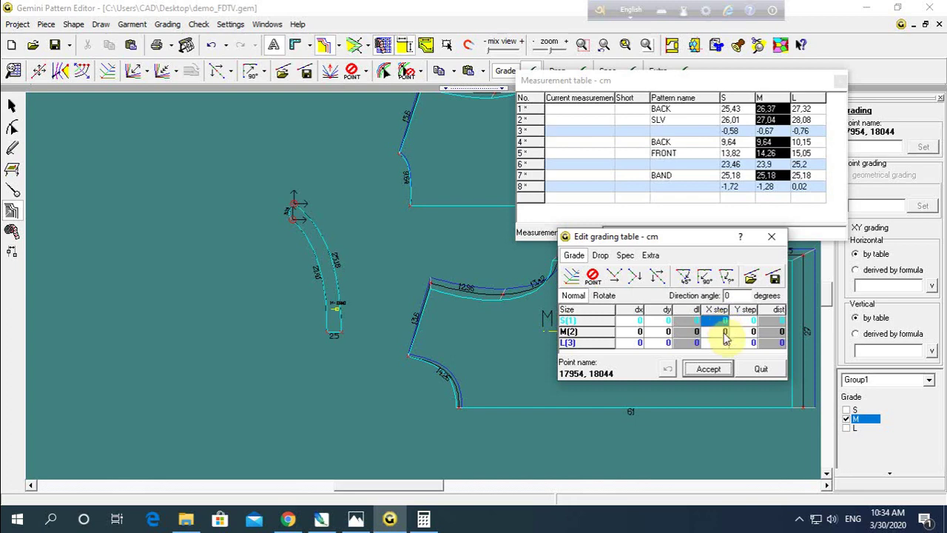
pyautogui.click(721, 344)
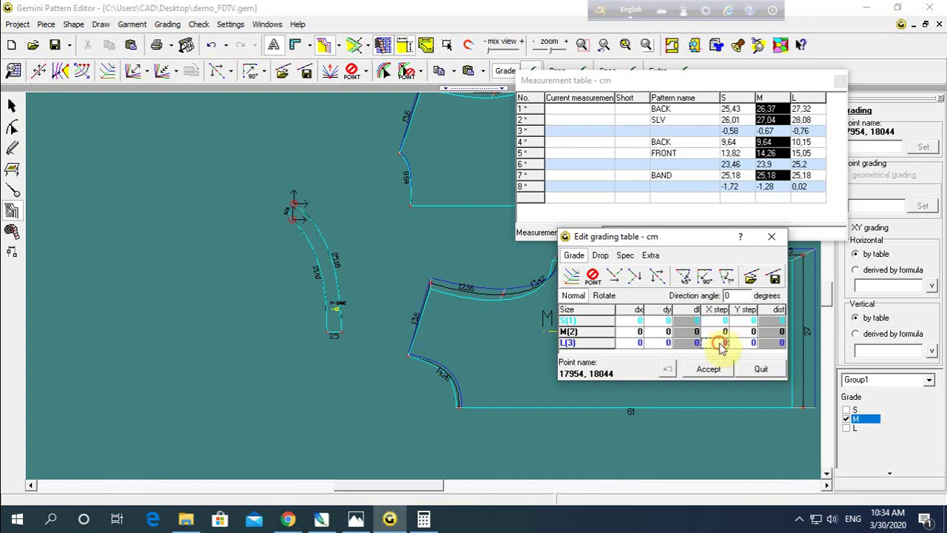
pyautogui.click(740, 343)
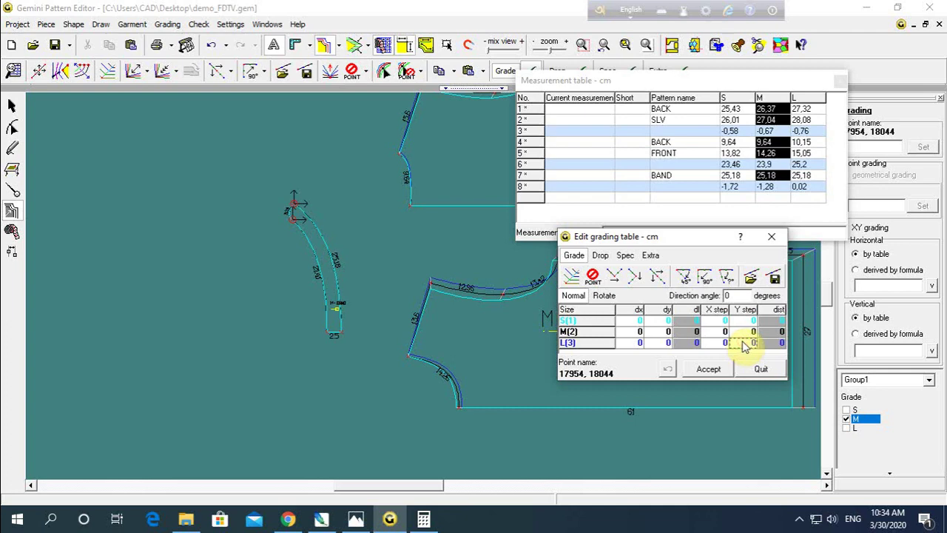
pyautogui.write('5')
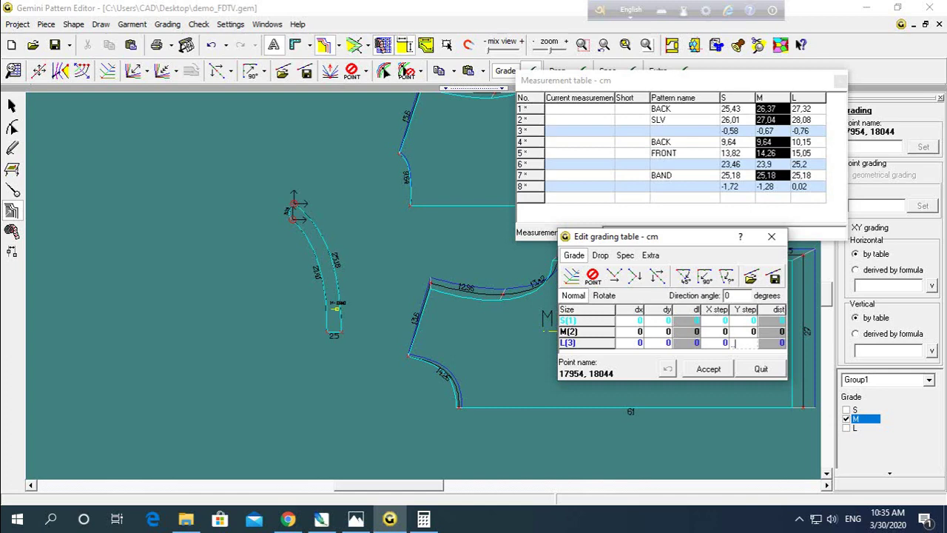
pyautogui.click(745, 348)
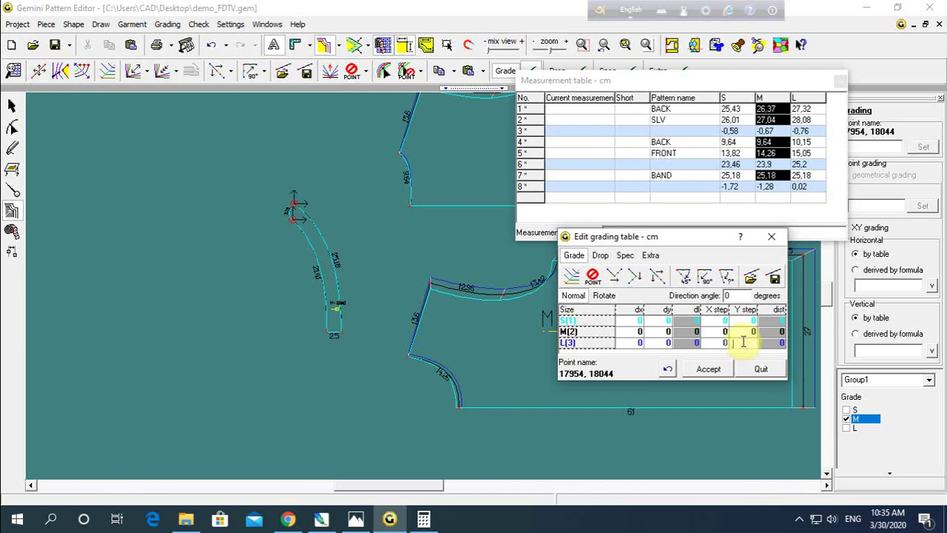
pyautogui.write('7')
pyautogui.click(745, 347)
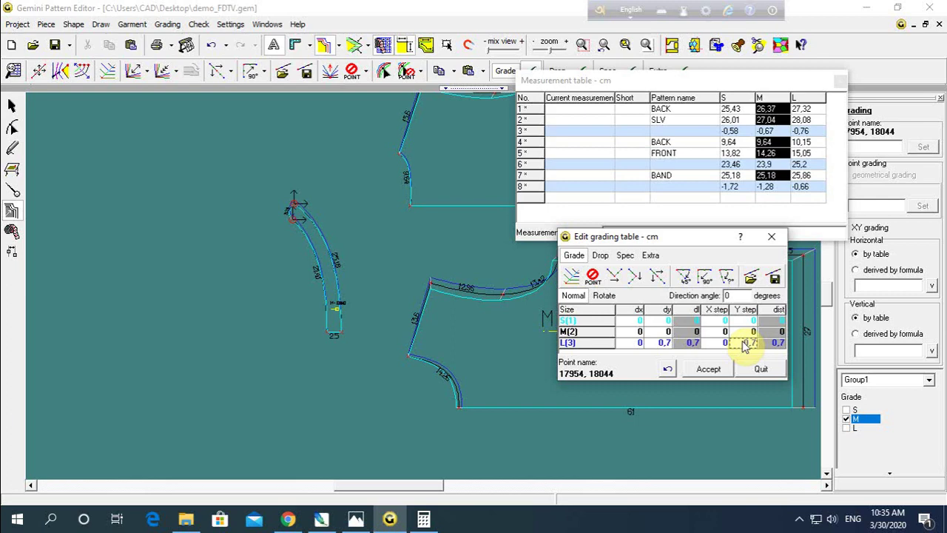
pyautogui.write('1.2')
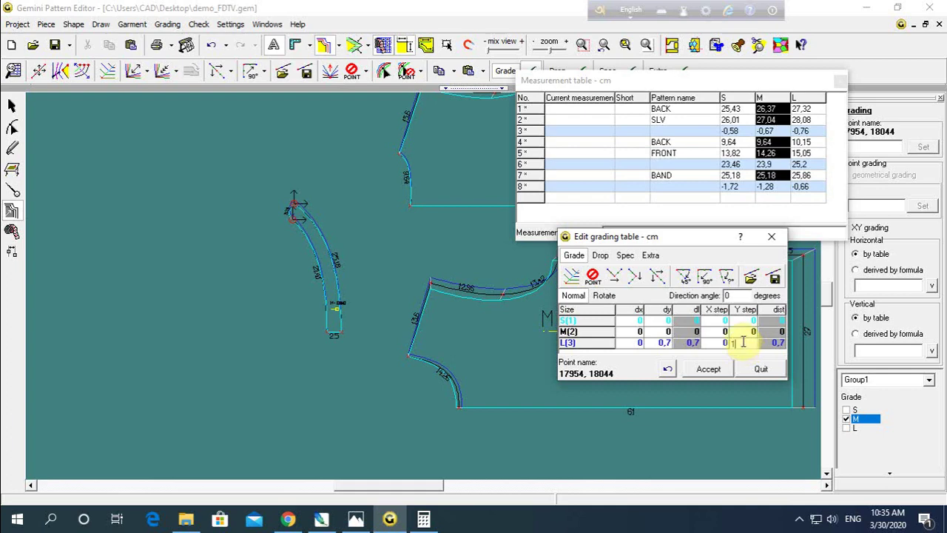
pyautogui.click(743, 342)
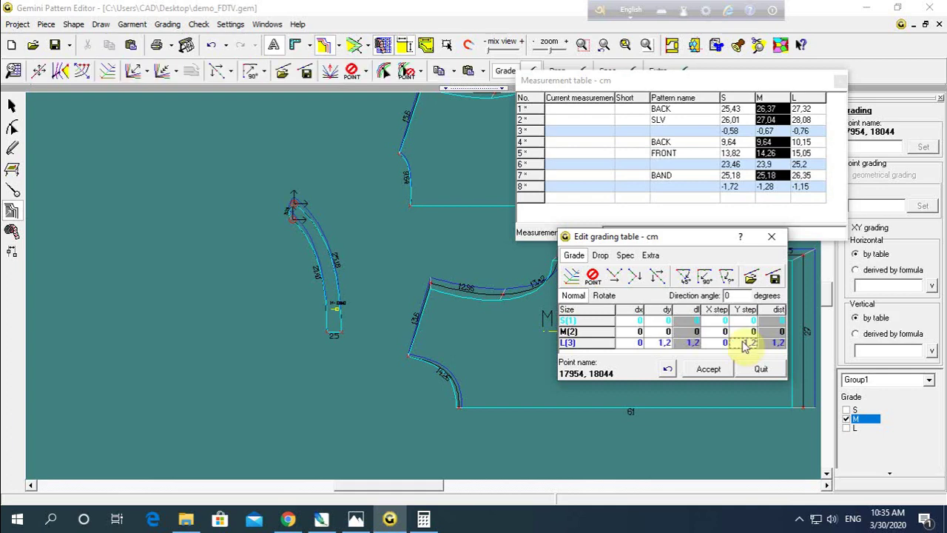
pyautogui.doubleClick(744, 344)
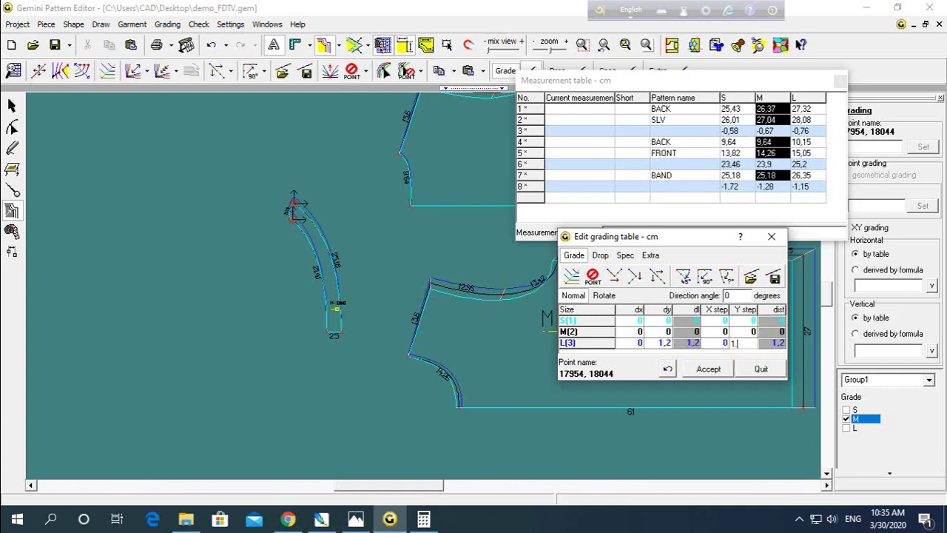
pyautogui.write('1.3')
pyautogui.click(743, 344)
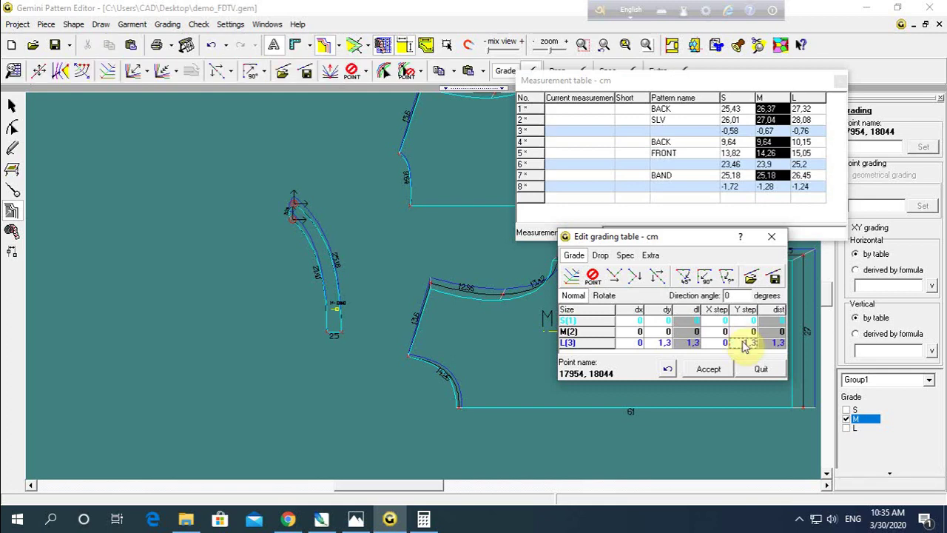
# Step: Set the band point's S size Y step to -0,5, bringing both differences to -1,24
pyautogui.click(741, 326)
pyautogui.doubleClick(744, 321)
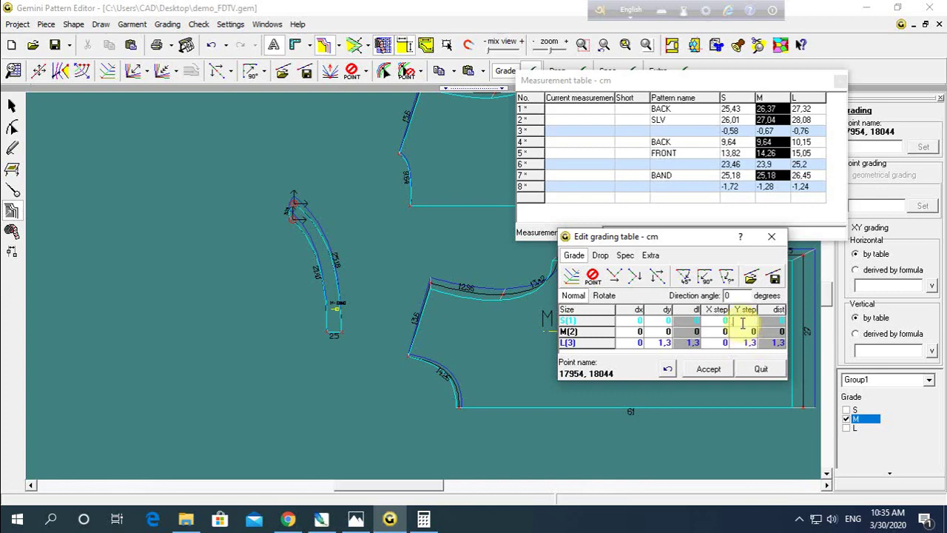
pyautogui.write('-0.5')
pyautogui.click(743, 329)
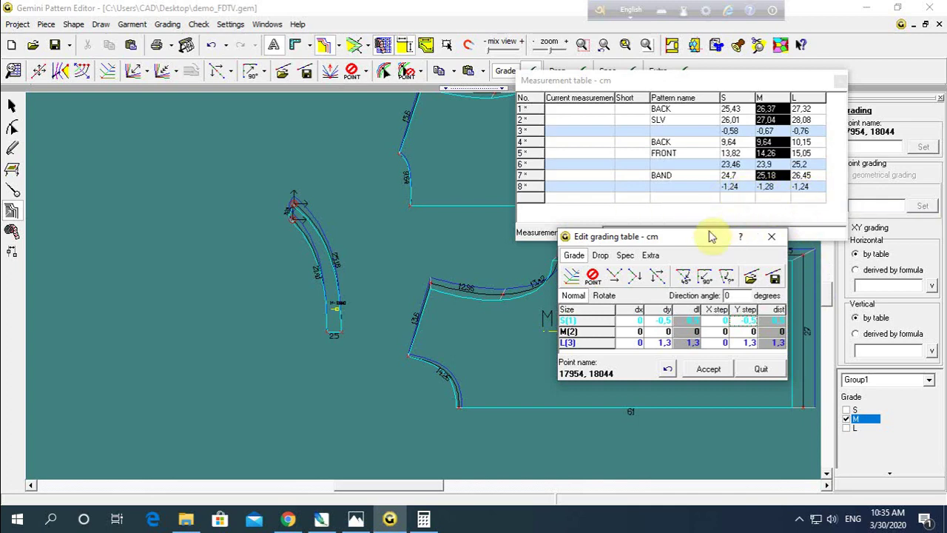
# Step: Nudge the band point's grading to S 0,5/-0,3 and L -0,5/1,1, checking the measurement table
pyautogui.click(275, 191)
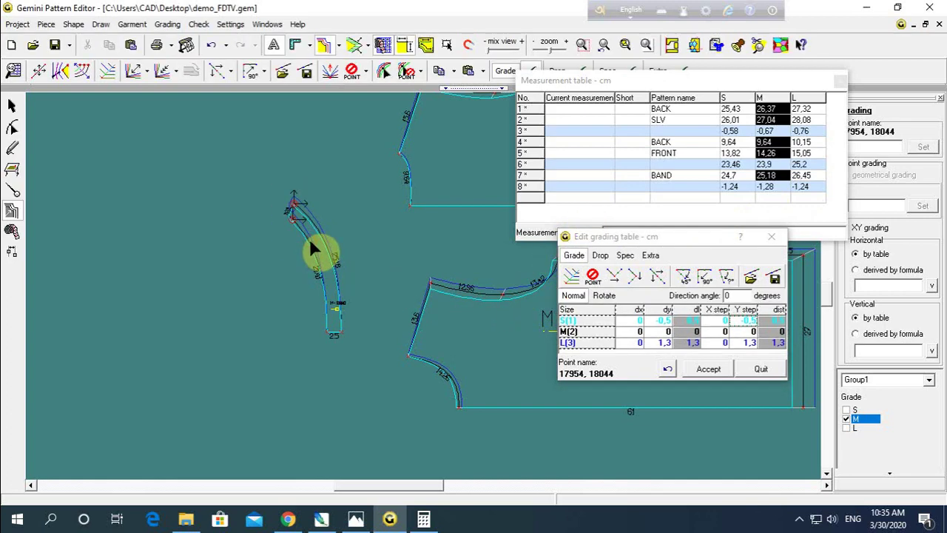
pyautogui.hotkey('ctrl', 'v')
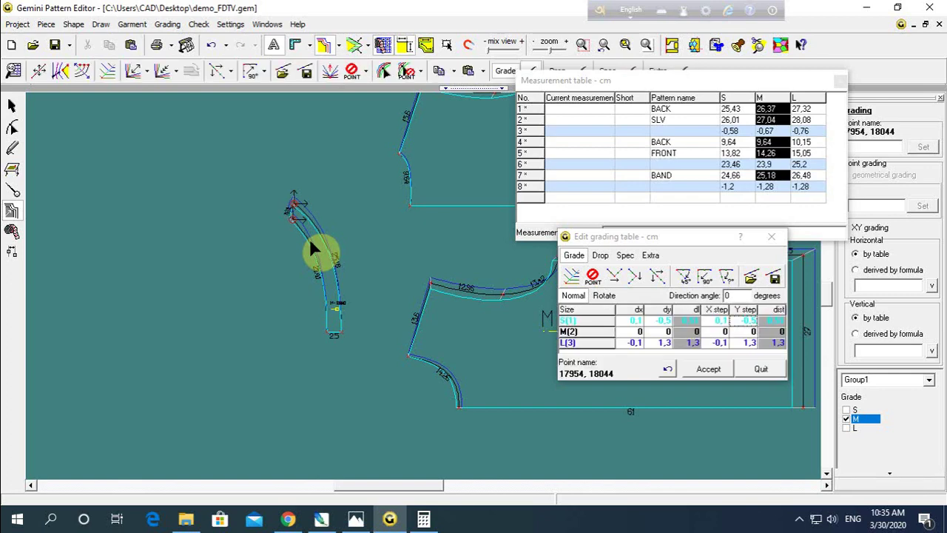
pyautogui.press('Left')
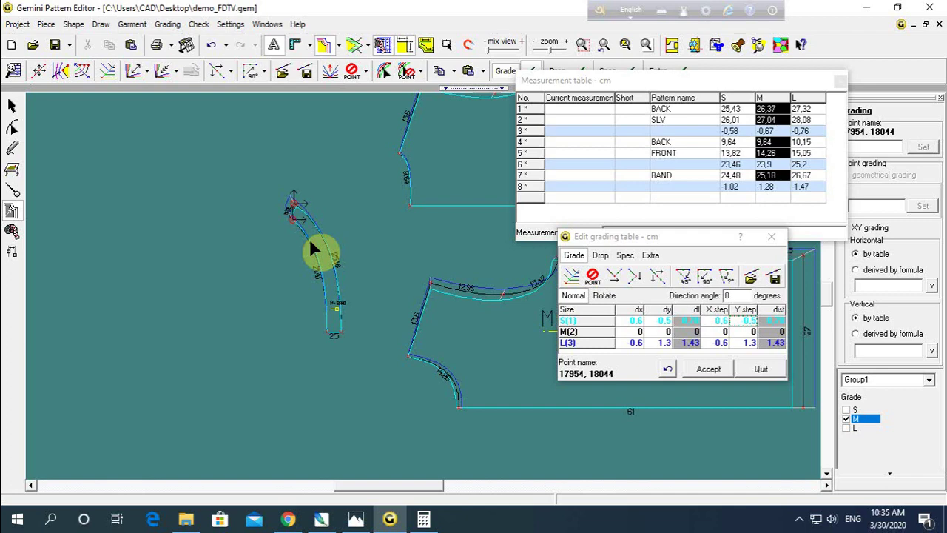
pyautogui.press('Down')
pyautogui.press('Down')
pyautogui.press('Right')
pyautogui.click(734, 190)
pyautogui.click(706, 414)
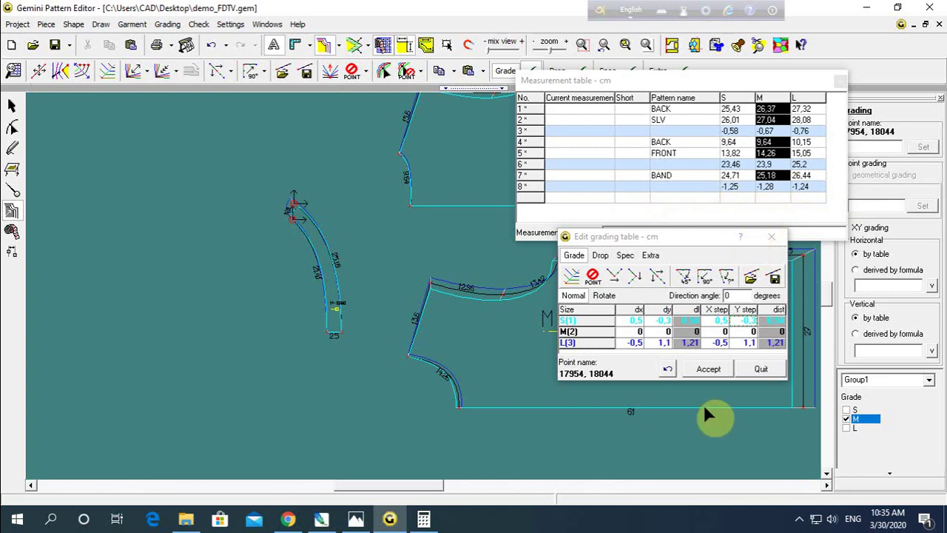
# Step: Accept the band point's grading and close the measurement table
pyautogui.click(710, 370)
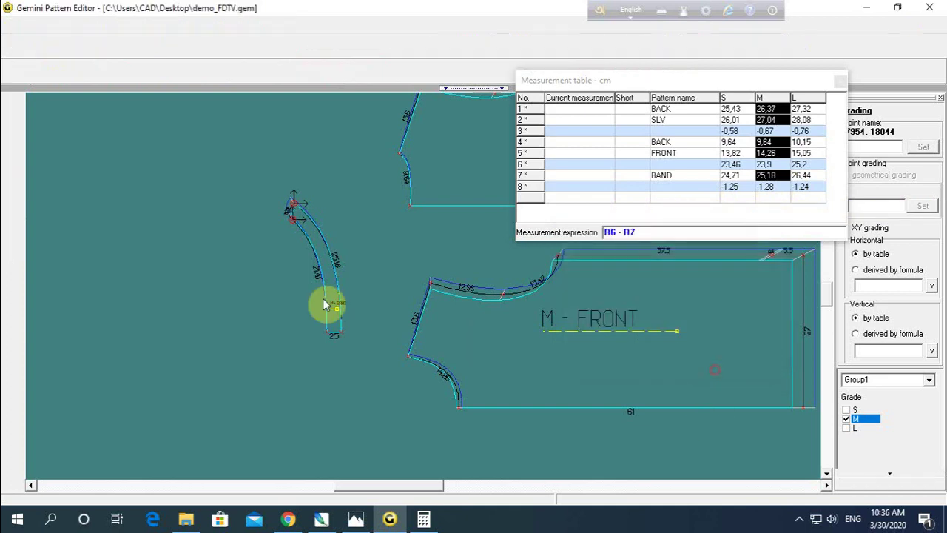
pyautogui.scroll(-2, 358, 238)
pyautogui.scroll(-2, 393, 282)
pyautogui.moveTo(589, 307); pyautogui.dragTo(412, 258, button='middle')
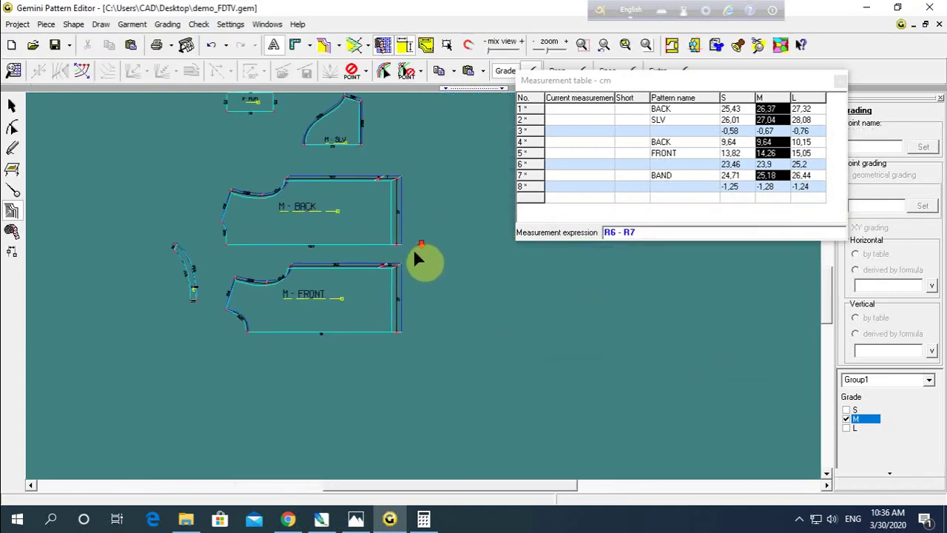
pyautogui.scroll(-2, 415, 254)
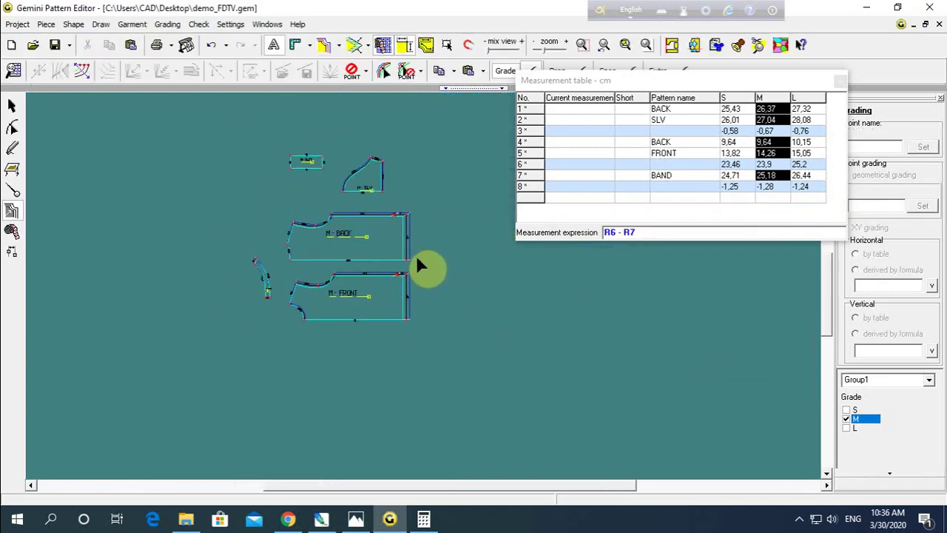
pyautogui.click(841, 81)
# Step: Select all five polo pieces and add seam allowances to them
pyautogui.scroll(1, 430, 235)
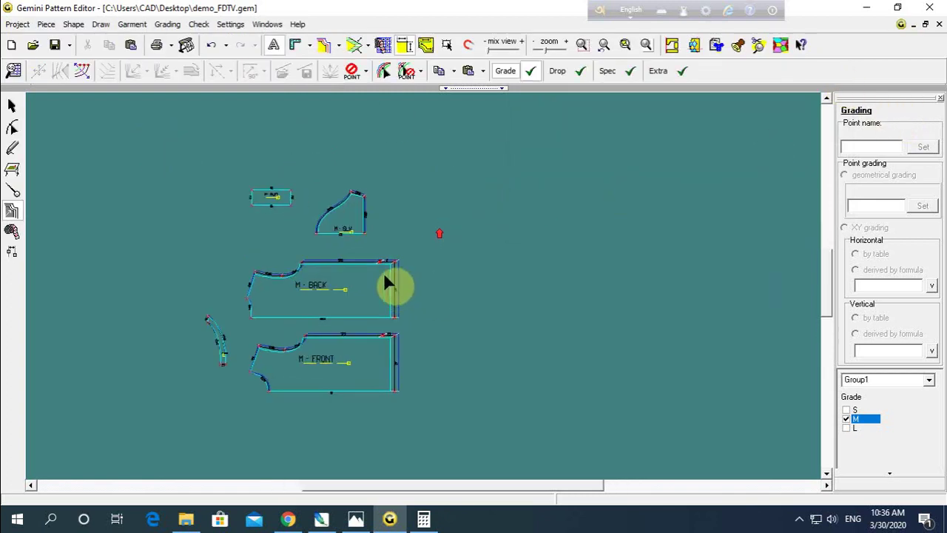
pyautogui.click(11, 106)
pyautogui.moveTo(153, 138)
pyautogui.mouseDown()
pyautogui.moveTo(411, 440)
pyautogui.moveTo(461, 450)
pyautogui.mouseUp()
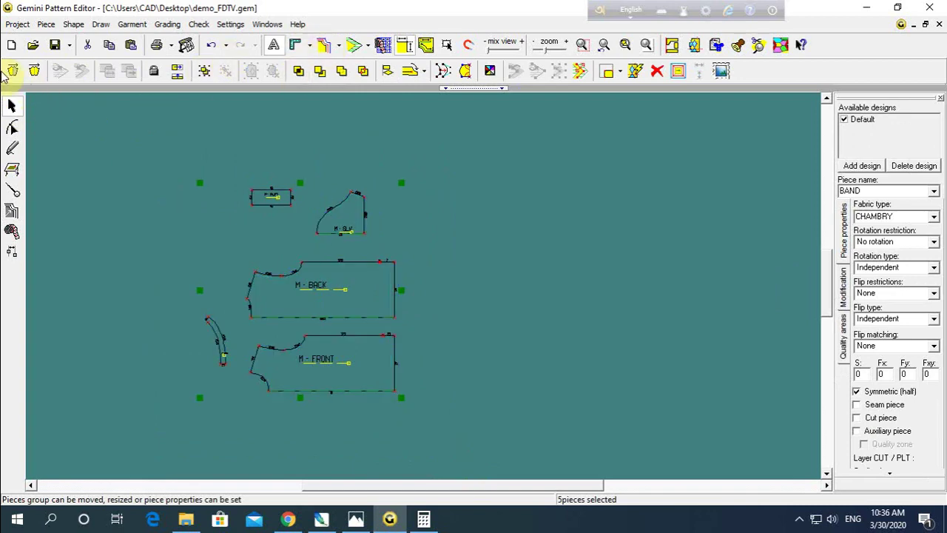
pyautogui.click(11, 70)
# Step: Spread the sleeve, BACK, FRONT, PLKT and band pieces apart, with BACK beside the sleeve
pyautogui.click(330, 149)
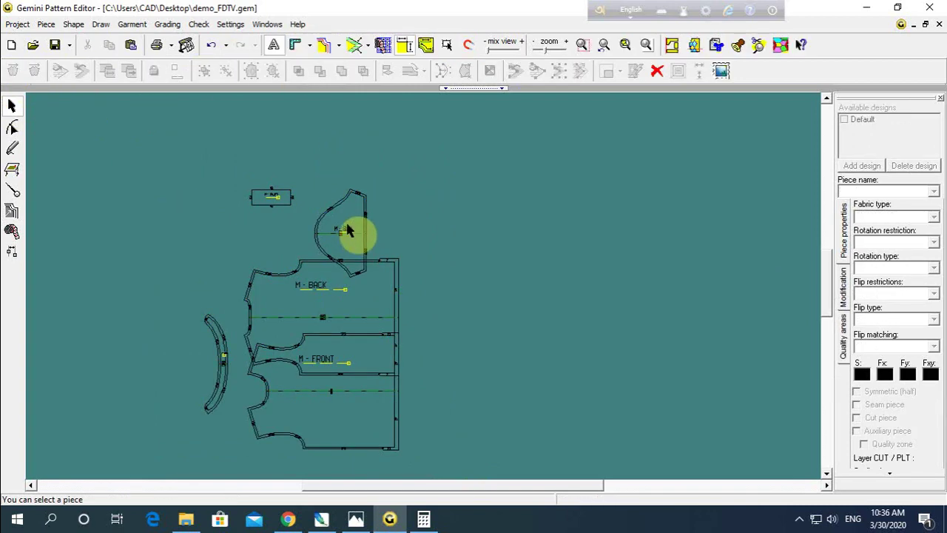
pyautogui.moveTo(348, 232); pyautogui.dragTo(371, 180)
pyautogui.moveTo(407, 275); pyautogui.dragTo(546, 211)
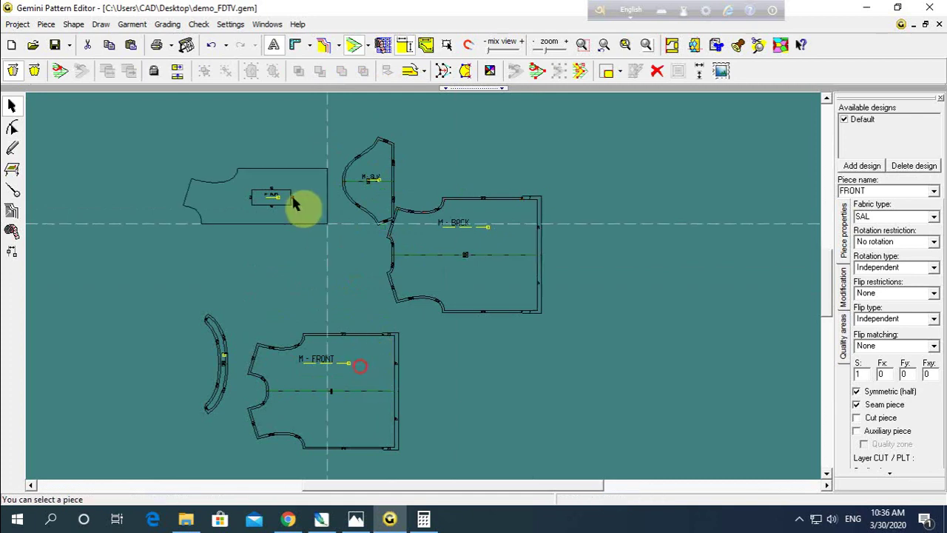
pyautogui.moveTo(358, 335); pyautogui.dragTo(323, 255)
pyautogui.moveTo(270, 201); pyautogui.dragTo(199, 162)
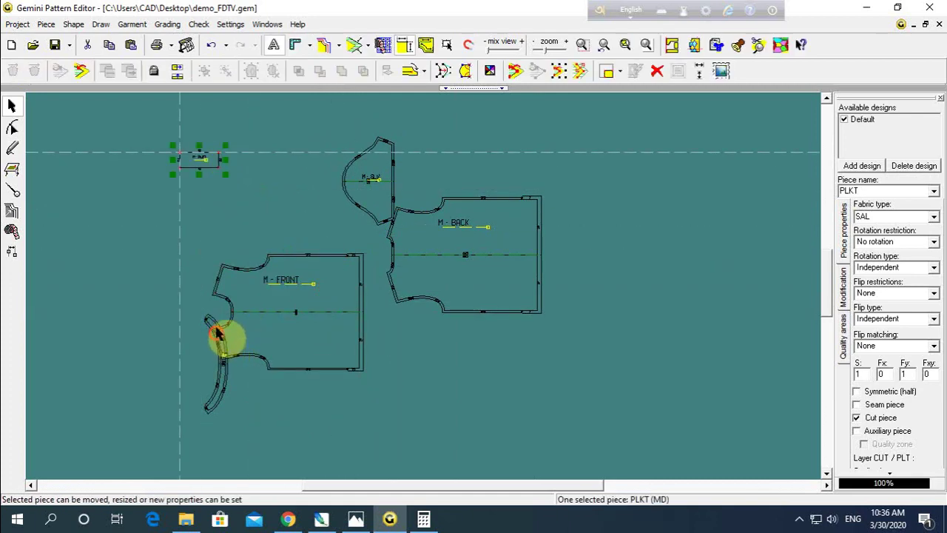
pyautogui.moveTo(227, 353); pyautogui.dragTo(178, 245)
pyautogui.moveTo(450, 232)
pyautogui.mouseDown()
pyautogui.moveTo(397, 180)
pyautogui.moveTo(349, 178)
pyautogui.mouseUp()
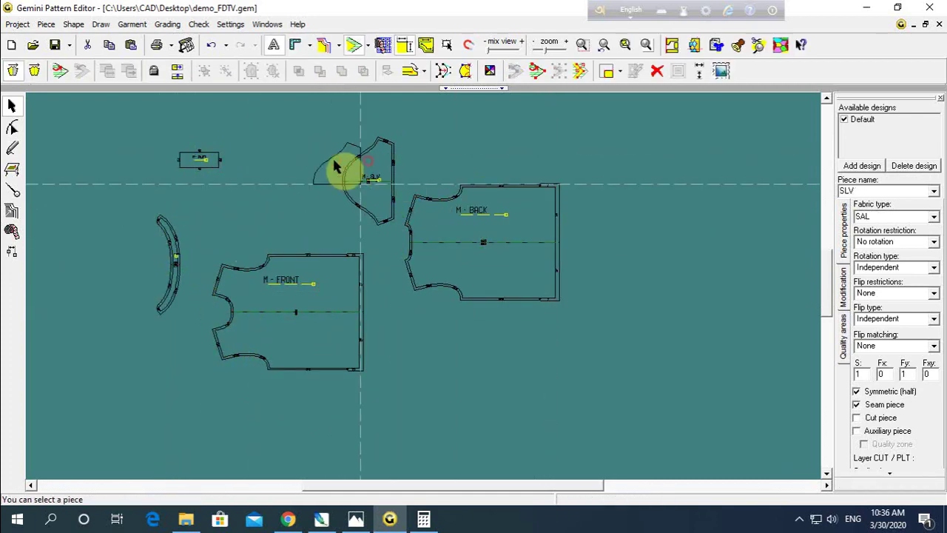
pyautogui.moveTo(436, 221); pyautogui.dragTo(408, 185)
pyautogui.click(419, 283)
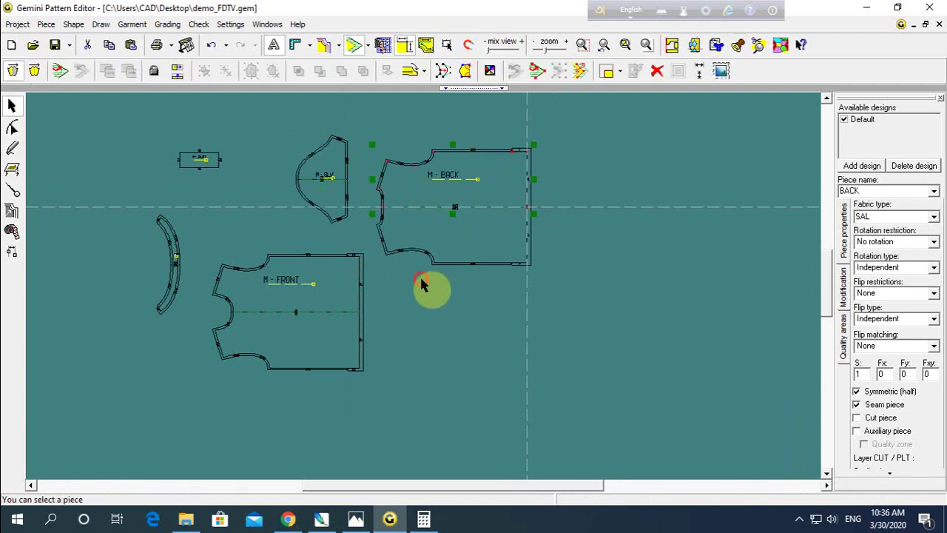
# Step: Save the file, dismiss the demo warning, and place FRONT below BACK
pyautogui.hotkey('ctrl', 's')
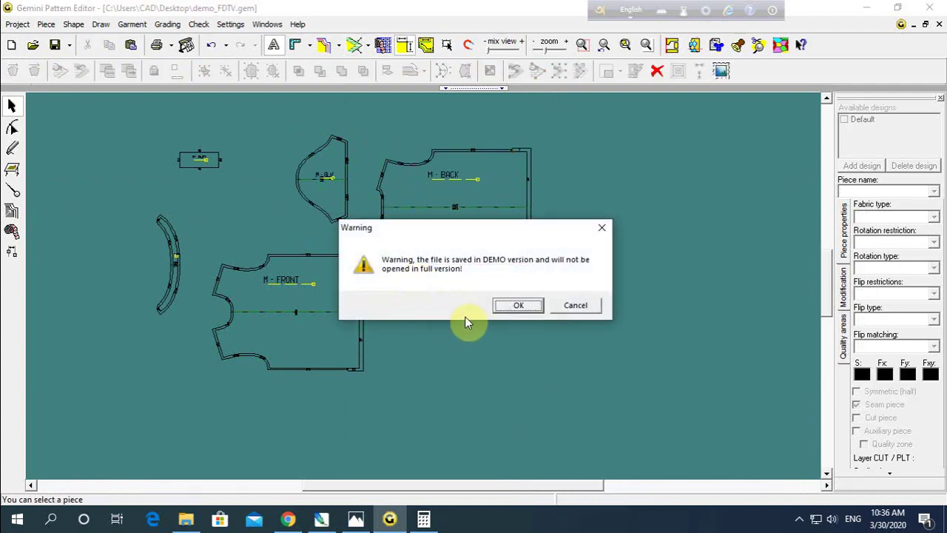
pyautogui.click(508, 305)
pyautogui.moveTo(323, 291); pyautogui.dragTo(489, 311)
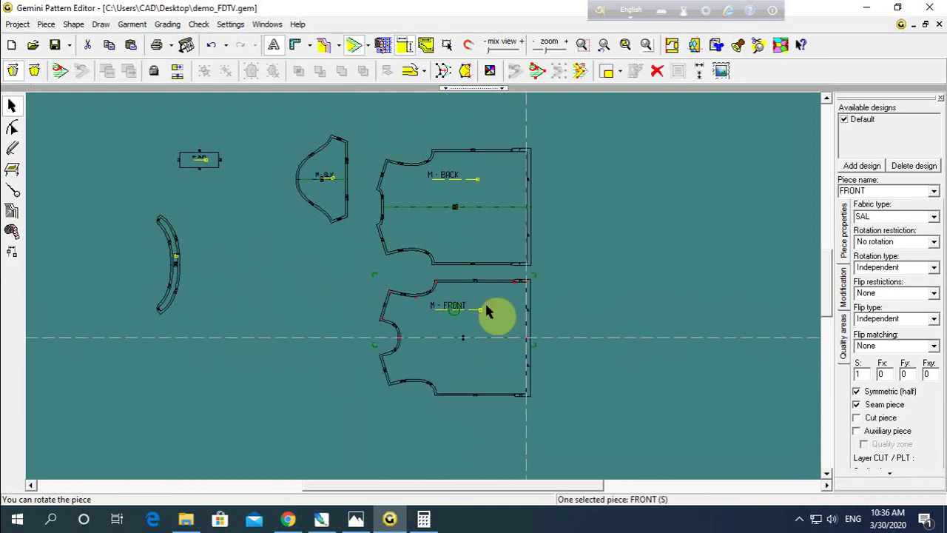
pyautogui.click(530, 266)
# Step: Move the sleeve next to BACK, PLKT below the sleeve, and BAND beside the FRONT neckline
pyautogui.moveTo(327, 167); pyautogui.dragTo(349, 191)
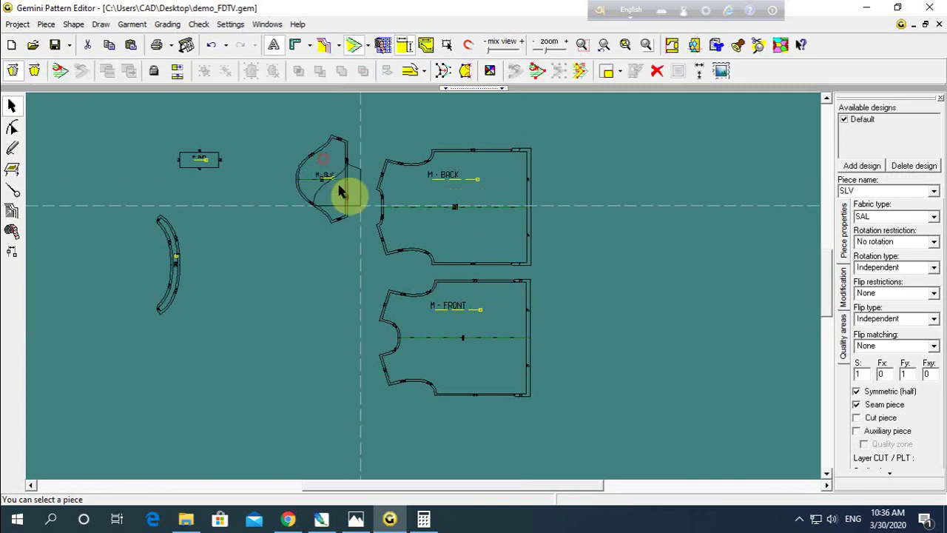
pyautogui.moveTo(201, 164); pyautogui.dragTo(351, 270)
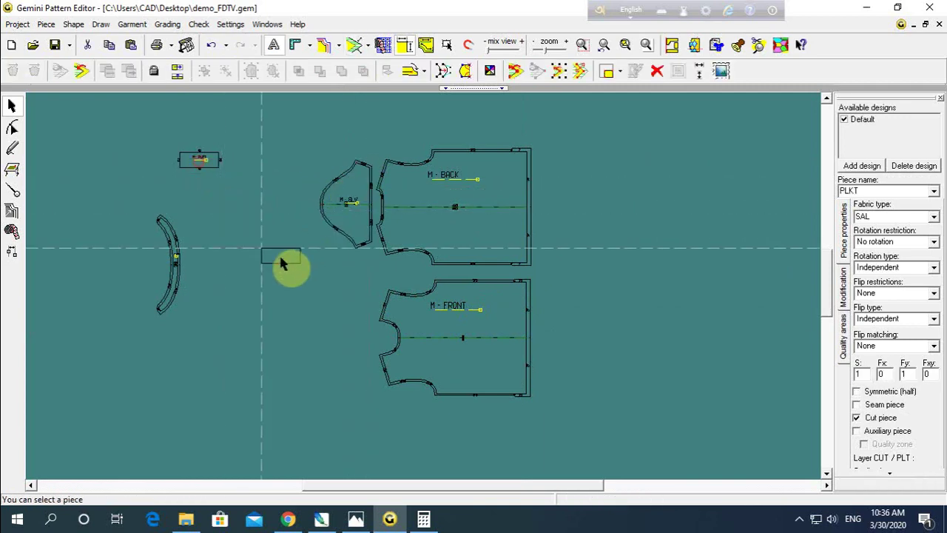
pyautogui.moveTo(177, 264); pyautogui.dragTo(348, 326)
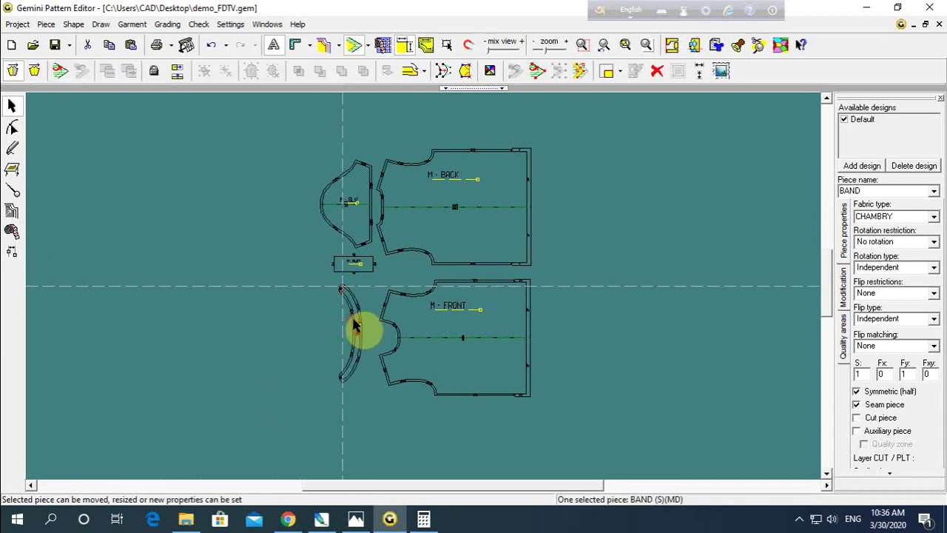
pyautogui.moveTo(348, 326); pyautogui.dragTo(342, 312)
pyautogui.click(333, 302)
# Step: Nudge BAND slightly up and right, check PLKT's placement, and save the layout
pyautogui.scroll(1, 433, 296)
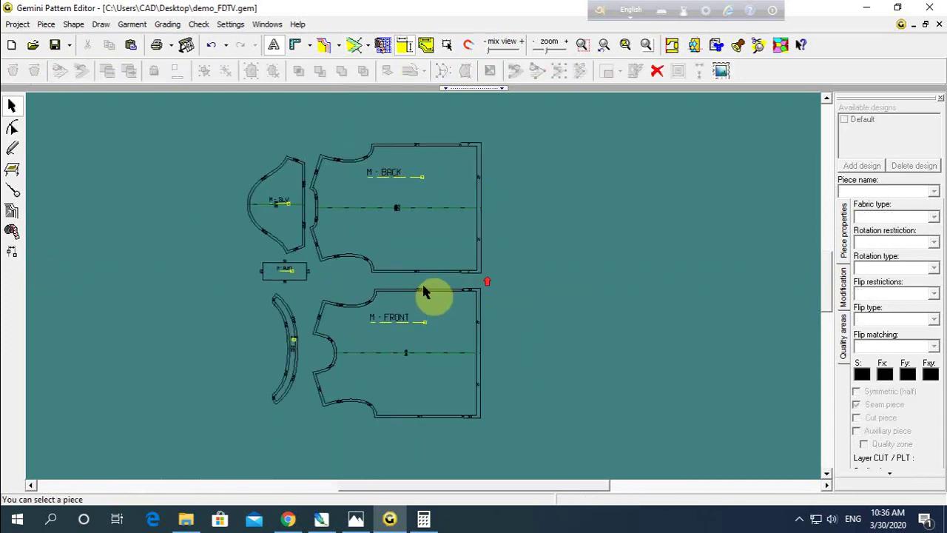
pyautogui.scroll(1, 426, 292)
pyautogui.moveTo(280, 338); pyautogui.dragTo(287, 333)
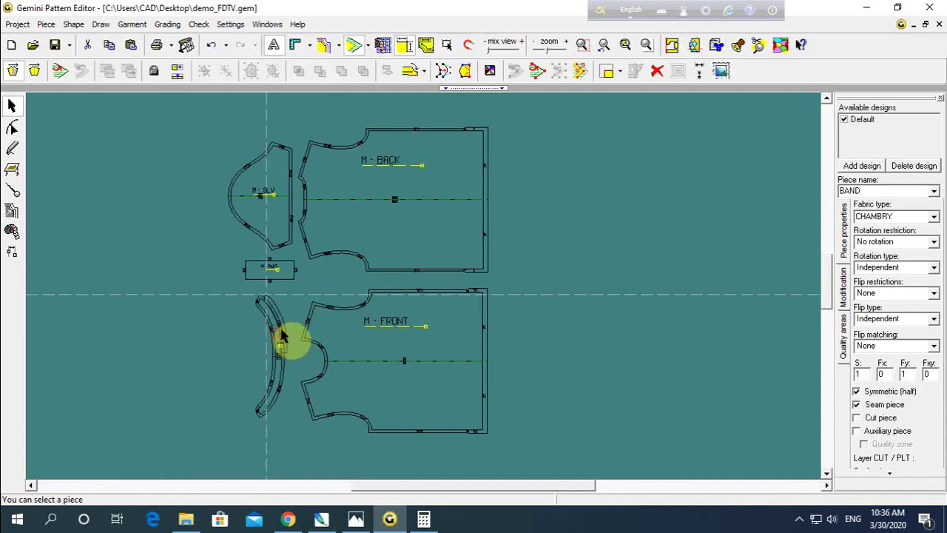
pyautogui.click(271, 270)
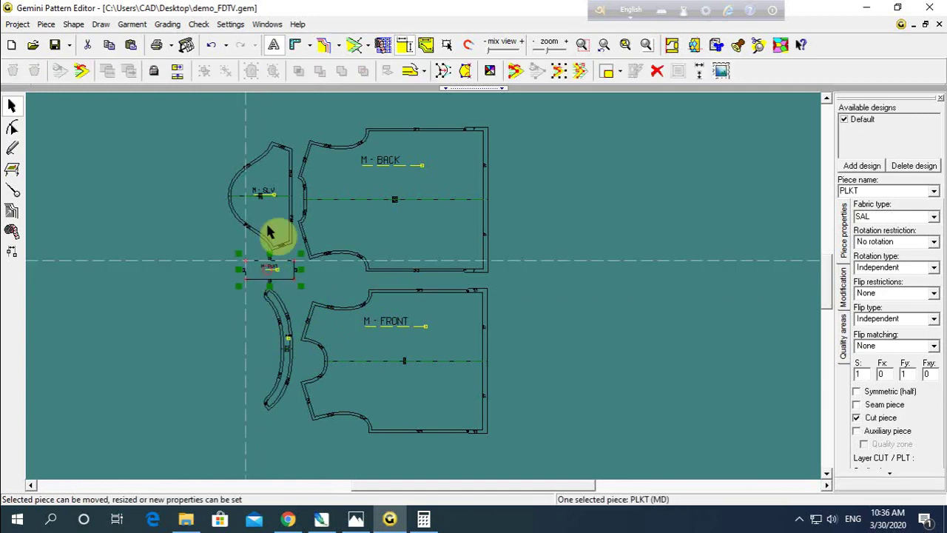
pyautogui.click(215, 166)
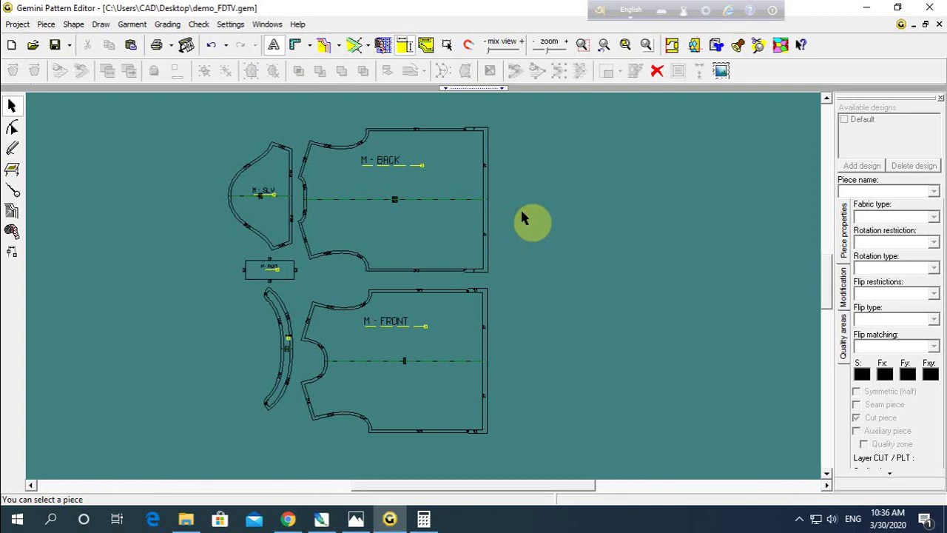
pyautogui.hotkey('ctrl', 's')
# Step: Dismiss the demo warning and nudge FRONT slightly up, snug beneath BACK
pyautogui.click(521, 305)
pyautogui.scroll(-1, 523, 285)
pyautogui.scroll(-1, 523, 285)
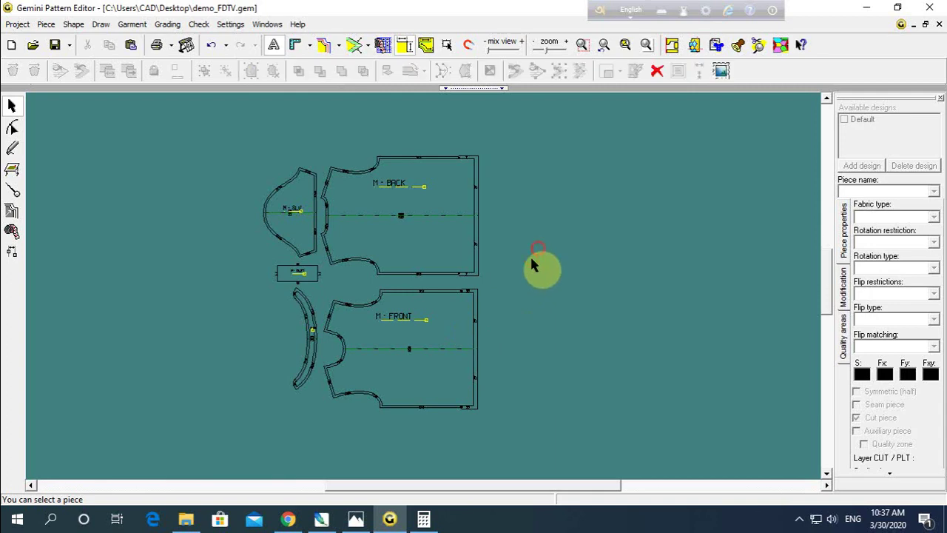
pyautogui.moveTo(454, 317); pyautogui.dragTo(453, 309)
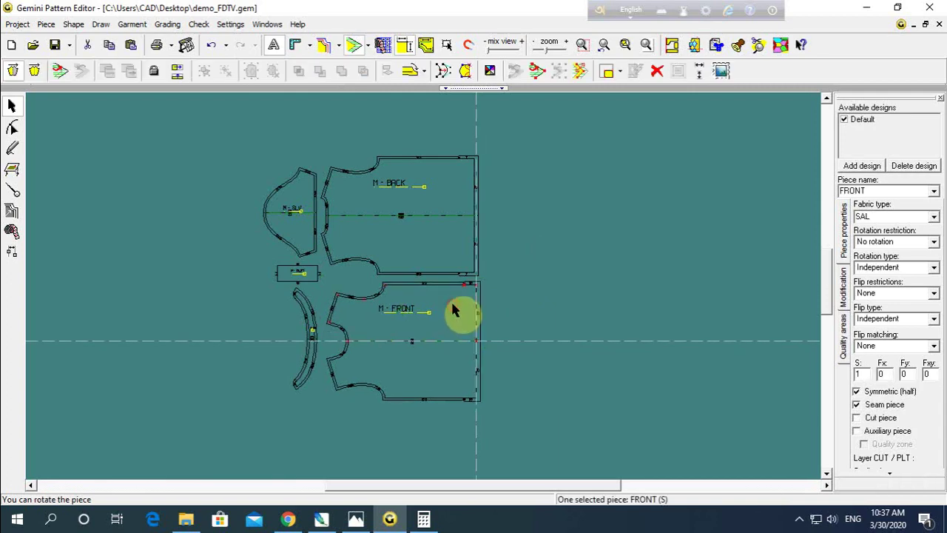
pyautogui.click(137, 185)
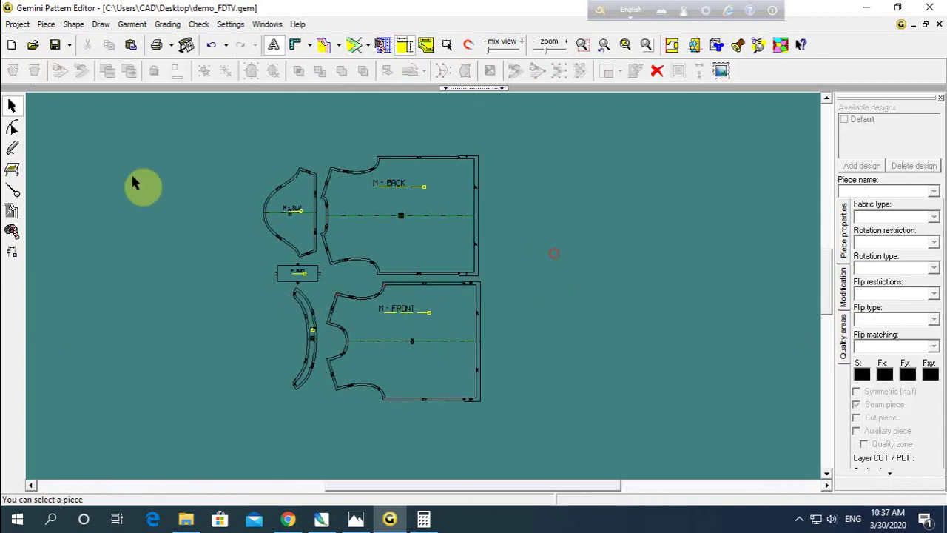
# Step: Save the pattern file again and acknowledge the demo-version warning
pyautogui.click(55, 44)
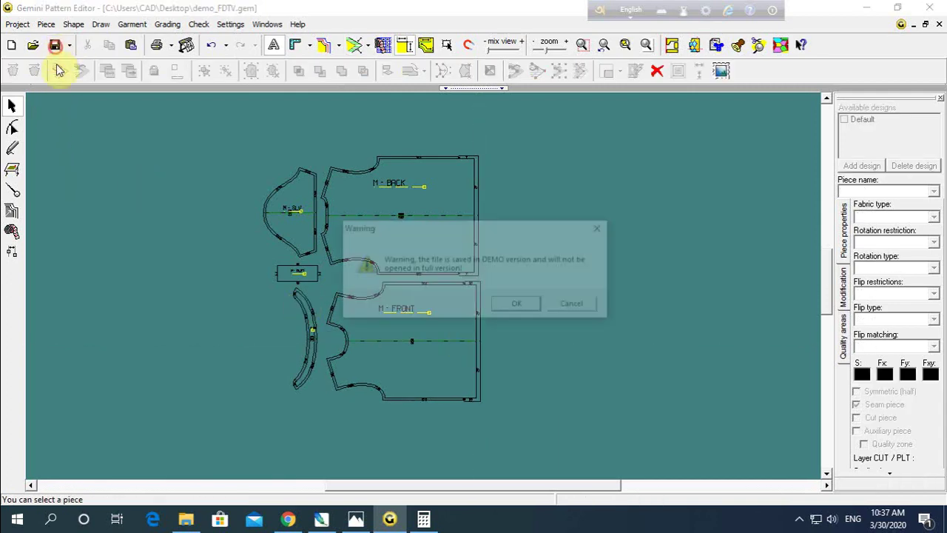
pyautogui.click(513, 305)
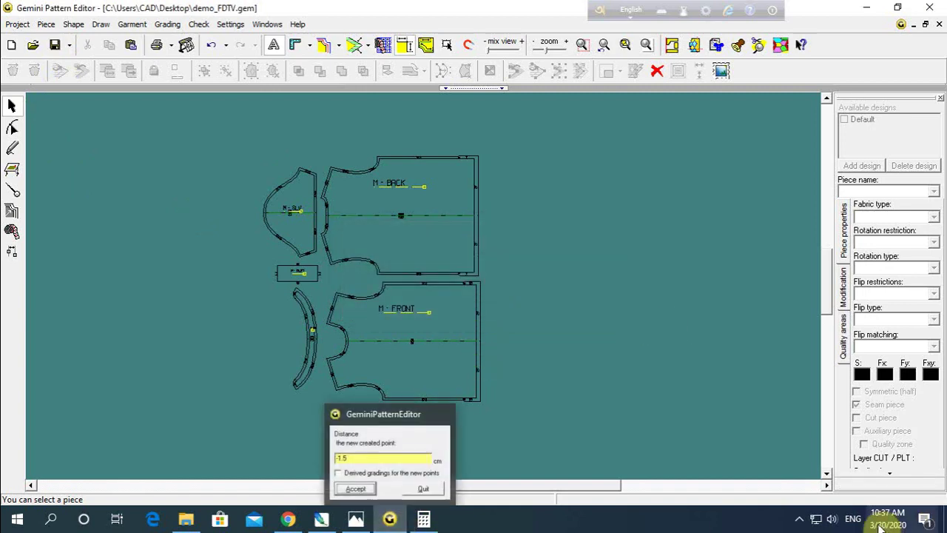
pyautogui.click(798, 518)
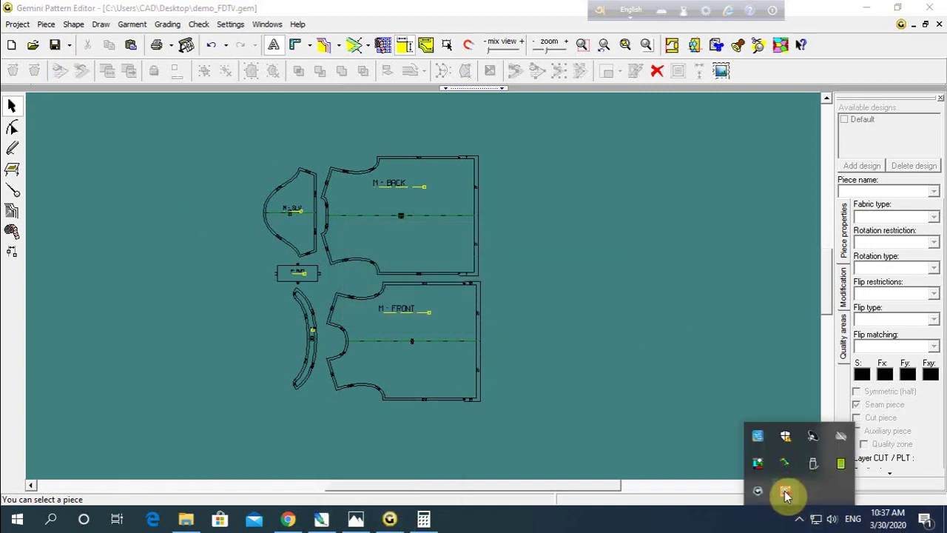
pyautogui.rightClick(786, 494)
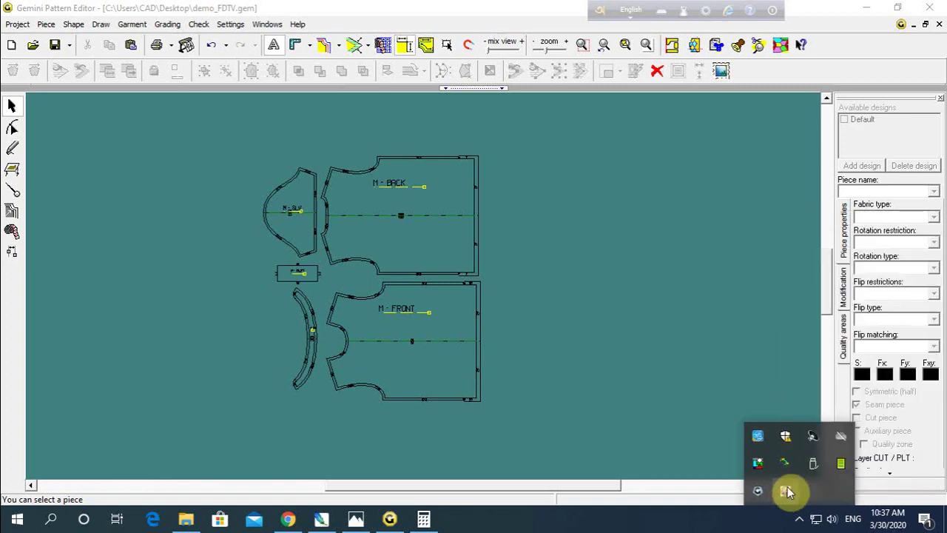